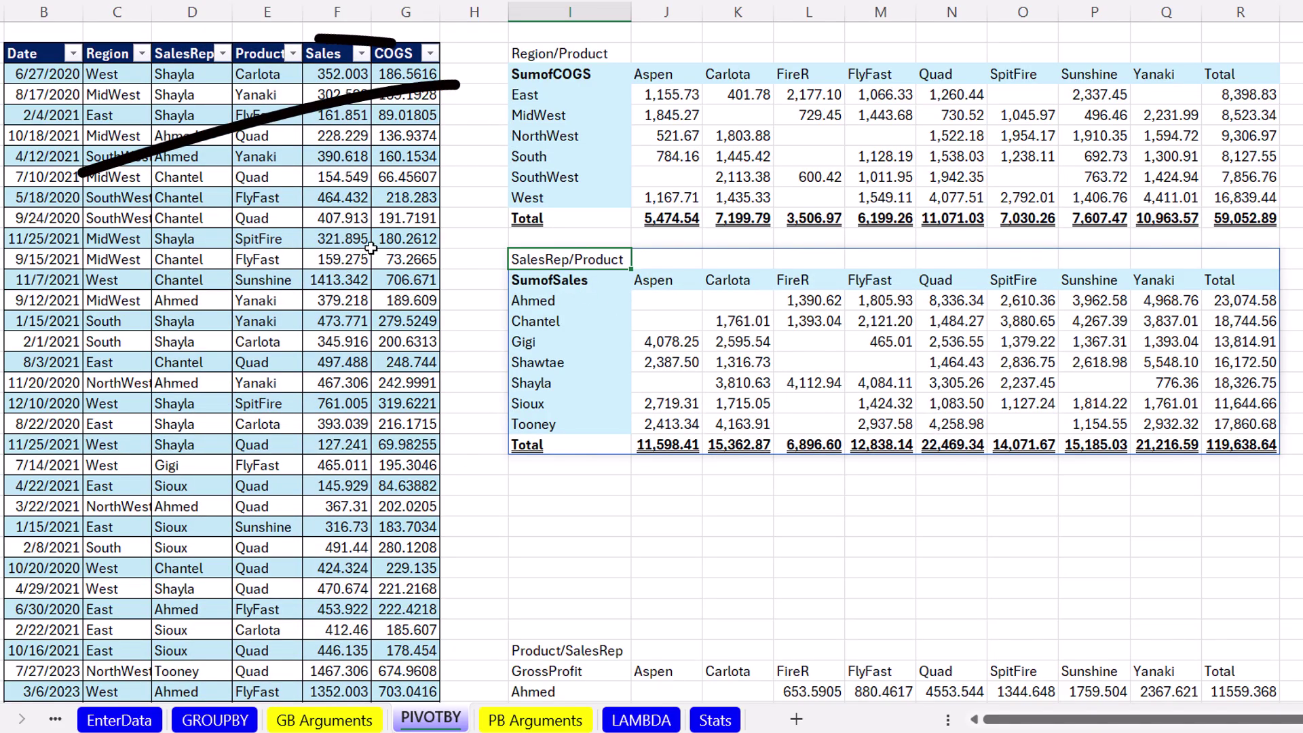
Examine the SalesRep/Product report formula, the labelled LAMBDA regression formula in E4 and the XYRegression10Stats formula in E15
click(554, 52)
key(F2)
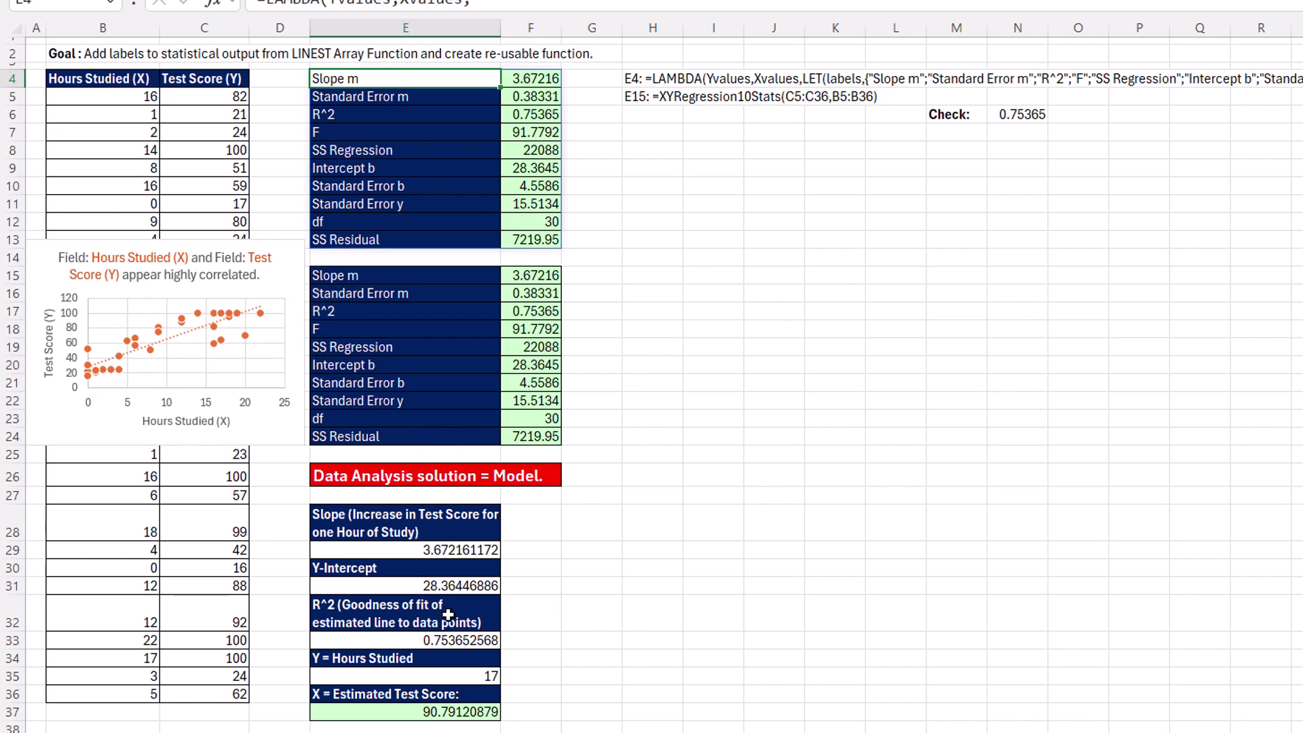
double_click(368, 78)
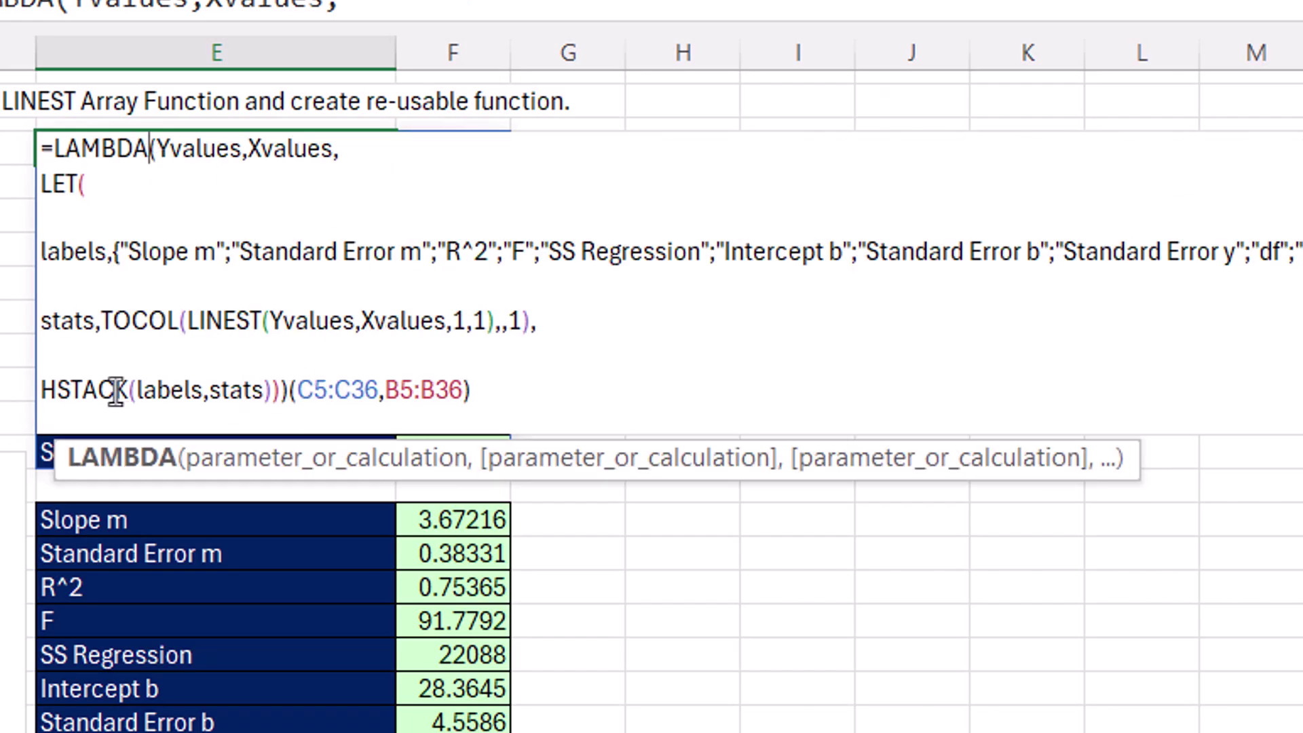
double_click(220, 320)
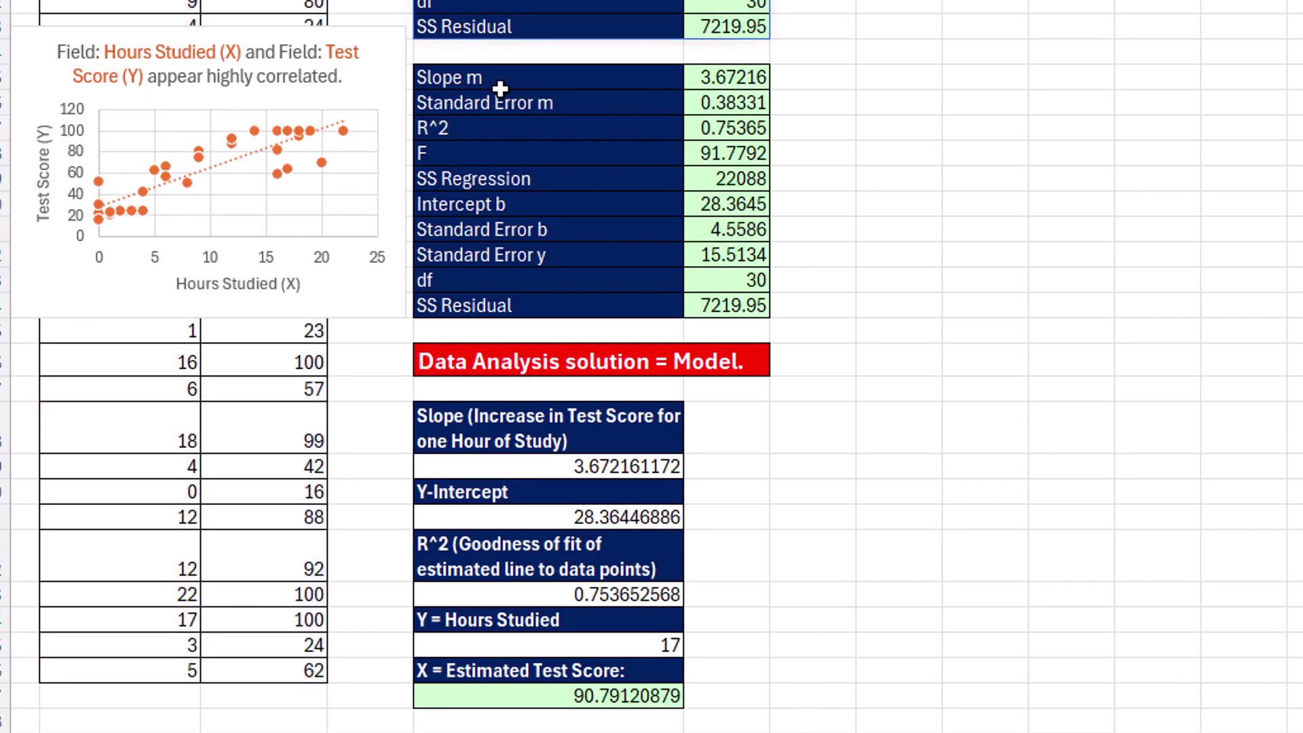
key(F2)
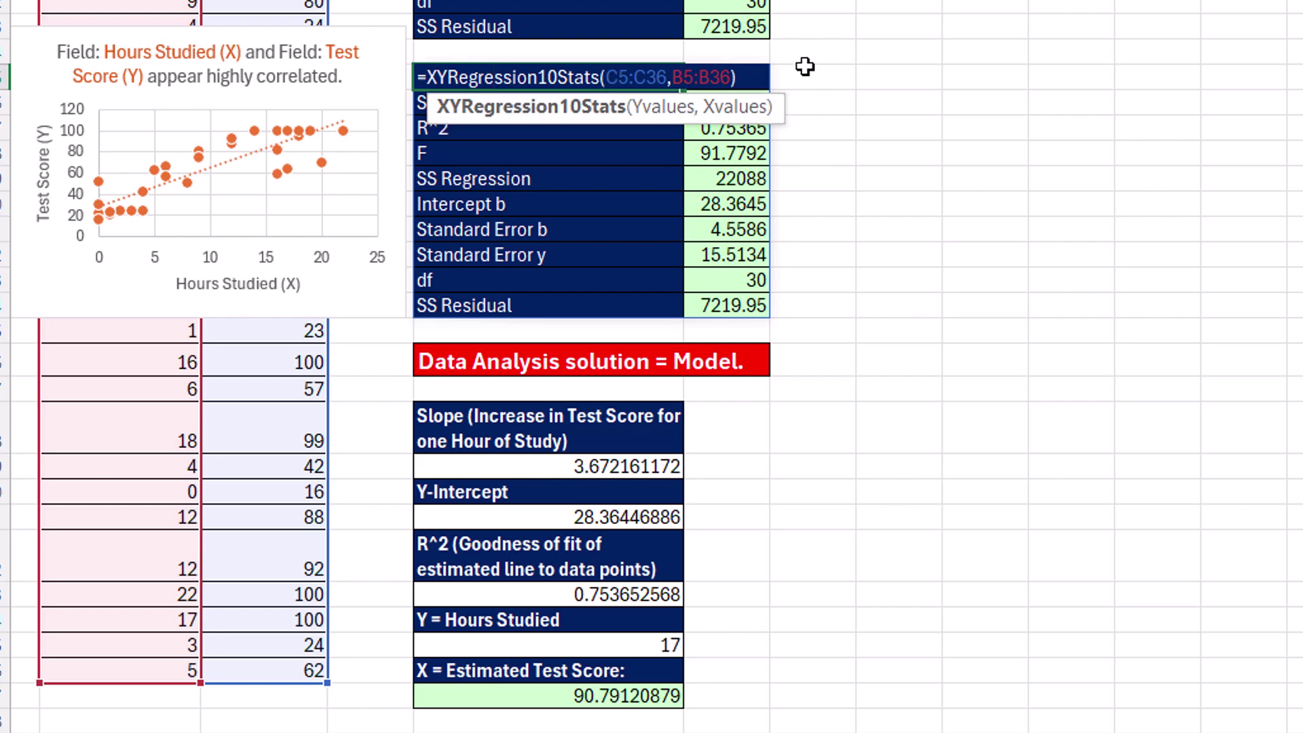
key(Escape)
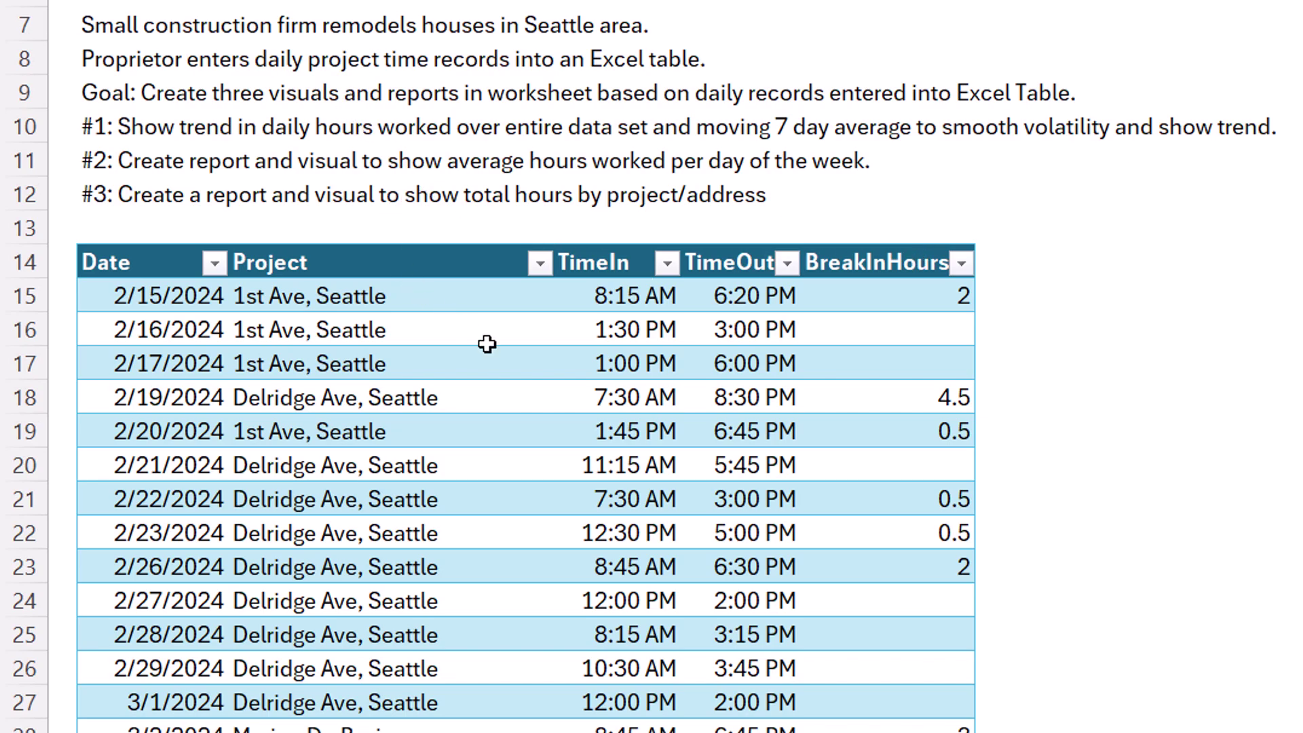
click(999, 260)
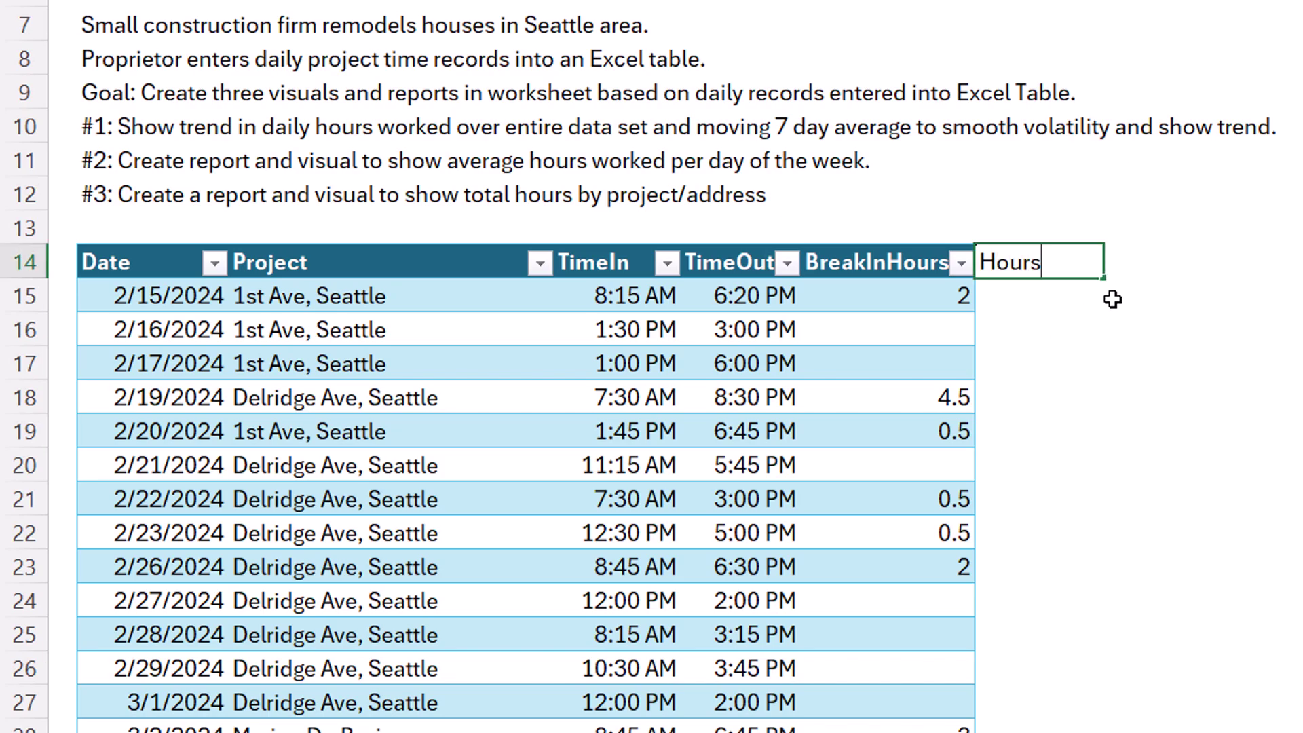
key(Return)
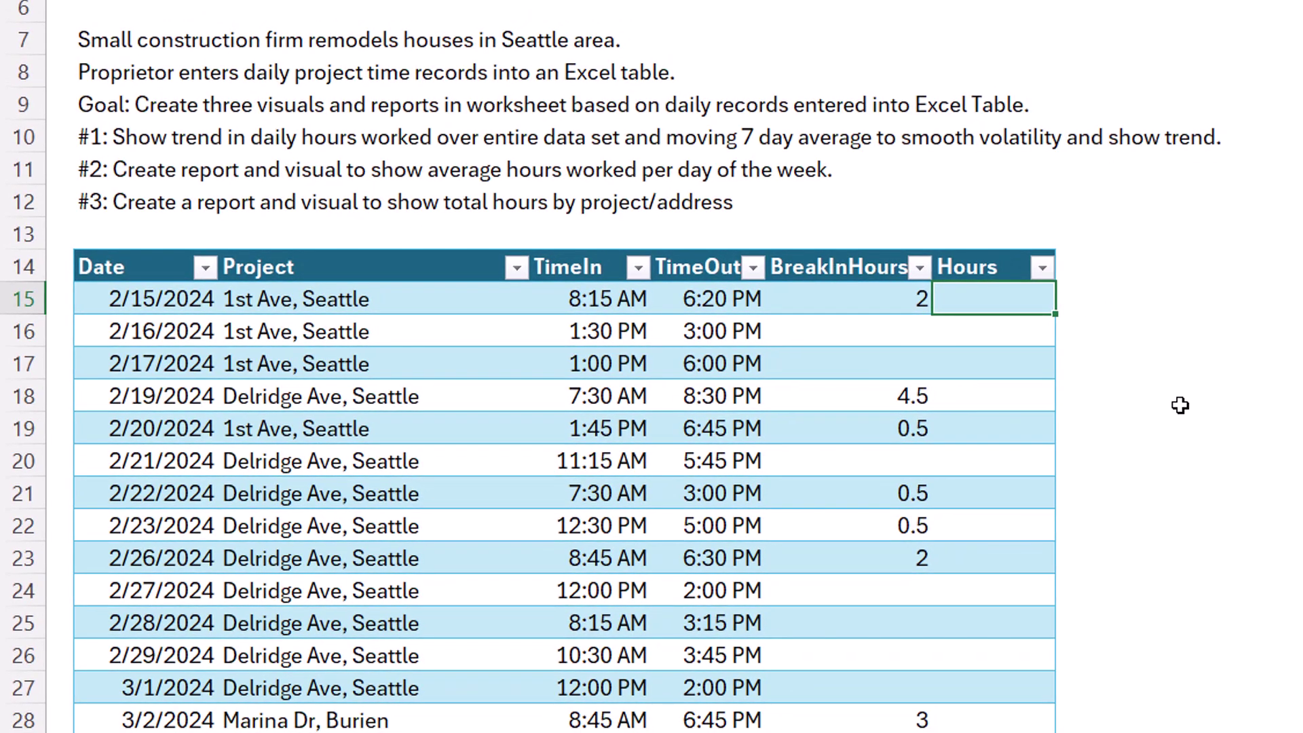
text(=mod)
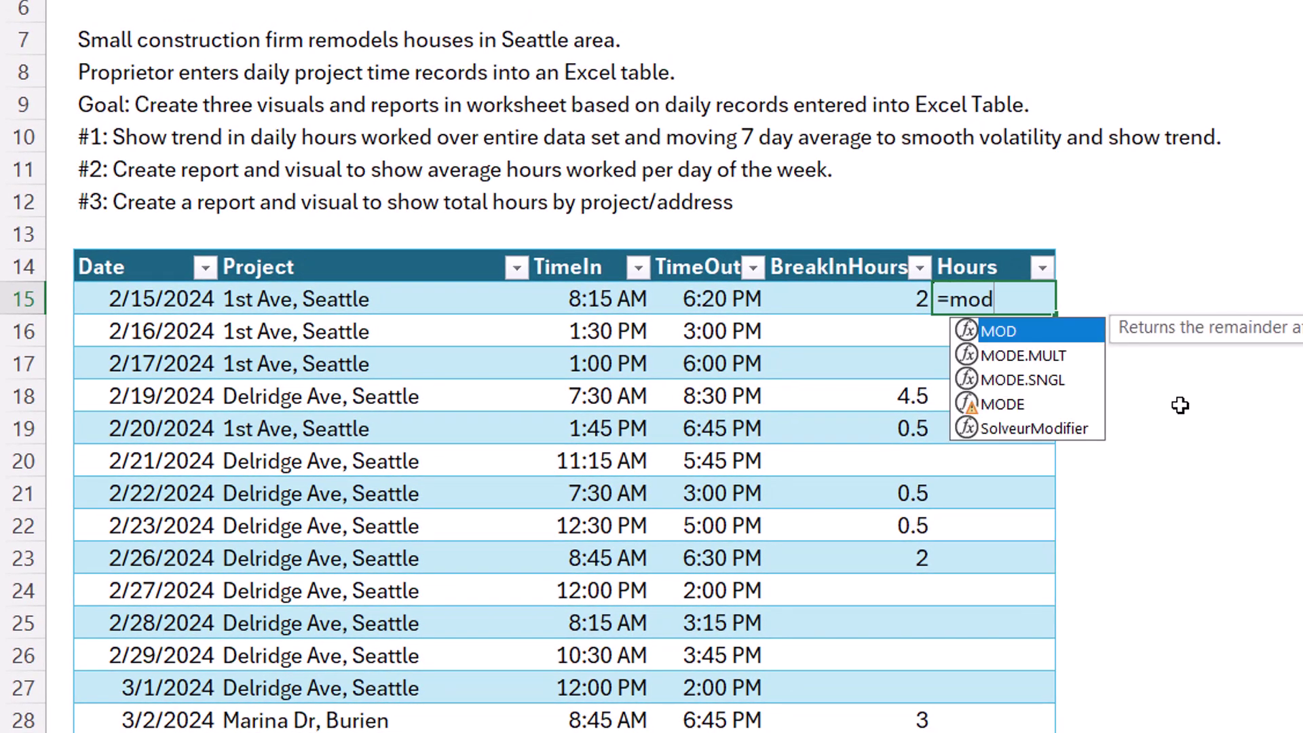
key(Tab)
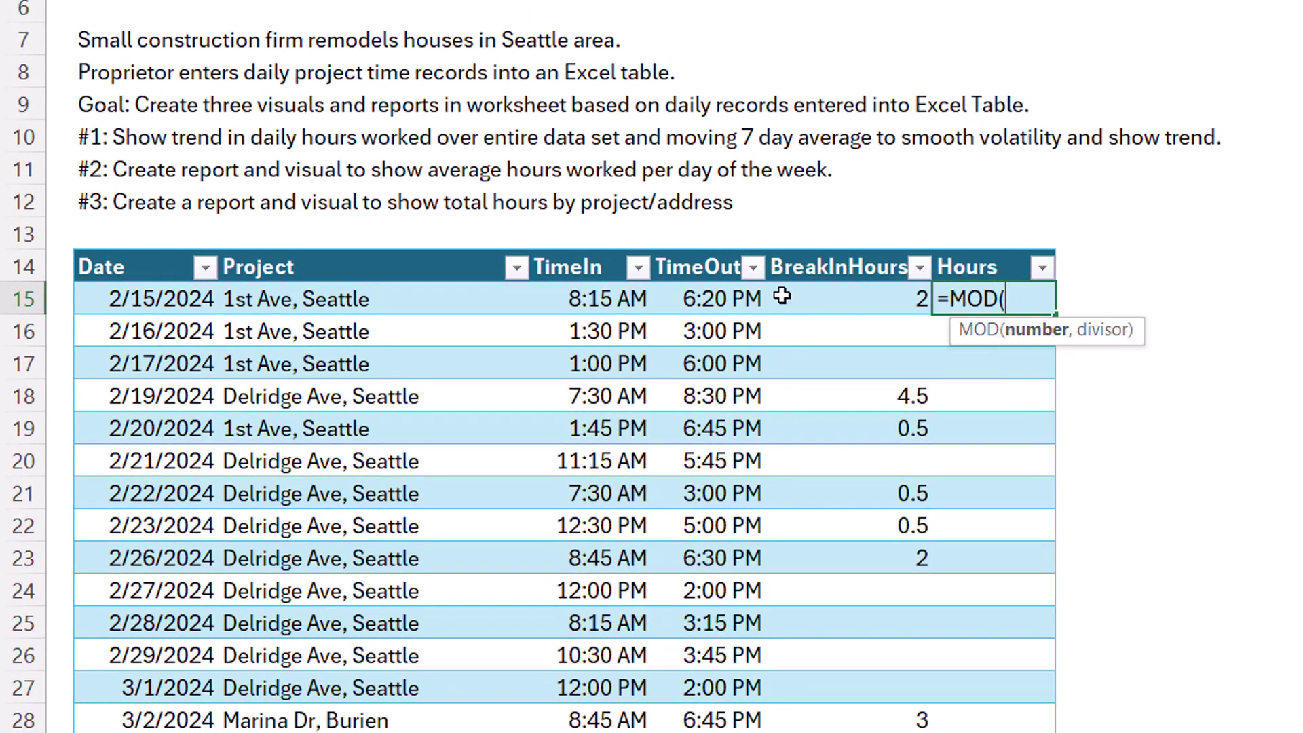
click(721, 299)
text(-)
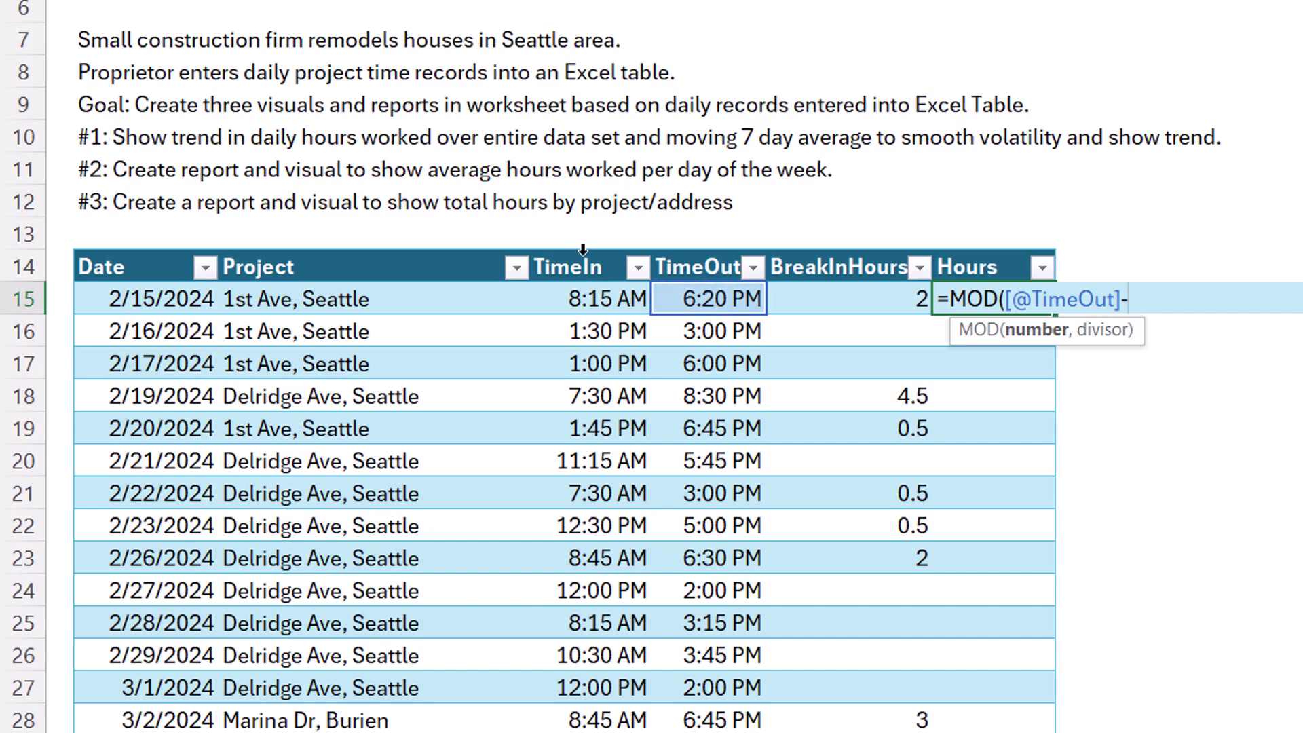
click(569, 299)
text(.)
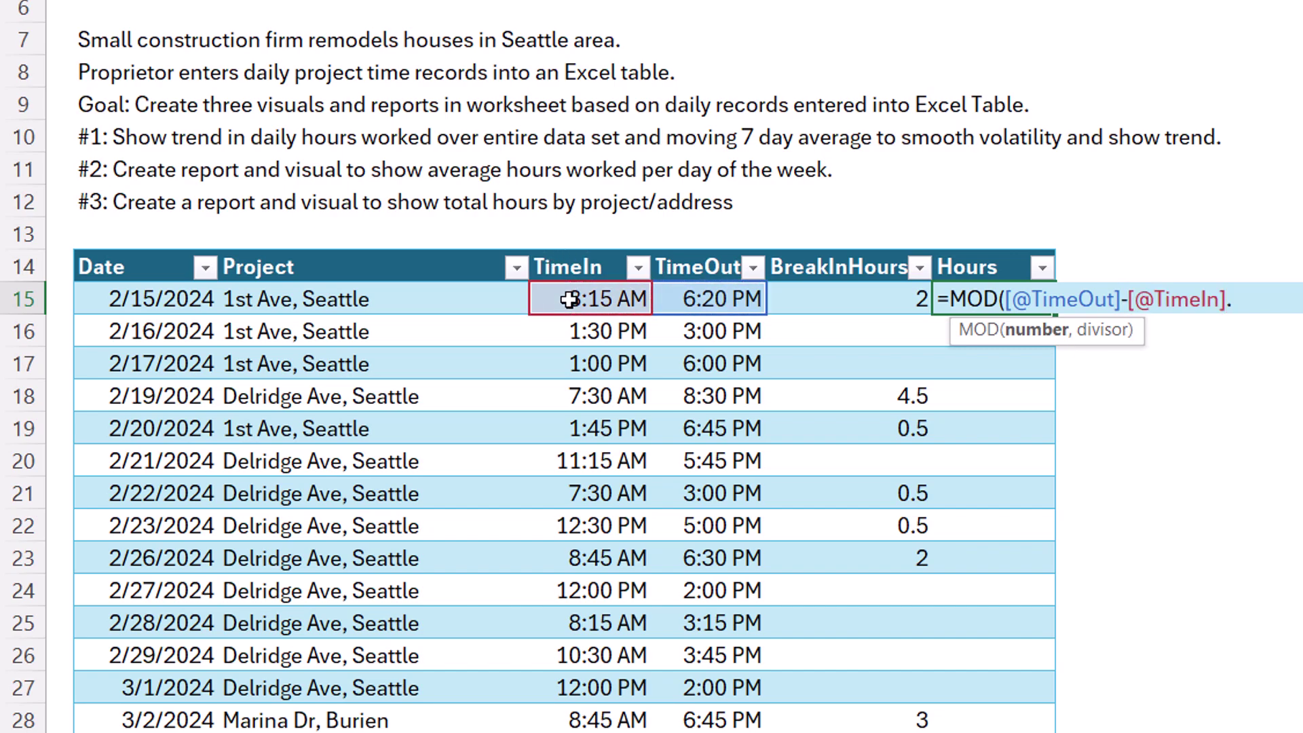
key(BackSpace)
text(,1)*24)
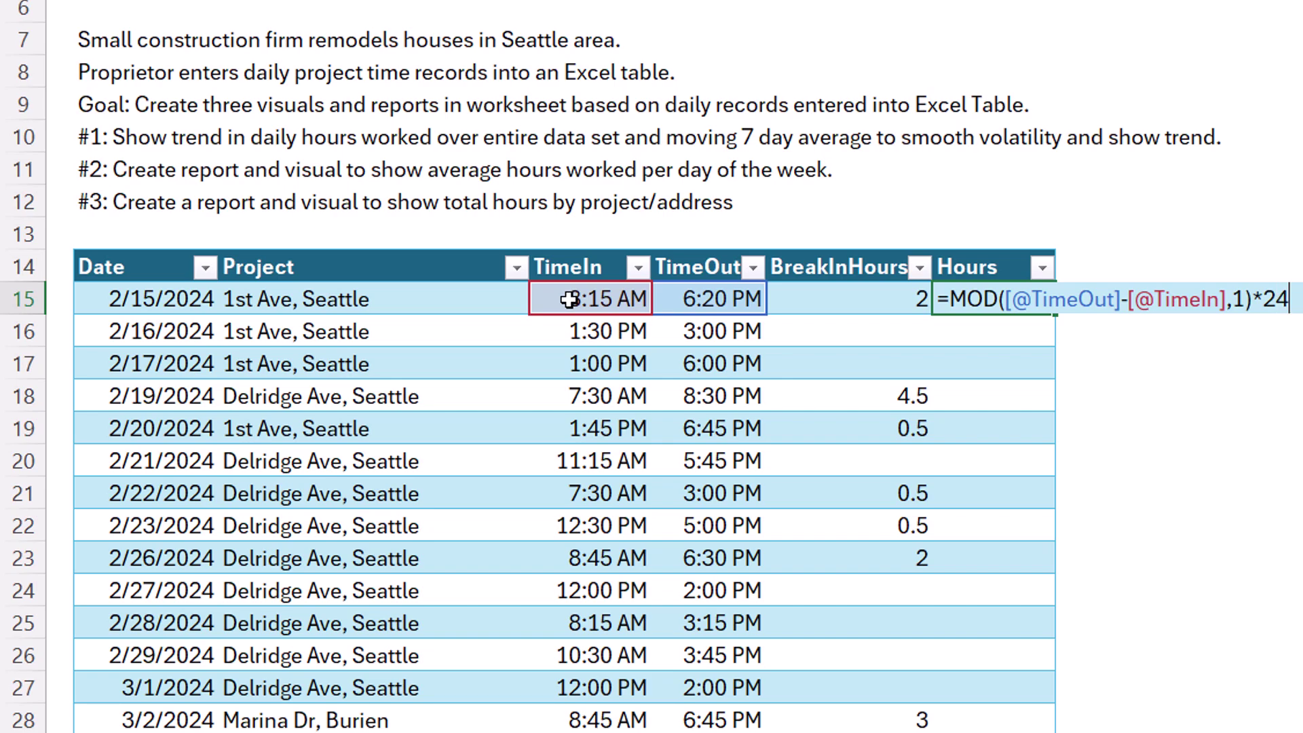
key(Return)
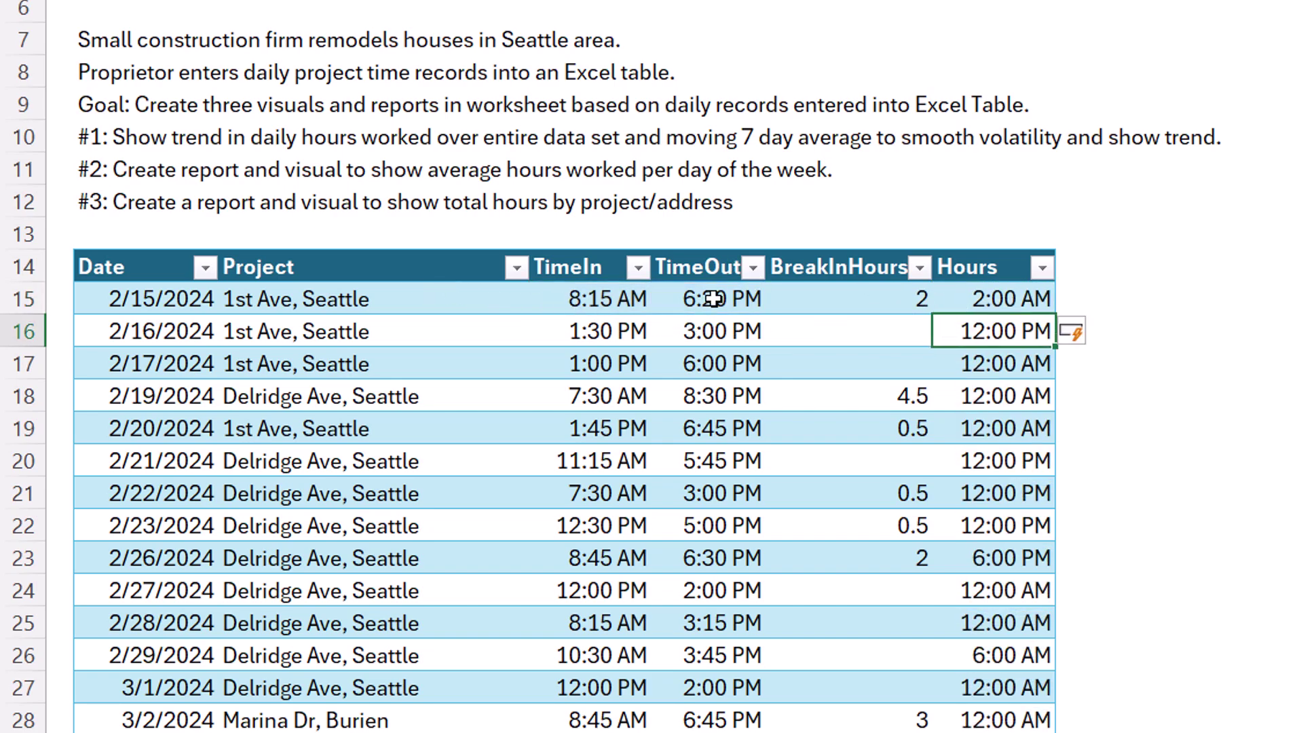
Select all values in the Hours column and apply the General number format to them
click(969, 300)
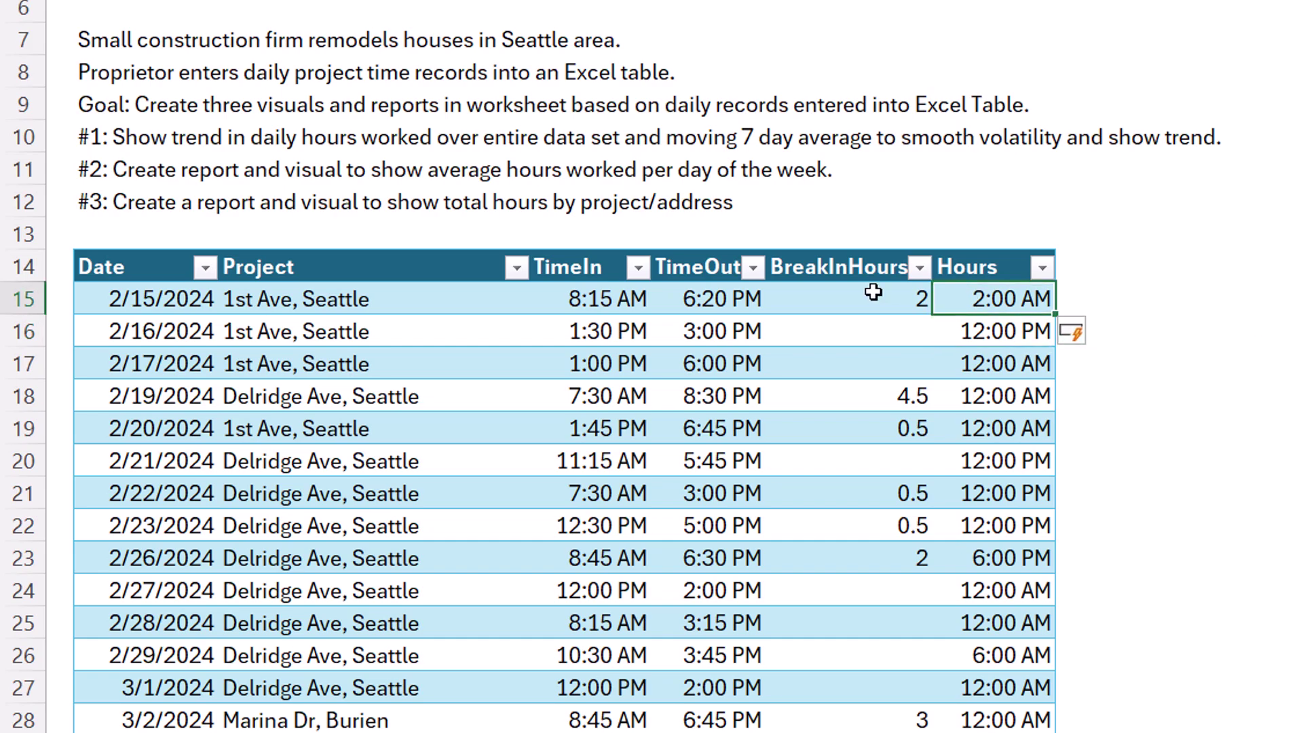
key(ctrl+shift+Down)
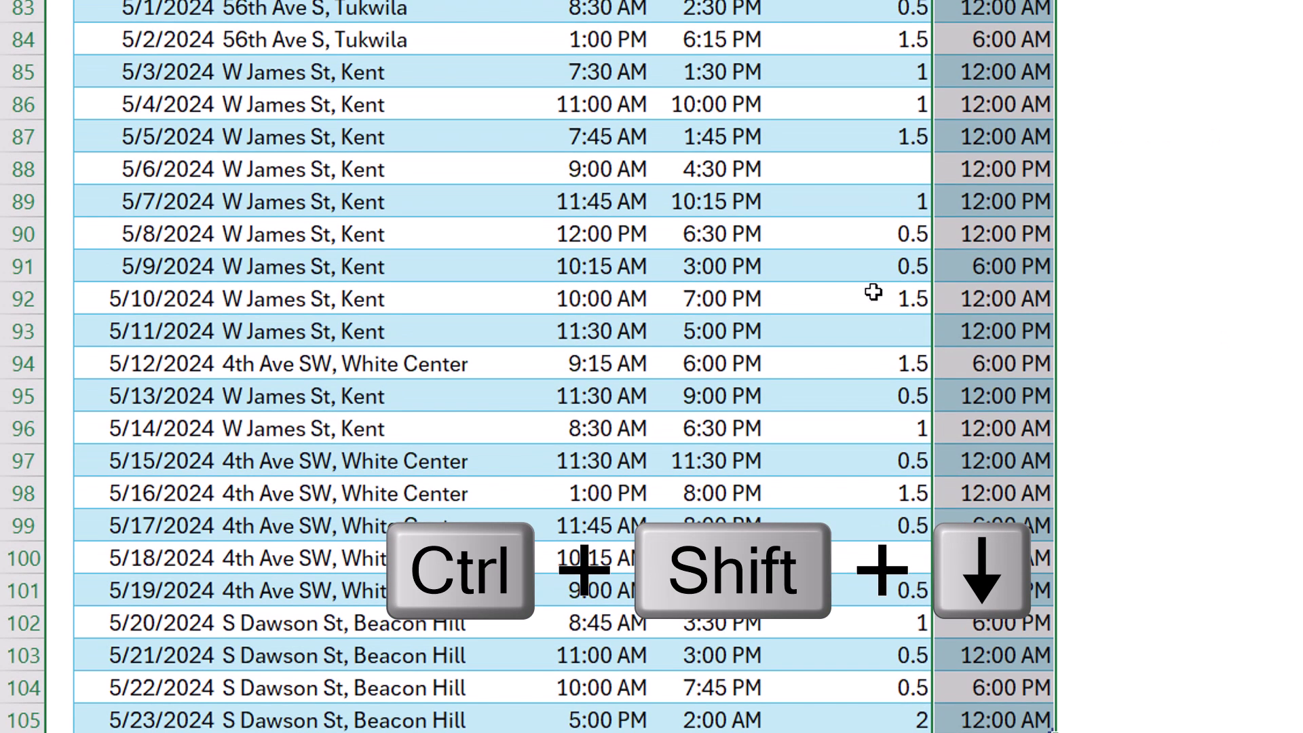
key(ctrl+BackSpace)
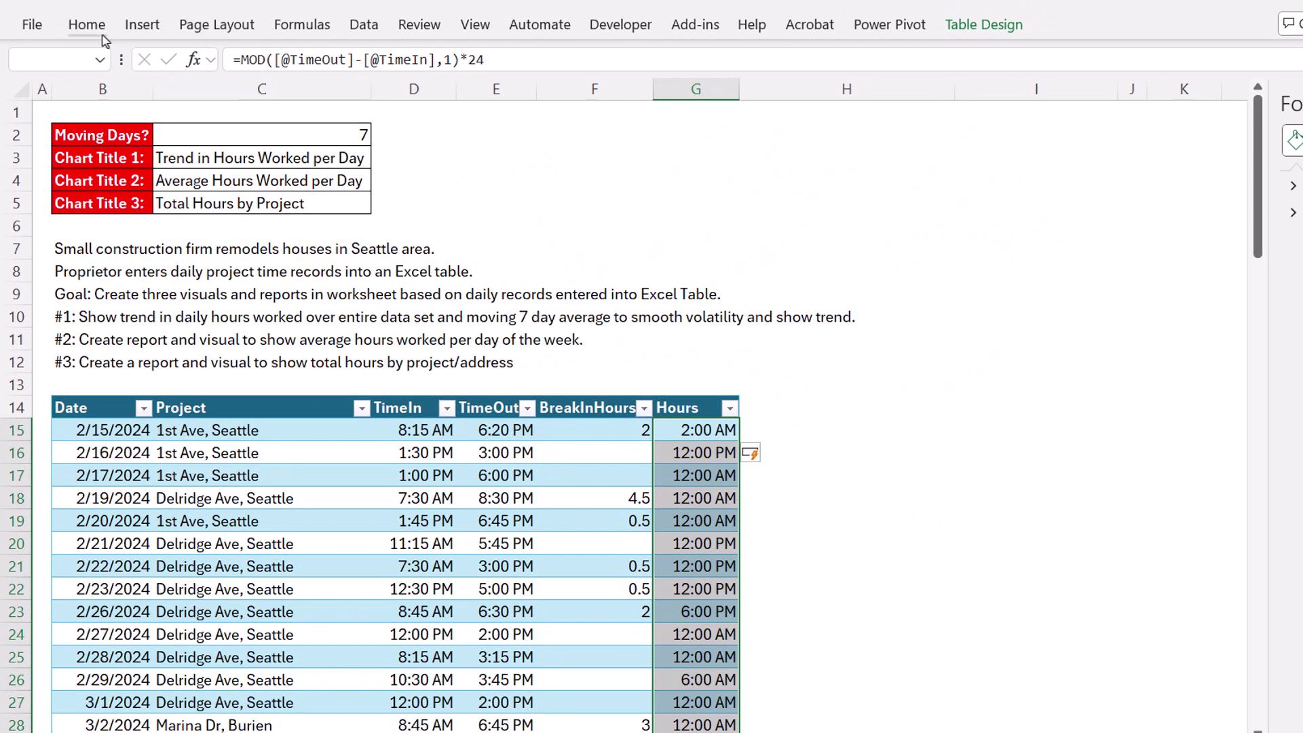
click(87, 25)
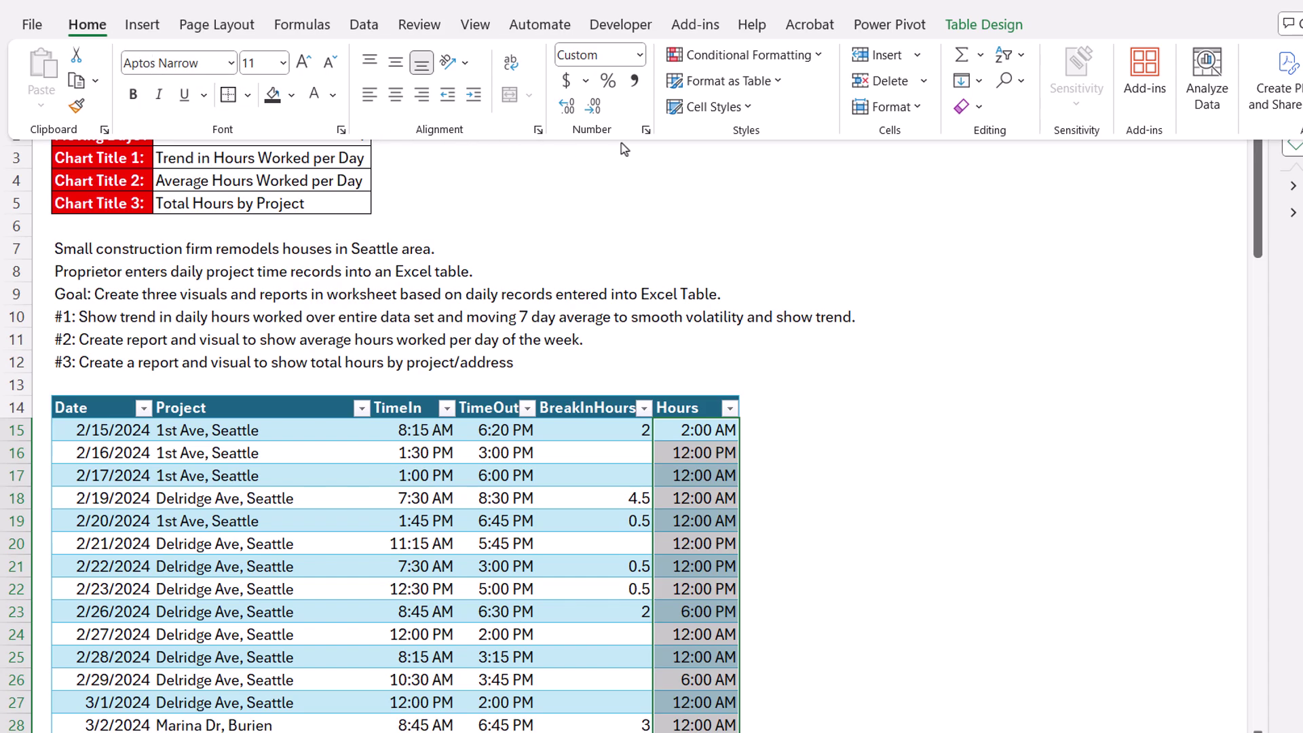
click(640, 56)
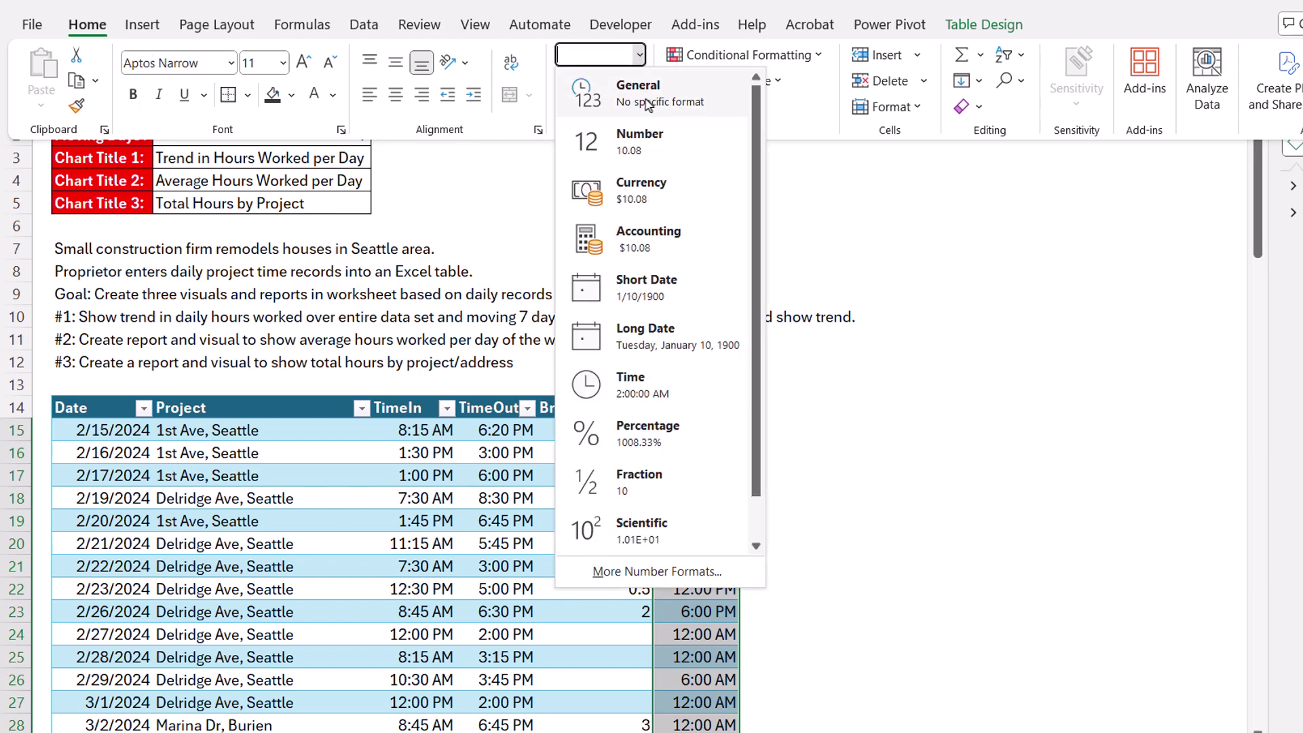
key(Escape)
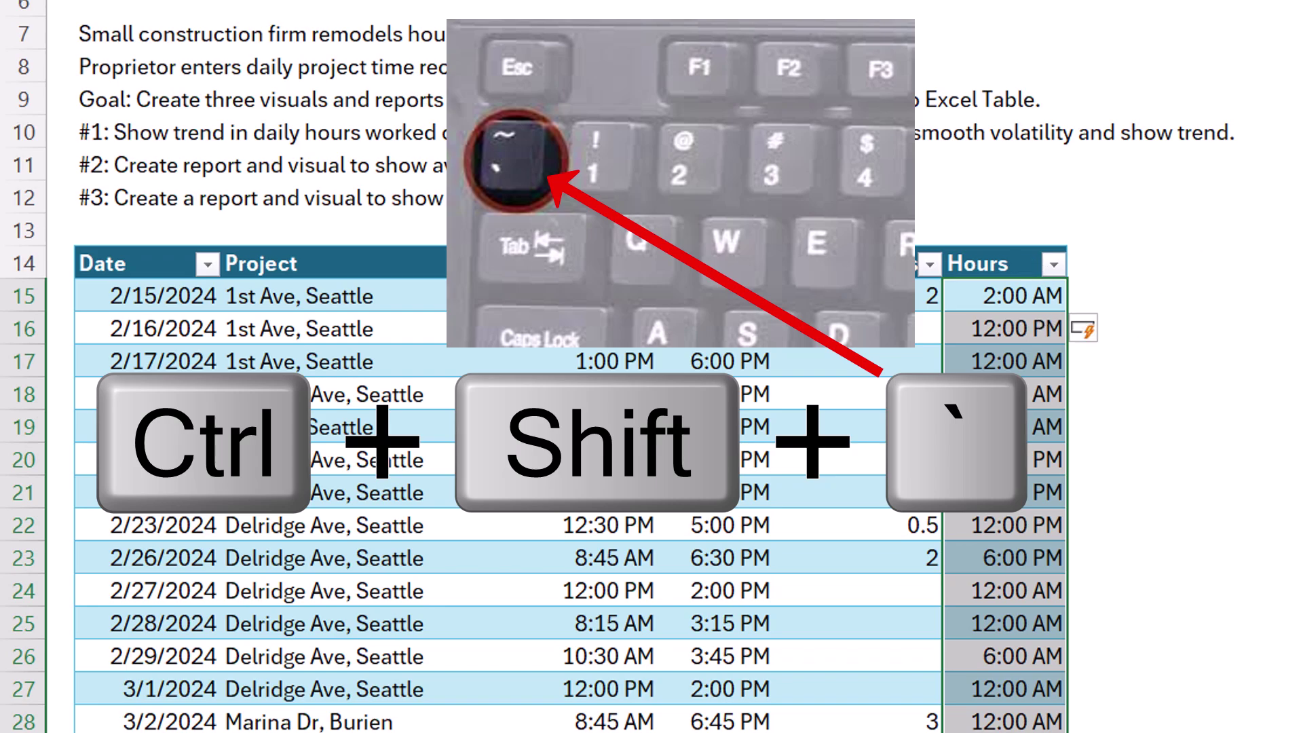
key(ctrl+shift+grave)
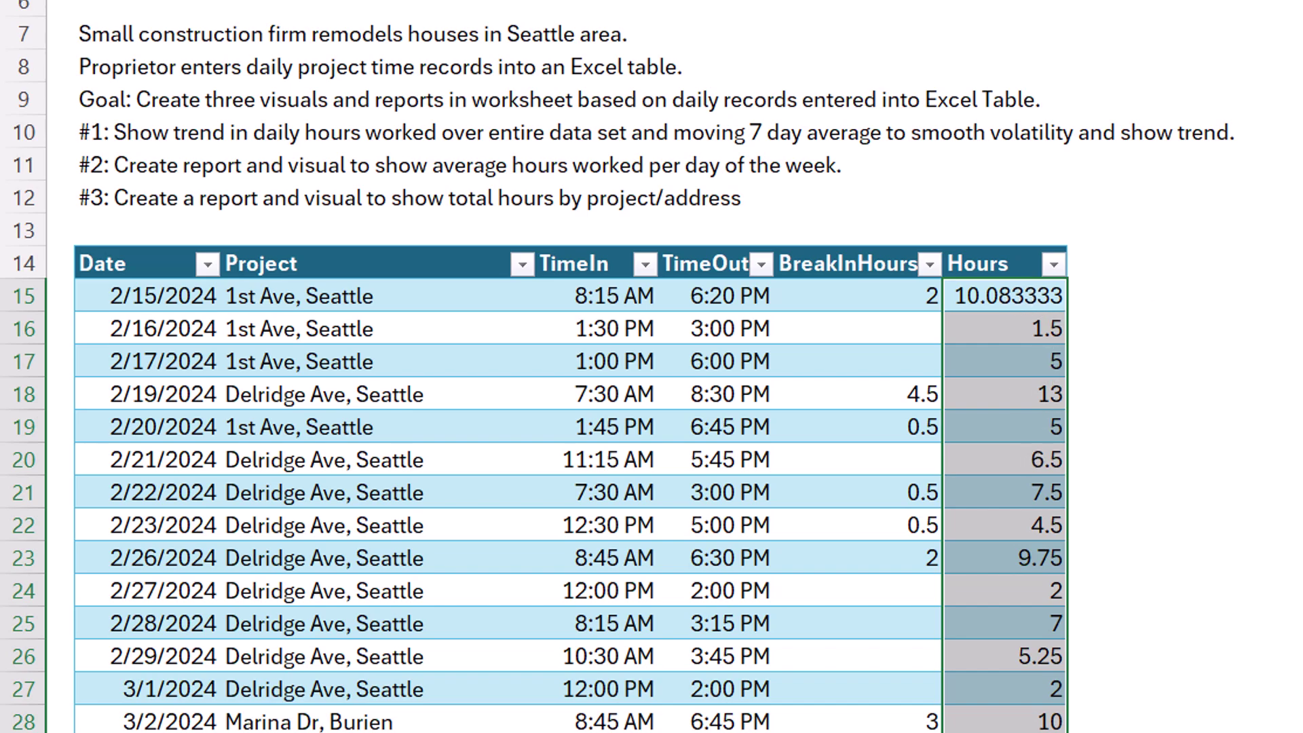
Format the selected Hours values as Number with 1 decimal place
key(ctrl+1)
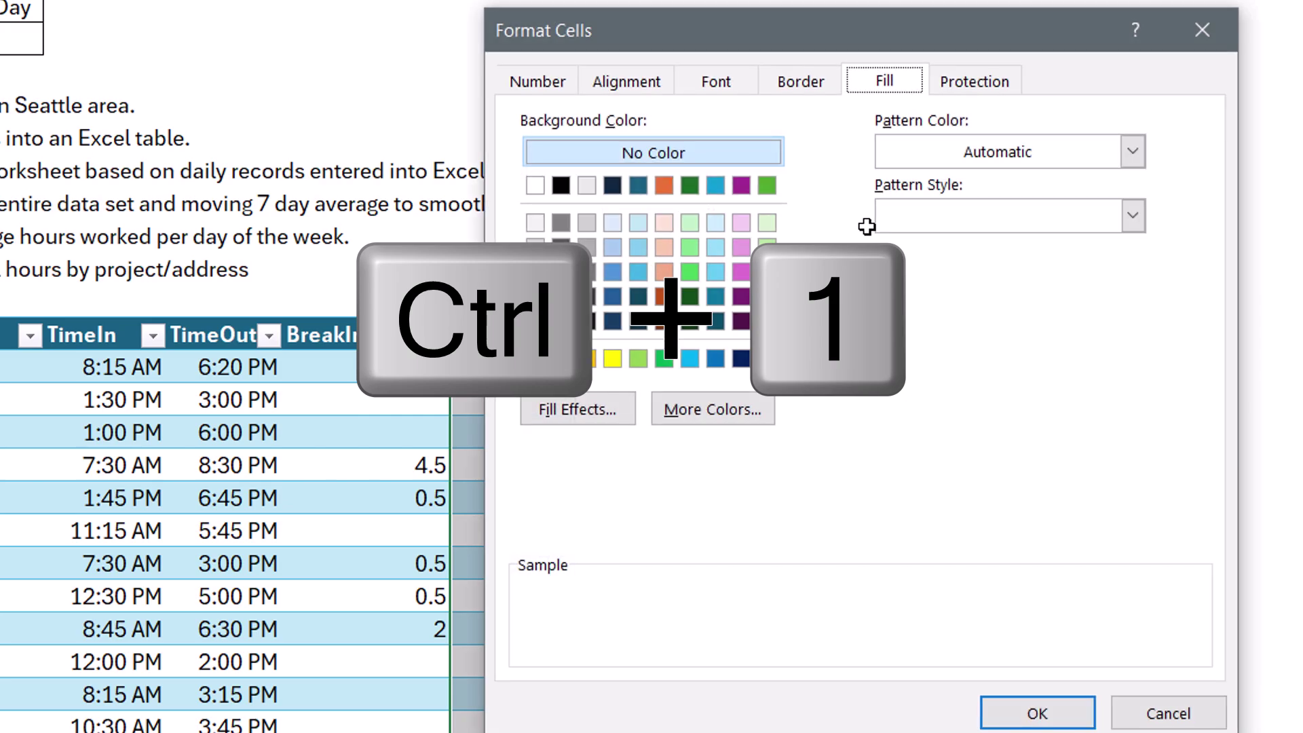
click(558, 91)
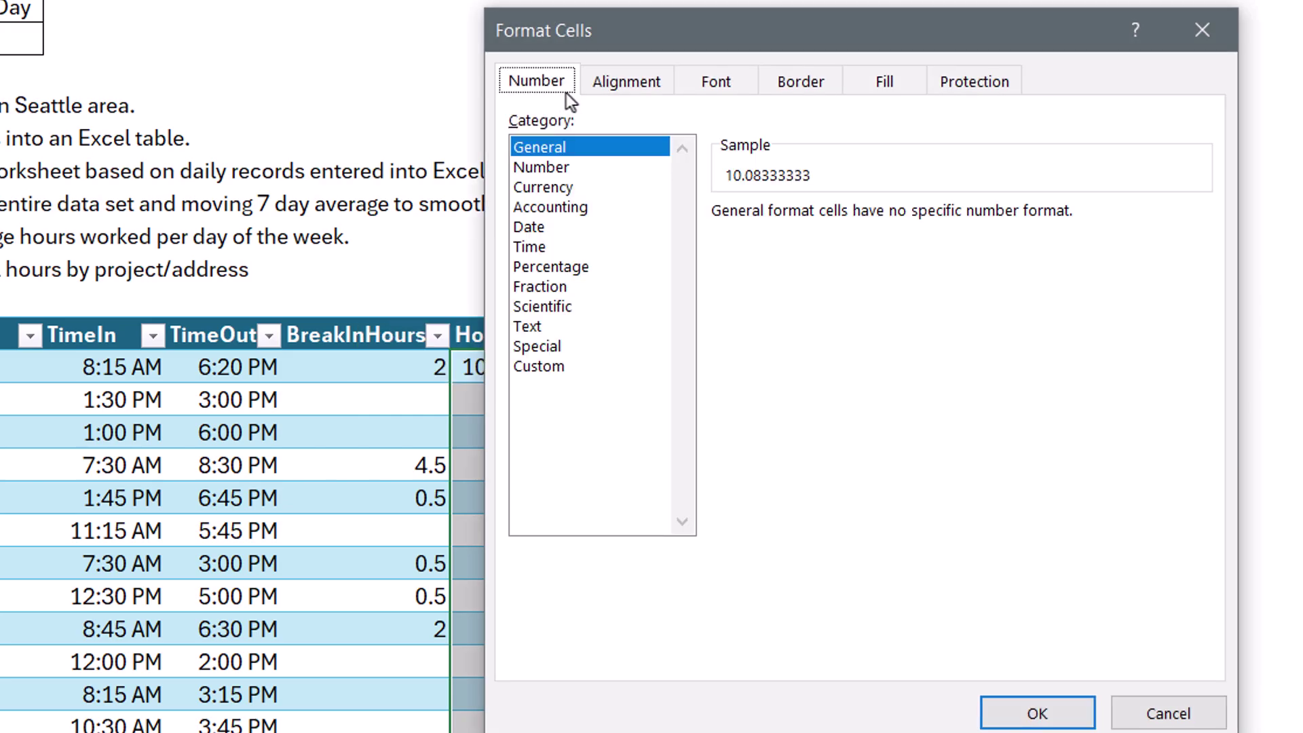
click(564, 171)
click(906, 221)
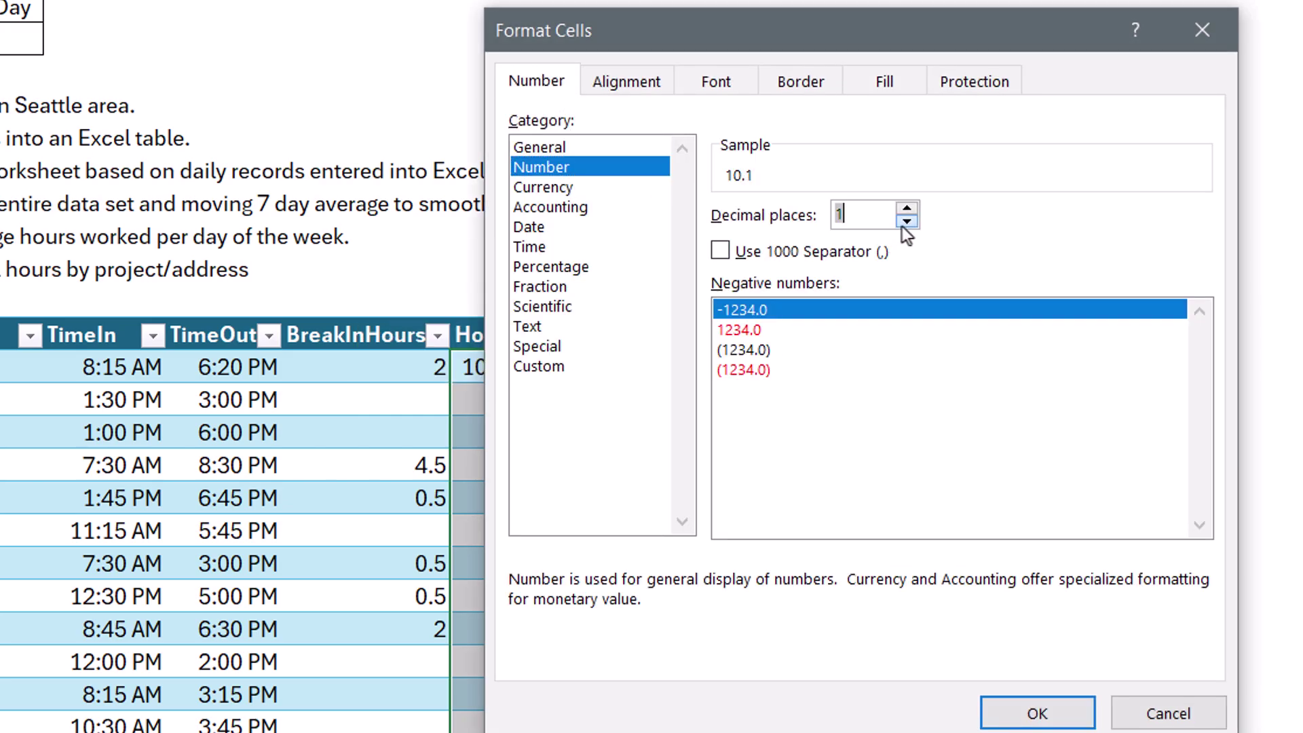
click(1035, 710)
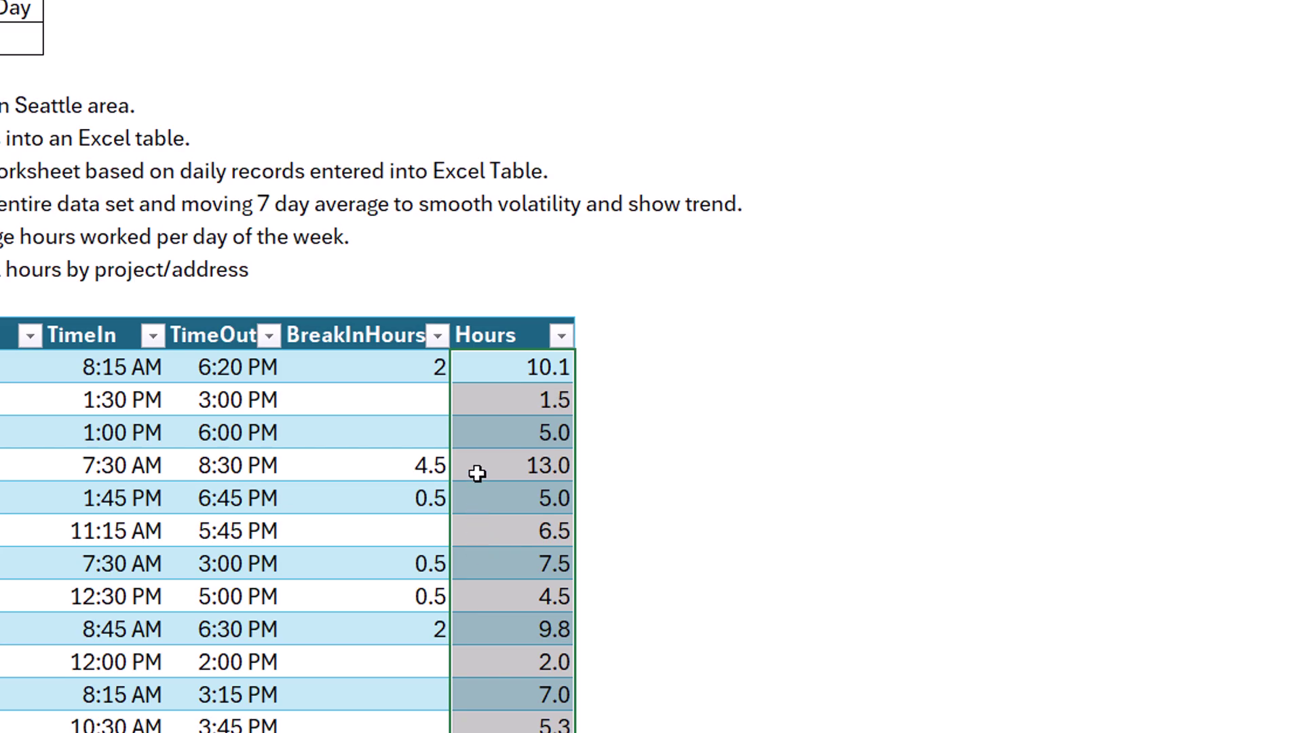
Fill the Hours column's values with a light green background from the standard colors
key(ctrl+1)
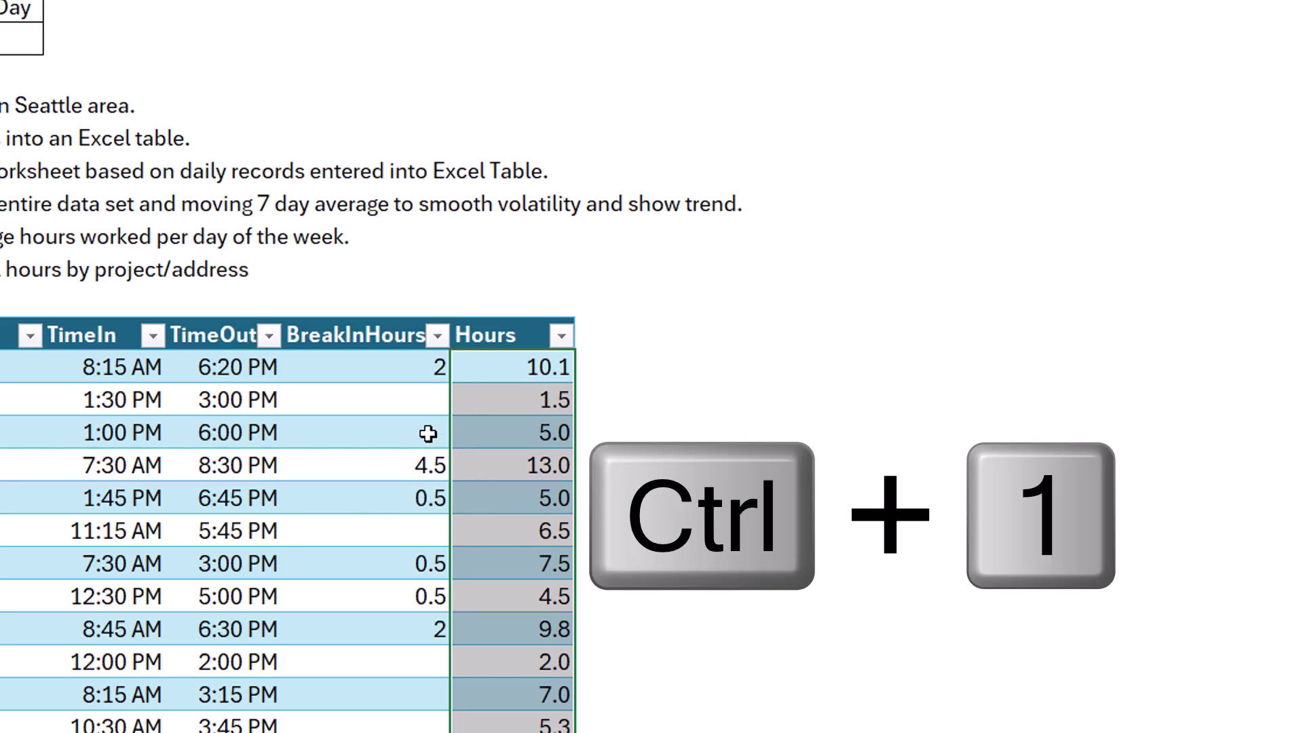
click(857, 87)
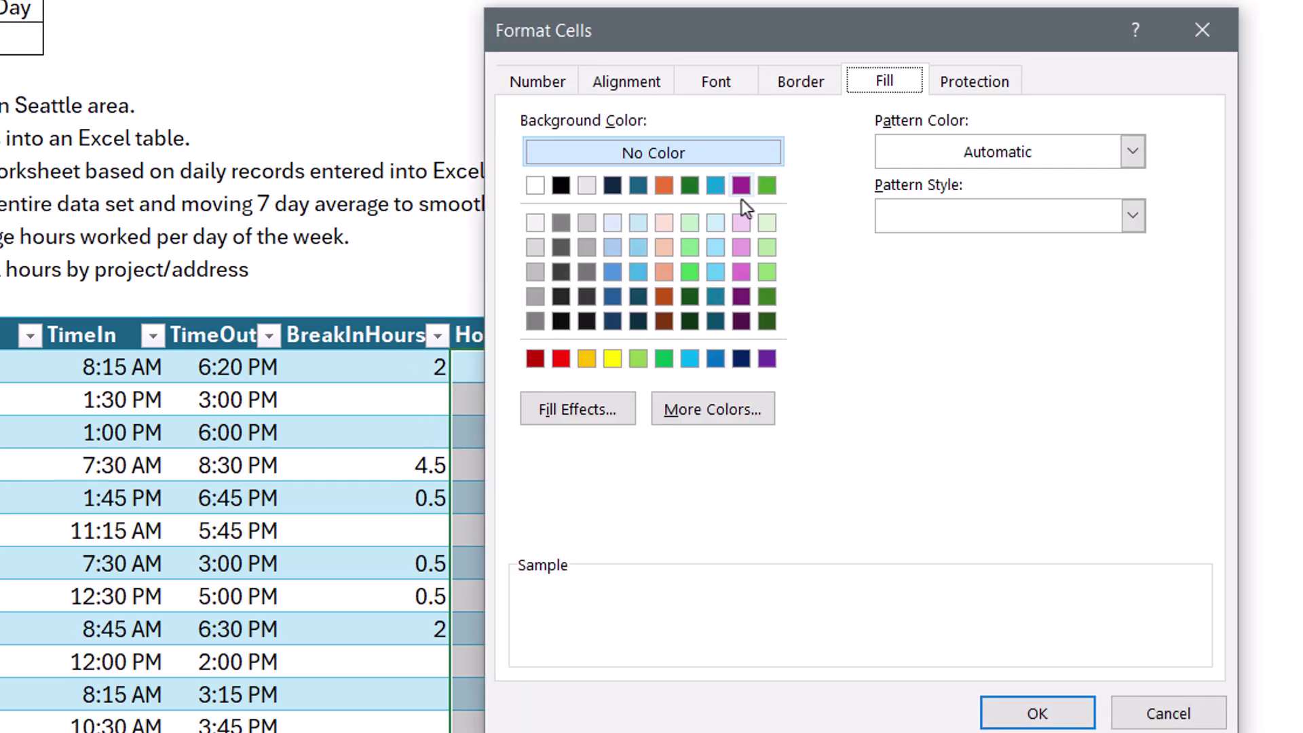
click(686, 408)
click(759, 350)
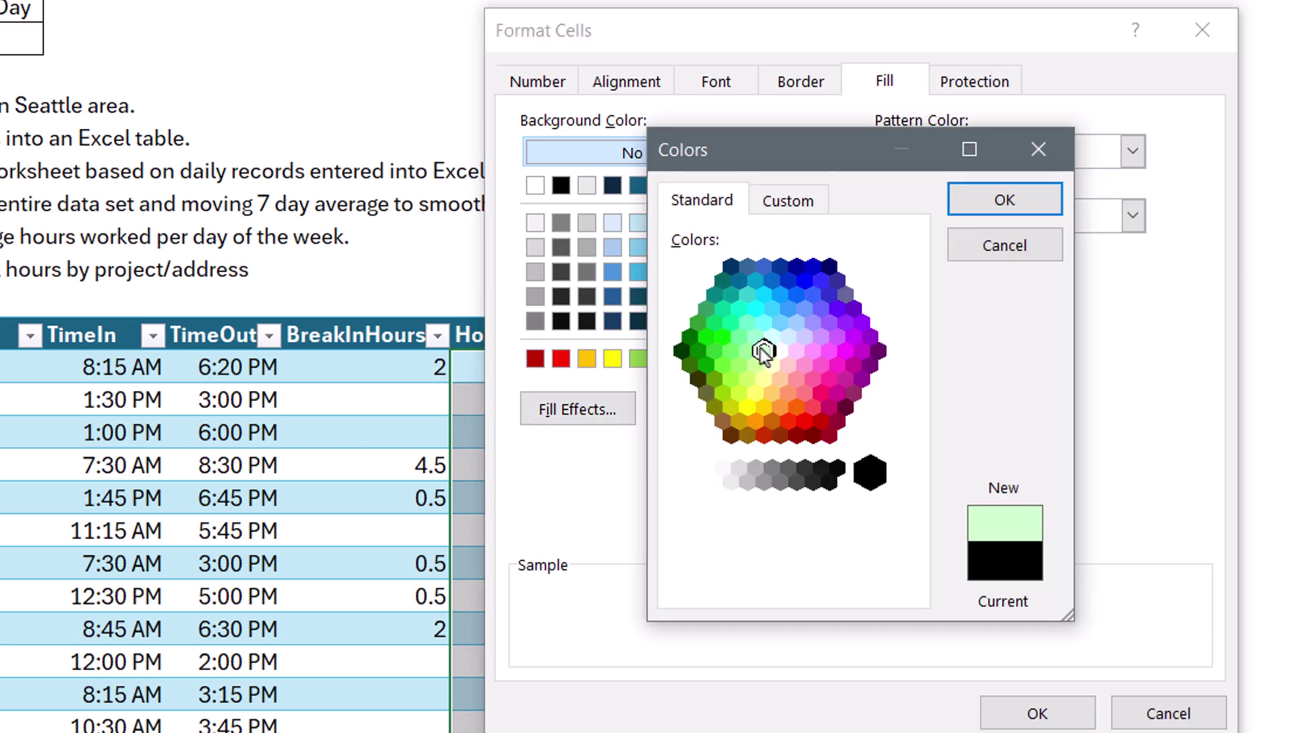
click(984, 208)
click(1039, 716)
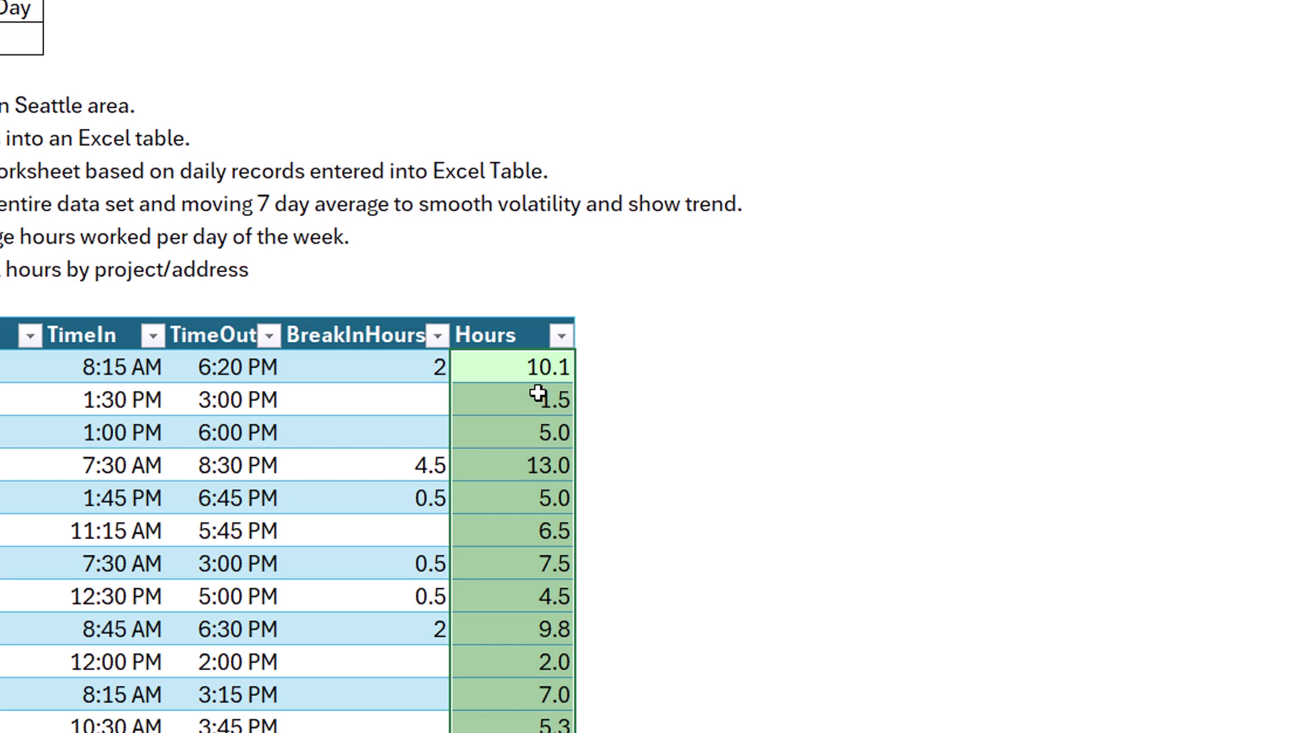
click(541, 366)
key(F2)
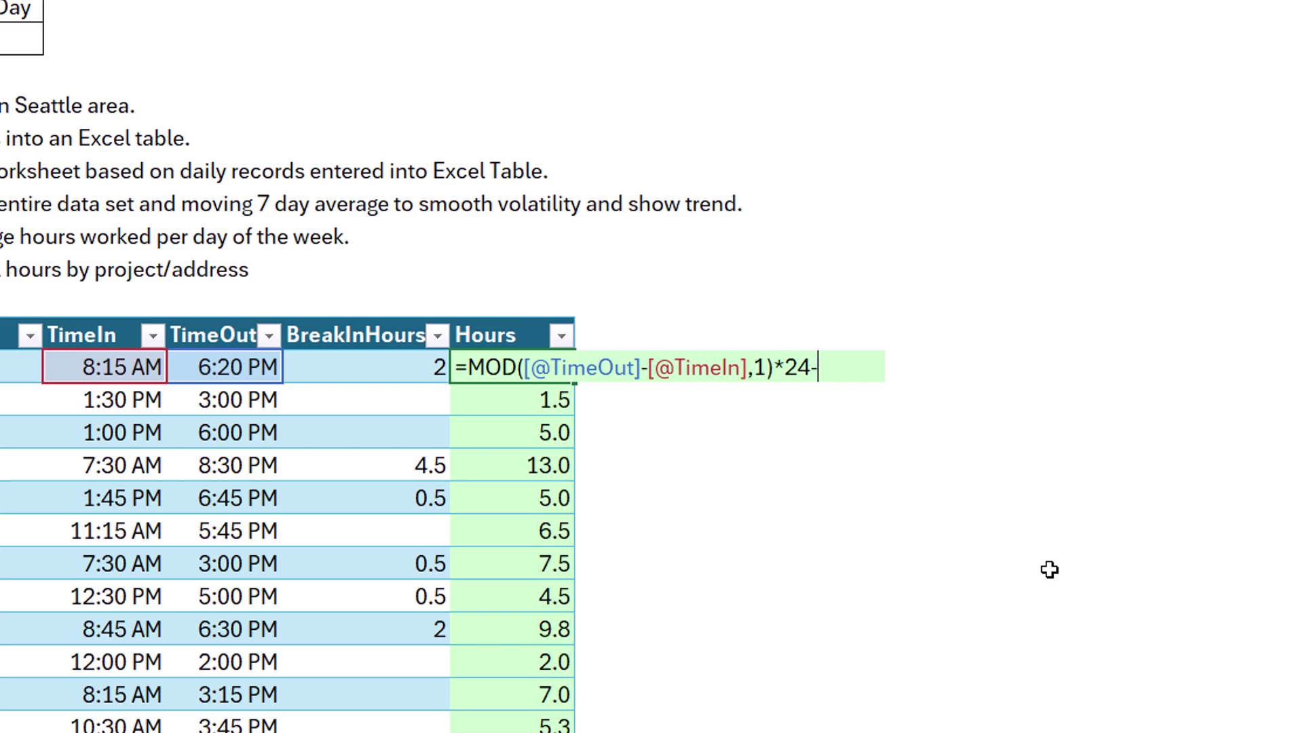
click(406, 367)
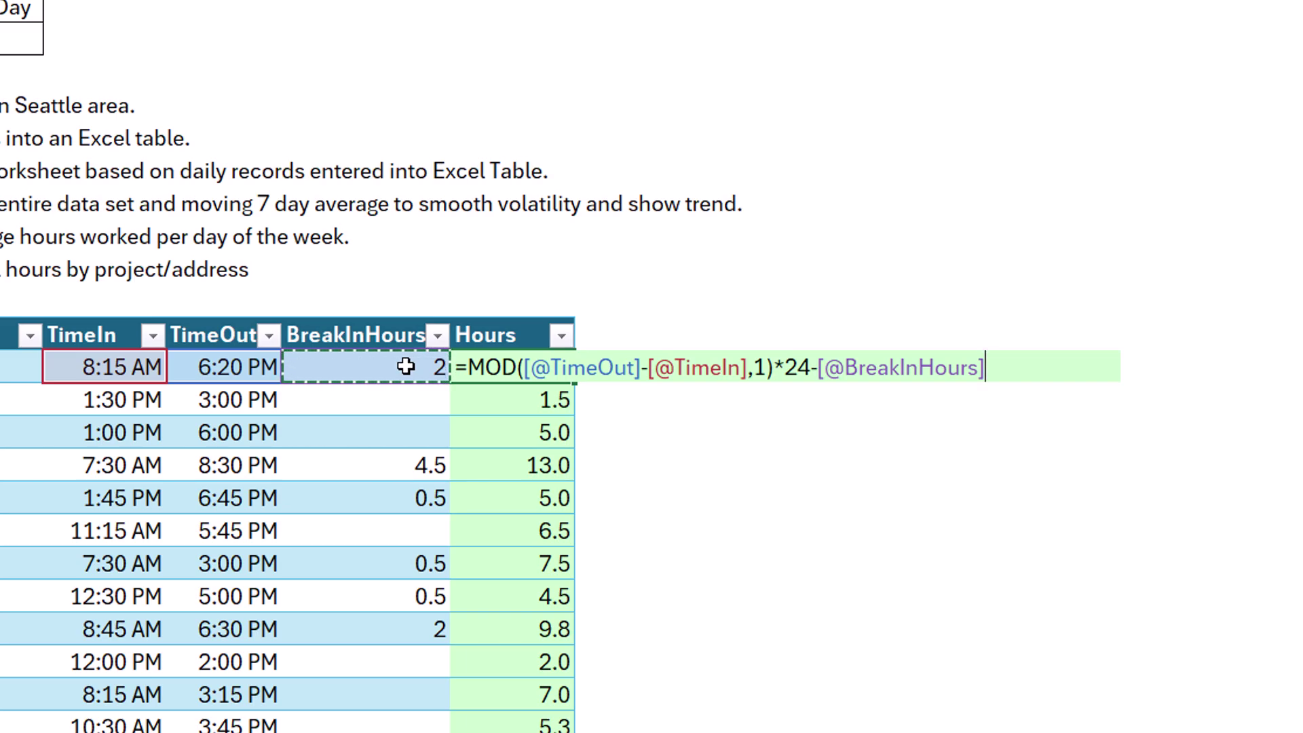
key(Return)
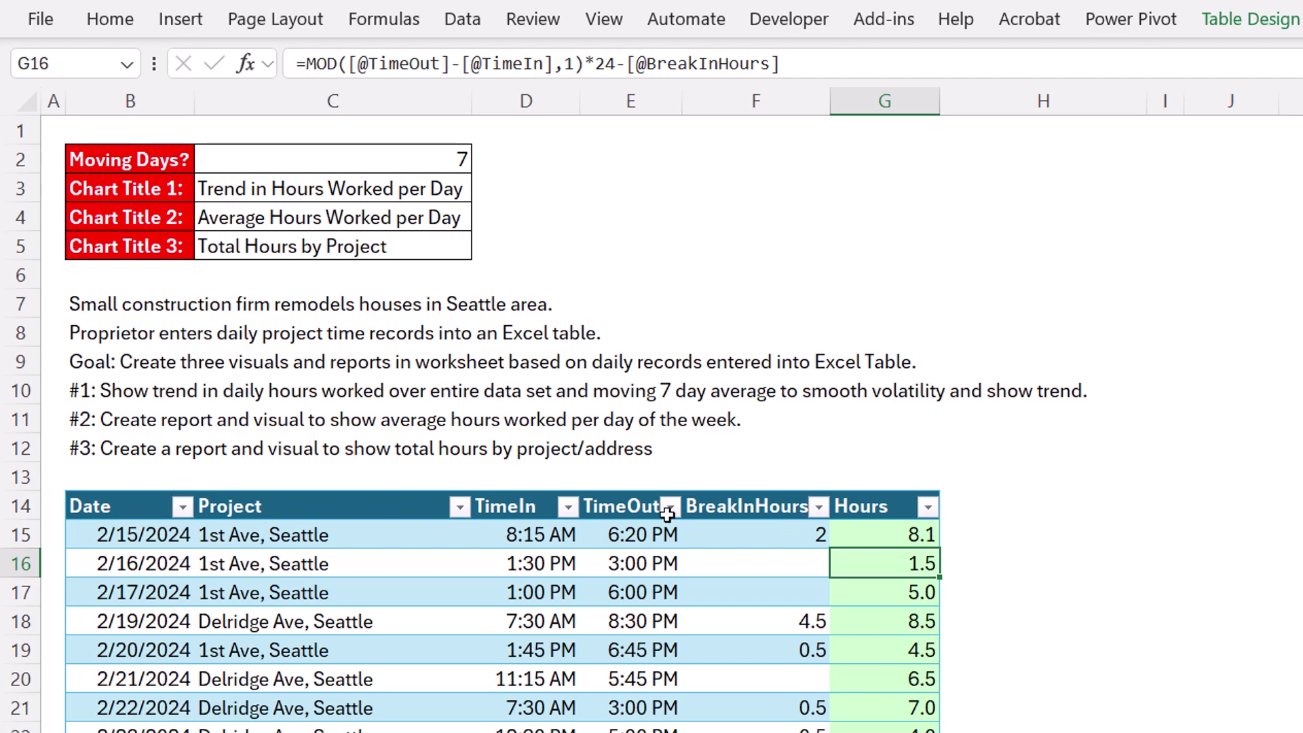
Insert a line chart from all values in the table's Date and Hours columns
click(150, 535)
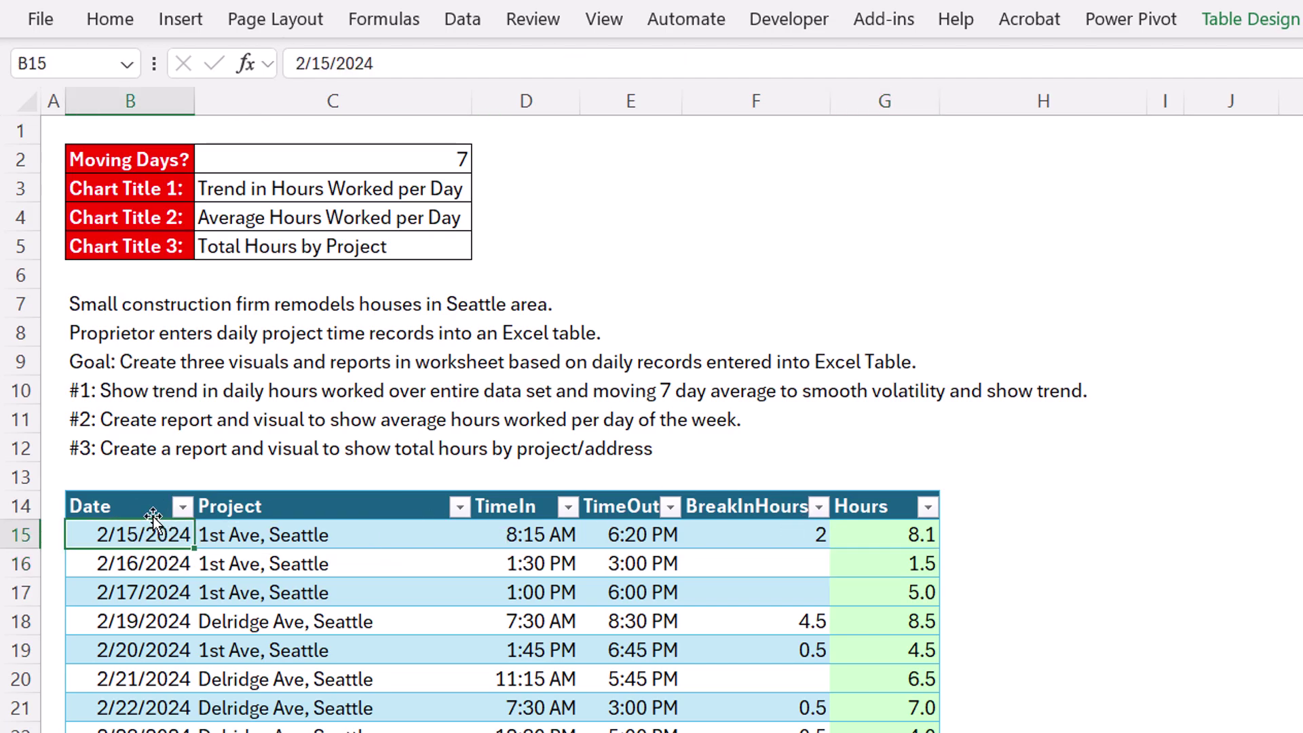
key(ctrl+shift+Down)
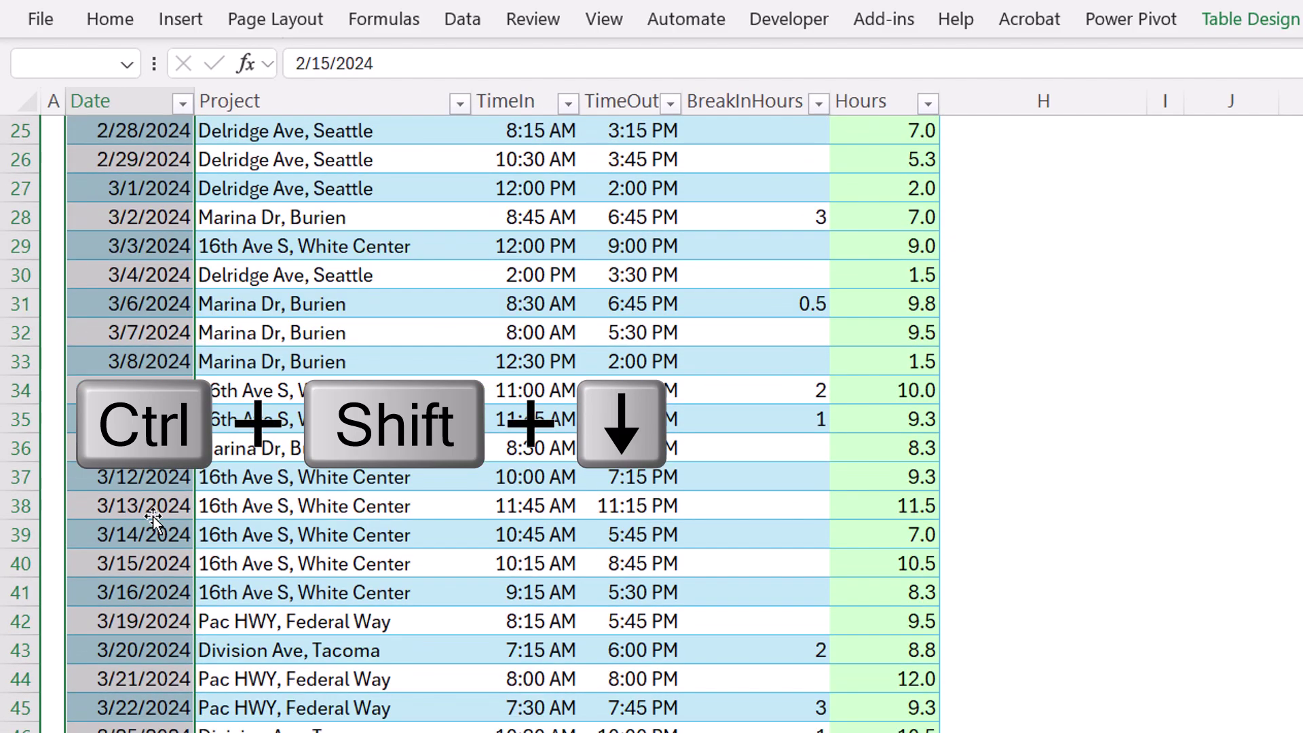
key(ctrl+BackSpace)
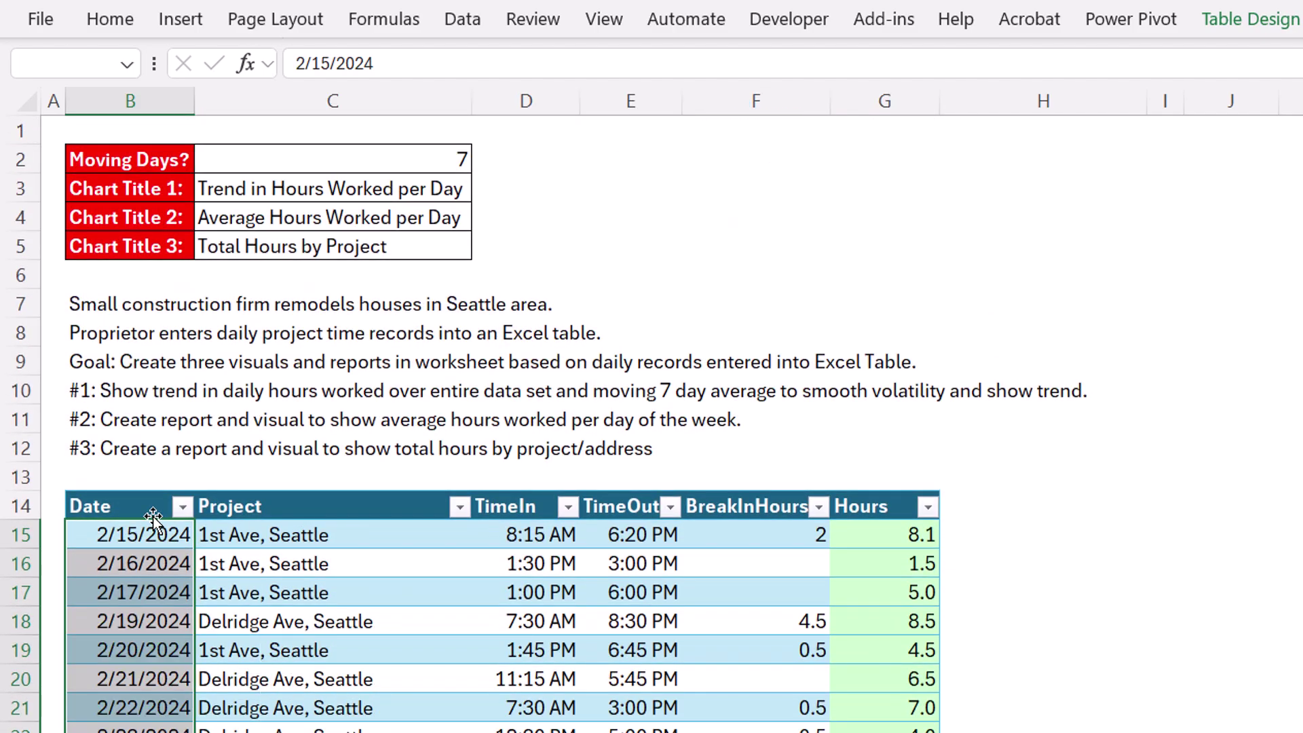
key(ctrl)
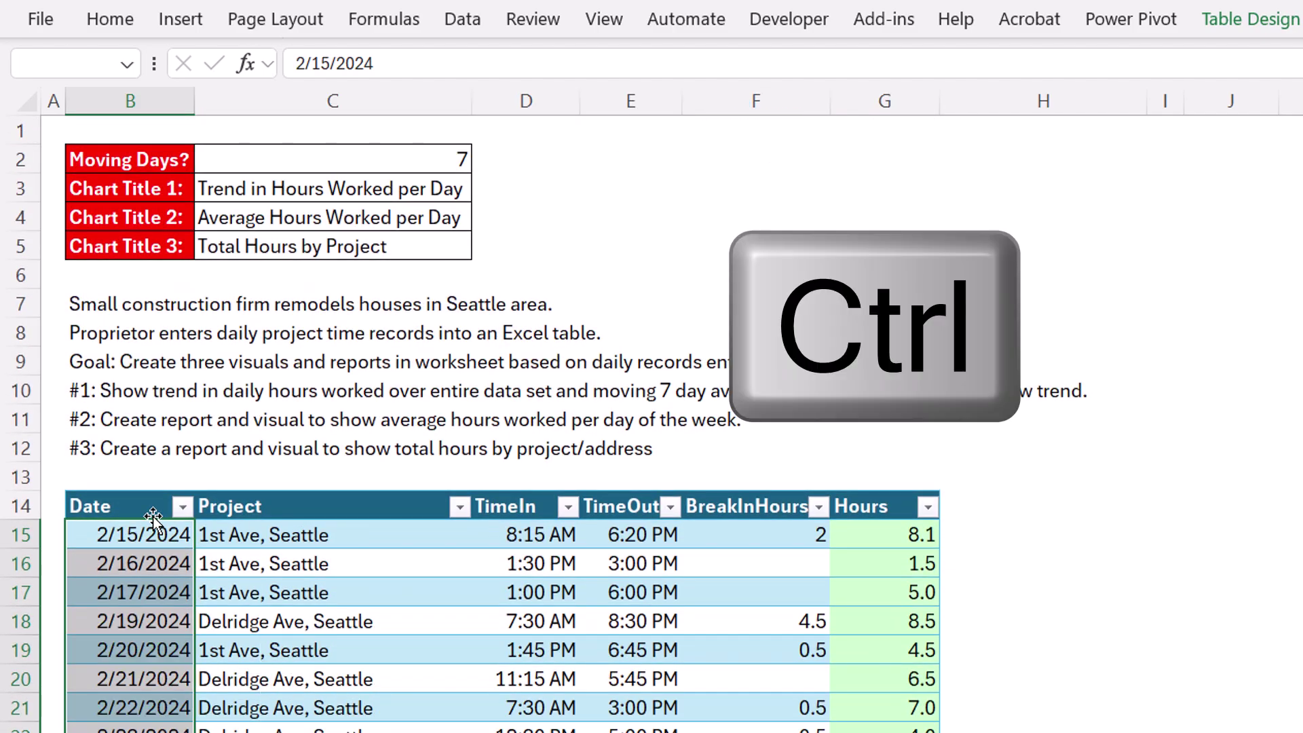
ctrl+click(879, 538)
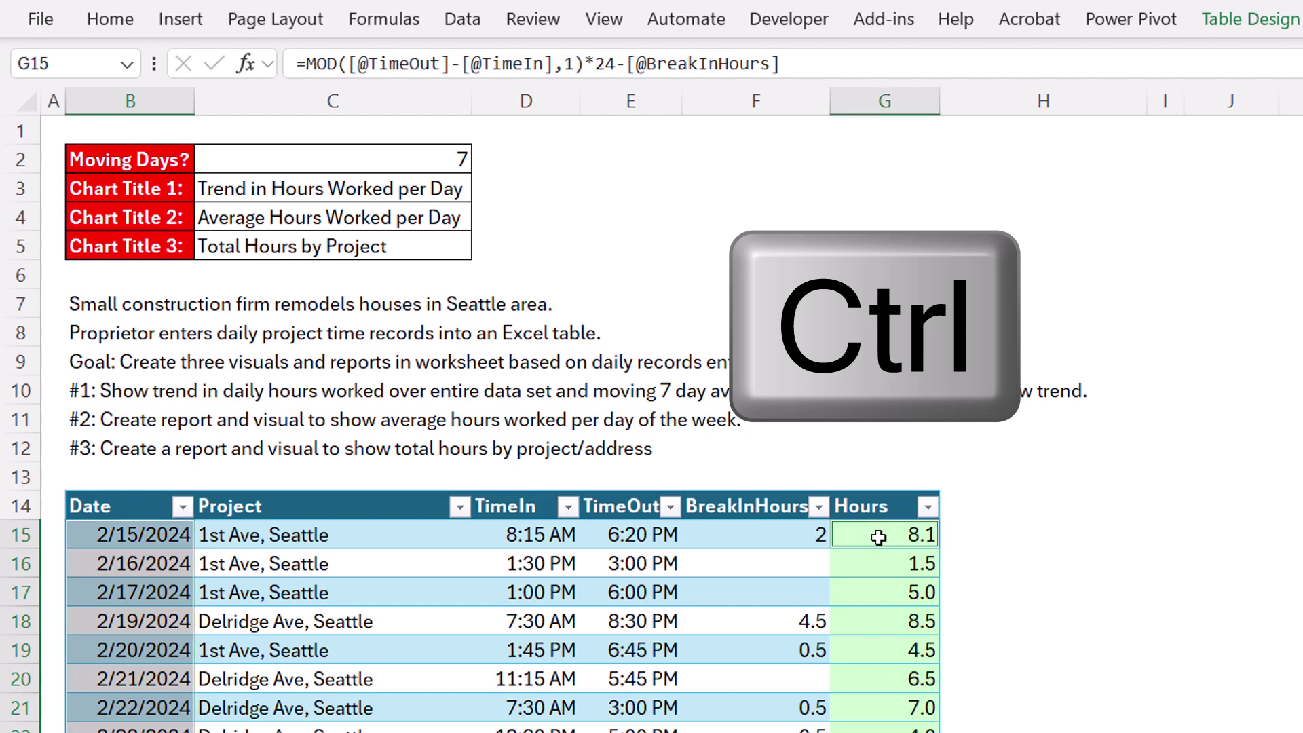
key(ctrl+shift+Down)
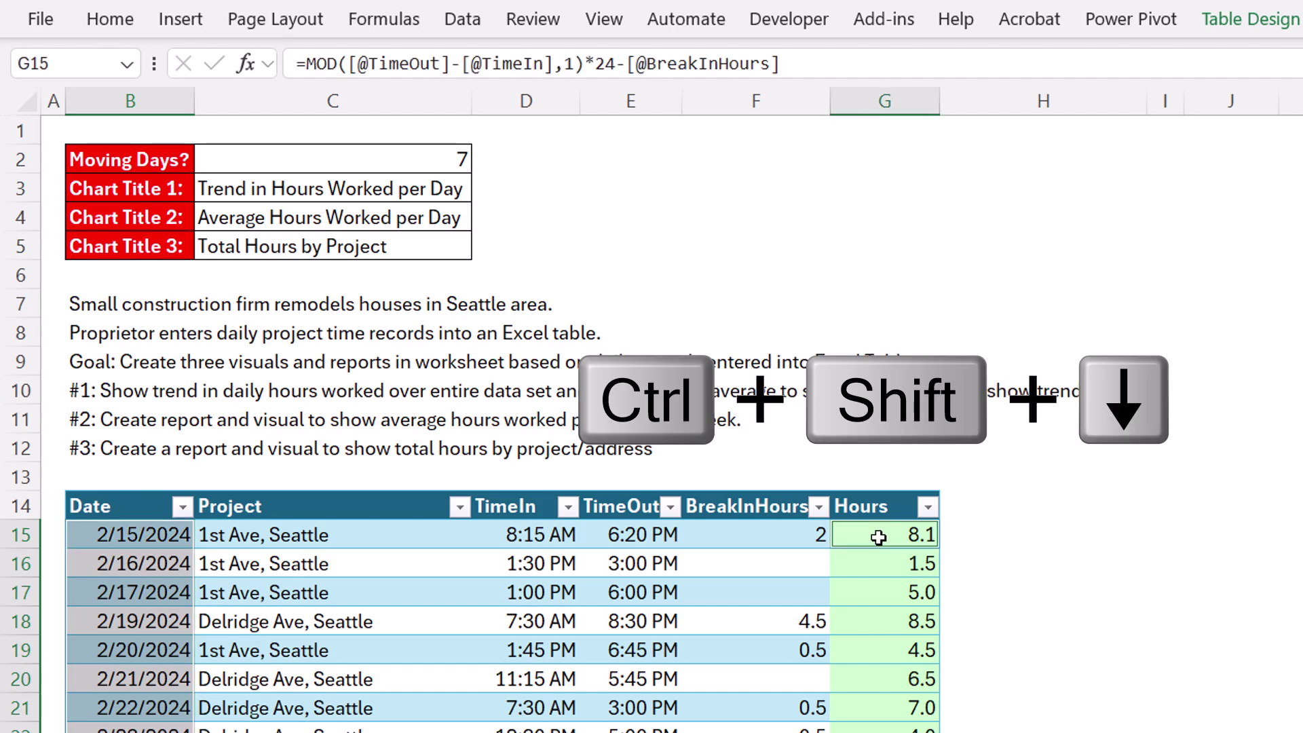
key(ctrl+BackSpace)
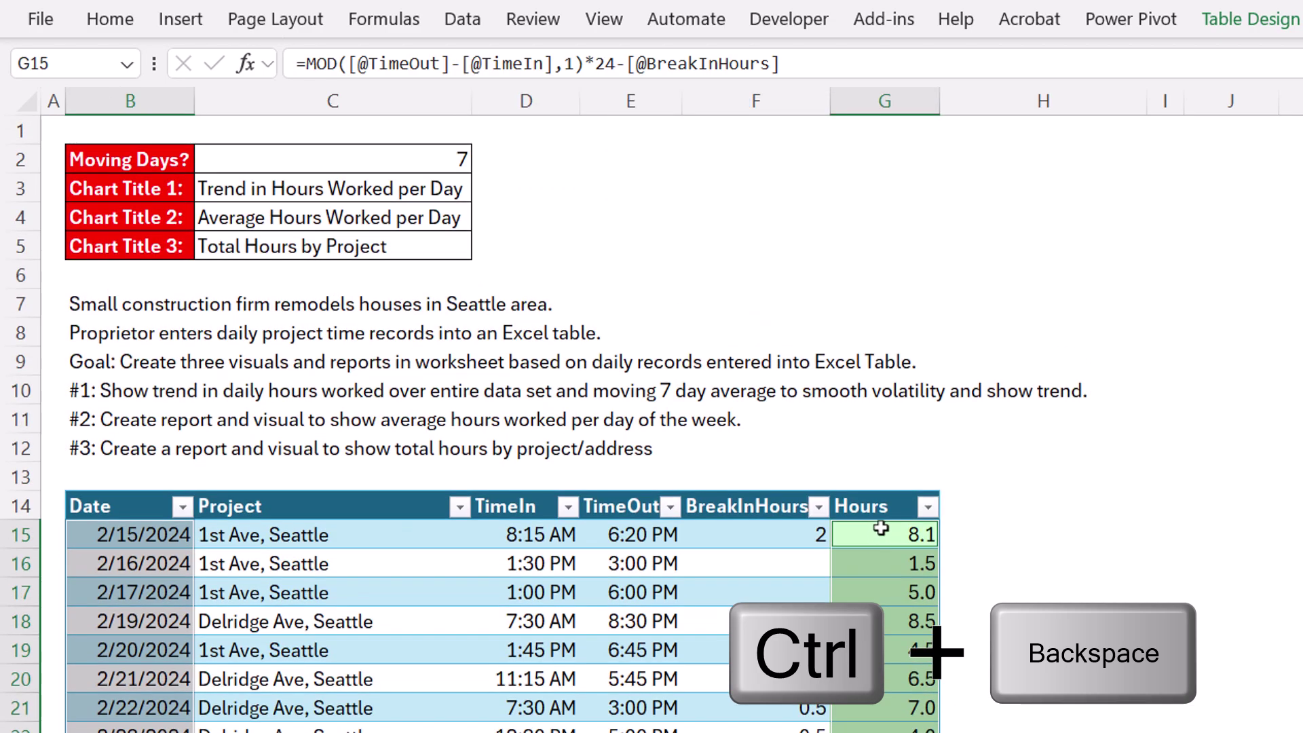
click(190, 34)
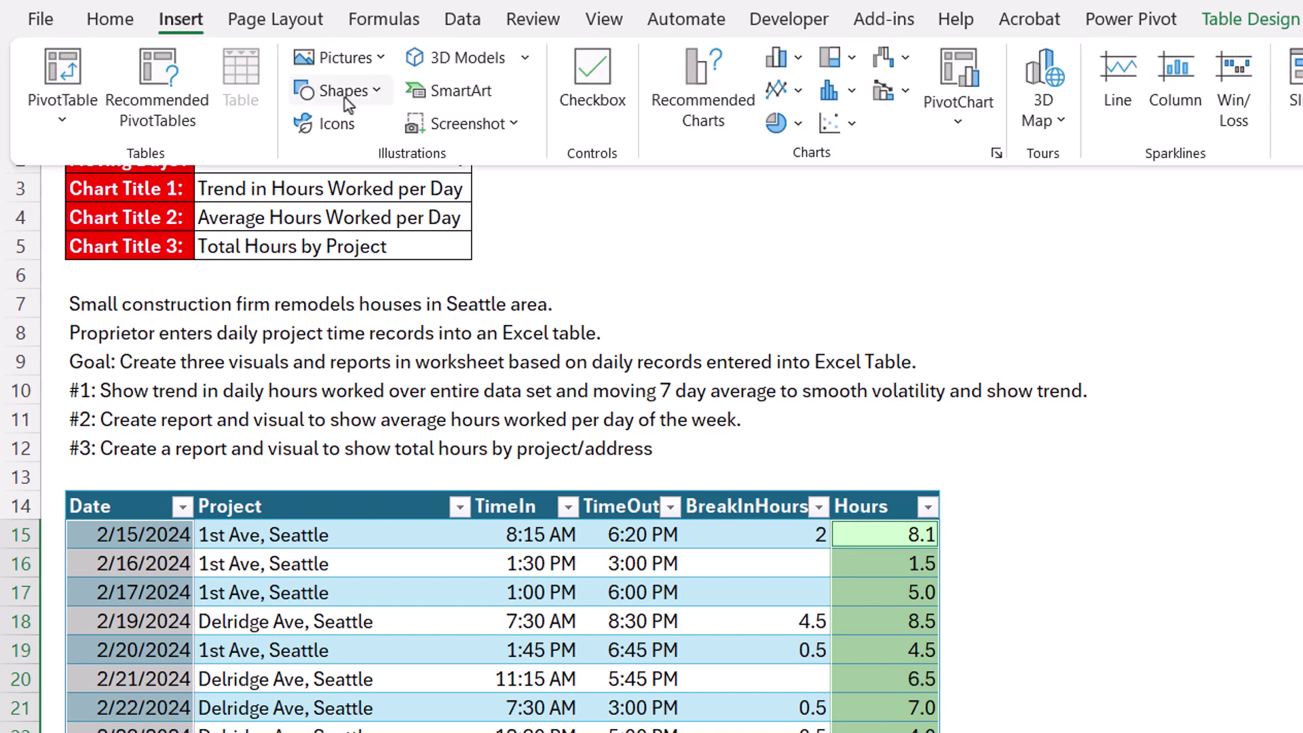
click(803, 93)
click(798, 182)
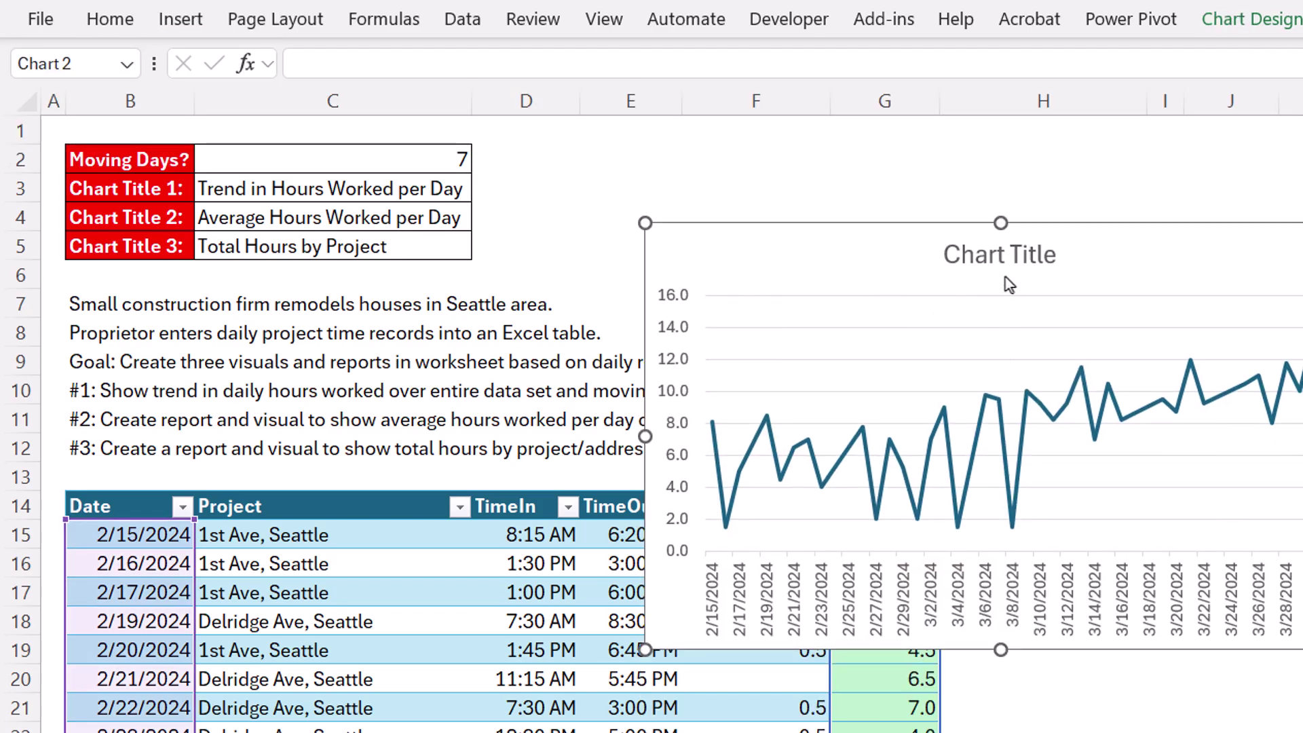
Link the line chart's title to cell C3 with the formula =EnterData!$C$3
click(999, 272)
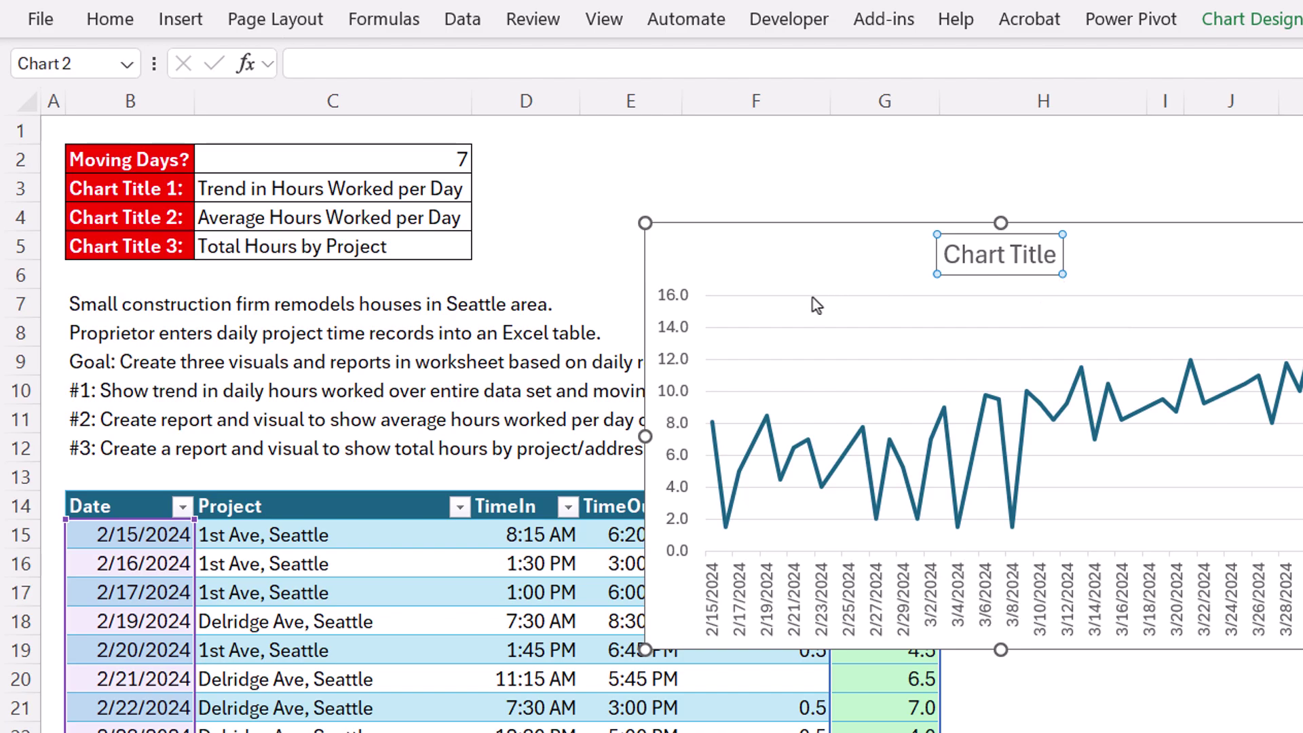
text(=)
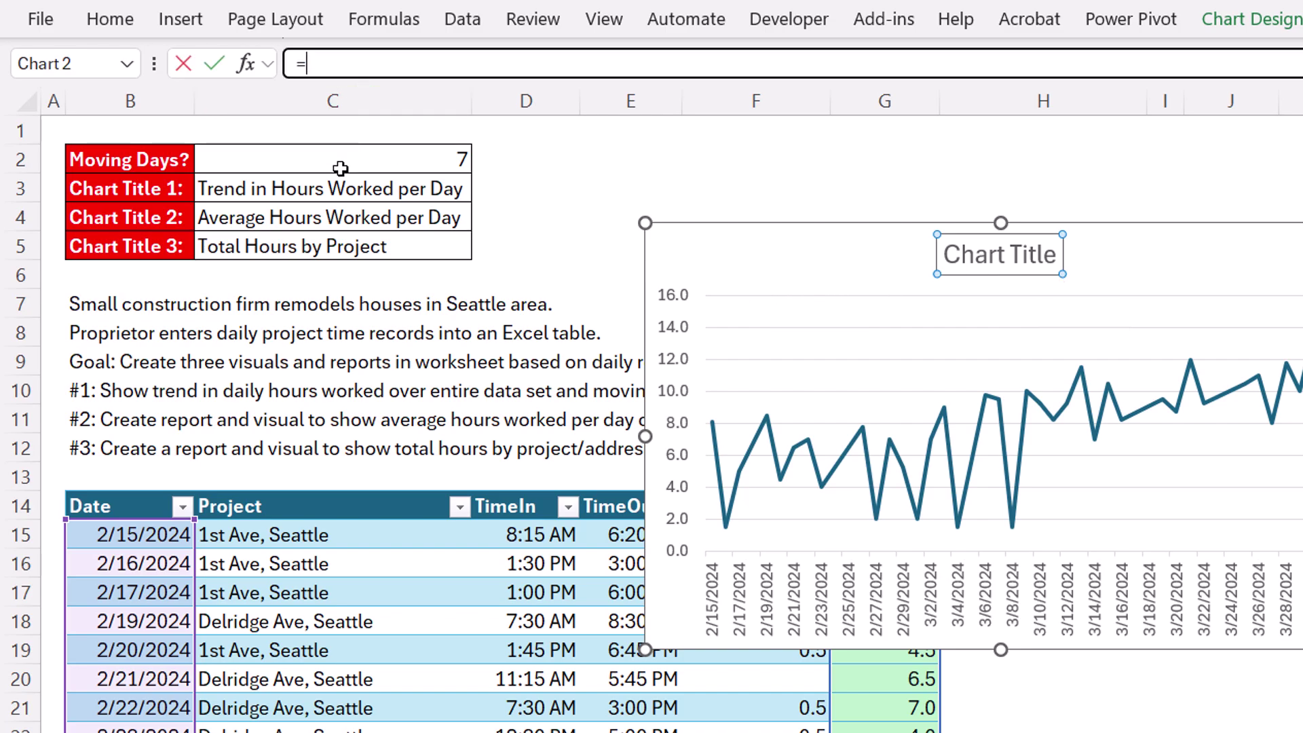
click(330, 193)
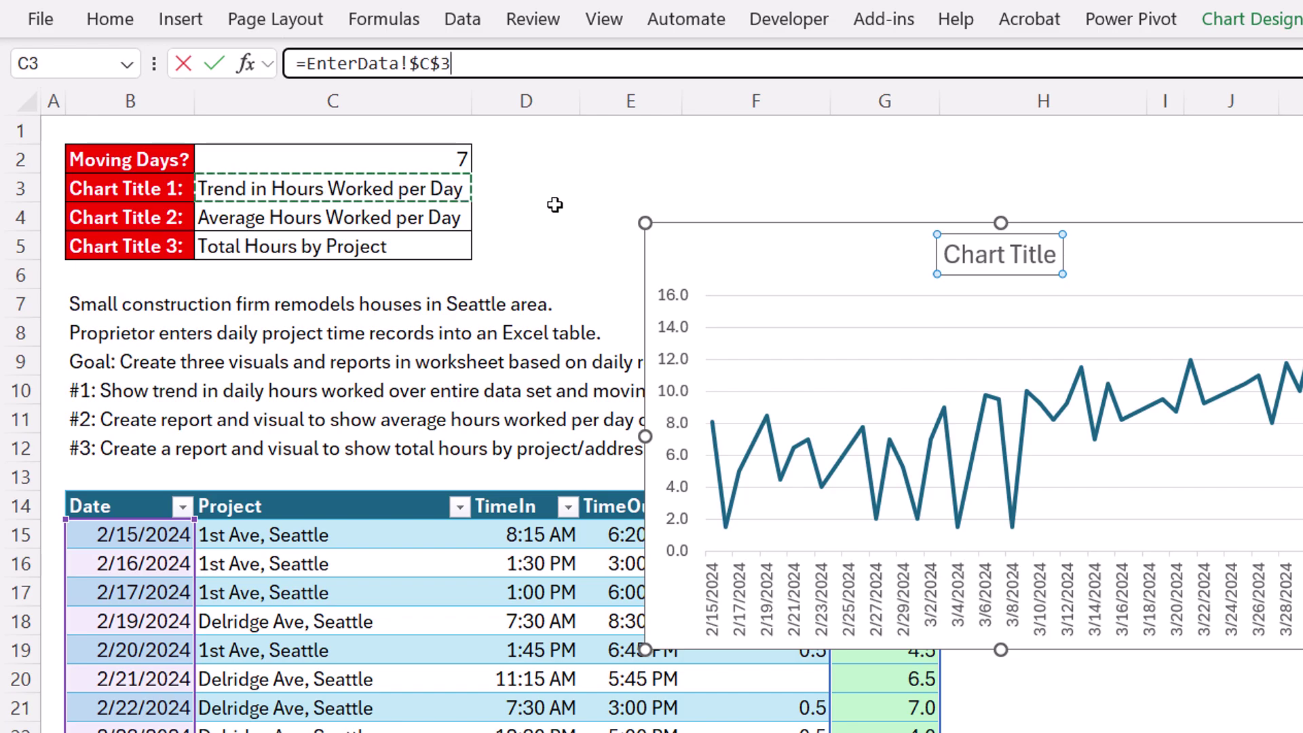
key(Return)
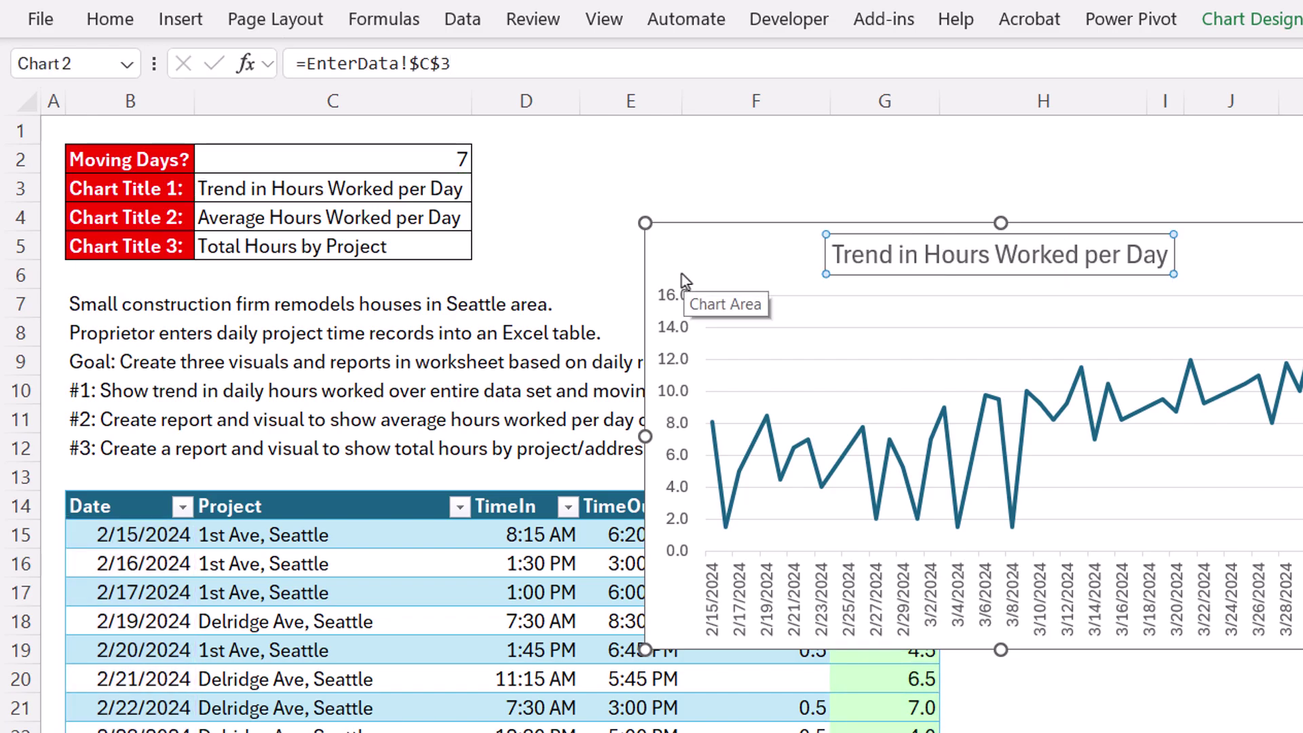
Set the number format of the chart's vertical axis to 0 decimal places
click(678, 366)
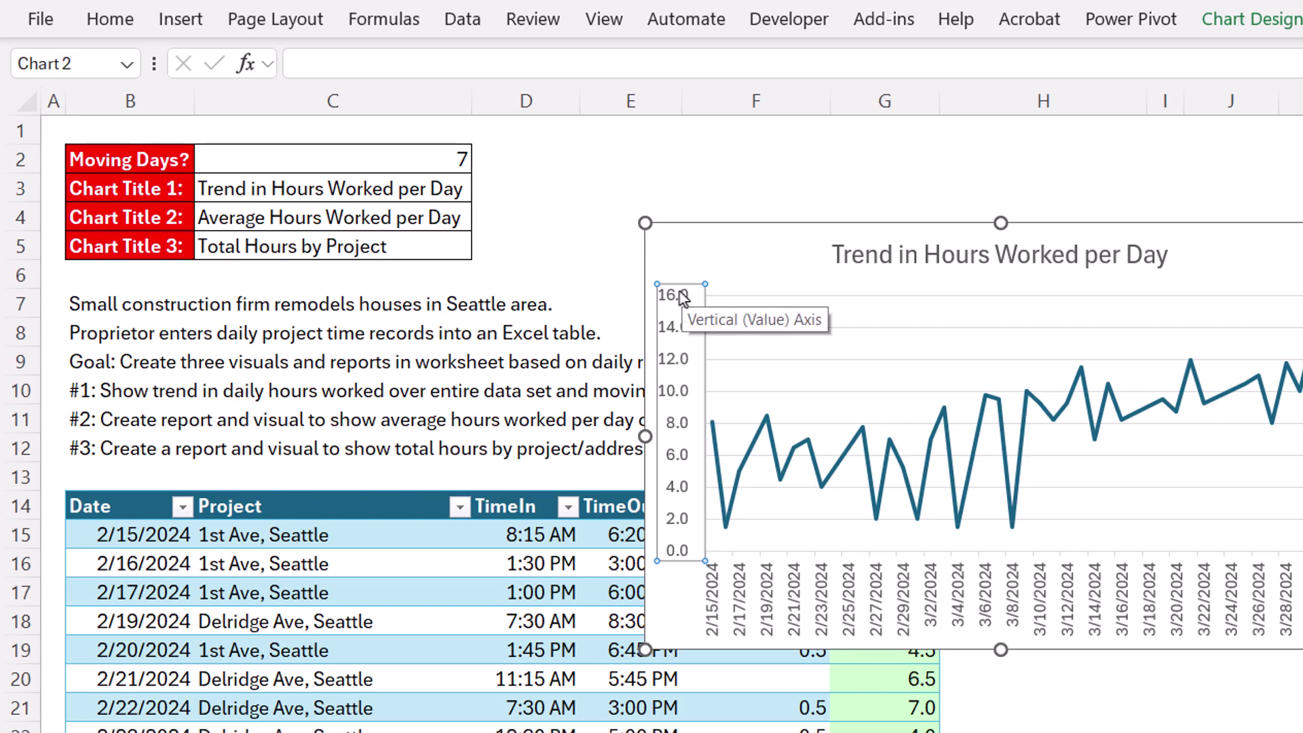
key(ctrl+1)
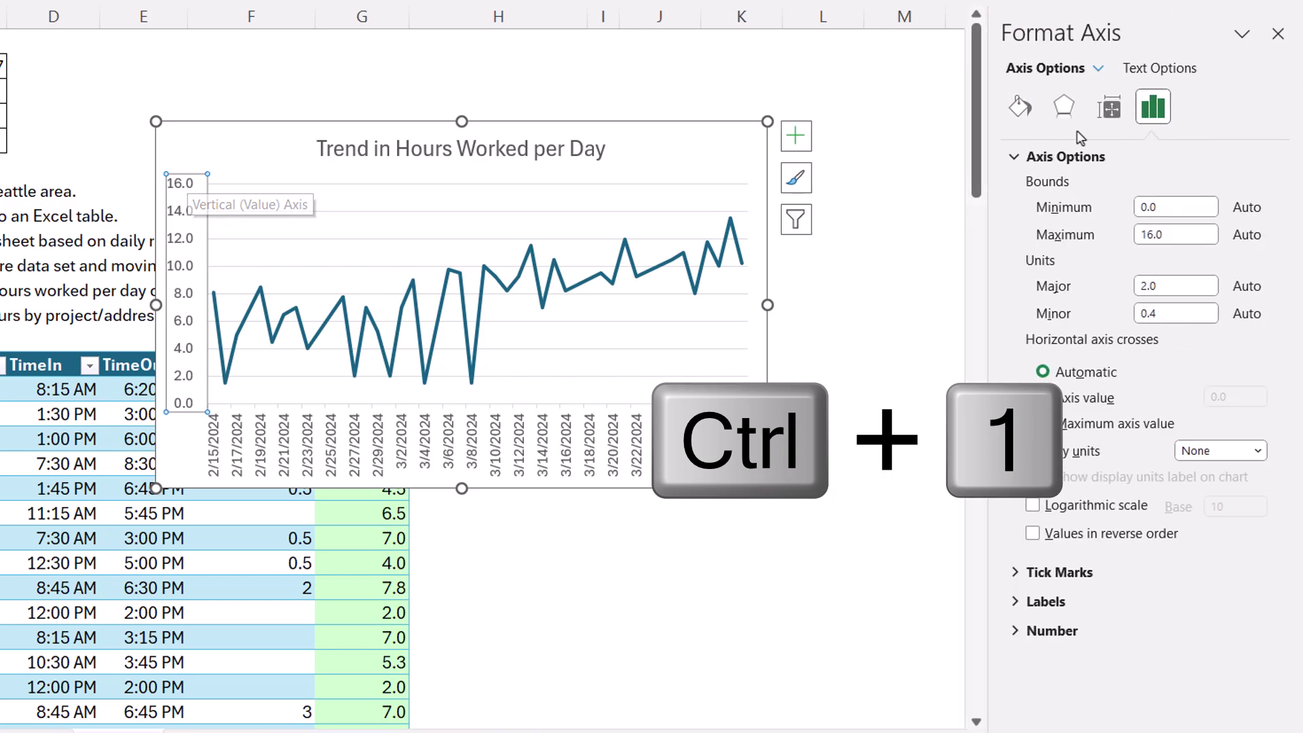
click(1019, 631)
double_click(1154, 488)
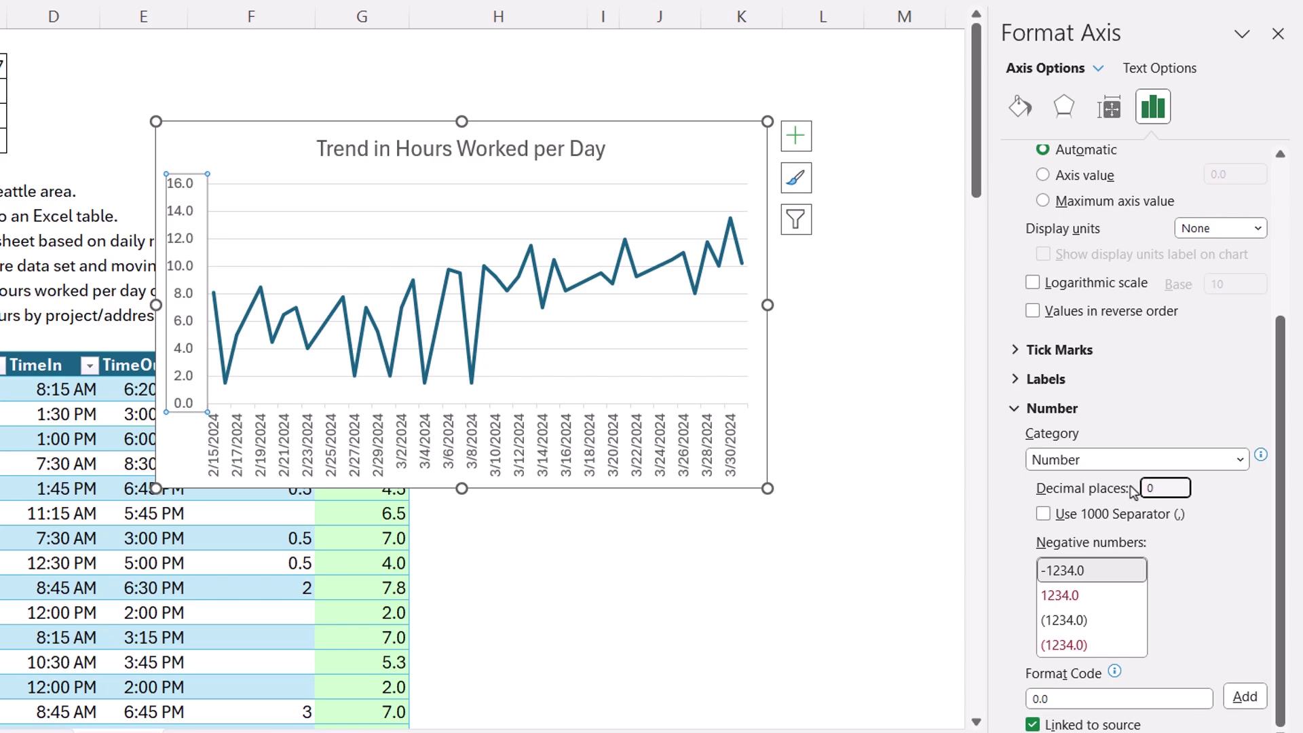
text(0)
key(Tab)
Change the date type of the chart's horizontal axis to the month/day format 3/14
click(540, 434)
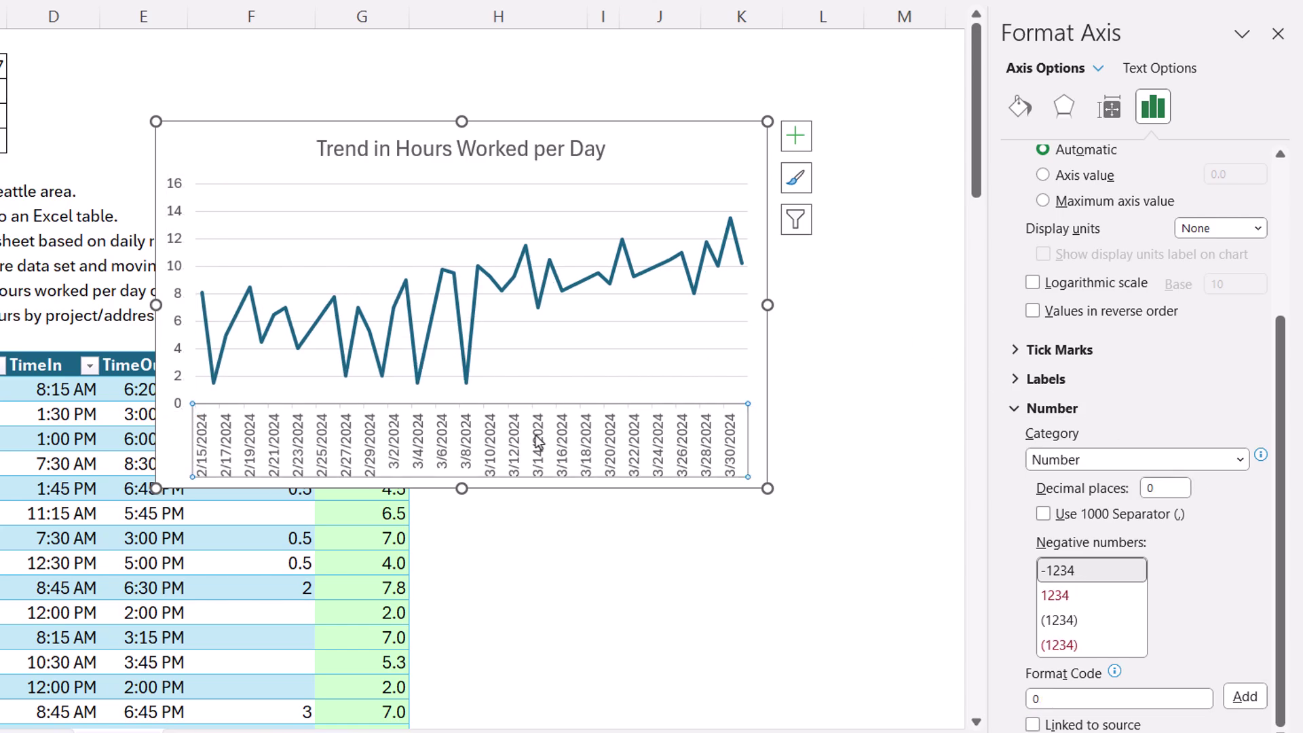
scroll(1010, 538, down, 3)
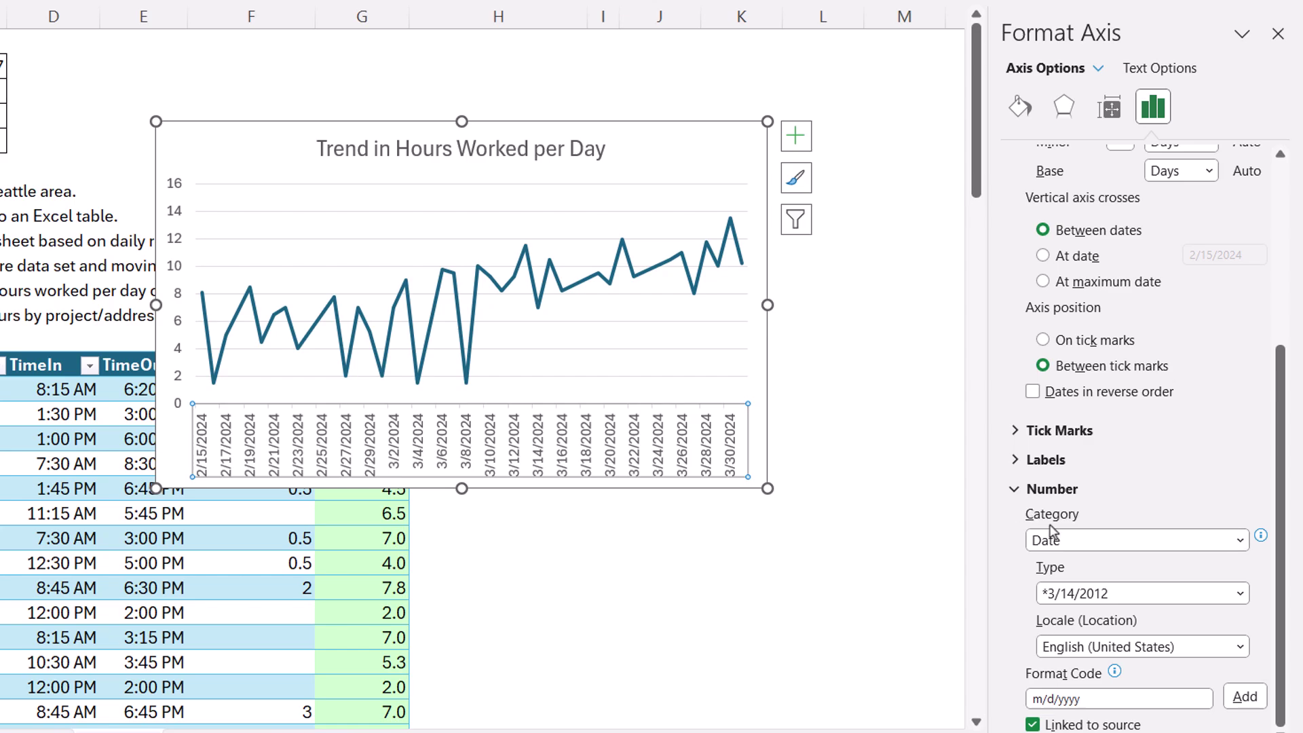
click(1240, 598)
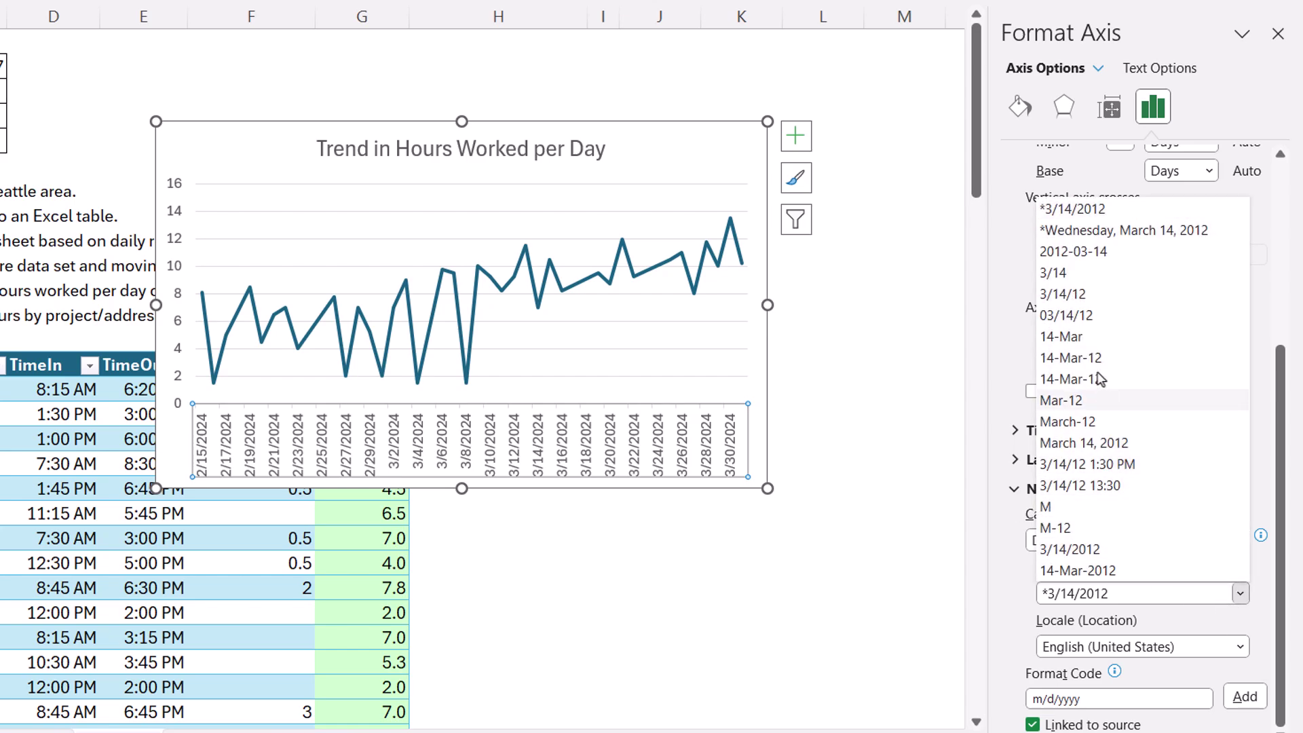
click(1053, 273)
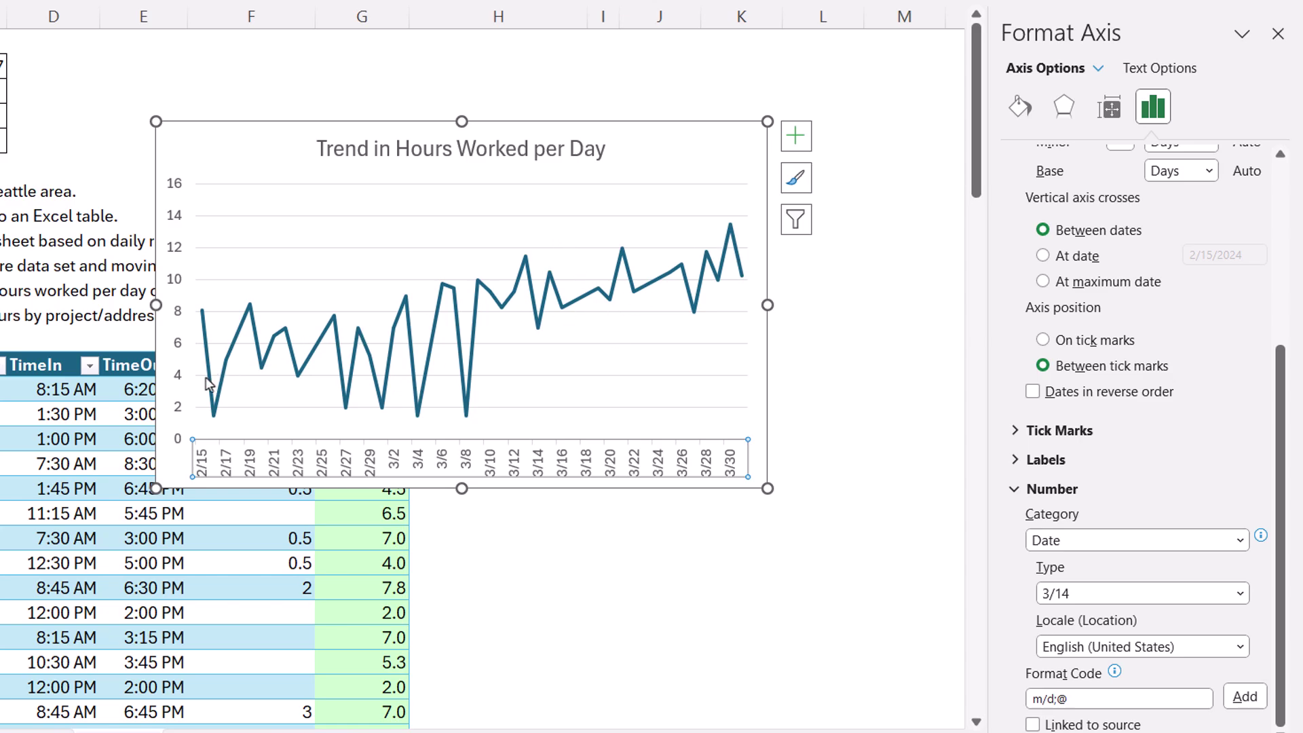
Move the trend chart up and reduce its height so that it fits above the table's header row
mouse_move(723, 252)
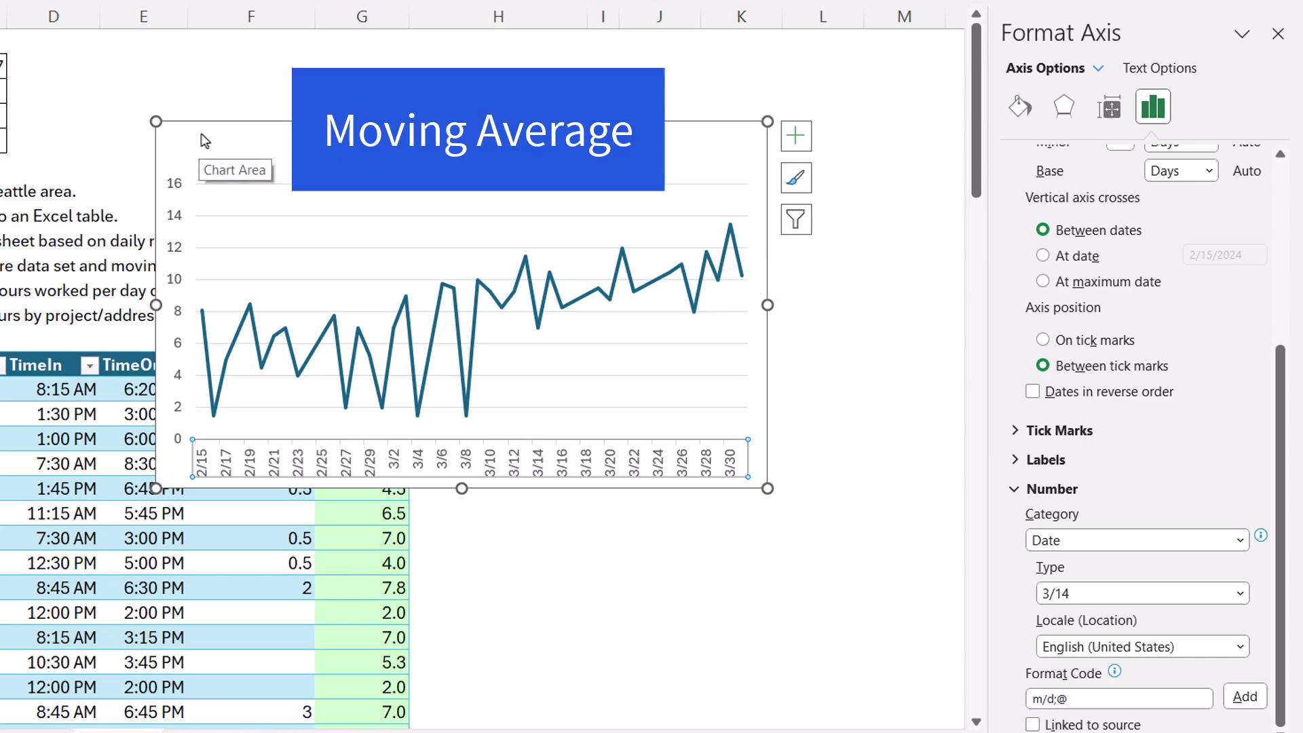
drag(201, 133, 230, 57)
drag(490, 418, 475, 315)
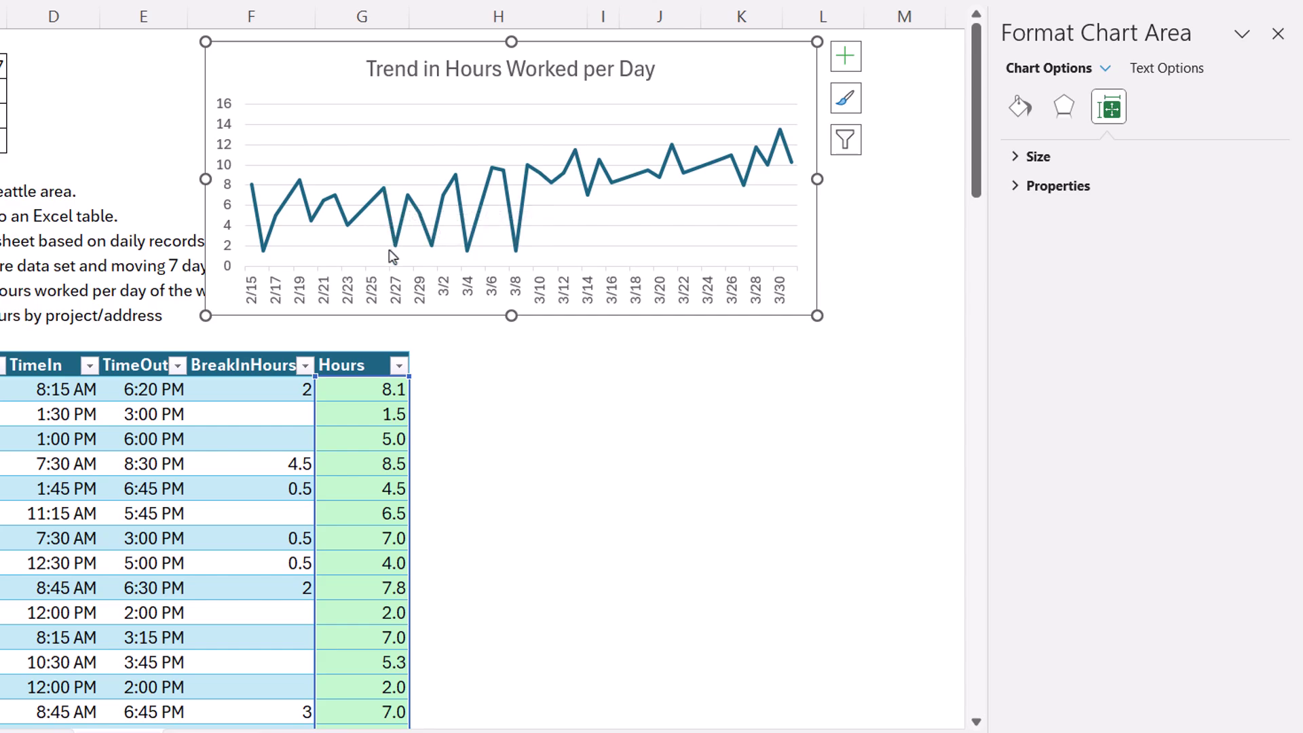
Add a new table column headed "7-Day Moving Ave" directly after the Hours column
mouse_move(408, 199)
click(495, 379)
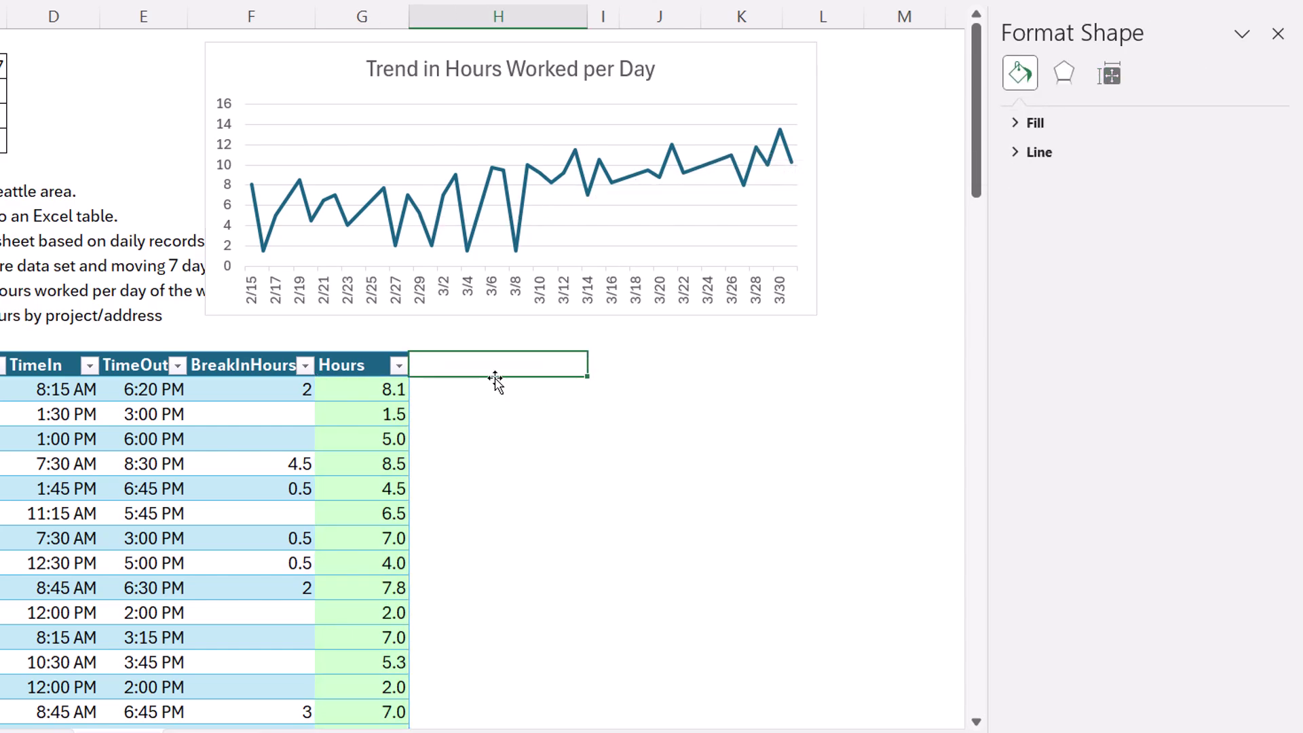
text(7-Day Moving Ave)
key(Return)
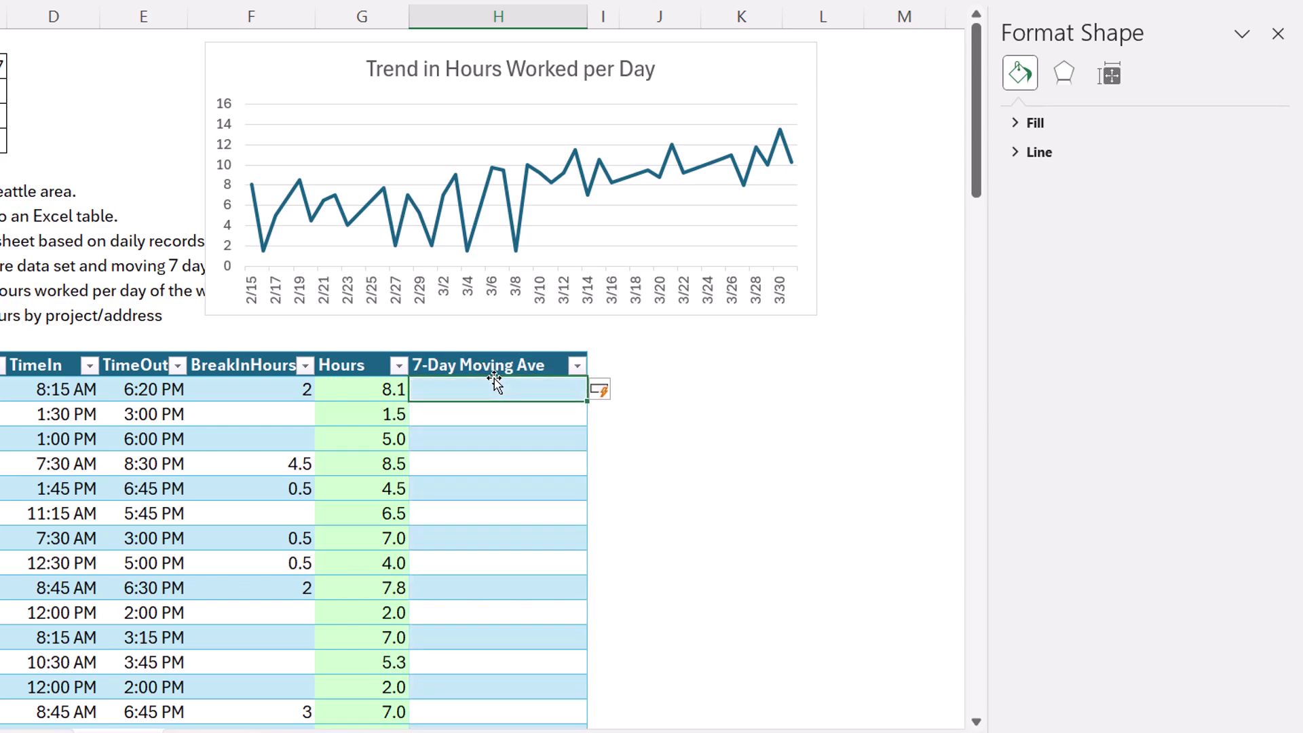
Fill the 7-Day Moving Ave column with a moving average, entering =AVERAGE(G9:G15) in its first row
text(=aver)
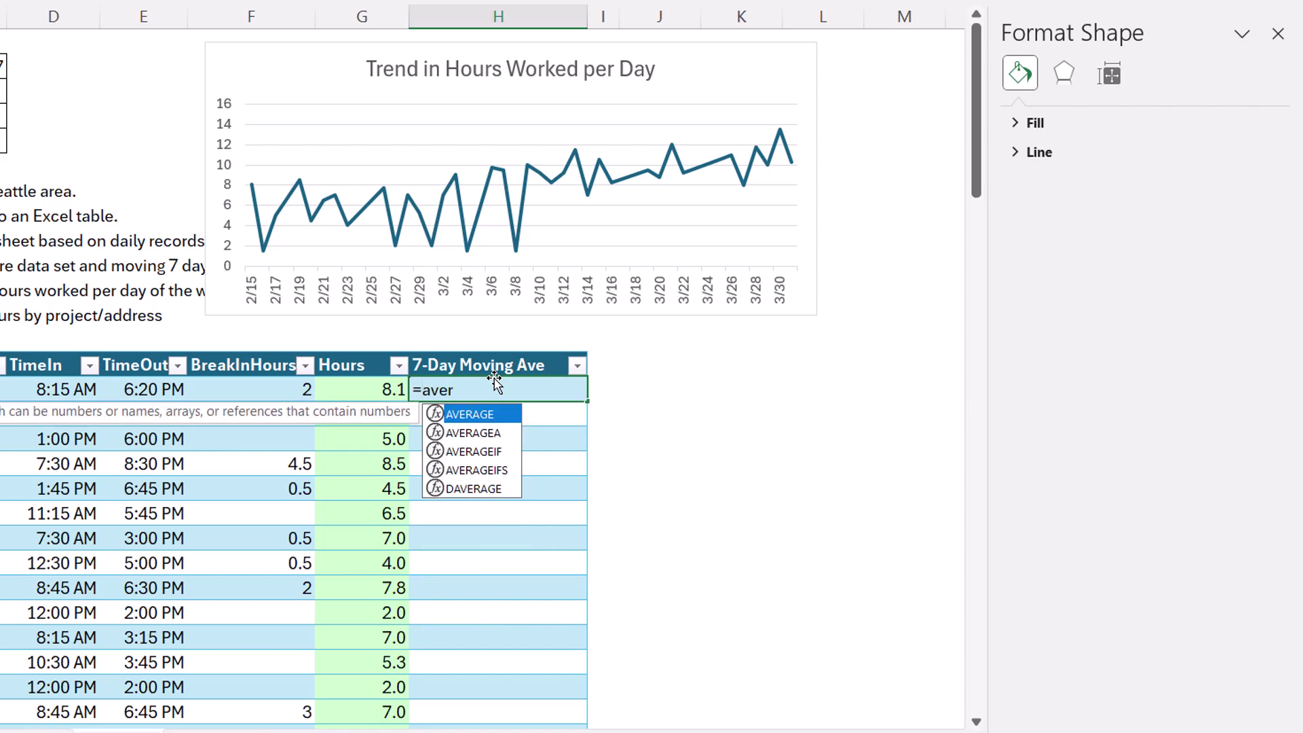
key(Tab)
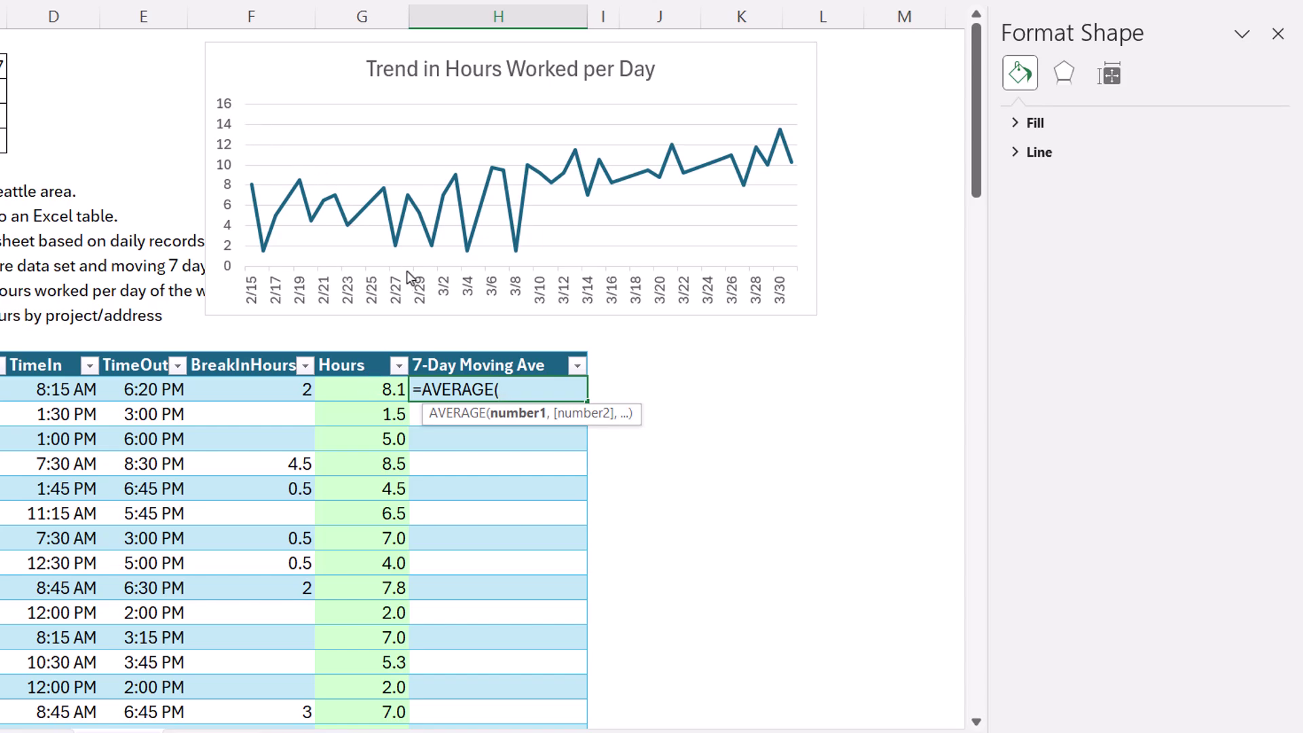
key(Escape)
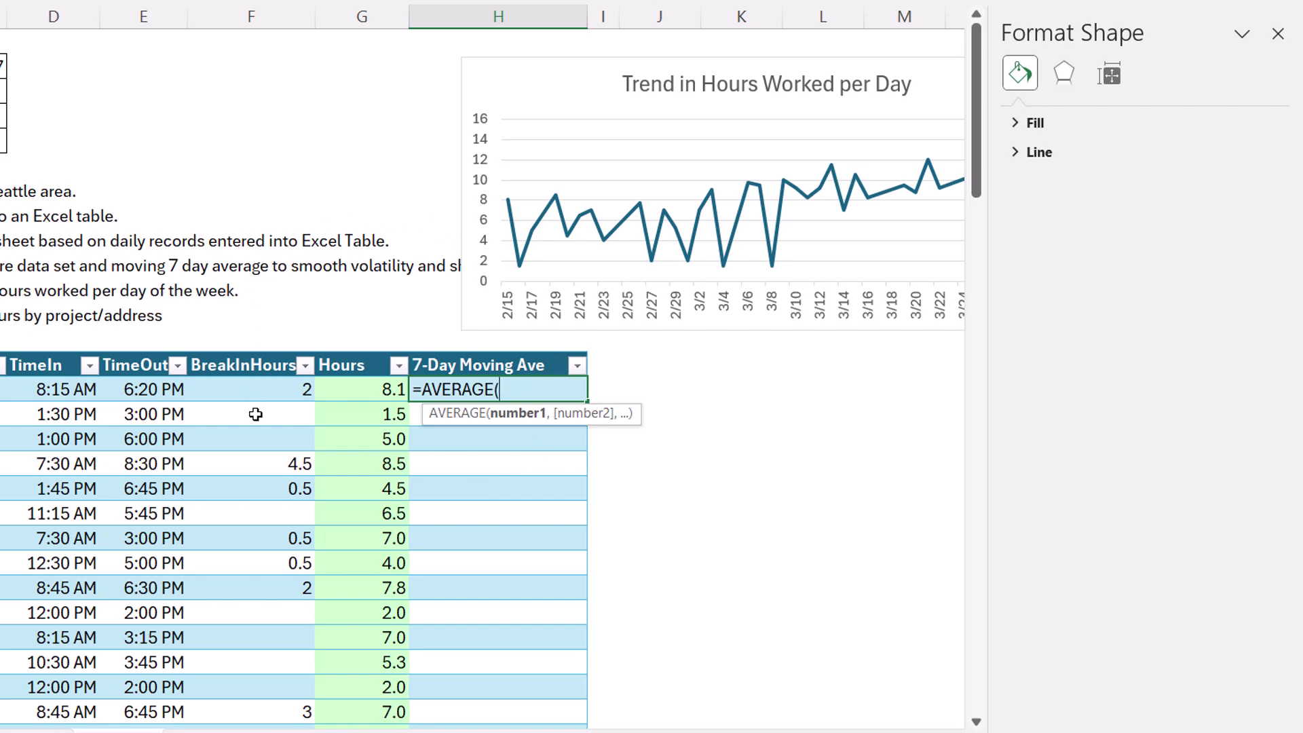
click(371, 390)
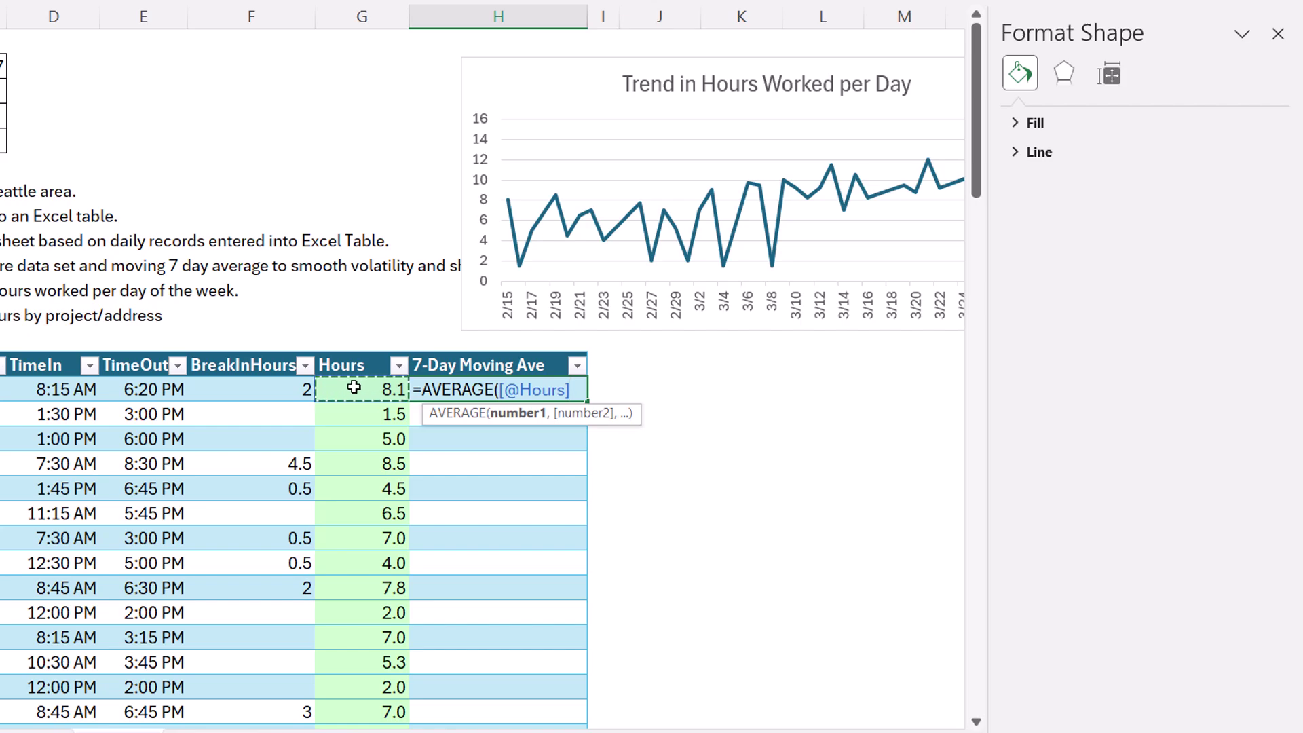
drag(354, 387, 353, 241)
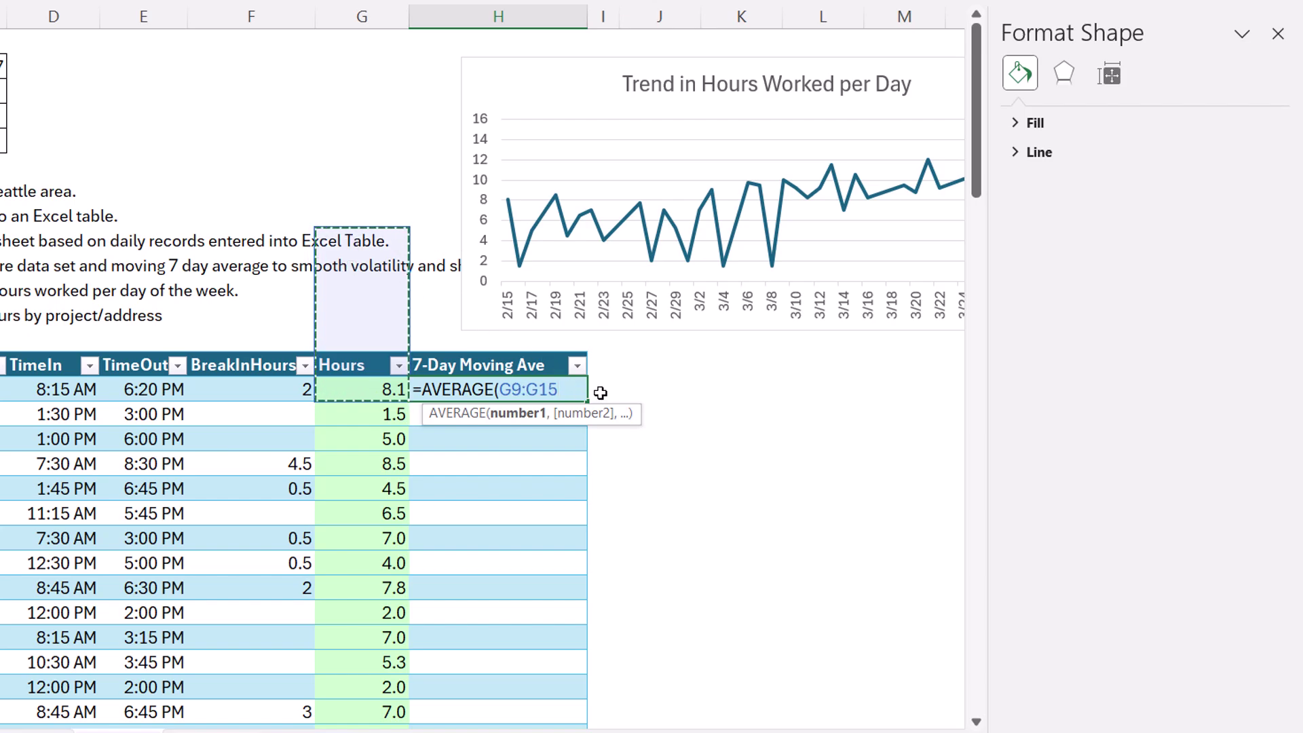
text())
key(Return)
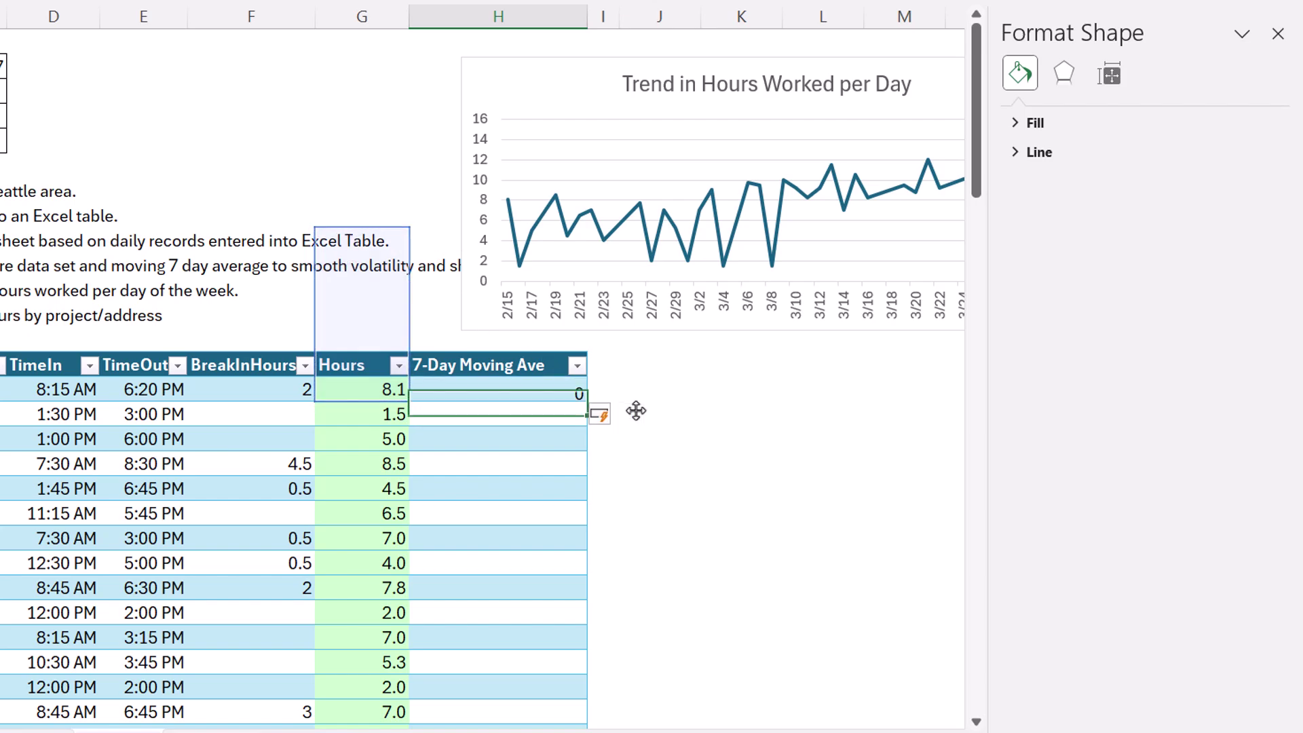
click(480, 541)
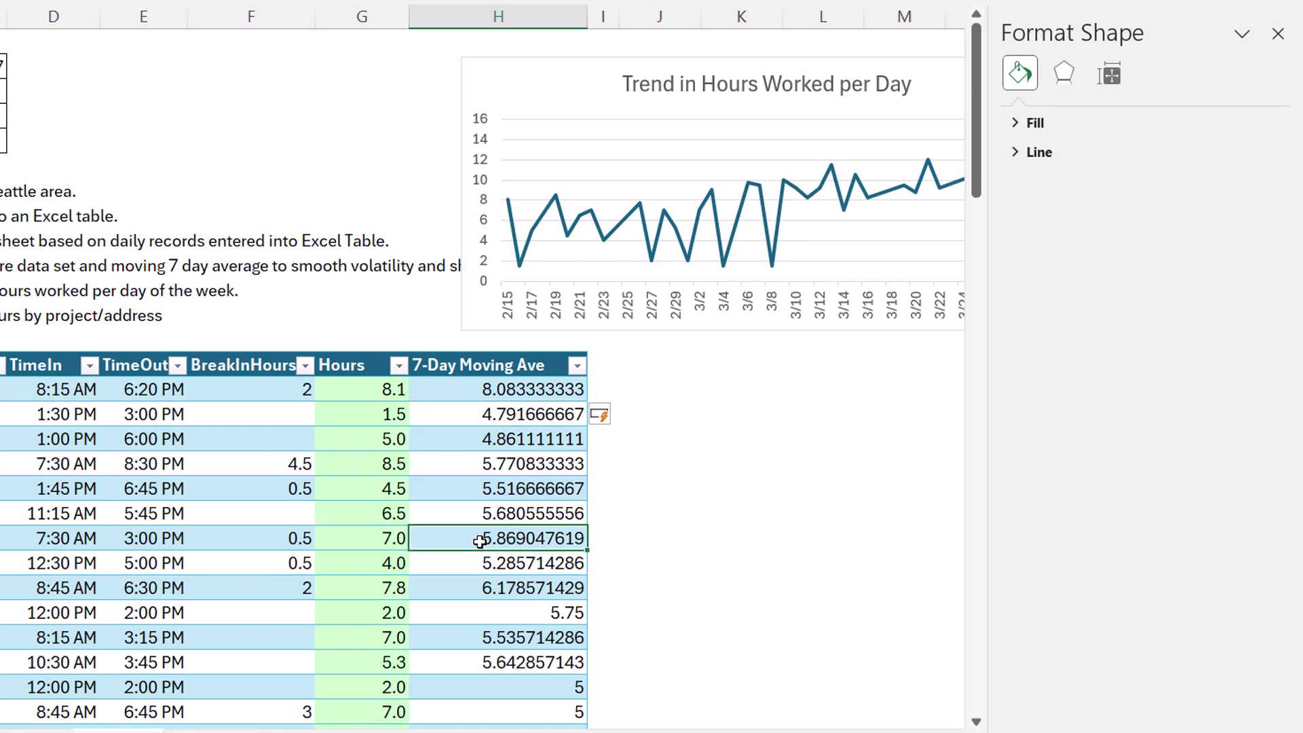
Format all 7-Day Moving Ave cells as numbers with one decimal place and a light green fill matching the Hours column
click(488, 396)
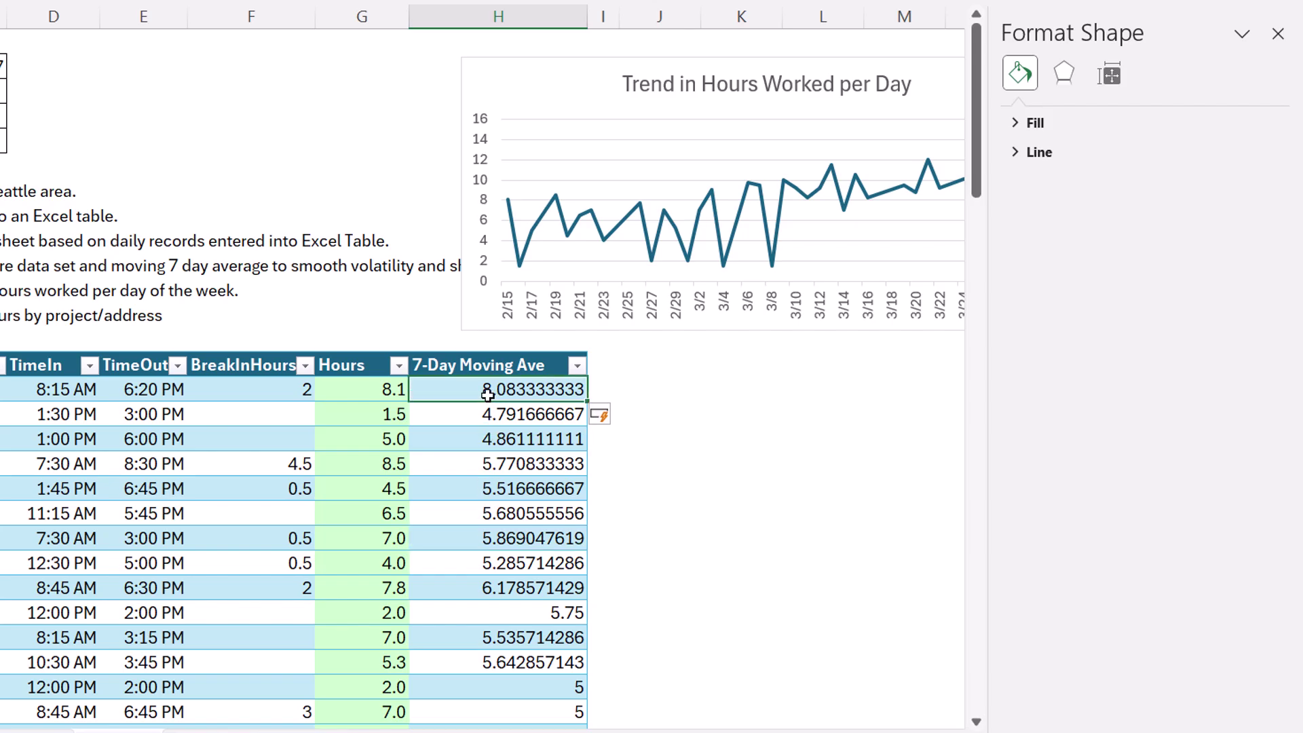
key(ctrl+shift+Down)
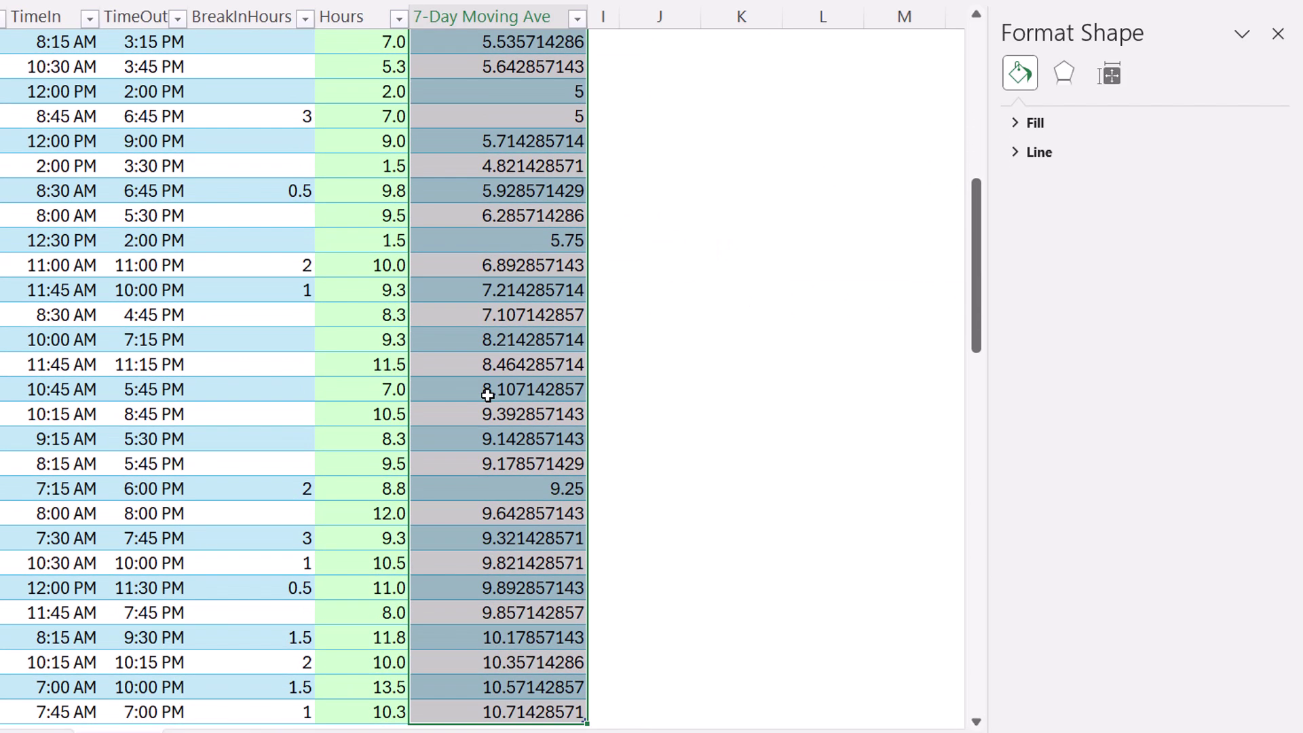
key(ctrl+BackSpace)
key(ctrl+1)
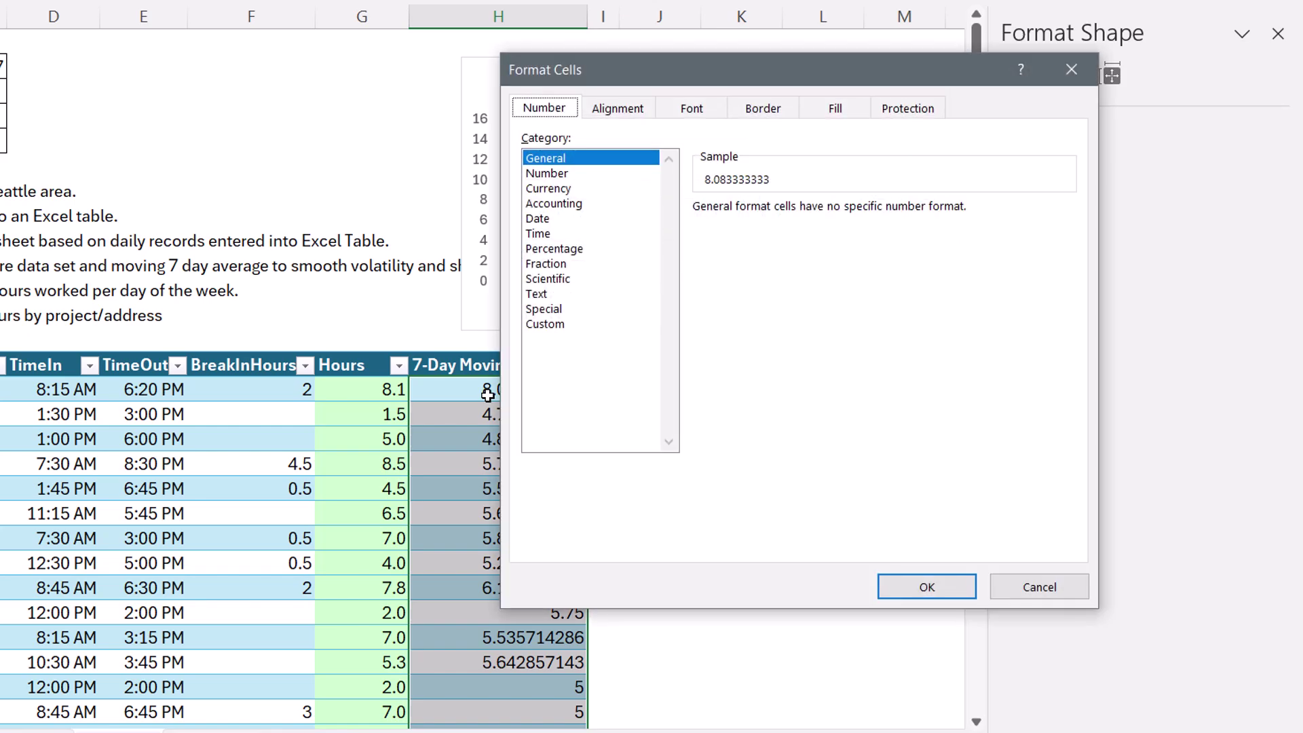
click(401, 418)
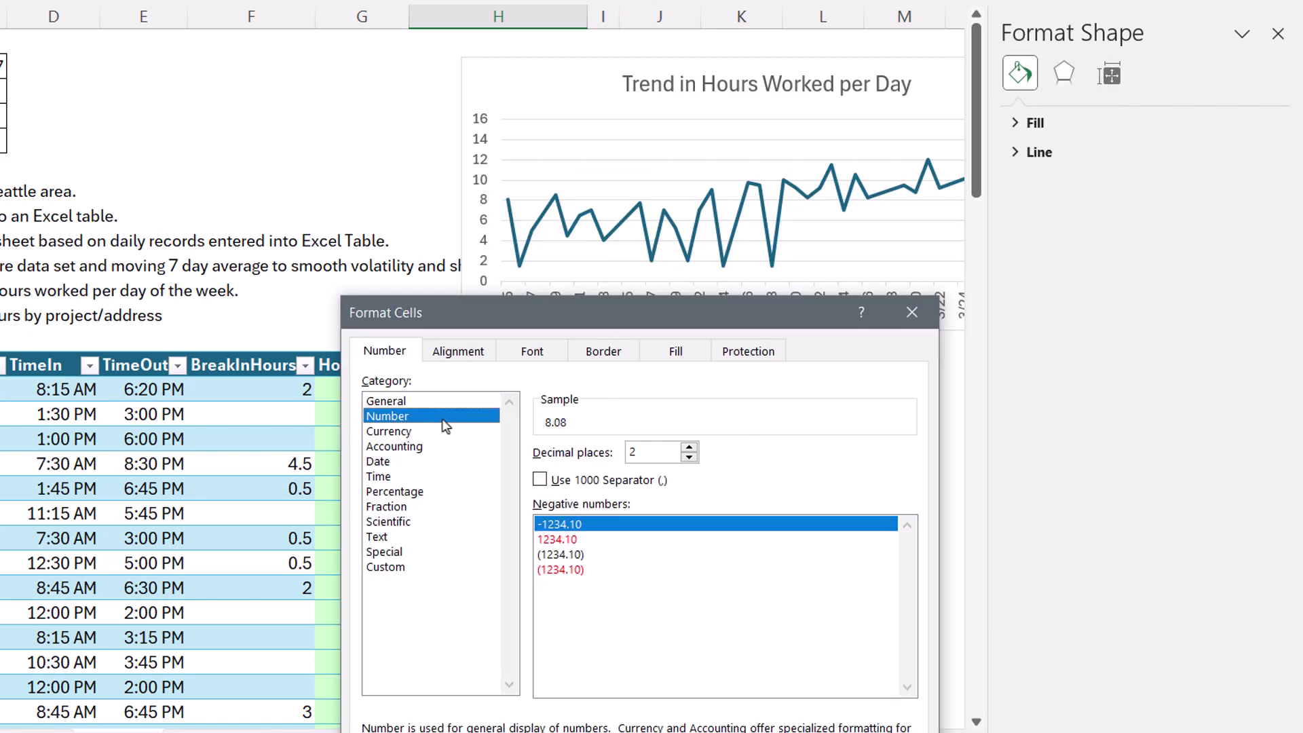
click(690, 458)
click(677, 352)
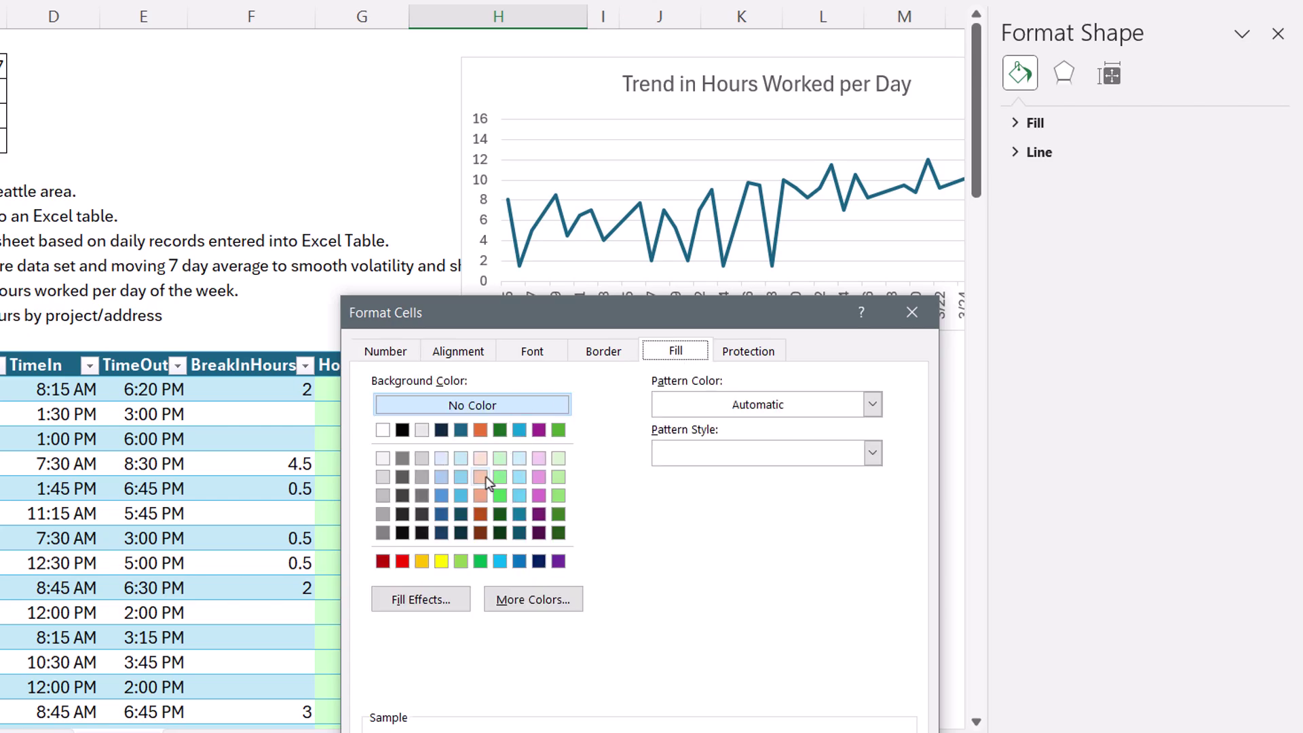
click(533, 600)
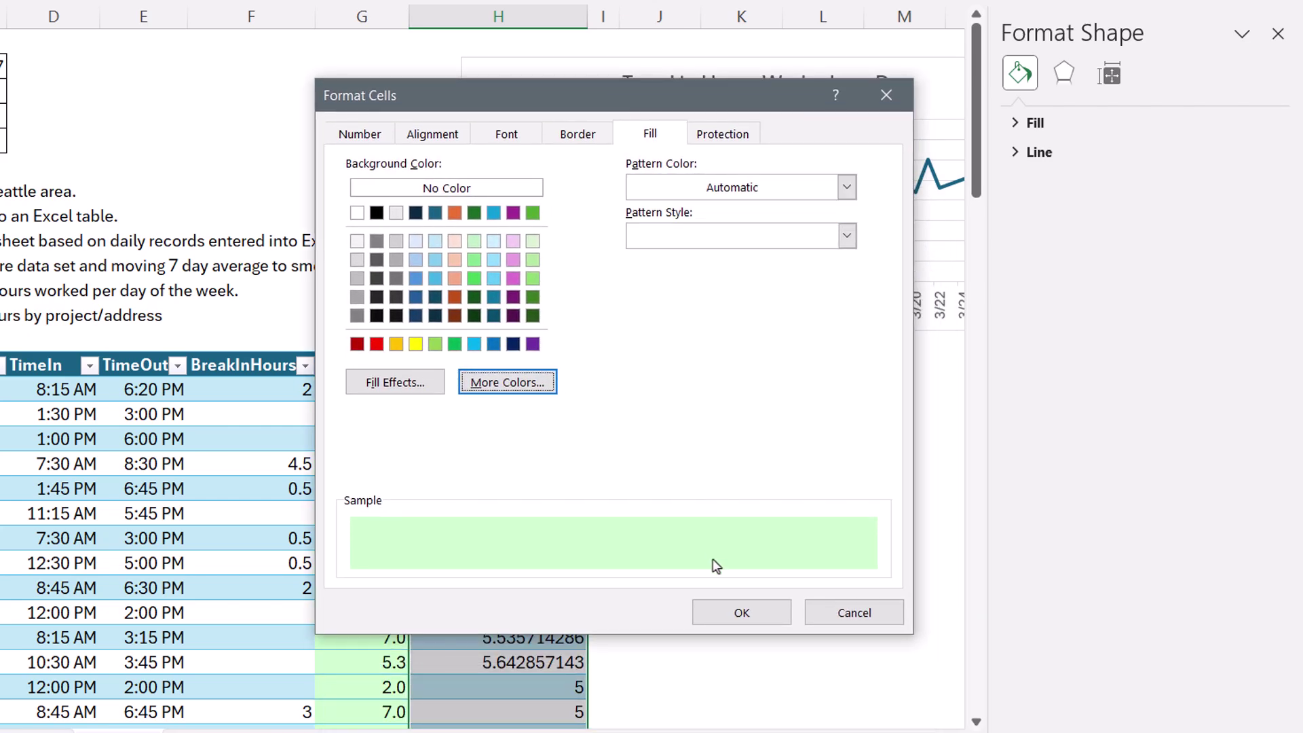
click(743, 614)
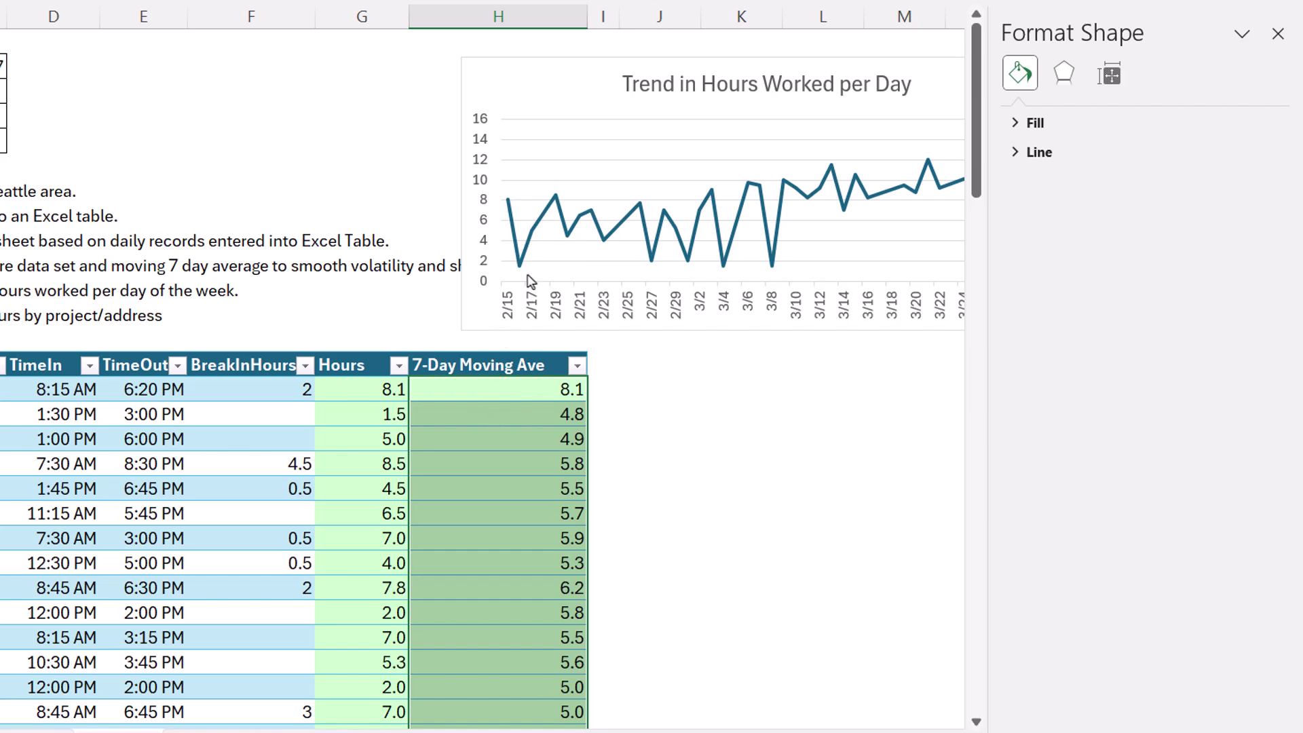
Move the trend chart left so that it starts over column F, and open its data source settings
drag(524, 102, 299, 101)
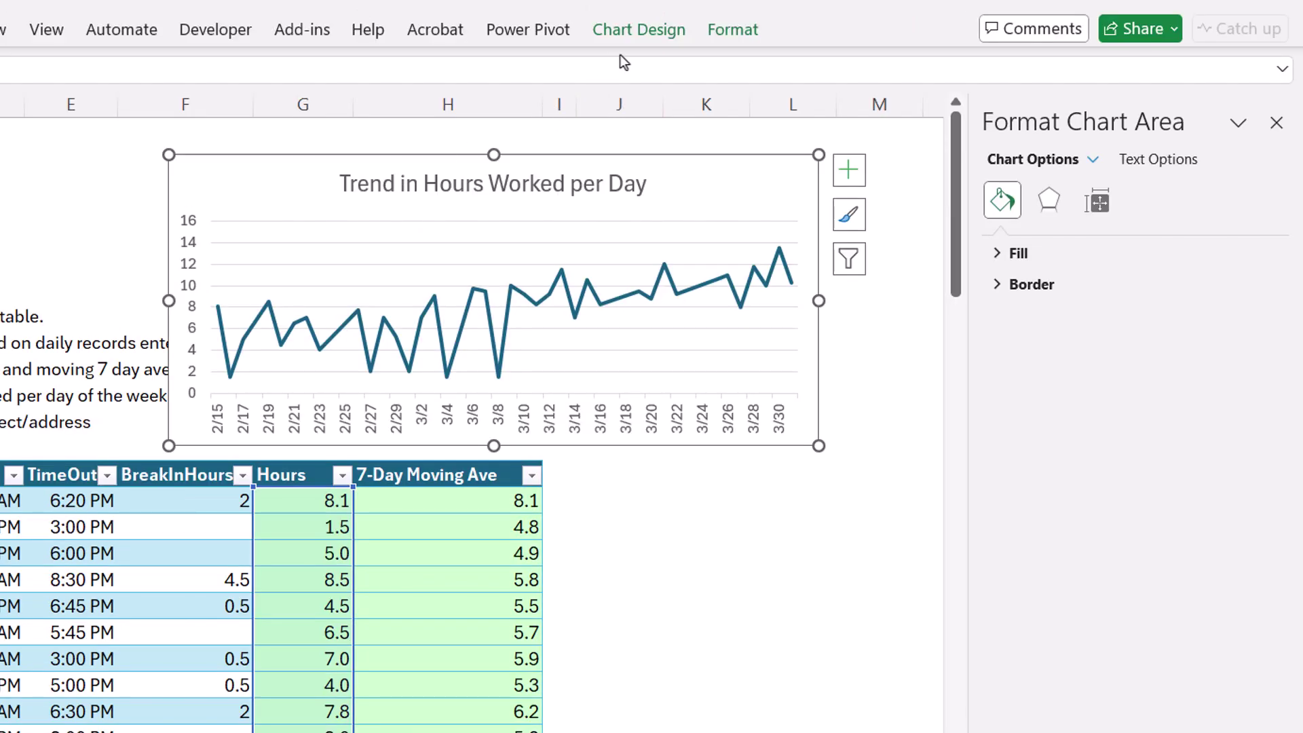
click(654, 39)
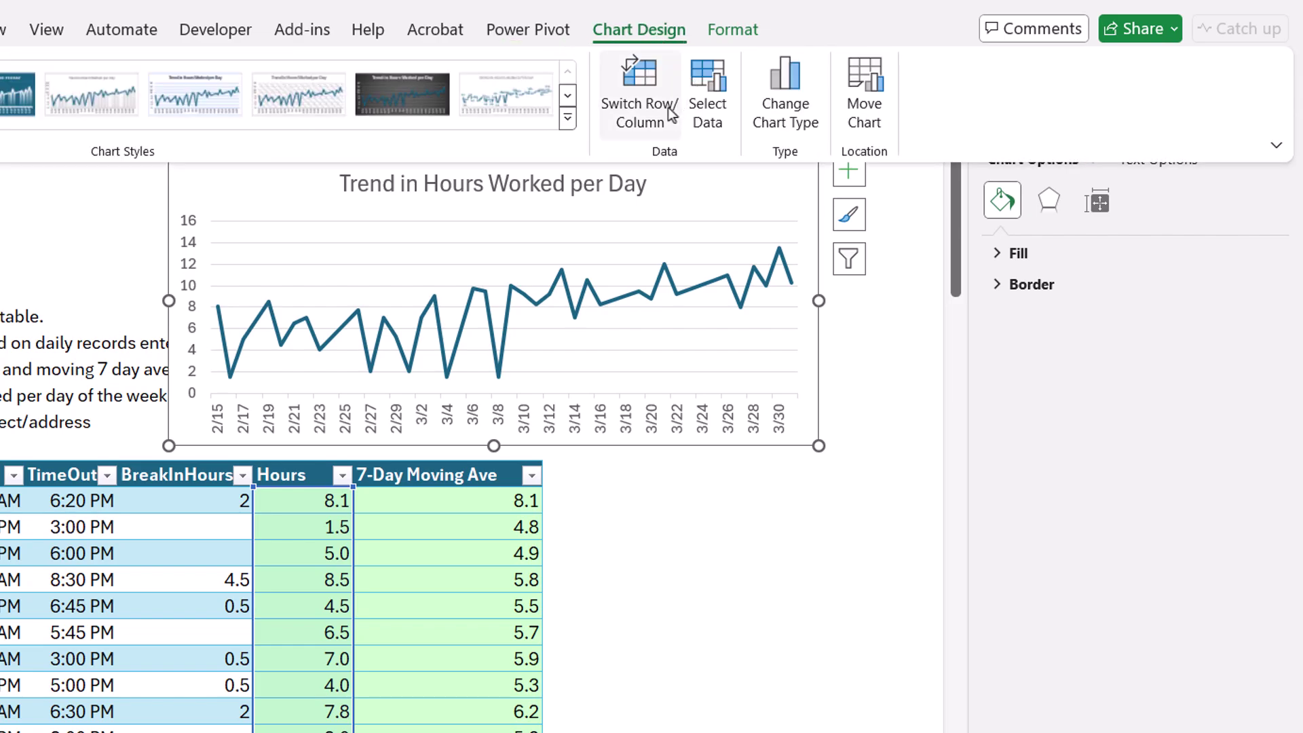
click(719, 129)
right_click(309, 195)
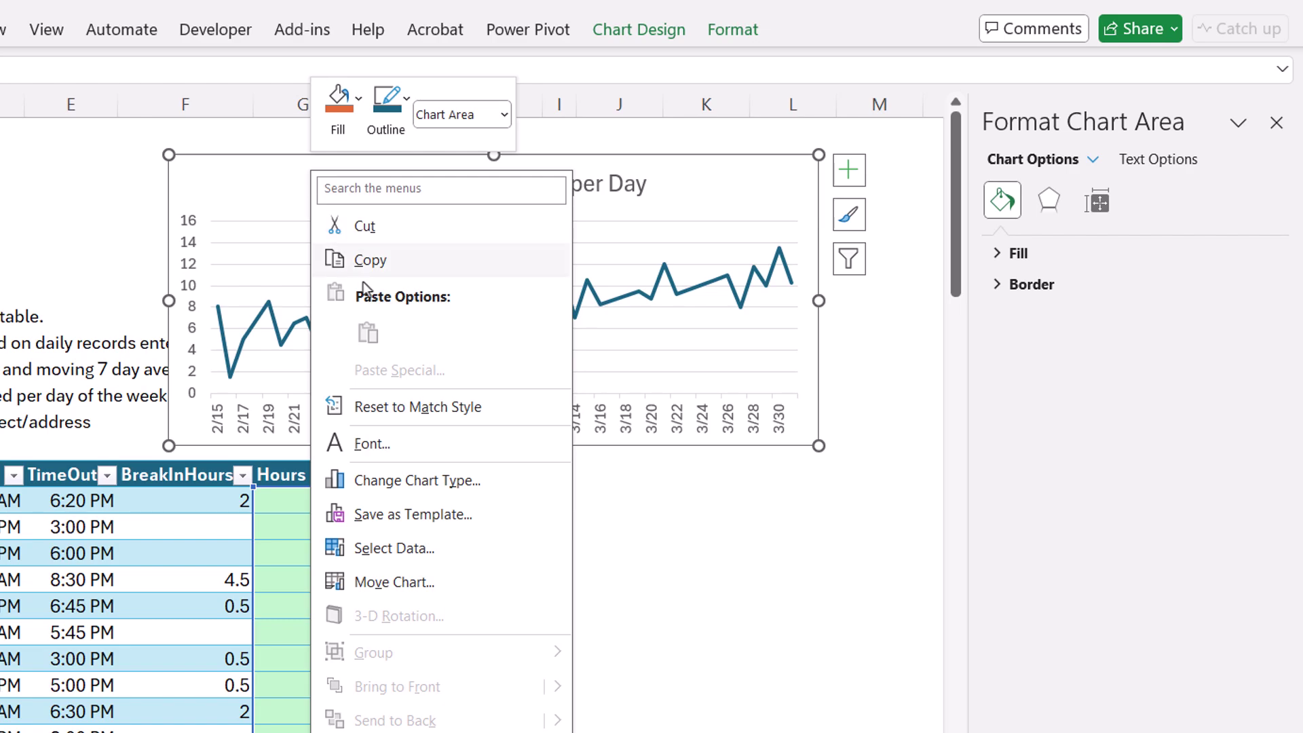
click(426, 550)
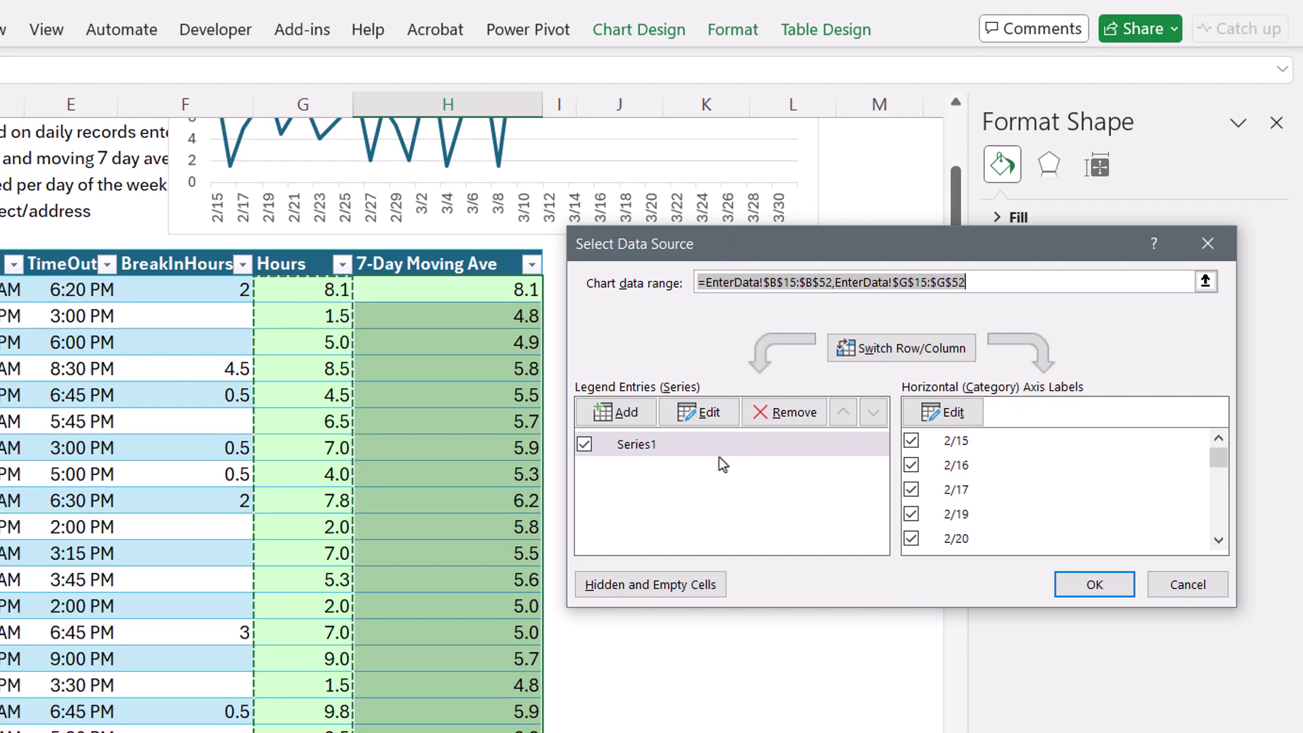
Add a chart series named from header cell H14, using the 7-Day Moving Ave column's data rows as its values
click(618, 412)
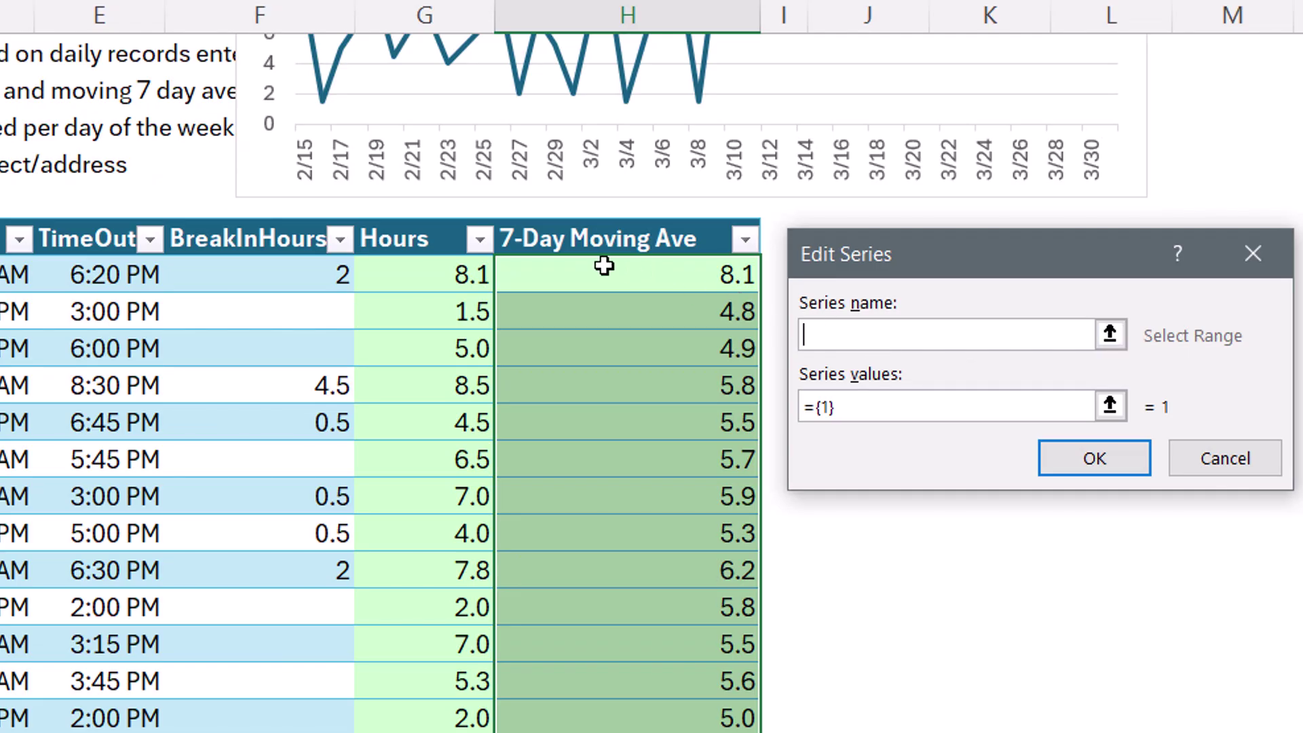
click(422, 262)
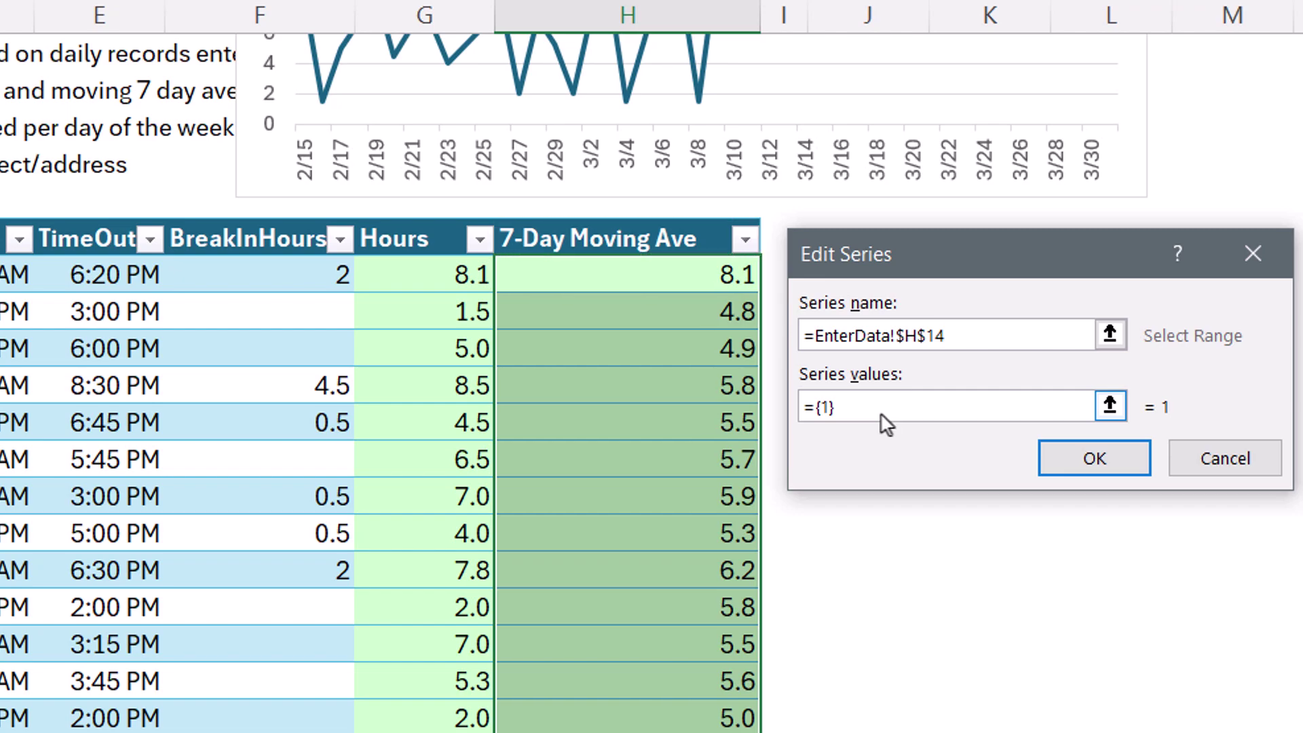
drag(882, 411, 808, 417)
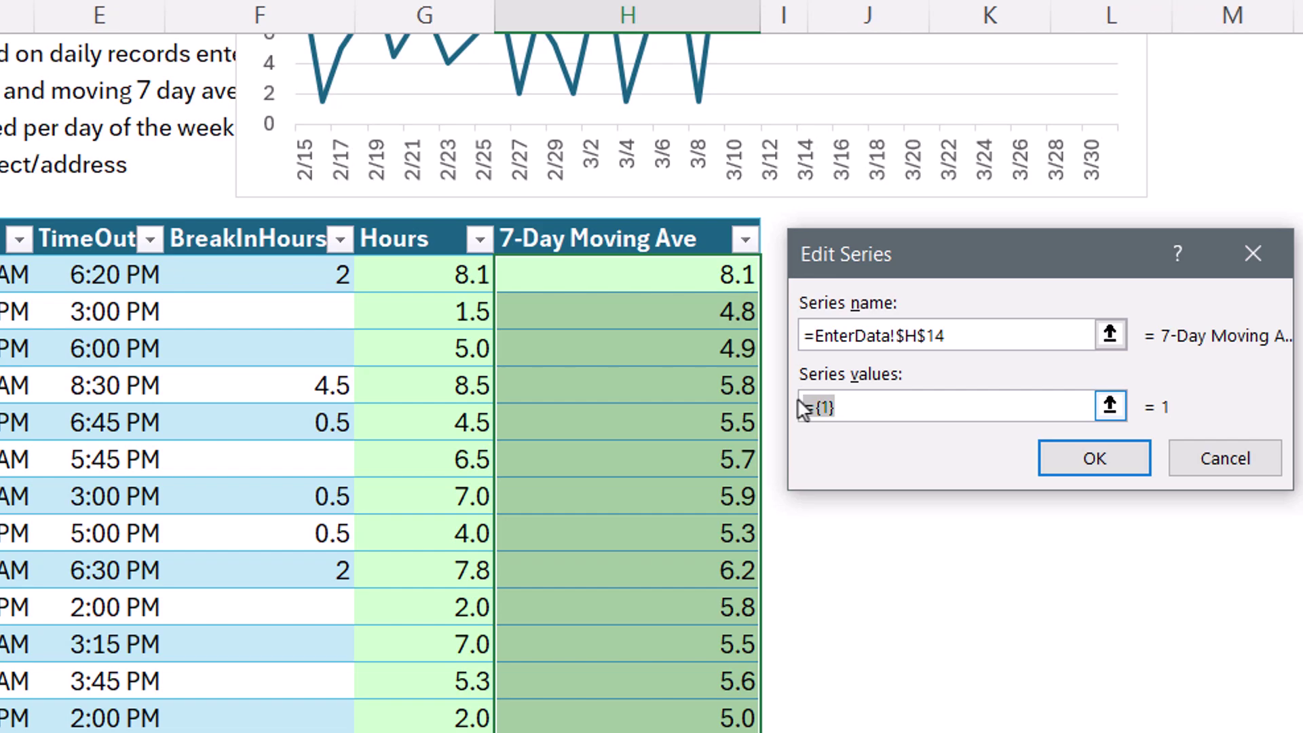
key(Delete)
key(Delete)
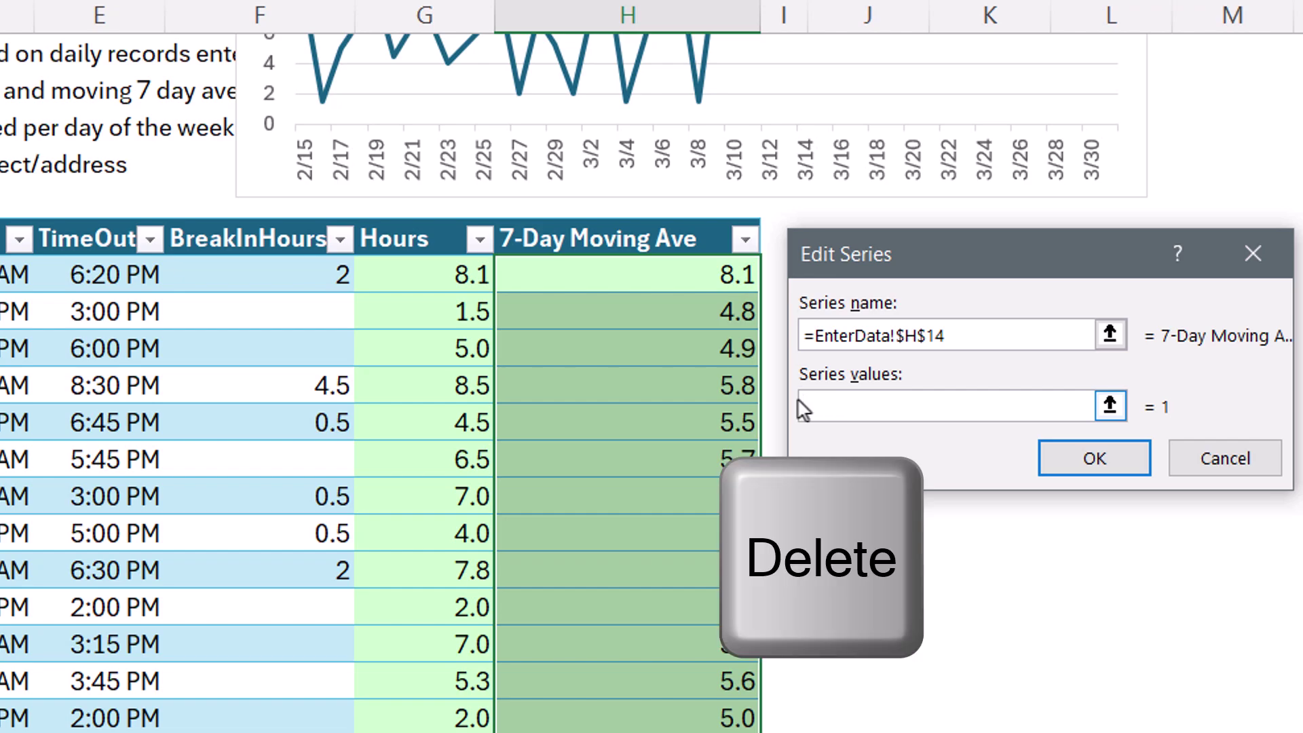
click(643, 218)
click(1066, 461)
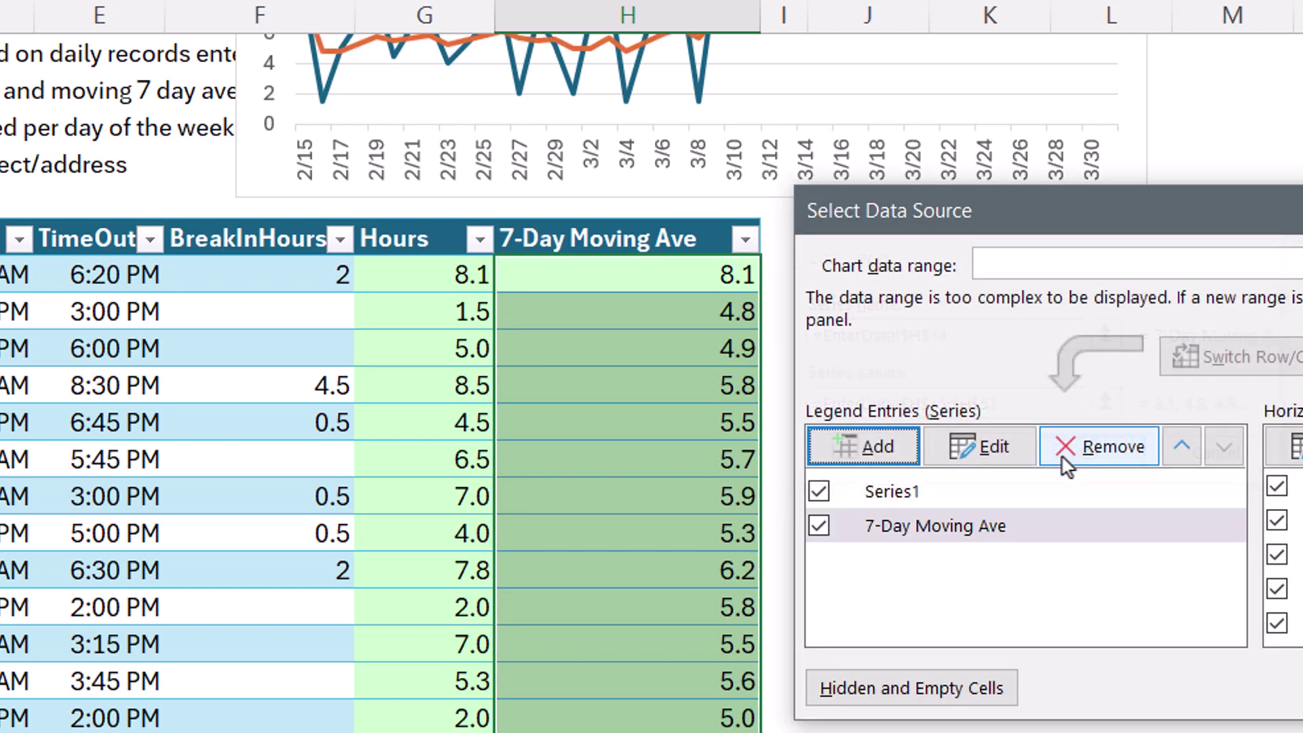
click(1123, 504)
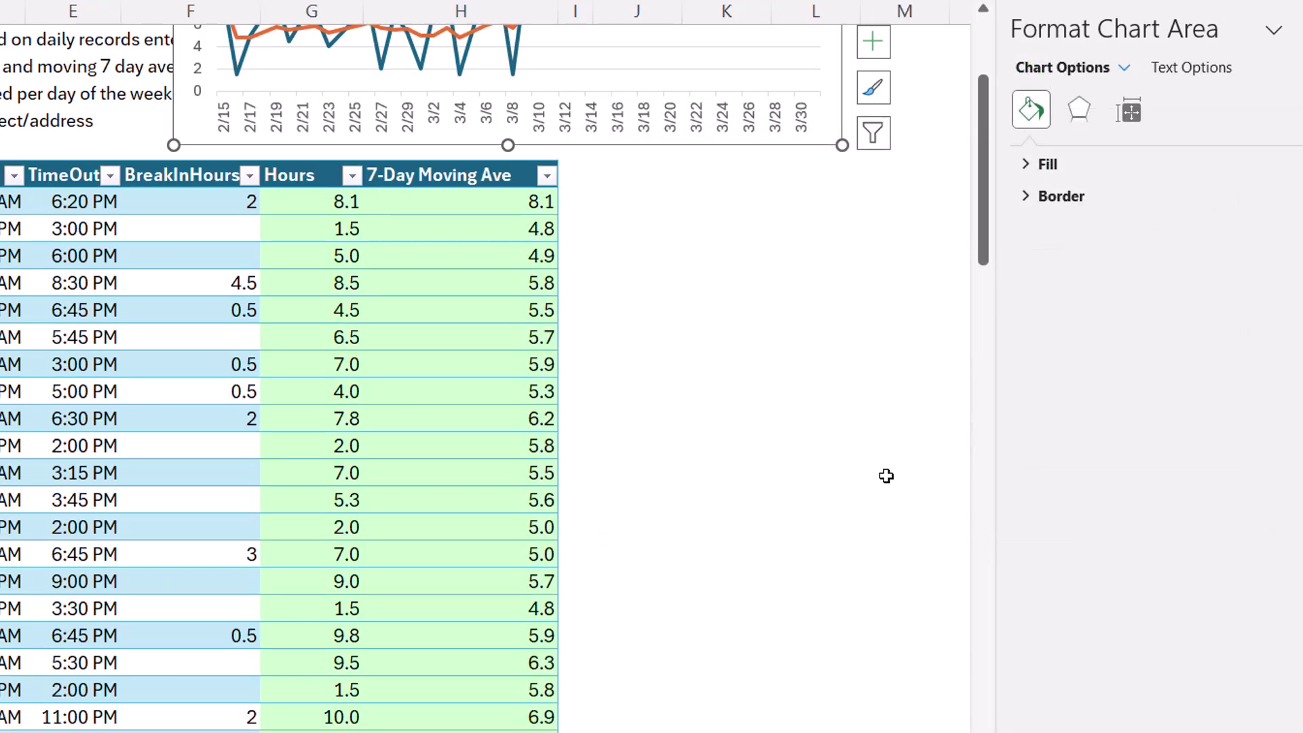
scroll(774, 488, up, 3)
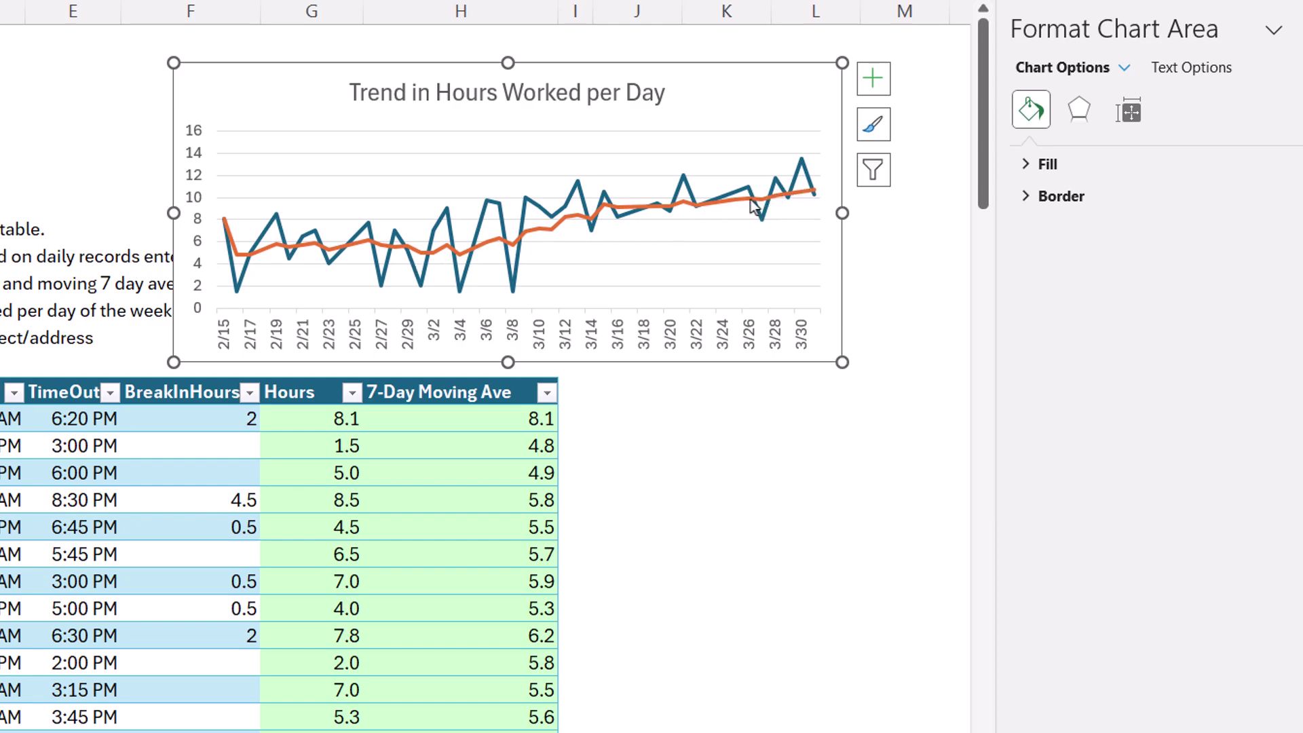
mouse_move(402, 257)
In the first 7-Day Moving Ave cell, begin wrapping the AVERAGE formula in an IF whose test starts with ROWS(H$15:H15)
click(458, 423)
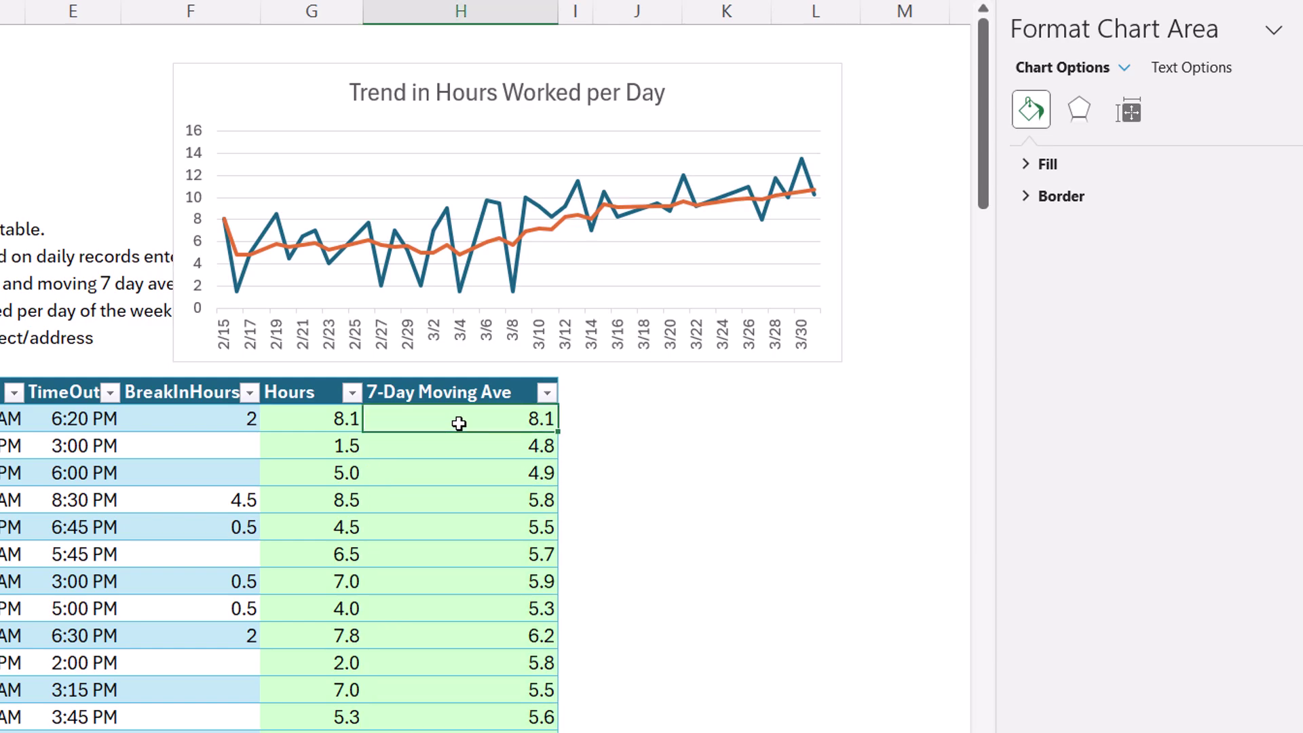
key(F2)
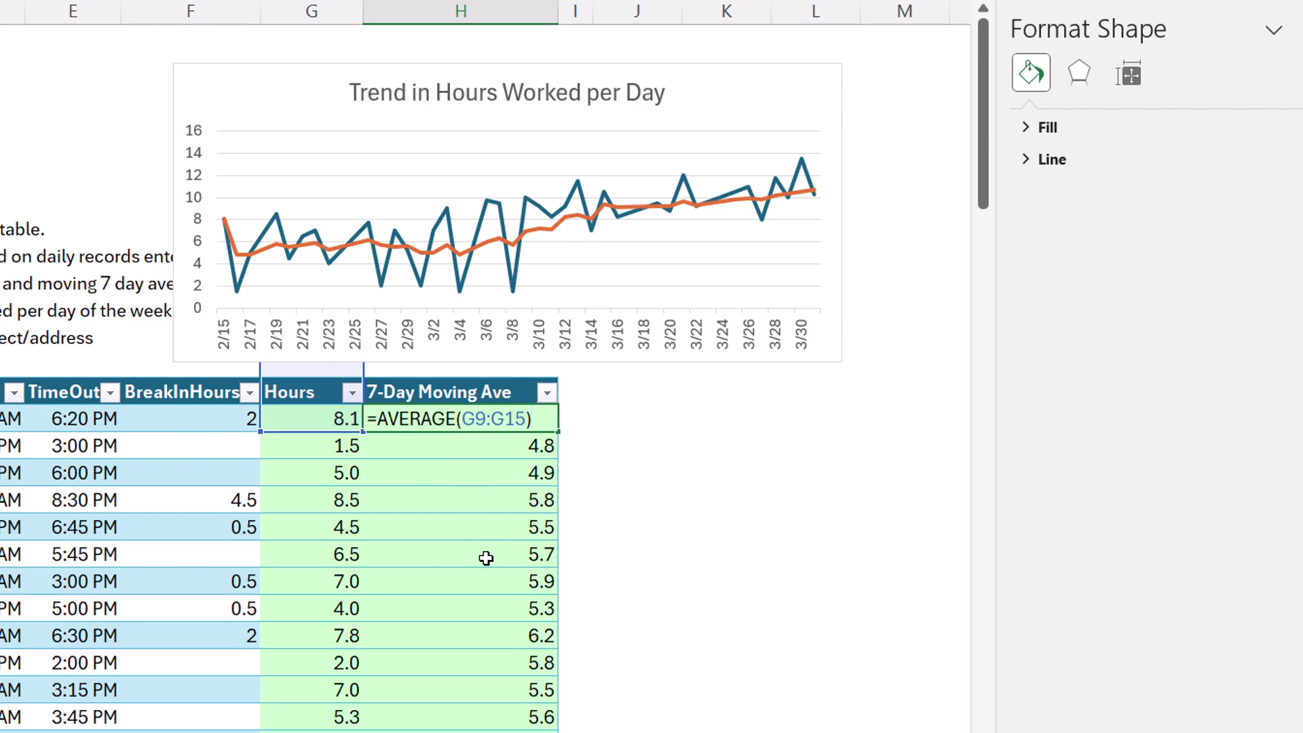
key(Home)
key(Right)
text(IF()
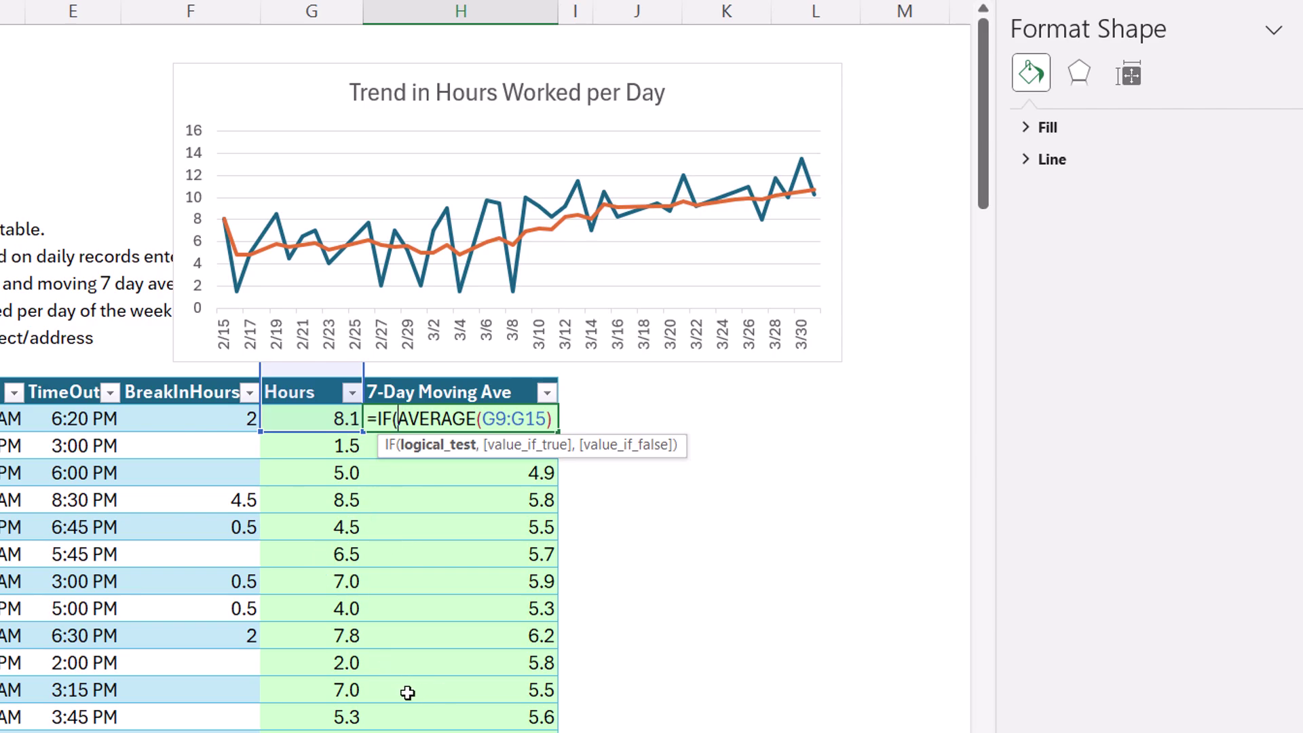
text(ROW)
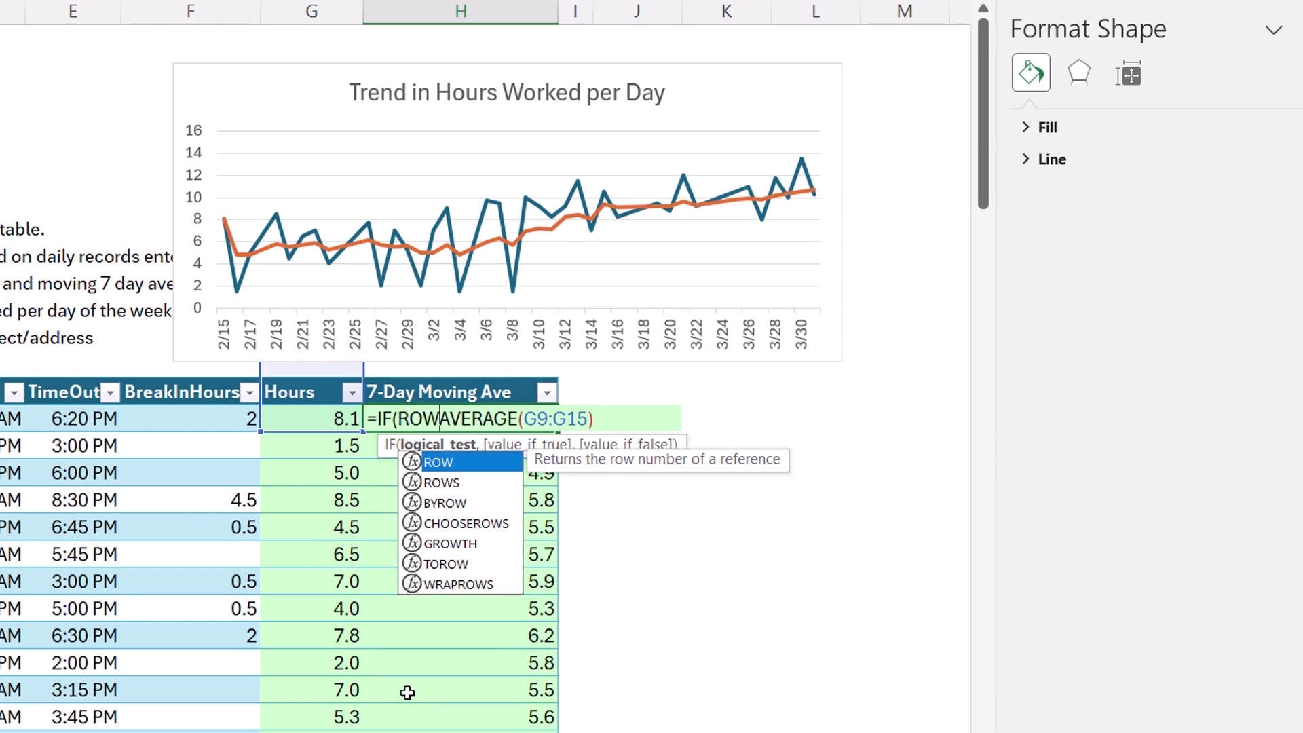
text(S()
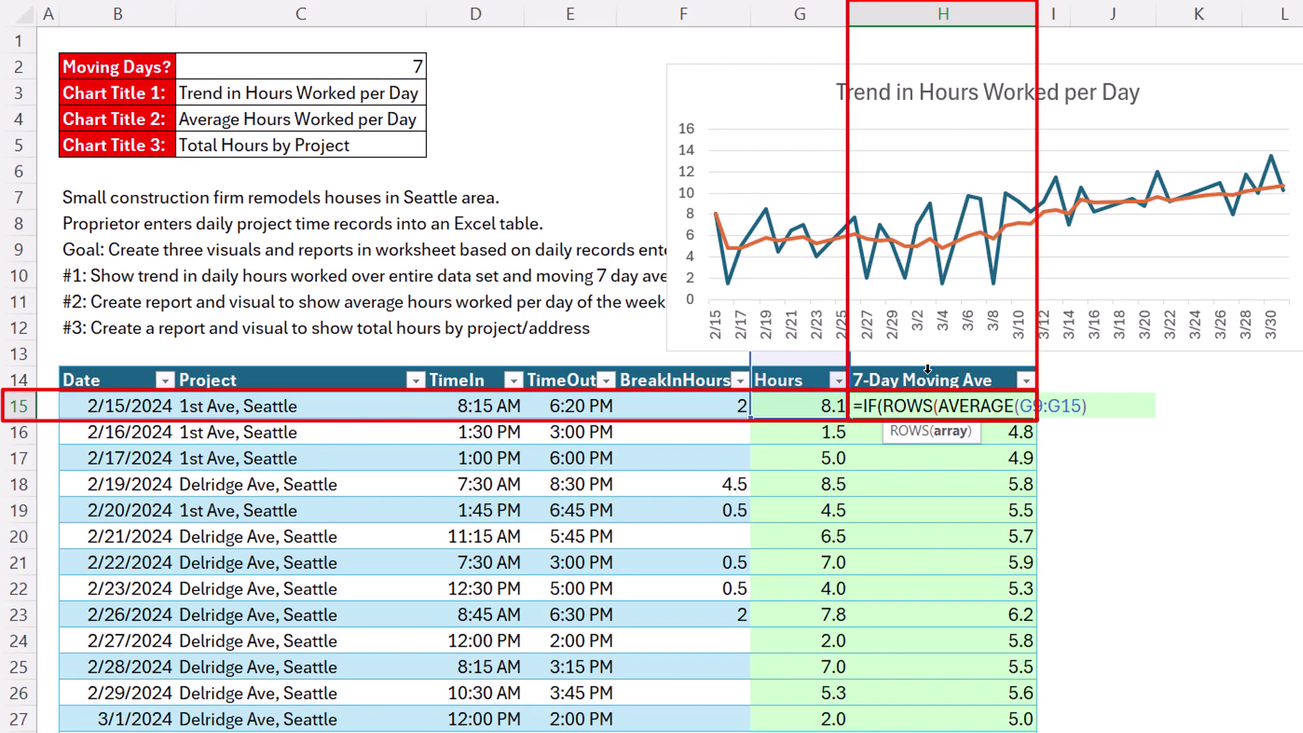
text(H)
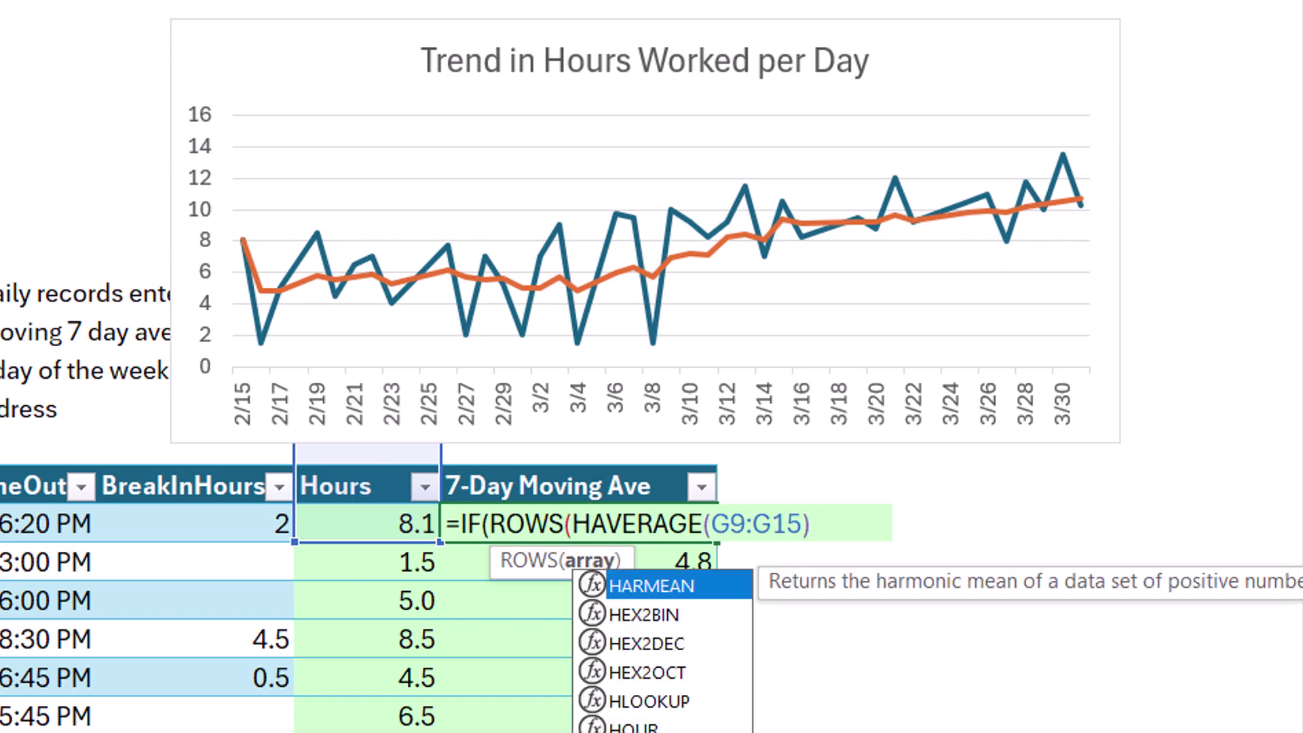
text($15:)
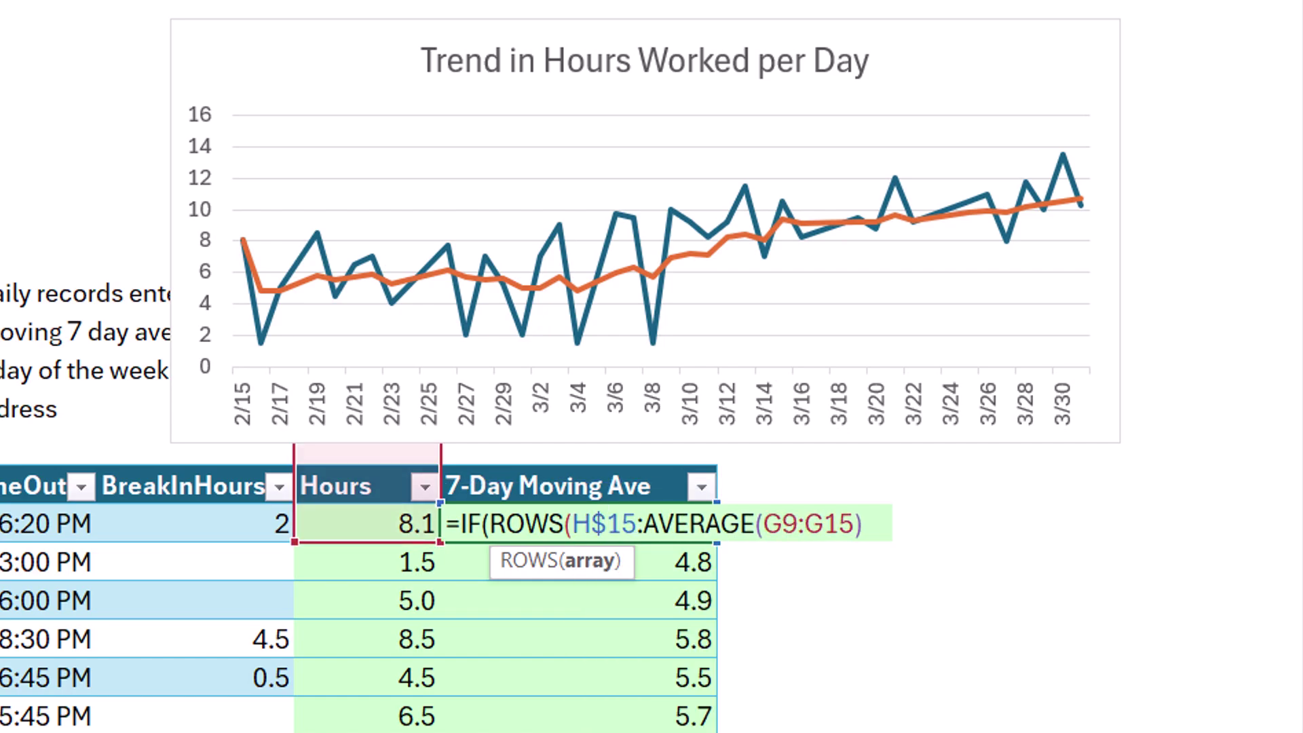
text(H15)
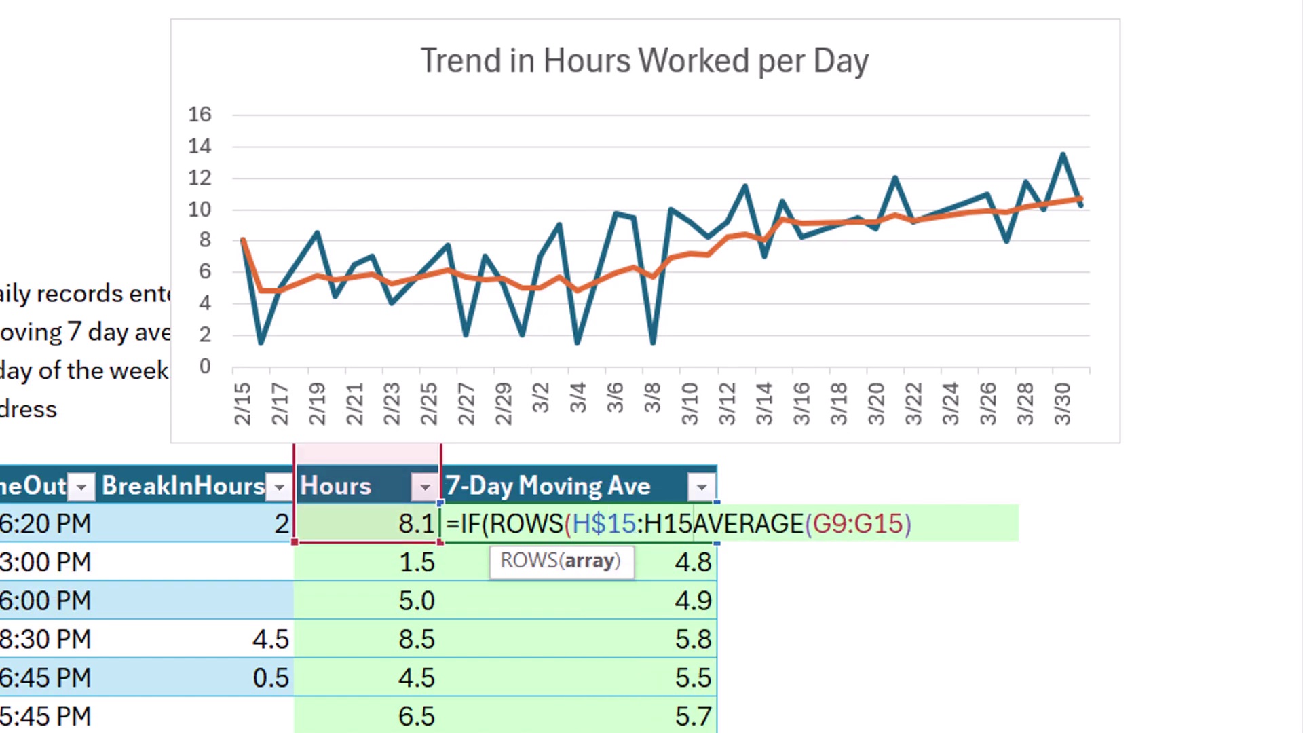
text())
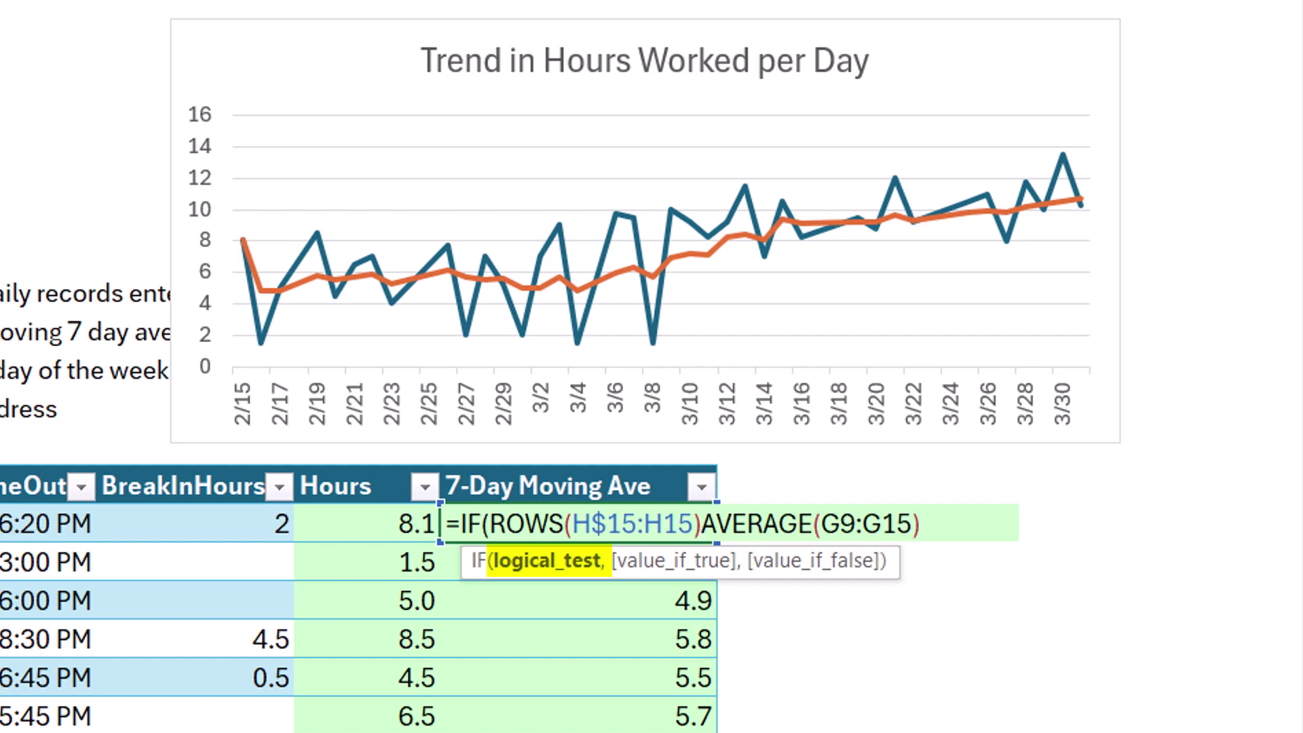
Complete the column formula as =IF(ROWS(H$15:H15)<7,"",AVERAGE(G9:G15)) and enter it
text(<)
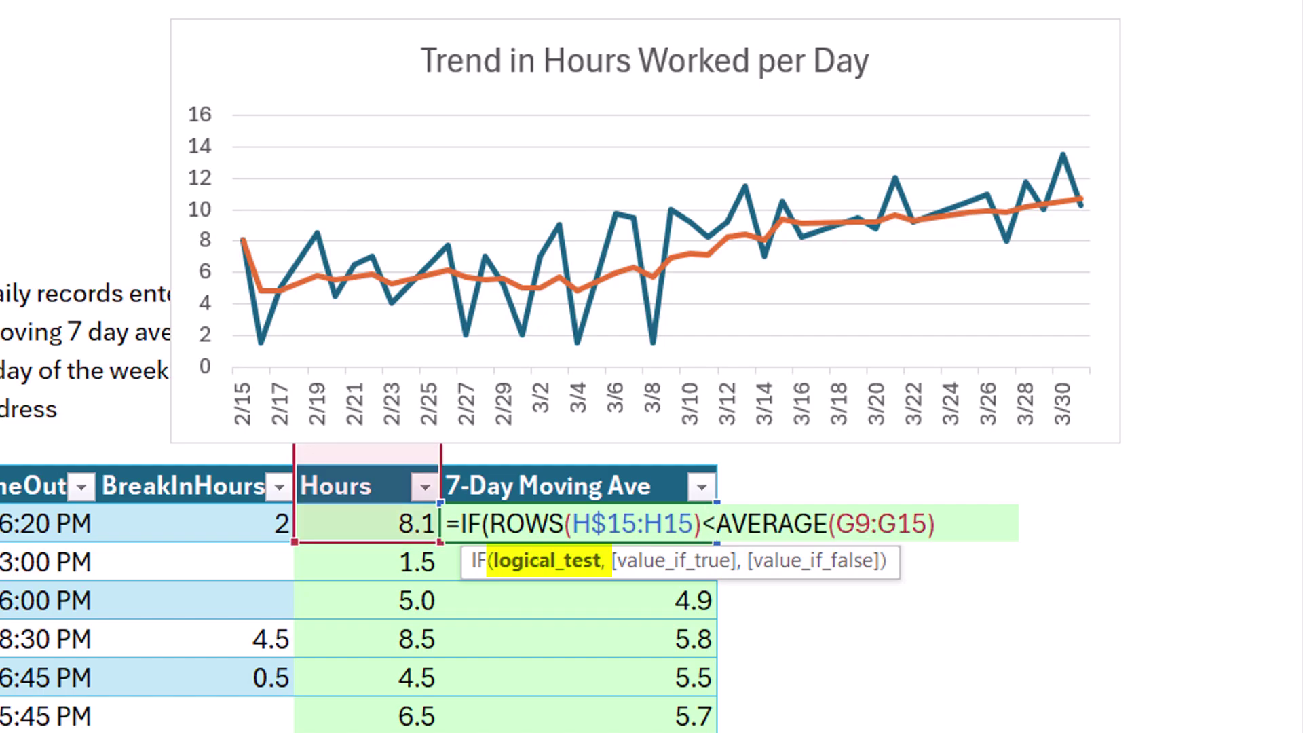
text(7,)
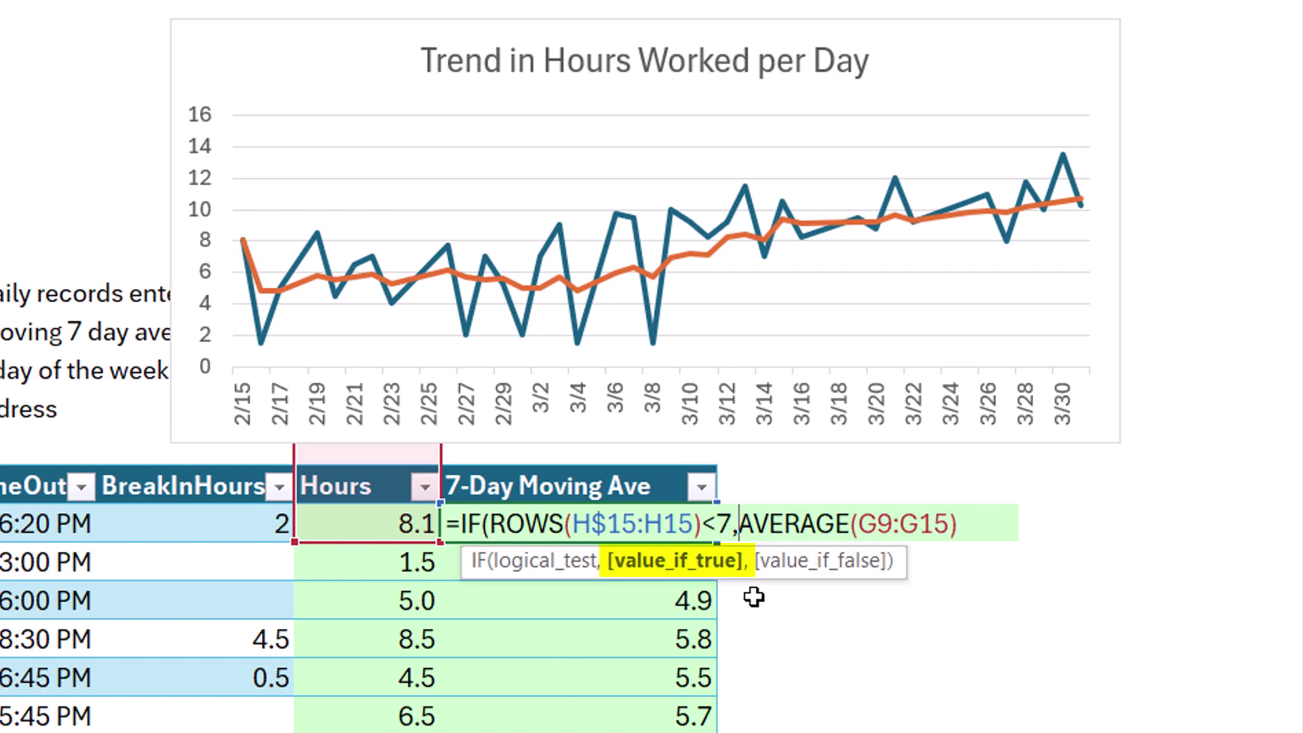
text("")
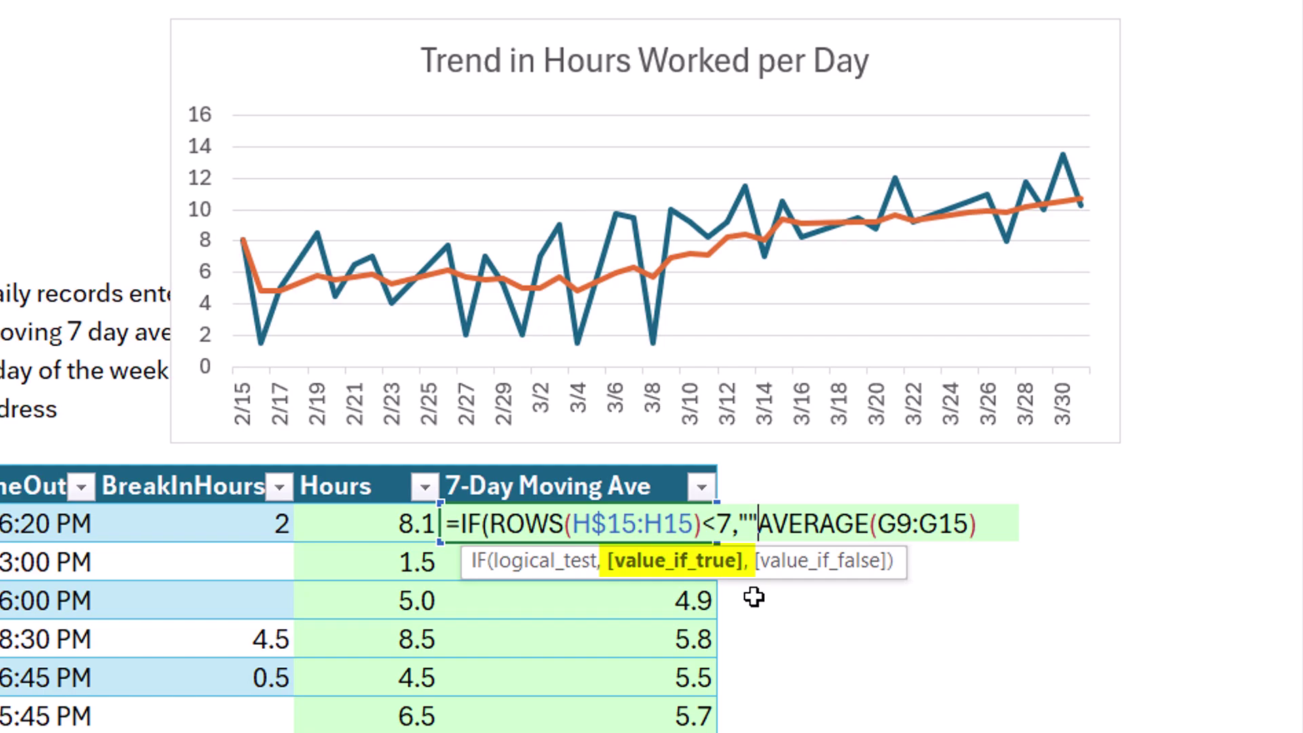
text(,)
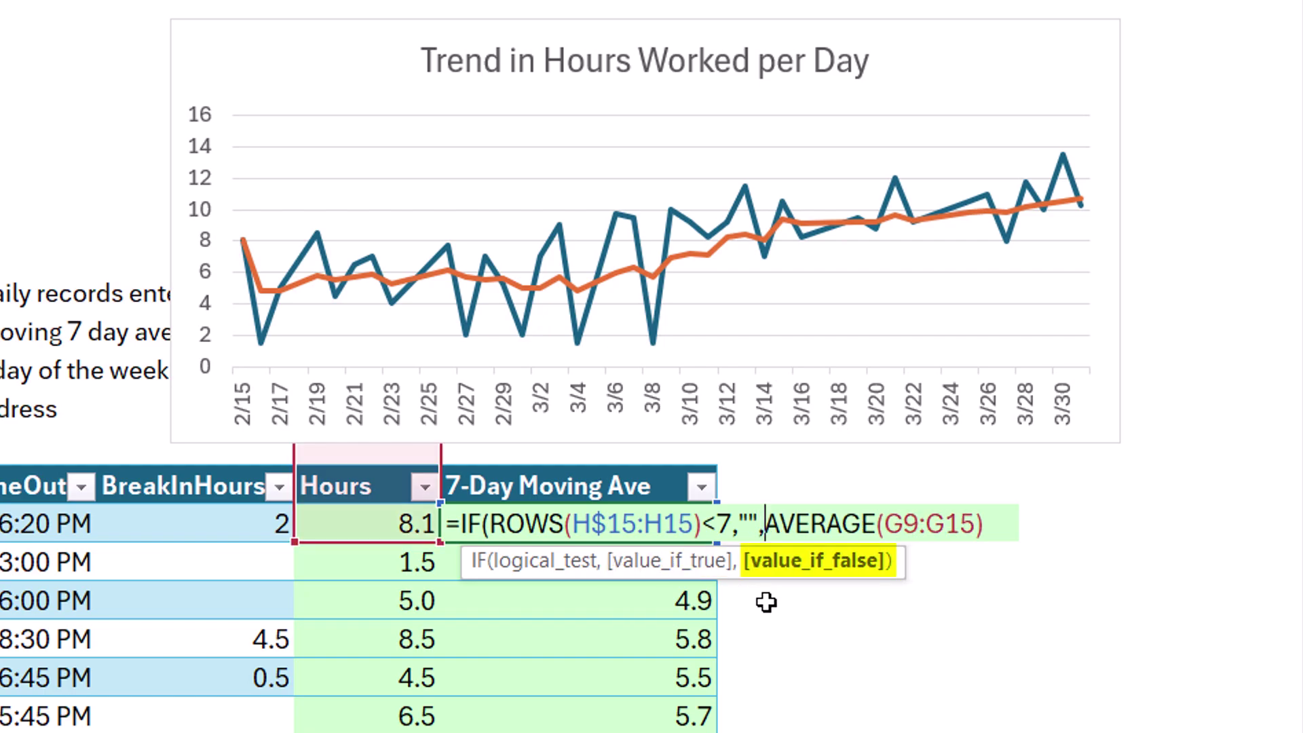
click(1042, 537)
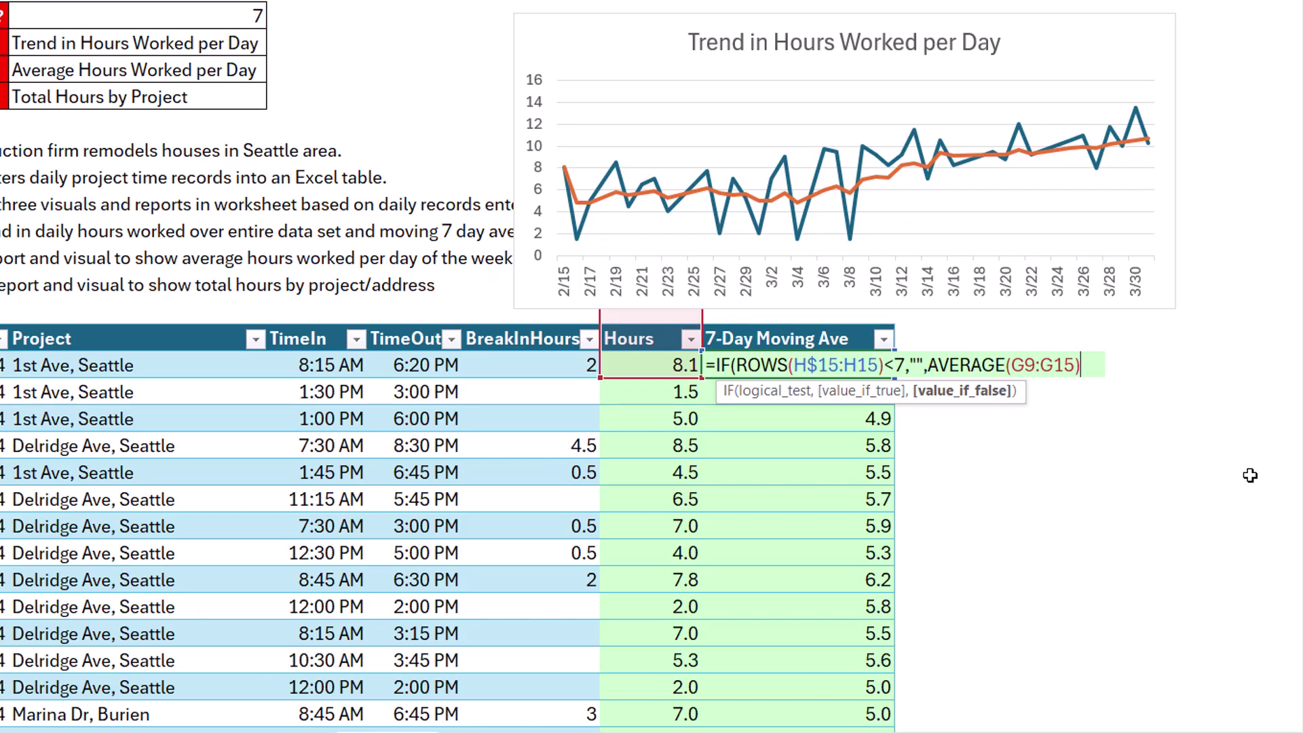
key(Return)
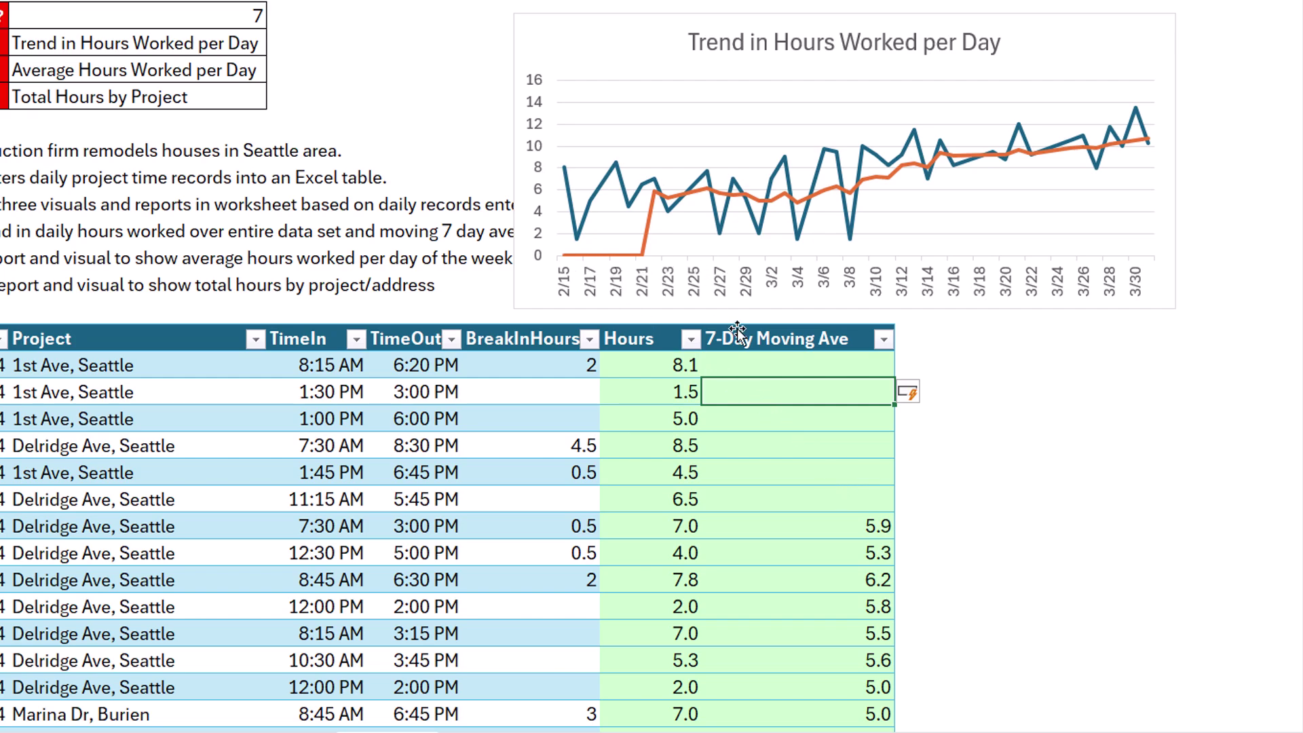
In the first 7-Day Moving Ave cell, replace the empty text in the IF formula with NA() and enter it
click(772, 367)
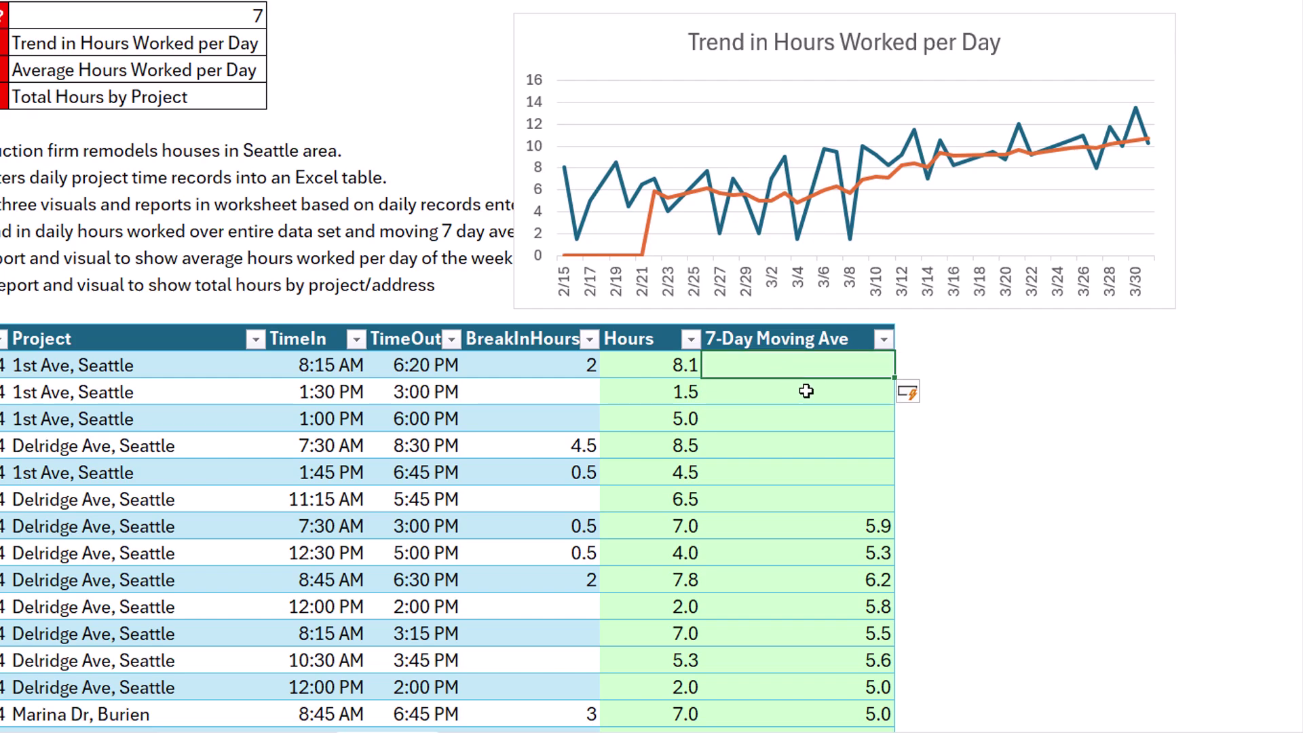
key(F2)
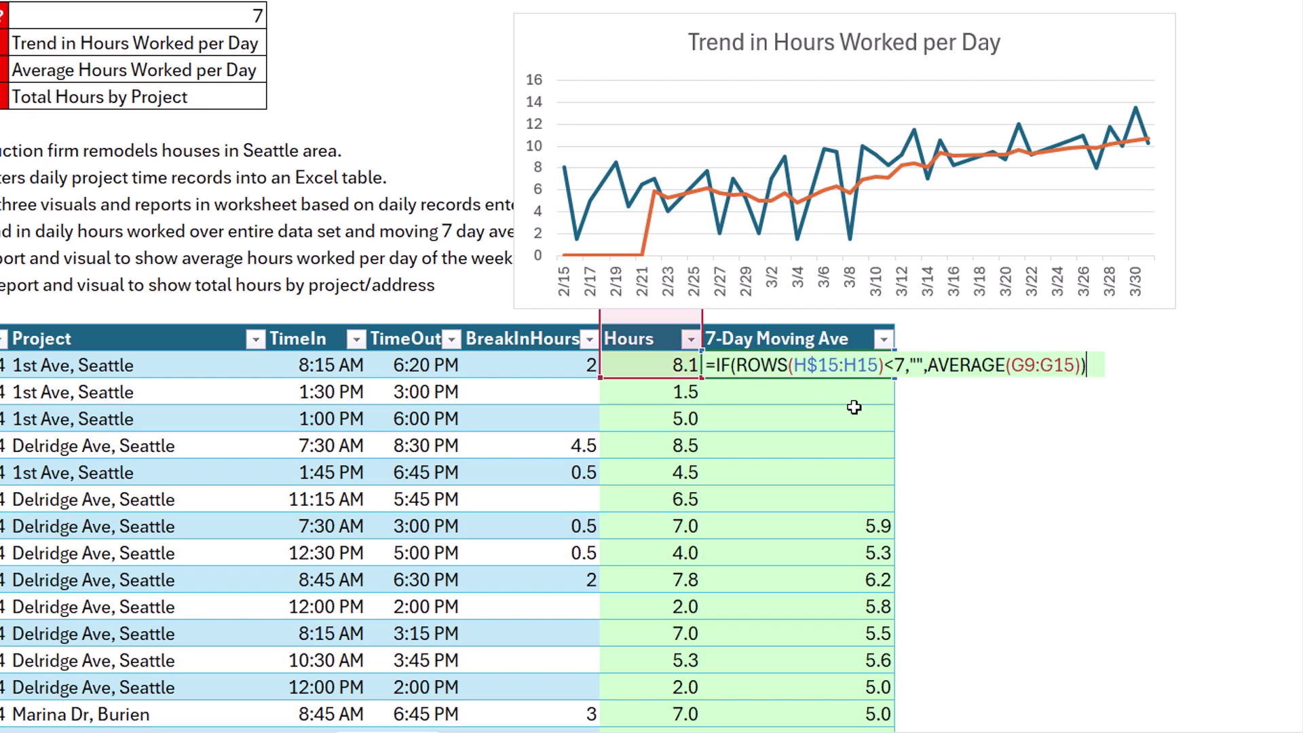
double_click(915, 366)
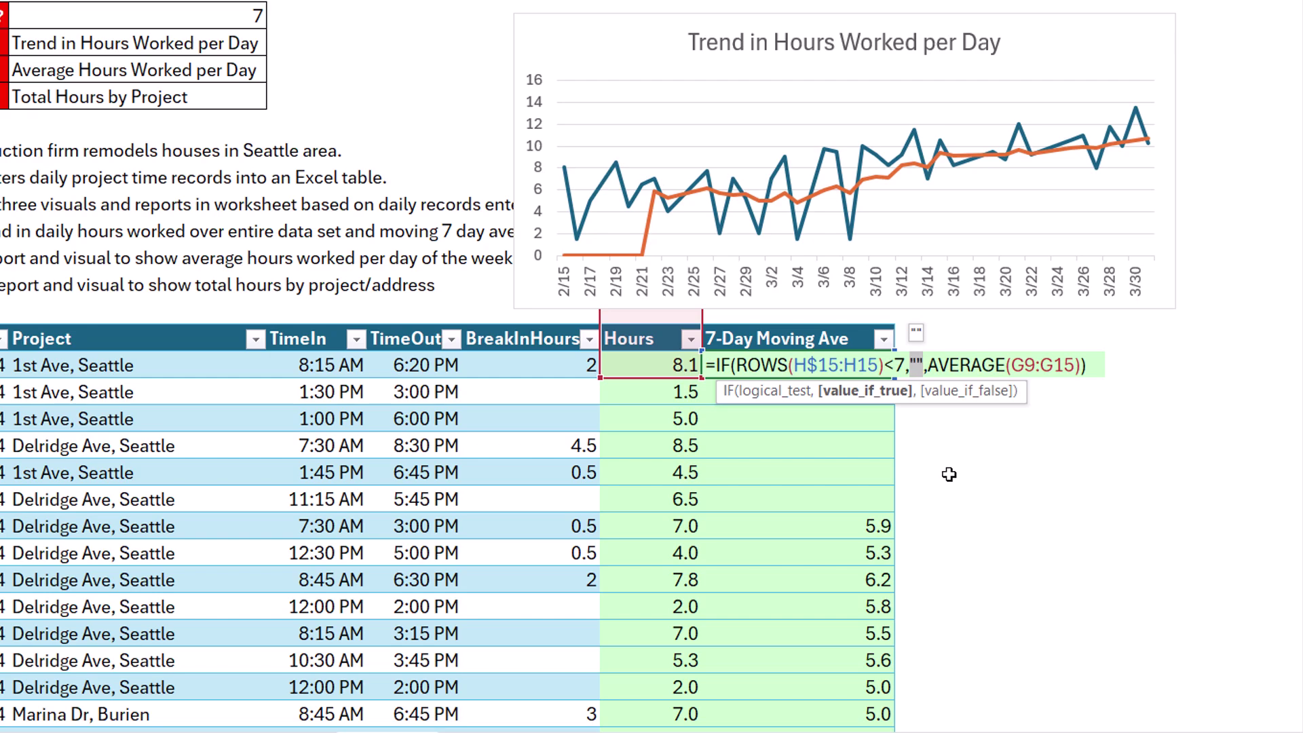
text(NA())
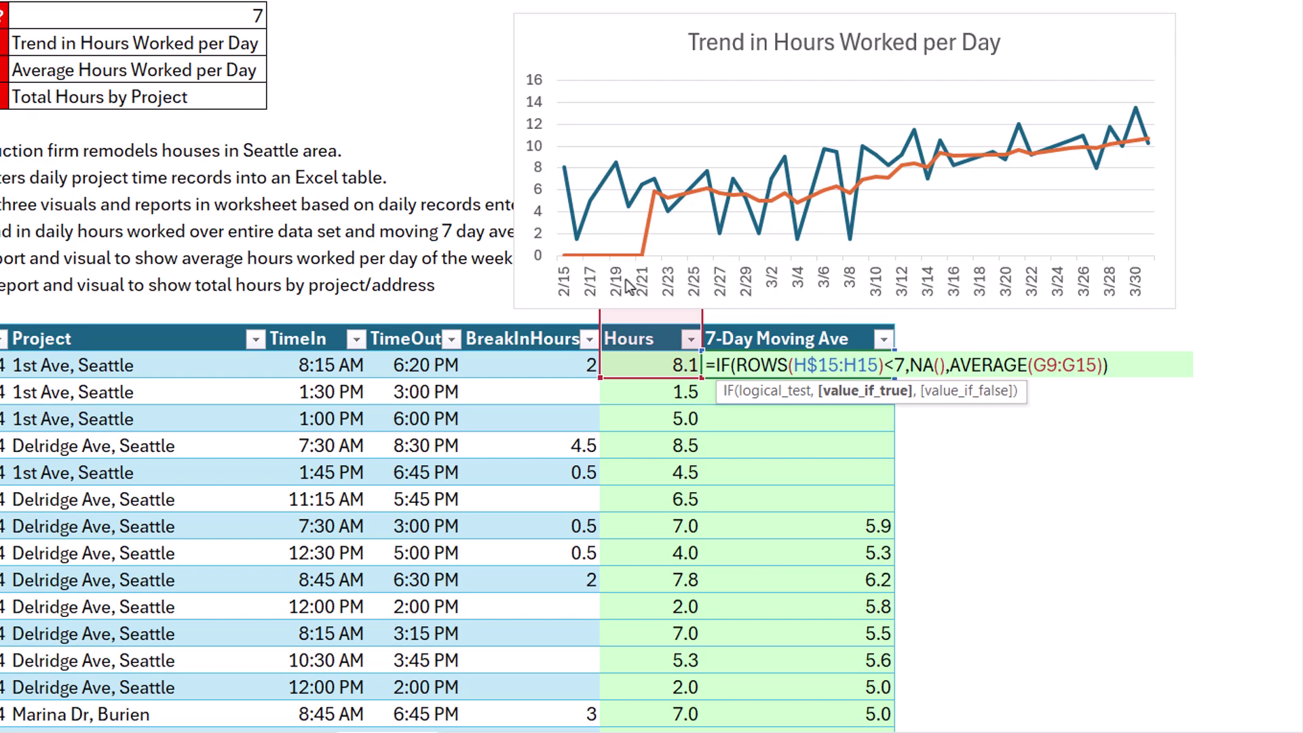
key(ctrl+Return)
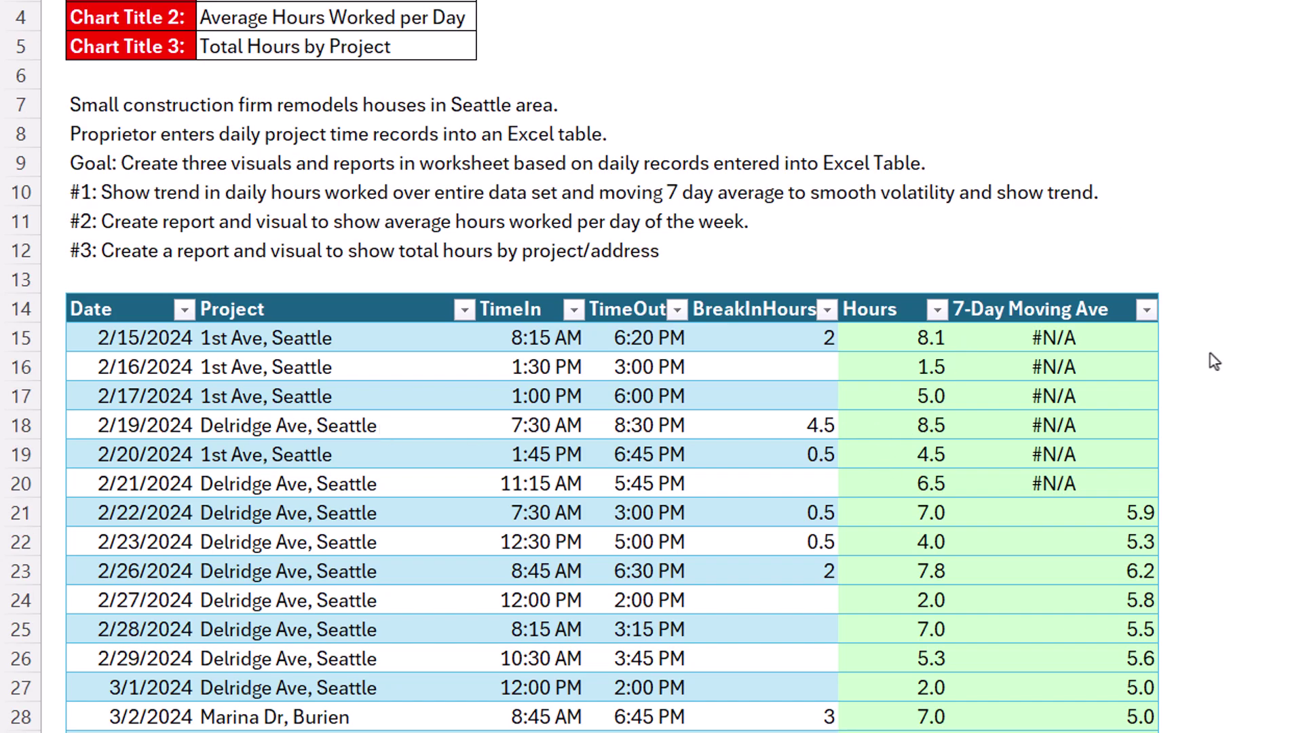
Add a table column headed Day of Week directly after 7-Day Moving Ave
click(1197, 314)
text(Day of Week)
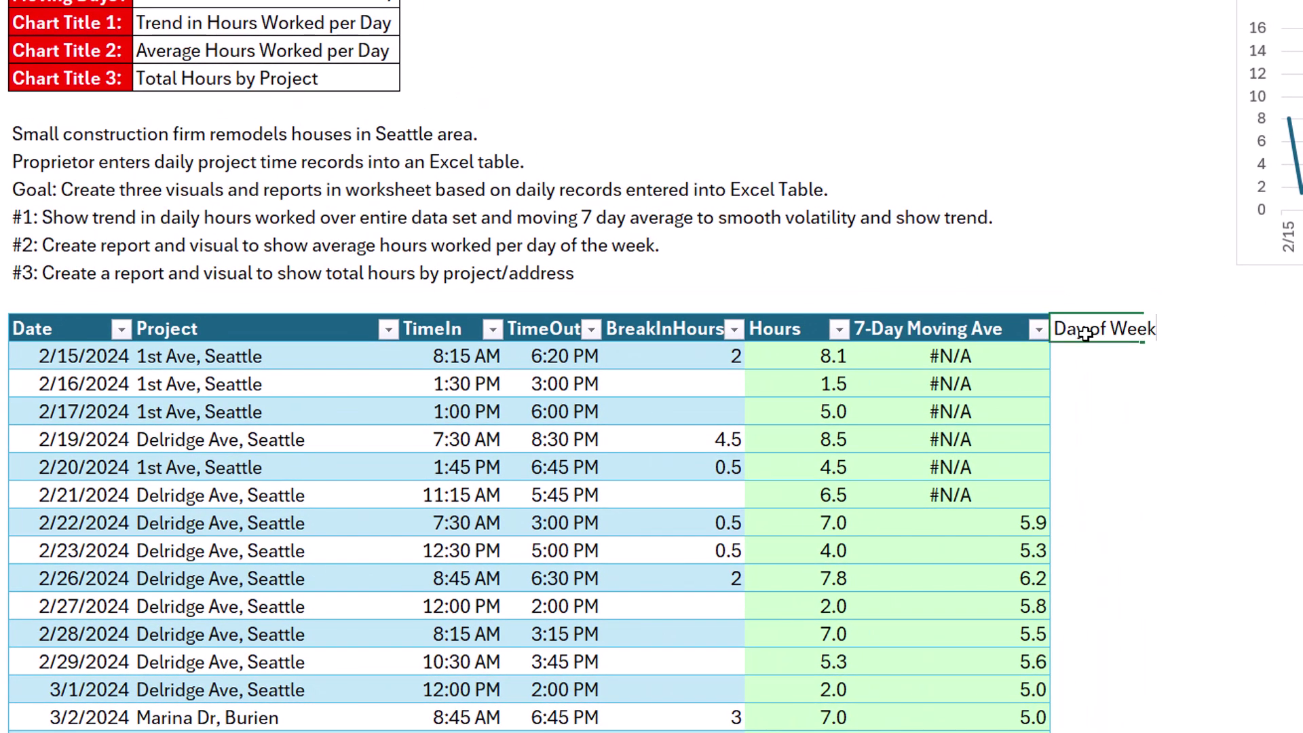
key(Return)
text(=)
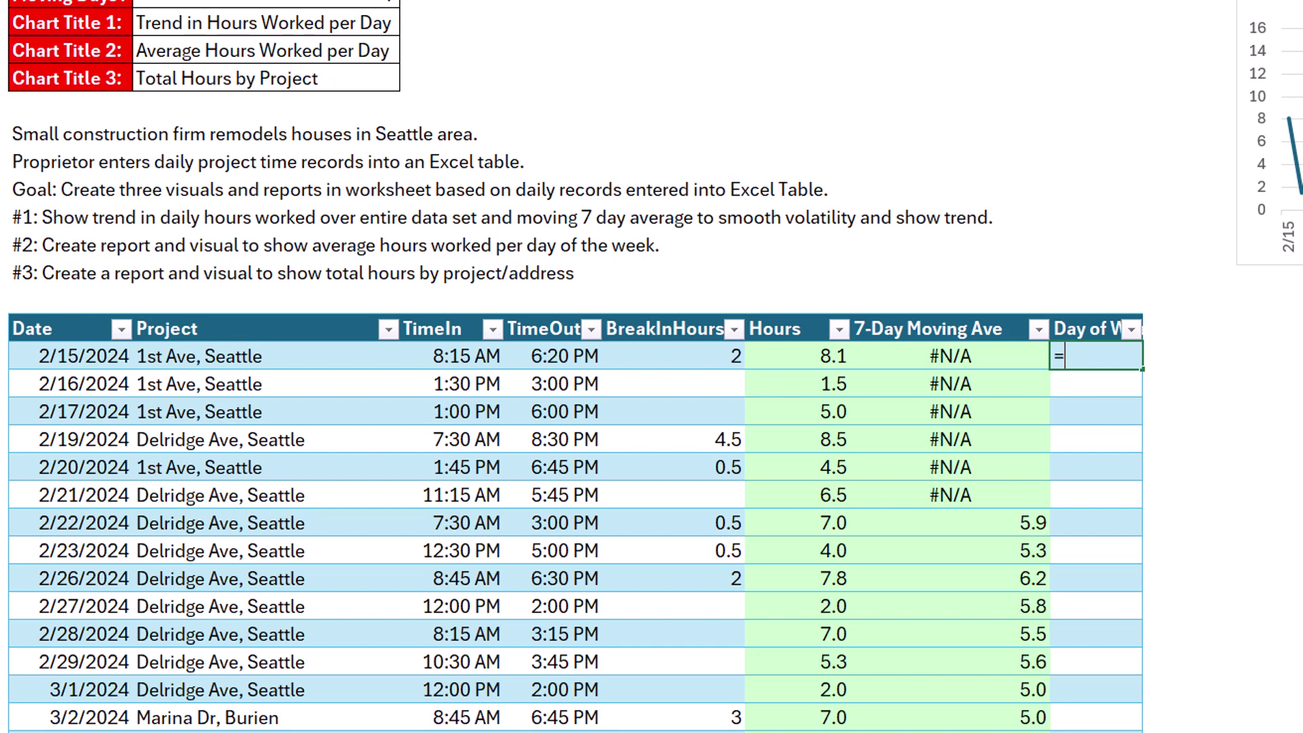
text(text)
key(Tab)
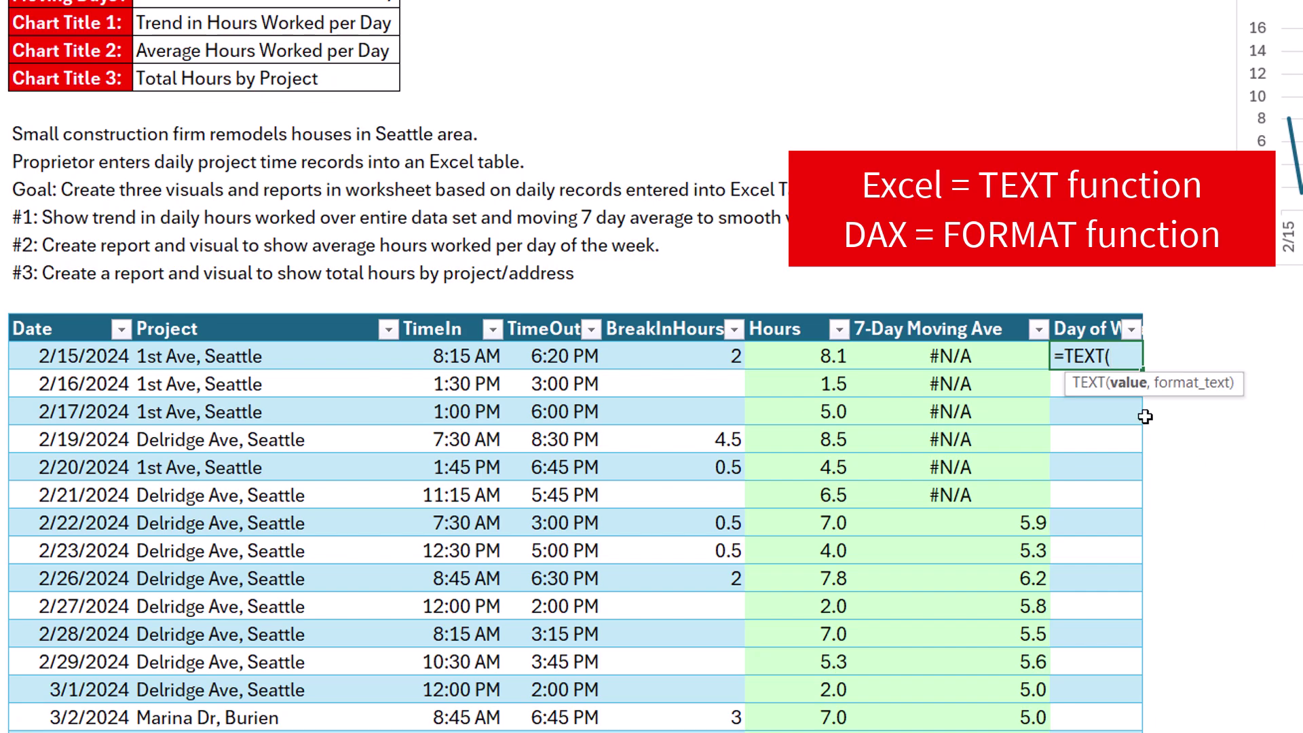
click(97, 355)
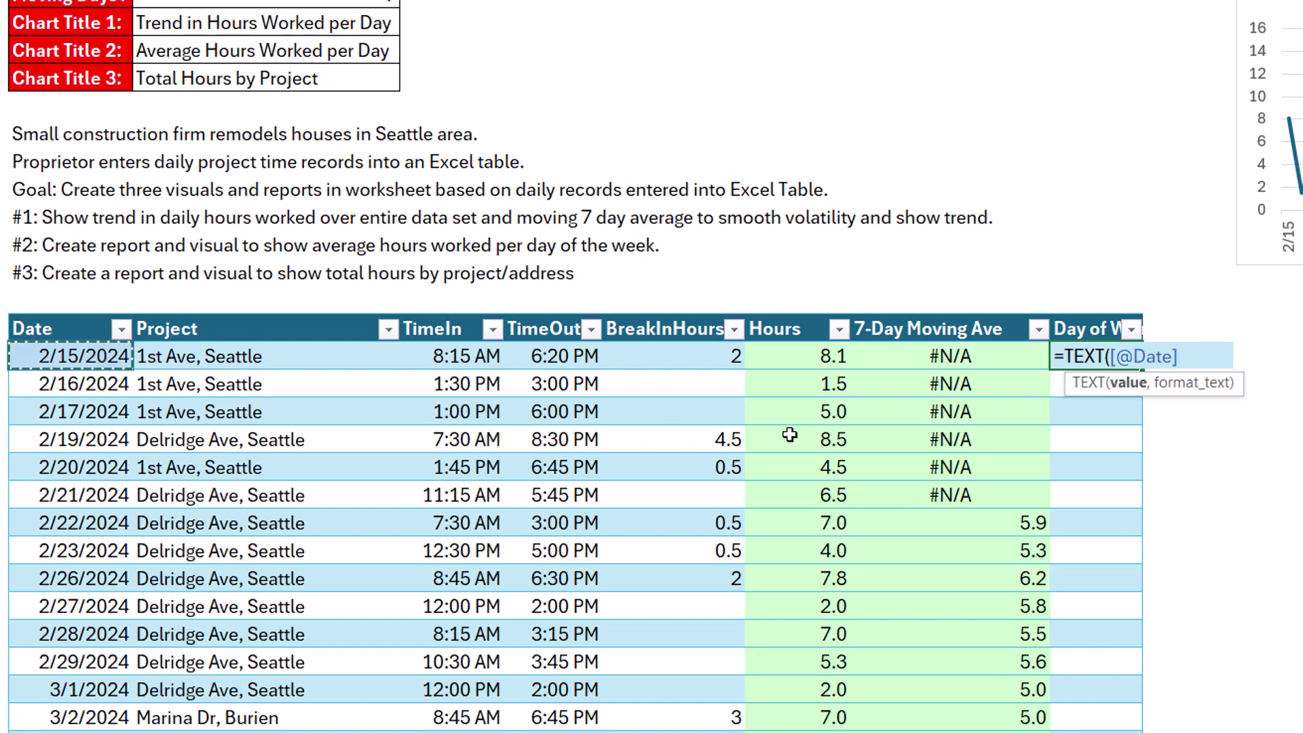
text(,)
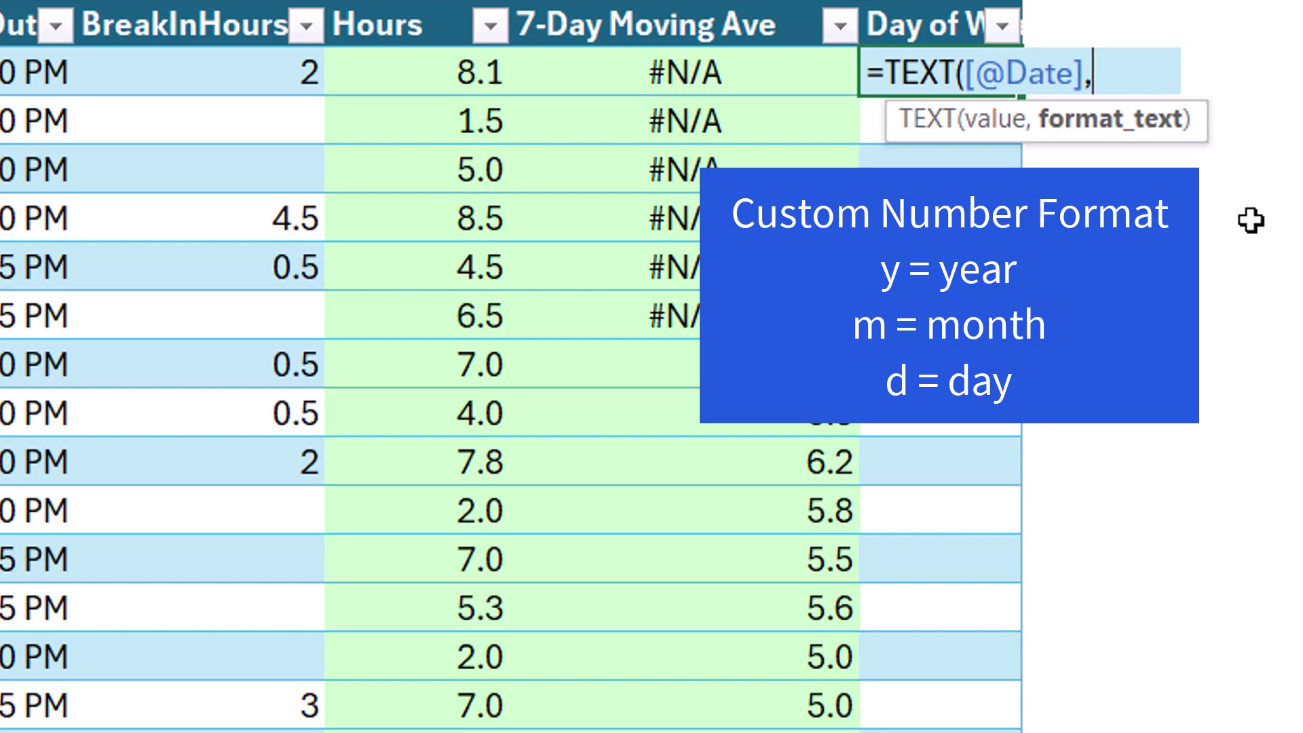
text(")
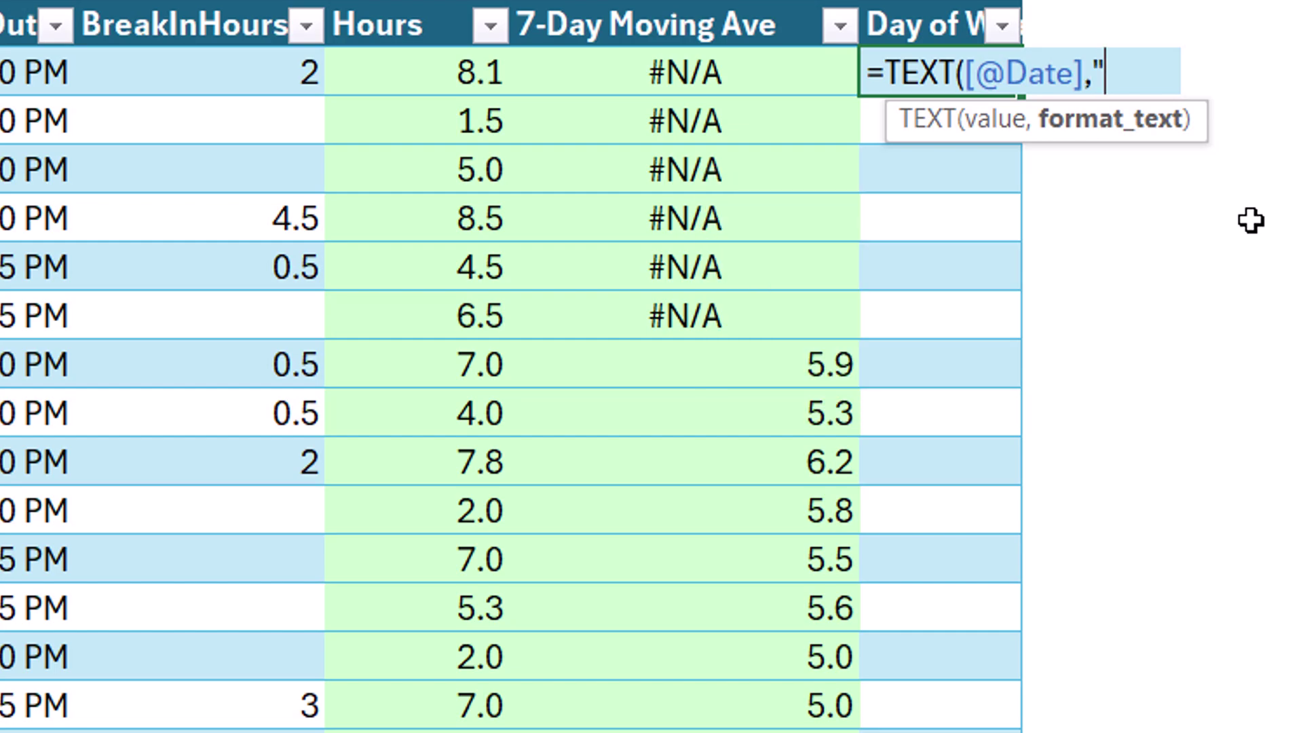
text(ddd")
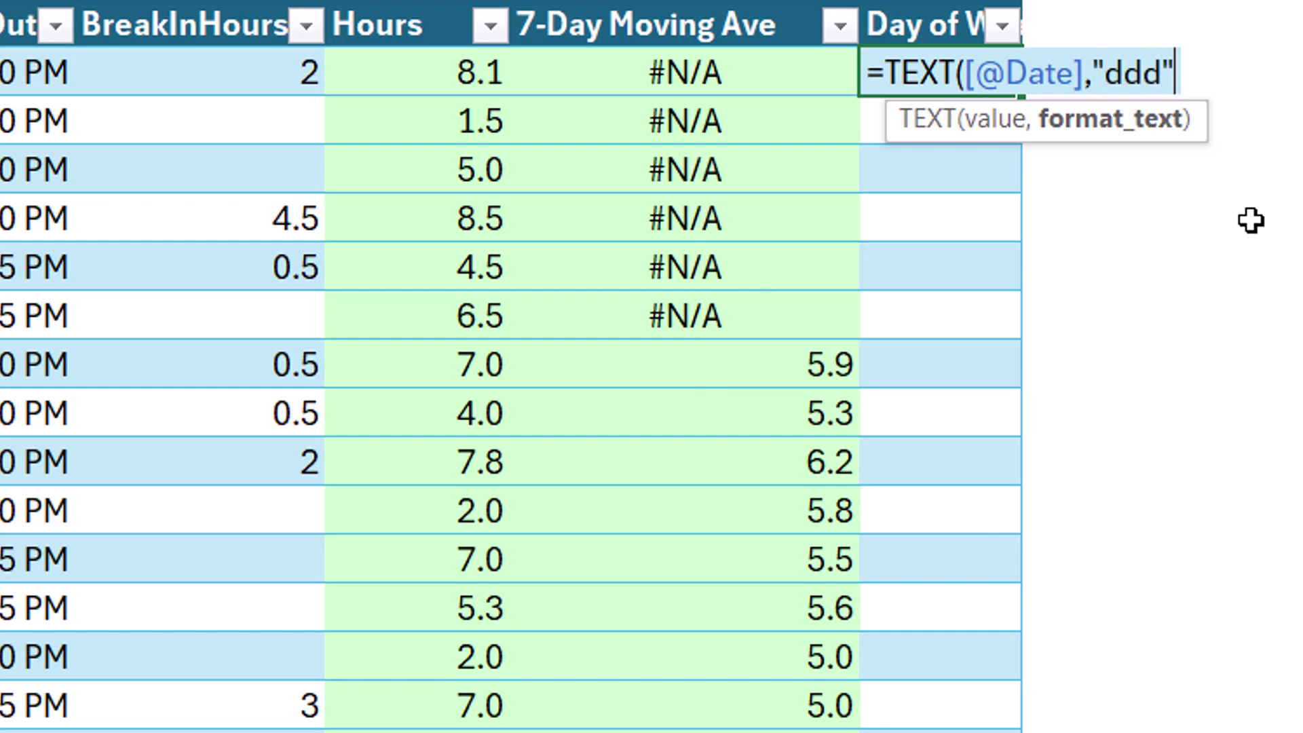
text())
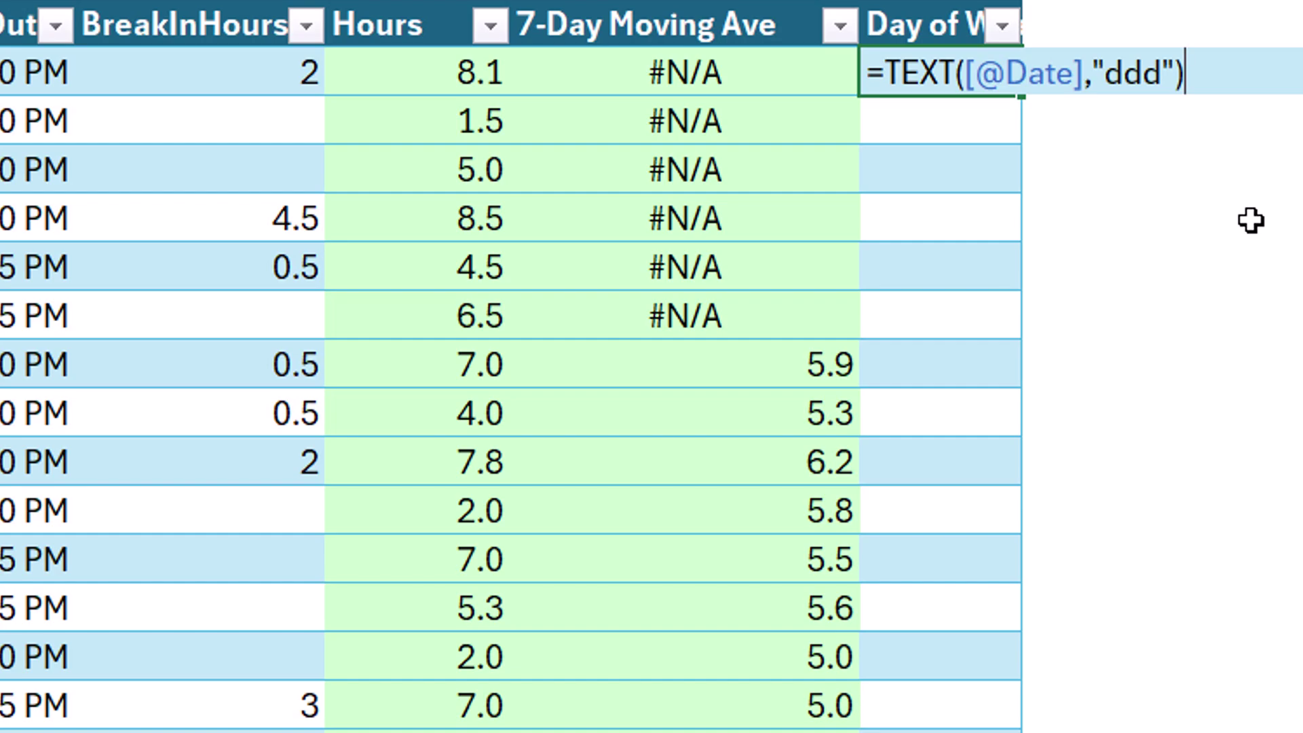
key(Return)
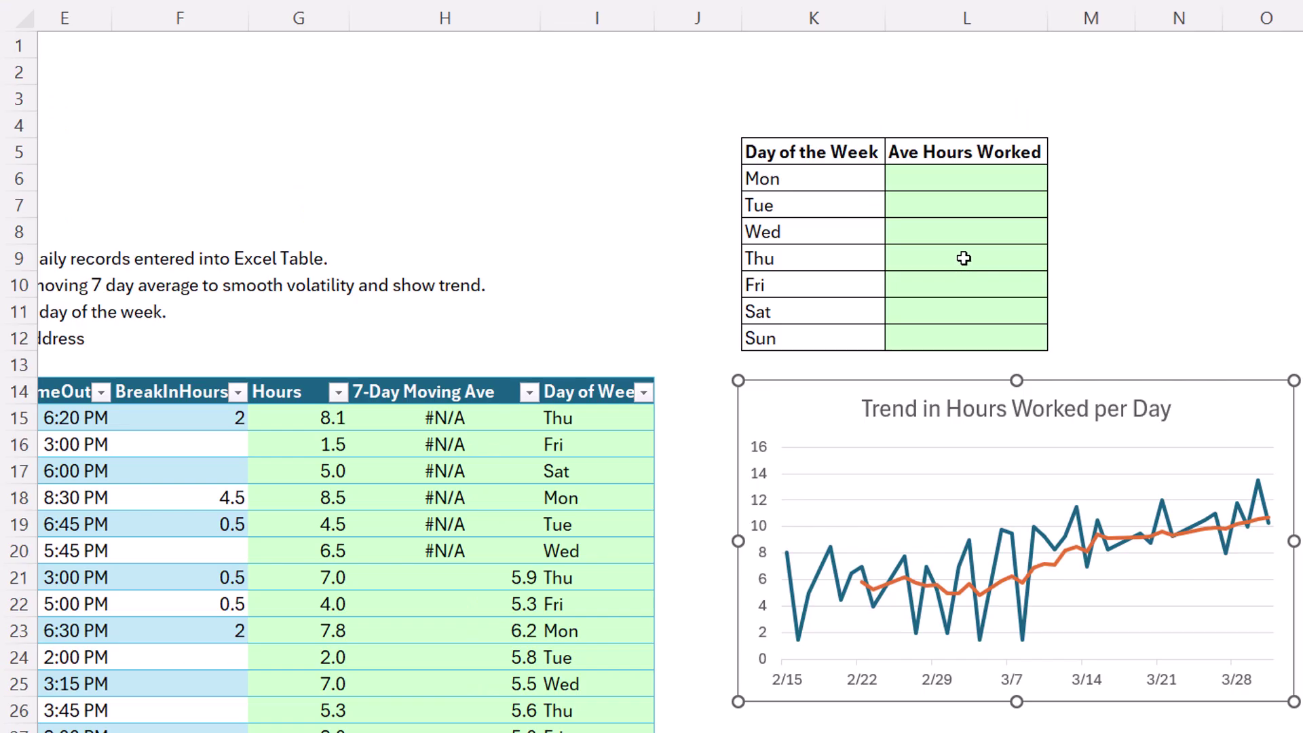
Move the trend chart up and away from the weekday report so that it starts over column O
click(935, 190)
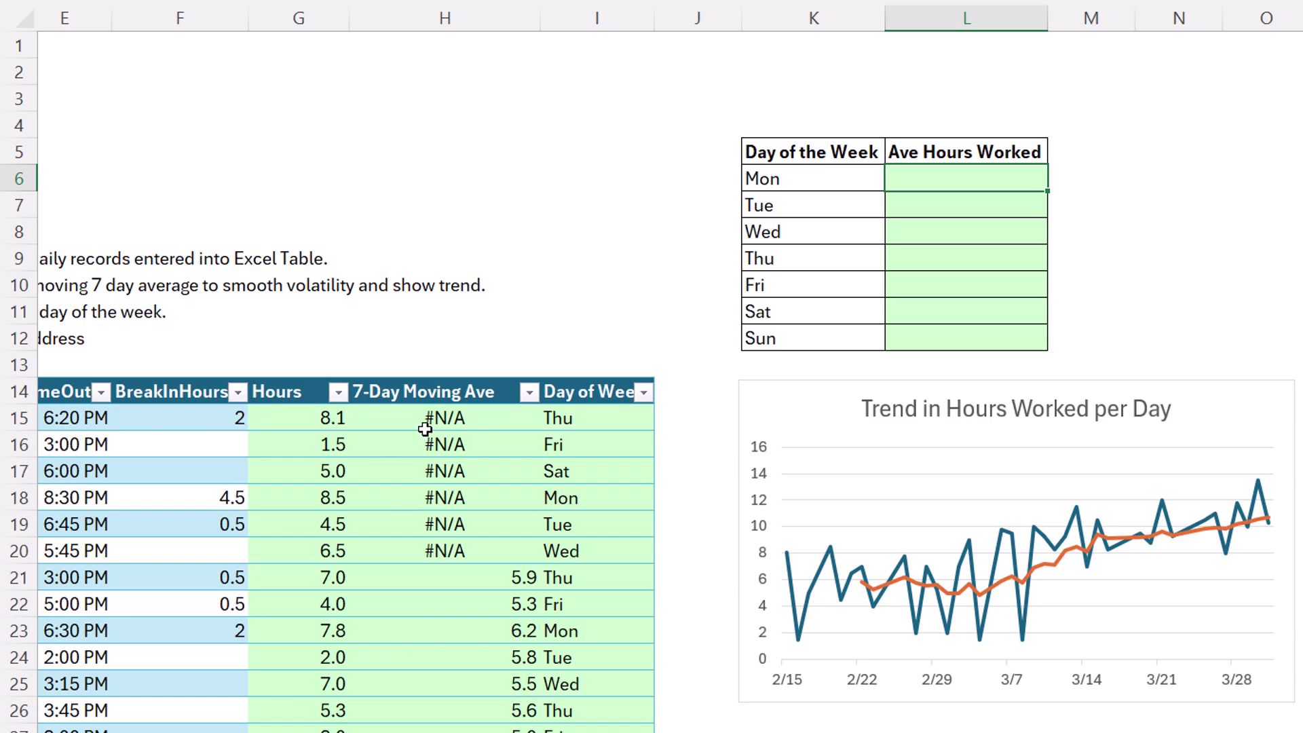
drag(760, 416, 788, 412)
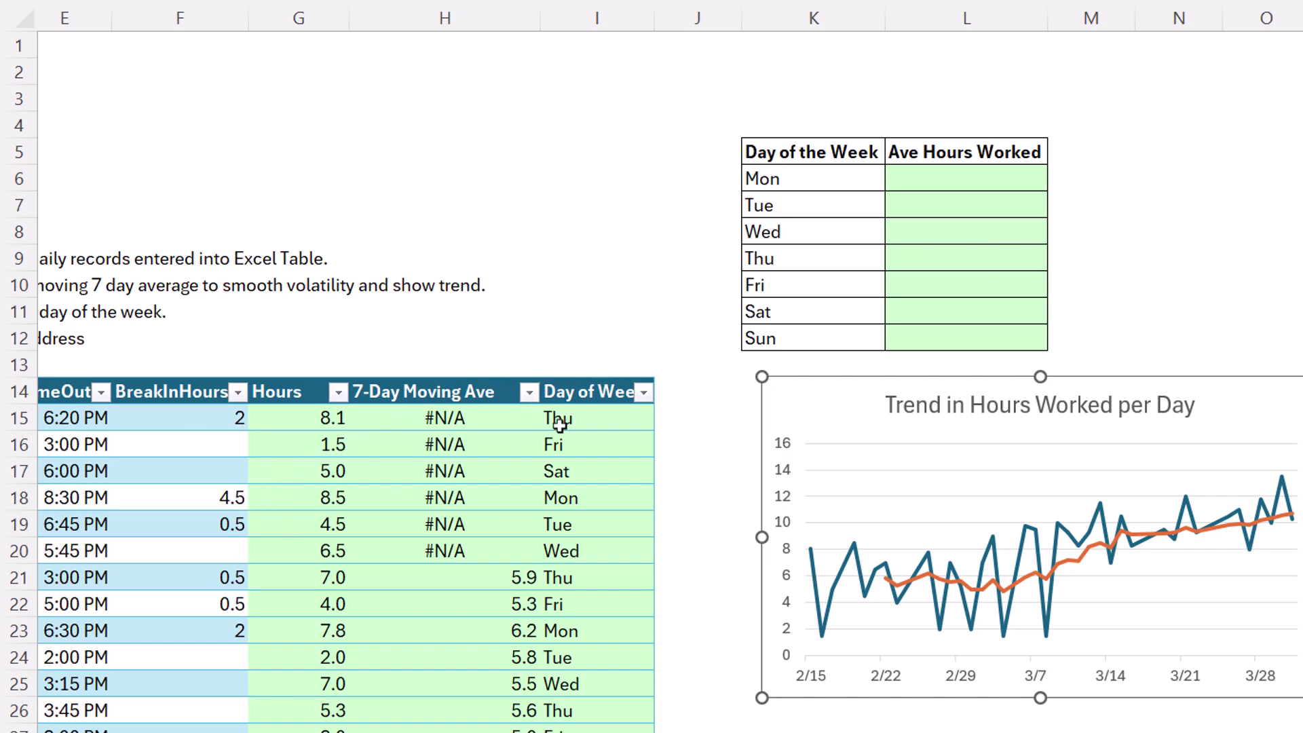
drag(800, 392, 1302, 101)
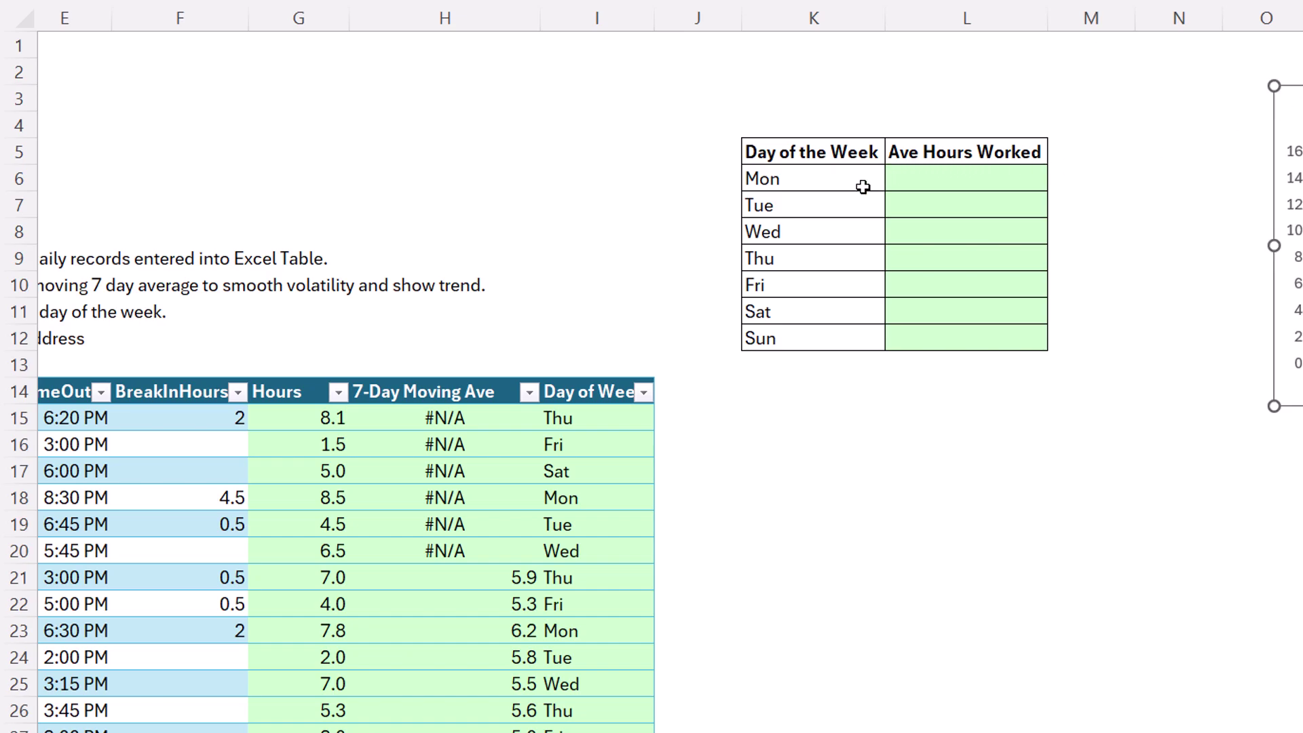
In the Ave Hours Worked cell for Mon, start an AVERAGEIFS formula with pHours[Hours] as the average range
drag(805, 177, 827, 313)
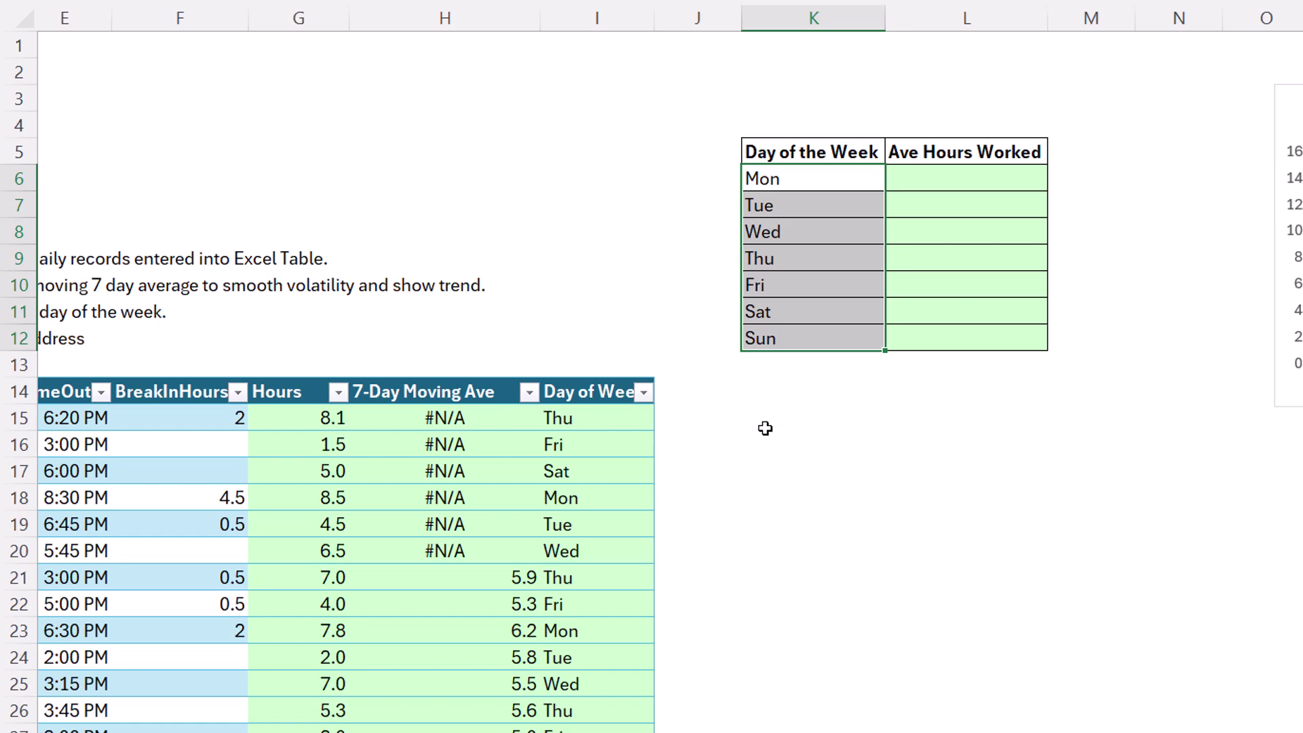
click(942, 177)
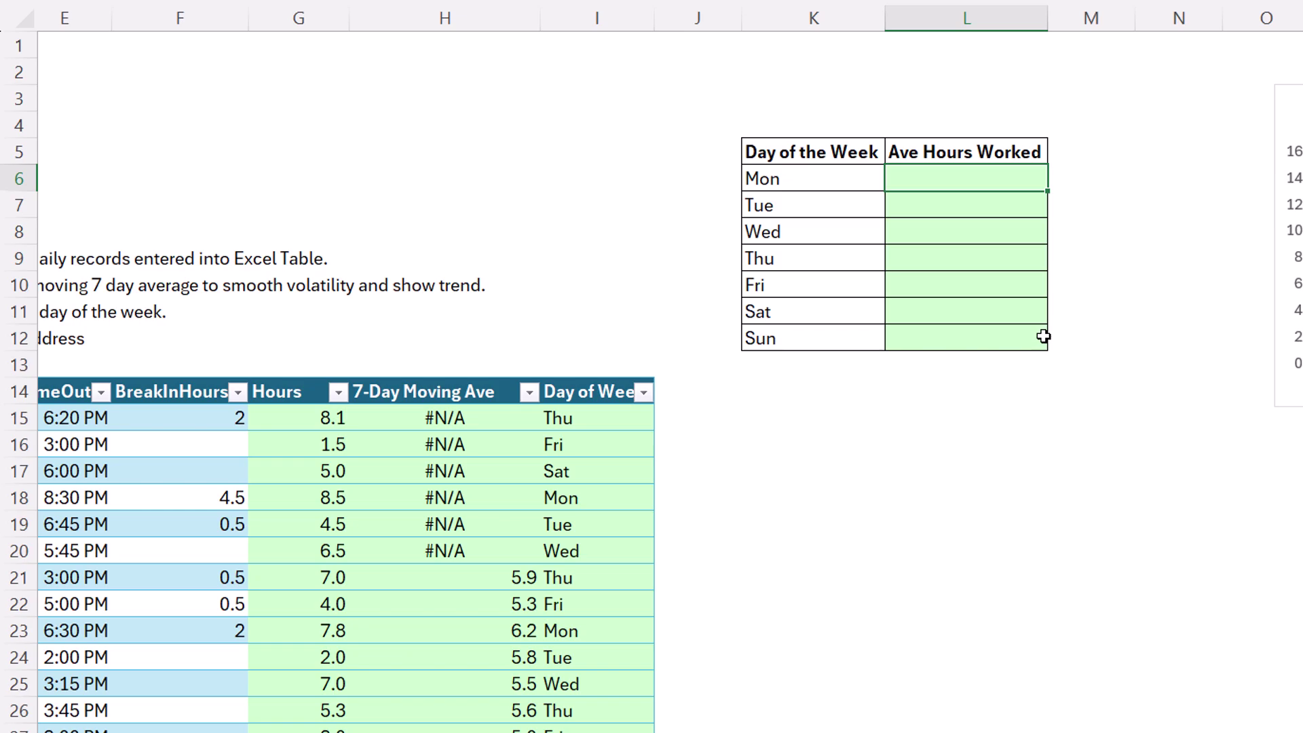
text(=aver)
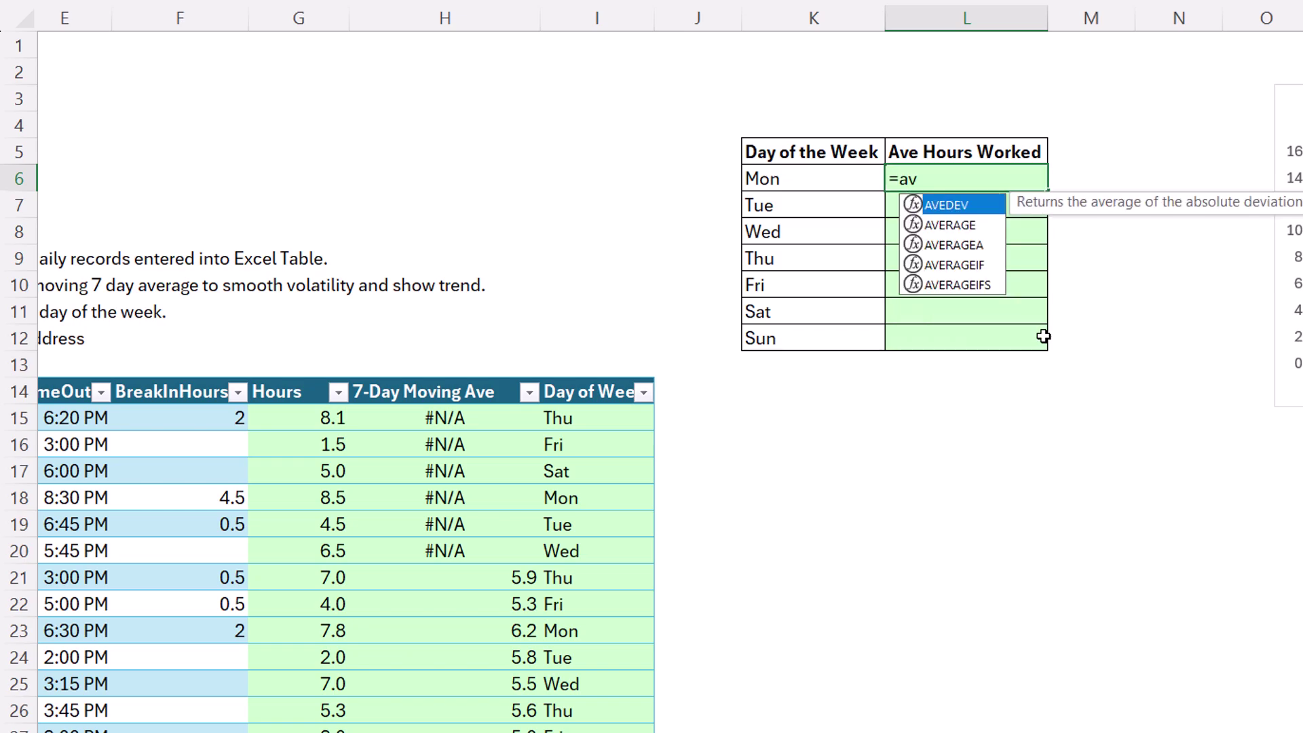
key(Down)
key(Down)
key(Down)
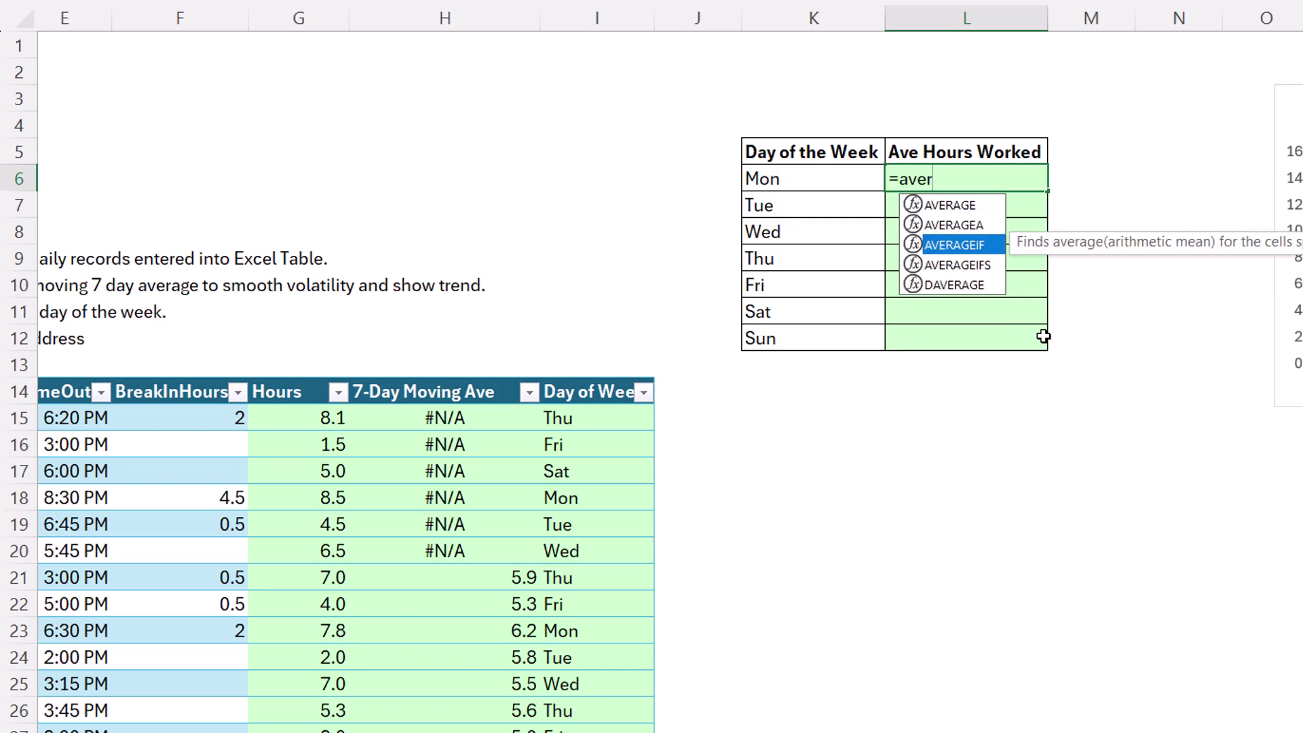
key(Tab)
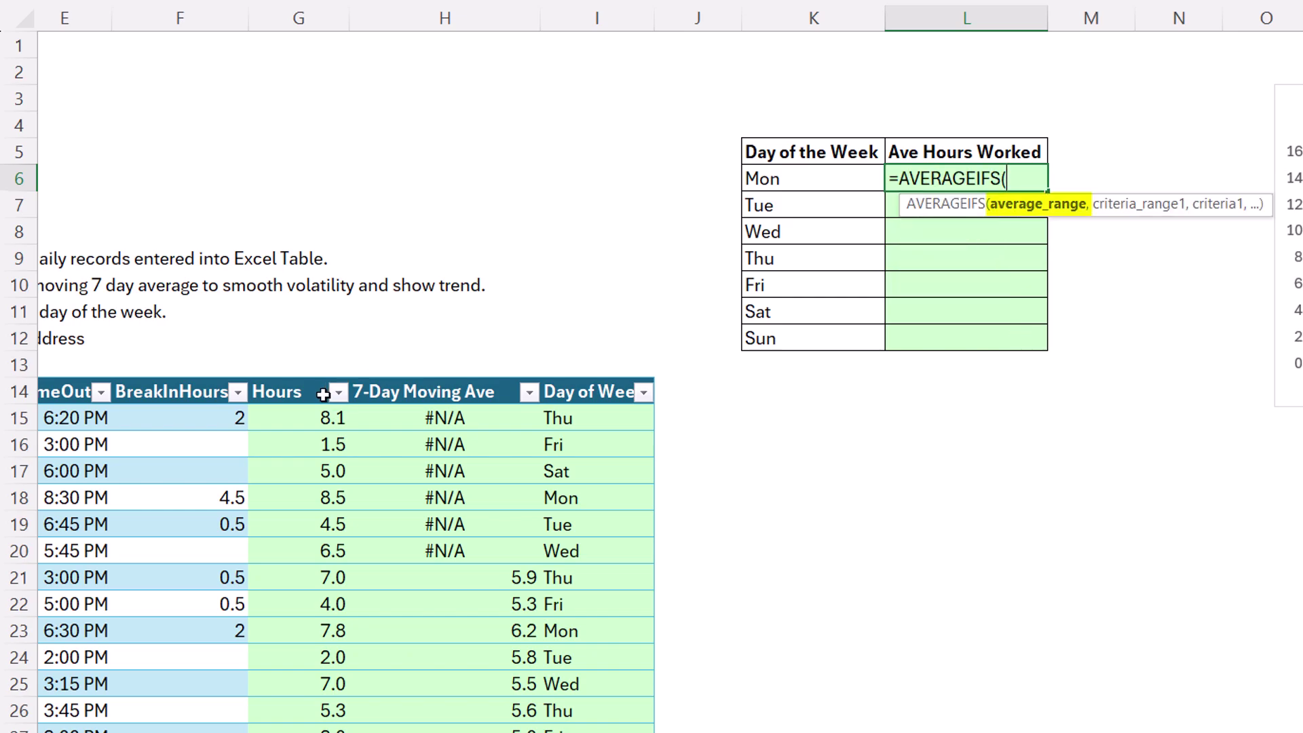
click(302, 377)
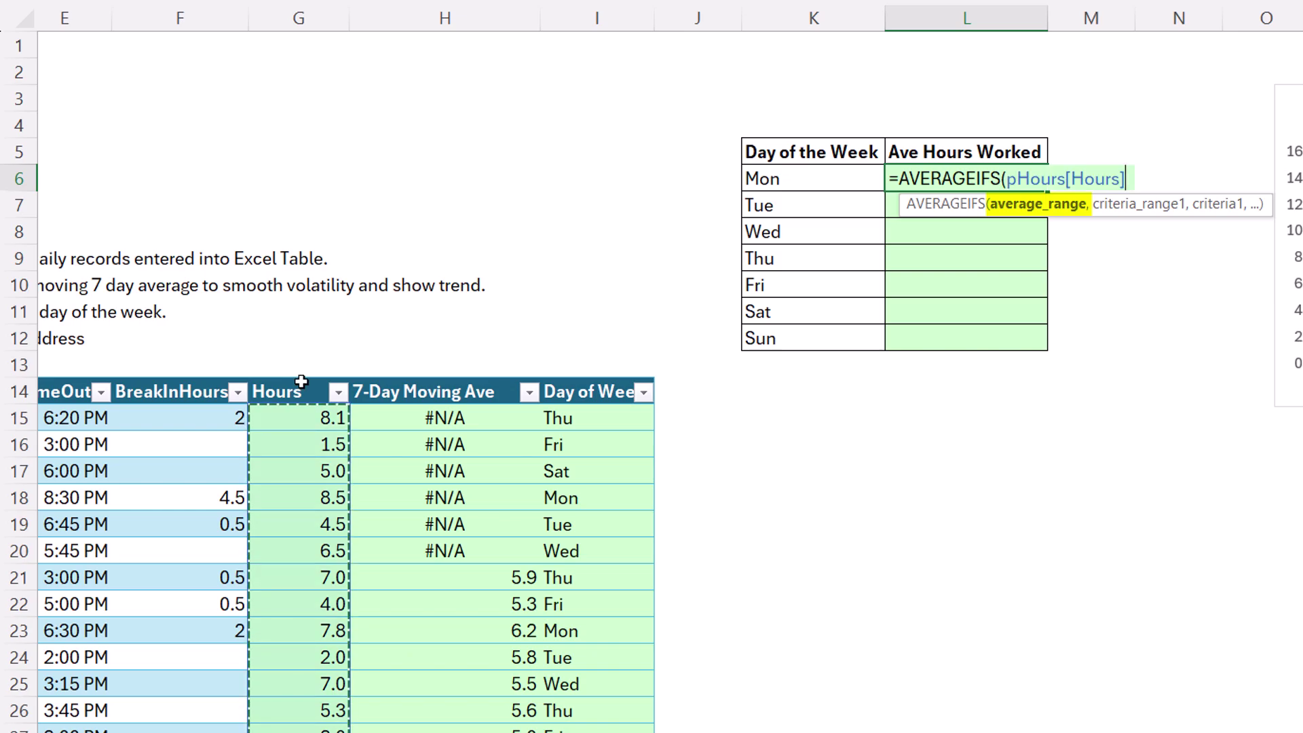
text(,)
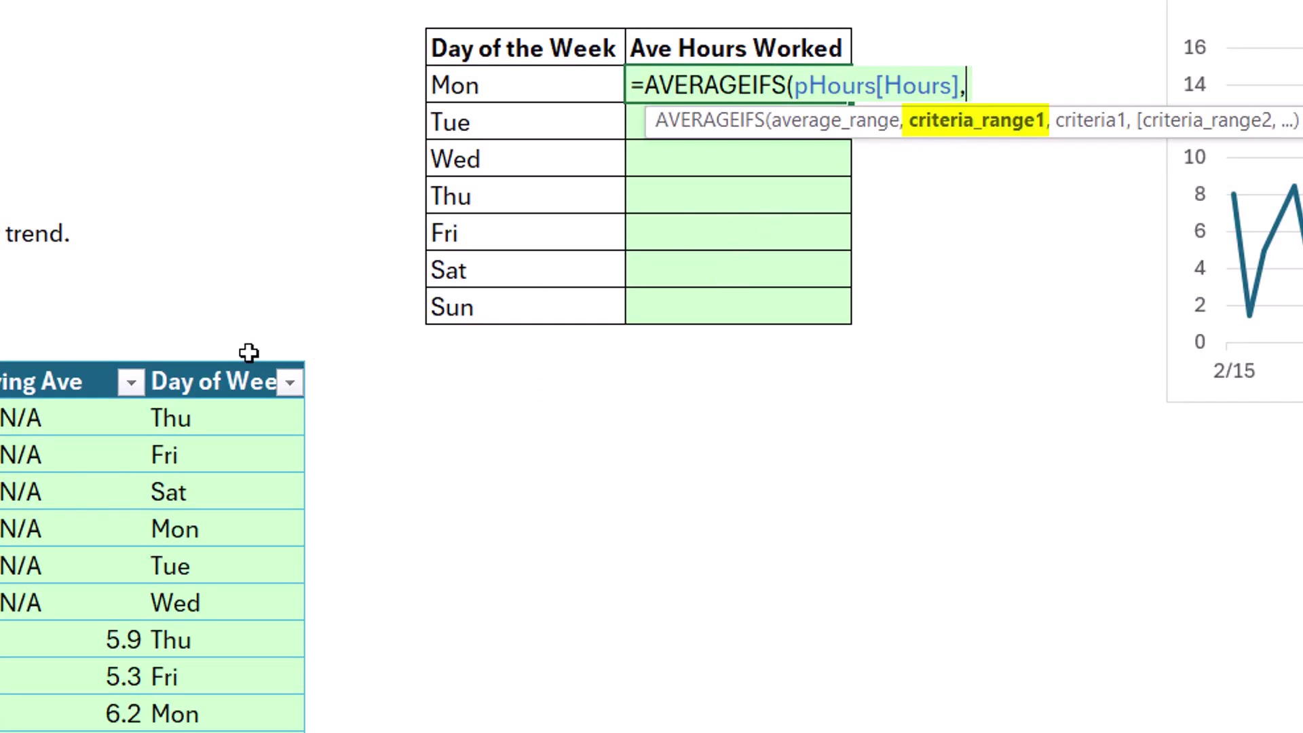
Complete the formula as =AVERAGEIFS(pHours[Hours],pHours[Day of Week],K6:K12) and enter it
click(202, 358)
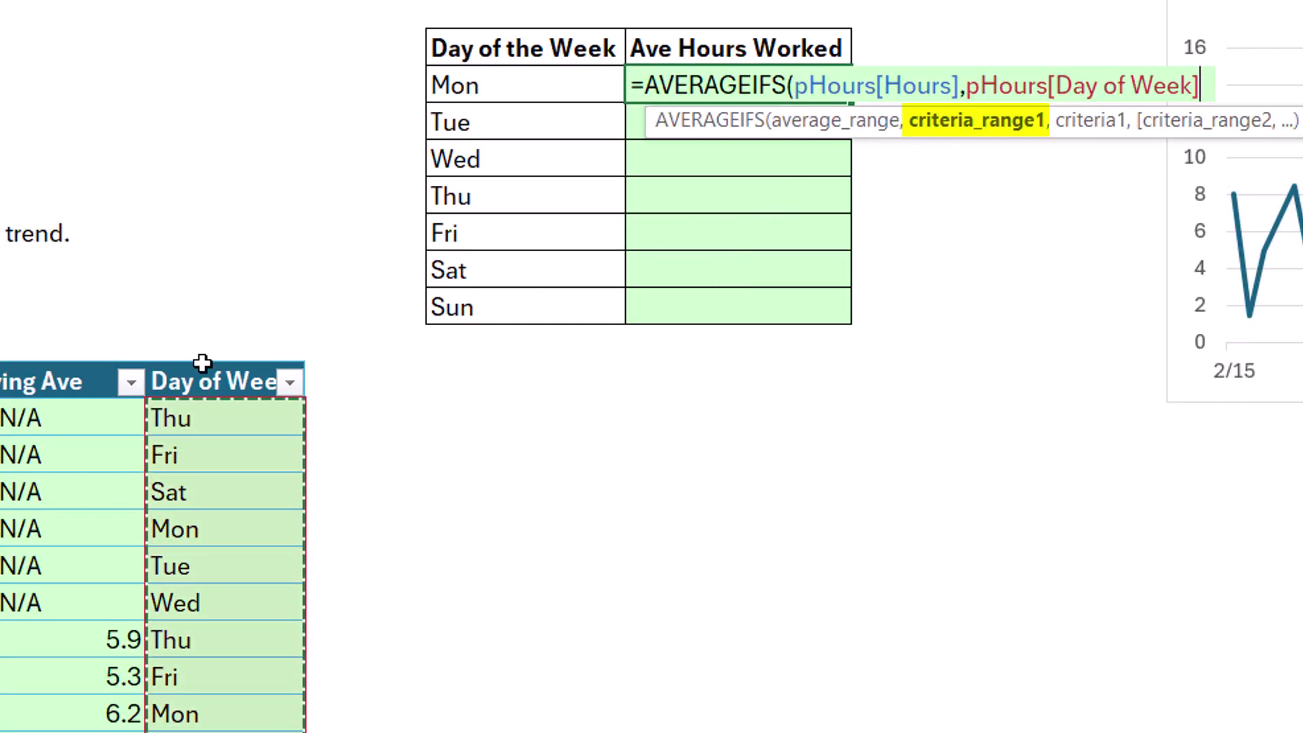
text(,)
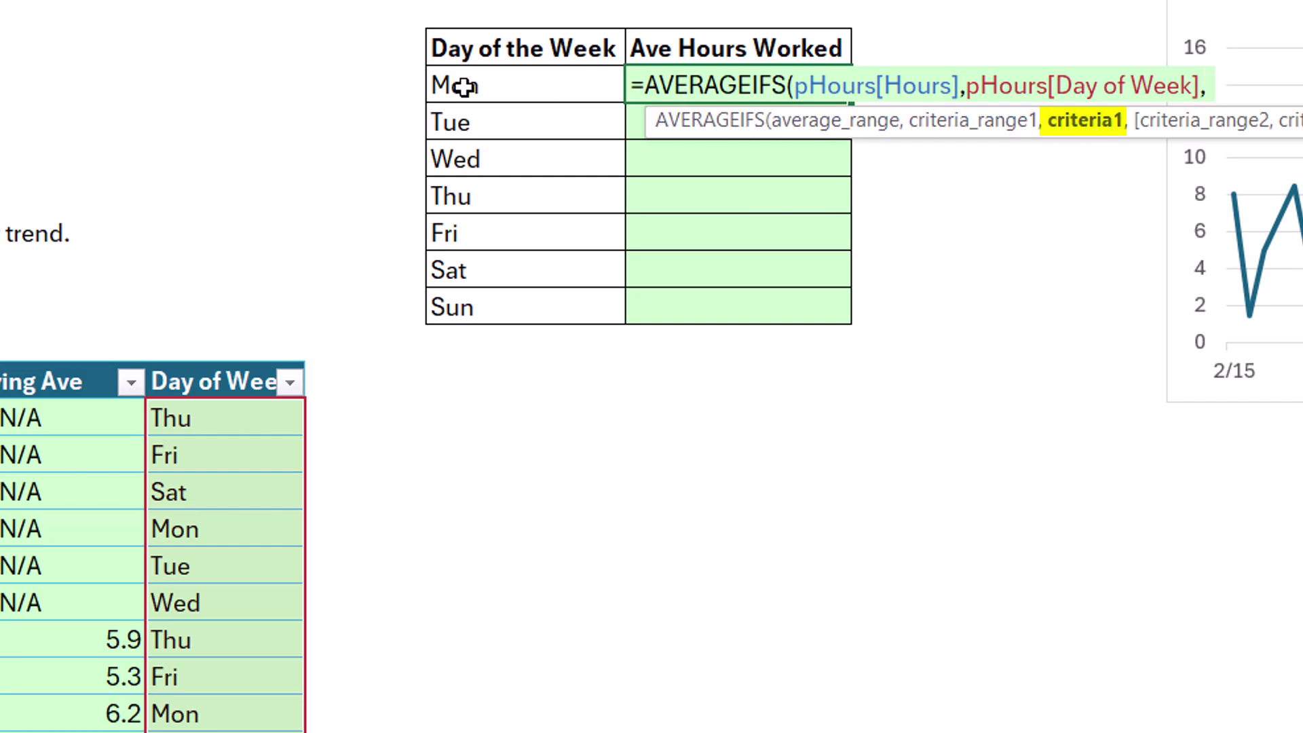
drag(463, 87, 497, 302)
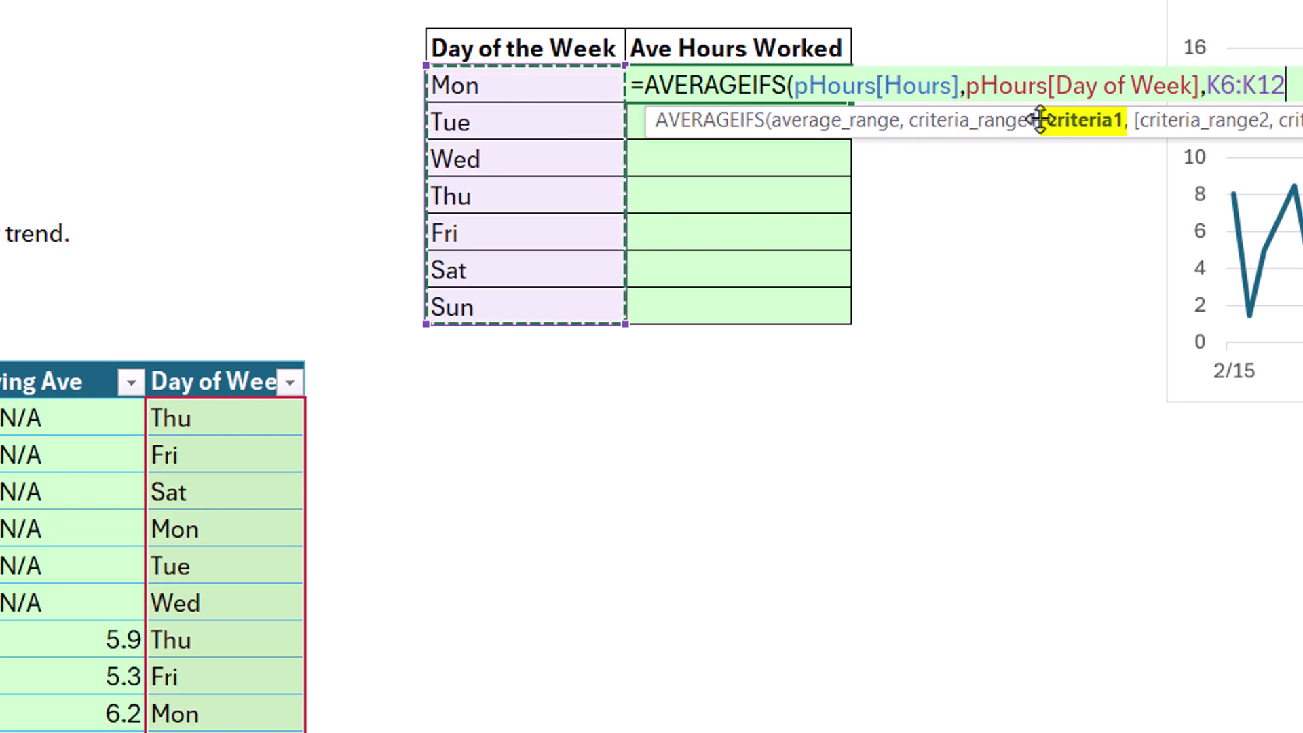
text())
key(ctrl+Return)
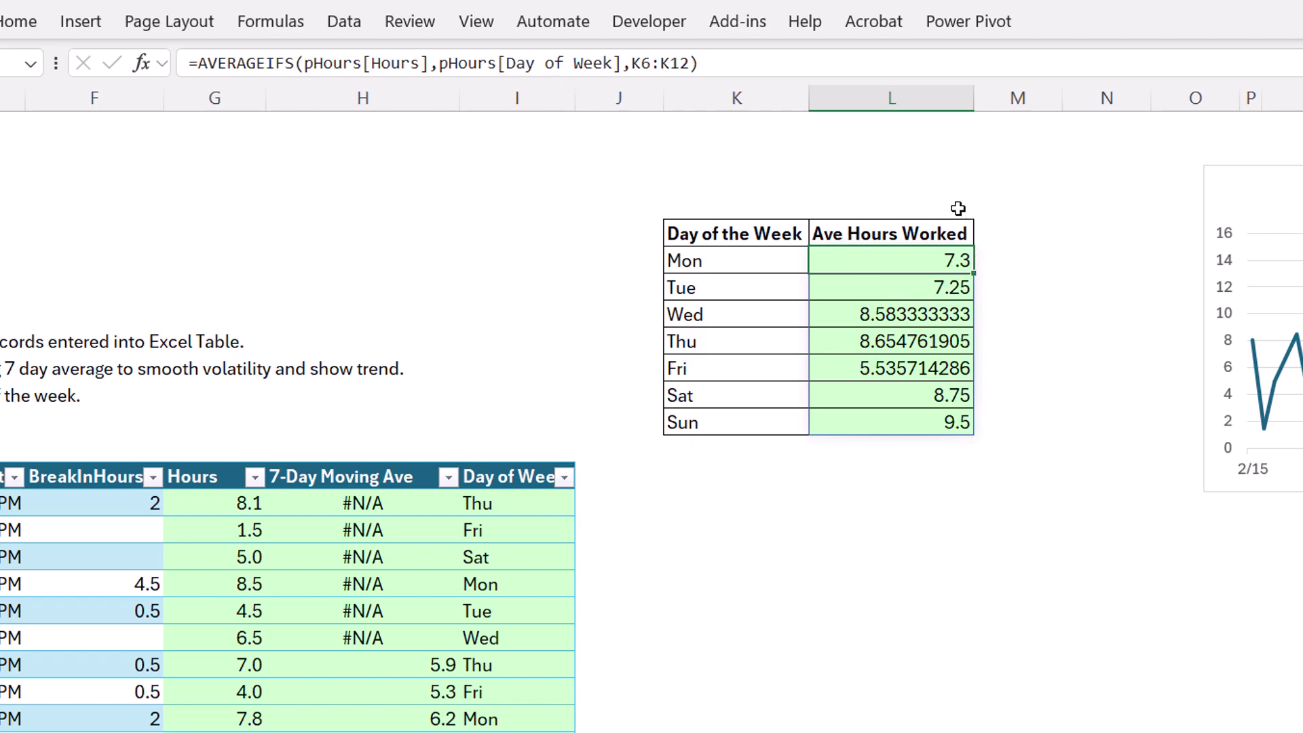
Check the spilled cells below the AVERAGEIFS formula and format the Ave Hours Worked values to one decimal place
click(867, 287)
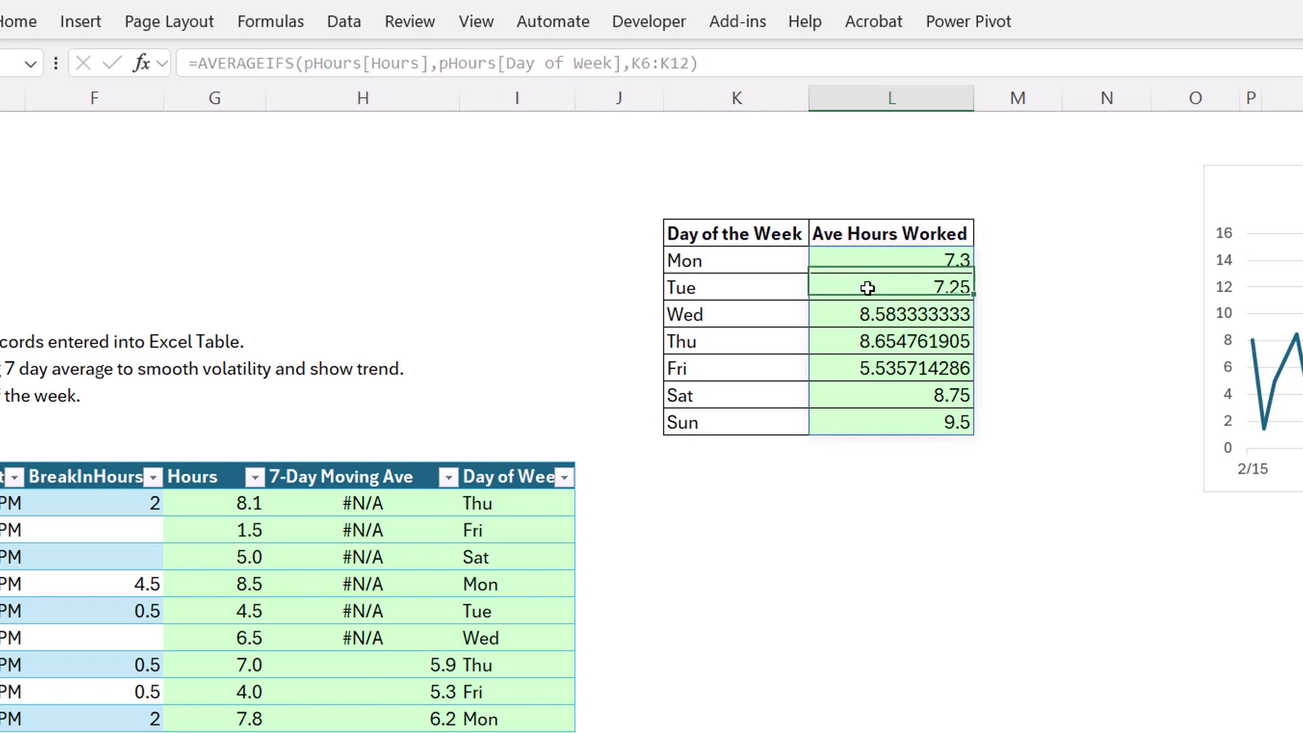
click(879, 314)
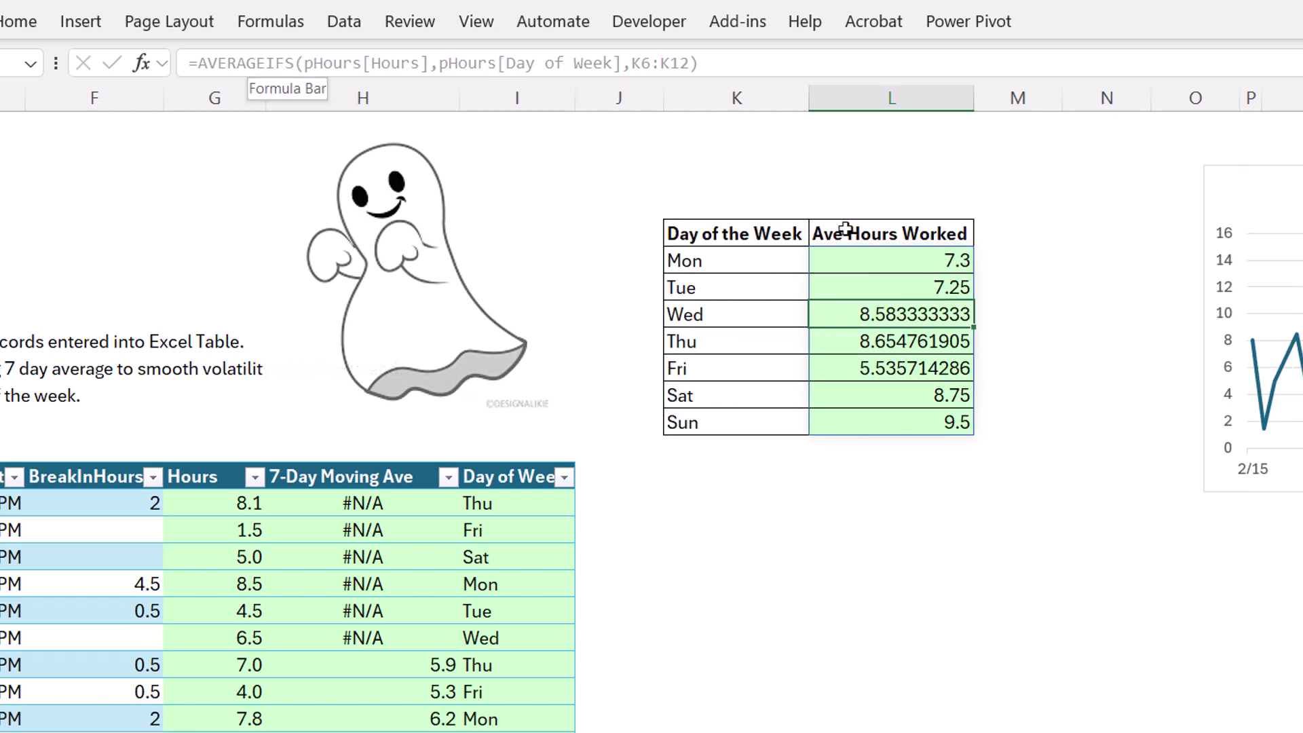
drag(871, 264, 894, 416)
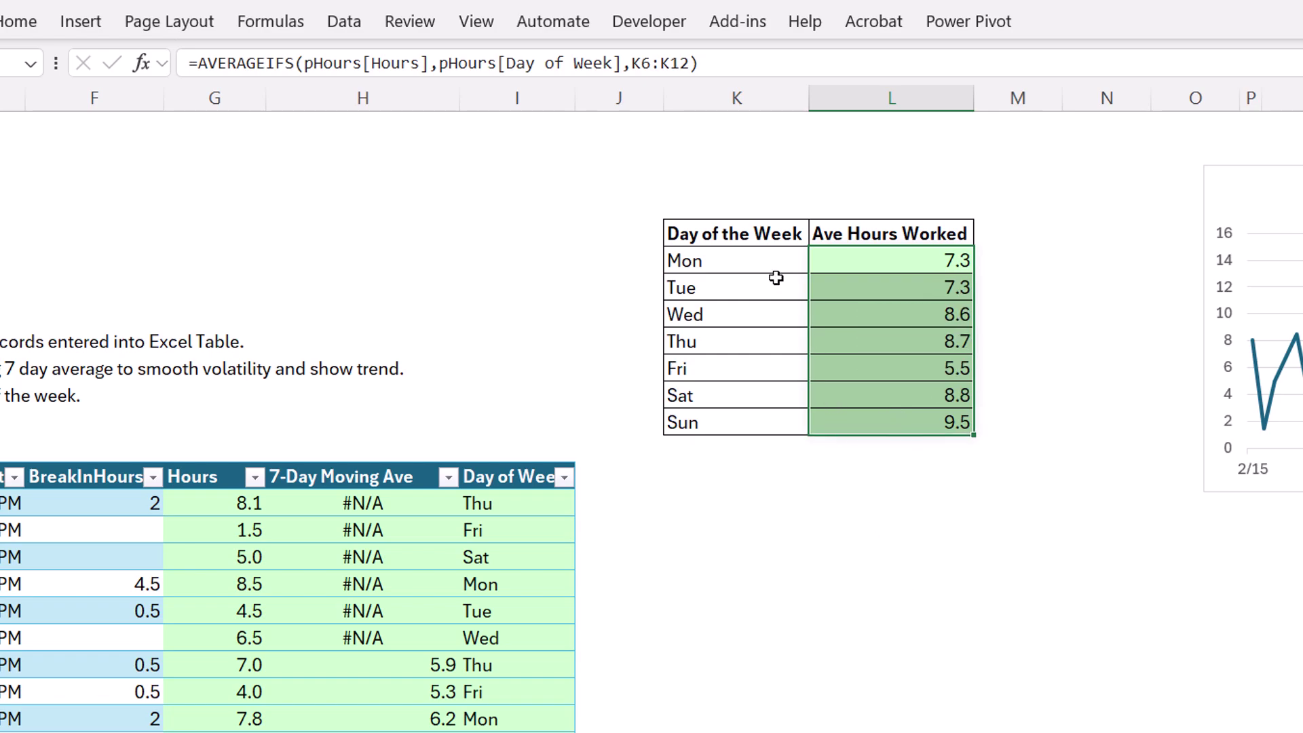
Insert a 2-D clustered column chart from the Day of the Week and Ave Hours Worked report
click(773, 270)
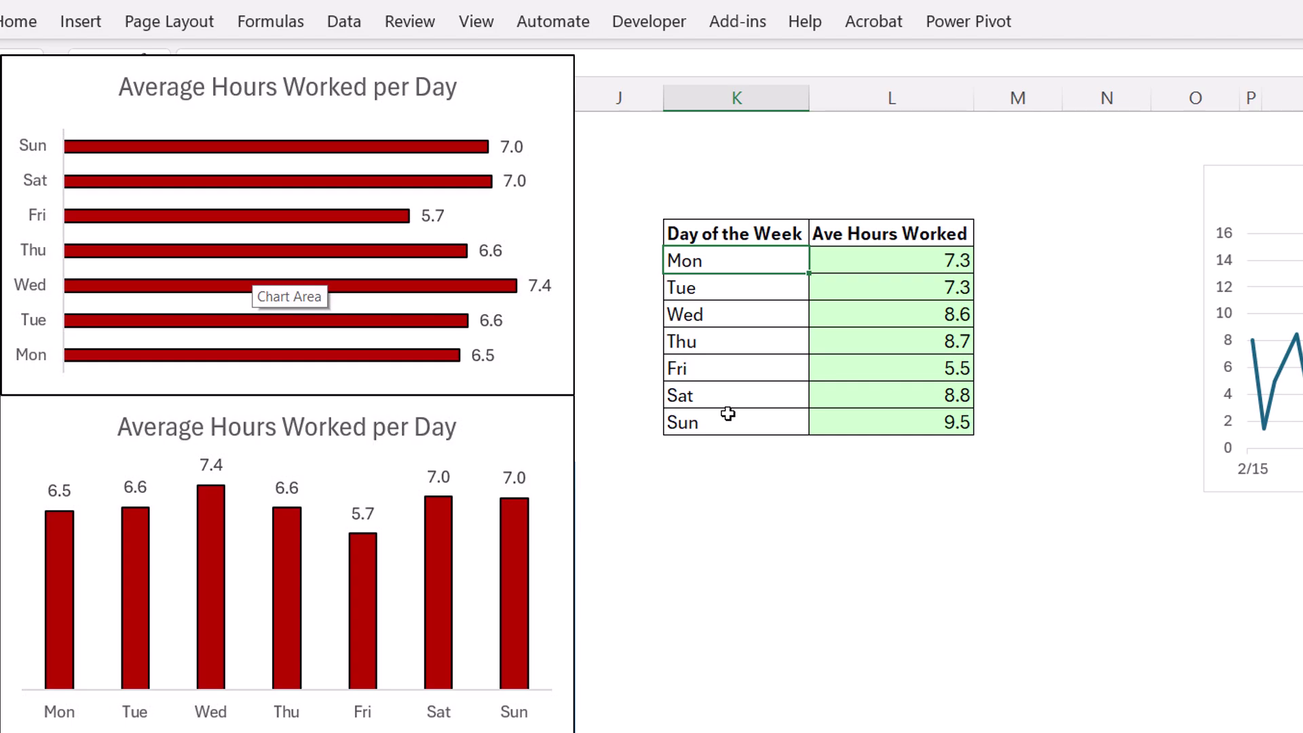
click(81, 21)
click(657, 59)
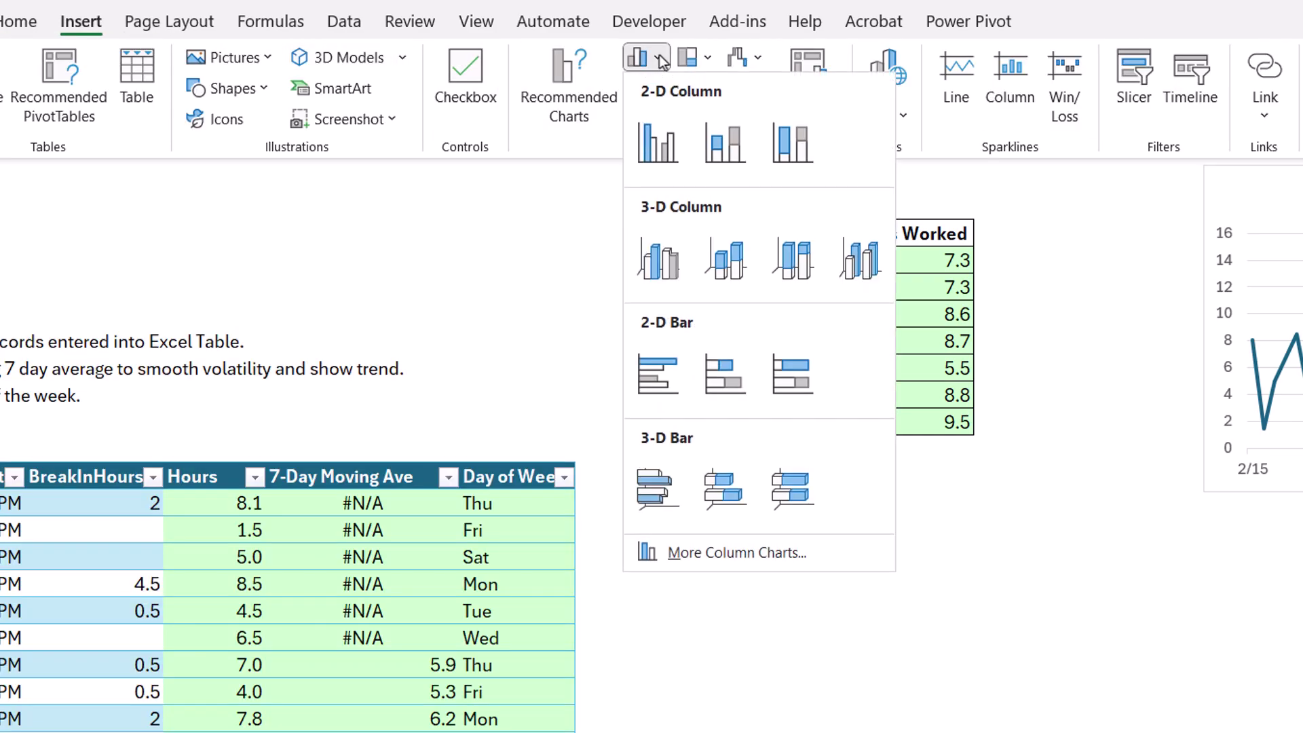
click(661, 148)
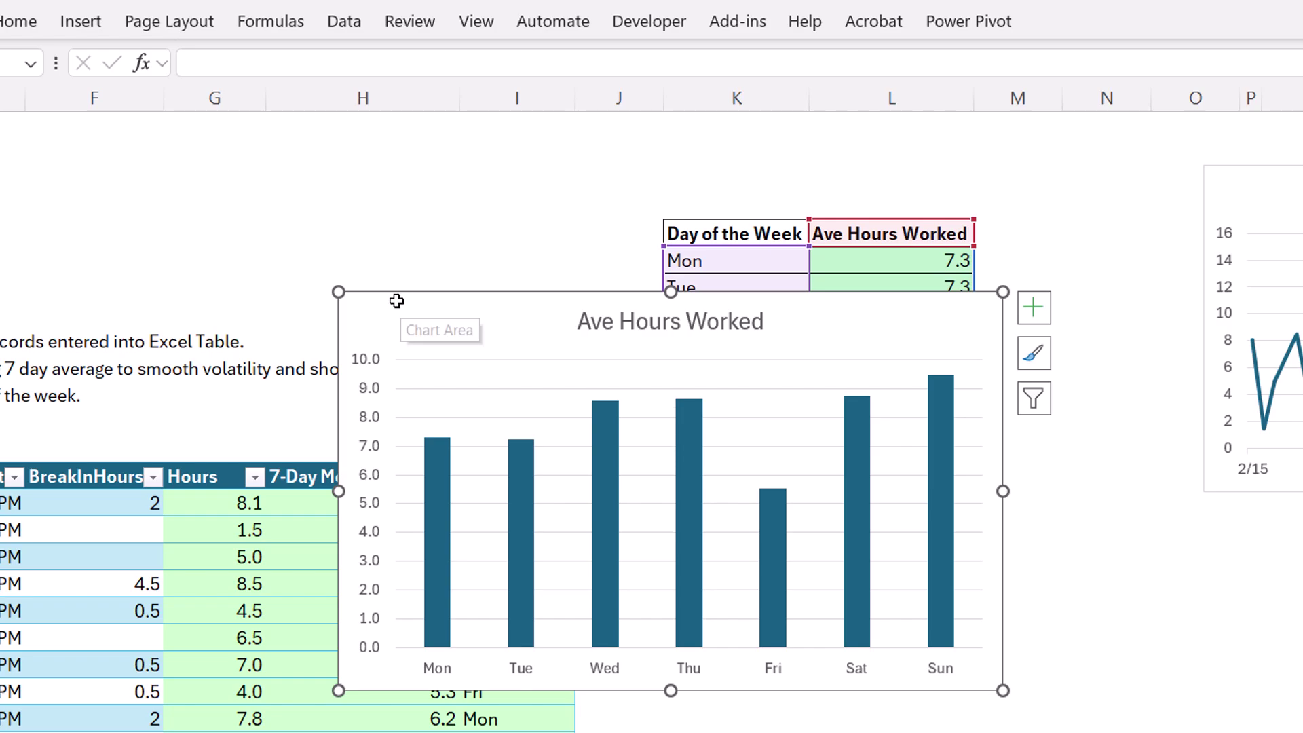
Move the new column chart clear of the weekday report and link its title to cell C4, Average Hours Worked per Day
drag(396, 294, 425, 223)
click(675, 241)
text(=)
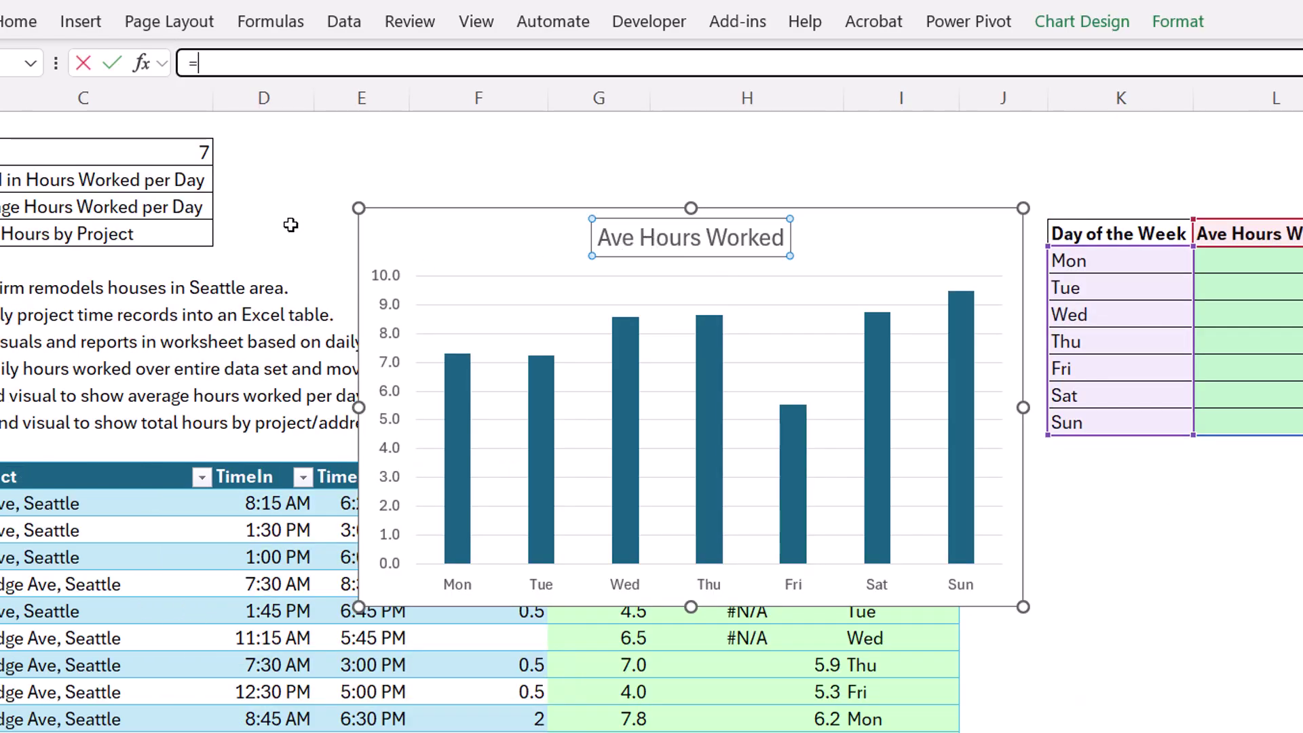
click(95, 210)
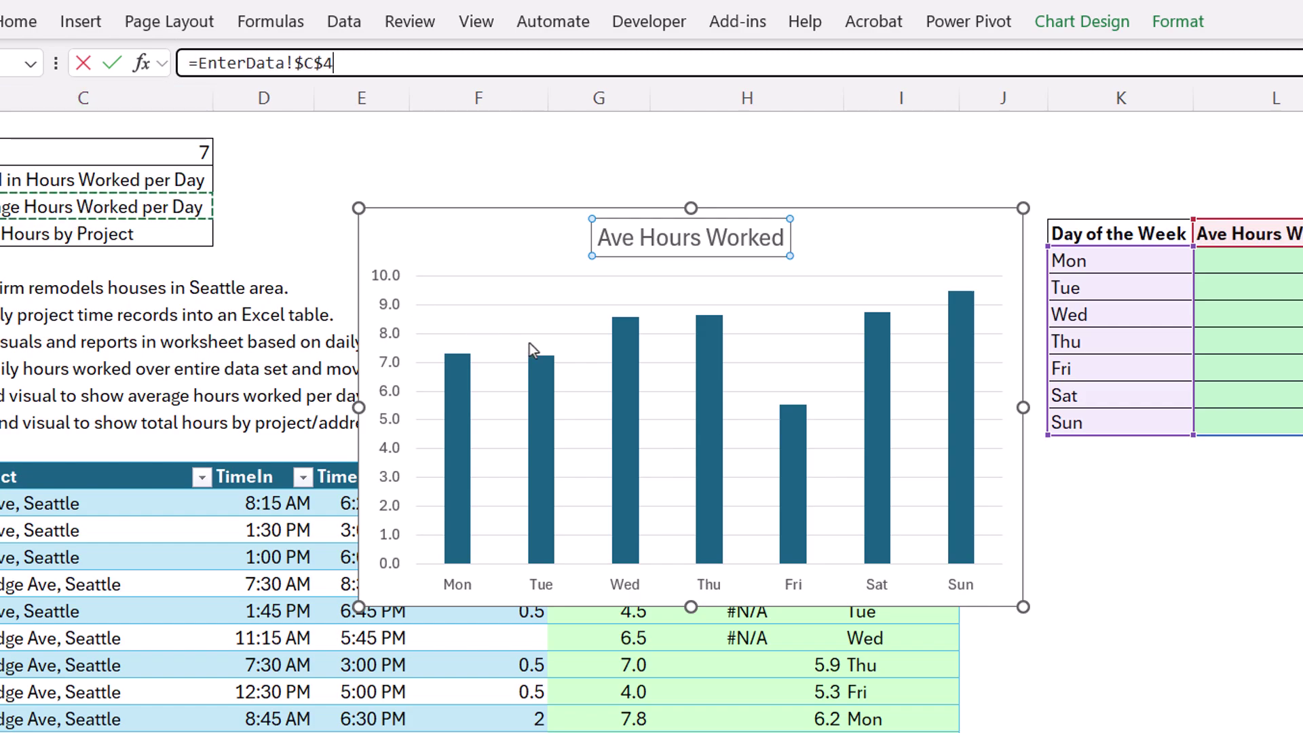
key(Return)
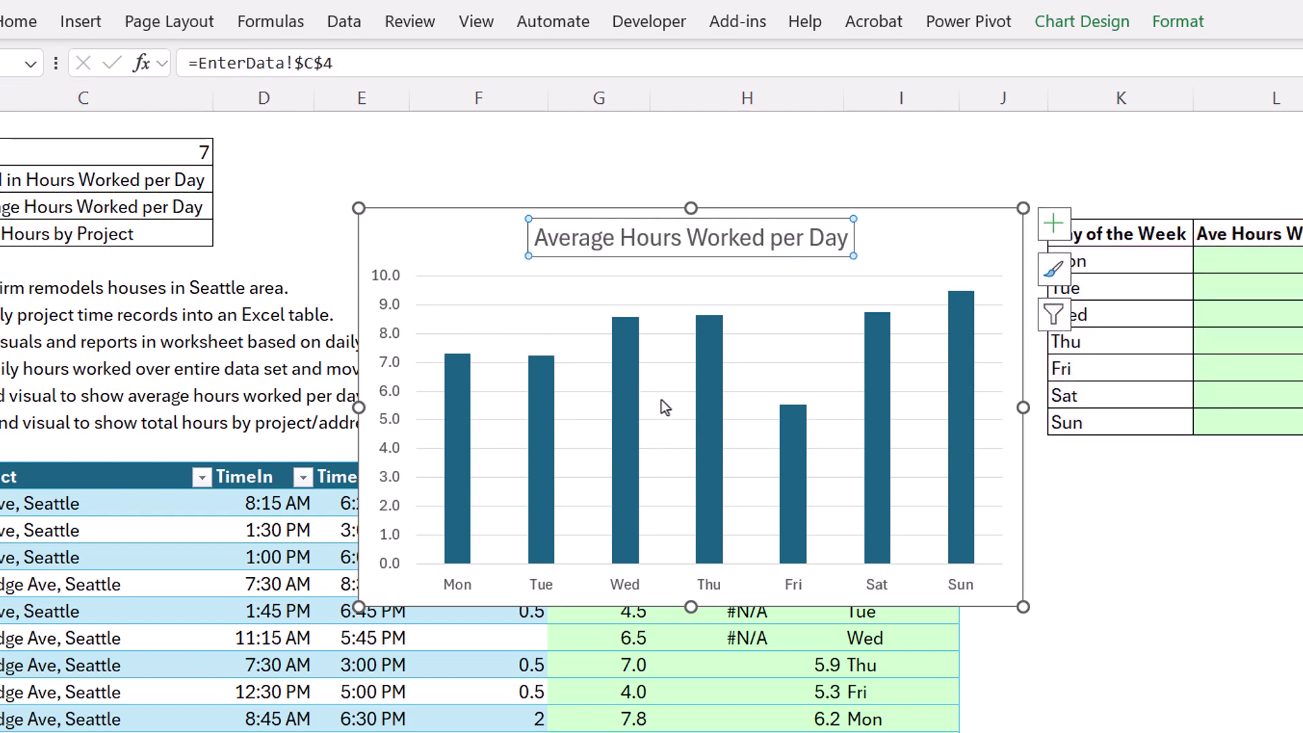
Remove the vertical axis from the Average Hours Worked per Day chart and add data labels to the columns
click(385, 312)
key(Delete)
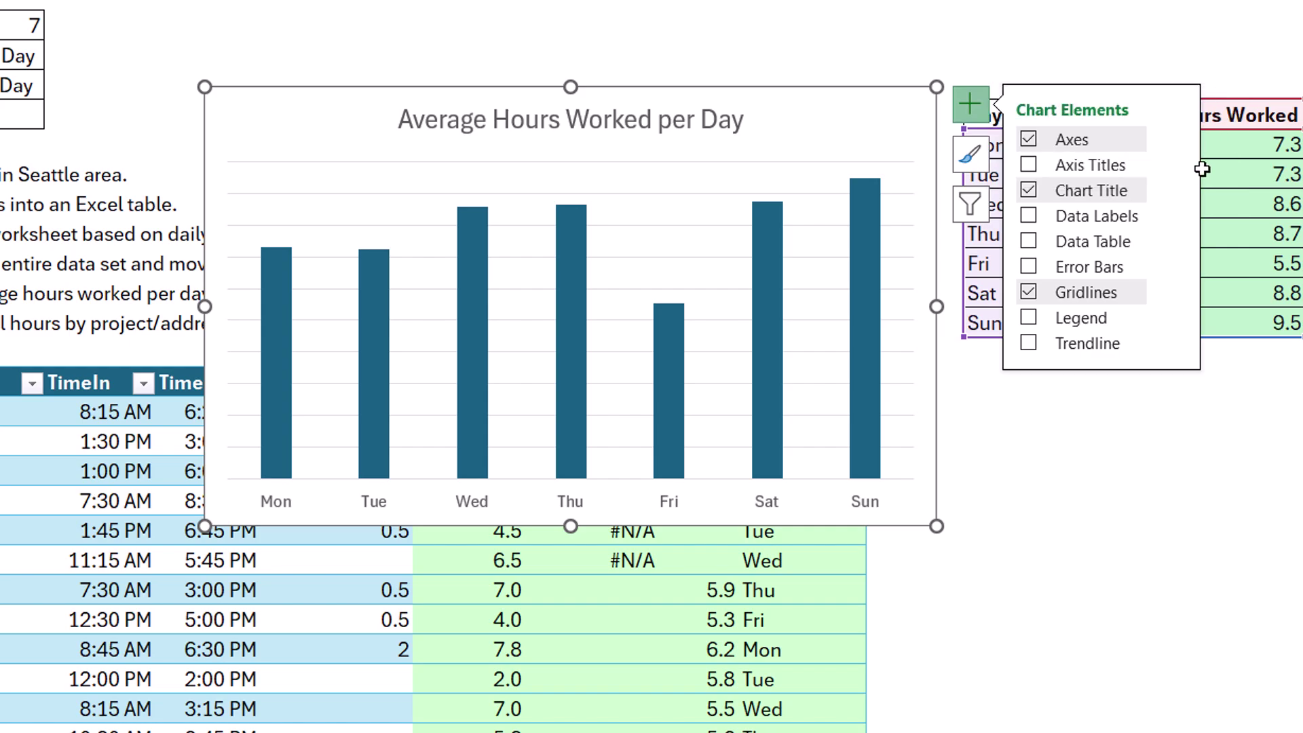
click(1029, 218)
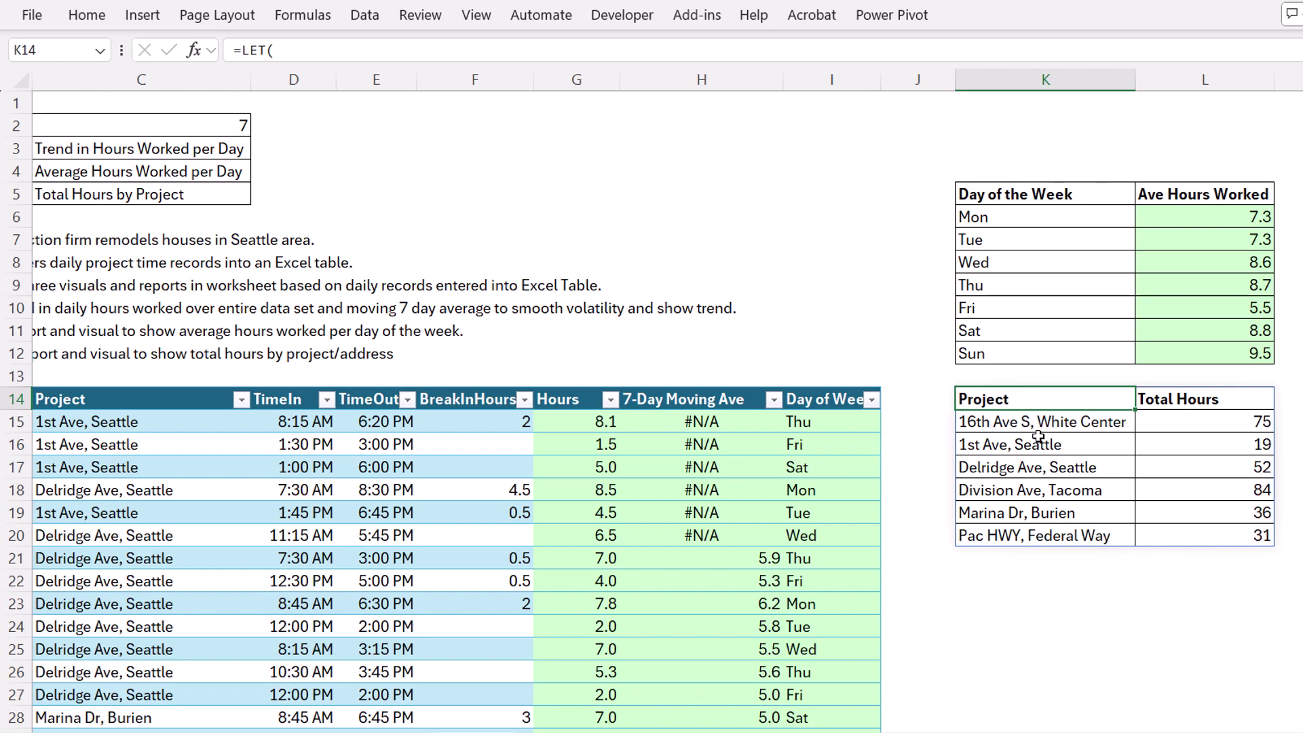
Enter =SORT(UNIQUE(pHours[Project])) in cell K14 to list the unique projects alphabetically
drag(1039, 732, 1015, 732)
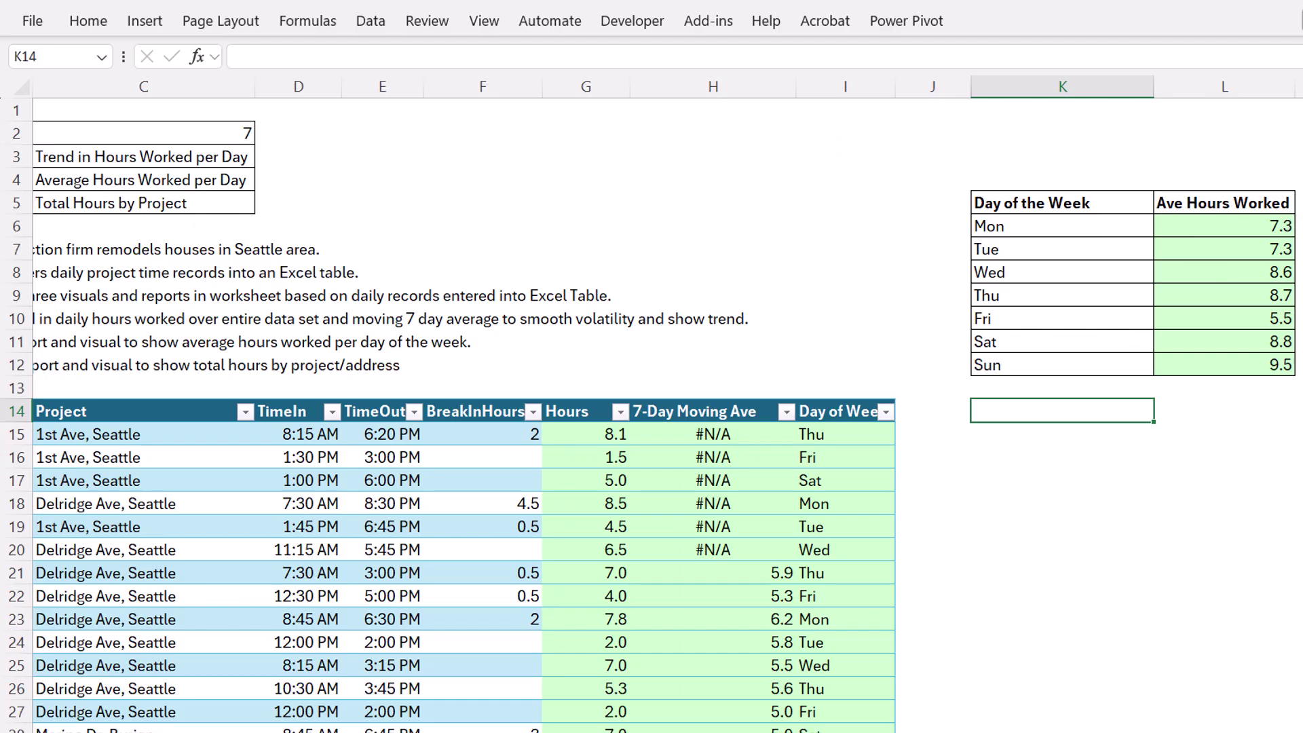
text(=sor)
key(Tab)
text(un)
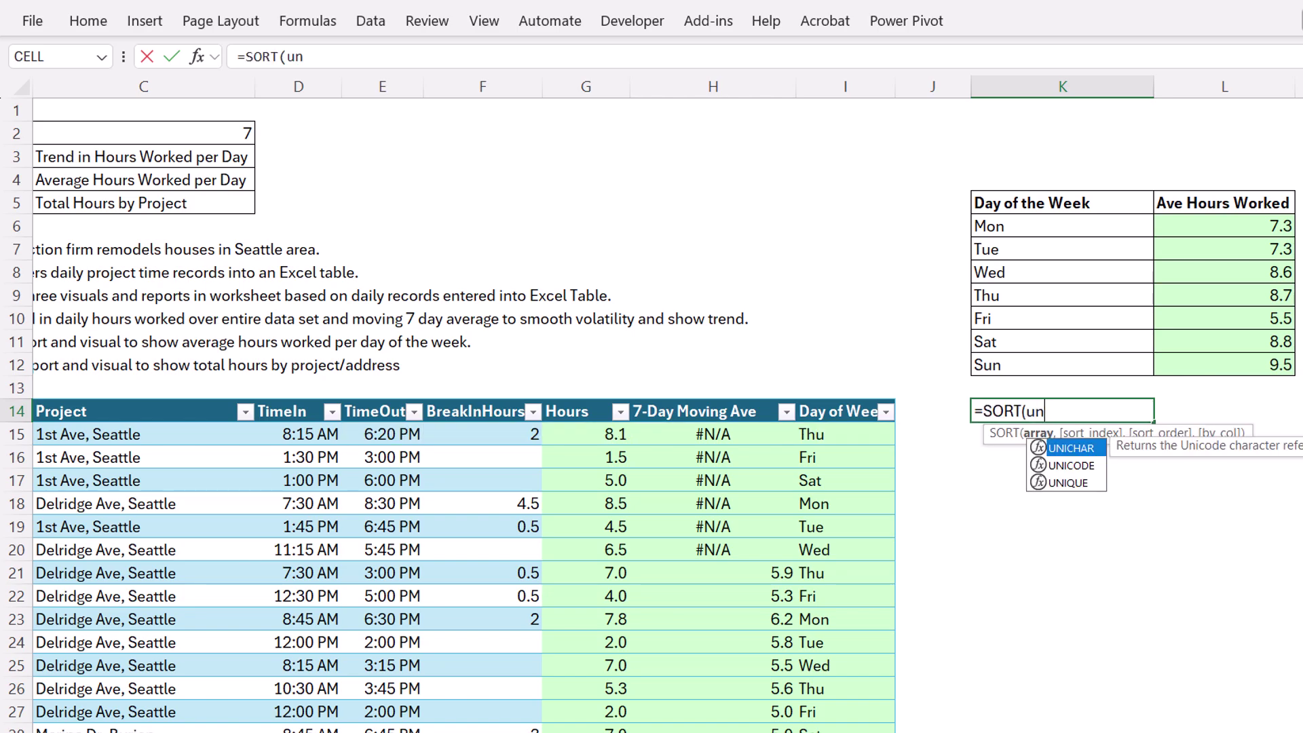
text(iq)
key(Tab)
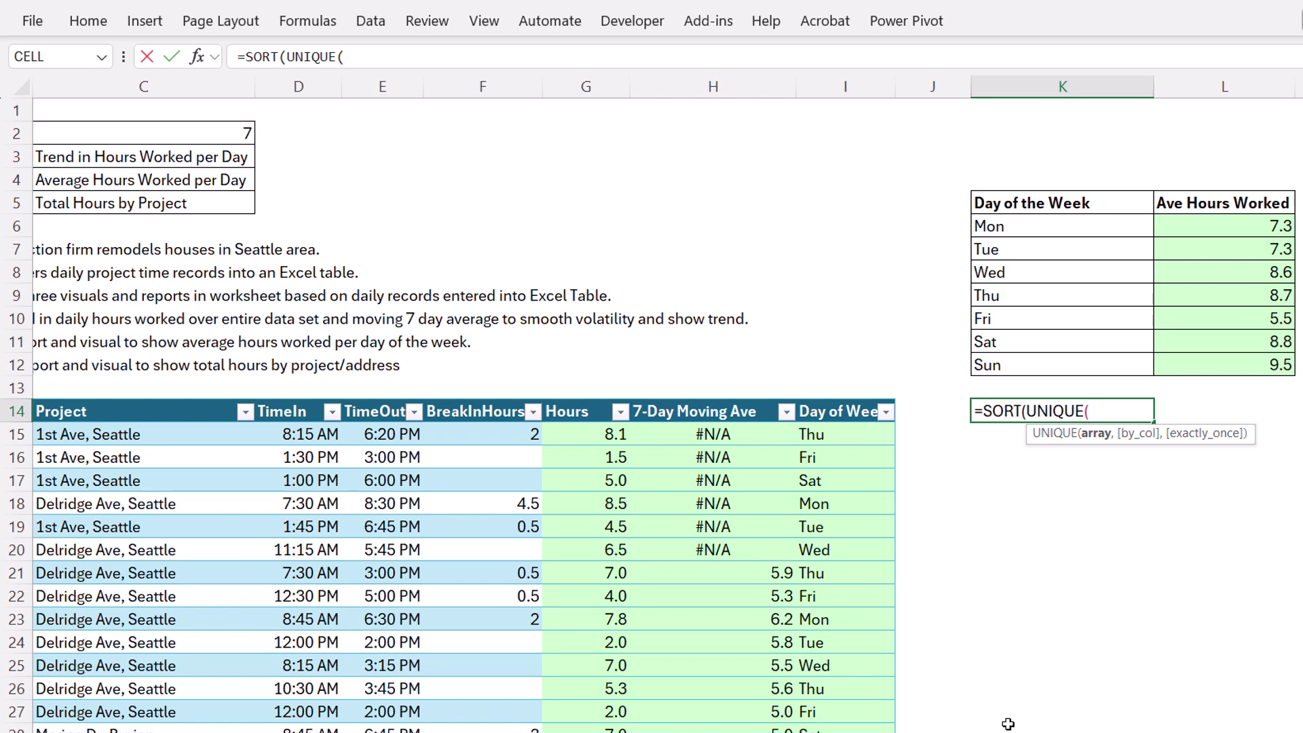
click(137, 402)
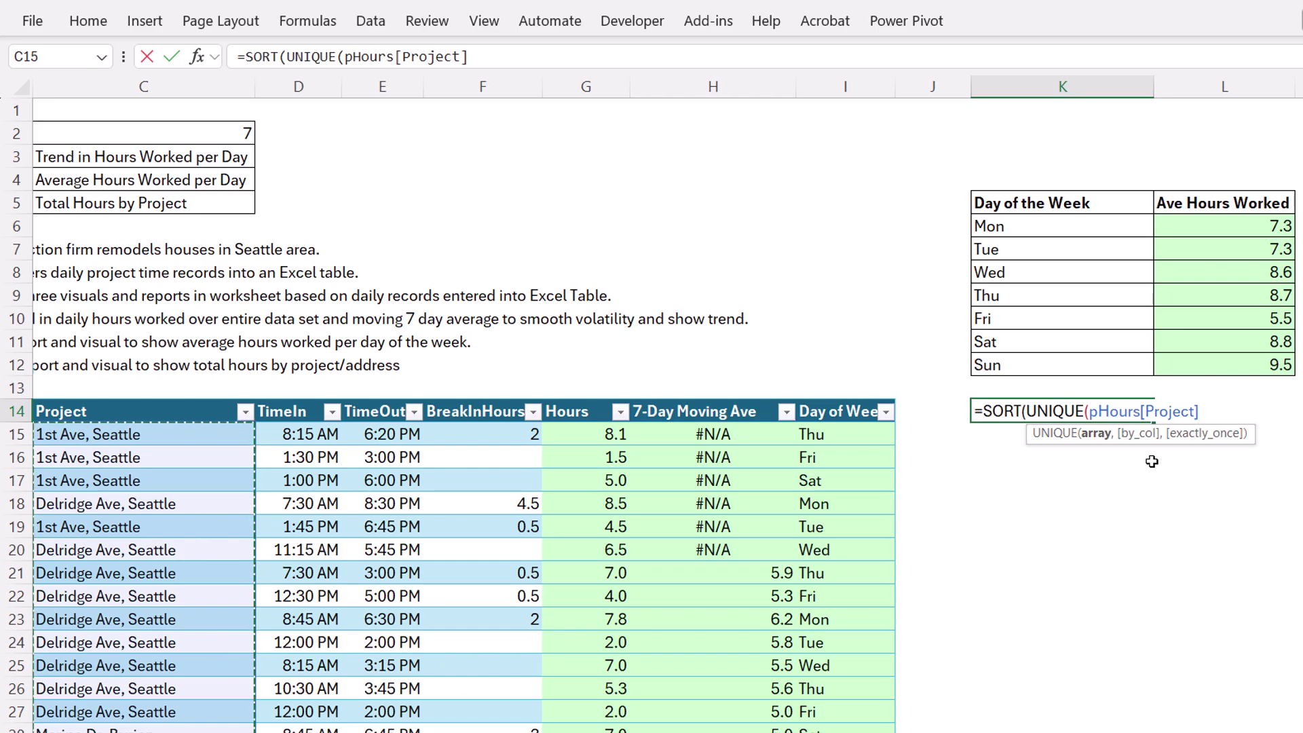
text()))
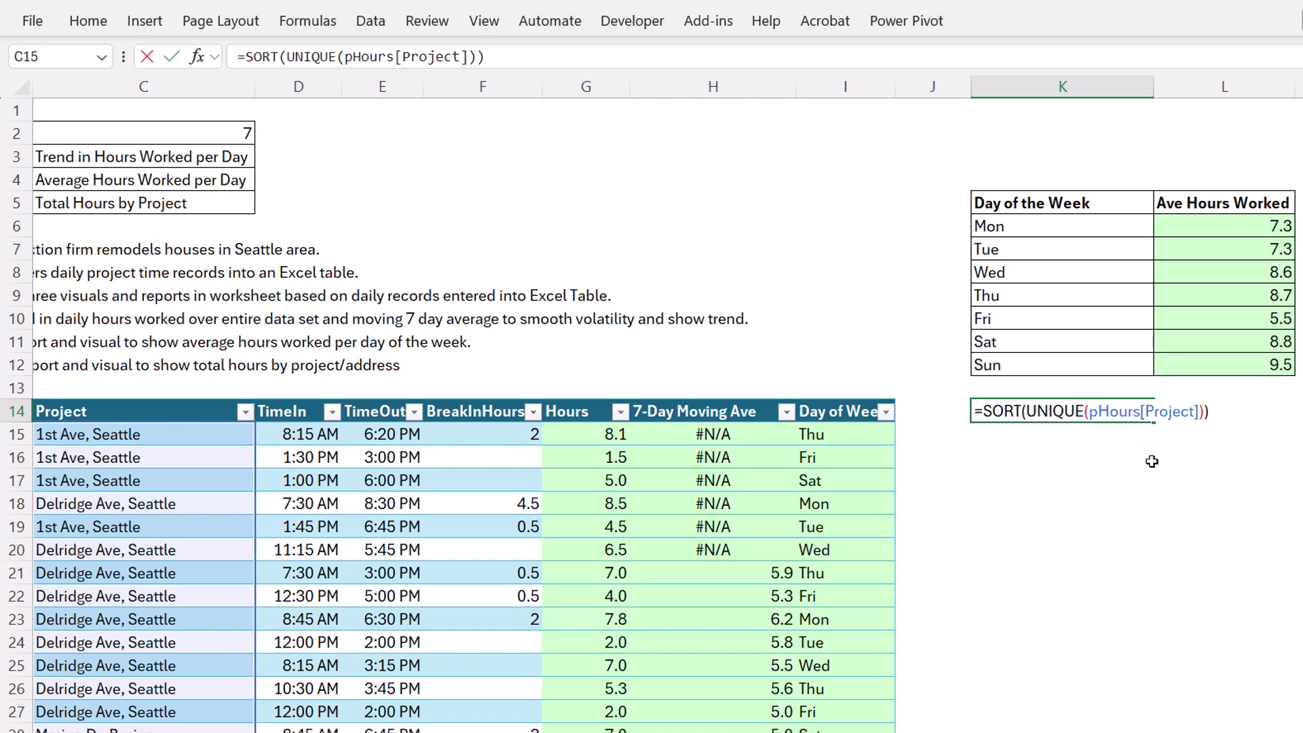
key(ctrl+Return)
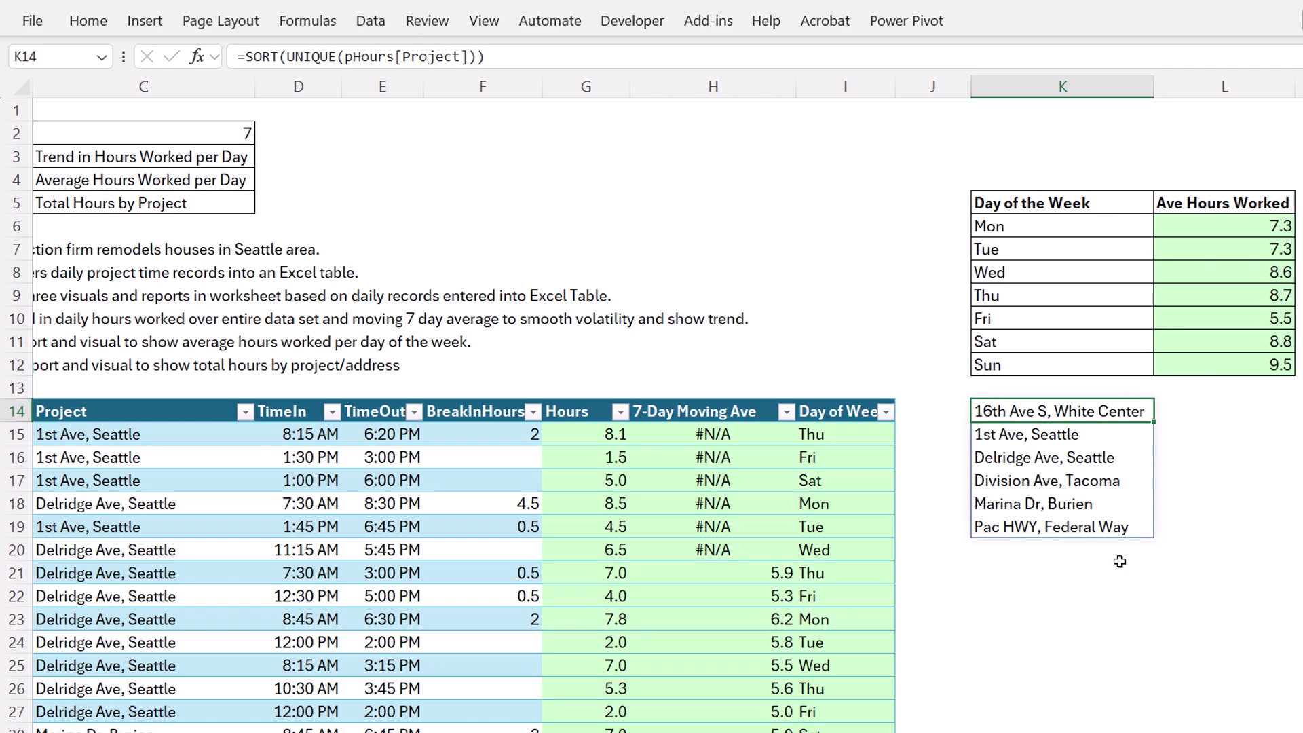
Wrap the K14 formula in LET and, on a new line, assign the SORT(UNIQUE()) list to the variable UniqueProductLits
key(F2)
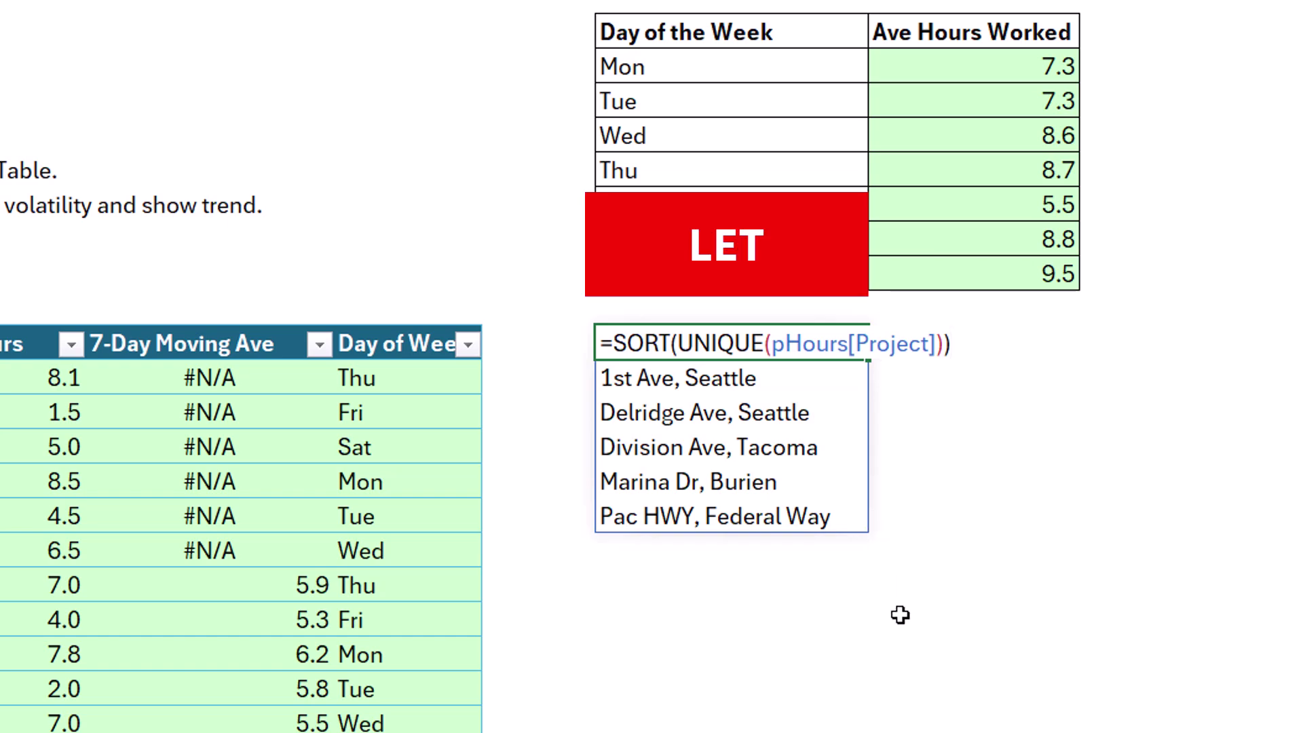
key(Home)
key(Right)
text(LET()
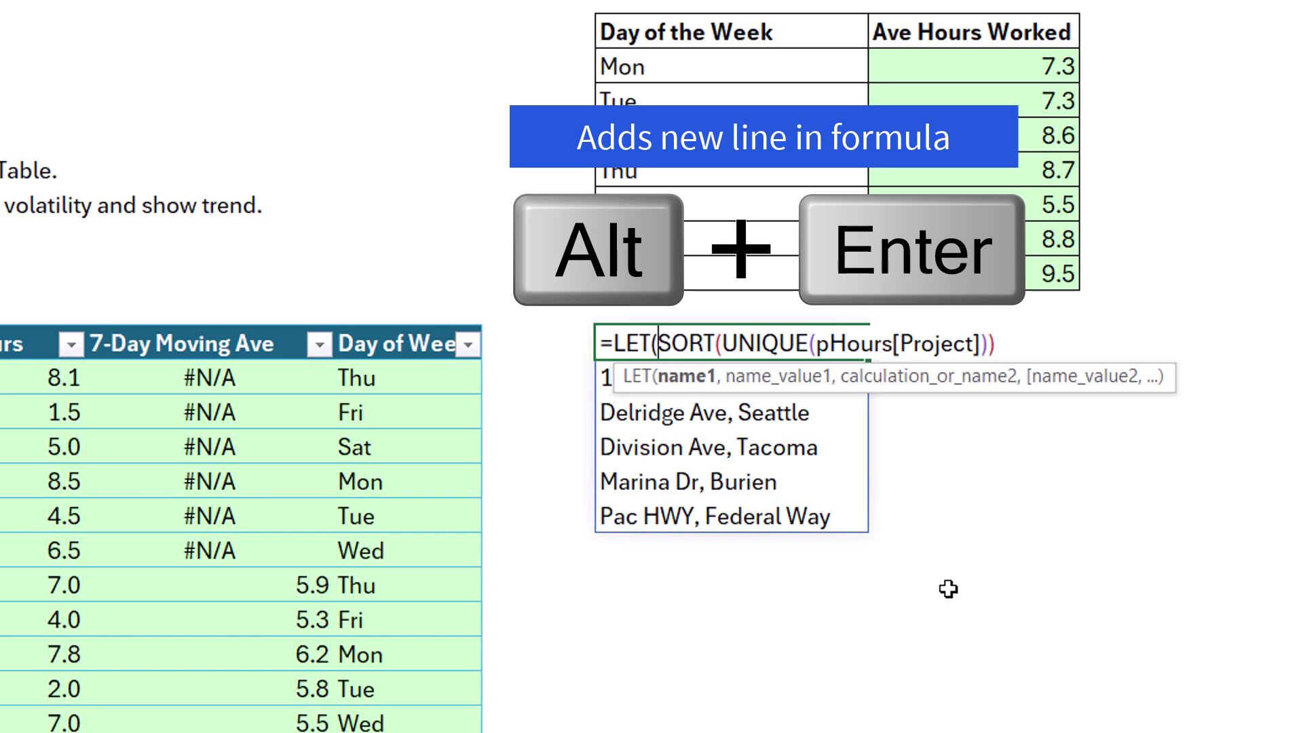
key(alt+Return)
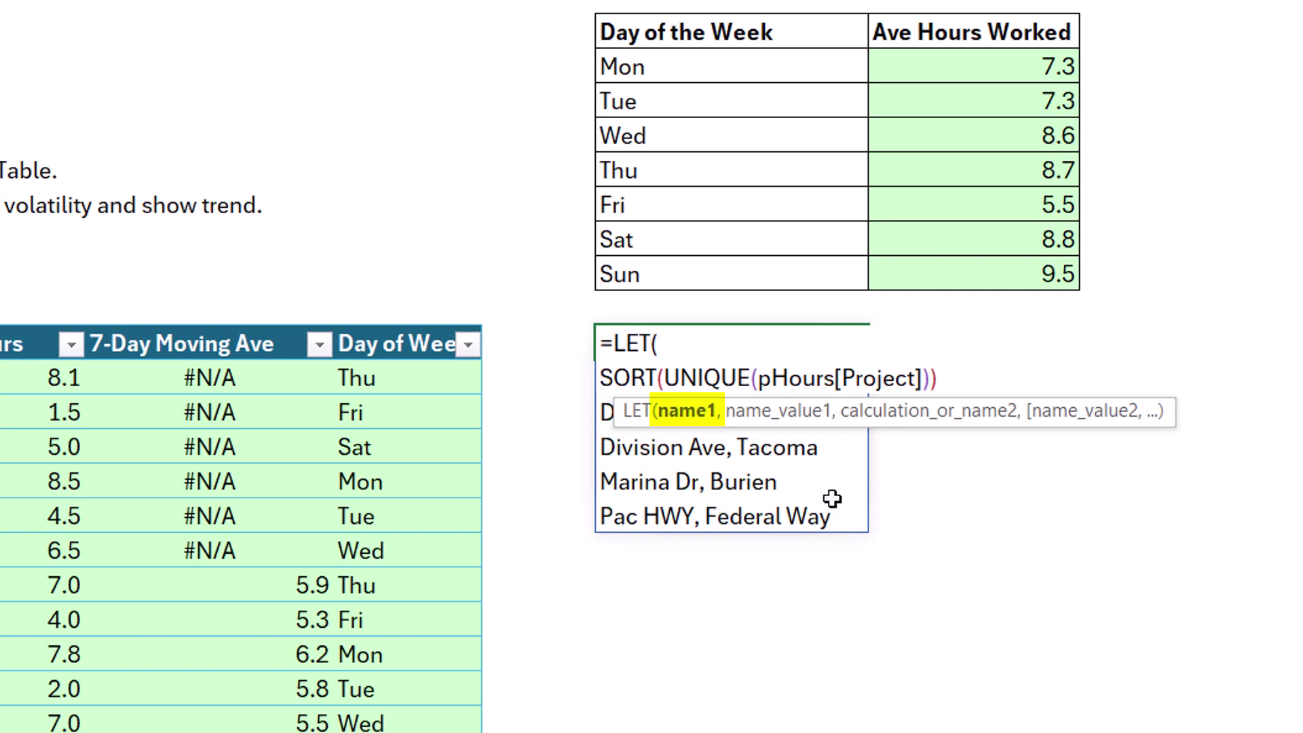
text(UniqueProductLit)
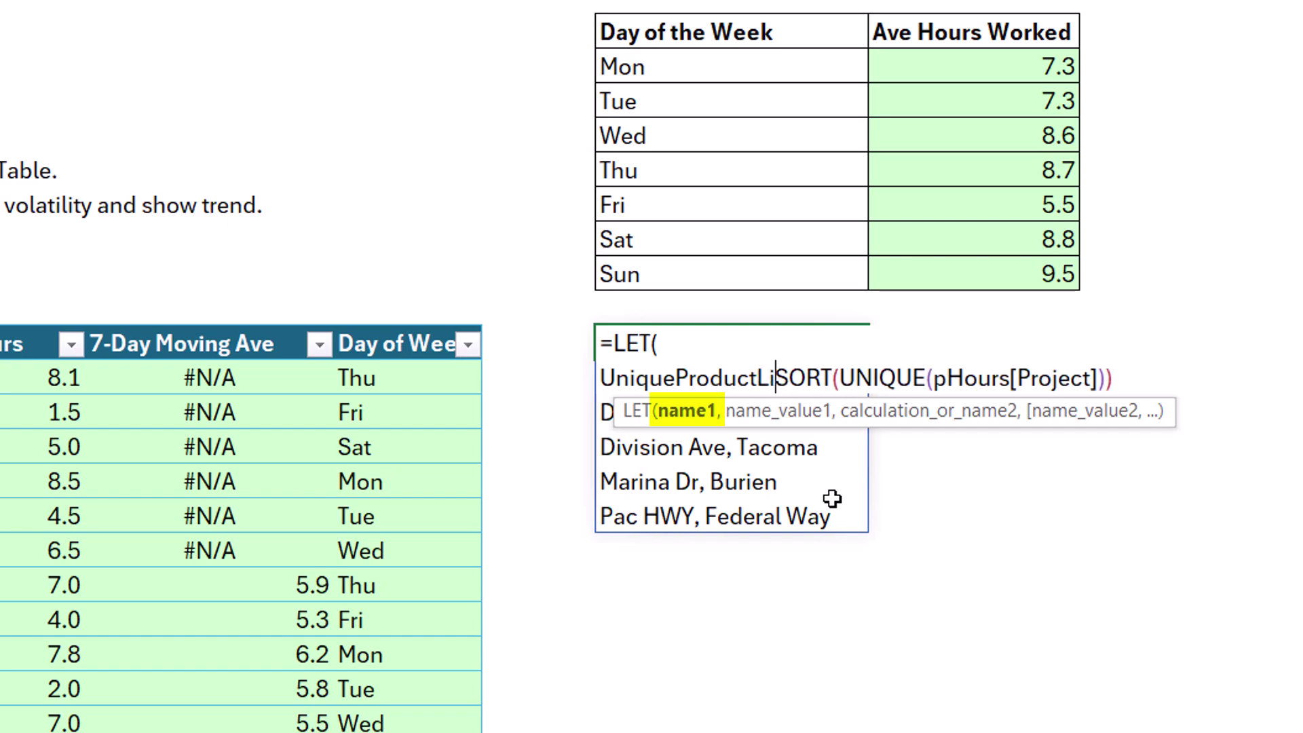
text(s)
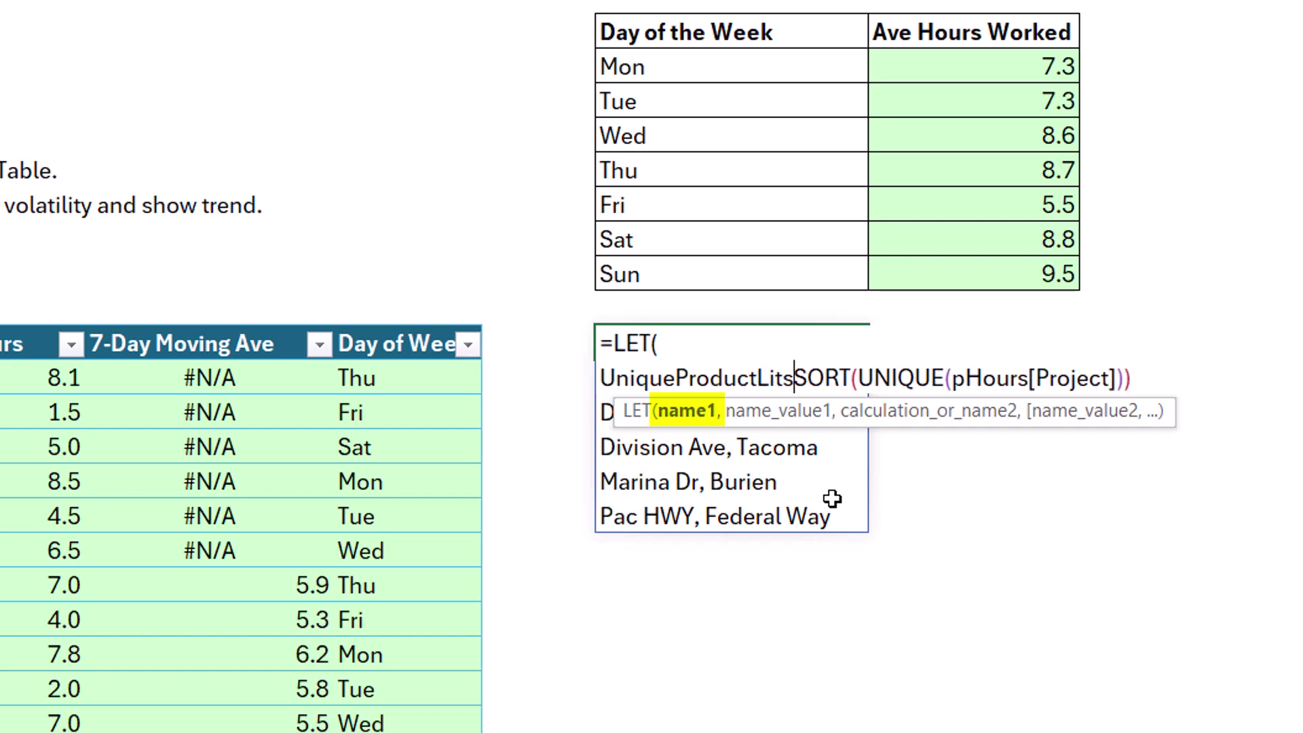
text(,)
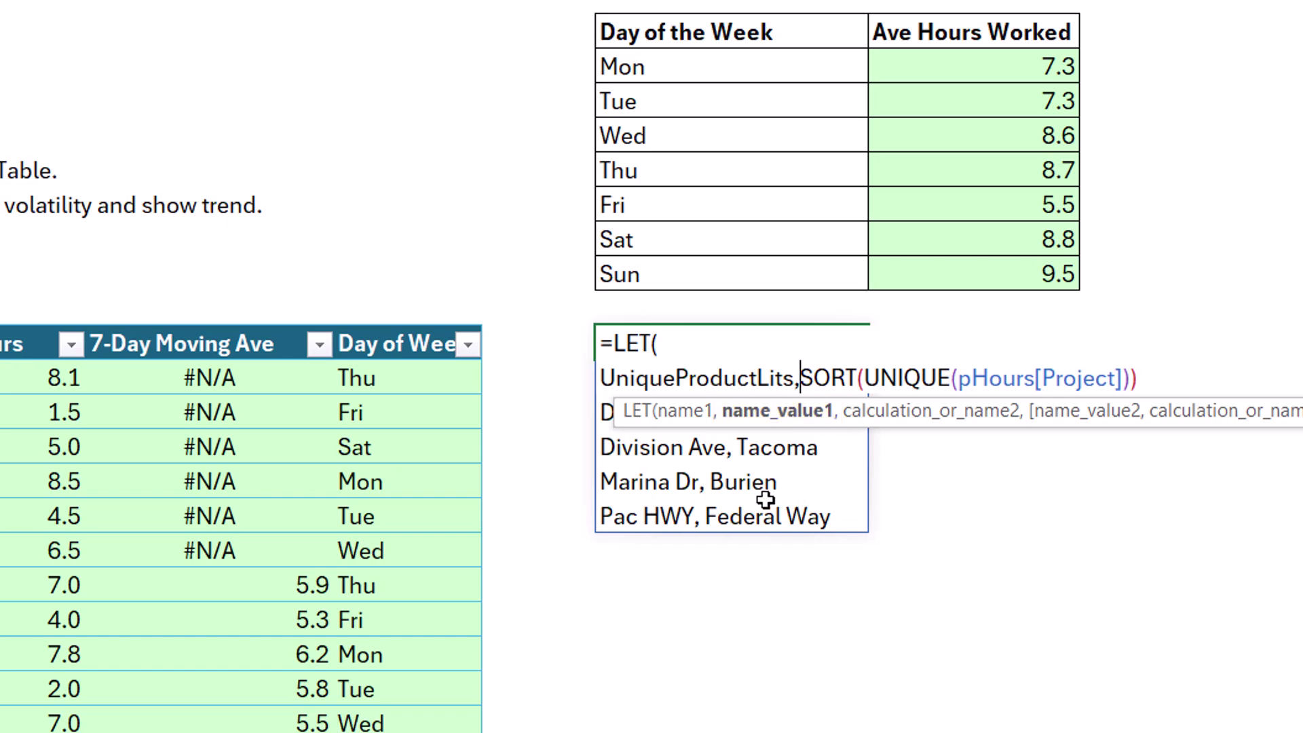
Shorten the LET variable name to up and end its SORT(UNIQUE()) definition with a comma and a new line
key(Left)
key(BackSpace)
key(BackSpace)
key(BackSpace)
key(BackSpace)
key(BackSpace)
key(BackSpace)
key(BackSpace)
key(BackSpace)
key(BackSpace)
key(BackSpace)
key(BackSpace)
key(BackSpace)
key(BackSpace)
key(BackSpace)
key(BackSpace)
key(BackSpace)
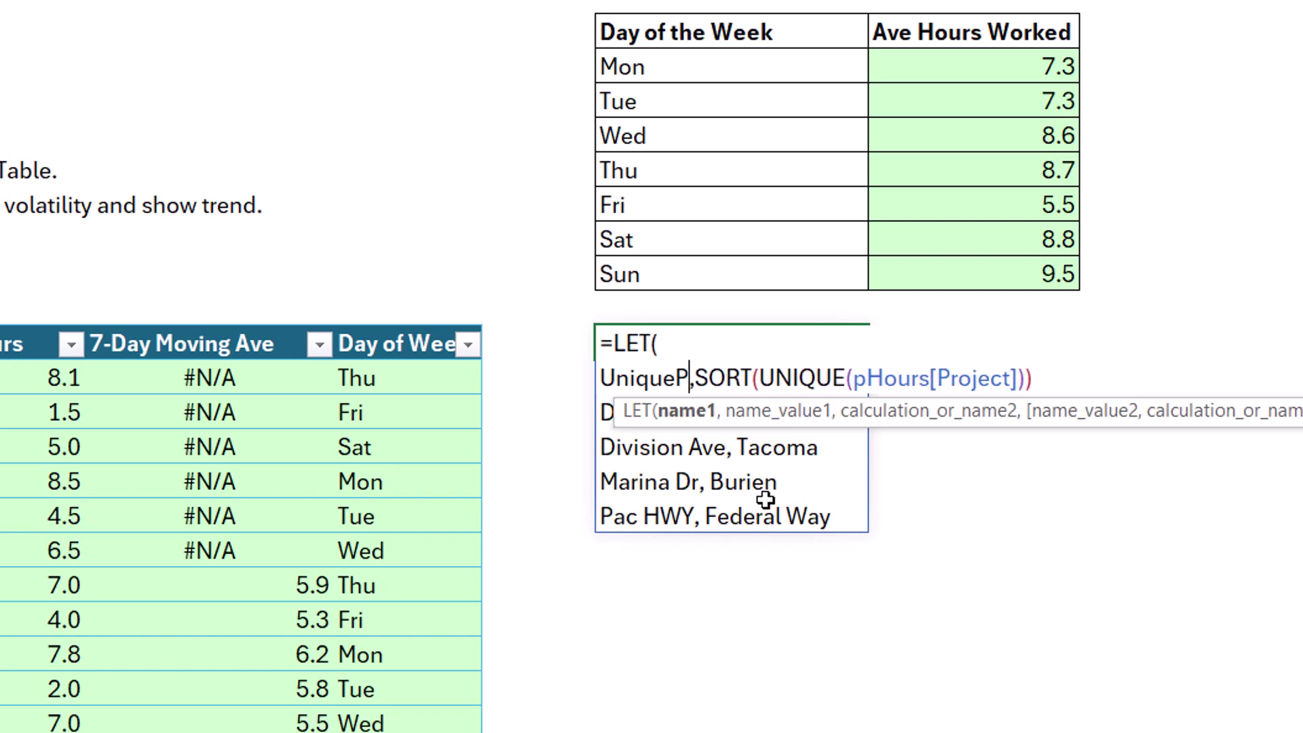
key(BackSpace)
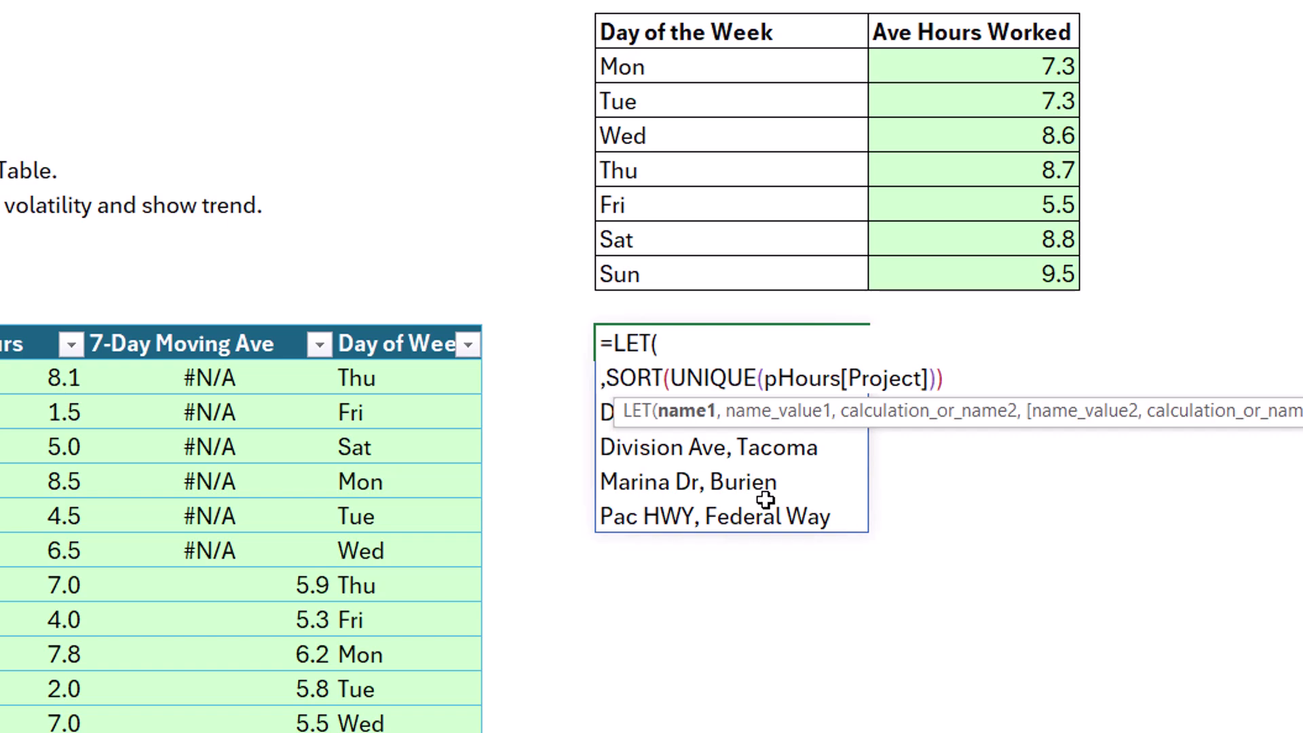
text(up)
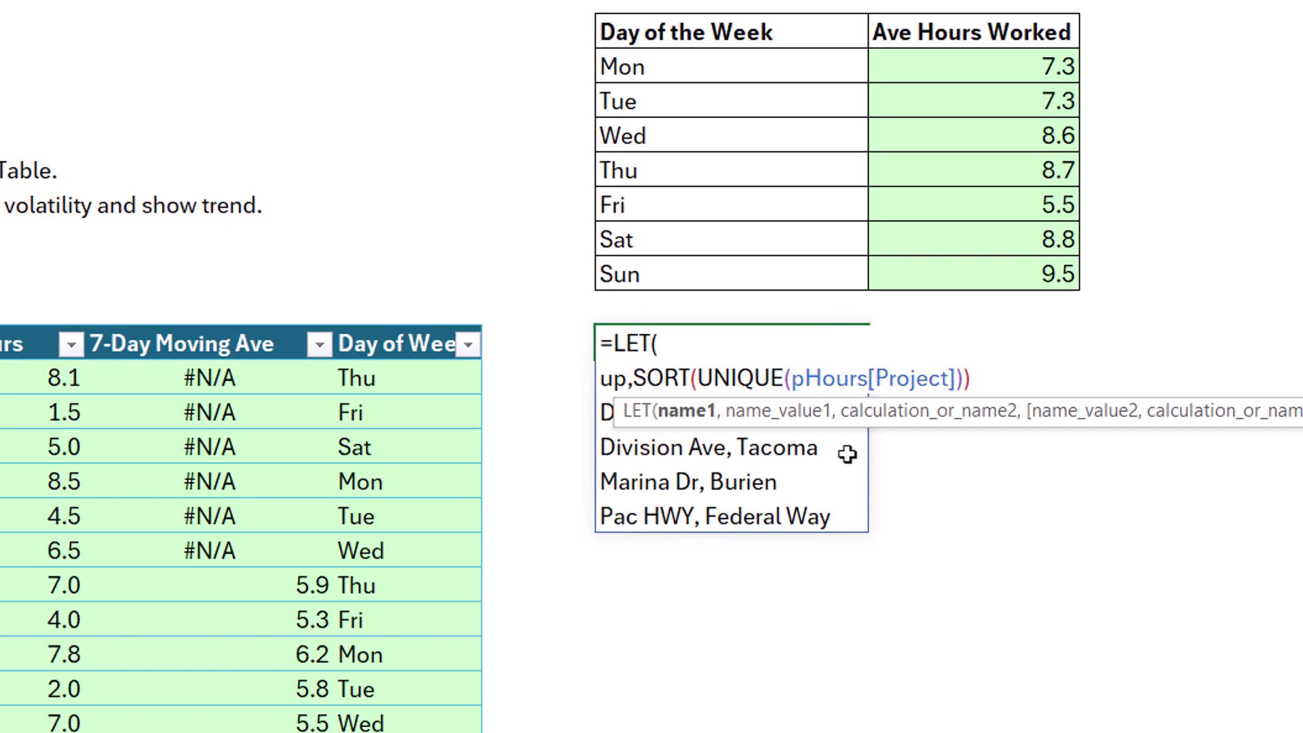
click(990, 380)
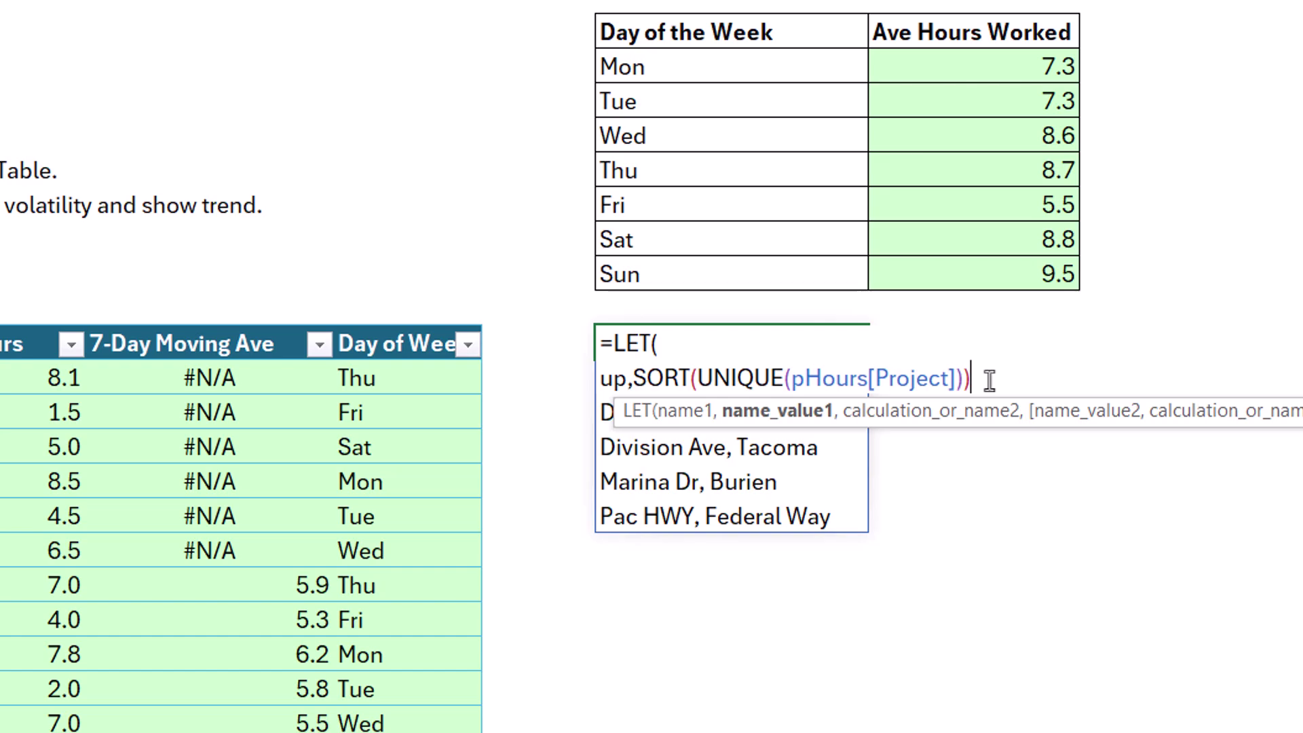
text(,)
key(alt+Return)
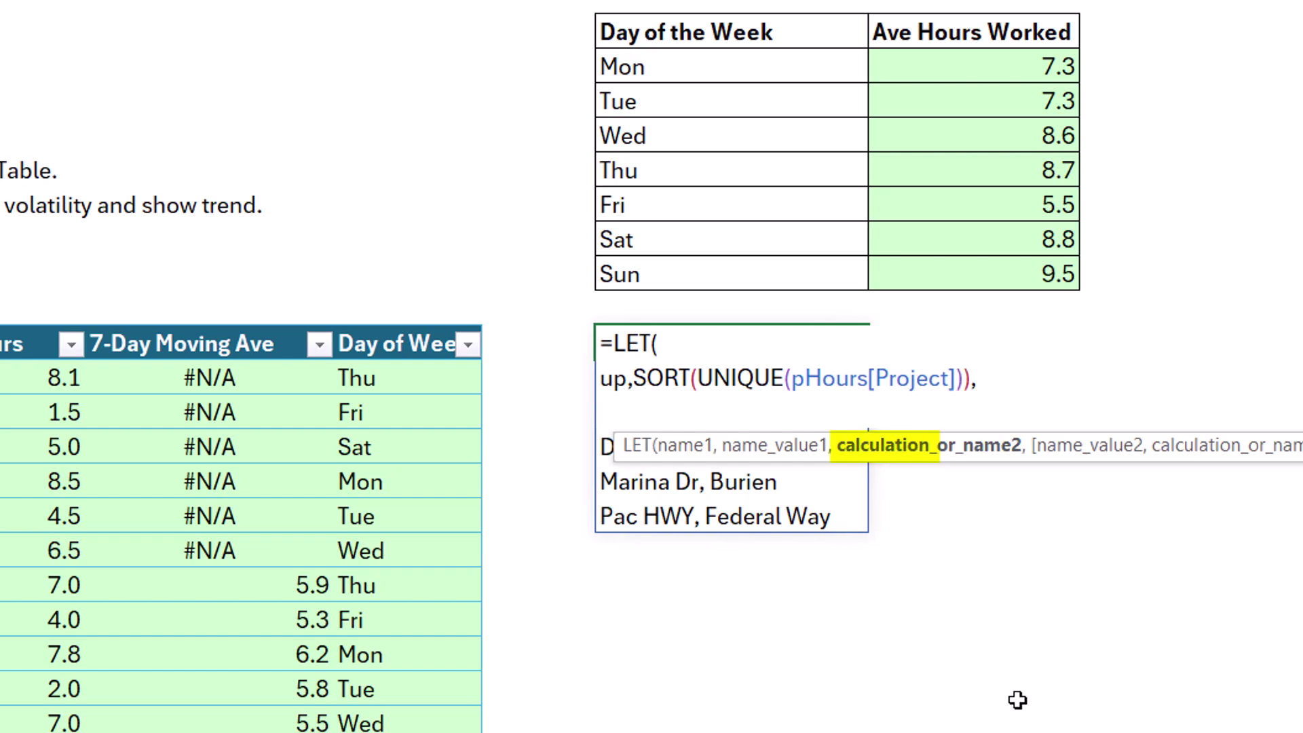
Test the LET formula with up as its final calculation, and reopen it to remove that argument
text(up)
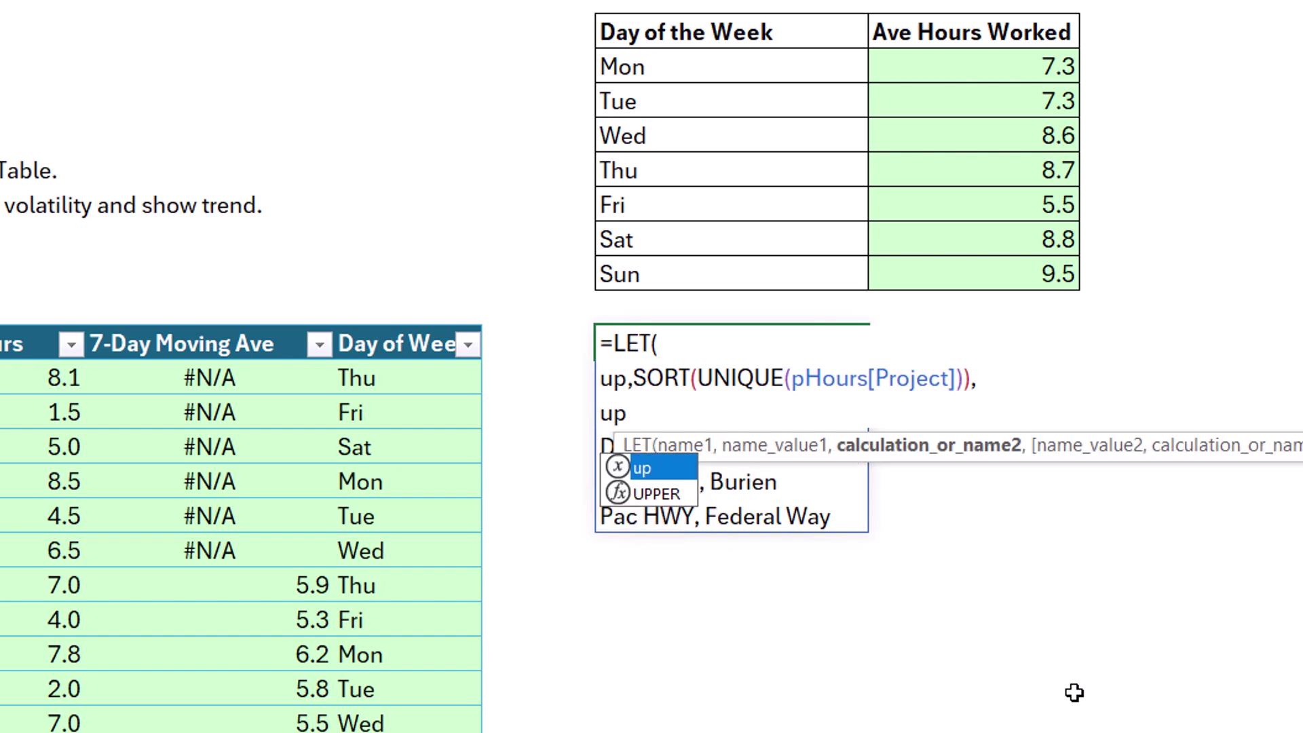
text())
key(ctrl+Return)
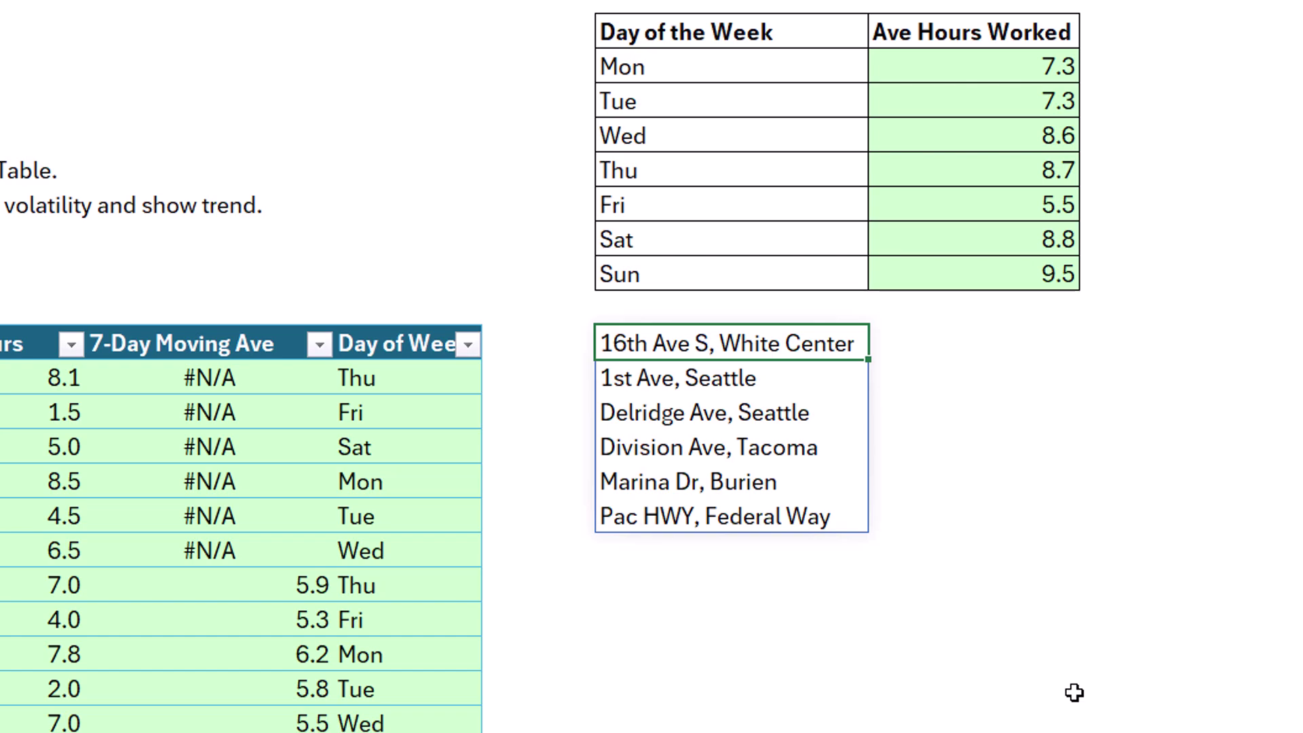
key(F2)
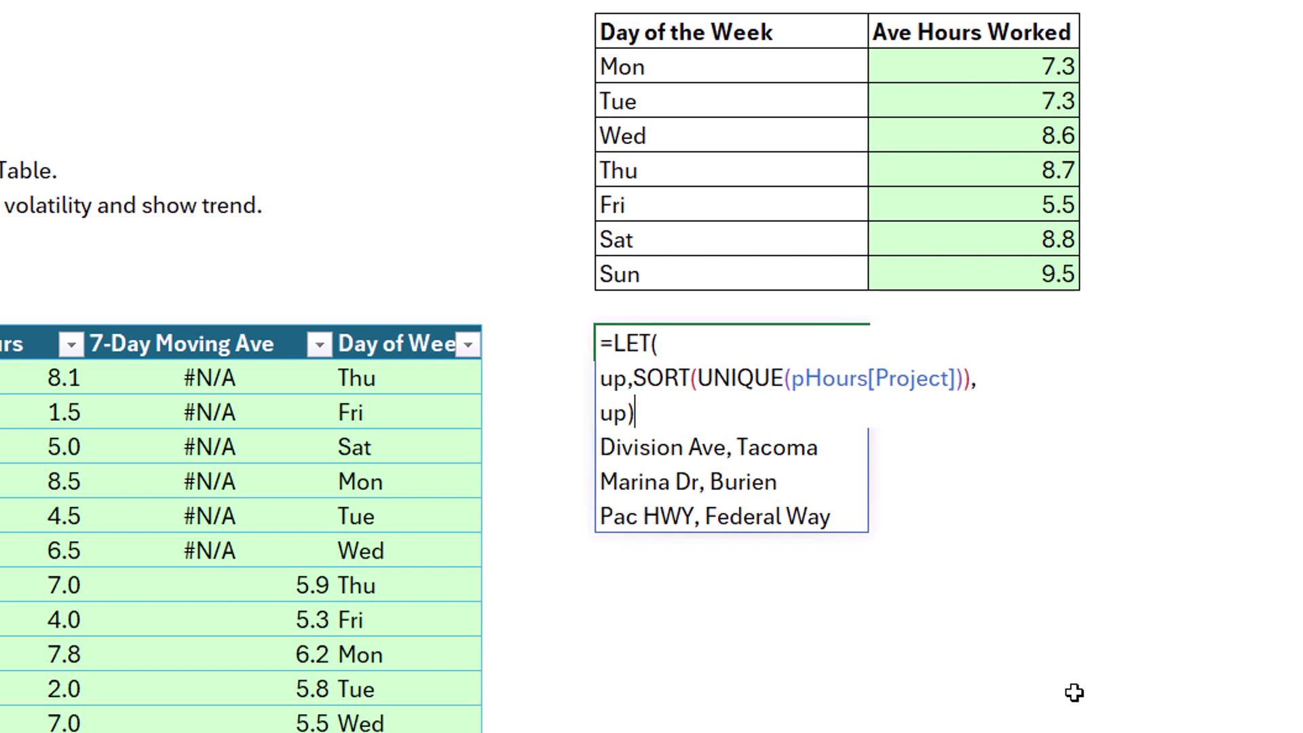
key(BackSpace)
key(BackSpace)
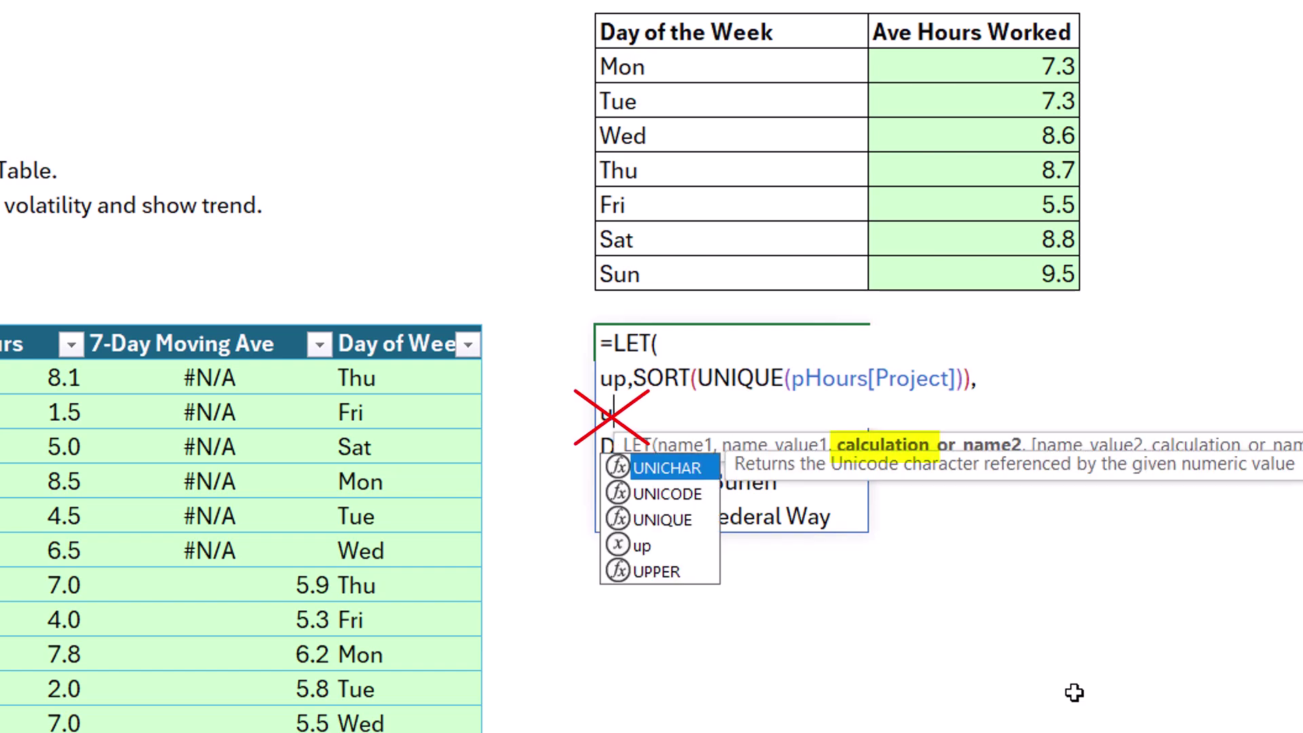
key(BackSpace)
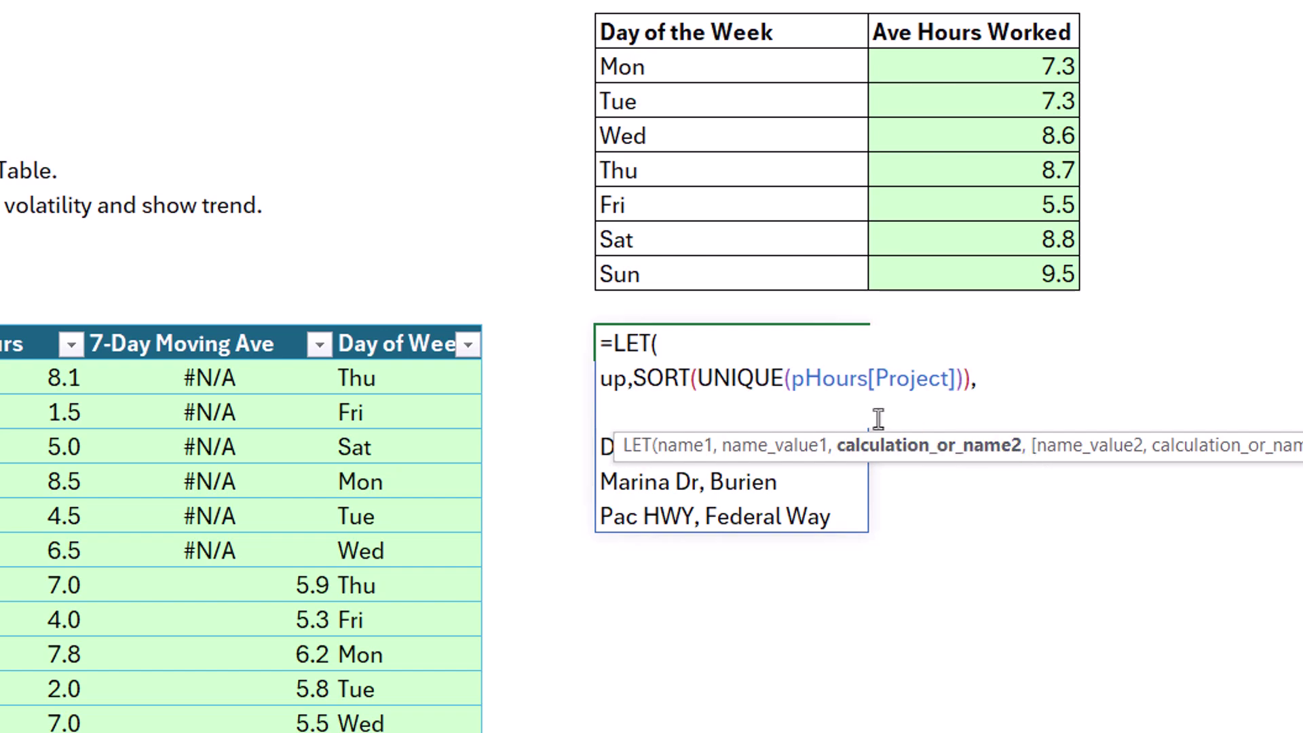
Add a new line above the up variable that defines p as pHours[Project], followed by a comma
click(703, 349)
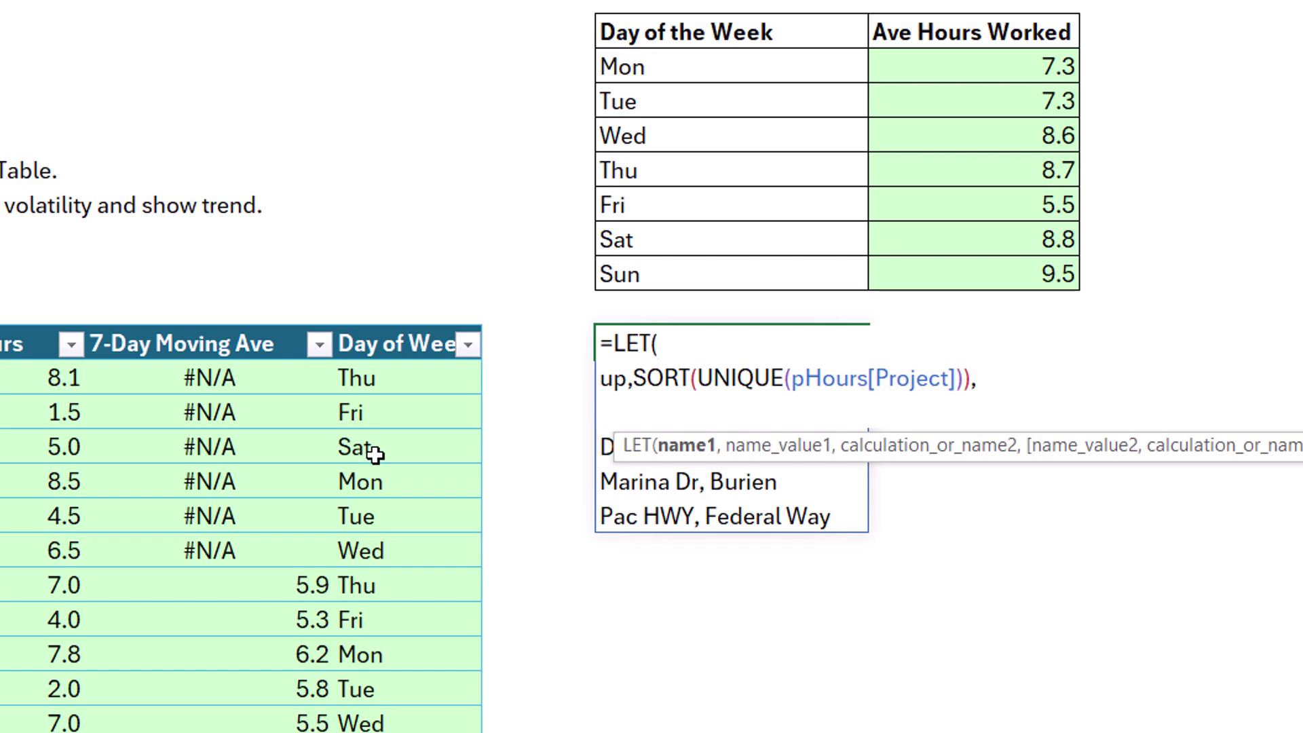
key(alt+Return)
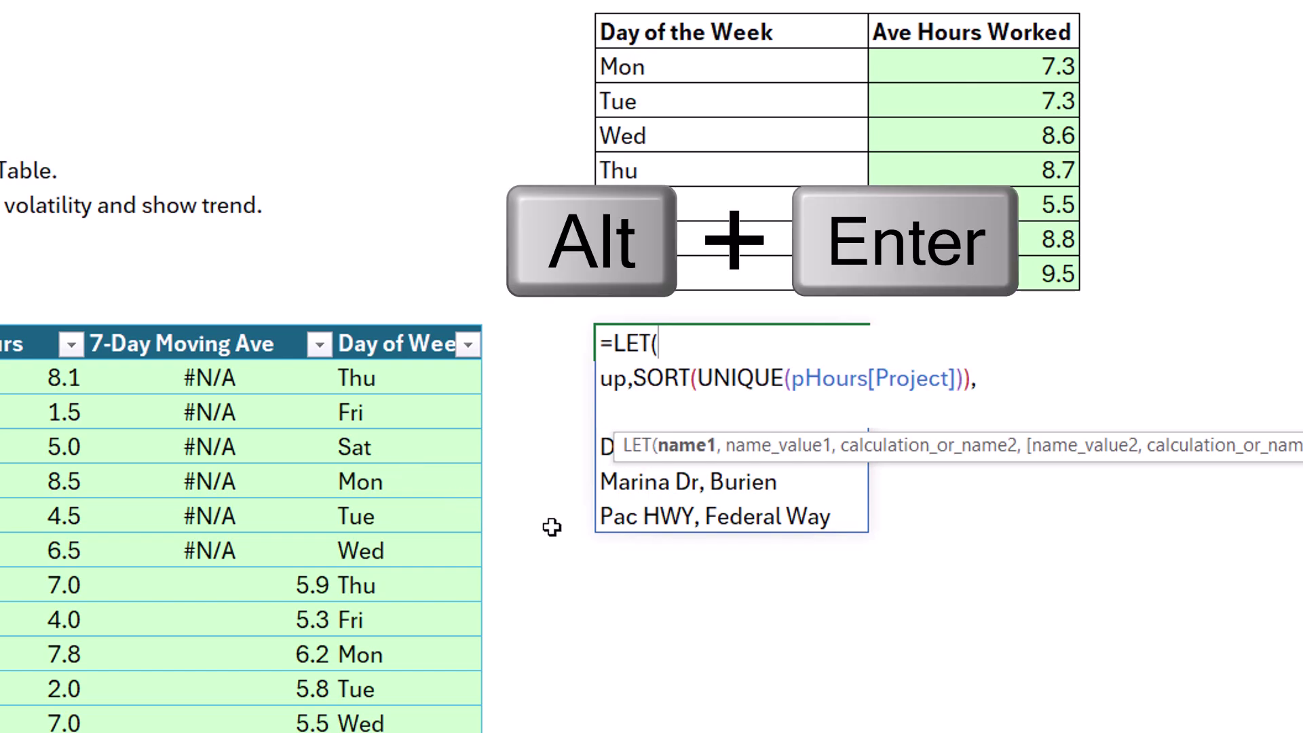
key(alt+Return)
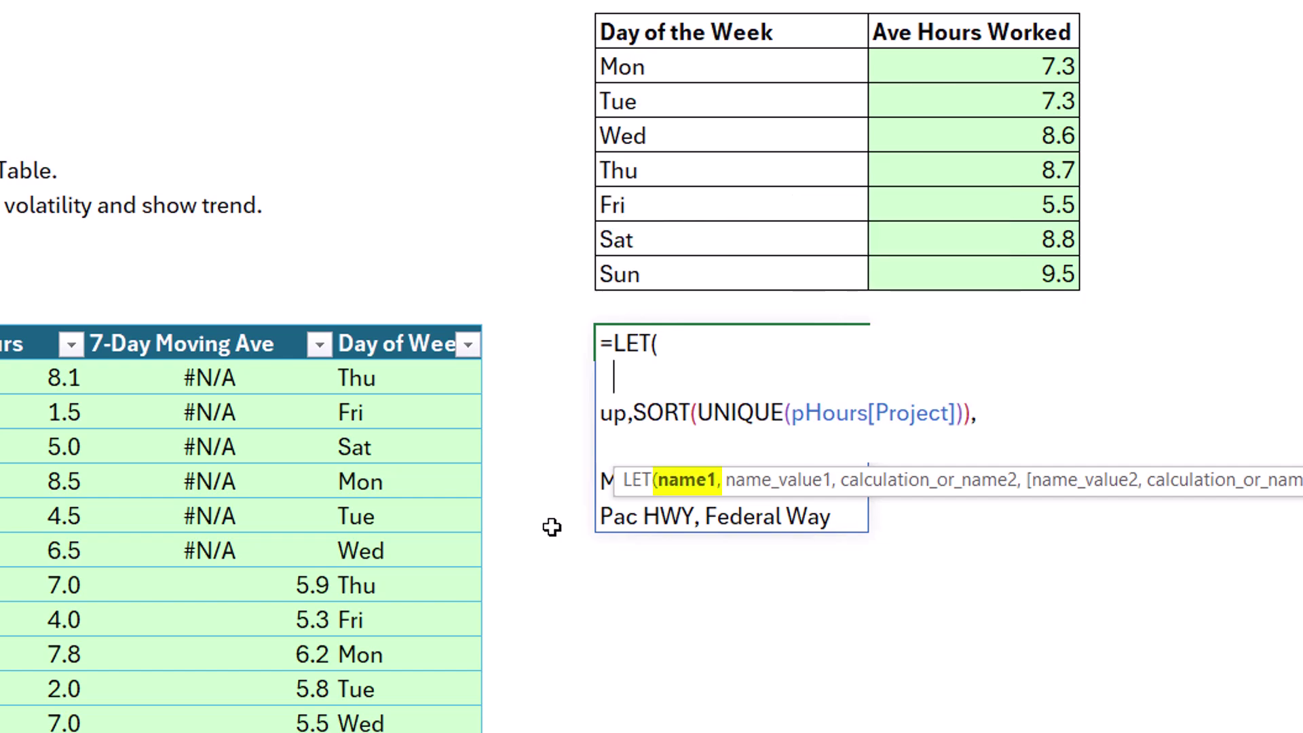
key(BackSpace)
key(BackSpace)
text(p,)
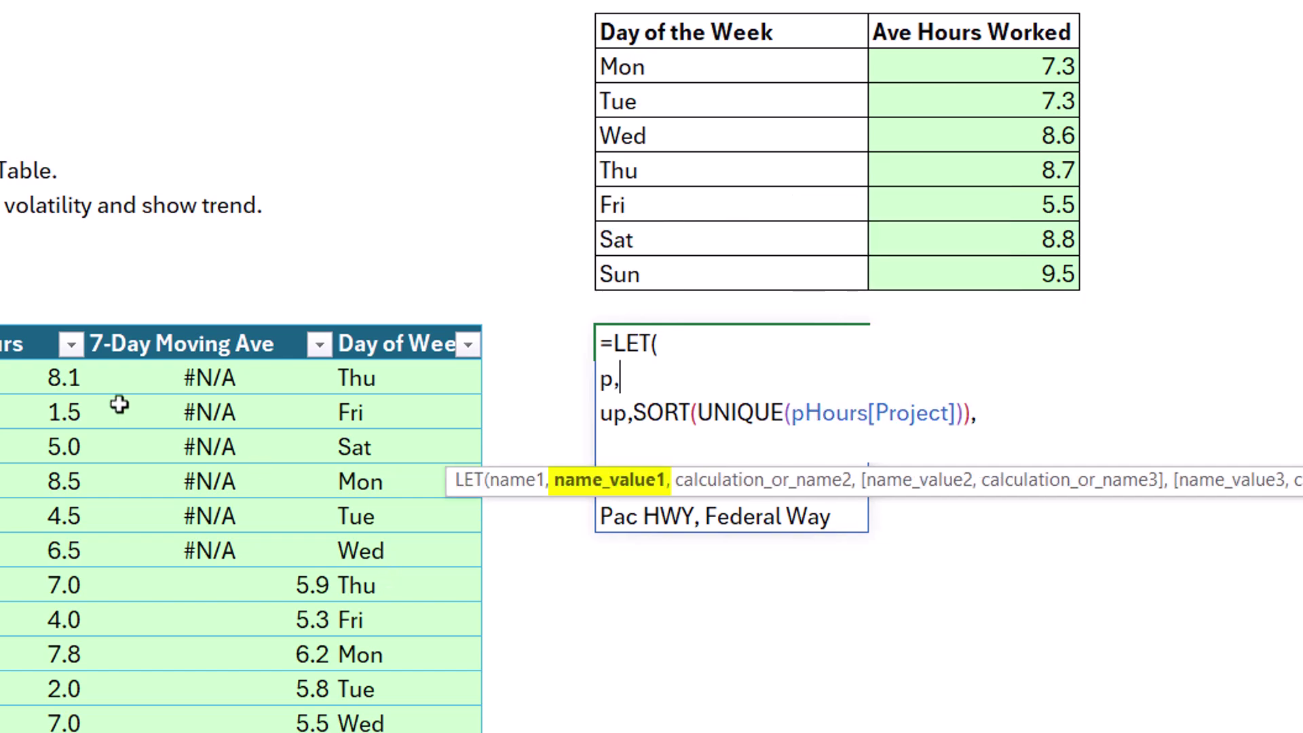
text(pHours[Project])
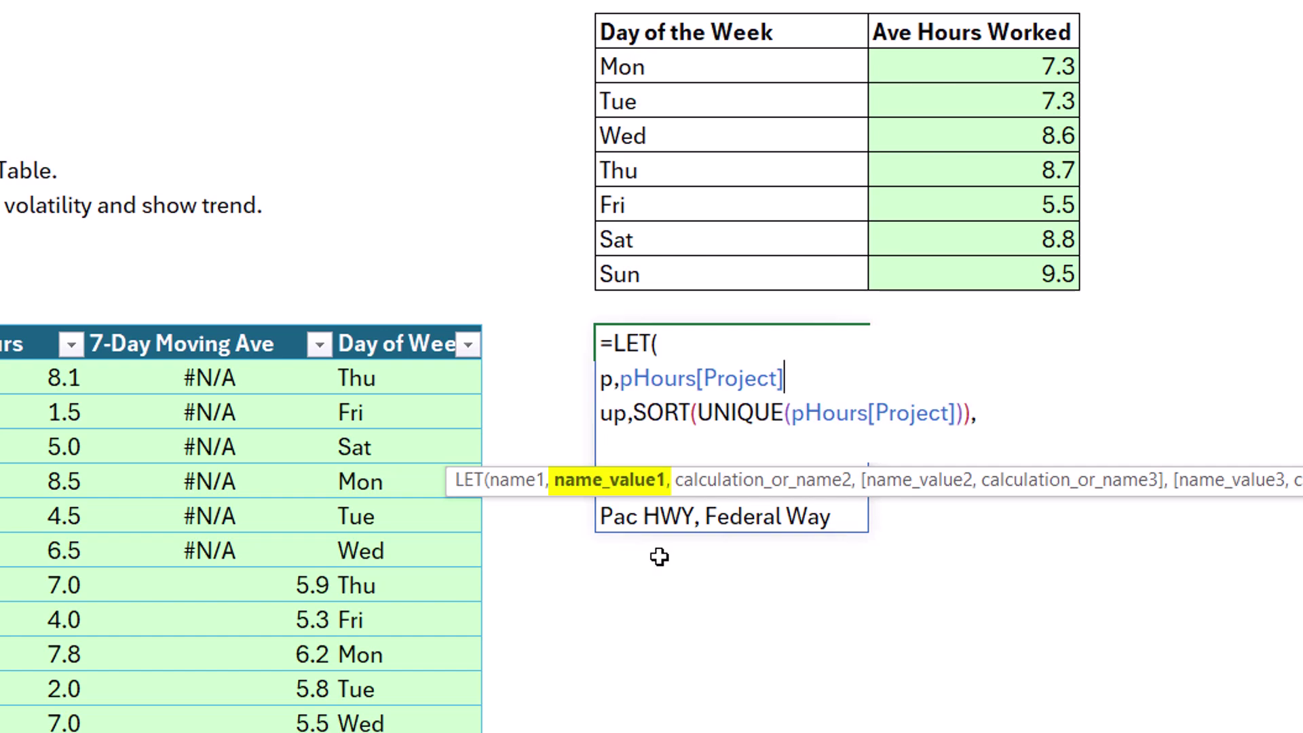
text(,)
Define the variable h as pHours[Hours] on its own line below p, followed by a comma
key(alt+Return)
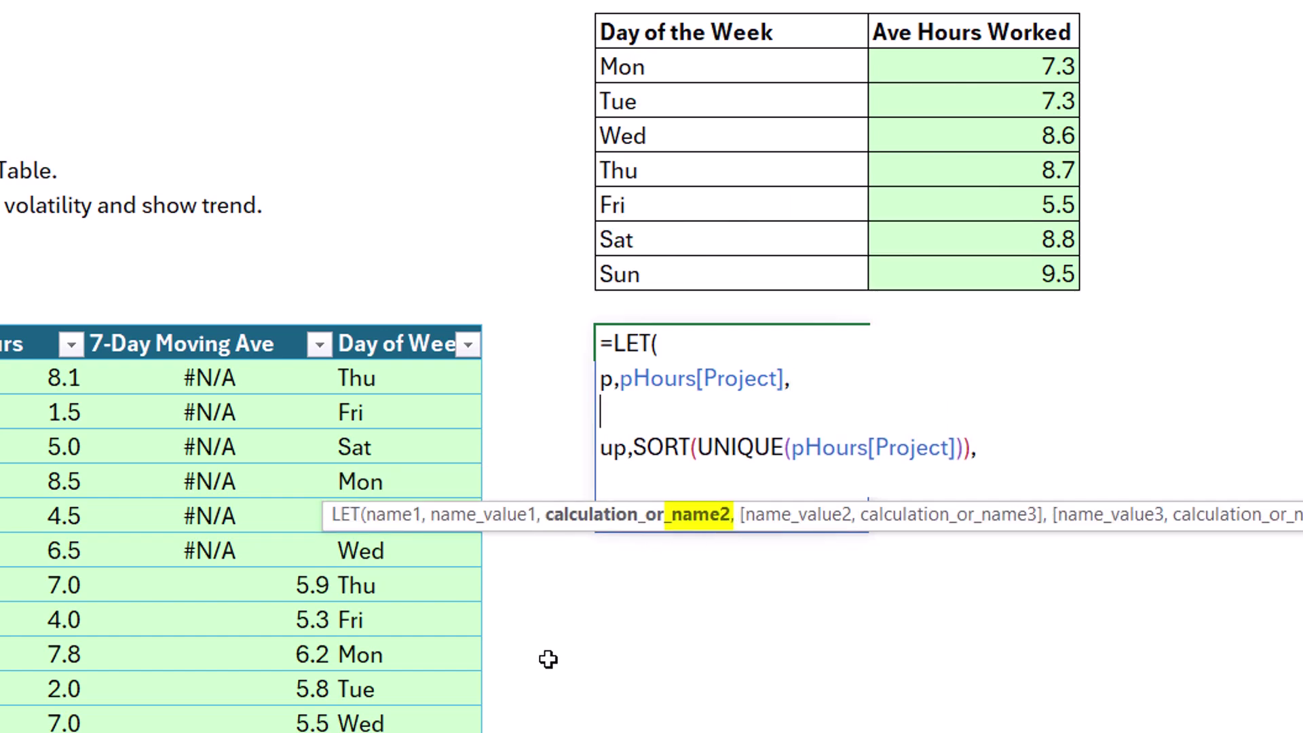
text(h,pHours[Hours)
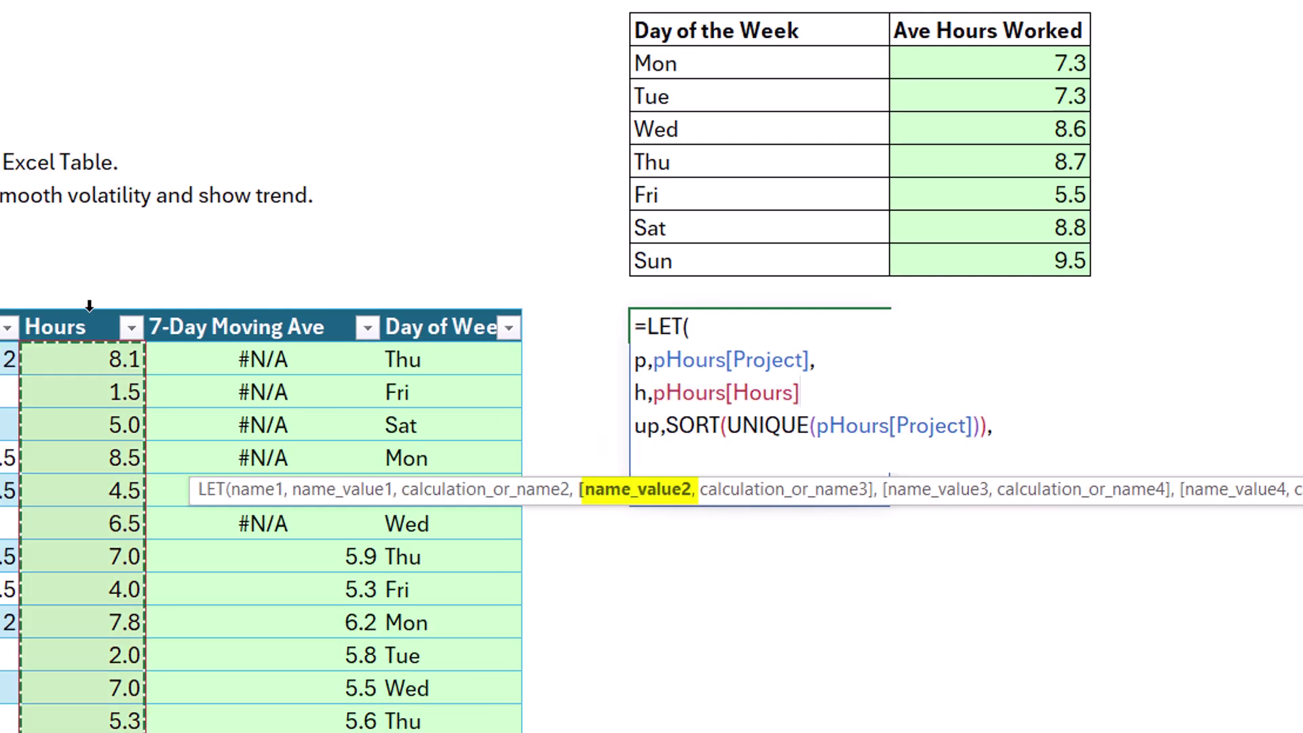
click(89, 310)
text(,)
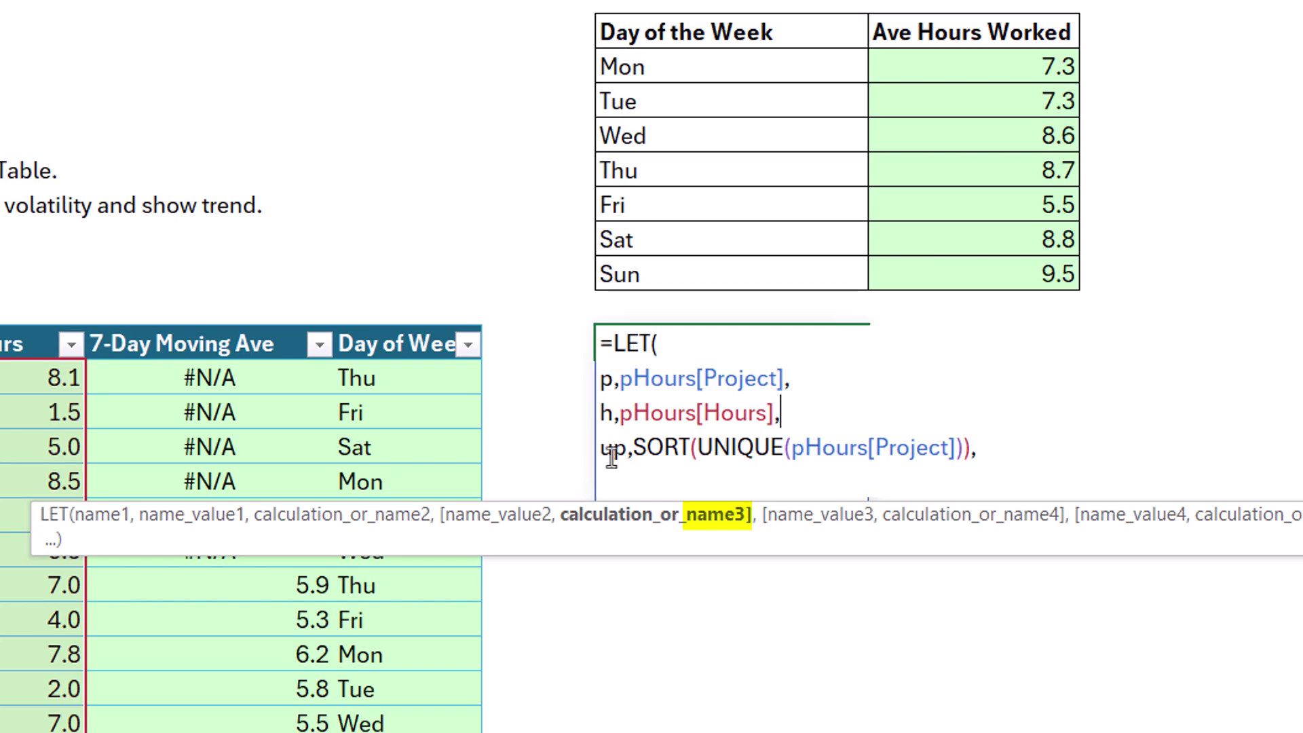
Add a new line below the up definition in the LET formula and begin a variable named th
click(611, 456)
click(680, 448)
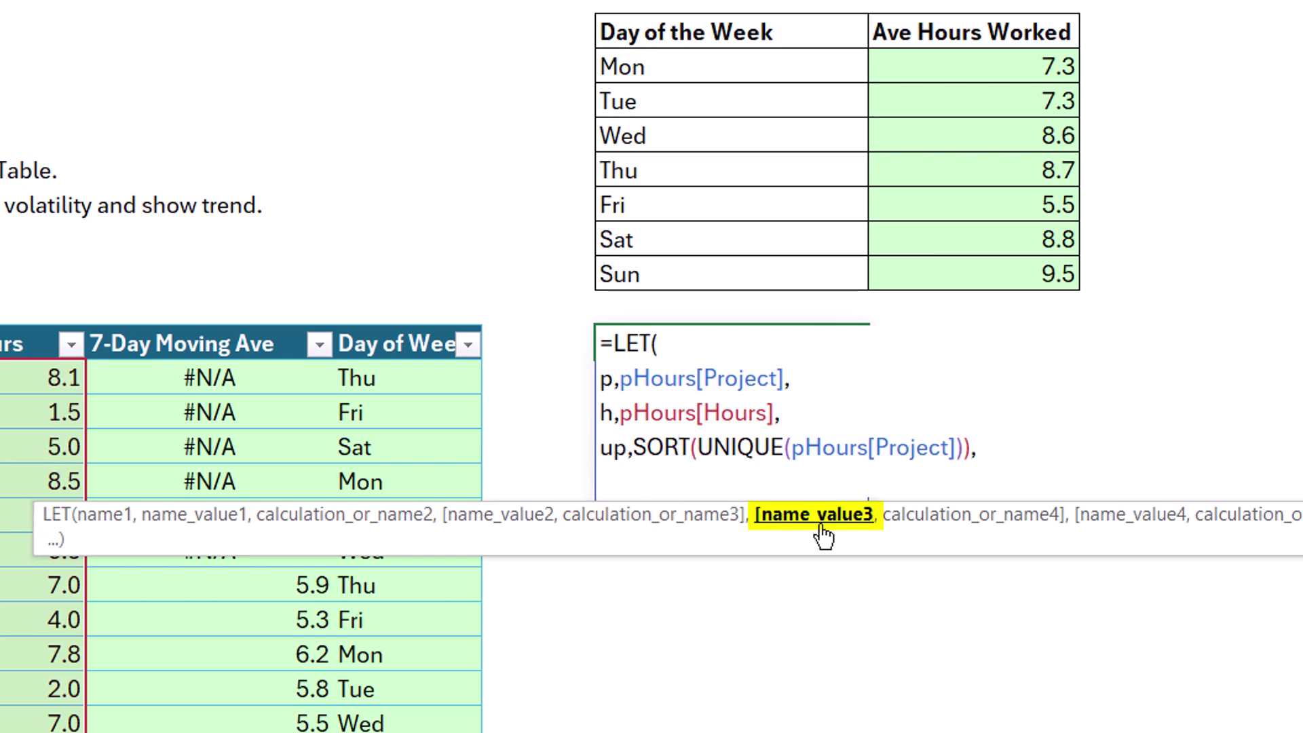
click(987, 450)
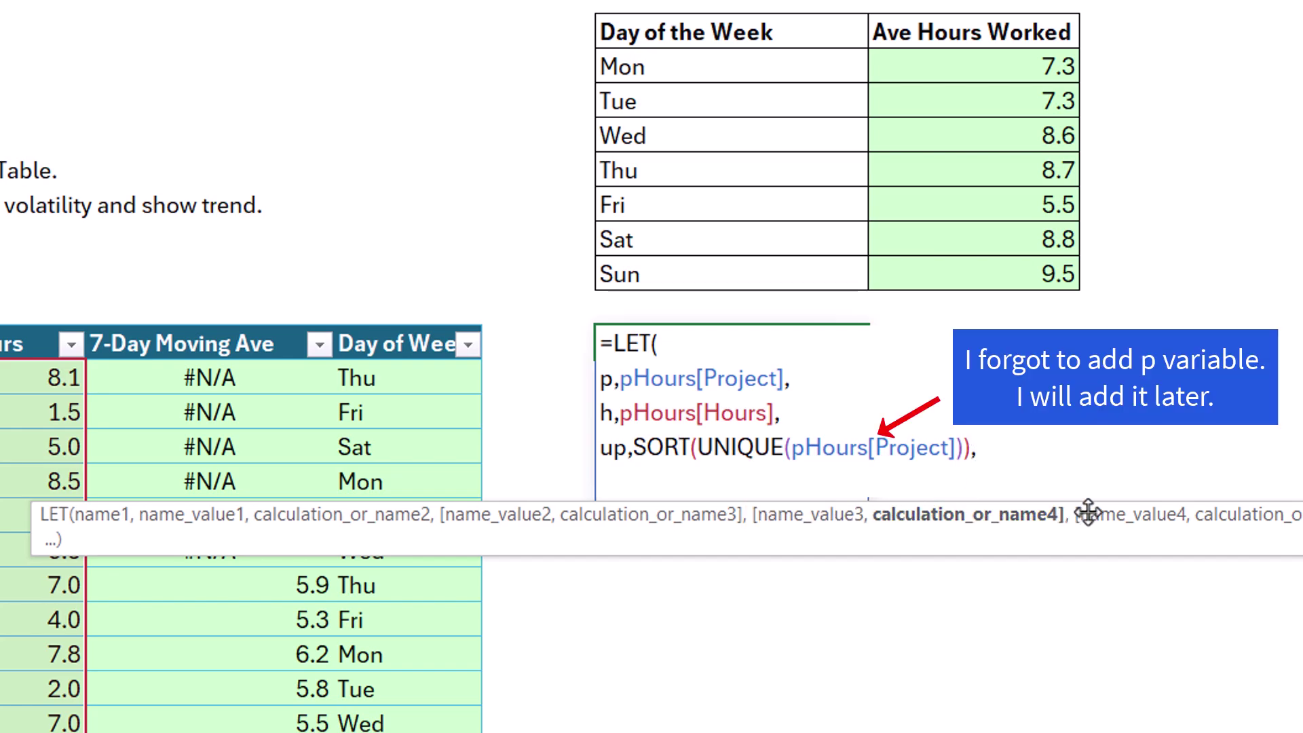
key(alt+Return)
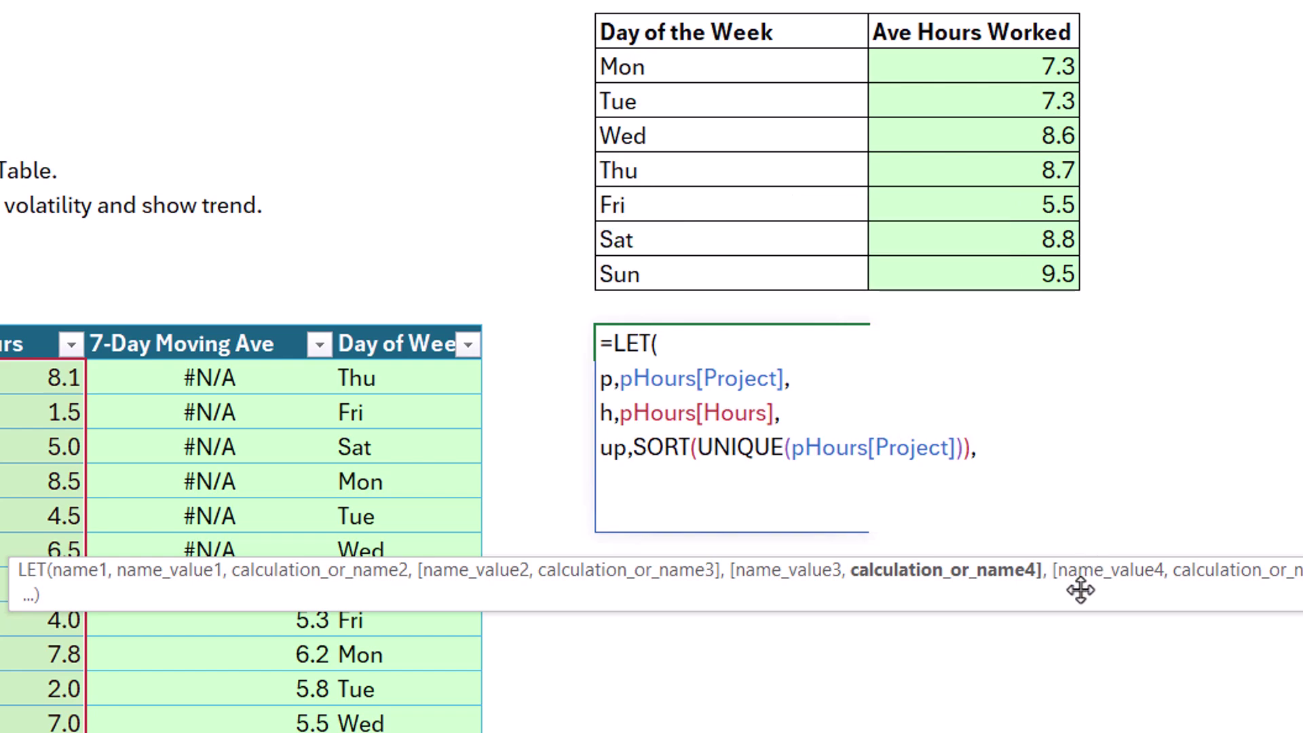
drag(1080, 595, 722, 553)
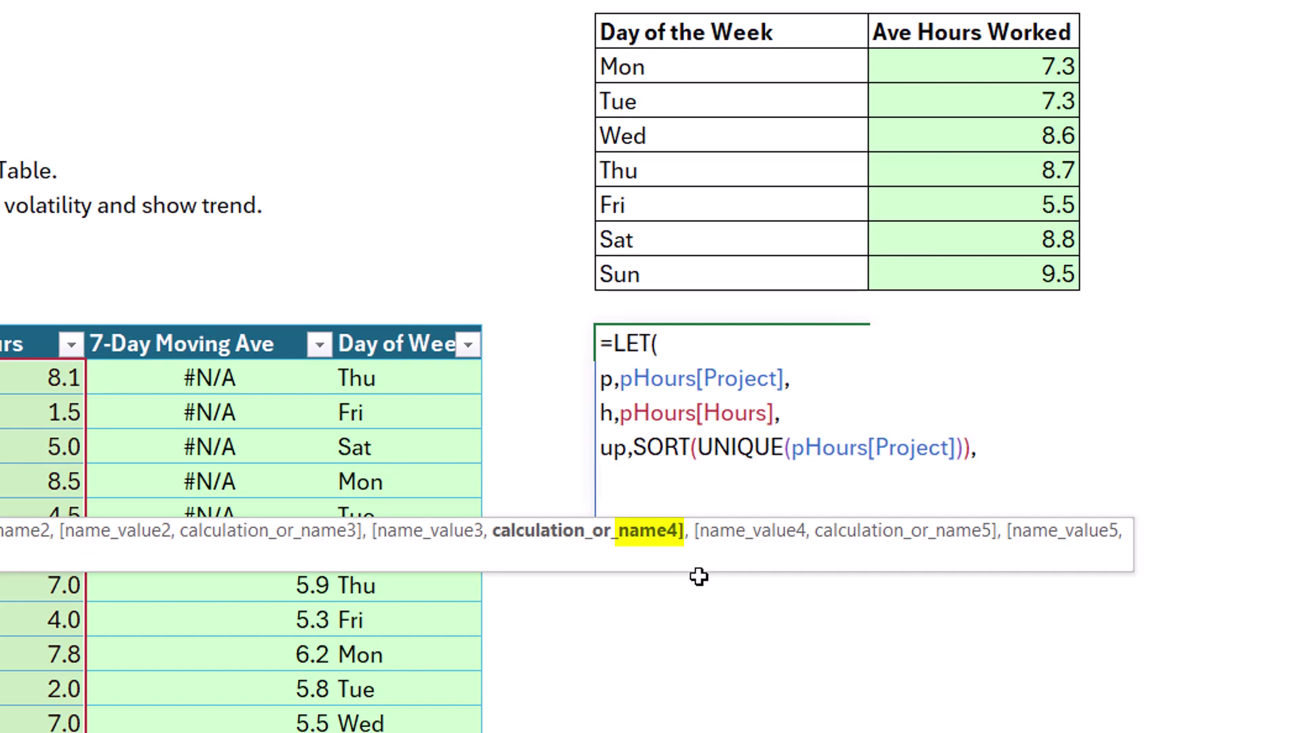
text(th)
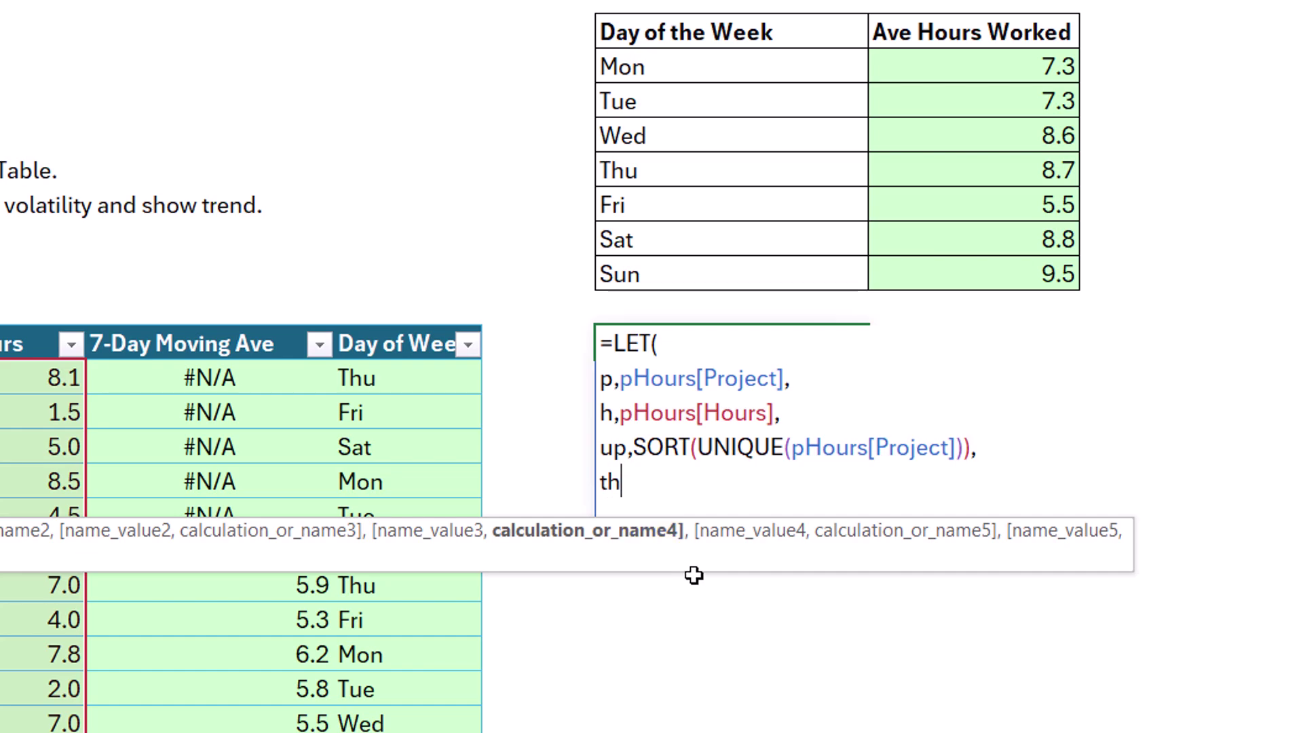
text(,)
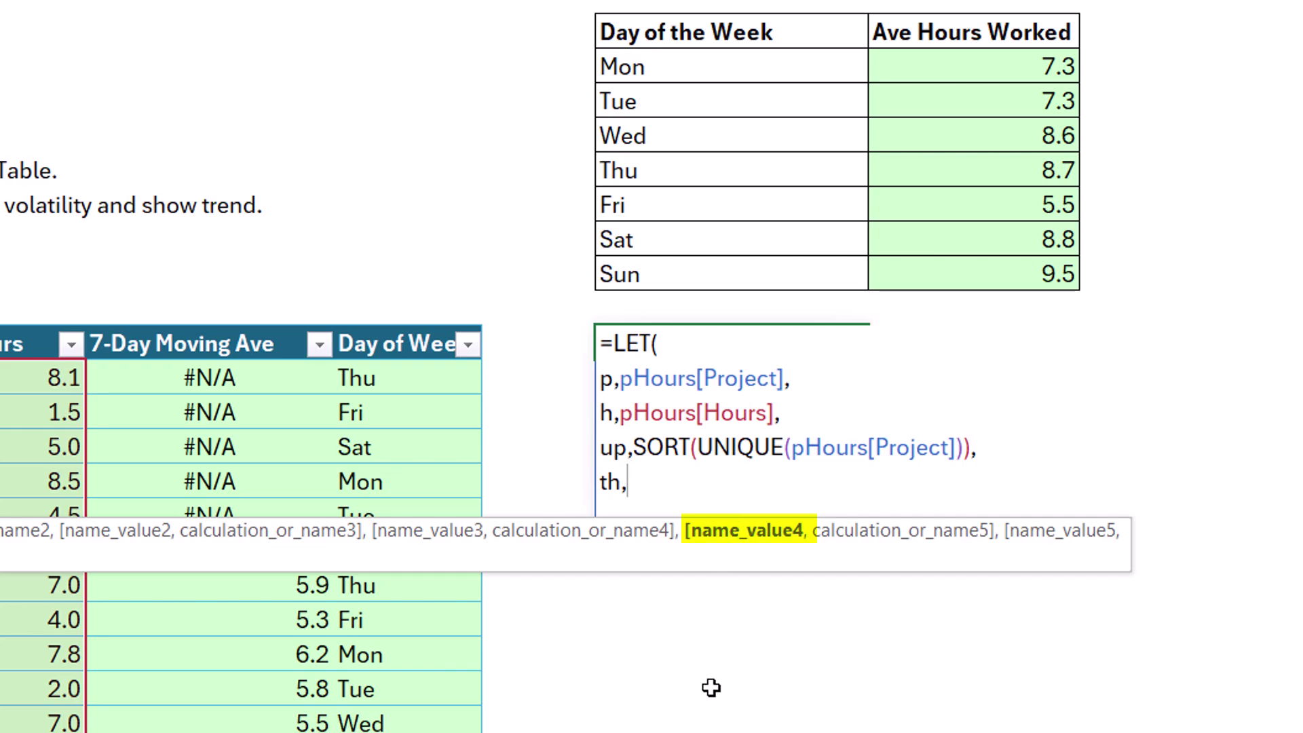
Define th as SUMIFS(h,p,up), followed by a comma and a new line
text(SUMIFS)
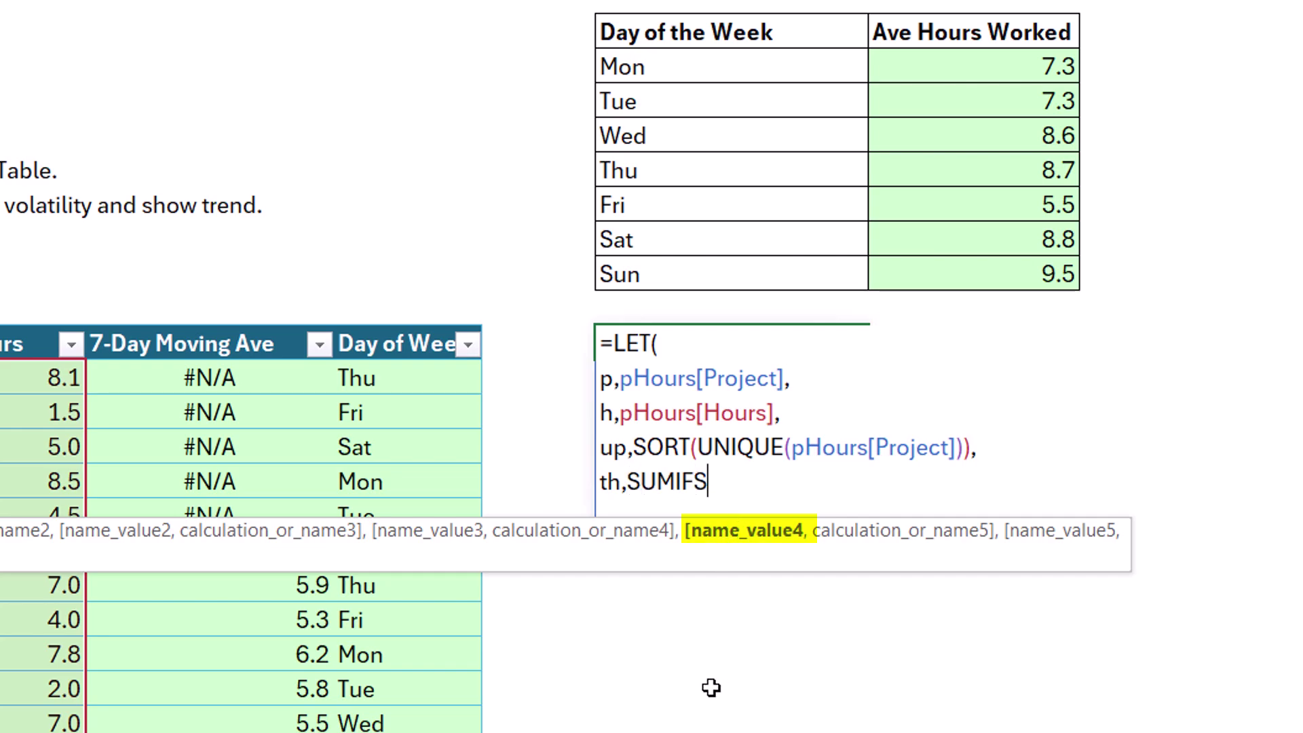
text(()
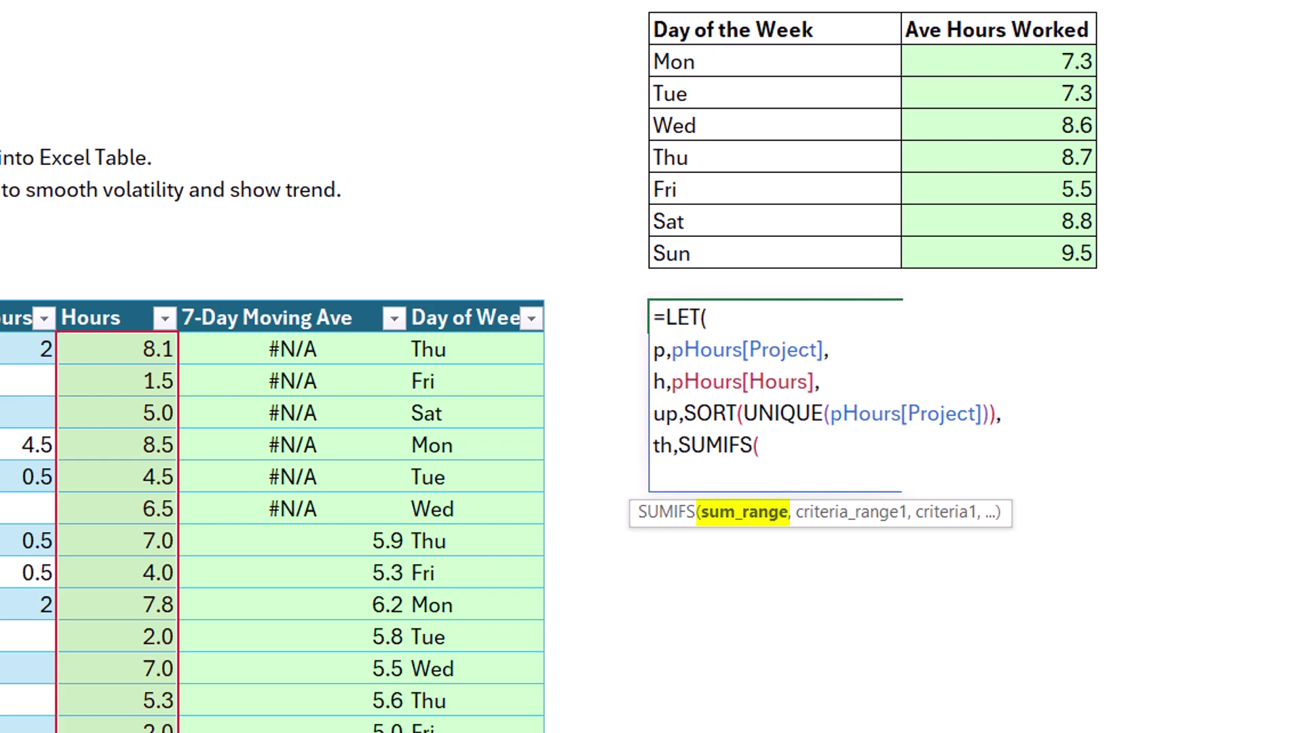
text(h,)
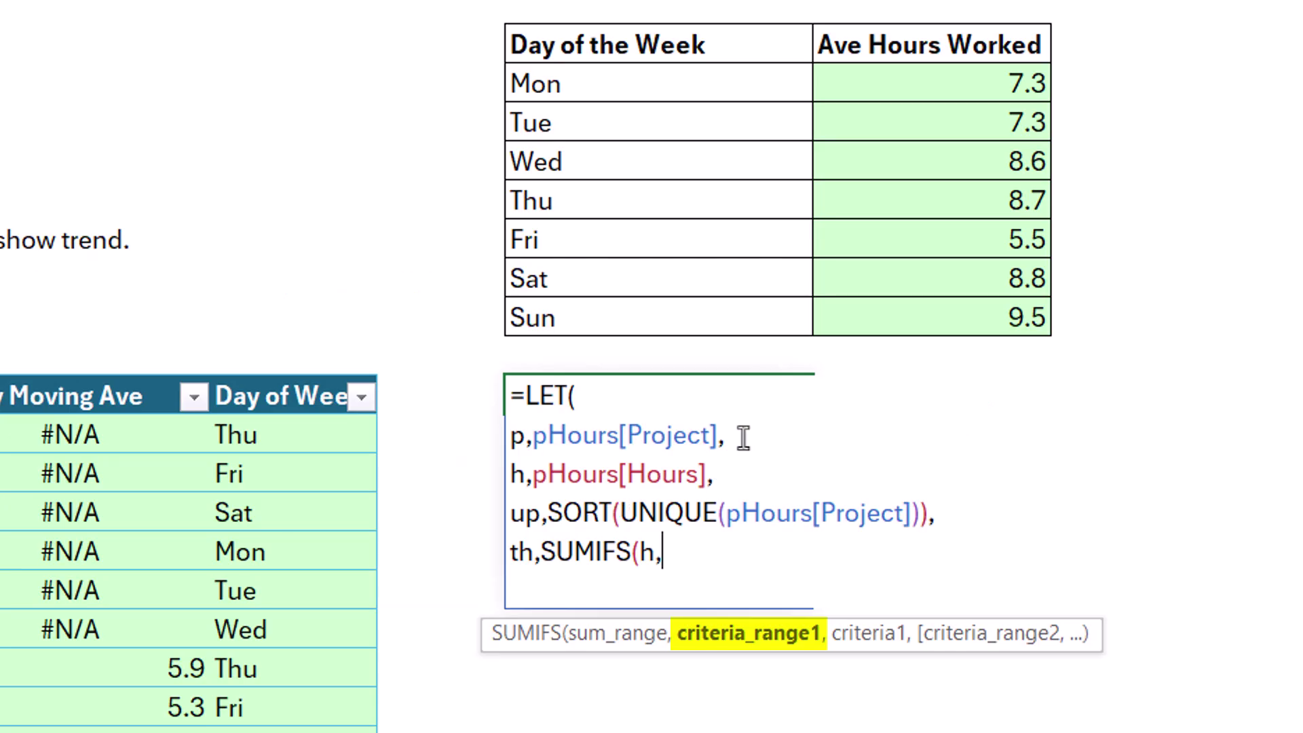
text(p,)
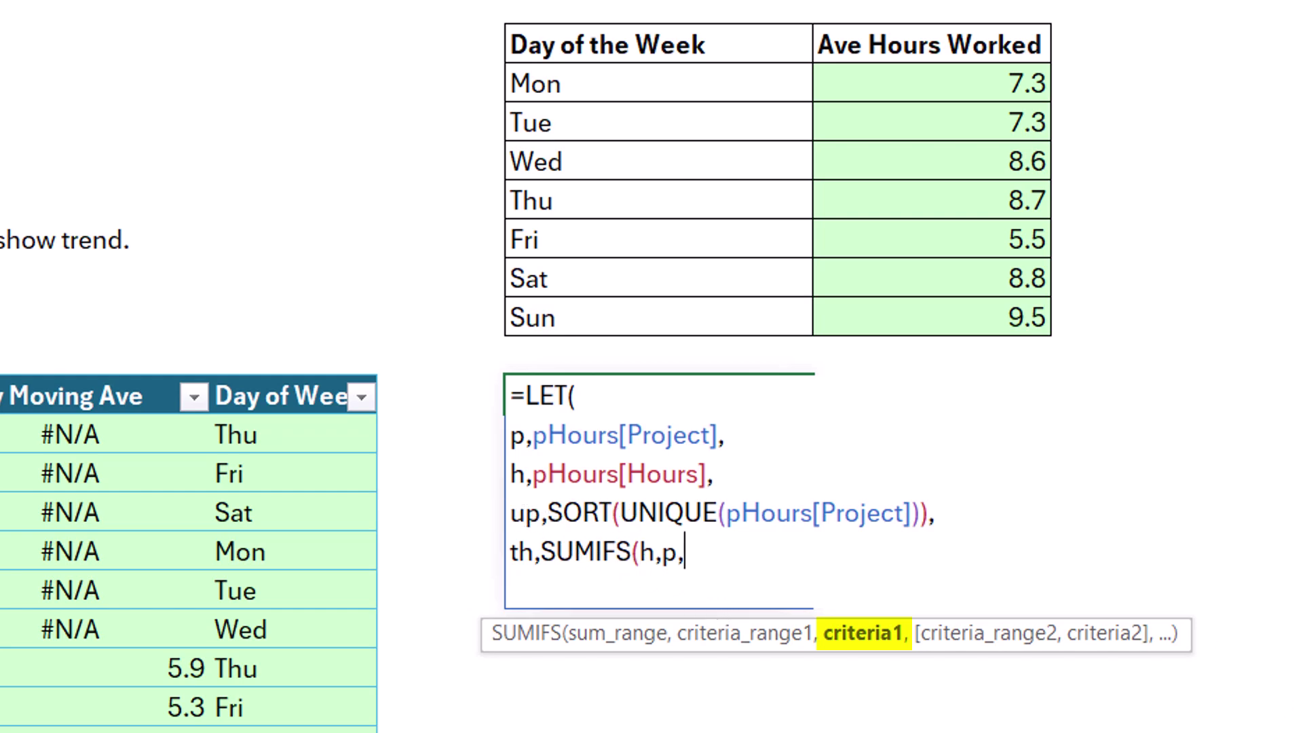
text(up))
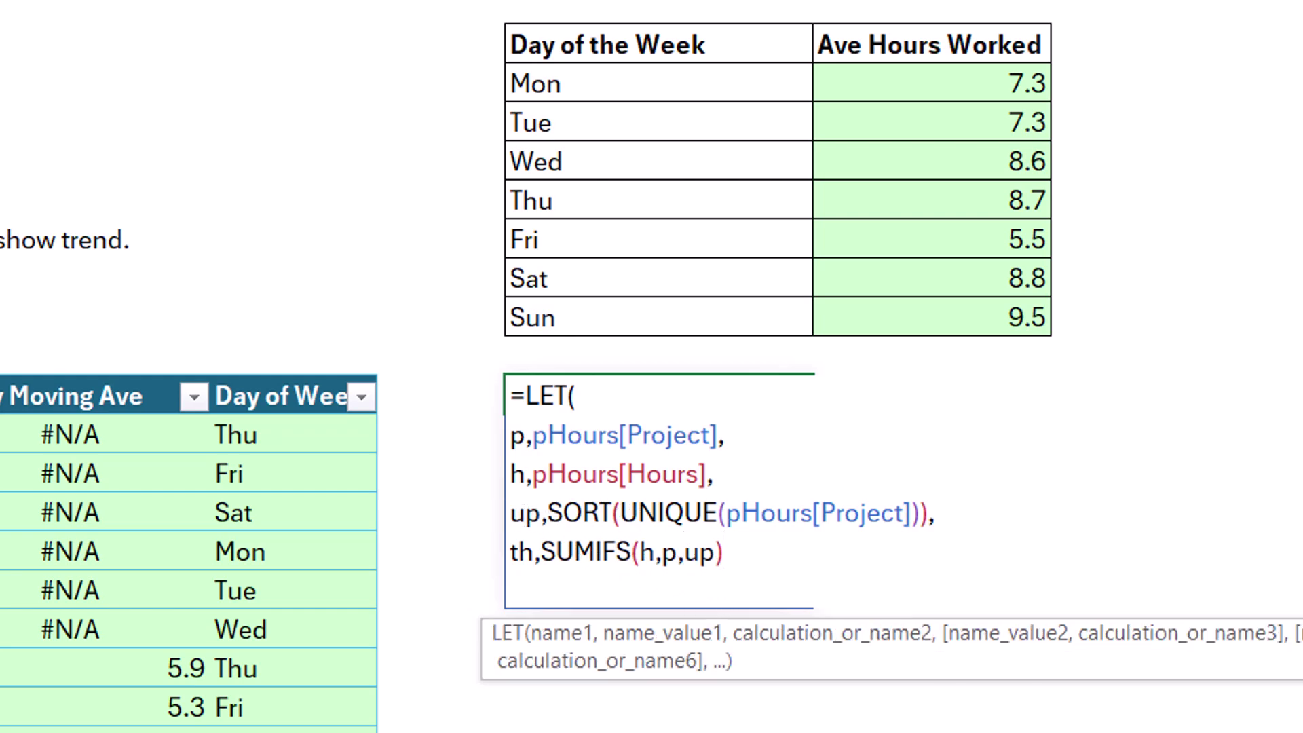
text(,)
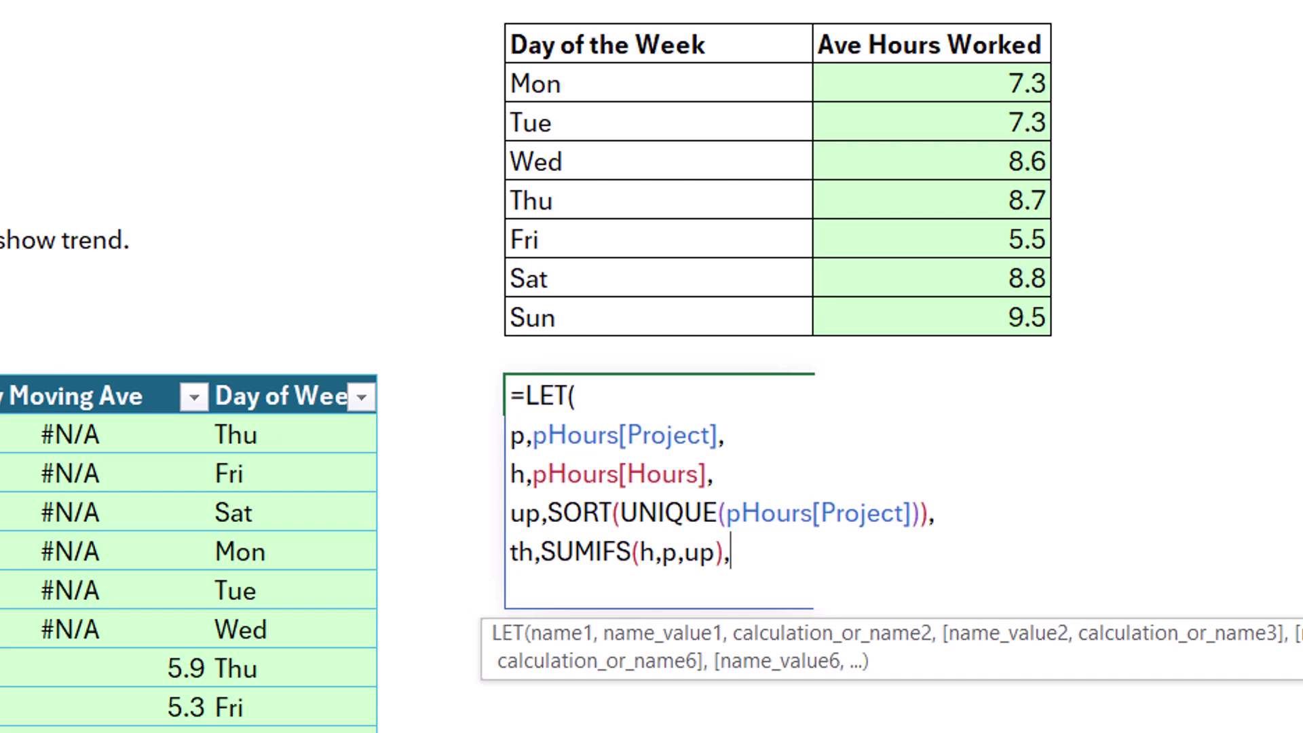
key(alt+Return)
Test the LET formula with th as its final calculation, and reopen it to remove that argument
text(th)
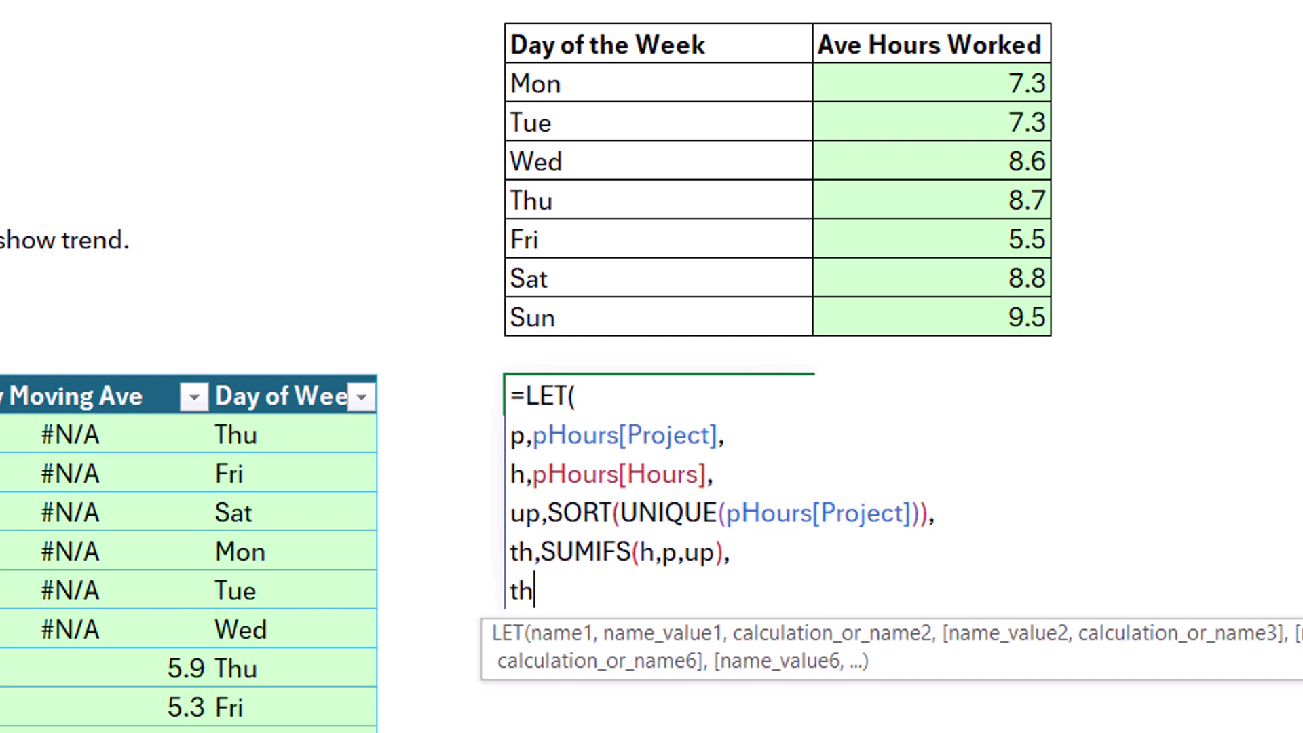
text())
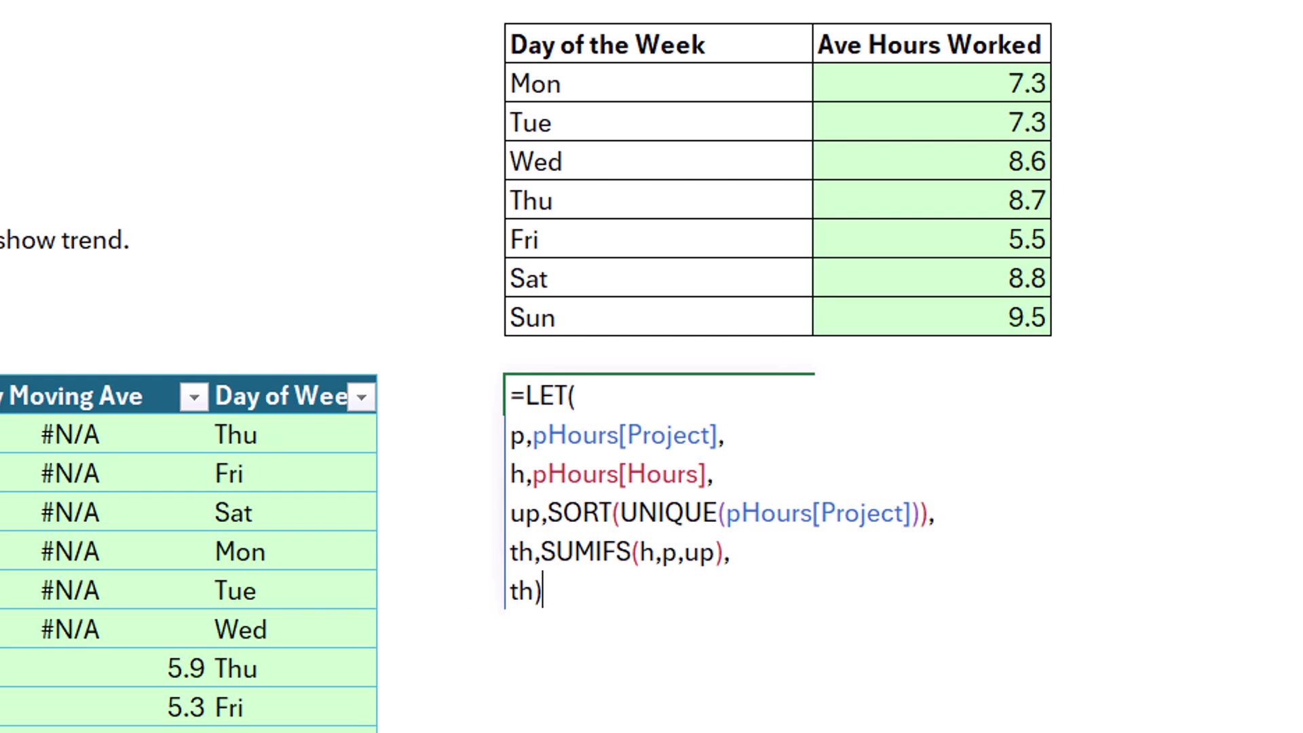
key(ctrl+Return)
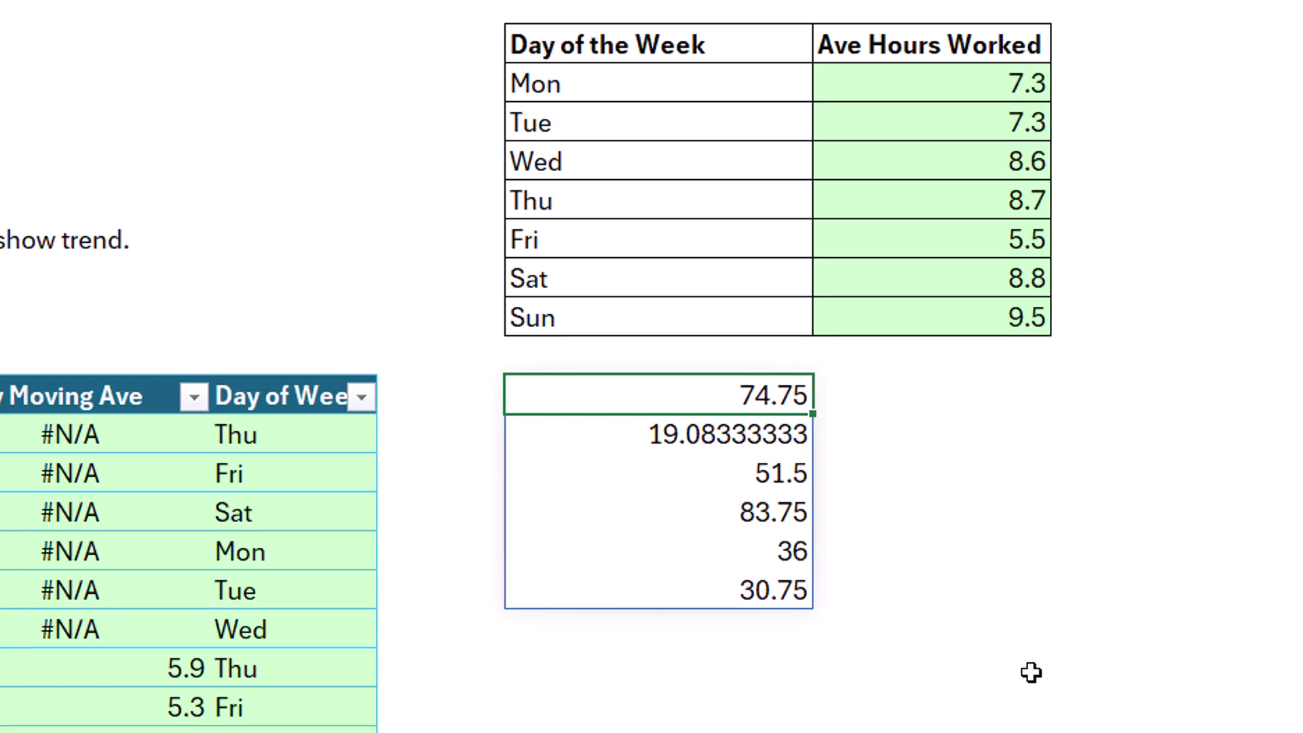
key(F2)
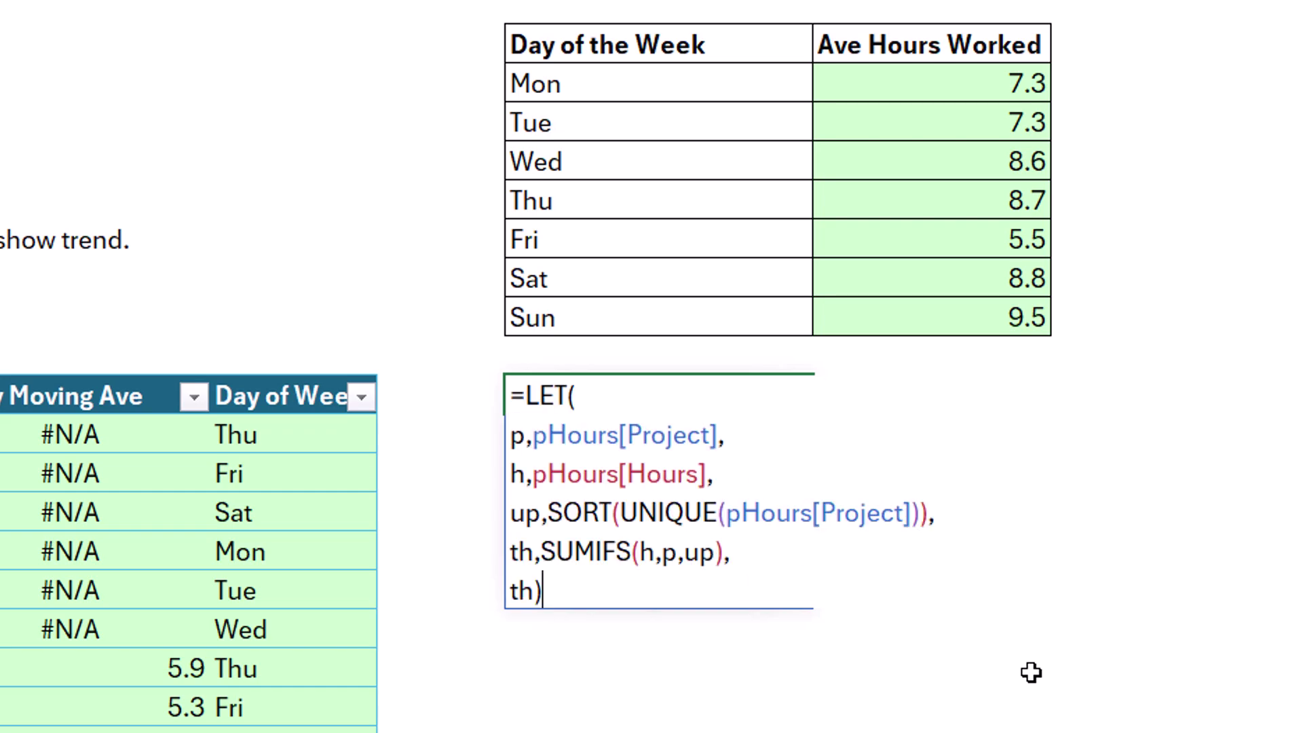
key(BackSpace)
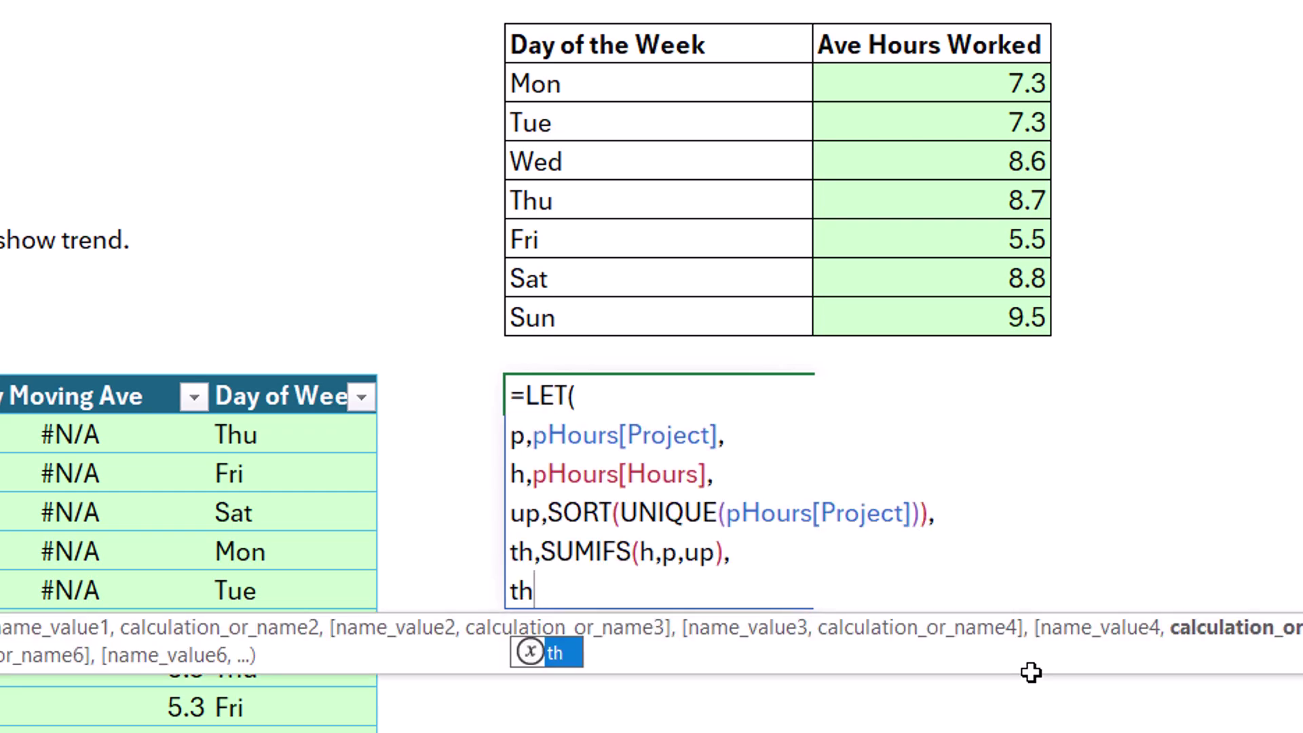
key(BackSpace)
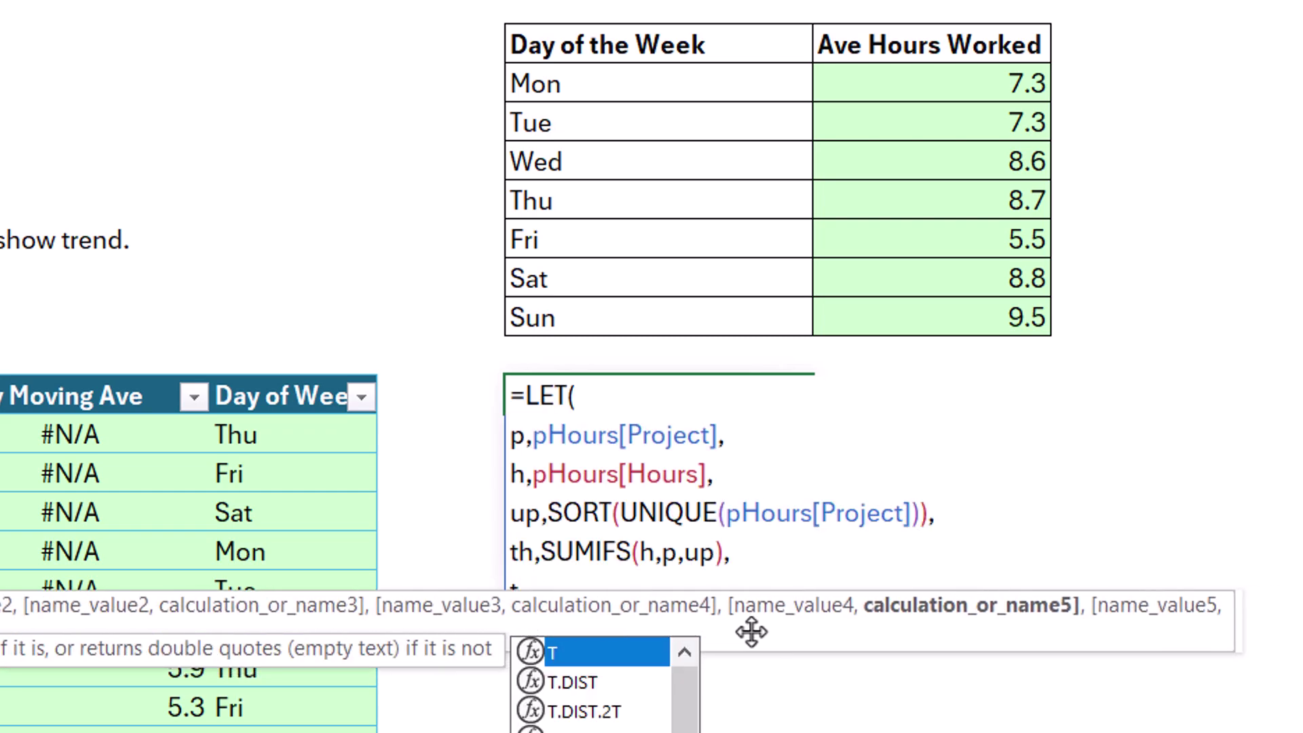
mouse_move(751, 632)
mouse_down()
mouse_move(270, 579)
mouse_move(346, 541)
mouse_up()
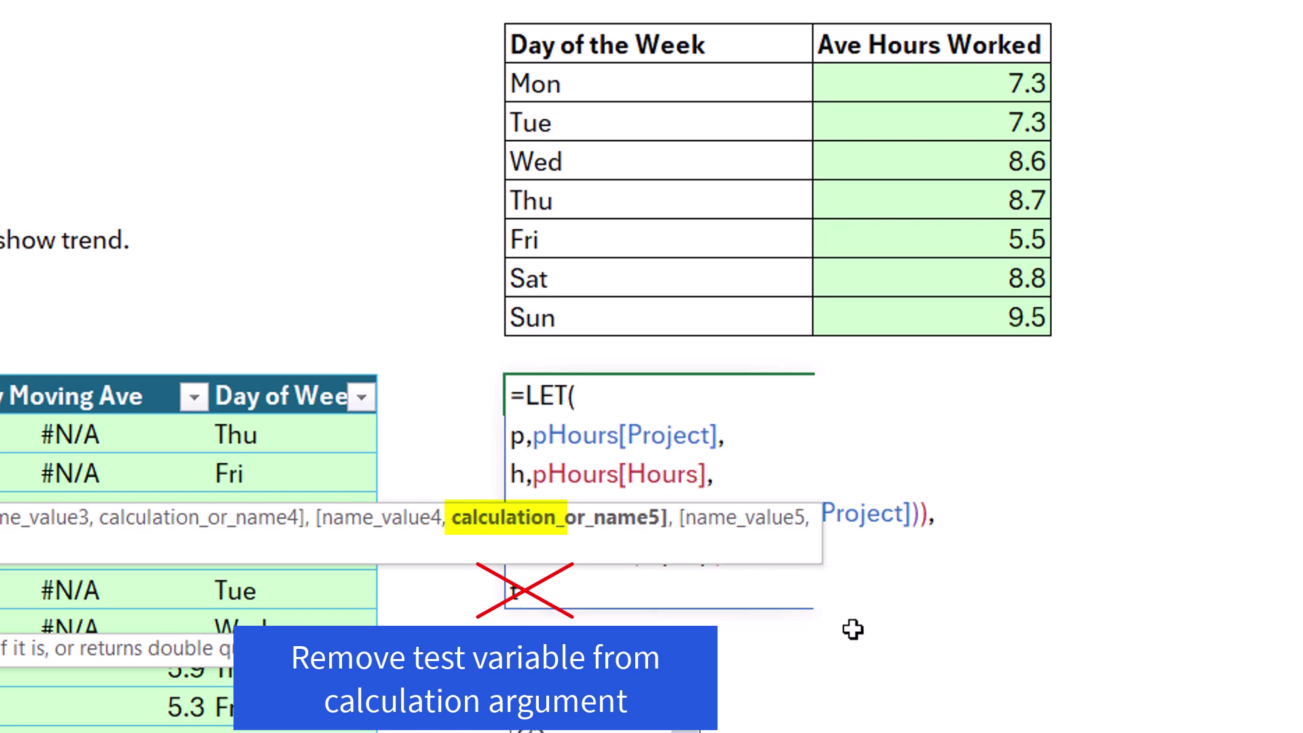
key(BackSpace)
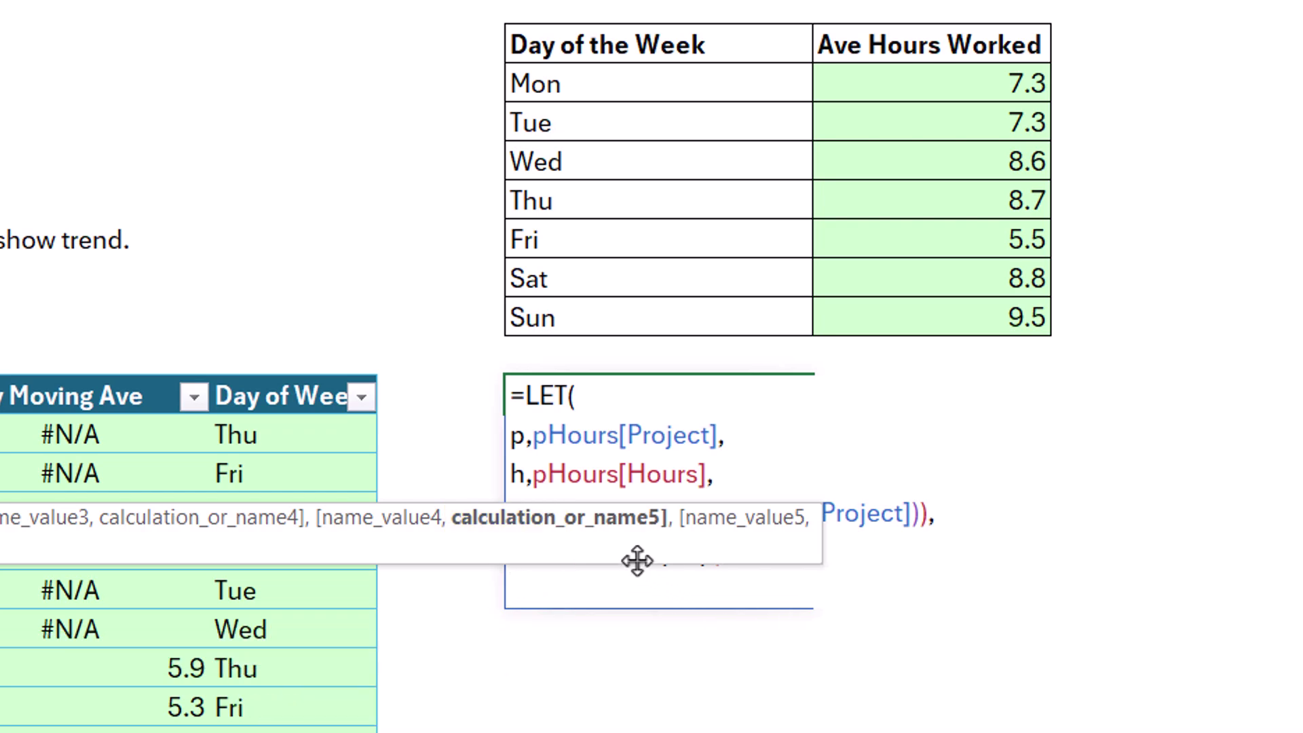
drag(634, 558, 616, 689)
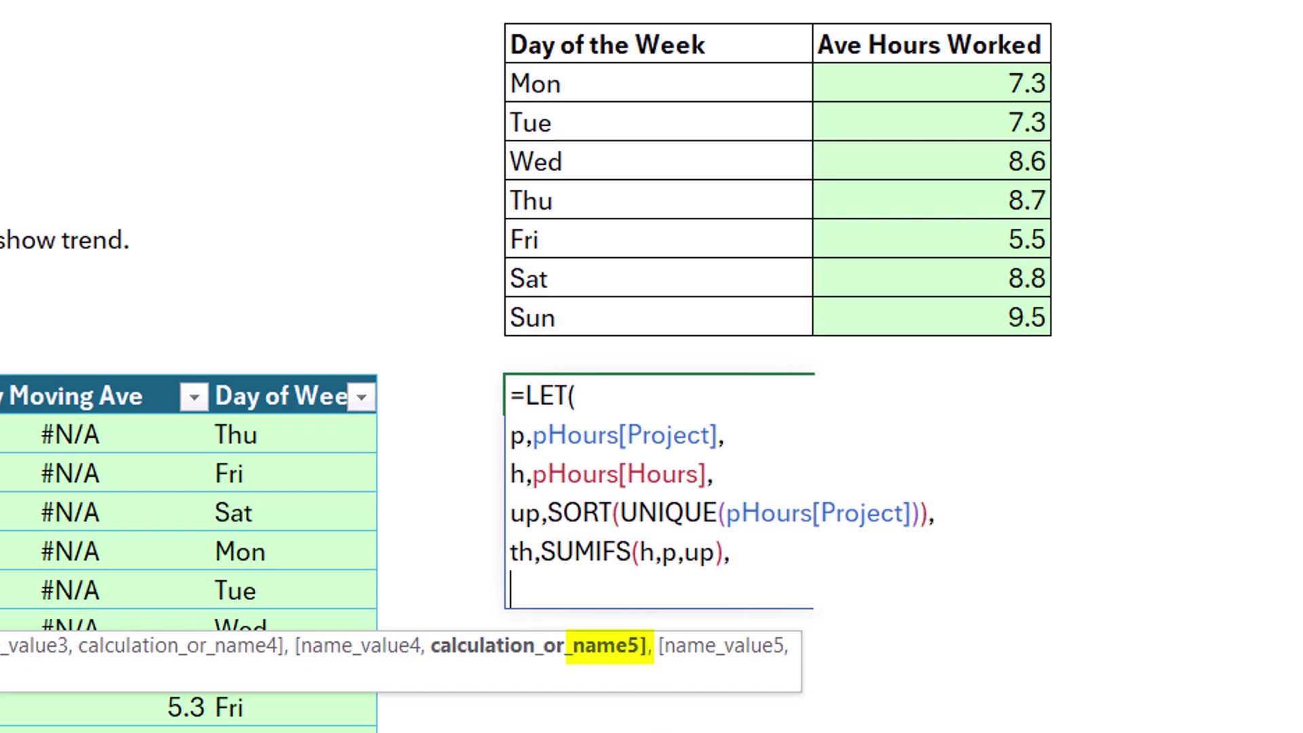
Define the header variable rh as the array {"Project","Total Hours"}, followed by a comma and a new line
text(rh,)
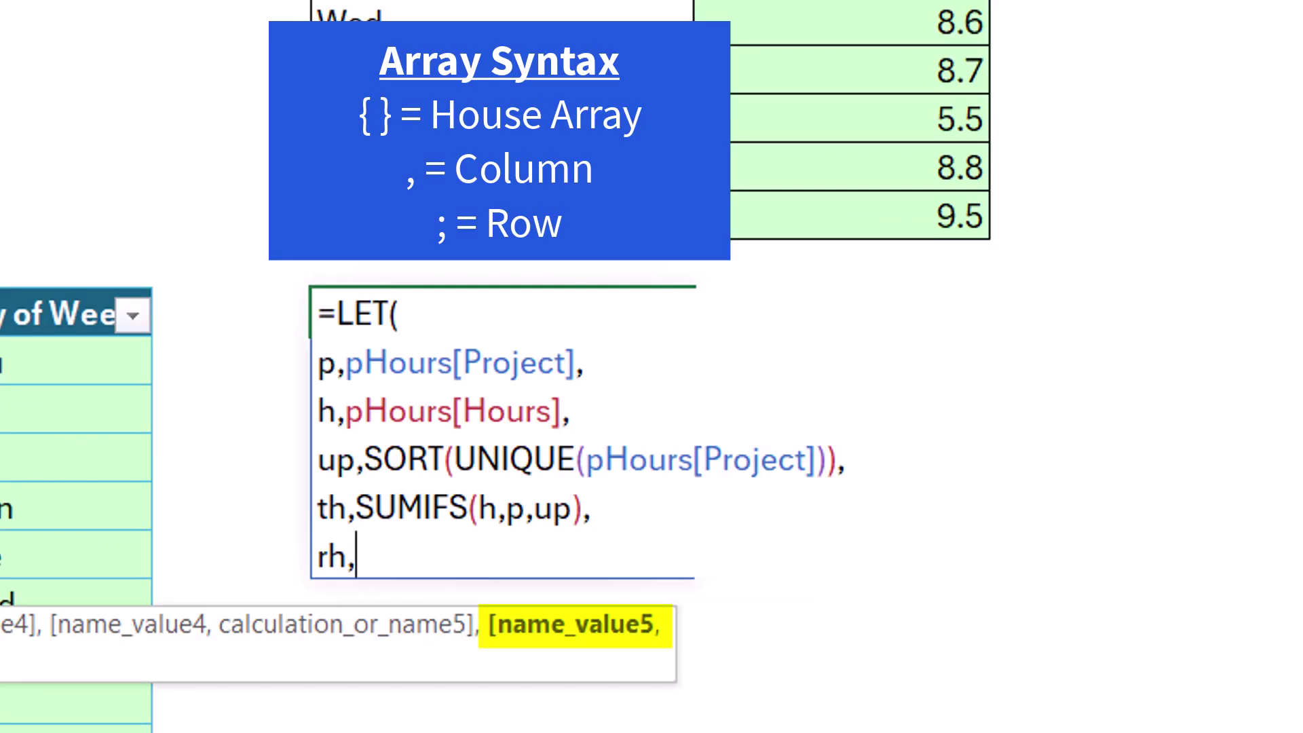
text({)
text("Project",)
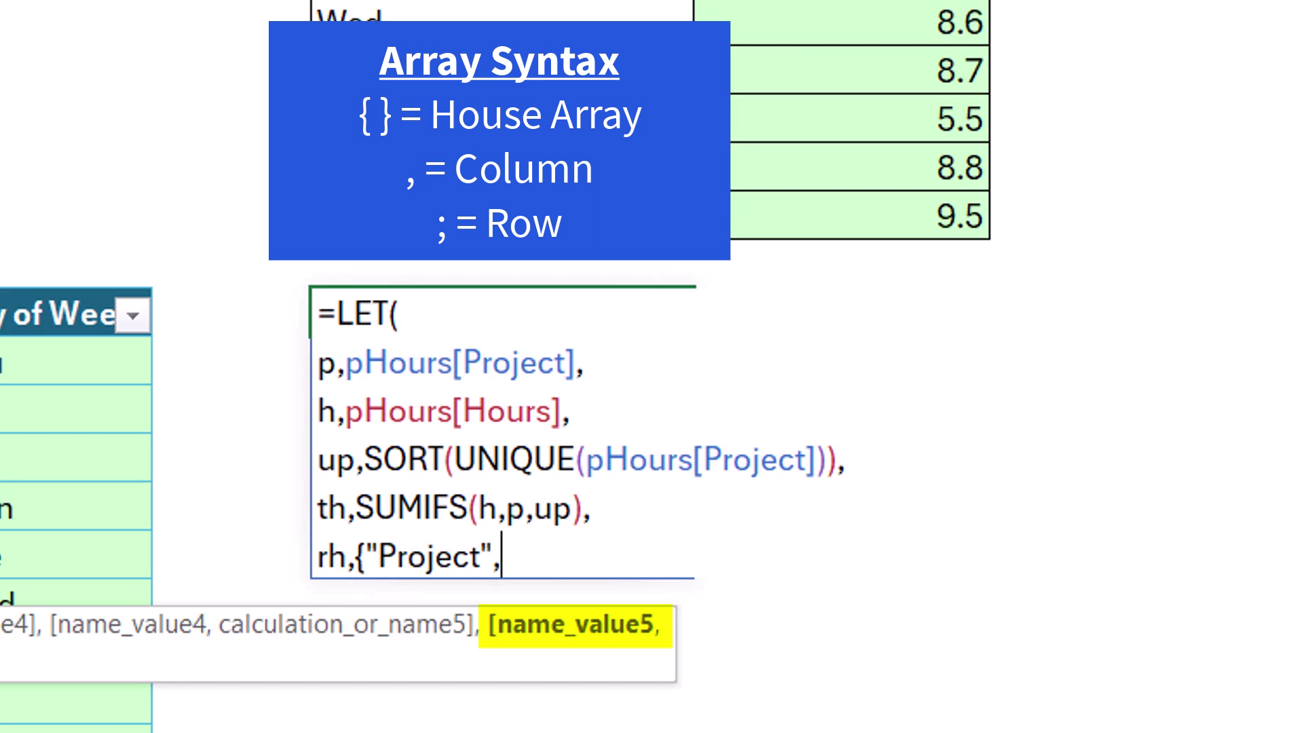
text("Total Hours")
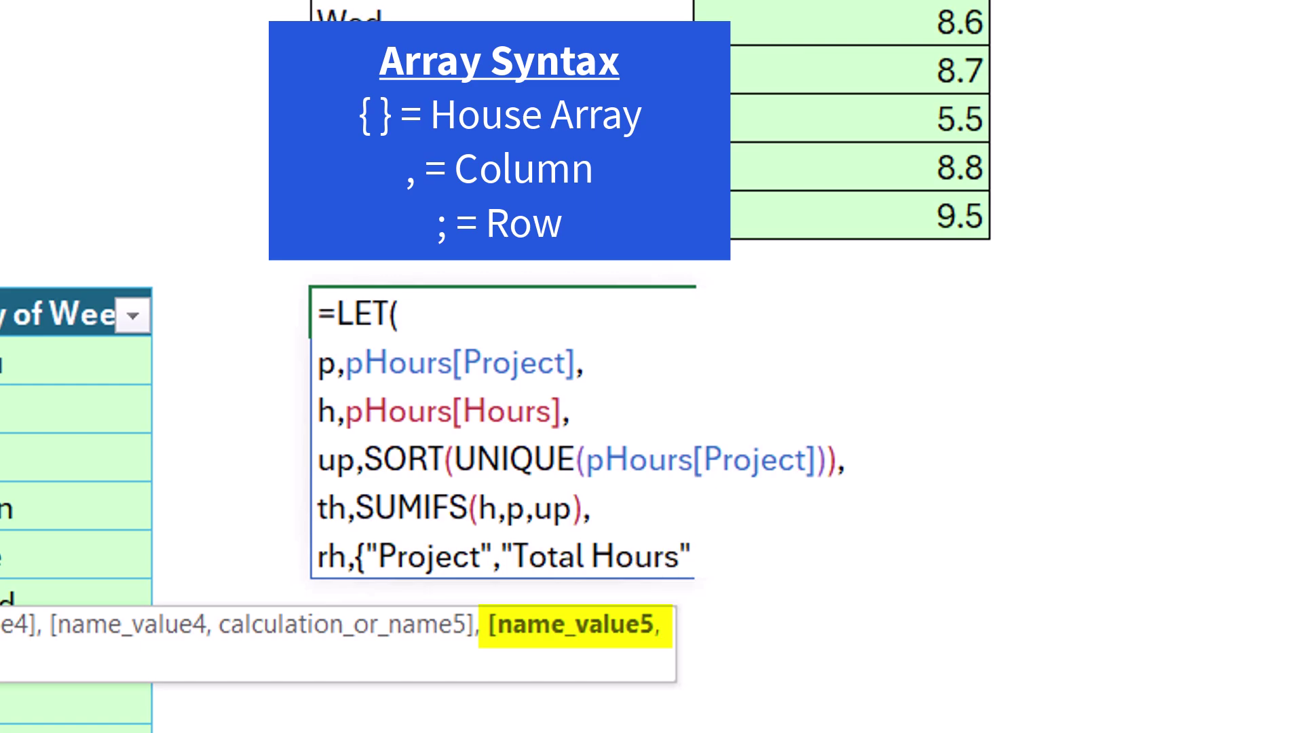
text(})
text(,)
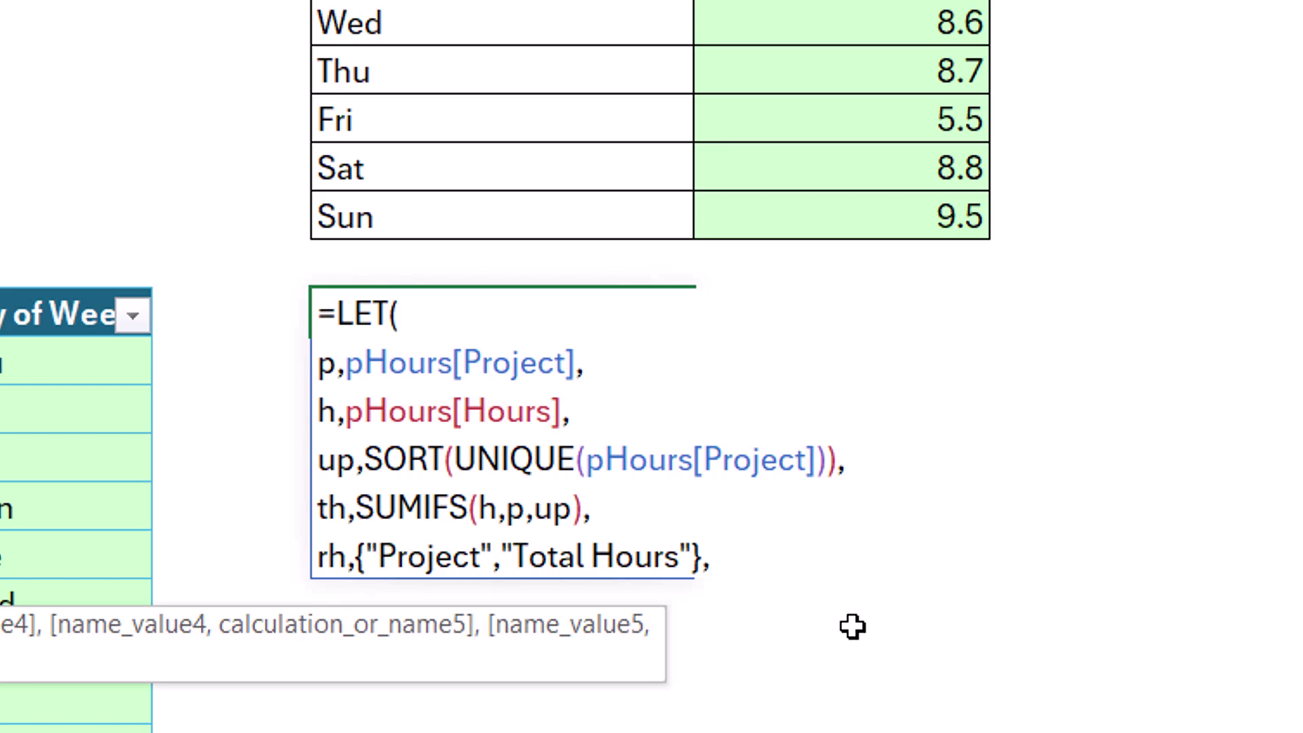
key(alt+Return)
Test the LET formula with rh as its final calculation, and reopen it to remove that argument
text(r)
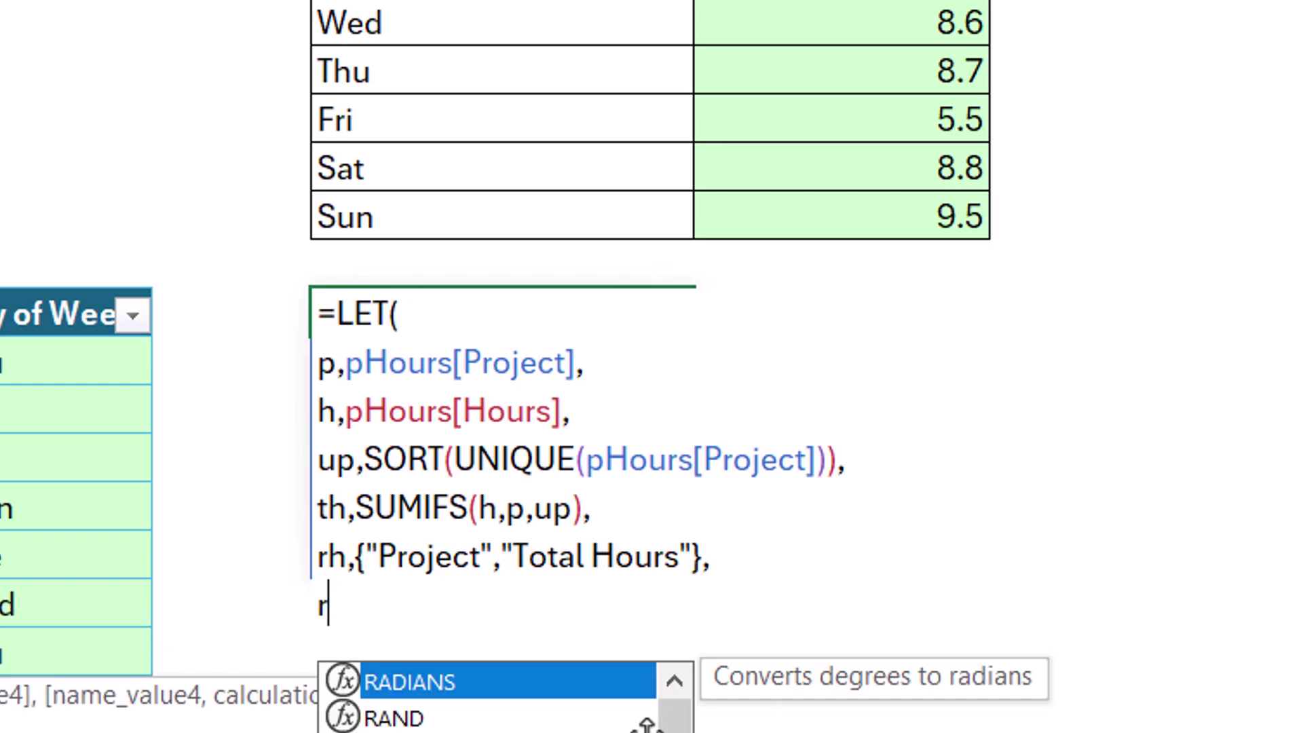
text(s[Hou)
key(BackSpace)
text(h))
key(ctrl+Return)
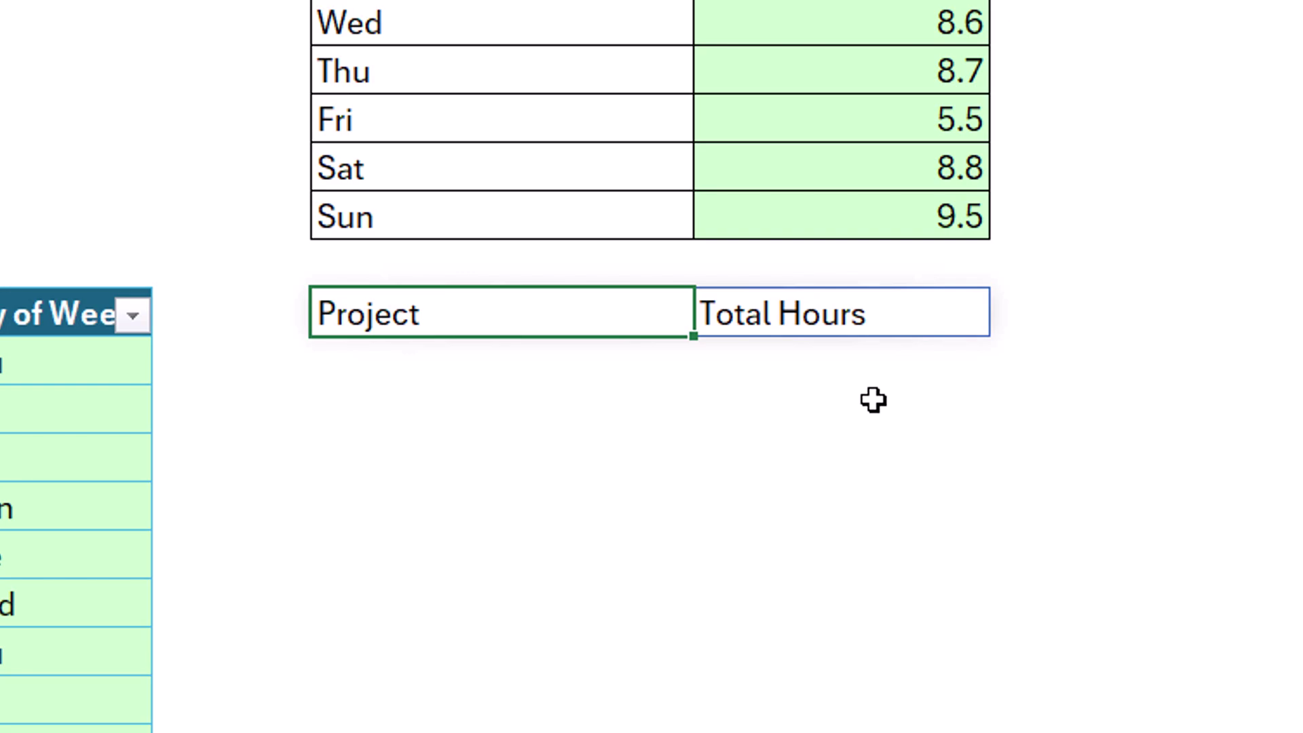
key(F2)
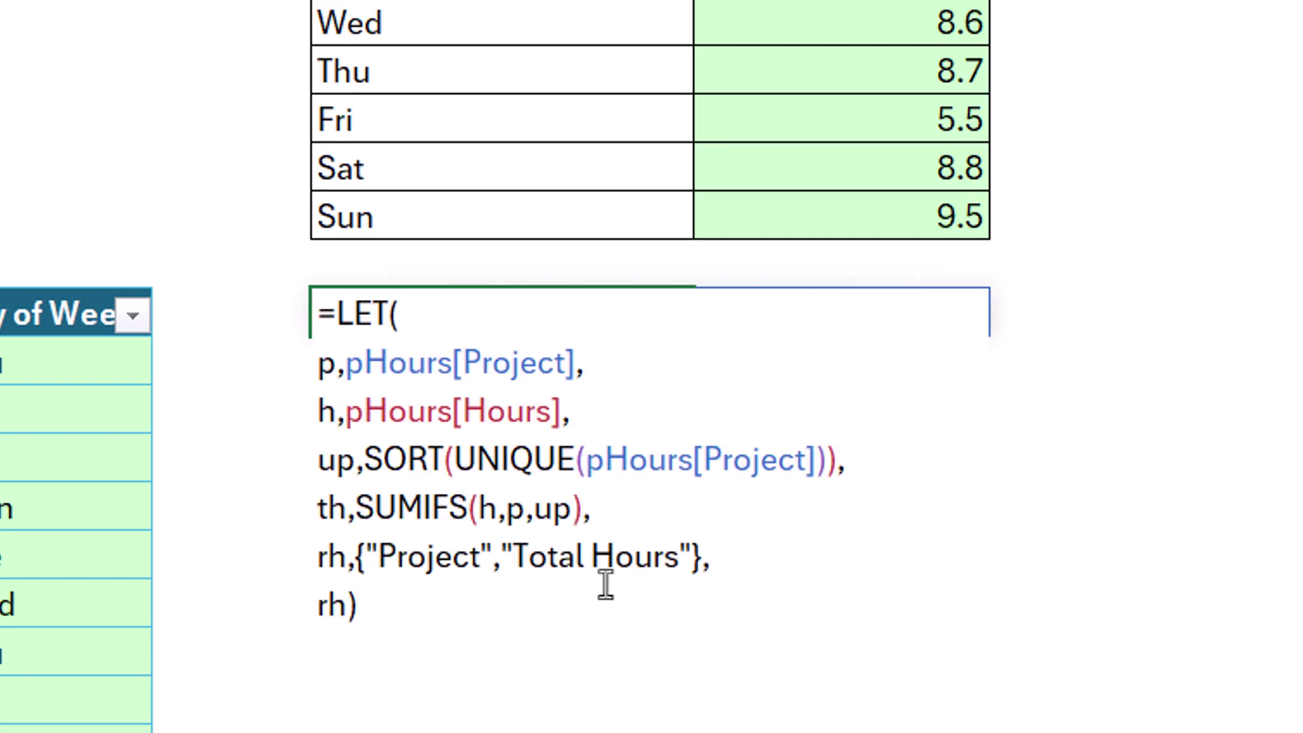
key(BackSpace)
key(BackSpace)
key(BackSpace)
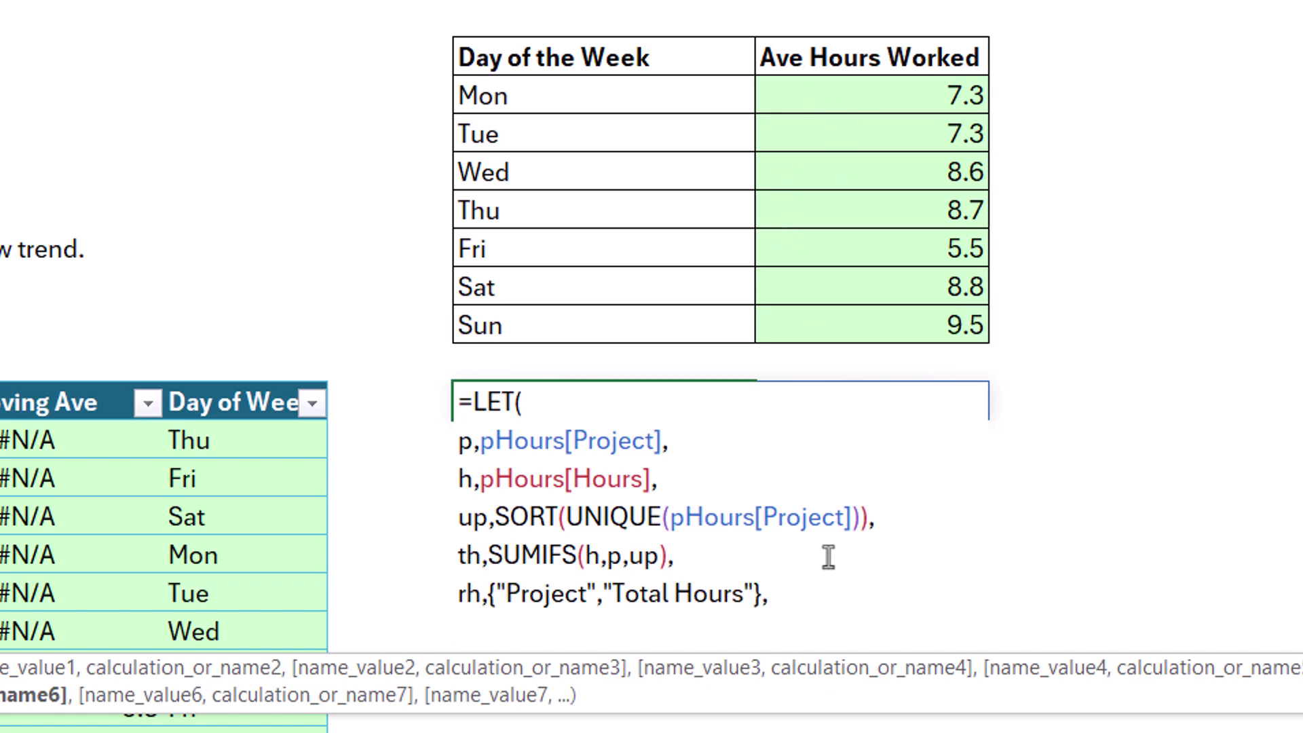
Add HSTACK(up,th) as the LET formula's final calculation, close the formula and enter it
drag(710, 712, 780, 717)
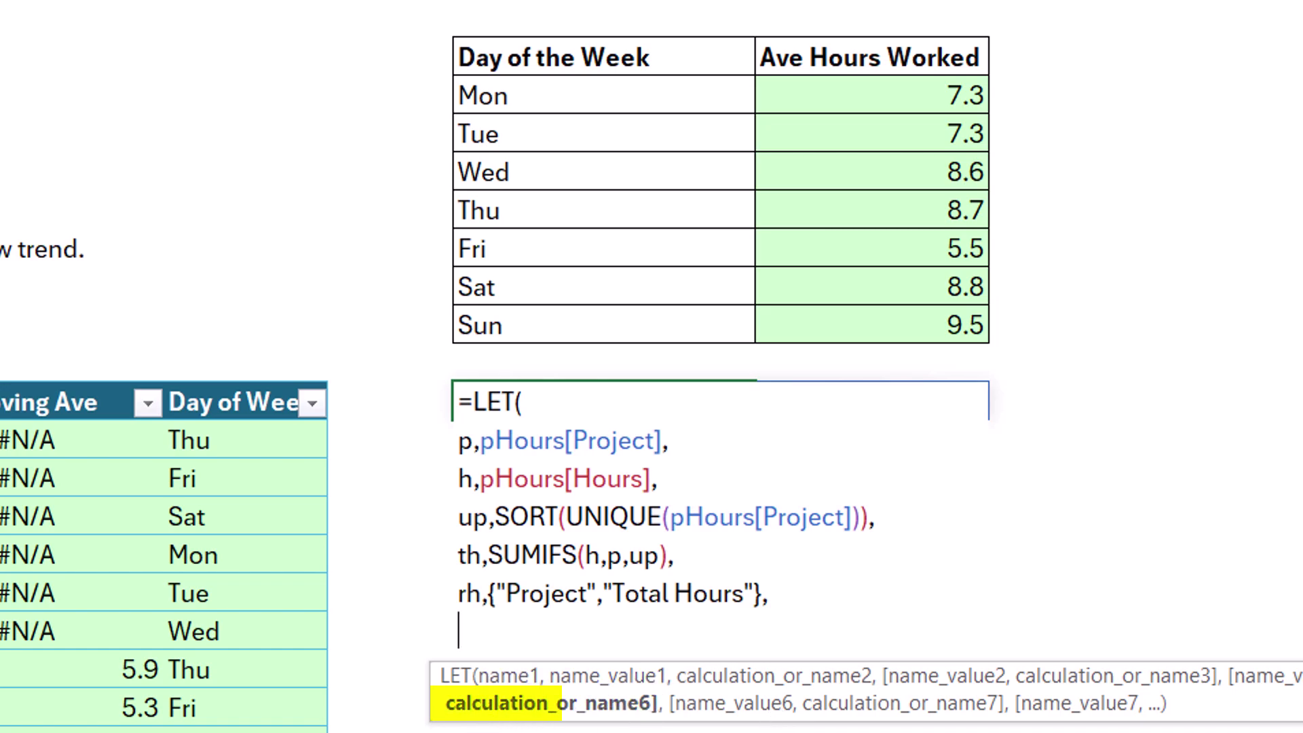
text(HS)
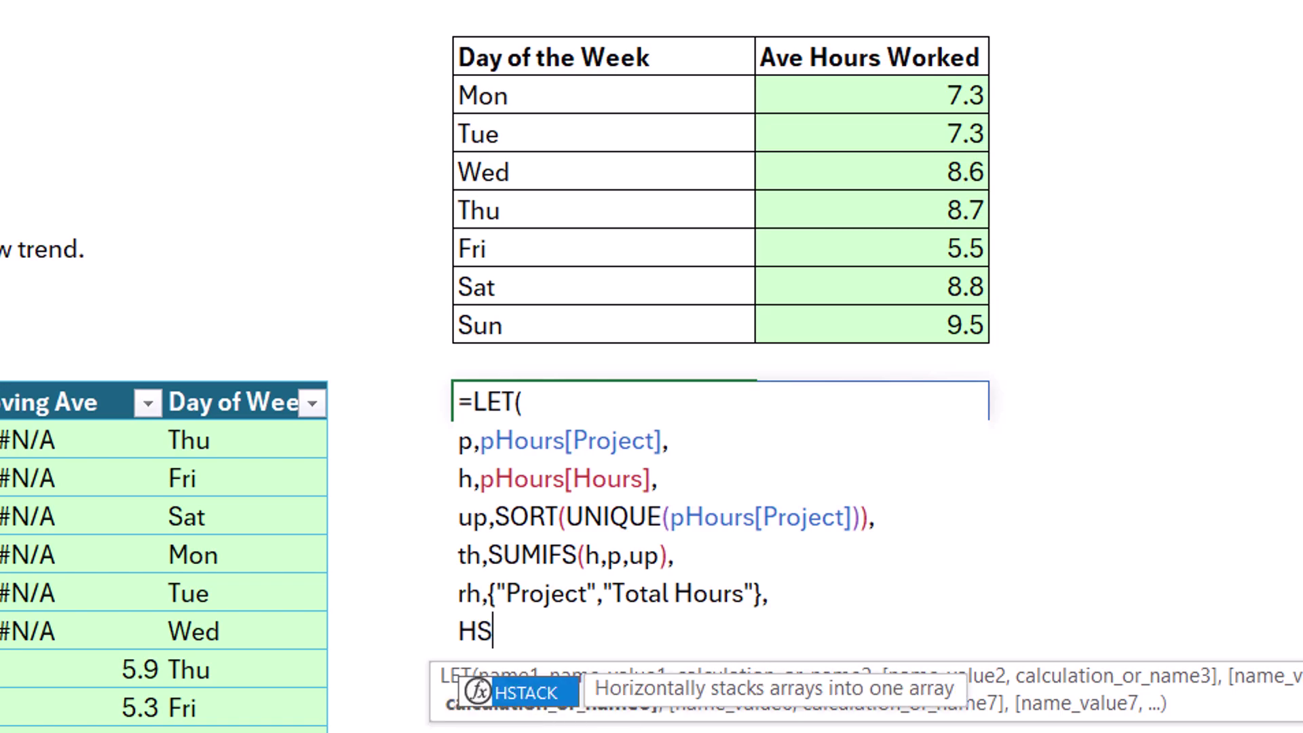
key(Tab)
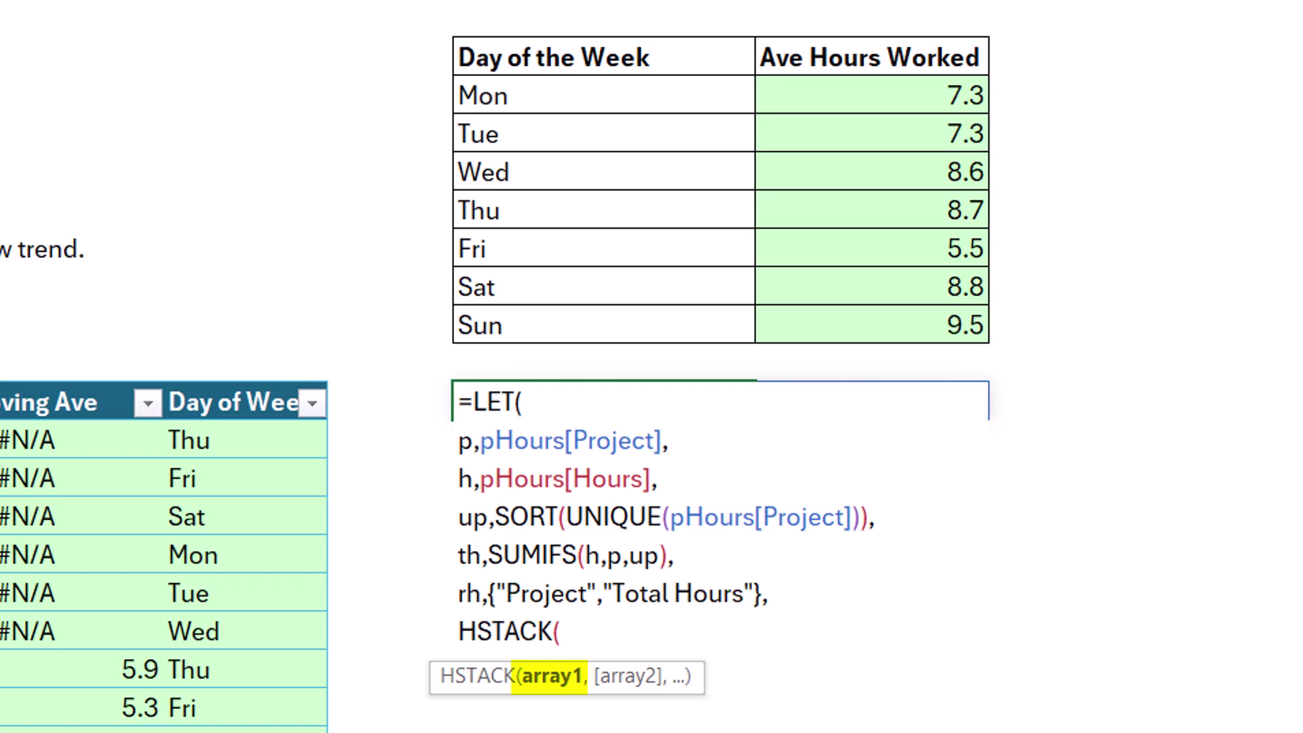
text(u)
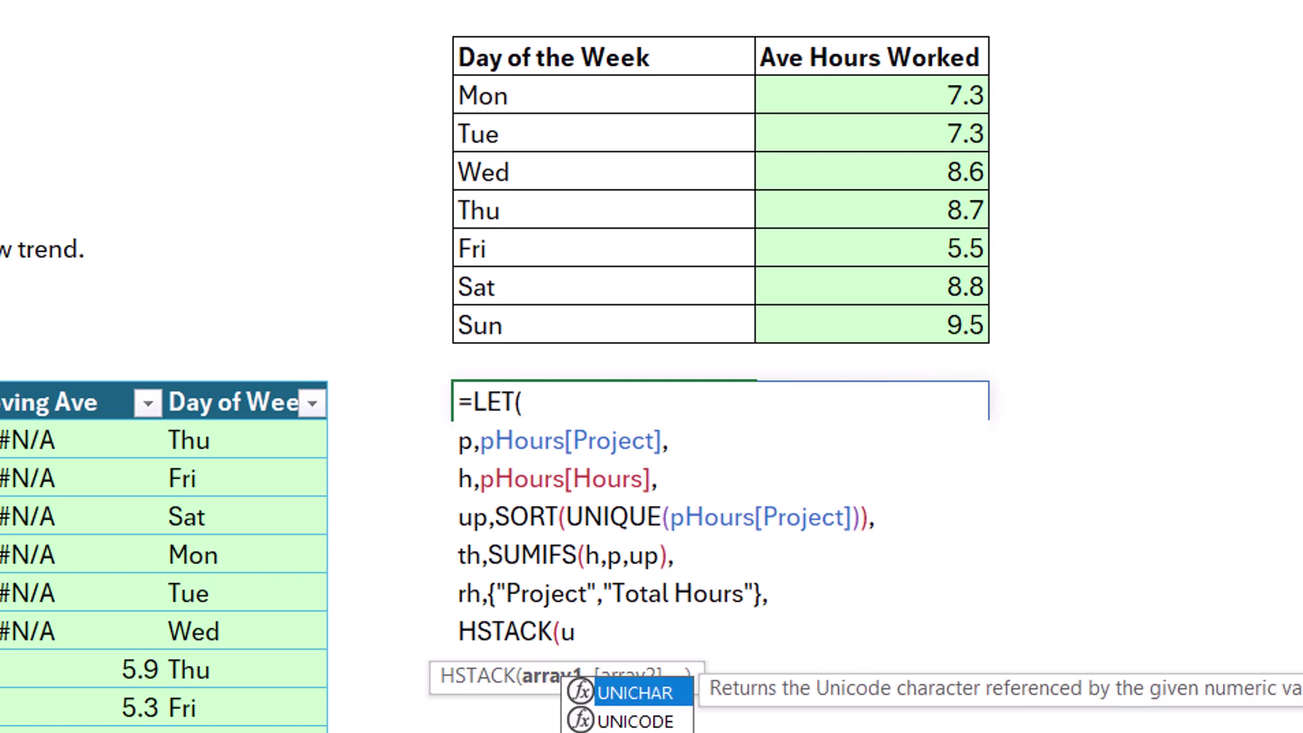
text(p)
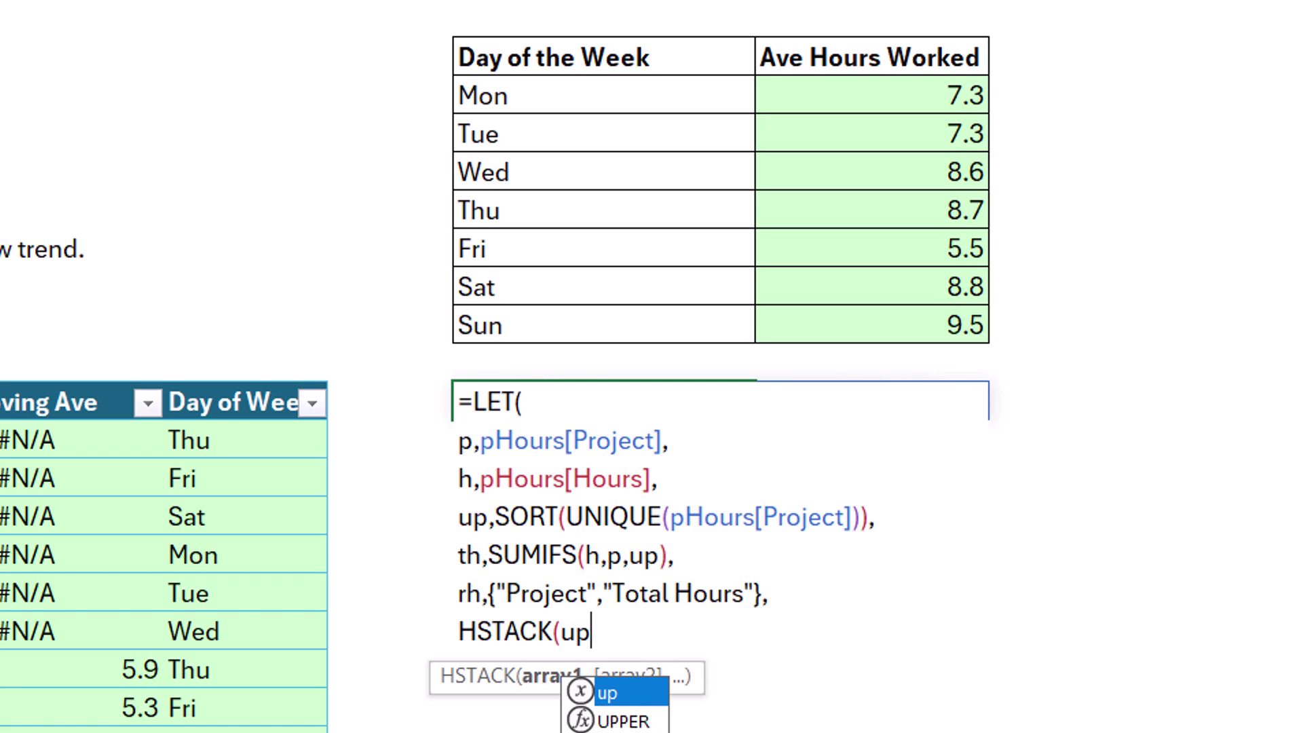
text(,th)
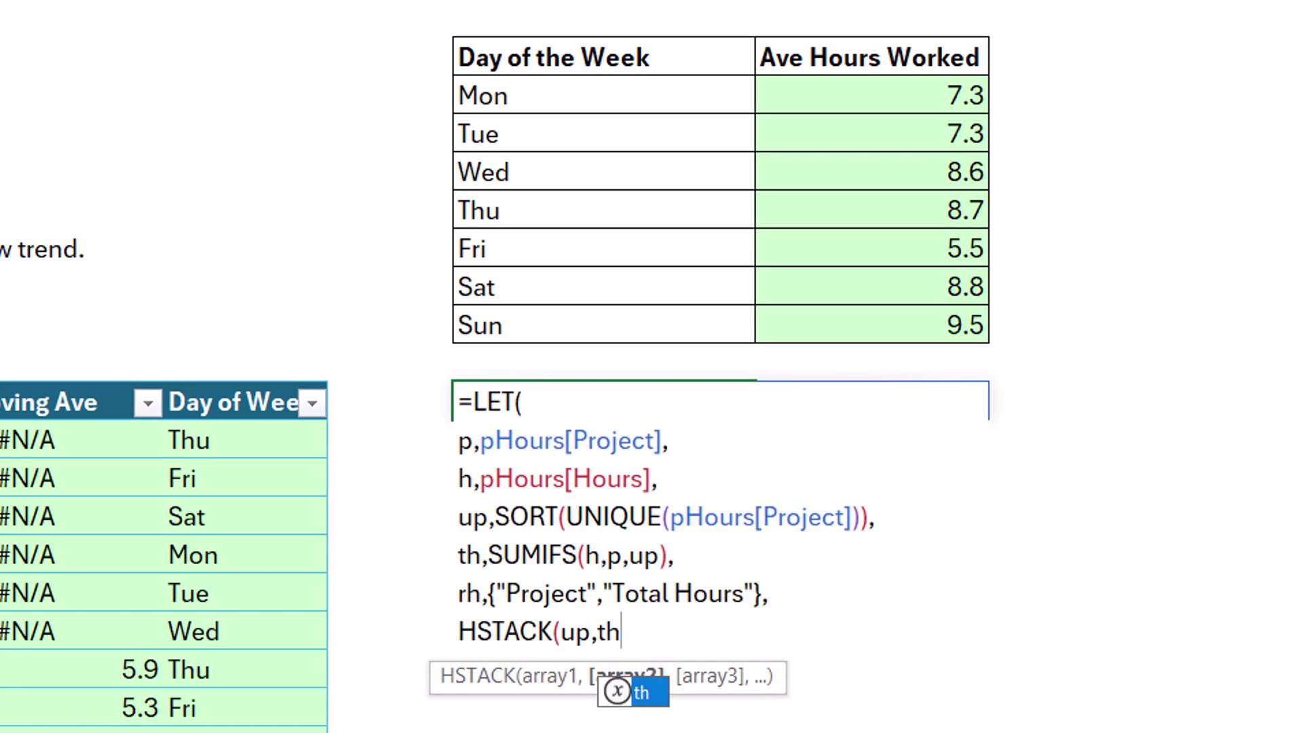
text())
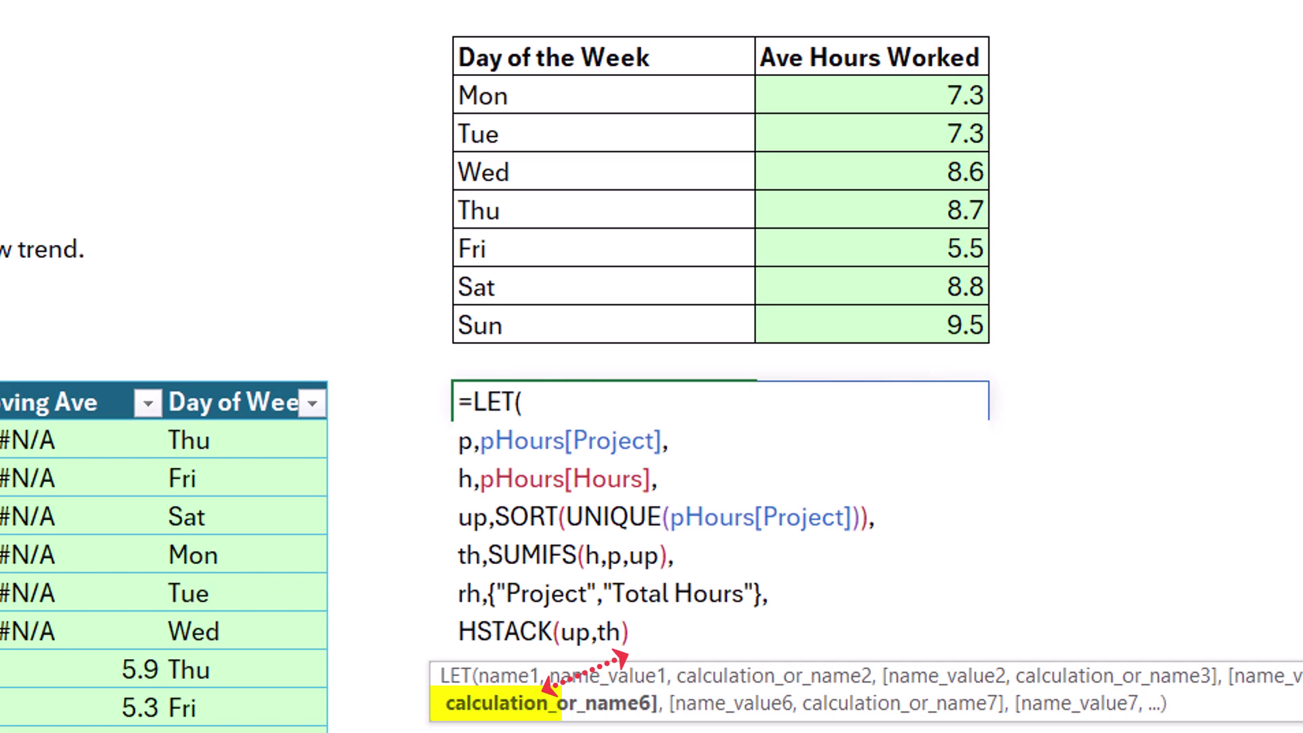
text())
key(ctrl+Return)
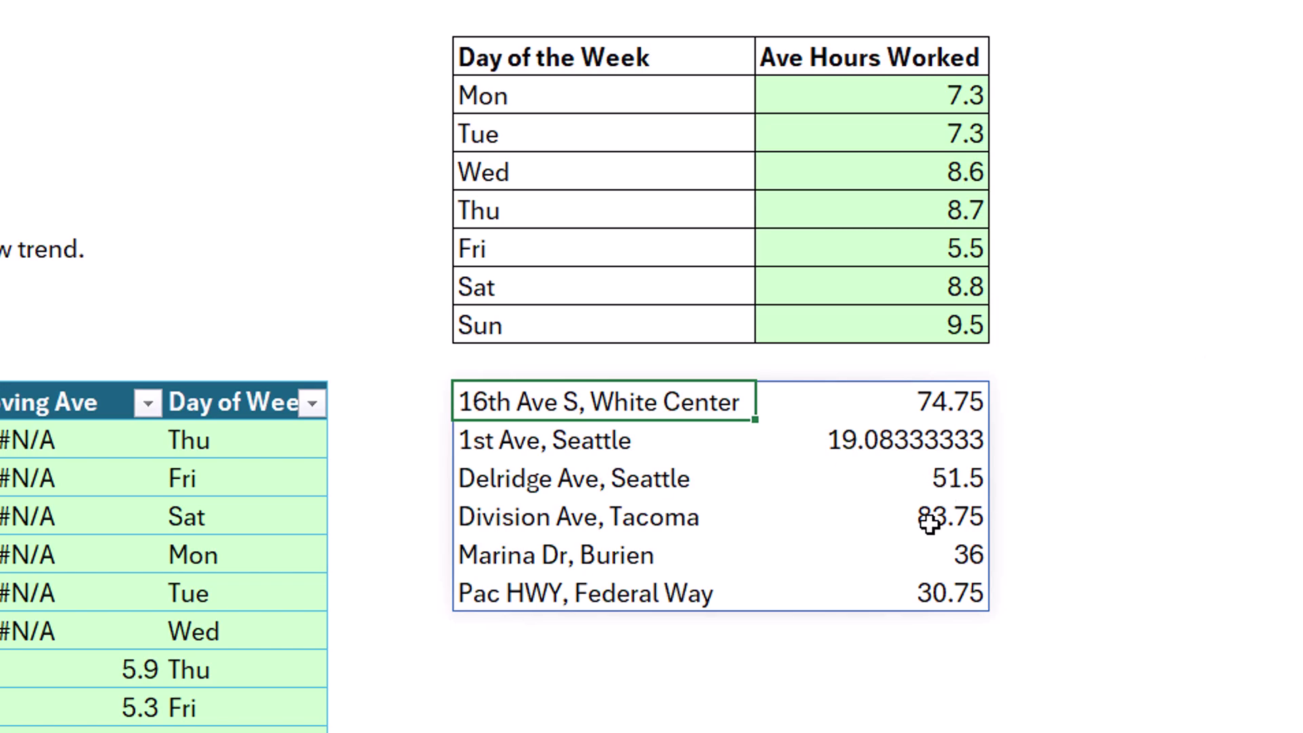
Reopen the LET formula and wrap its final calculation in VSTACK with the headers on top, as VSTACK(rh,HSTACK(up,th))
key(F2)
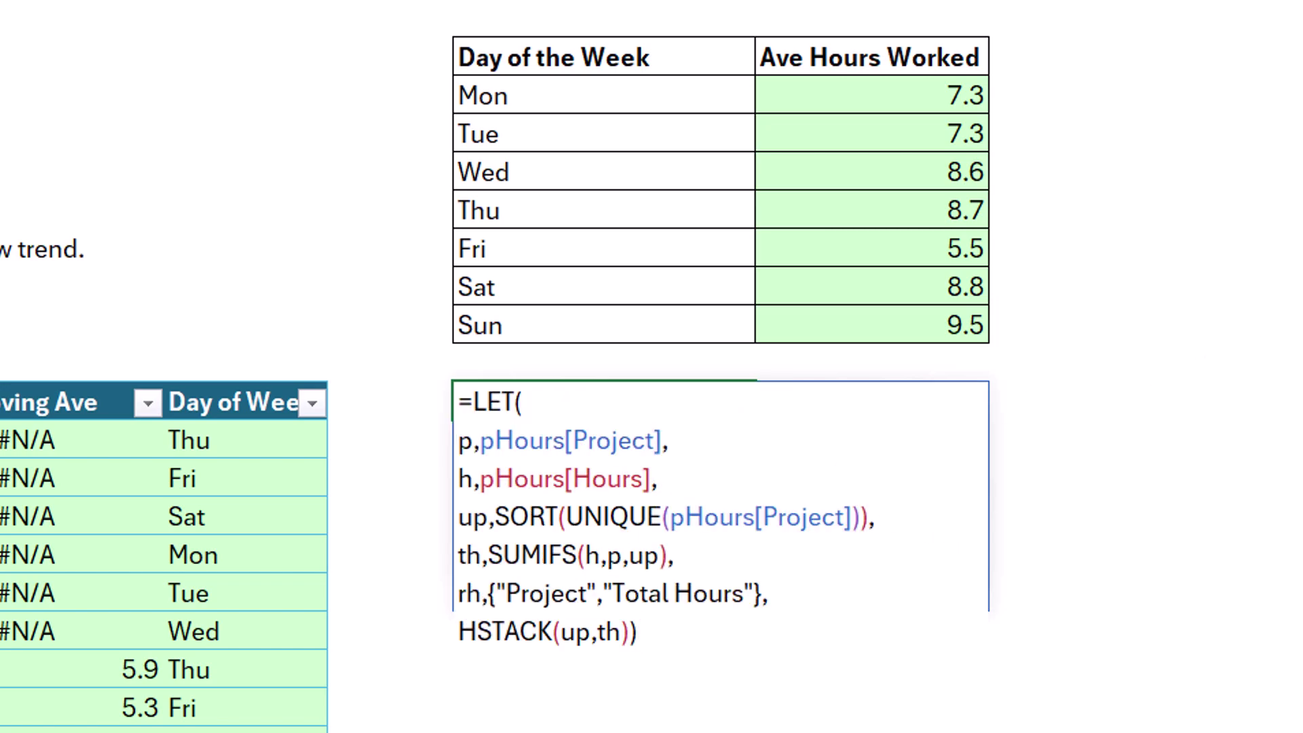
click(461, 631)
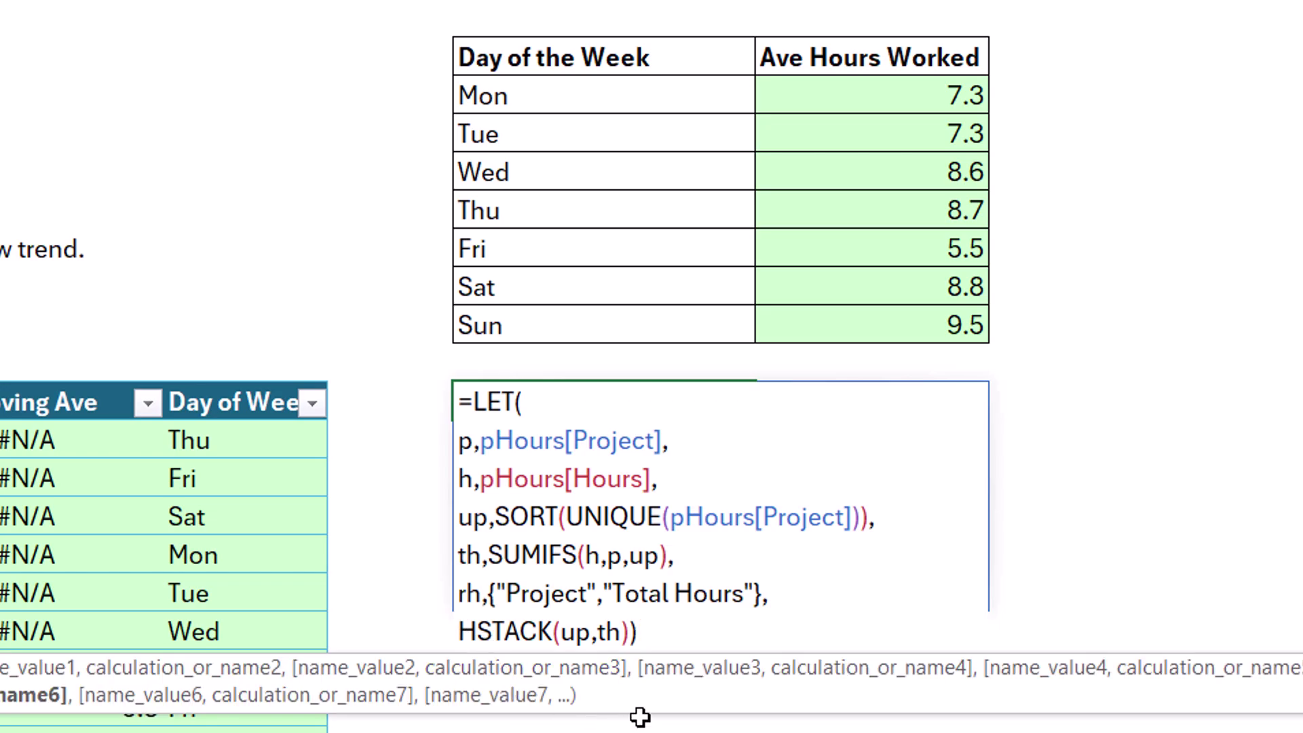
text(v)
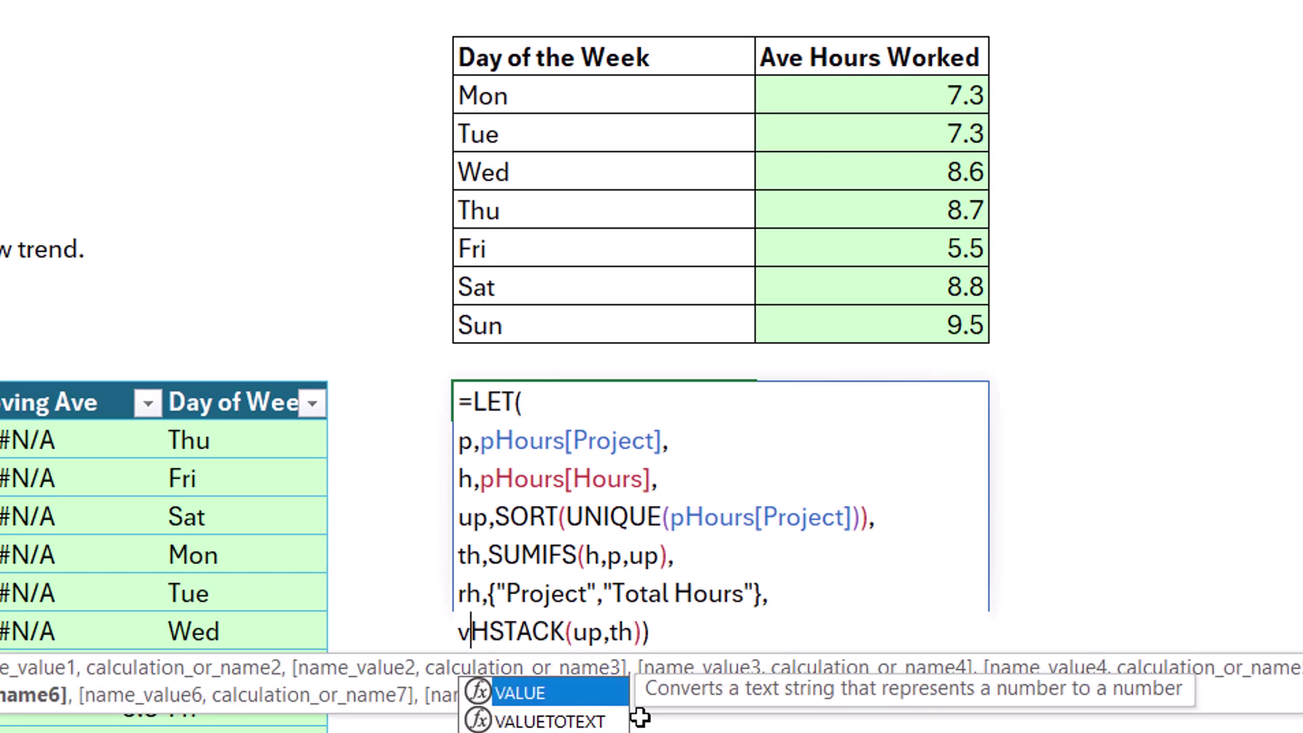
text(s)
key(Tab)
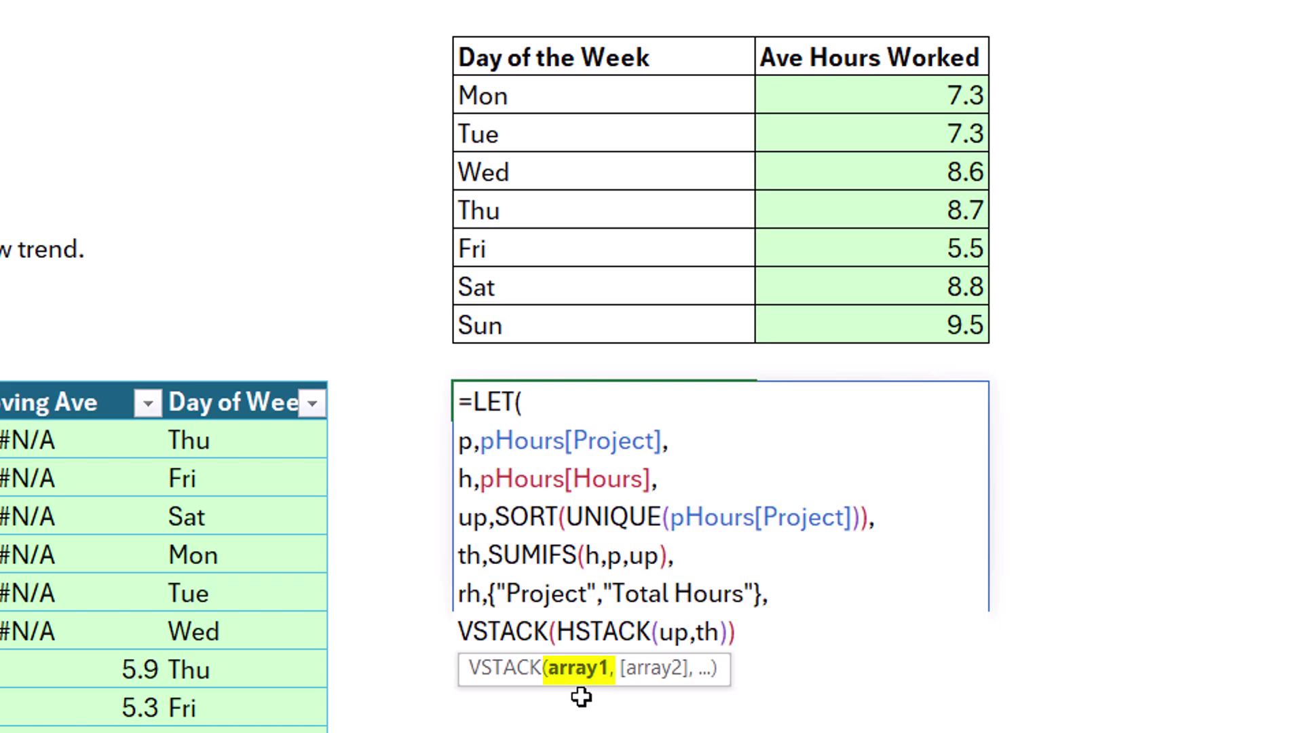
text(rh,)
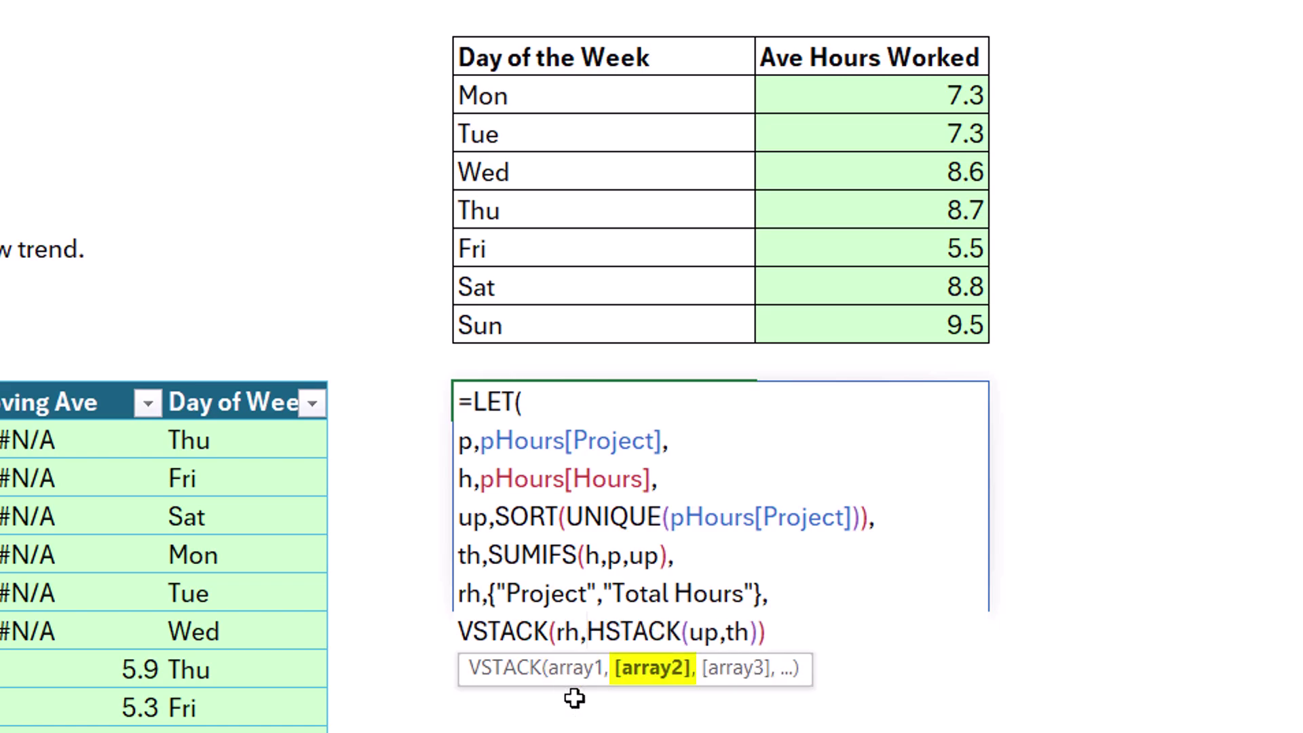
click(782, 636)
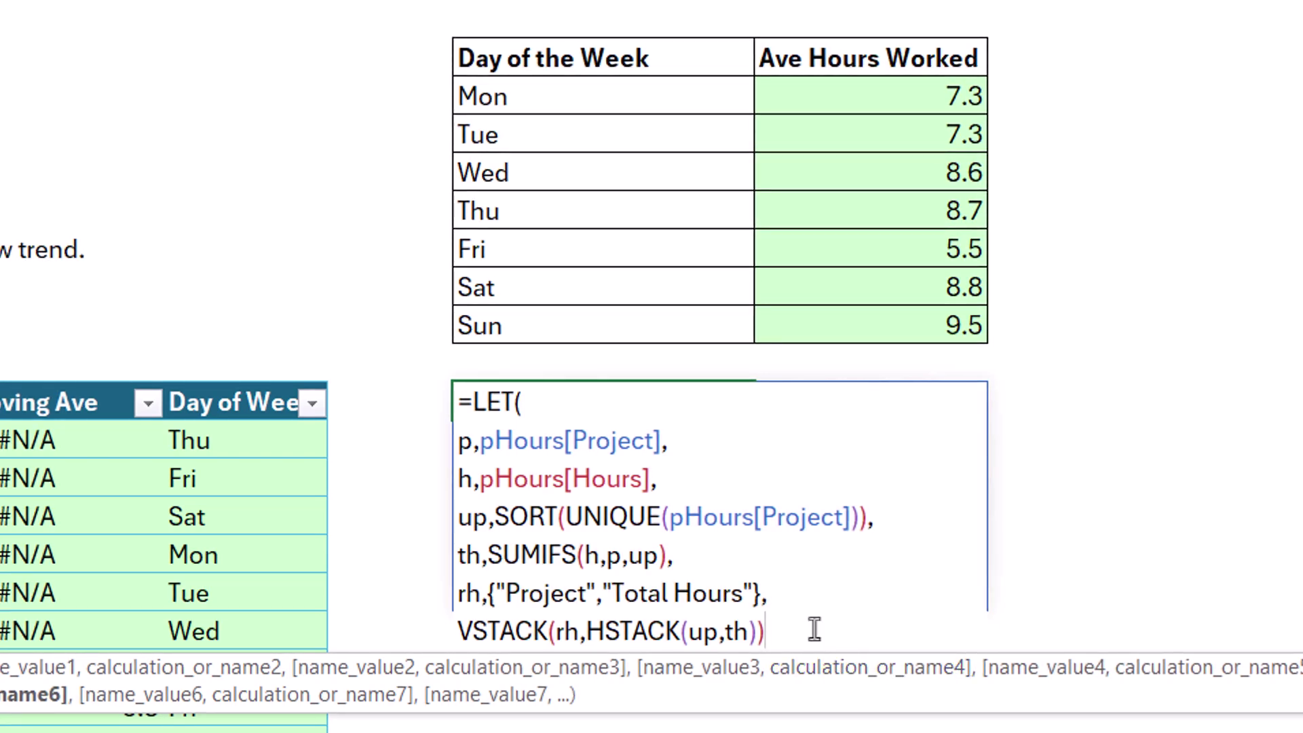
Replace pHours[Project] inside UNIQUE with the variable p, close the LET formula and enter it
click(677, 523)
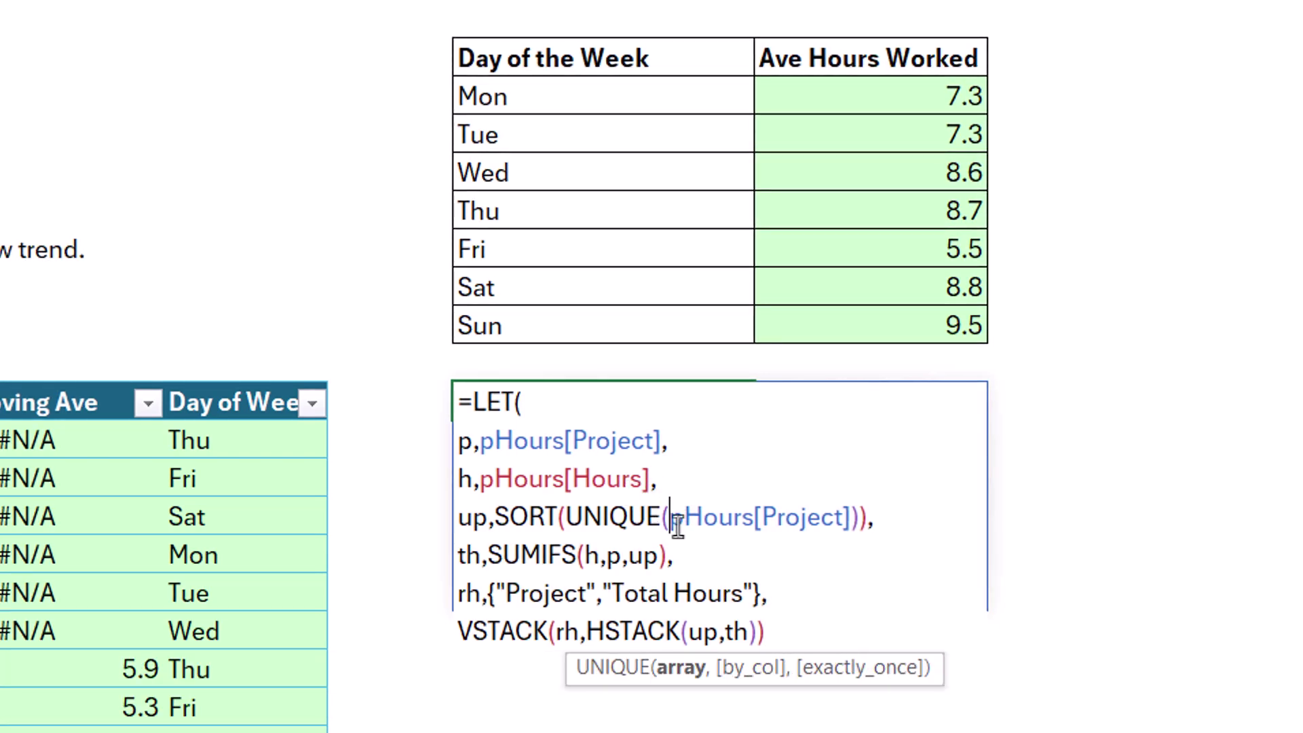
click(682, 668)
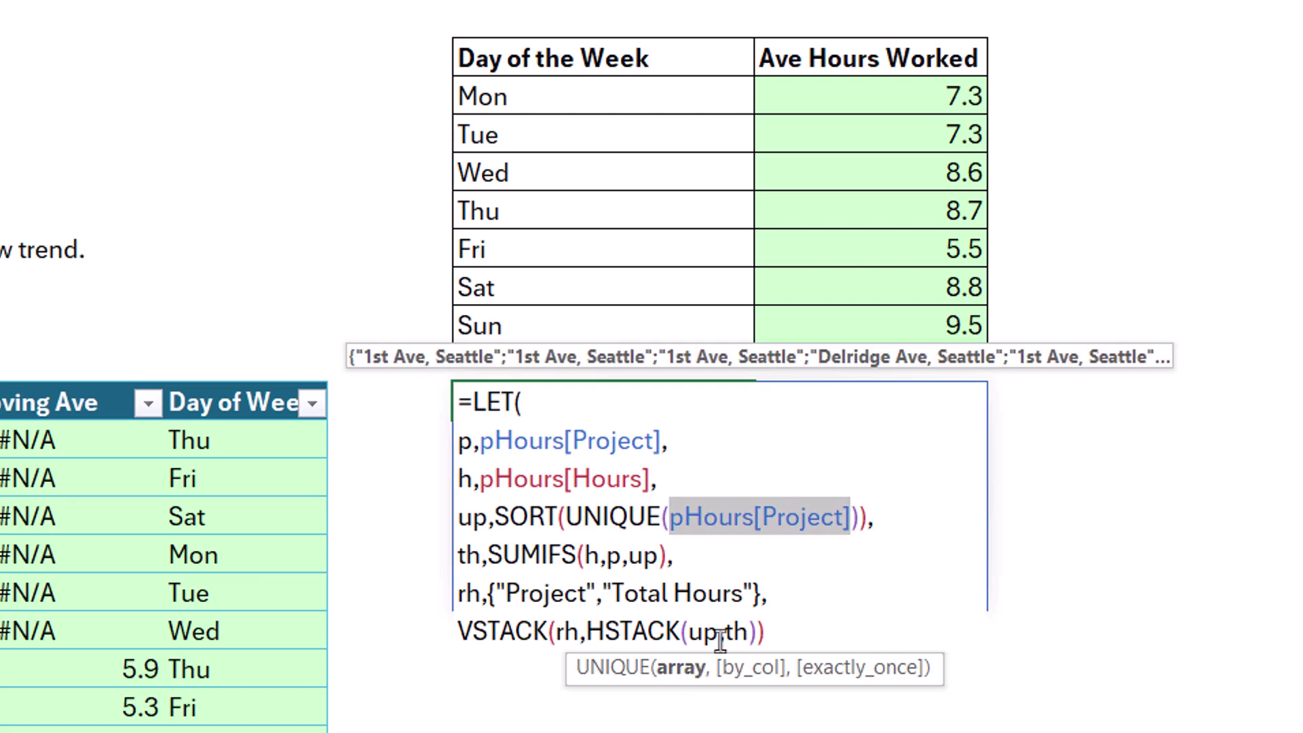
text(p)
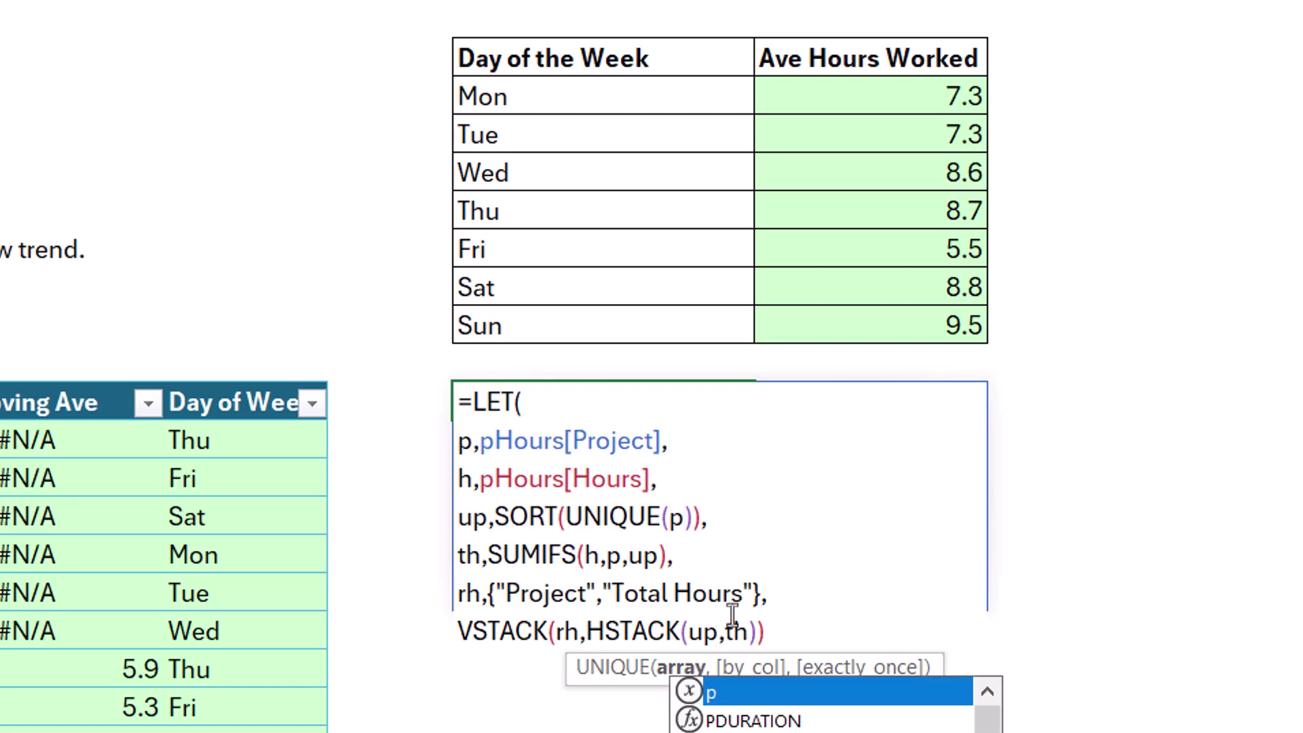
click(777, 635)
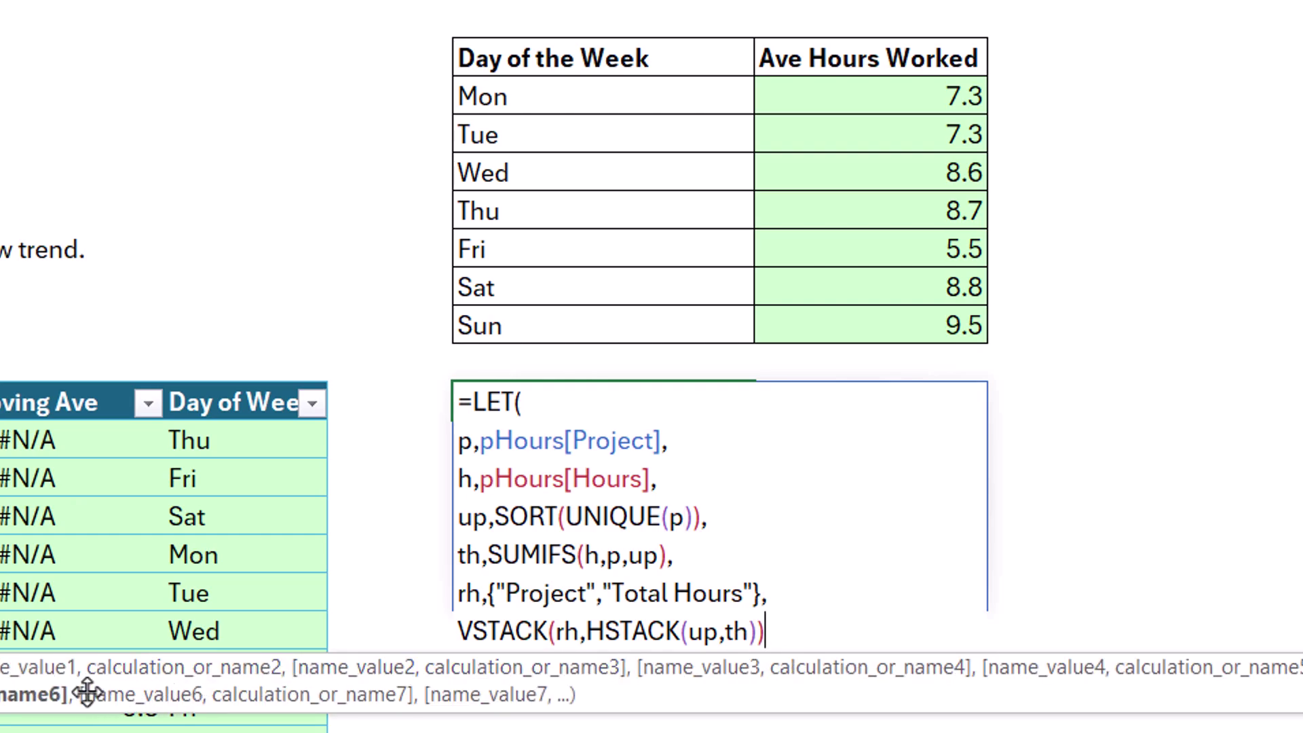
drag(159, 710, 818, 729)
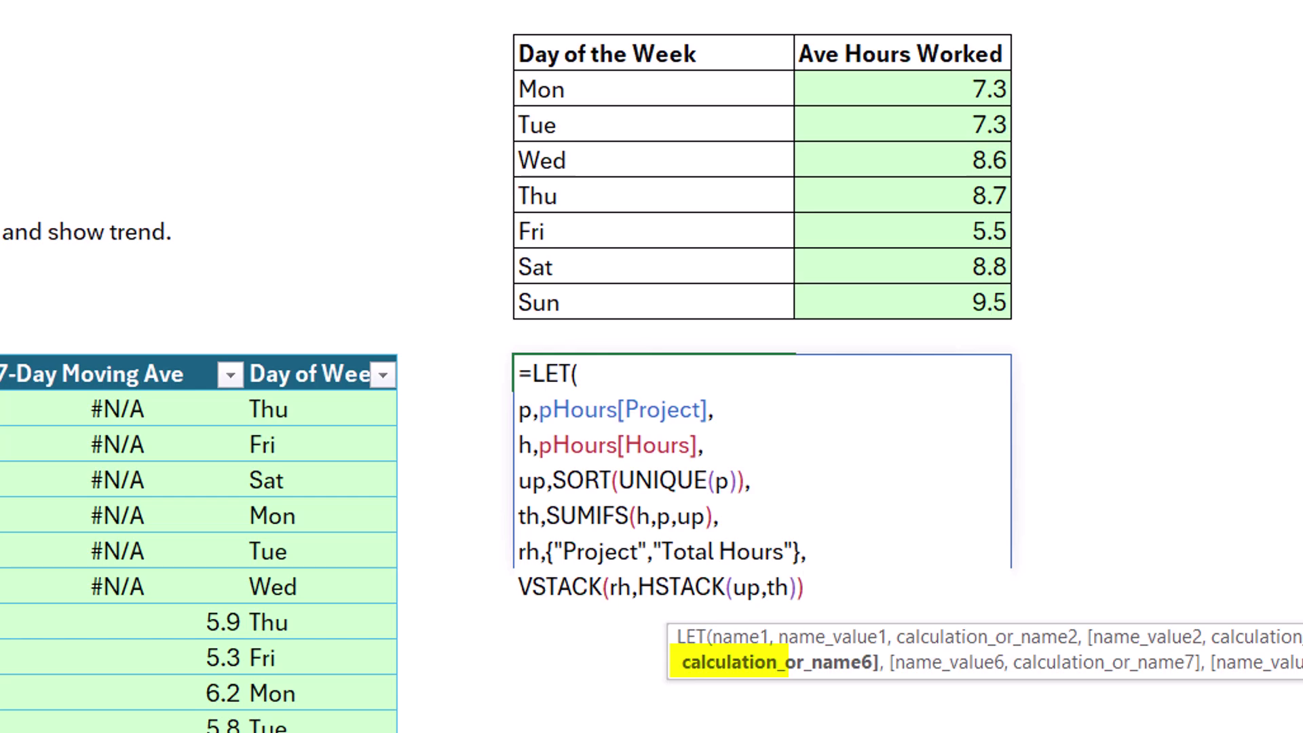
text())
key(ctrl+Return)
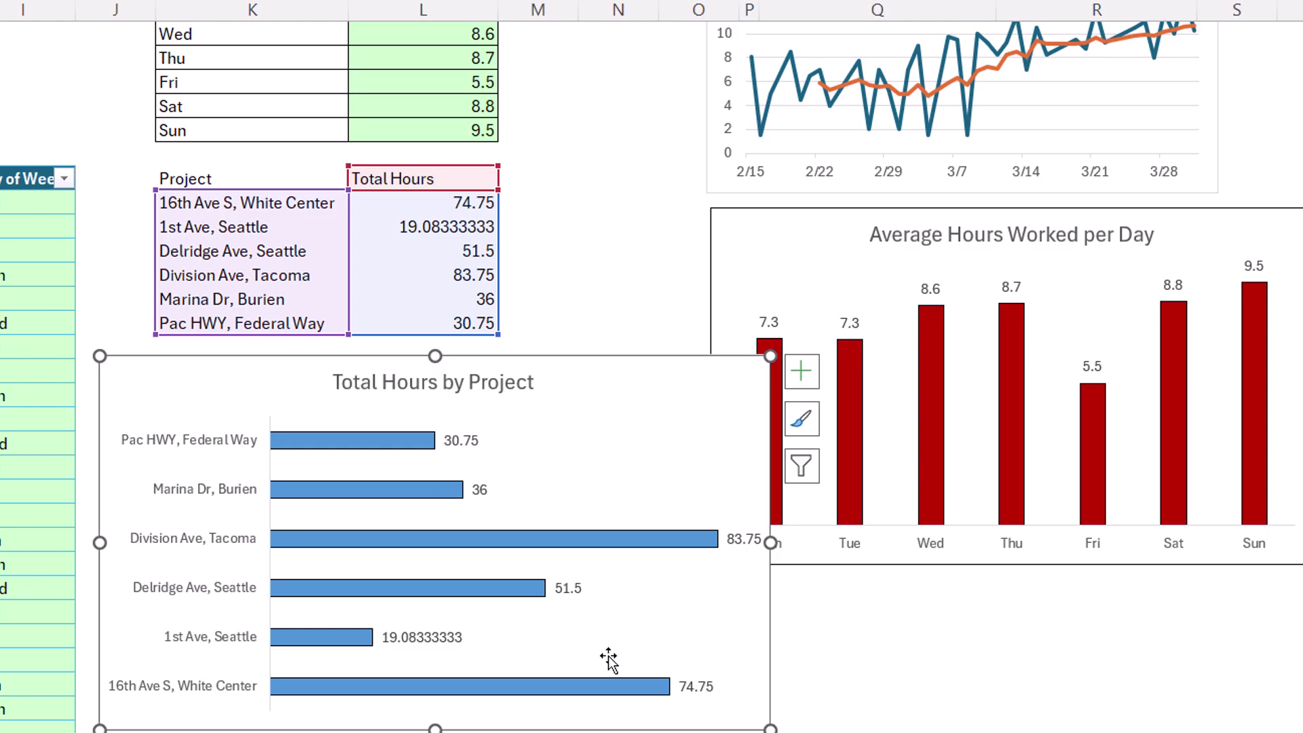
Move the Total Hours by Project chart beside the project totals report, clear of the cells below the report
drag(625, 369, 579, 369)
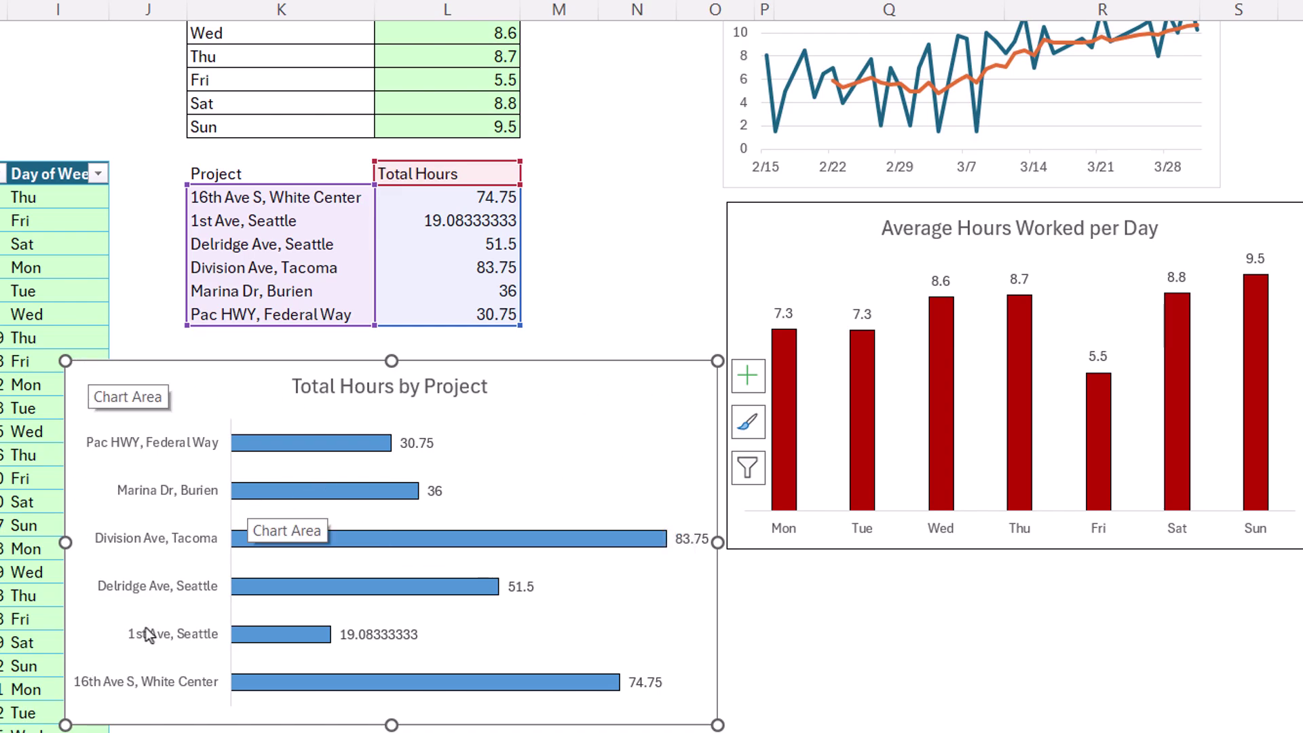
mouse_move(609, 541)
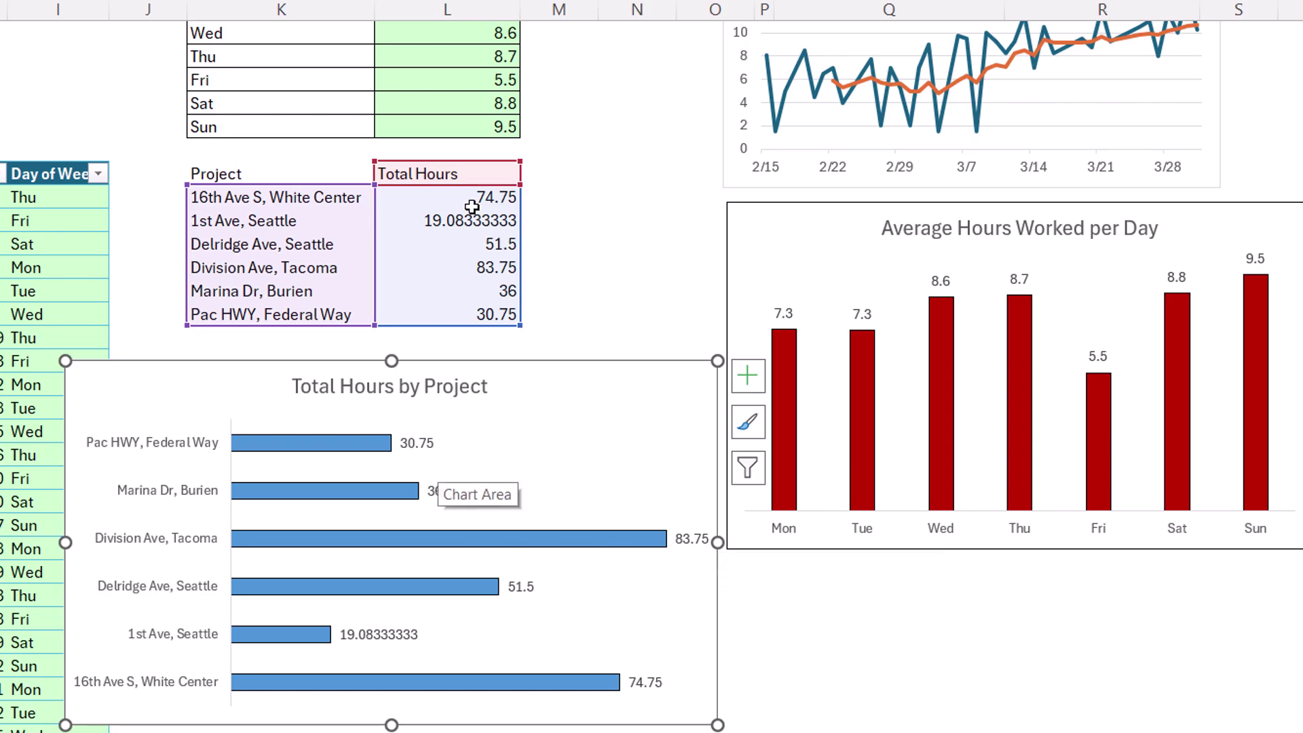
click(452, 198)
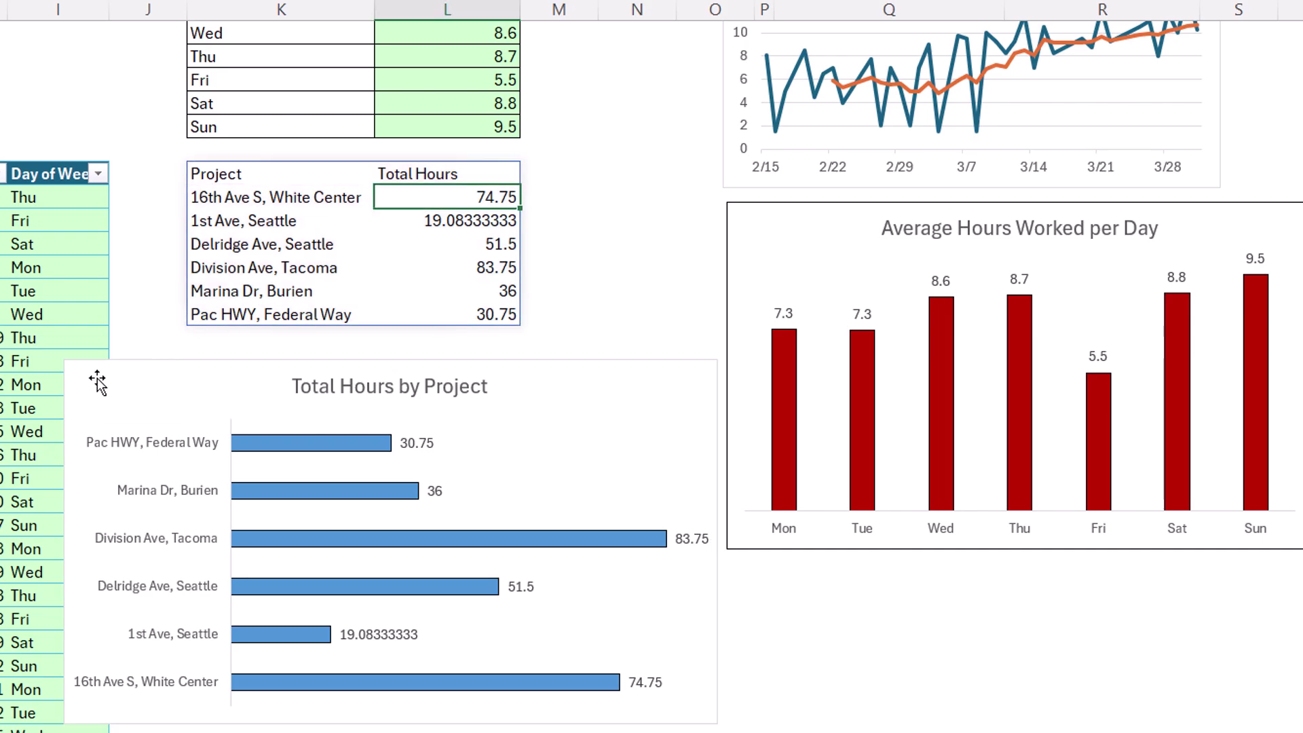
drag(99, 380, 624, 179)
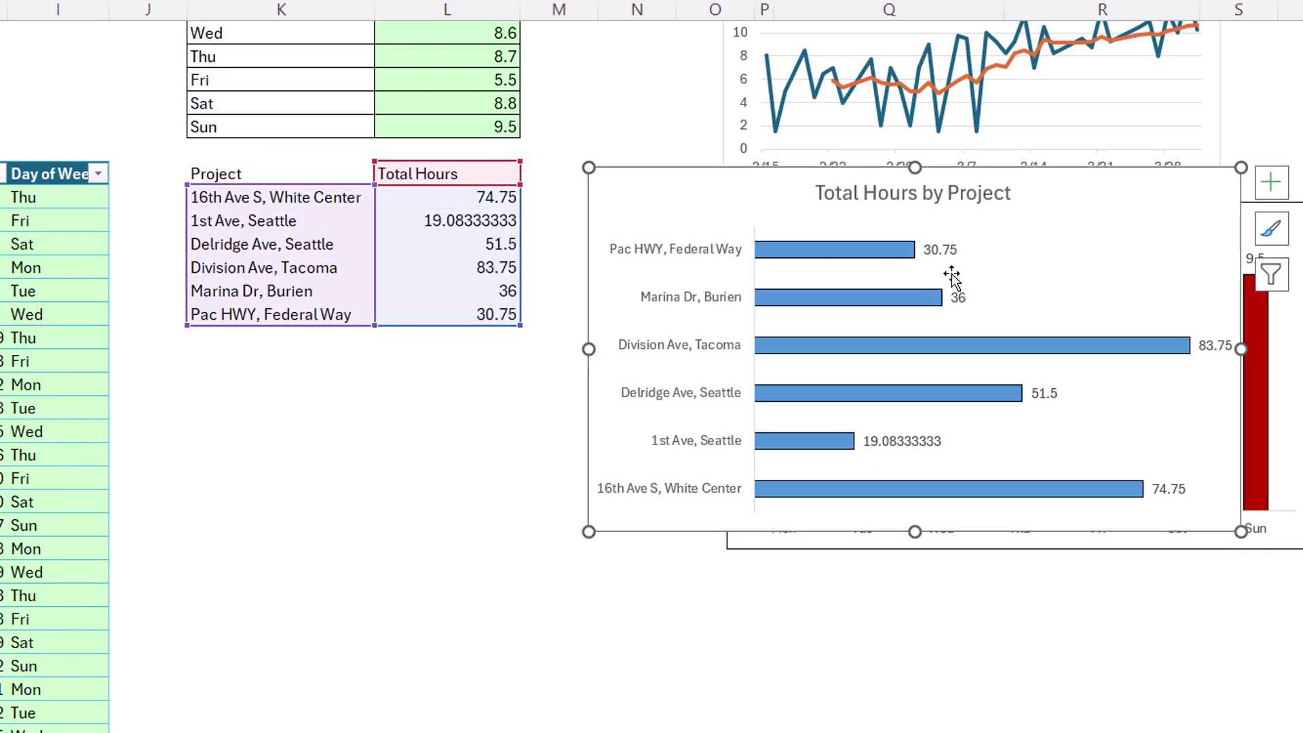
Format the total hours range L15:L30 as Number with 0 decimal places
click(466, 201)
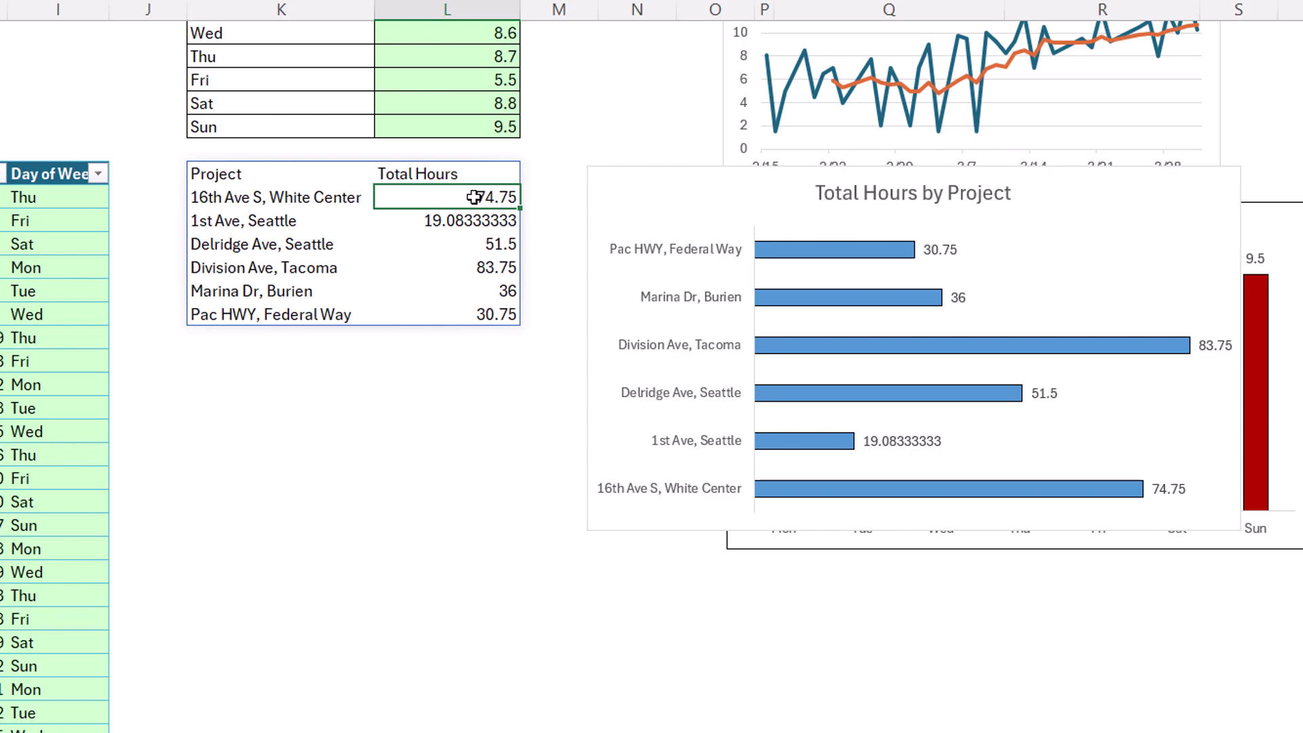
drag(474, 198, 476, 549)
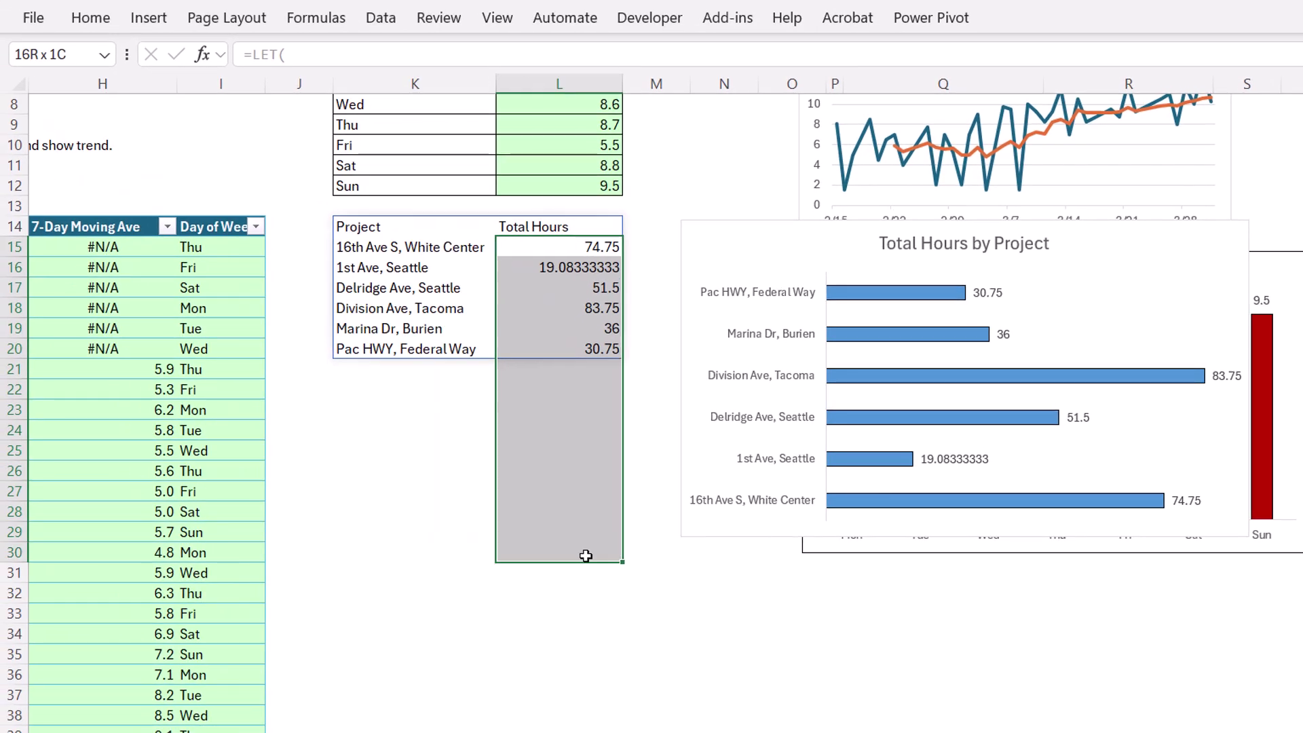
drag(585, 557, 589, 561)
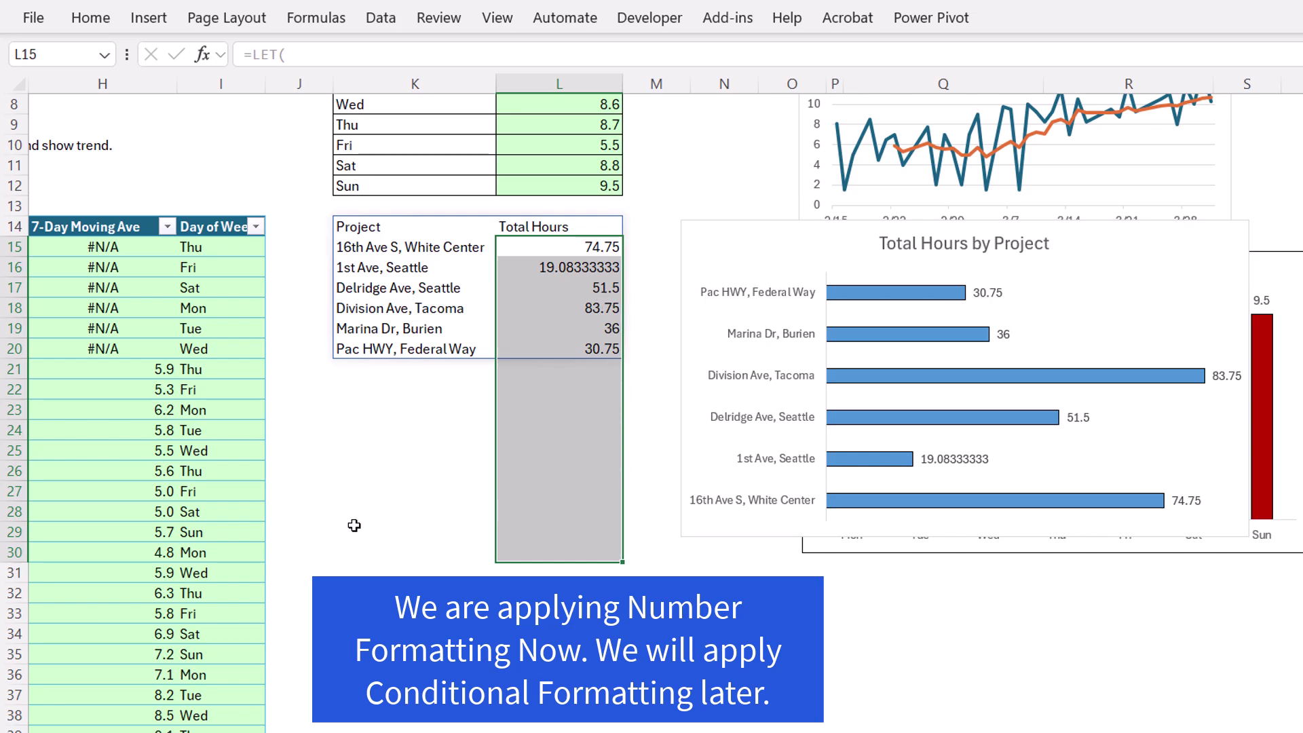
key(ctrl+1)
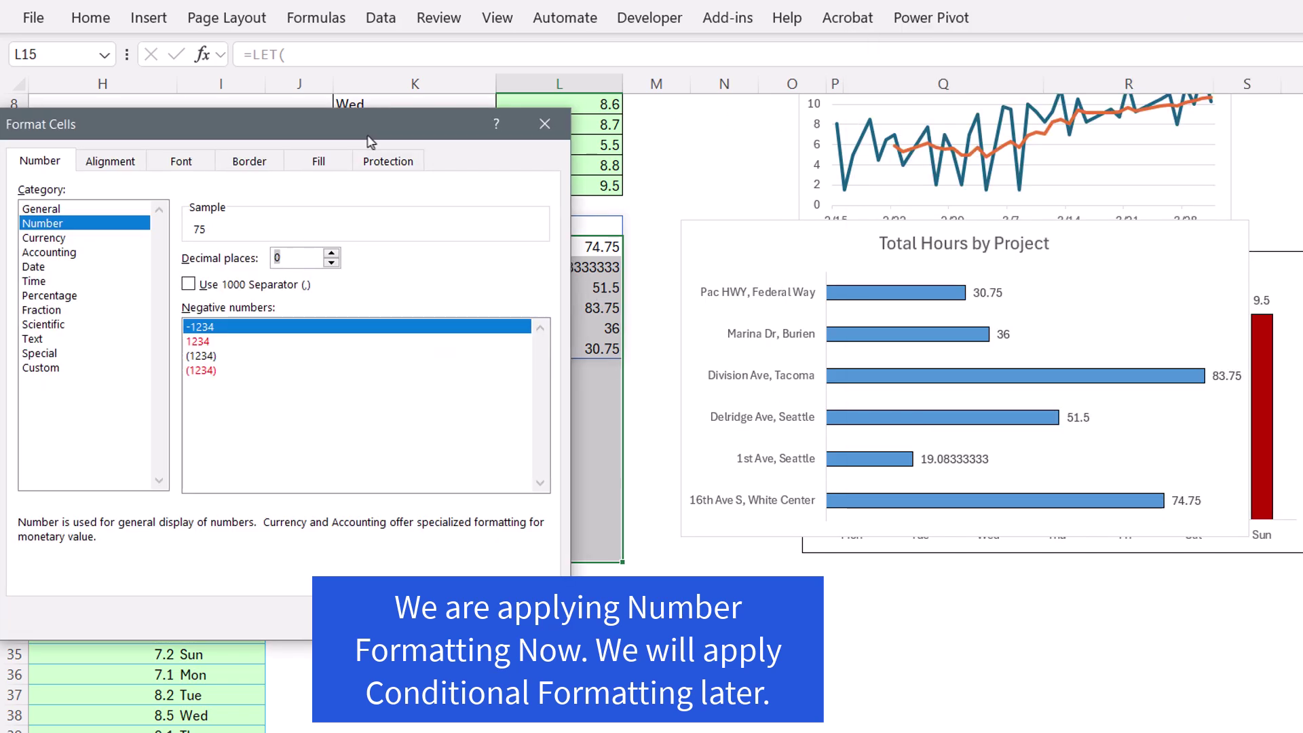
drag(364, 142, 354, 147)
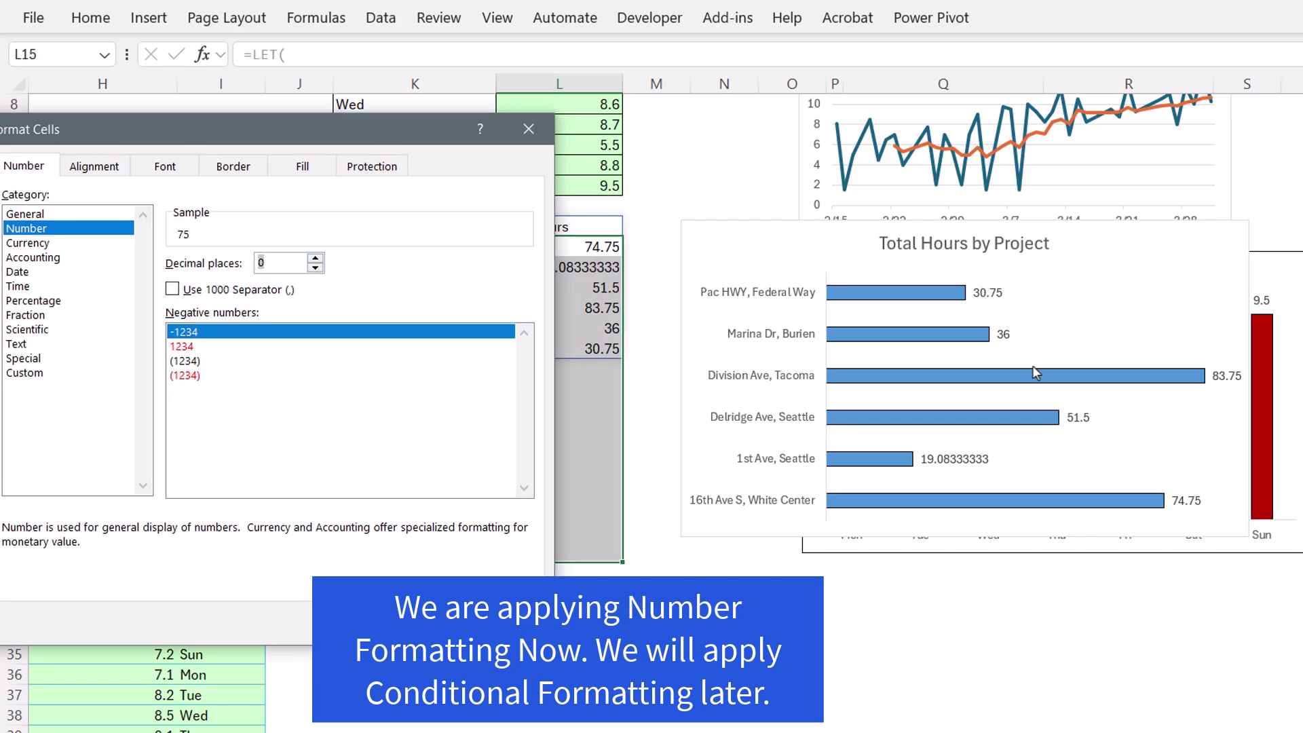
click(382, 628)
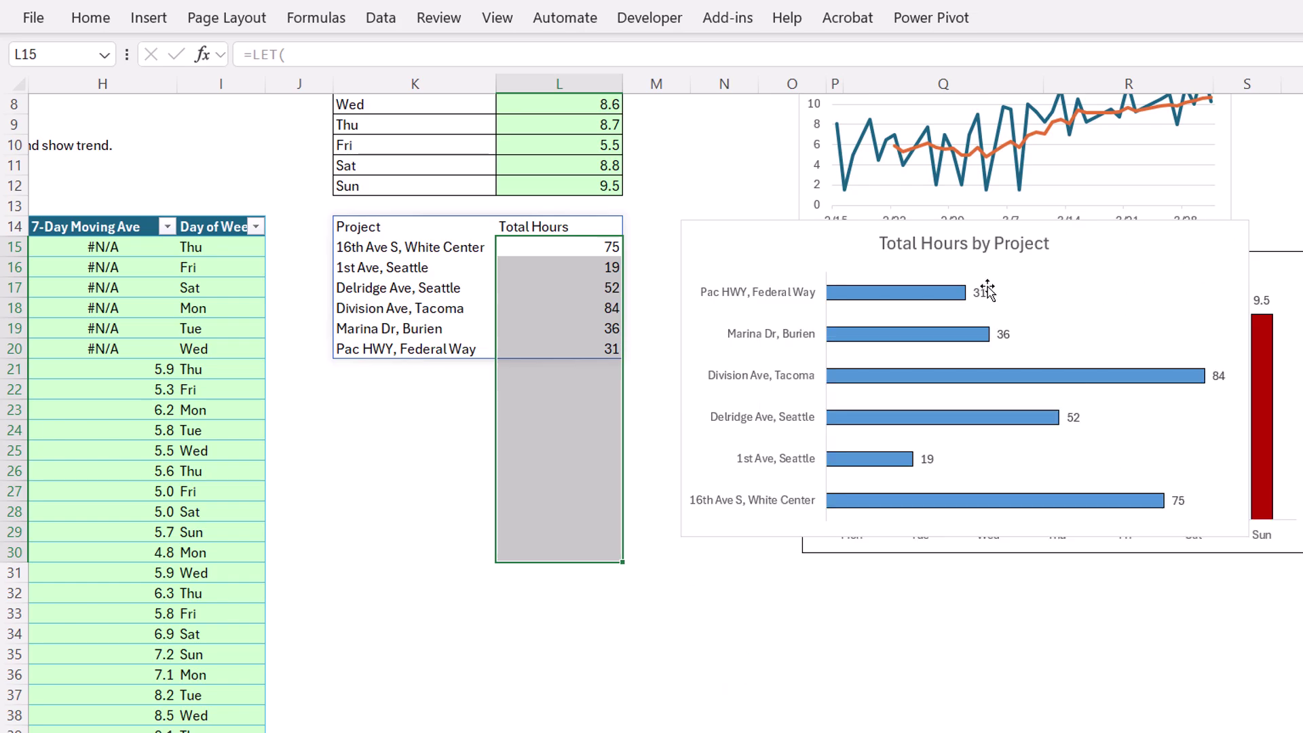
Place the Total Hours by Project chart below the Average Hours Worked per Day chart
scroll(1024, 364, up, 1)
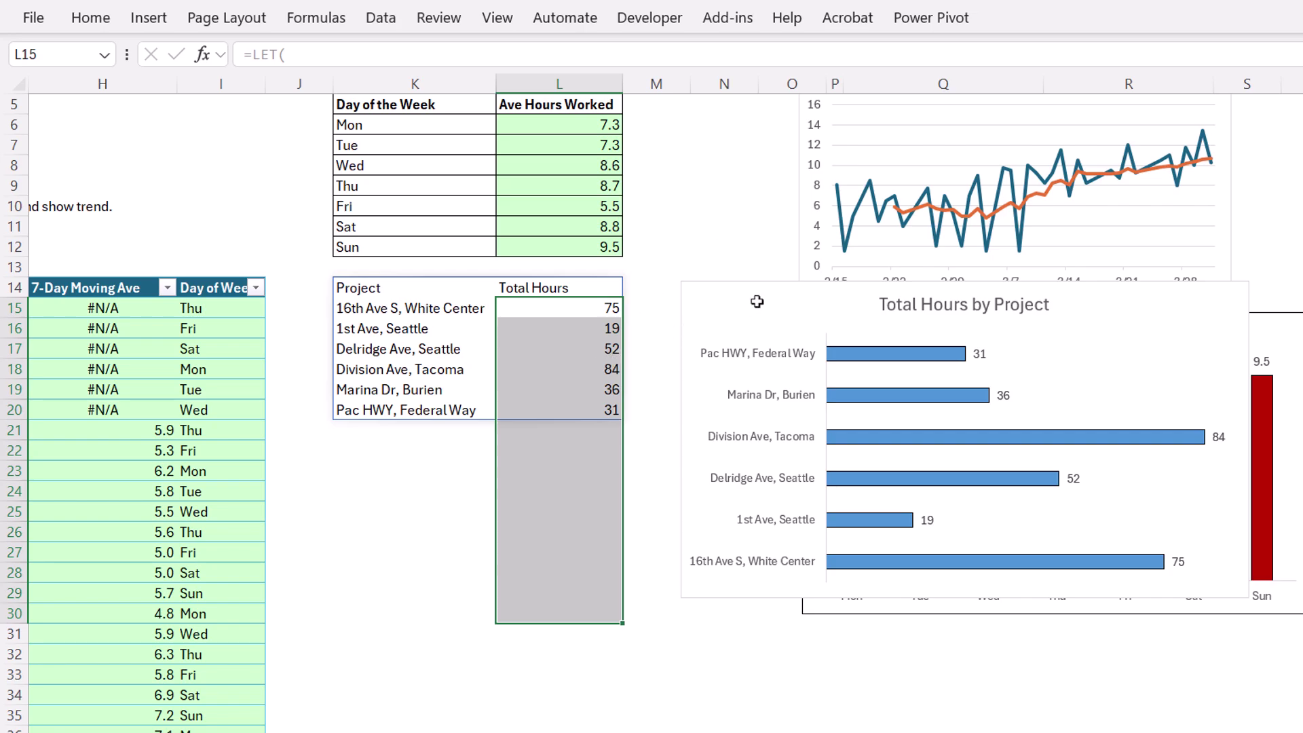
drag(719, 297, 853, 659)
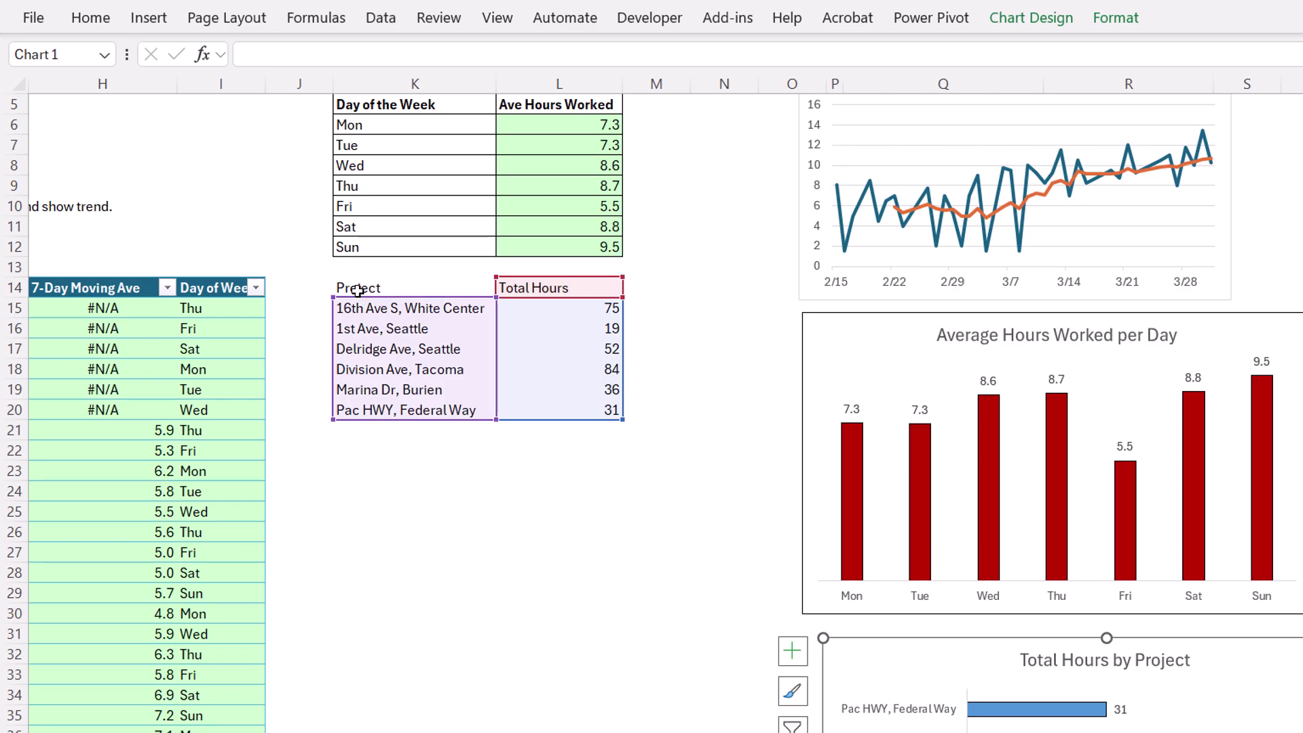
Make the Project and Total Hours headers in K14:L14 bold
drag(358, 290, 512, 288)
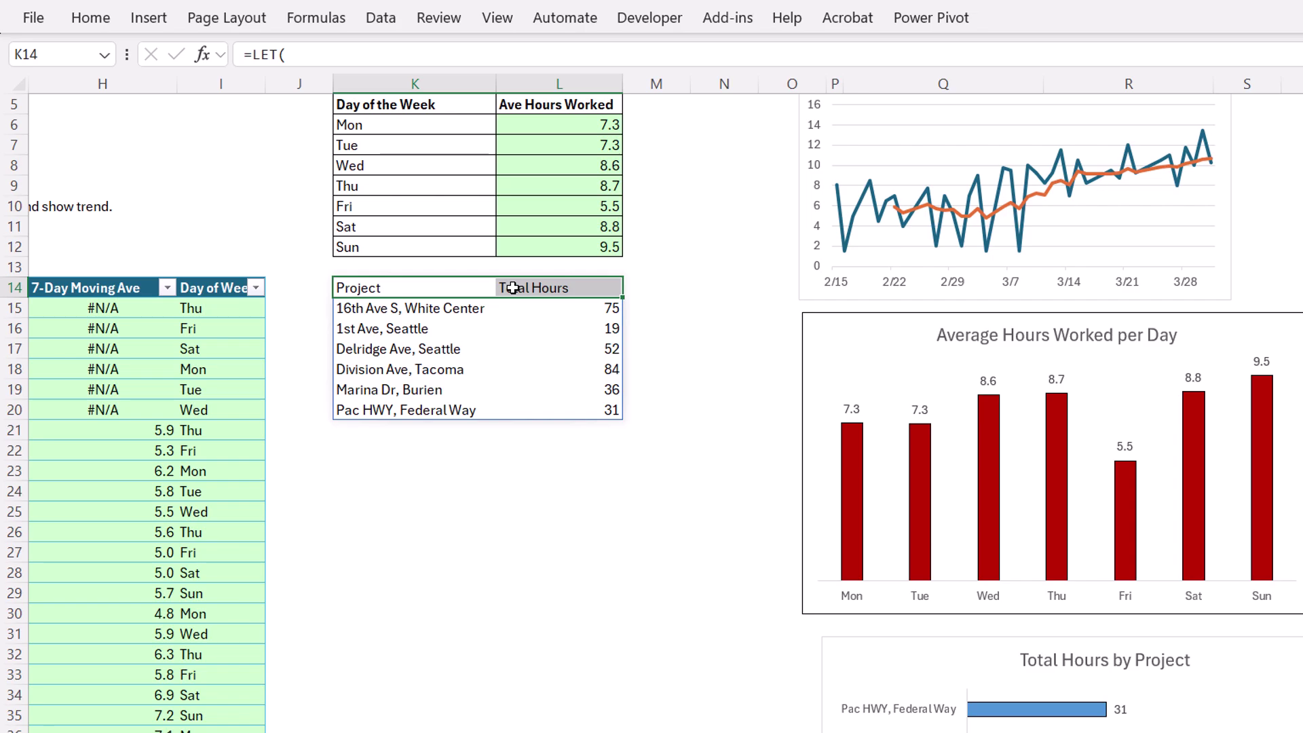
key(ctrl+b)
key(ctrl+b)
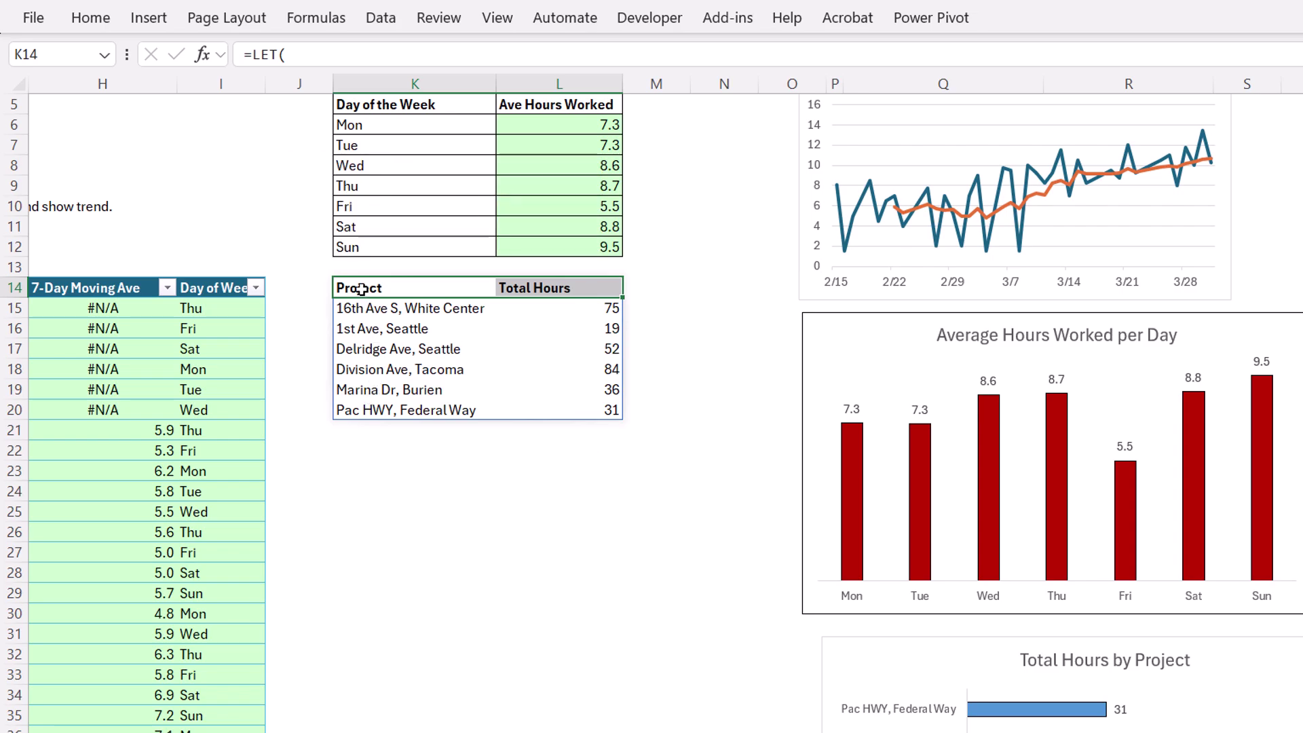
Start a conditional formatting rule for K14:L30 that formats only cells that contain No Blanks
drag(356, 290, 540, 605)
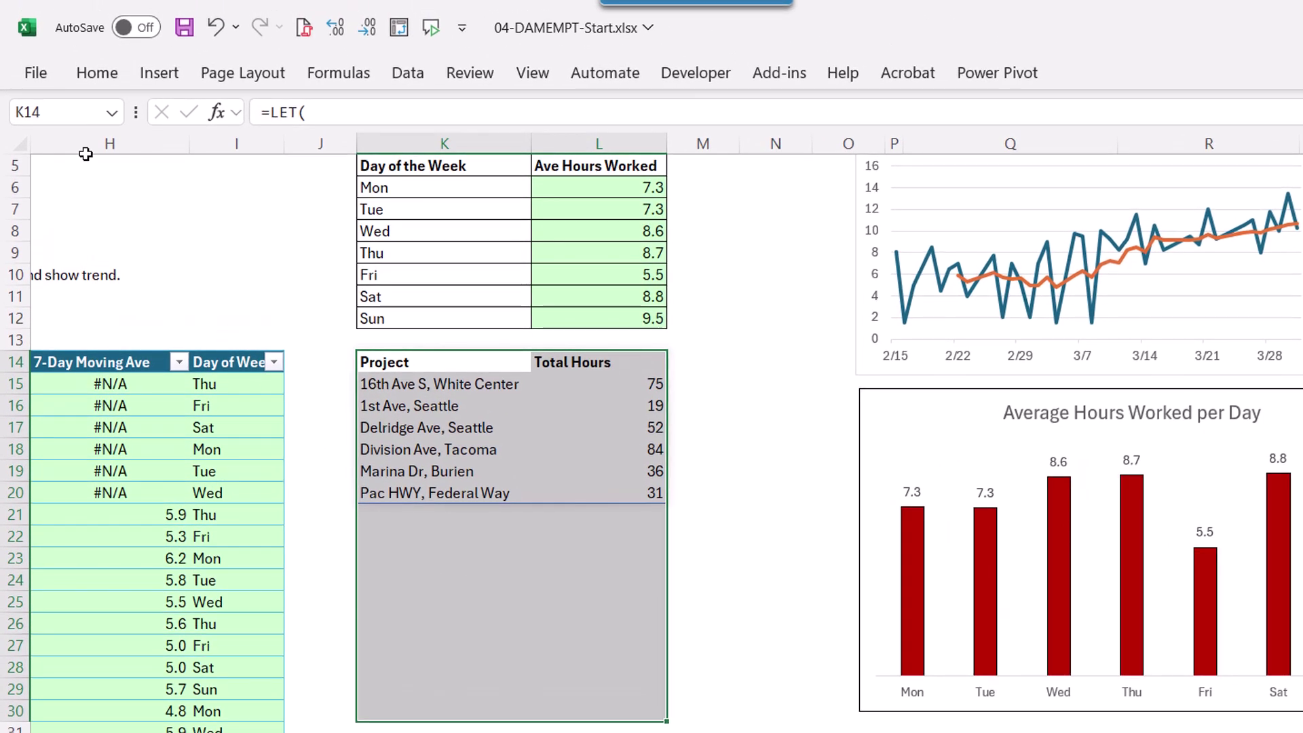
click(111, 80)
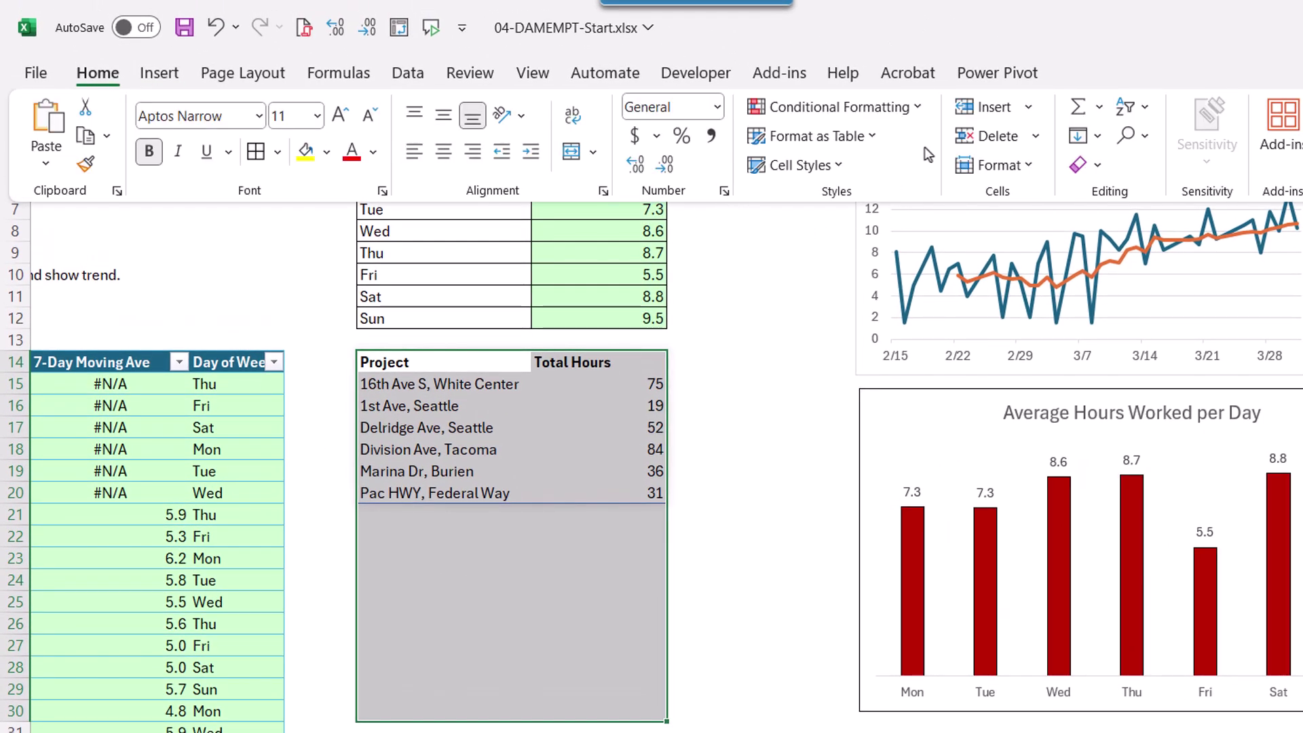
click(918, 108)
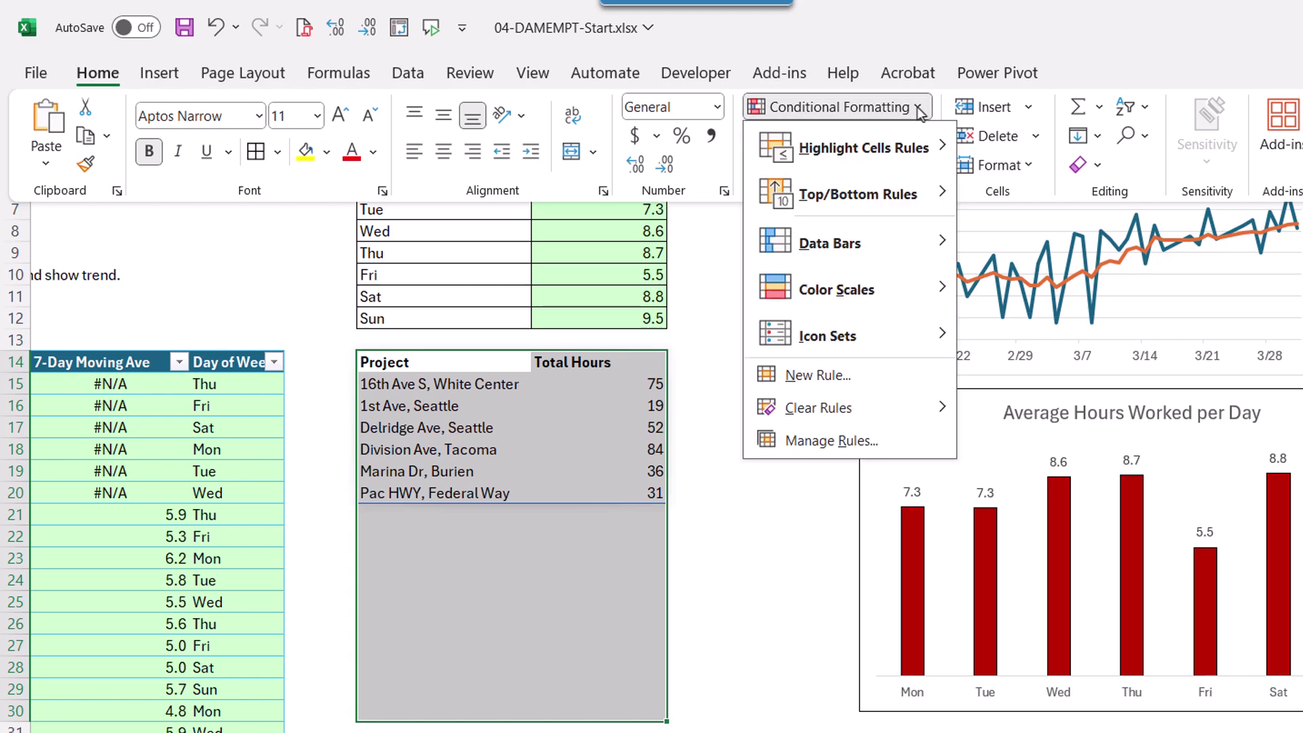
click(829, 384)
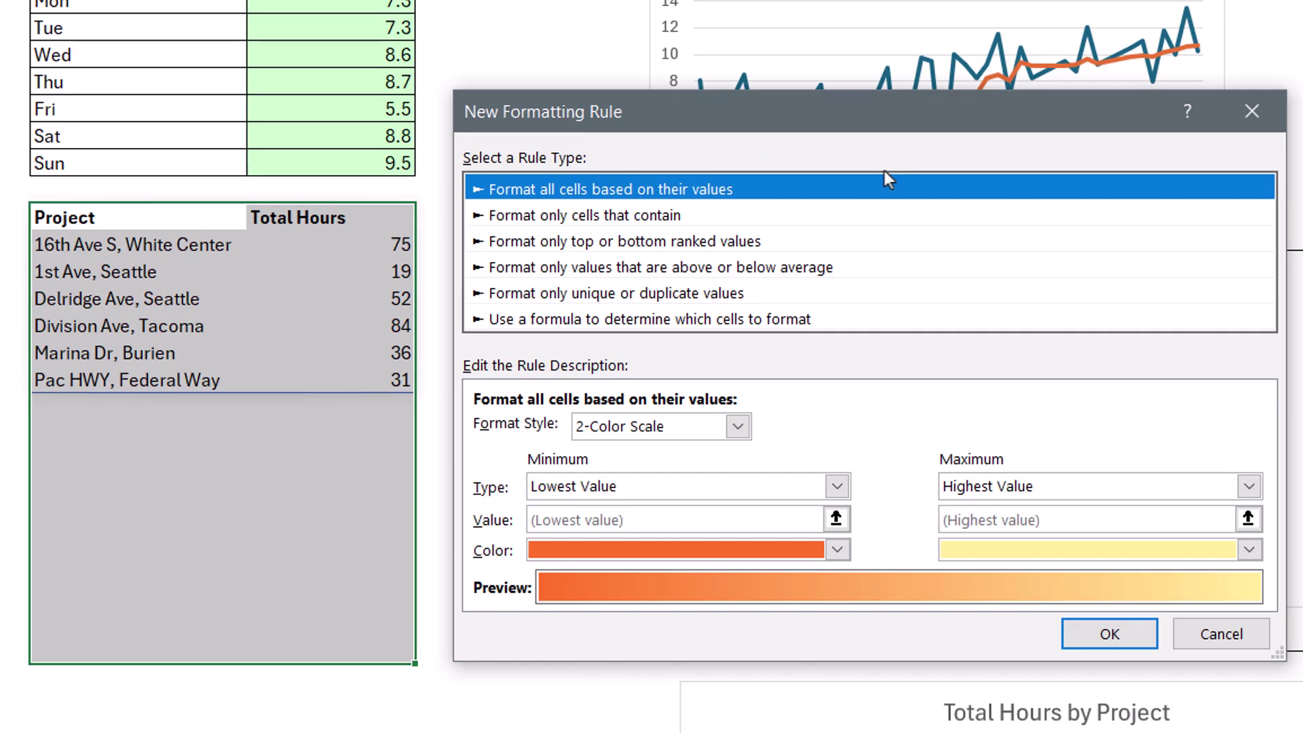
click(560, 215)
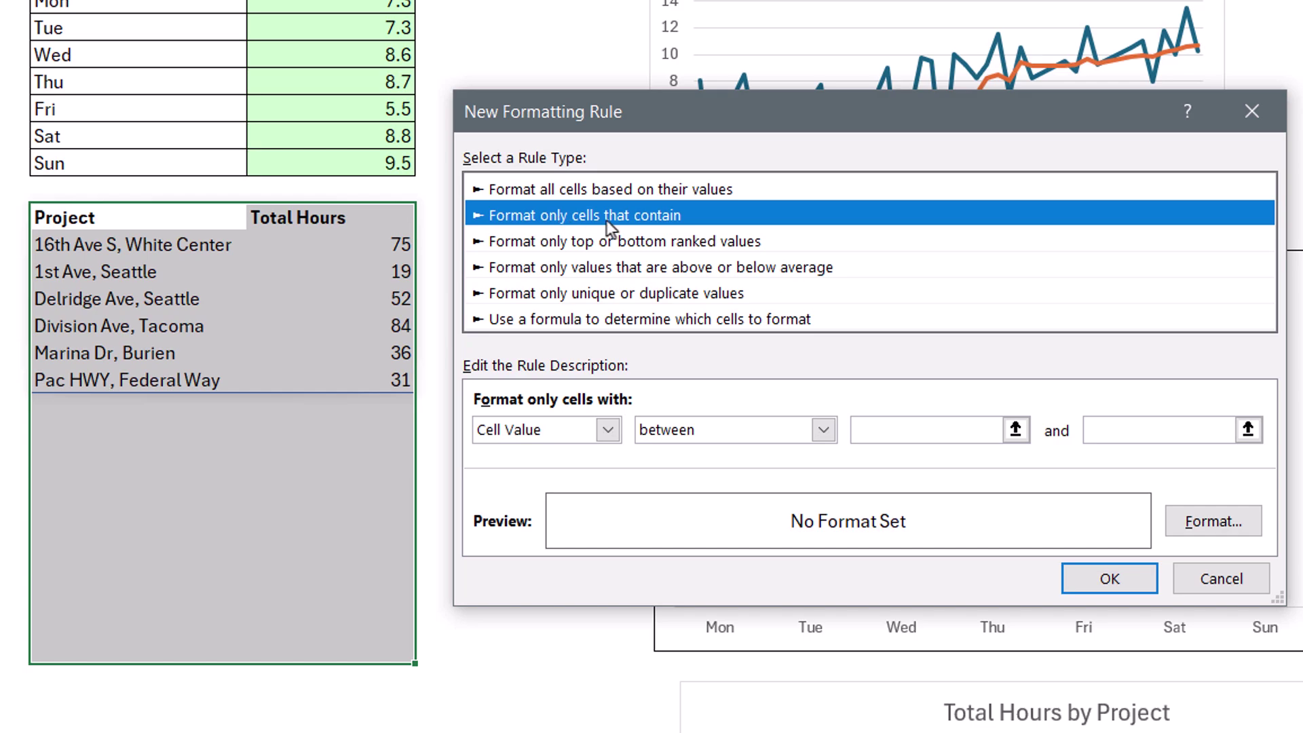
click(607, 432)
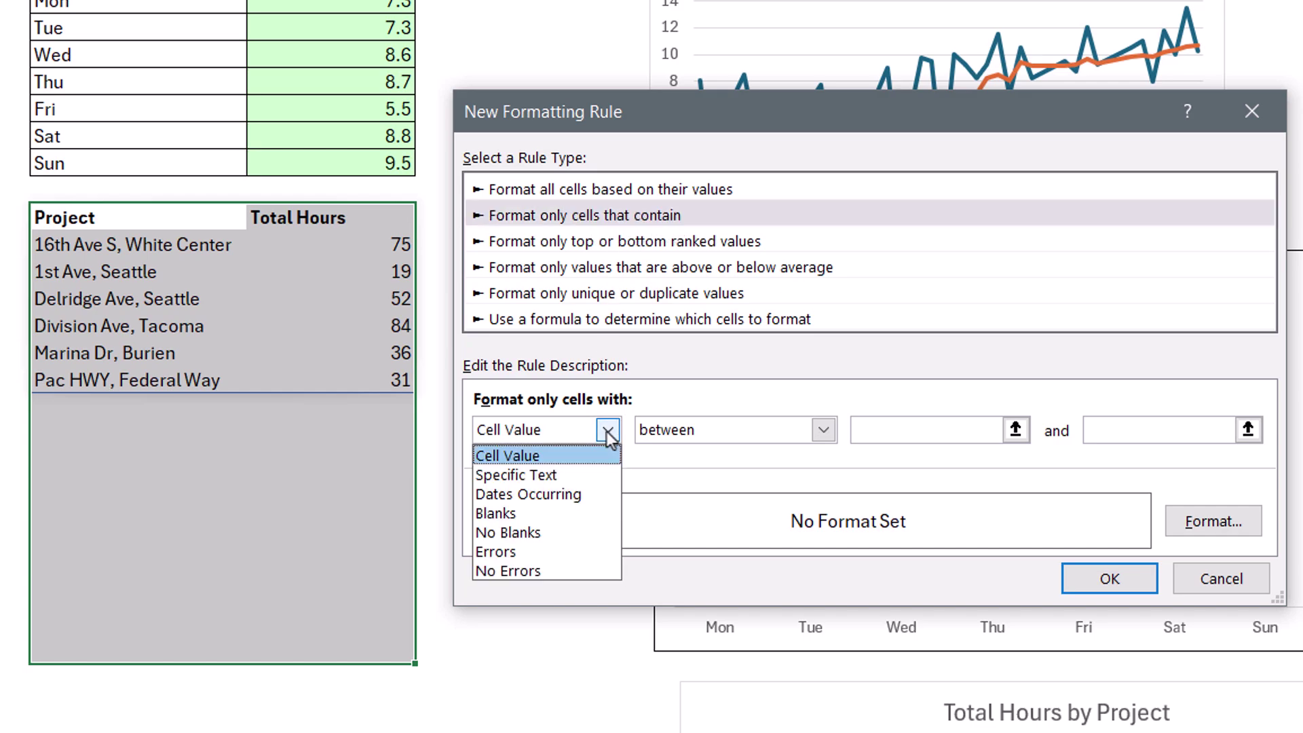
click(530, 542)
Give the No Blanks rule an Outline border and apply it to the project totals range
click(1214, 522)
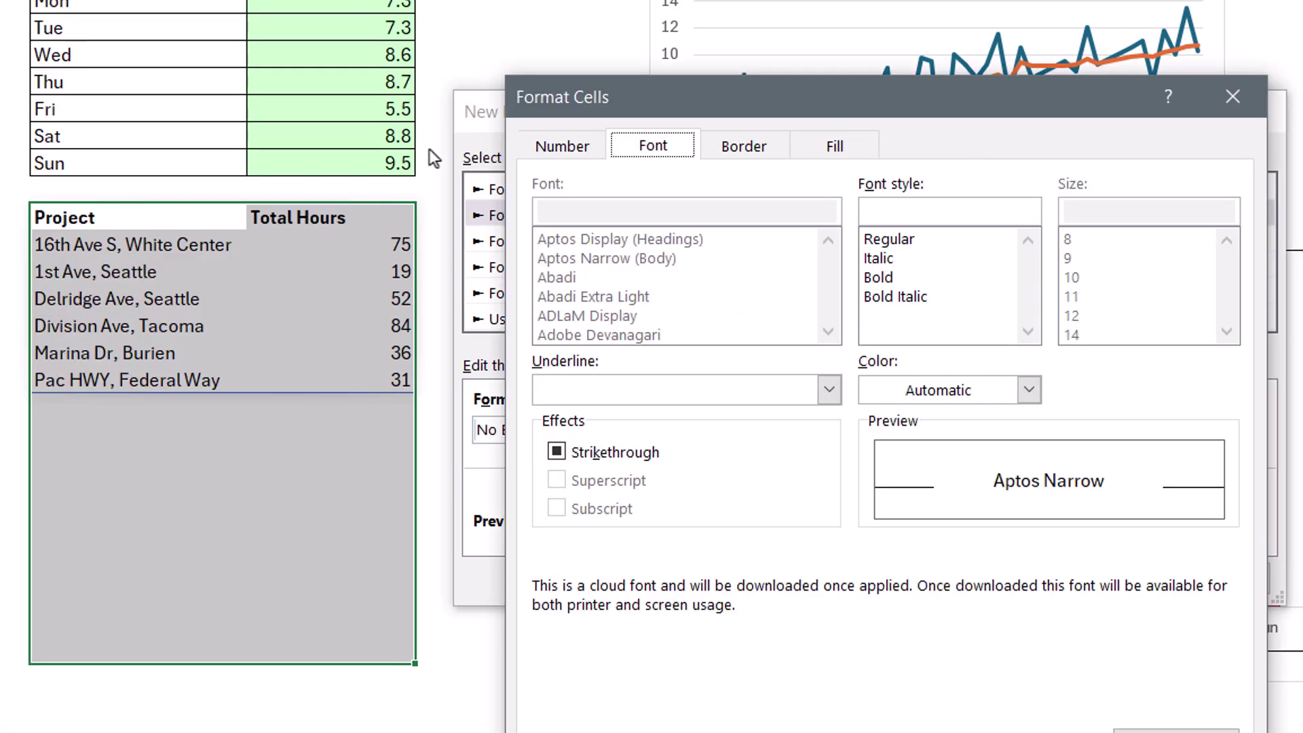
click(745, 147)
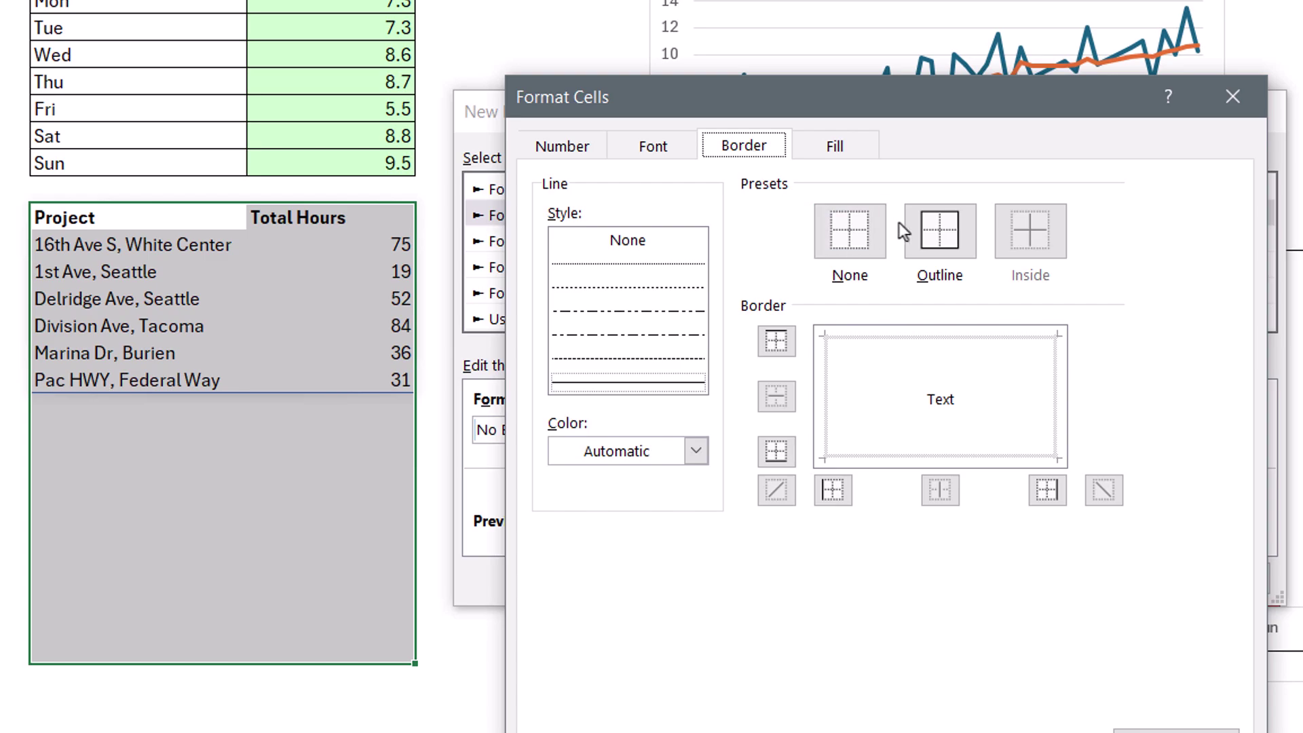
click(956, 246)
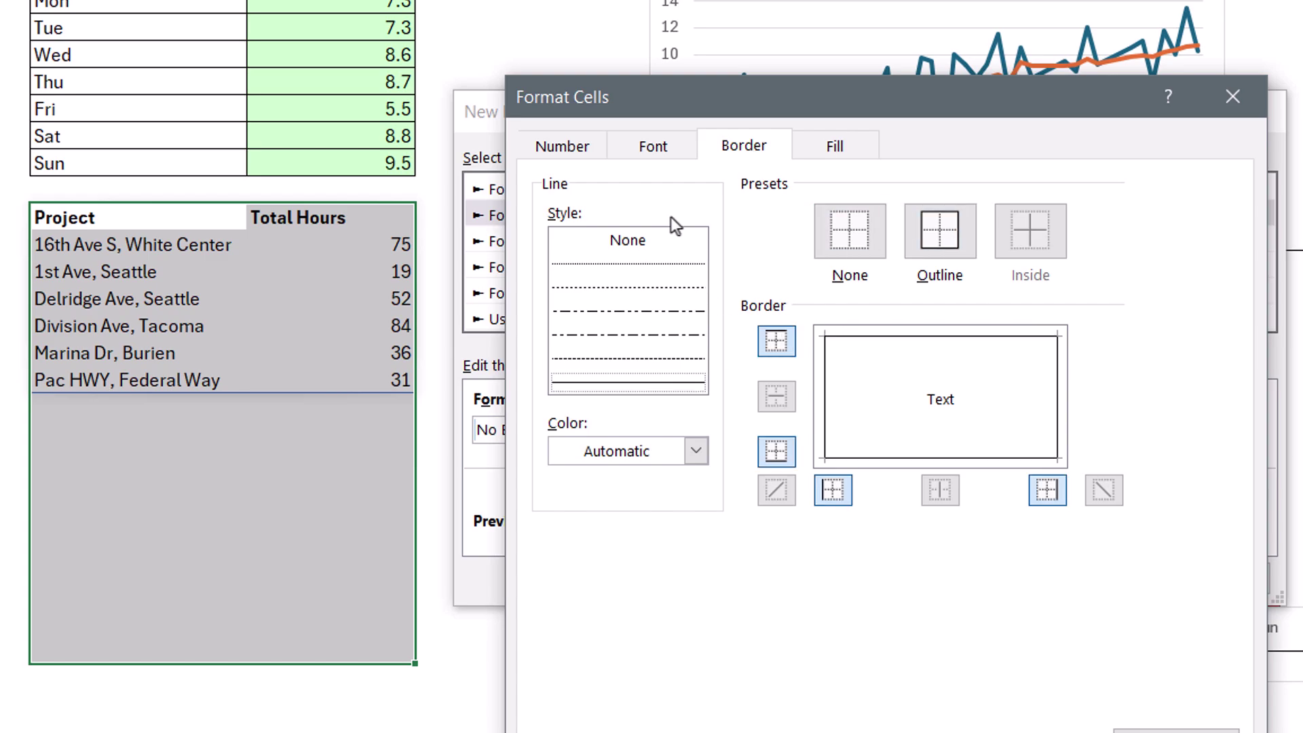
drag(641, 117, 829, 163)
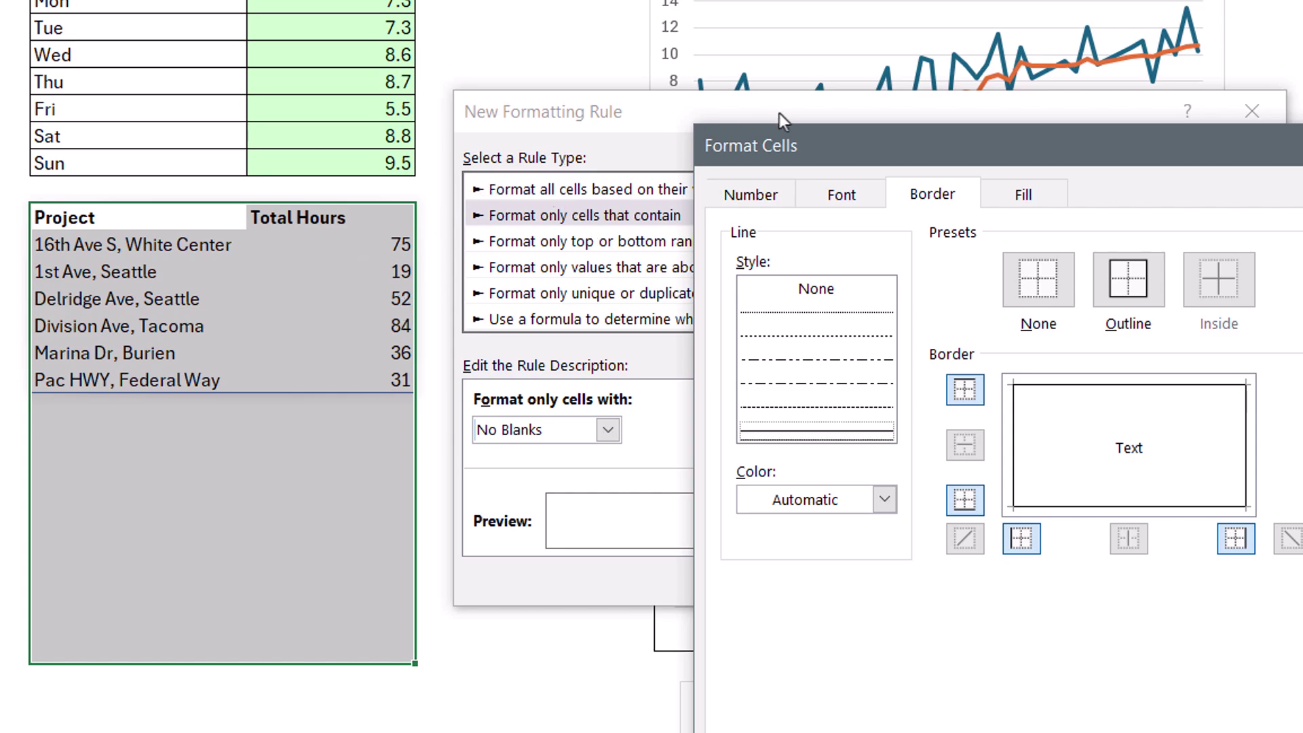
drag(865, 148, 663, 157)
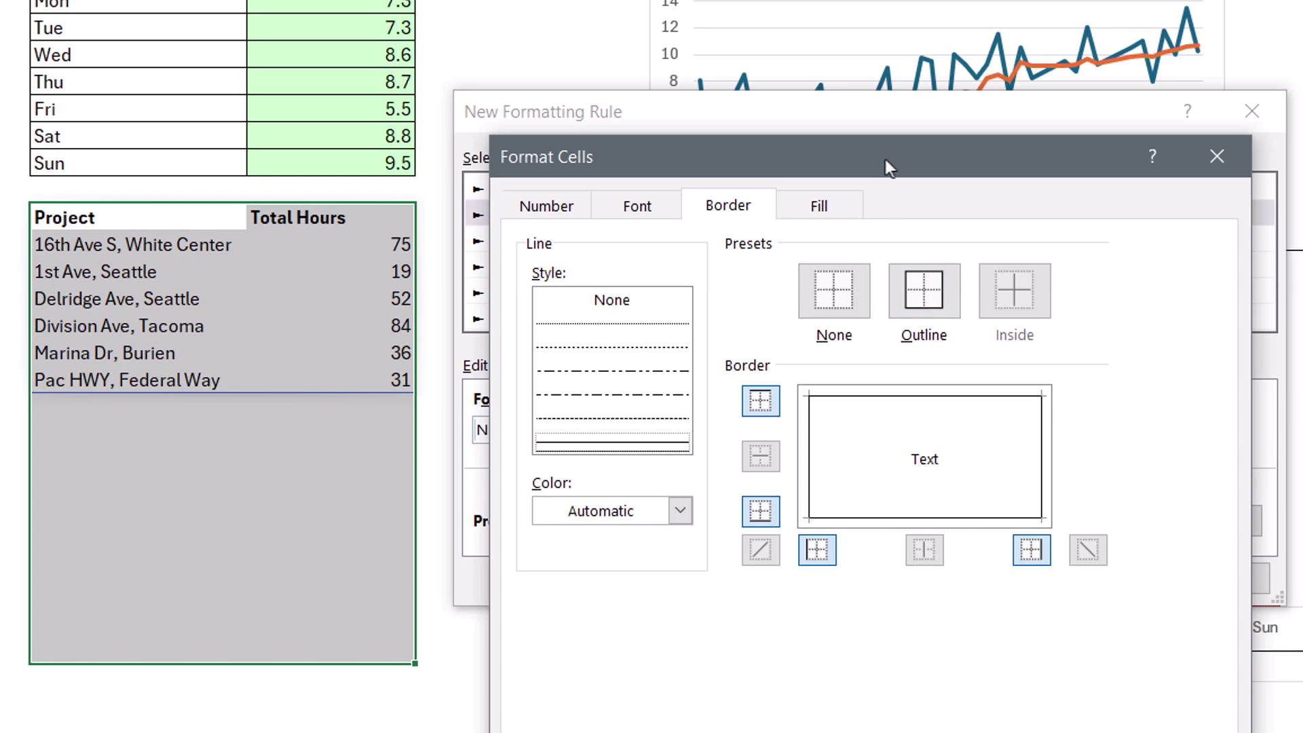
drag(885, 161, 752, 3)
click(910, 706)
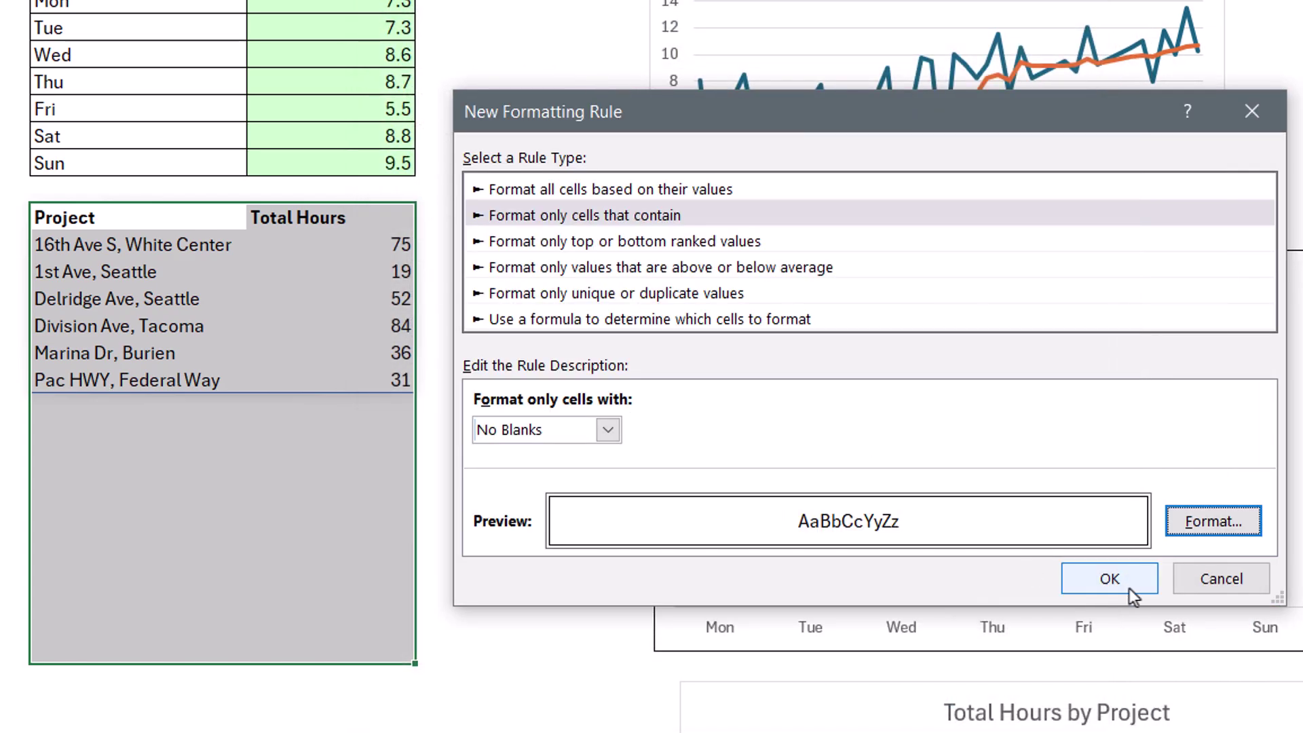
click(1129, 585)
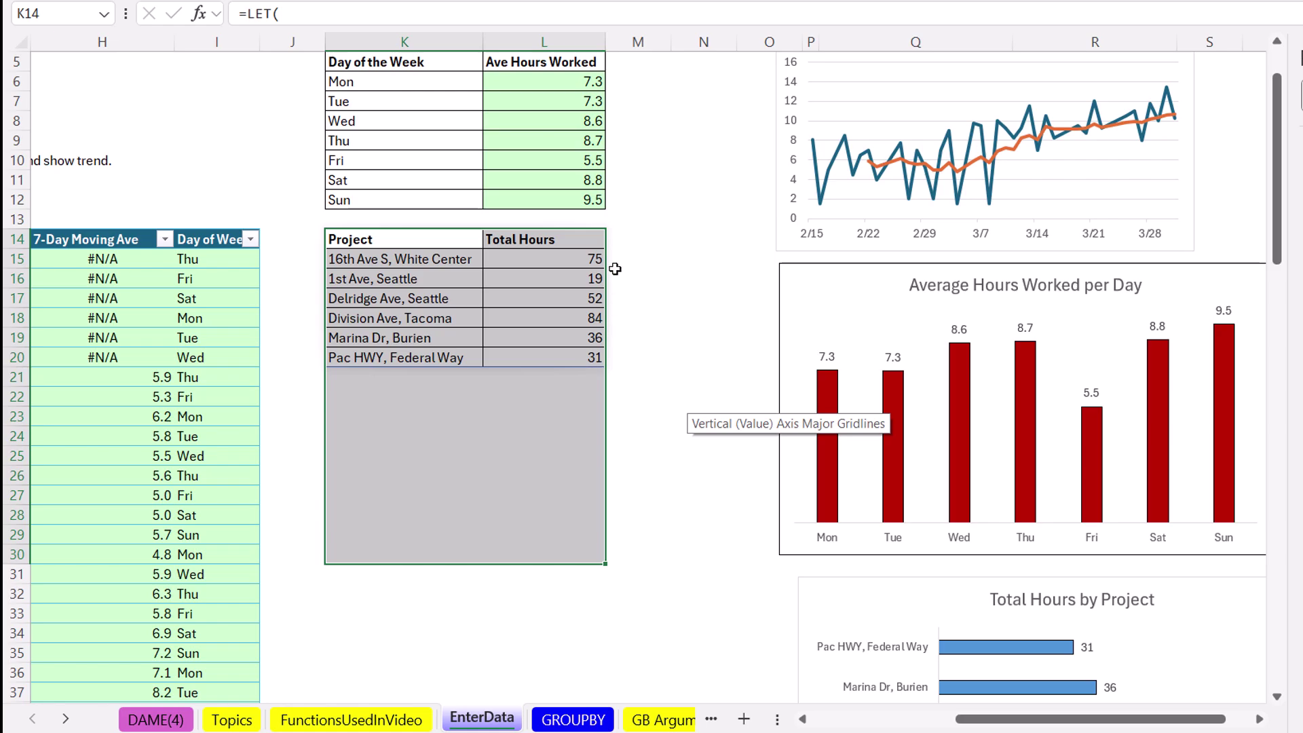
Edit the LET formula in K14 to wrap HSTACK(up,th) in SORT with sort index 2 and sort order -1
click(428, 239)
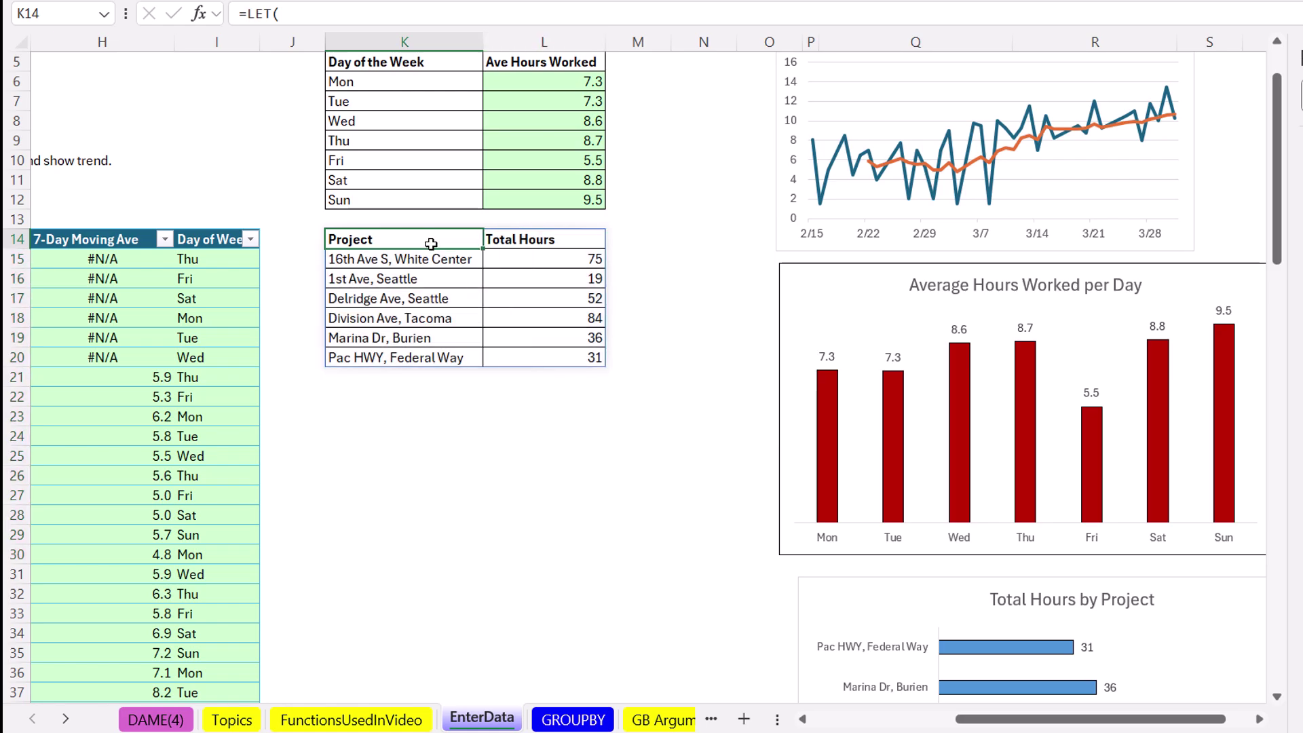
key(F2)
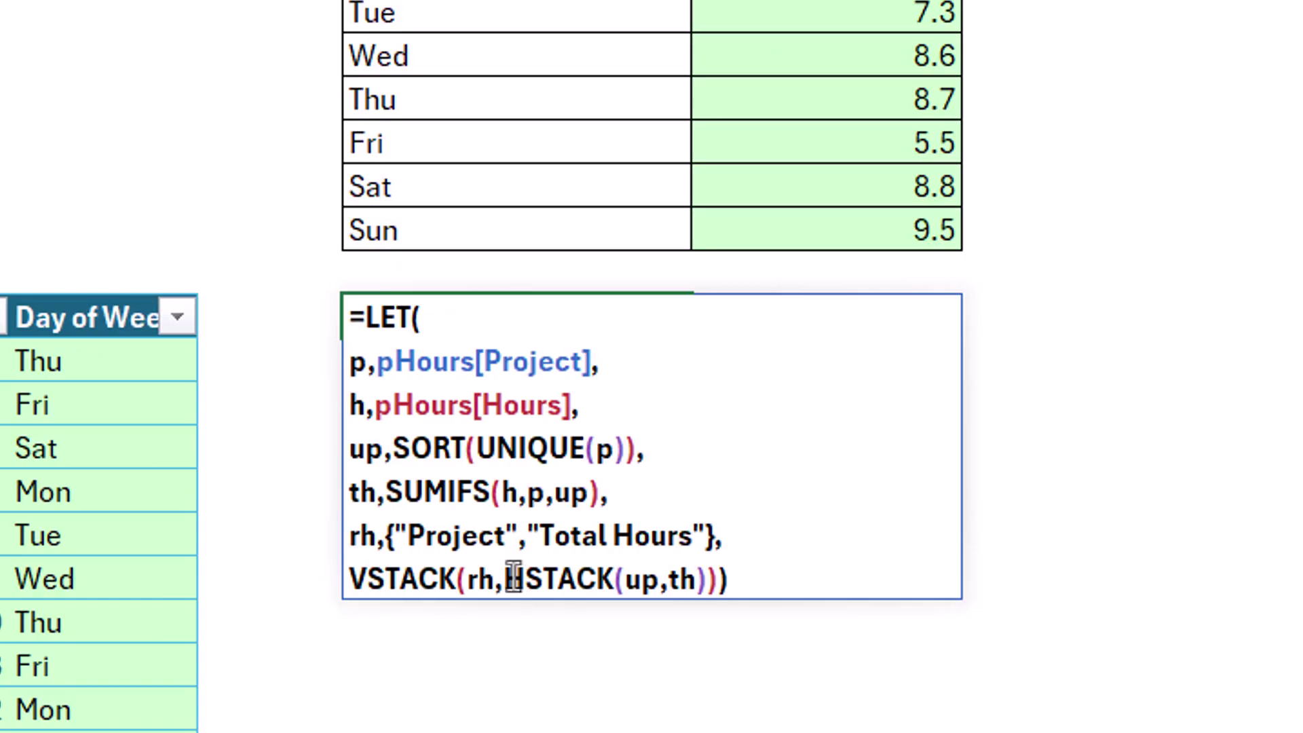
click(399, 357)
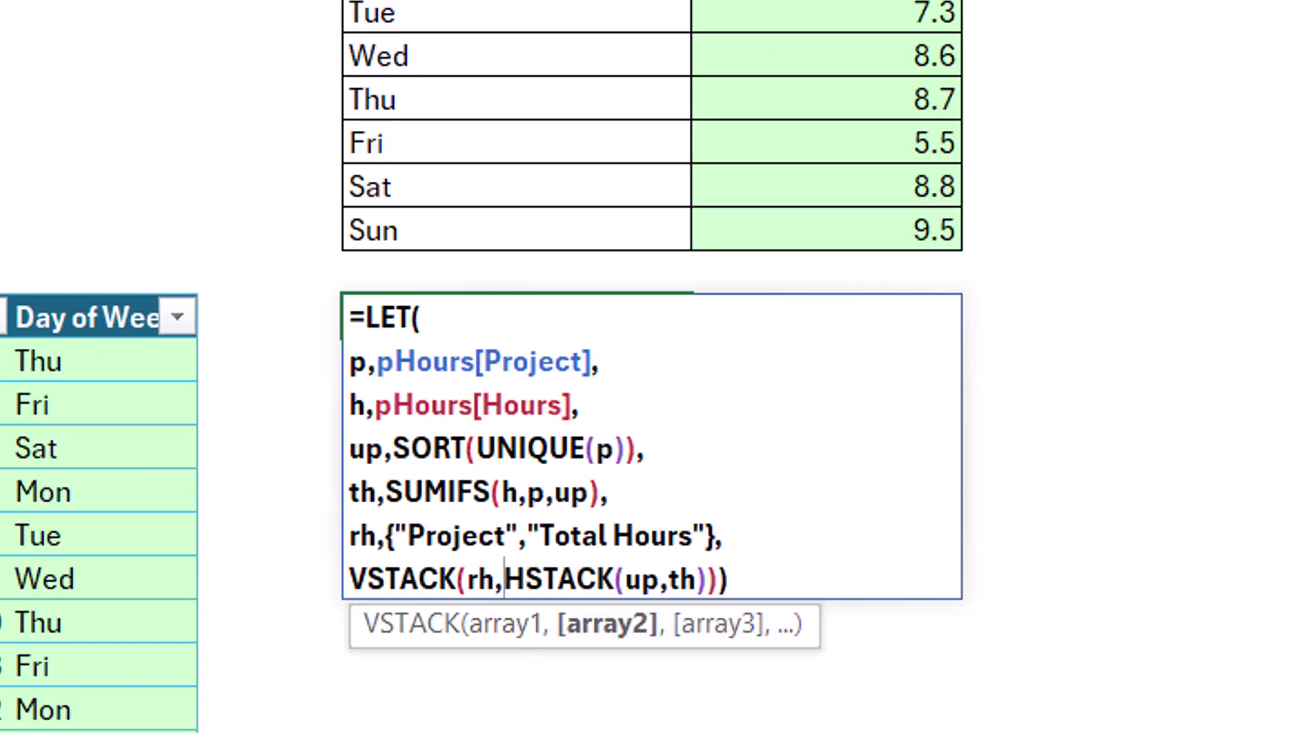
text(sort()
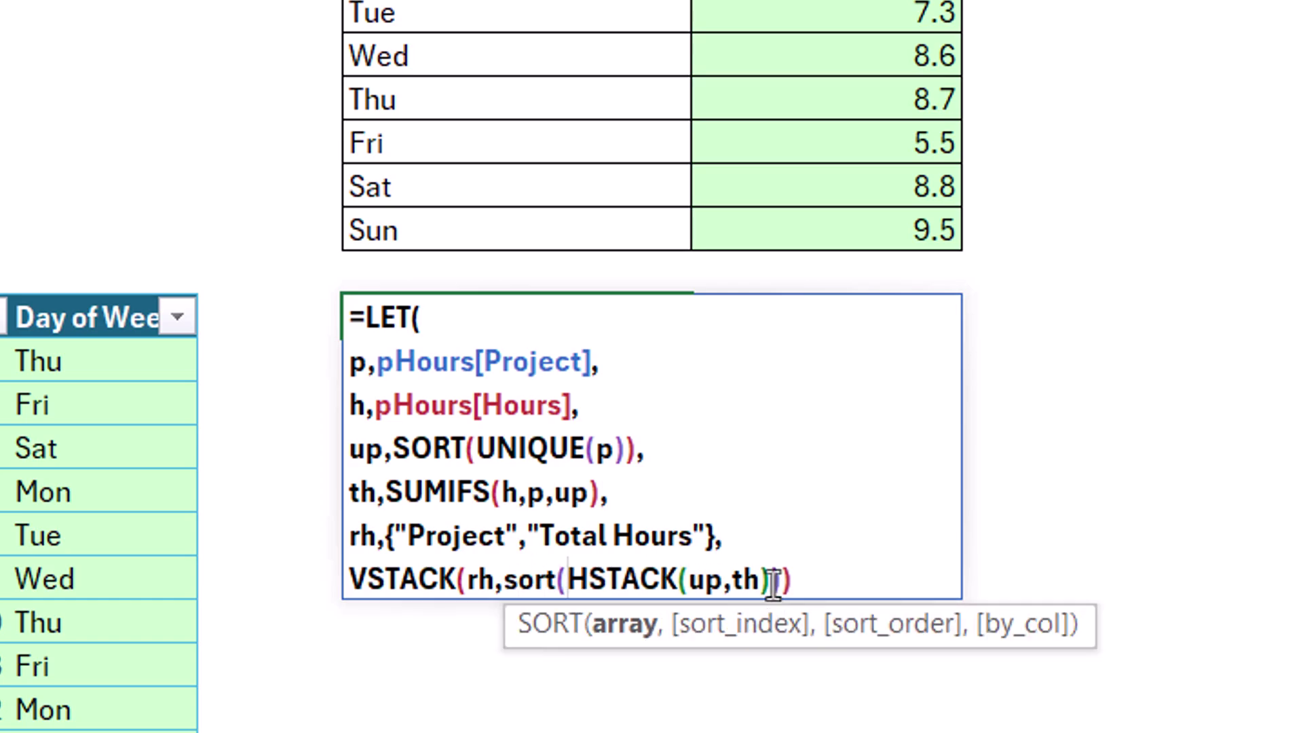
click(623, 625)
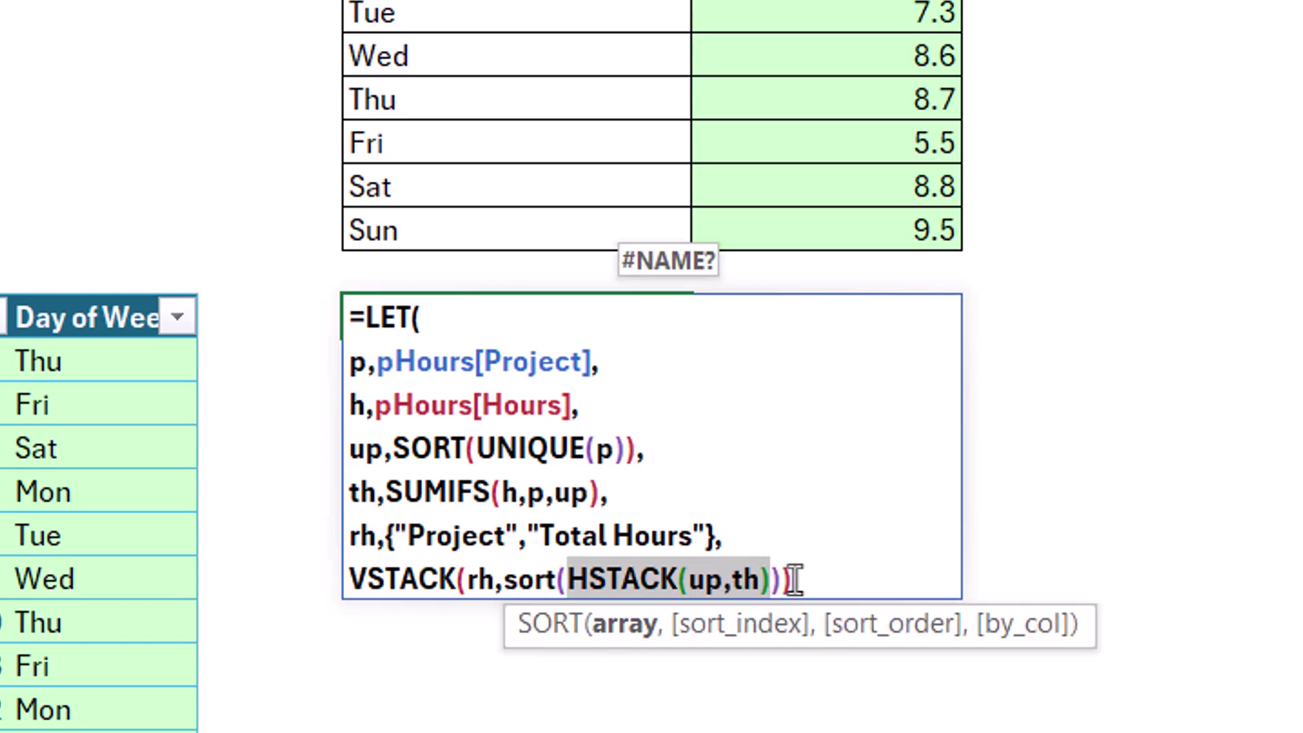
key(Right)
text(,)
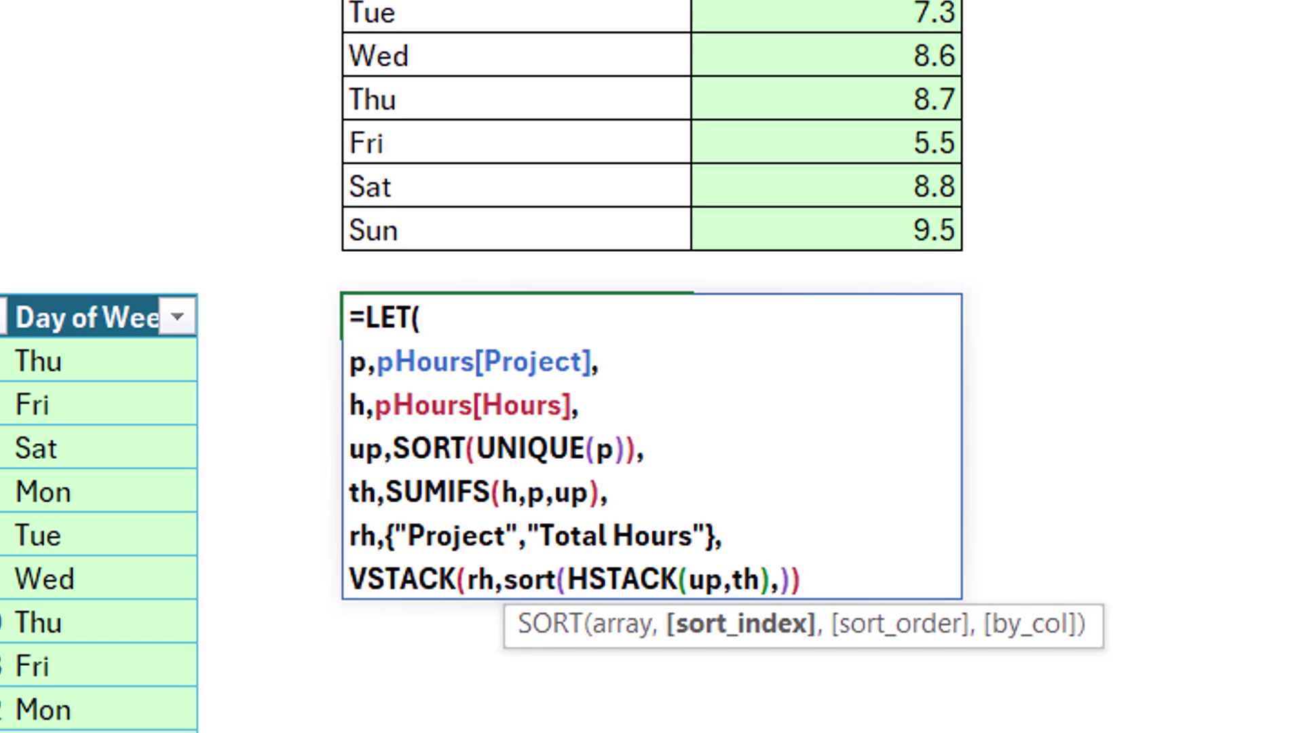
text(2,)
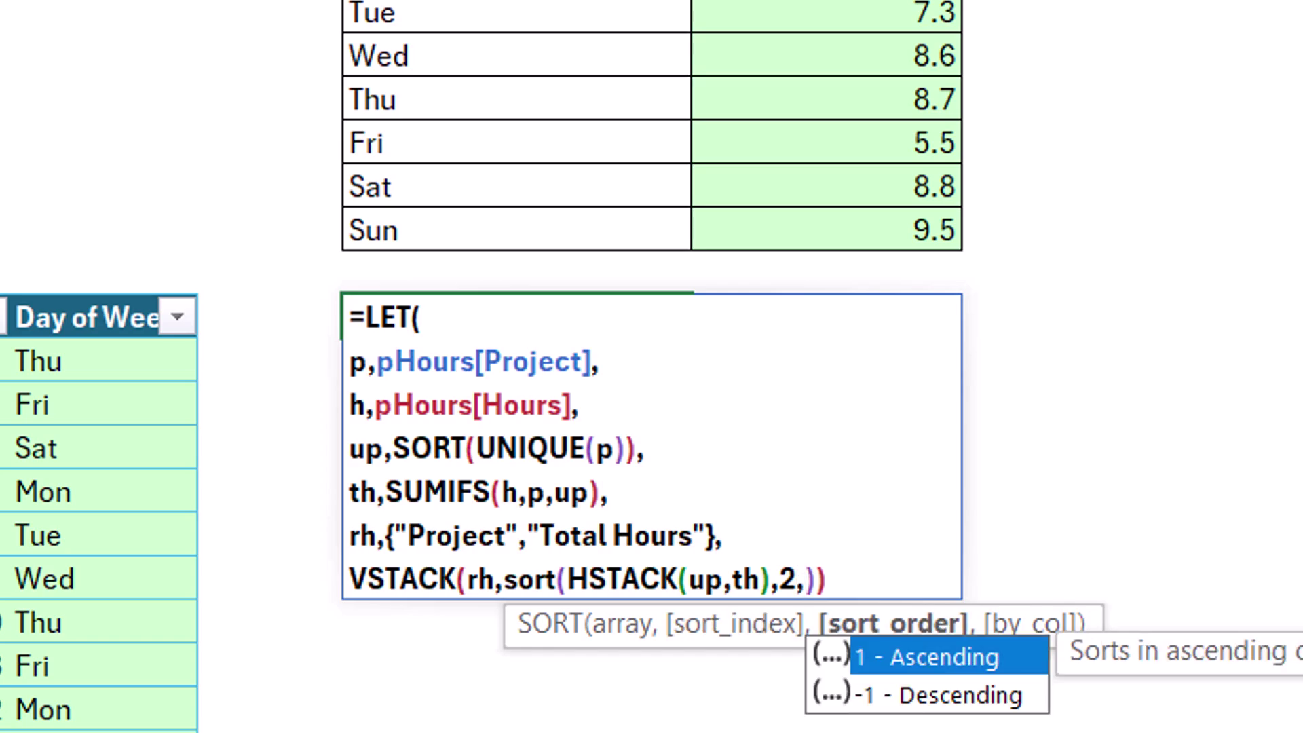
text(-1)
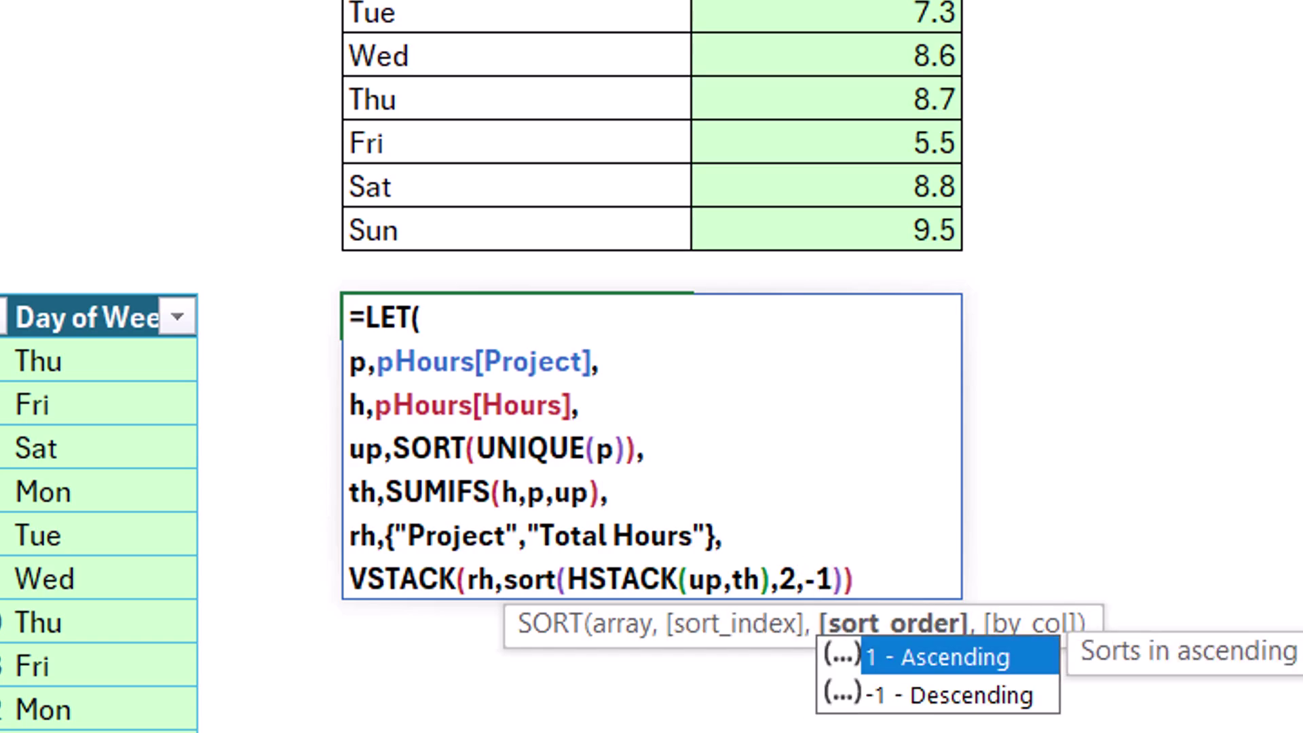
text())
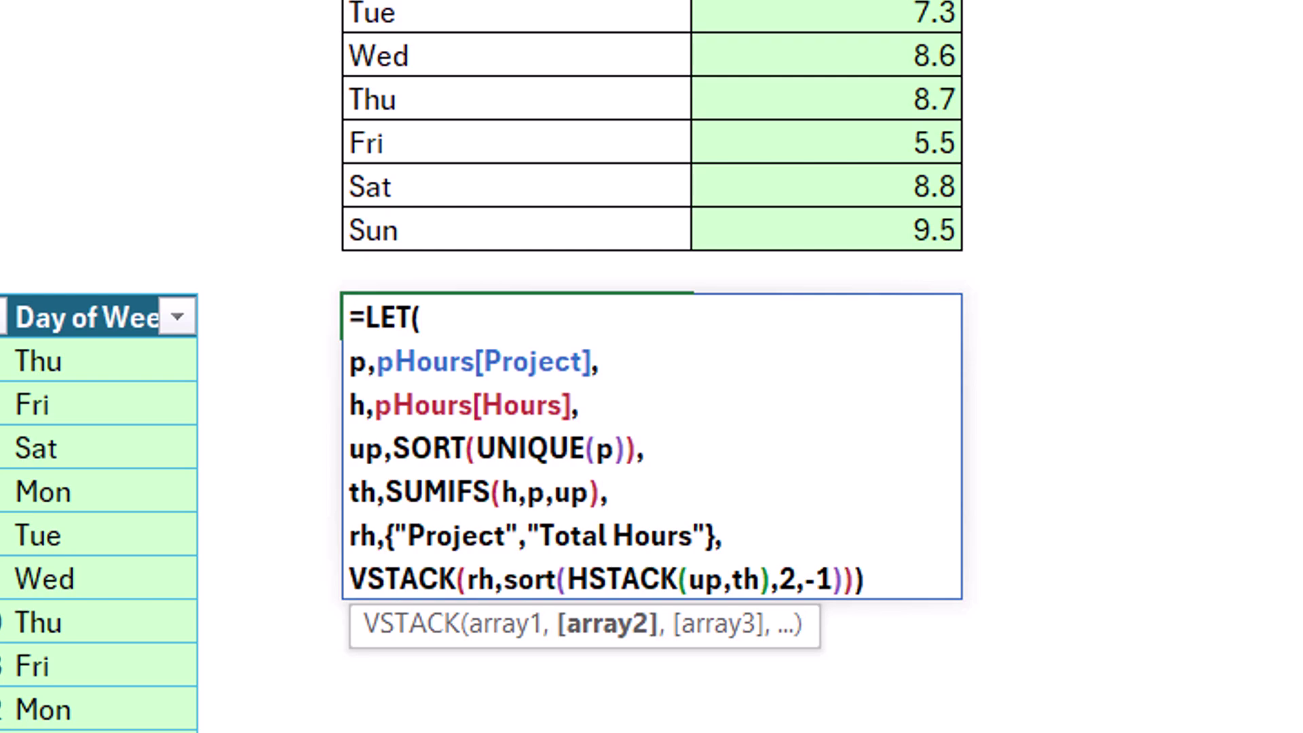
key(ctrl+Return)
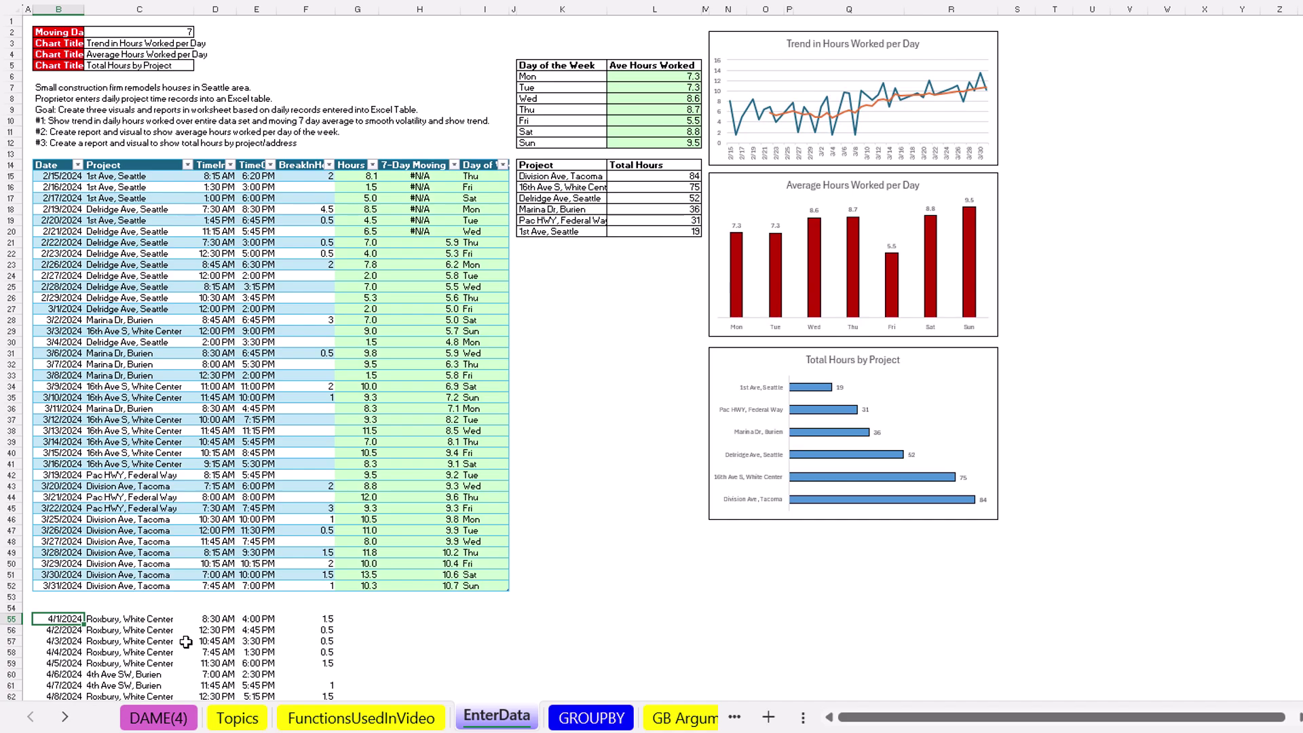
Move the block of new time records starting at B55 to B53:F105, directly below the time-record table
key(ctrl+shift+8)
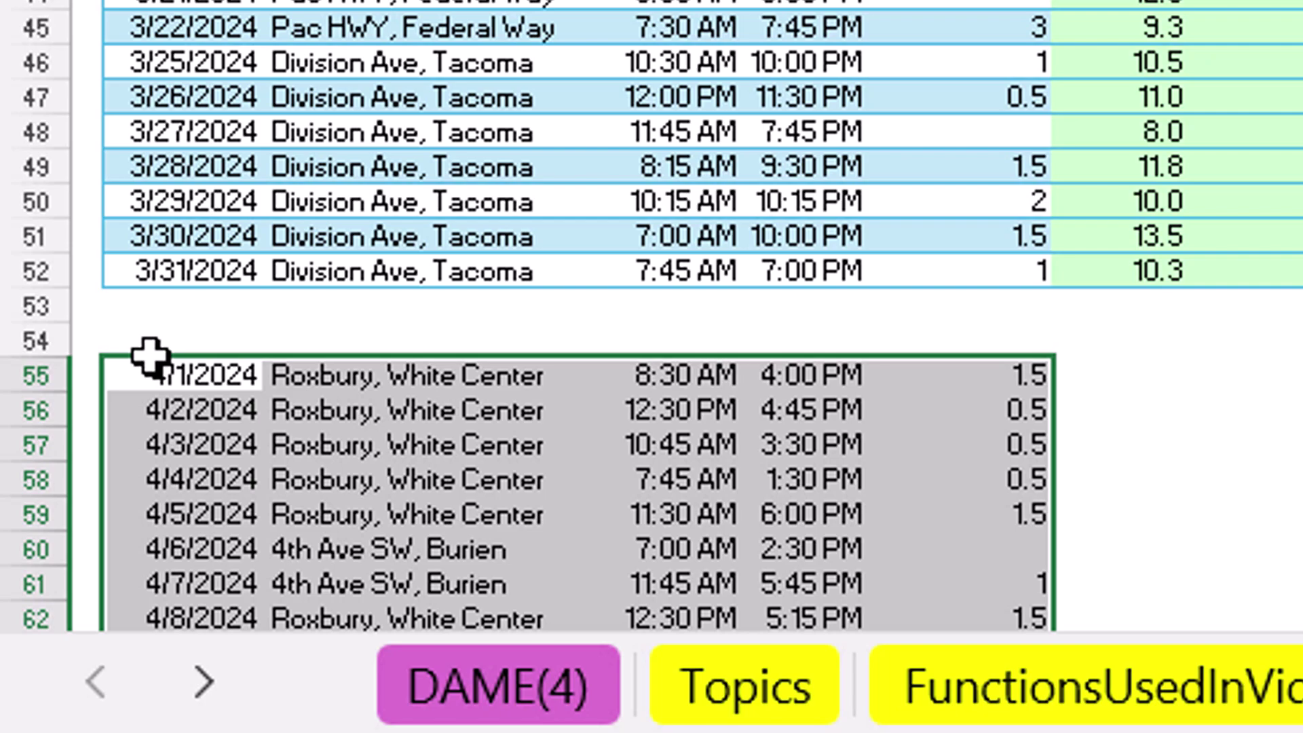
drag(151, 356, 163, 337)
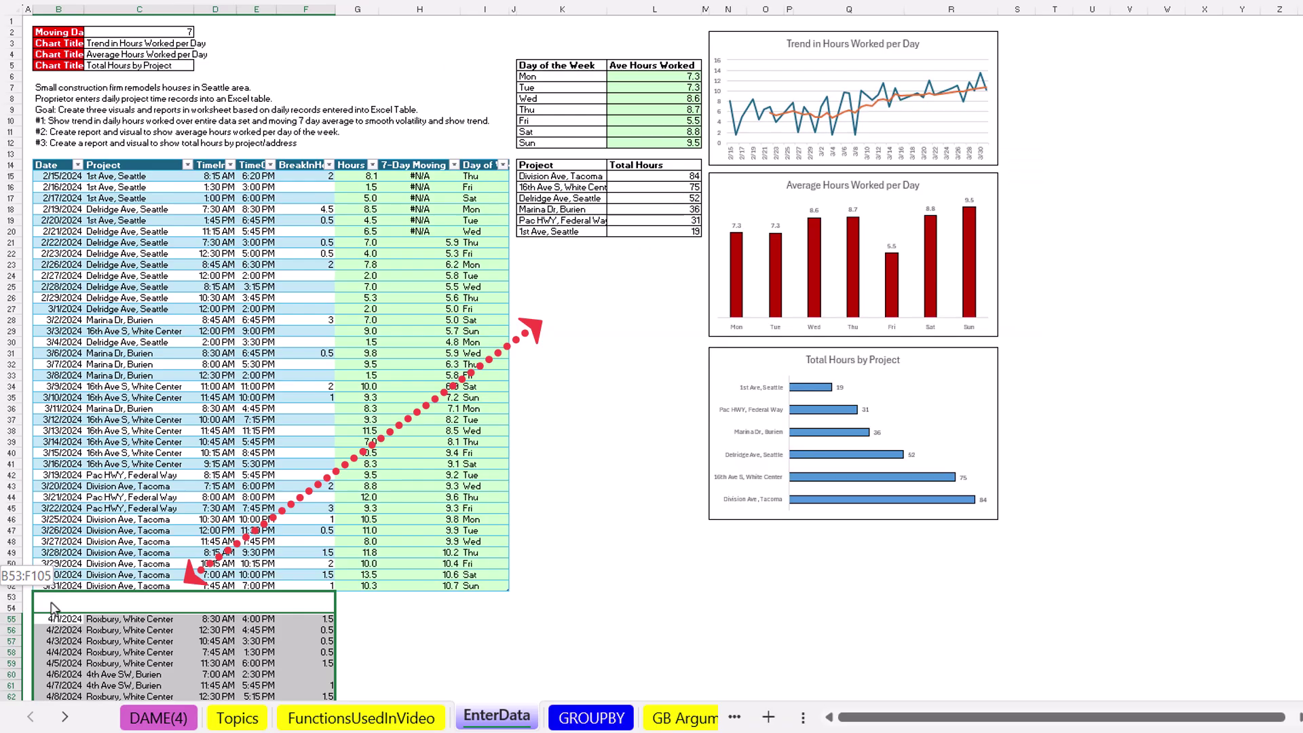
drag(53, 607, 55, 607)
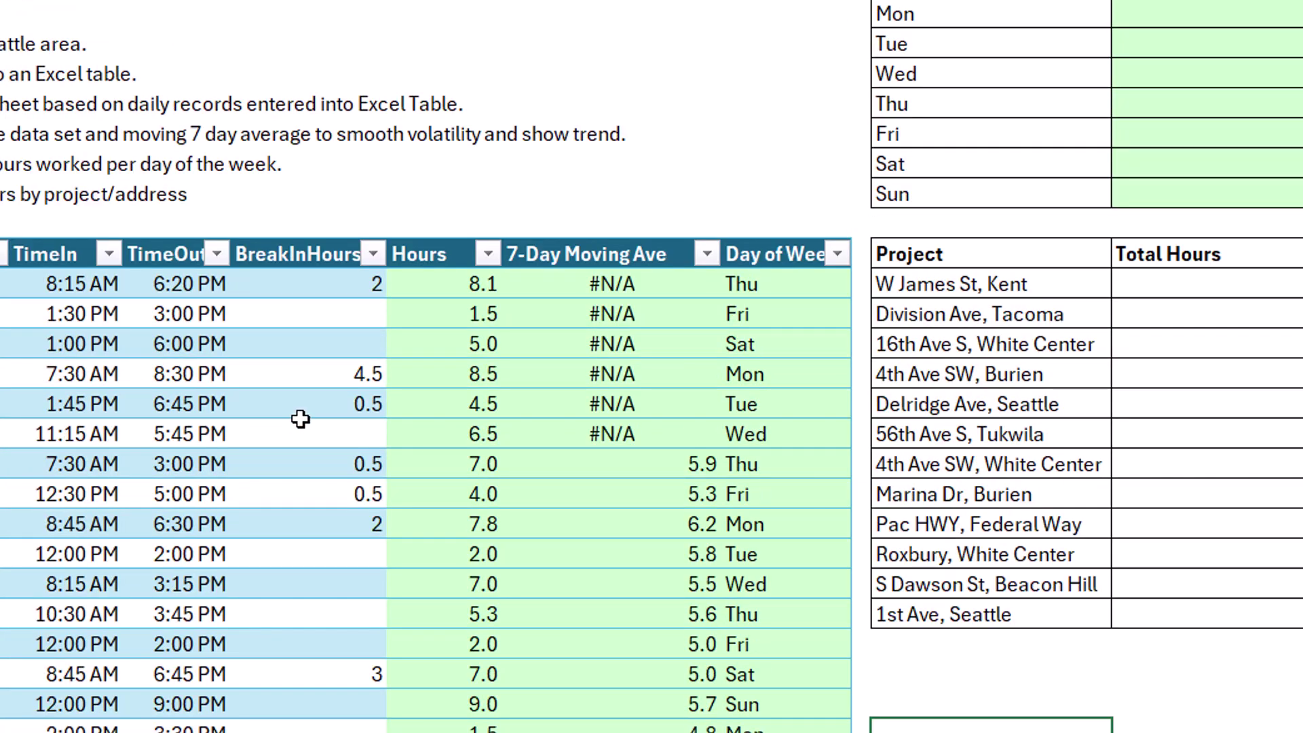
Review the LET formula behind the project totals report, leaving it unedited
scroll(1025, 529, down, 1)
scroll(1038, 662, down, 3)
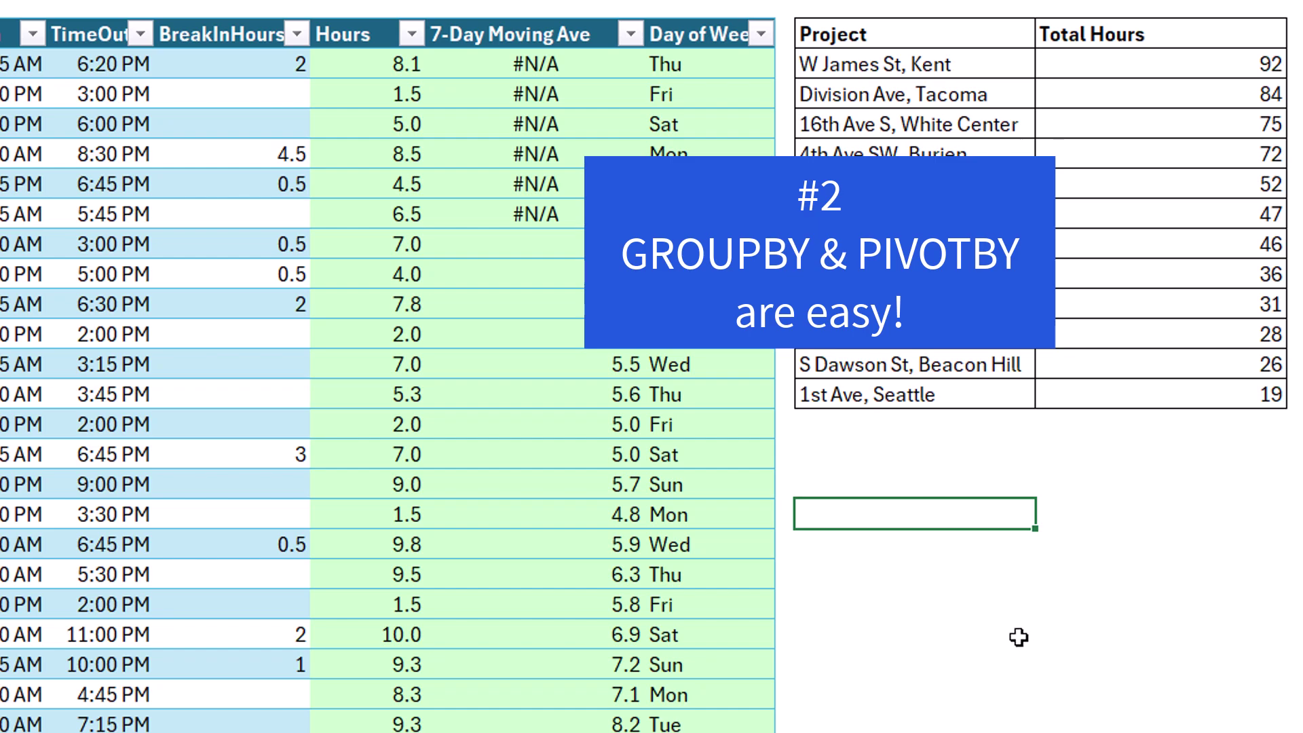
double_click(857, 37)
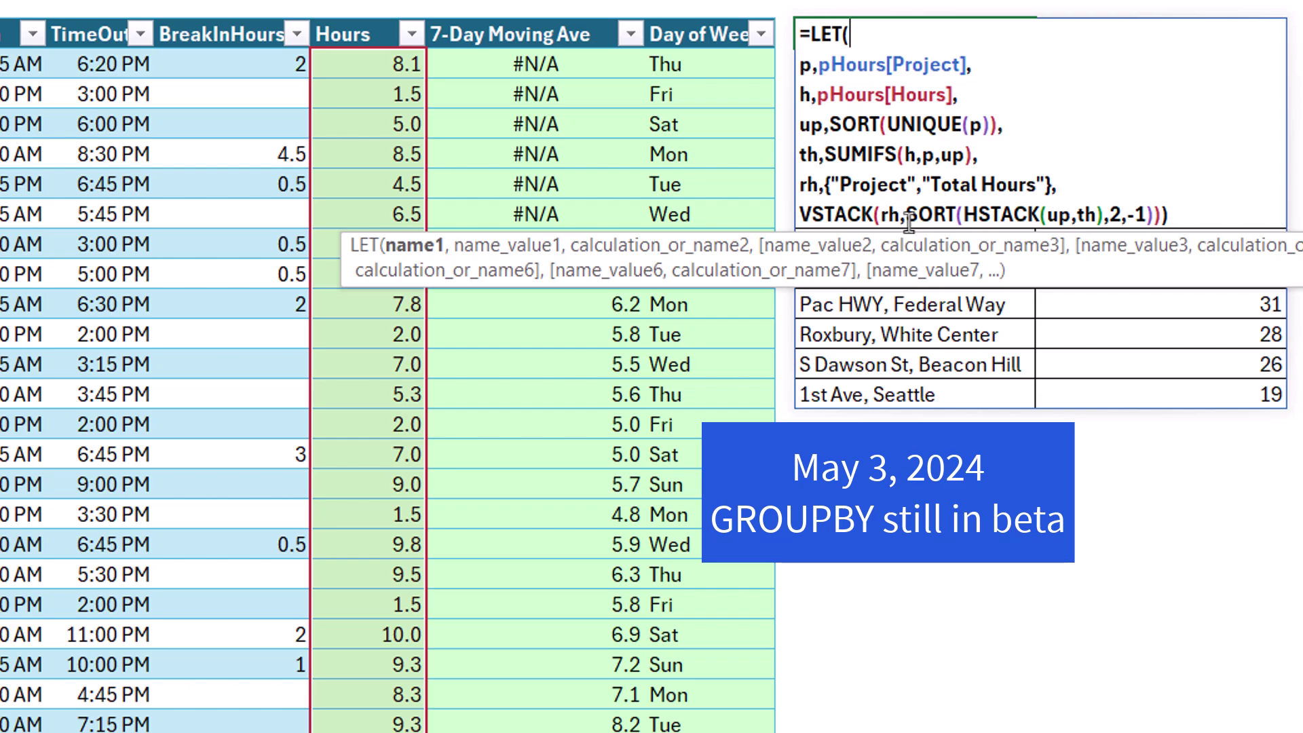
key(Escape)
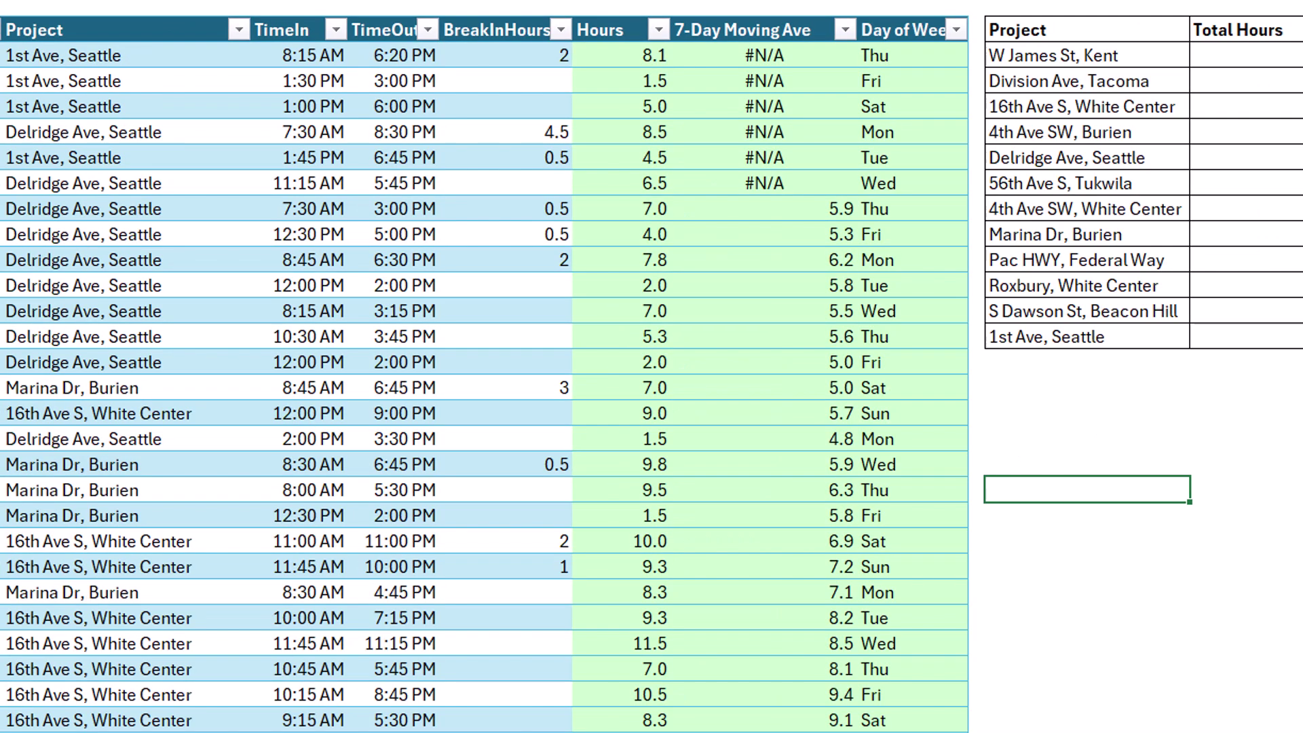
Start a GROUPBY formula below the project totals with pHours[Project] as row fields, pHours[Hours] as values and SUM as the function
text(r)
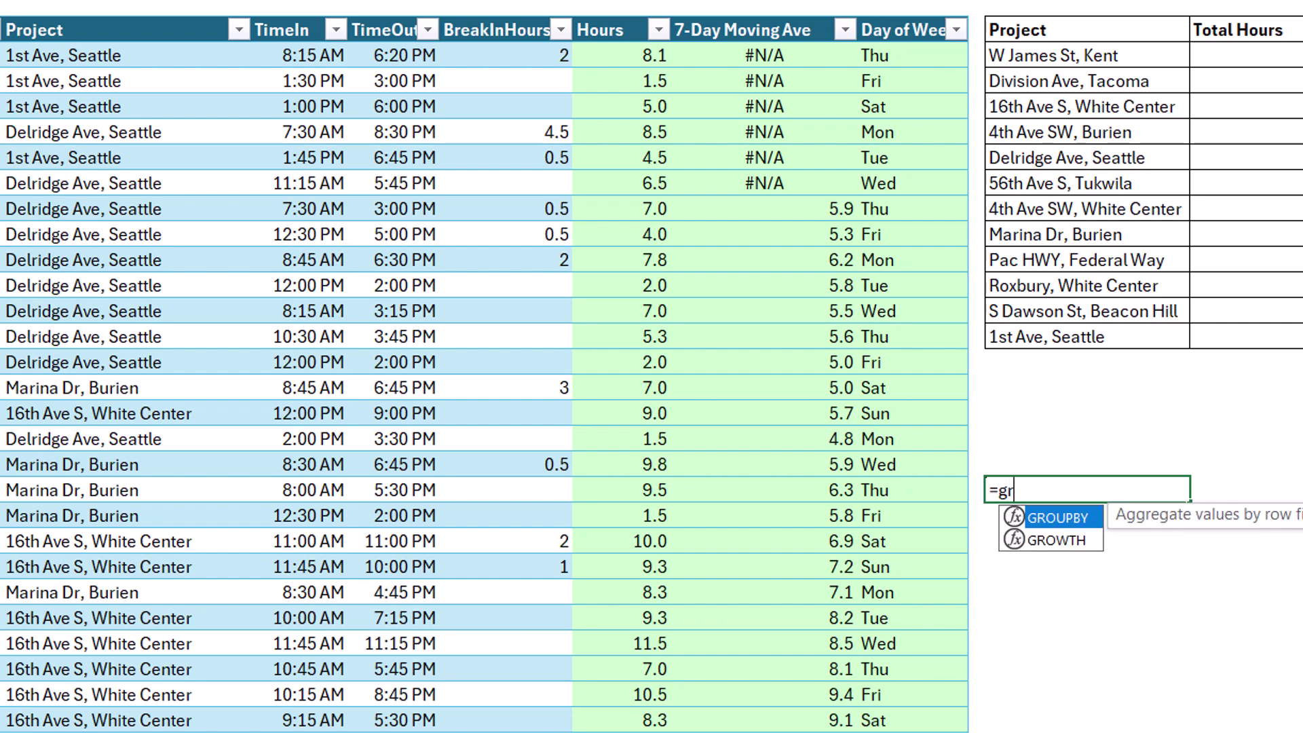
text(o)
key(Tab)
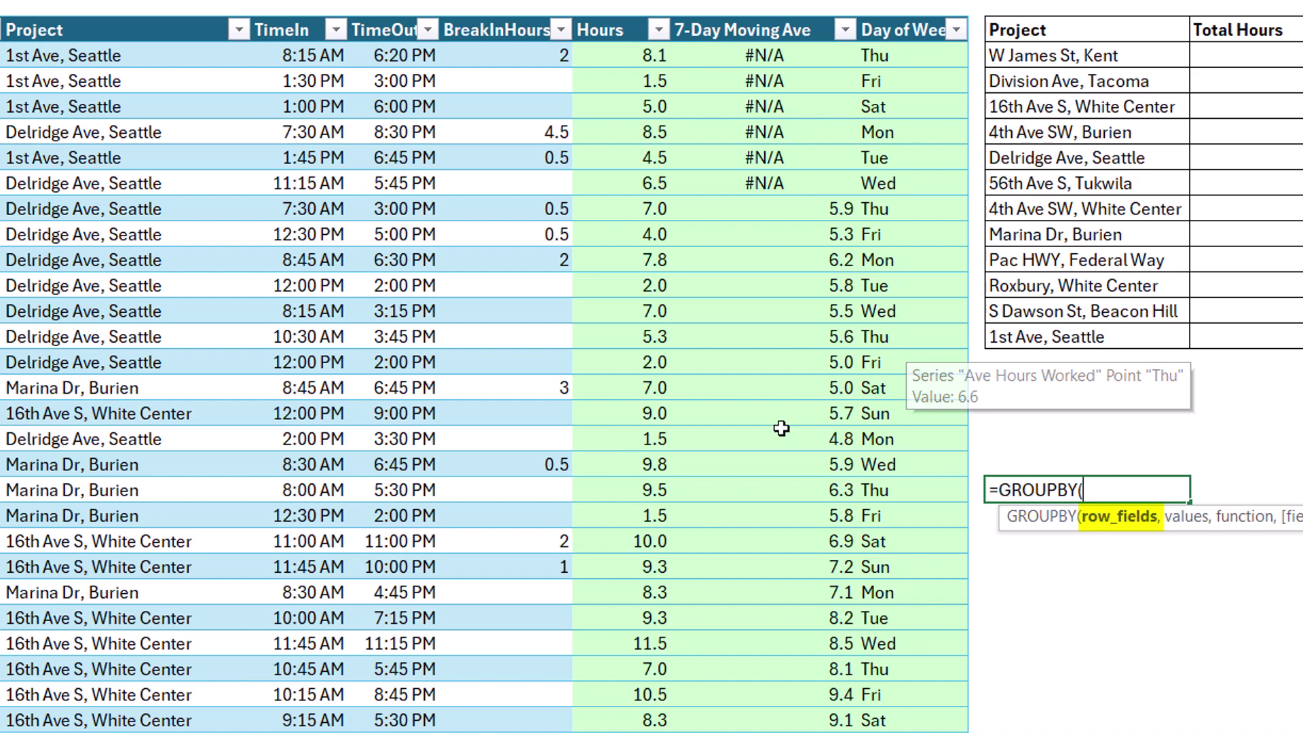
click(66, 14)
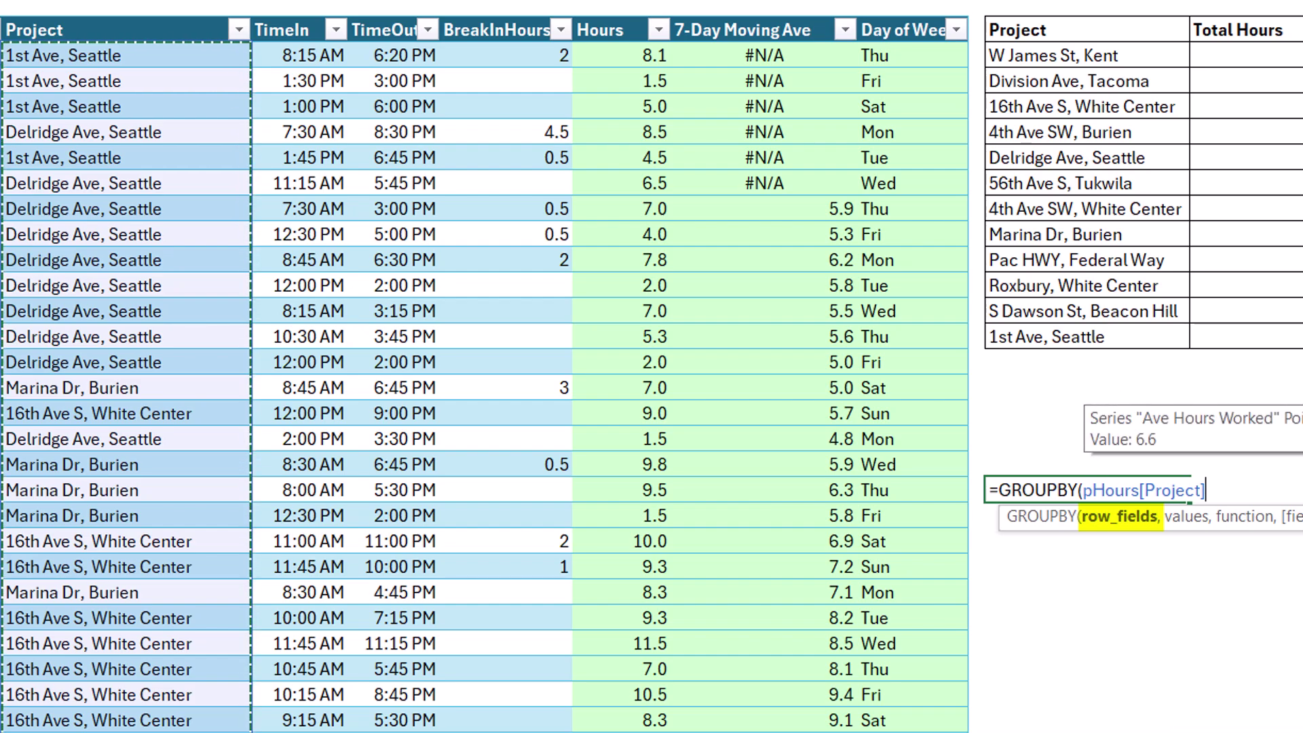
text(,)
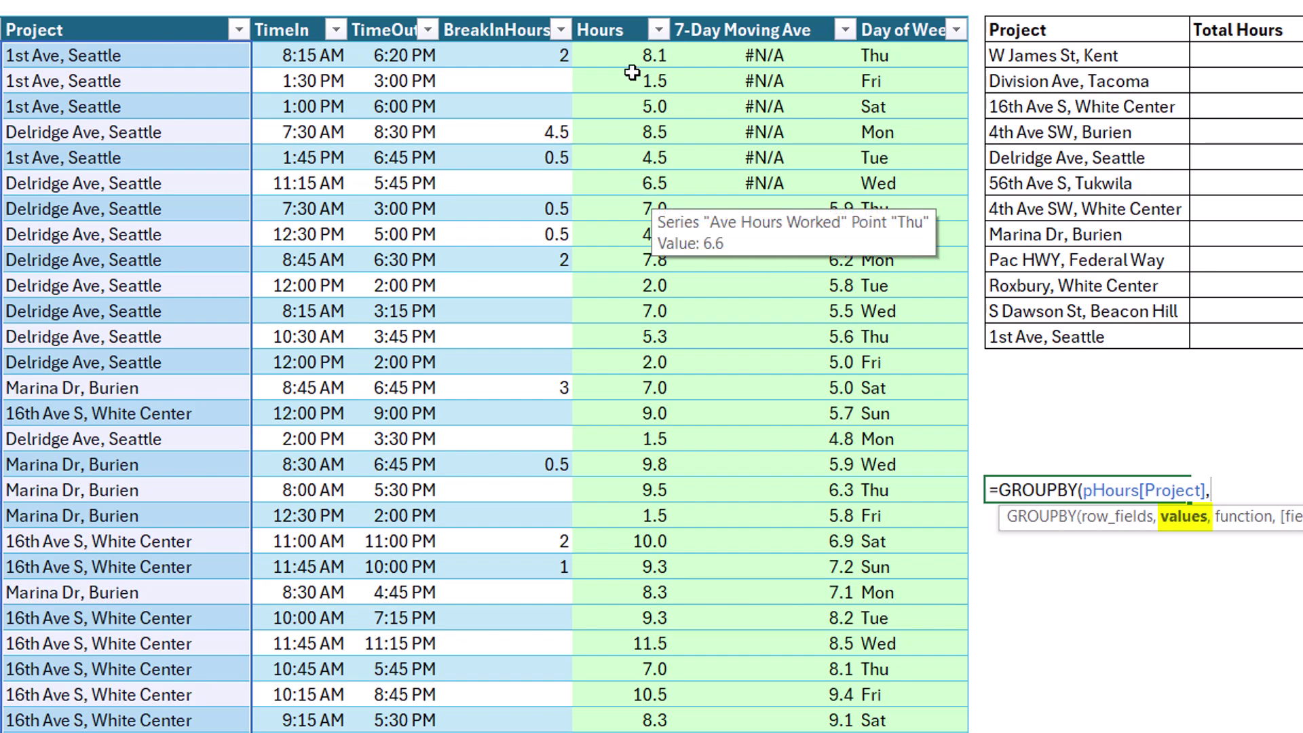
click(608, 15)
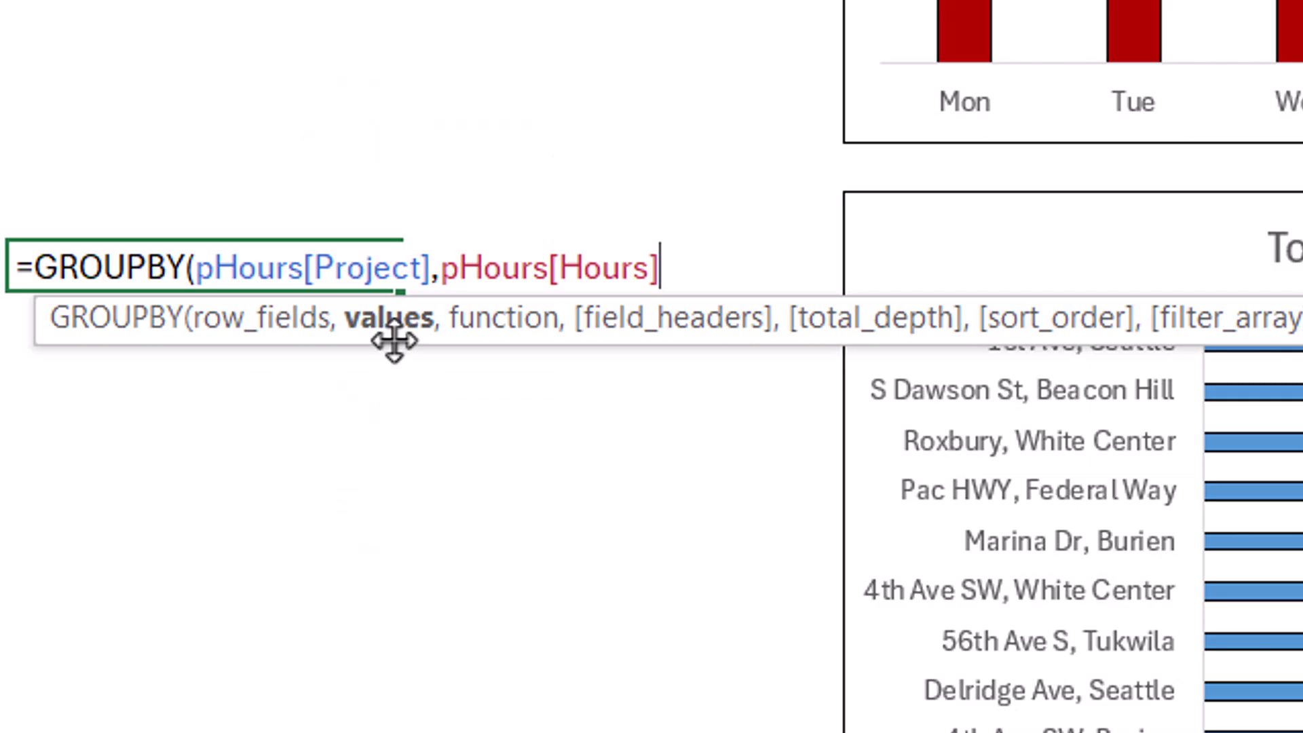
text(,)
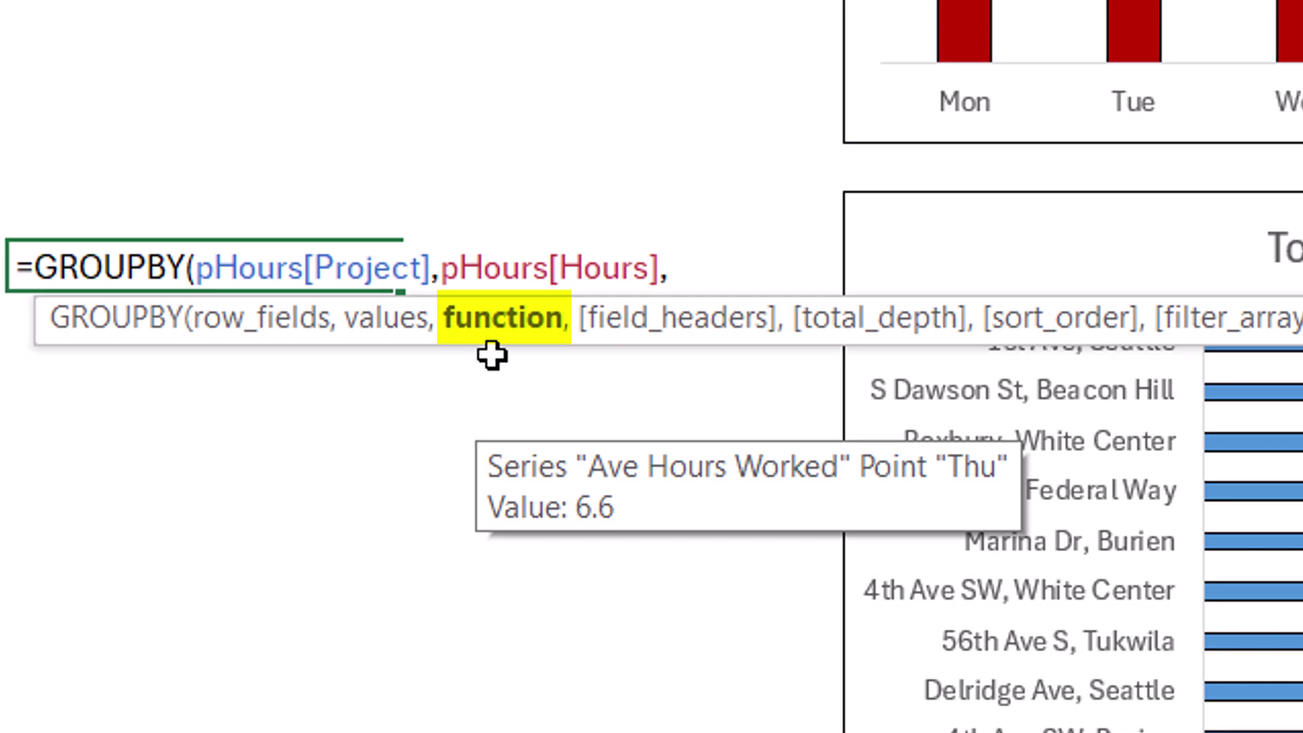
text(SUM)
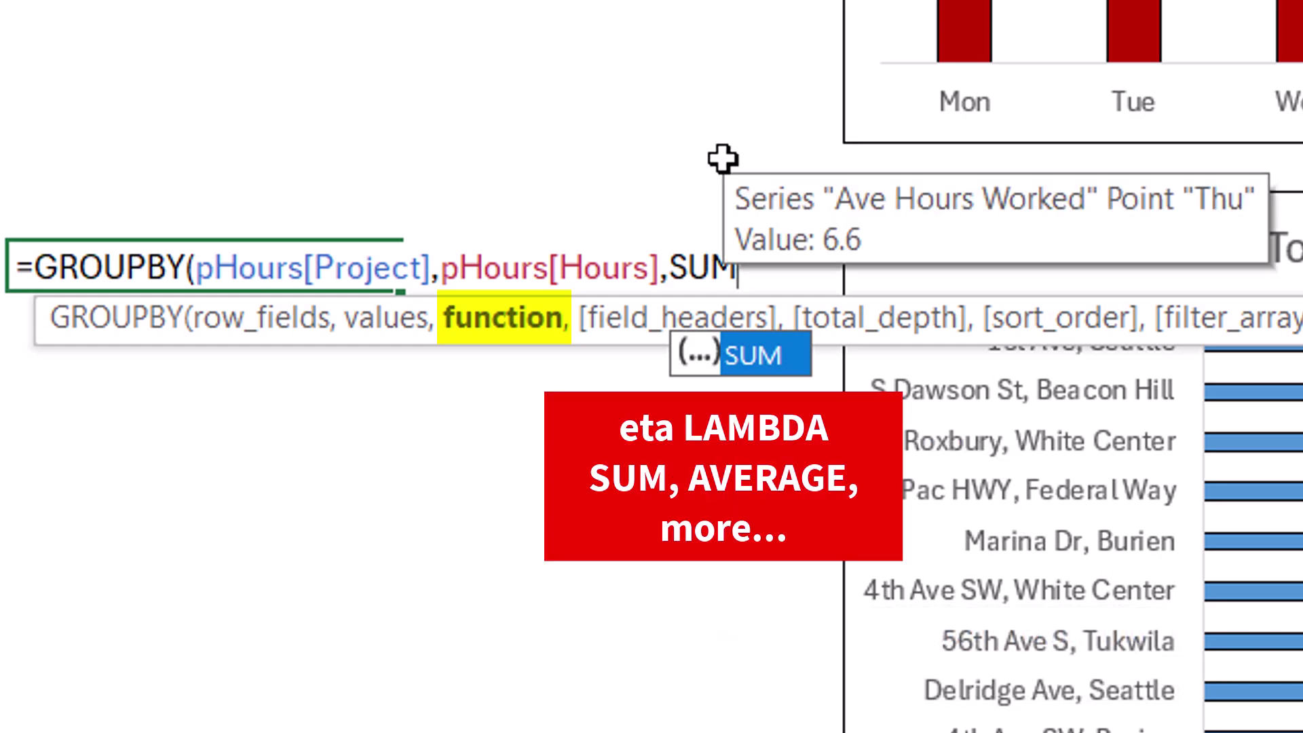
click(712, 265)
double_click(715, 265)
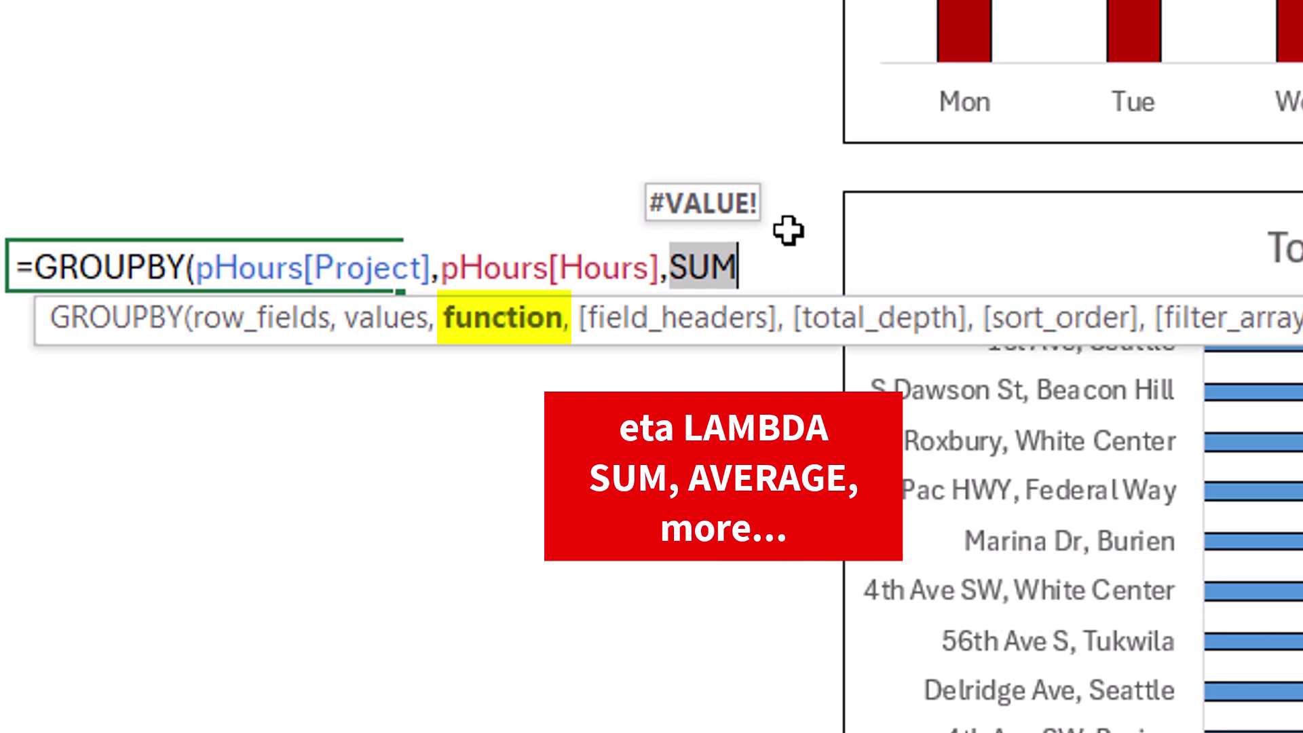
click(767, 265)
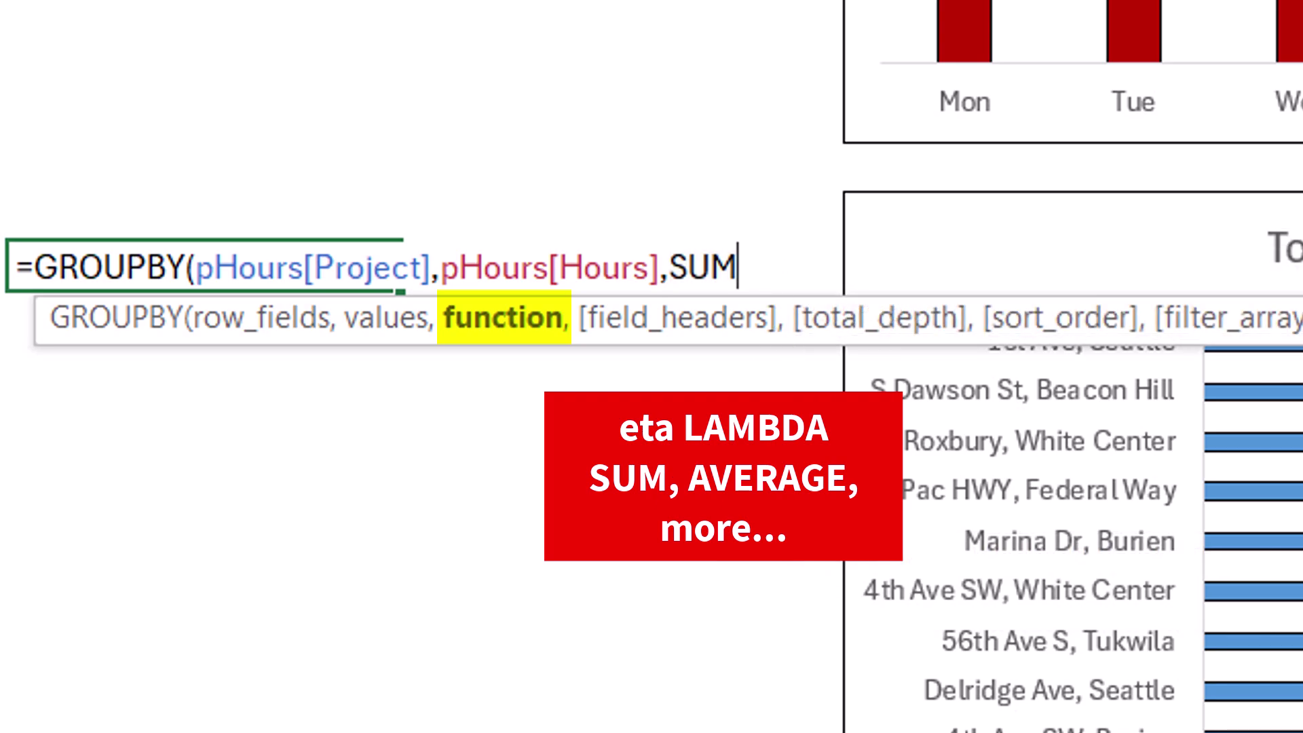
Complete the GROUPBY formula with field headers 0, total depth 0 and sort order -2, and enter it
text(,)
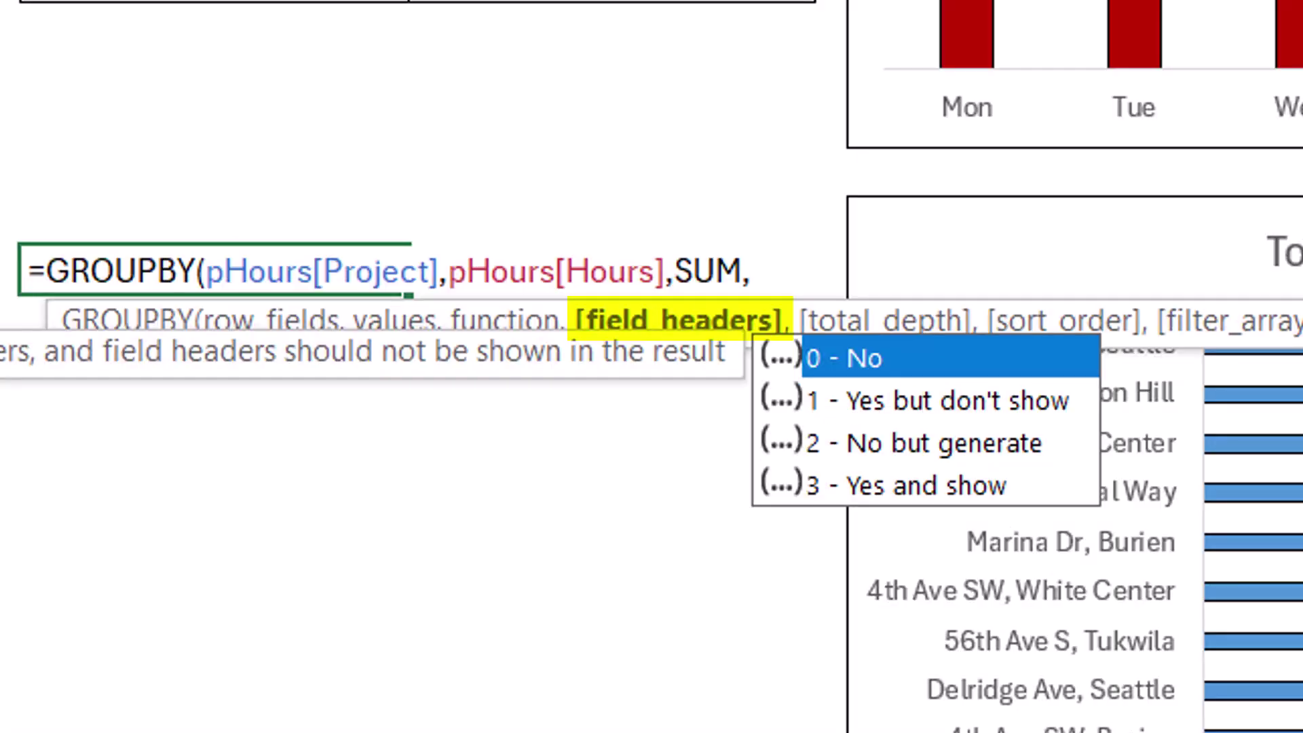
text(0,0,2)
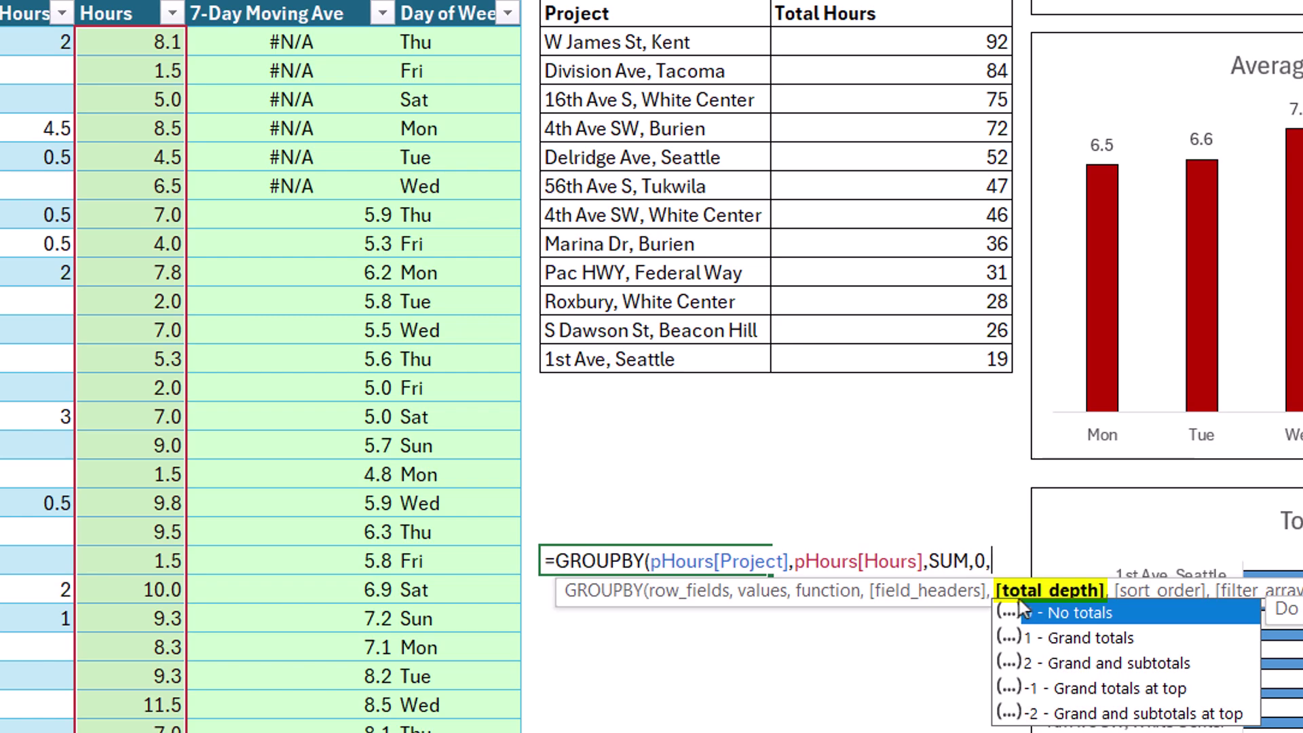
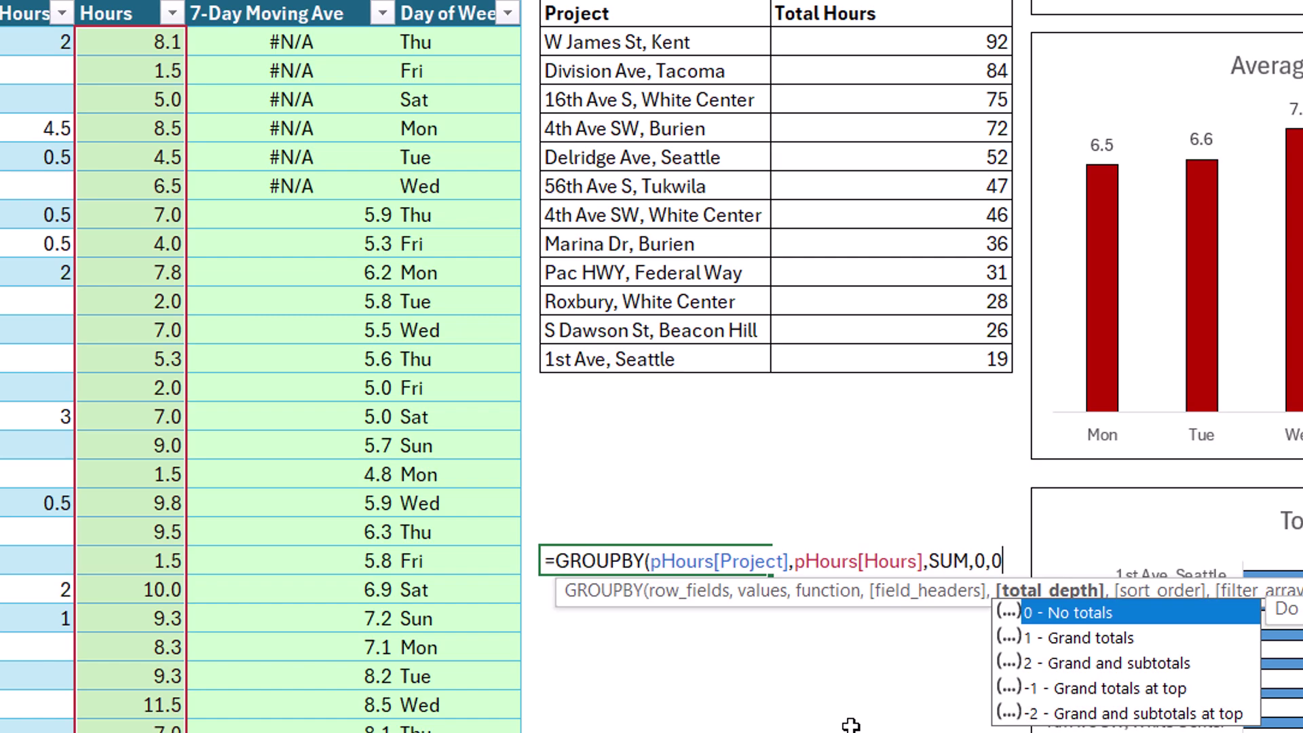
text(,)
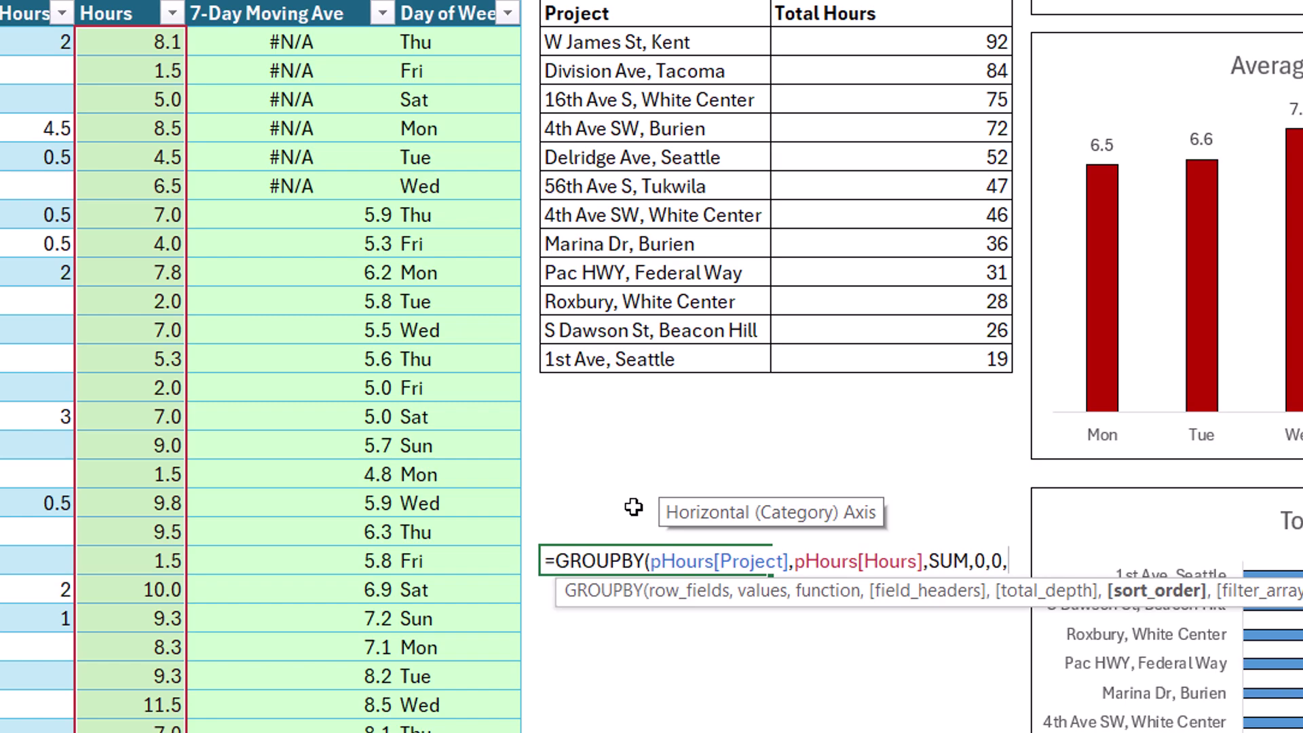
text(2)
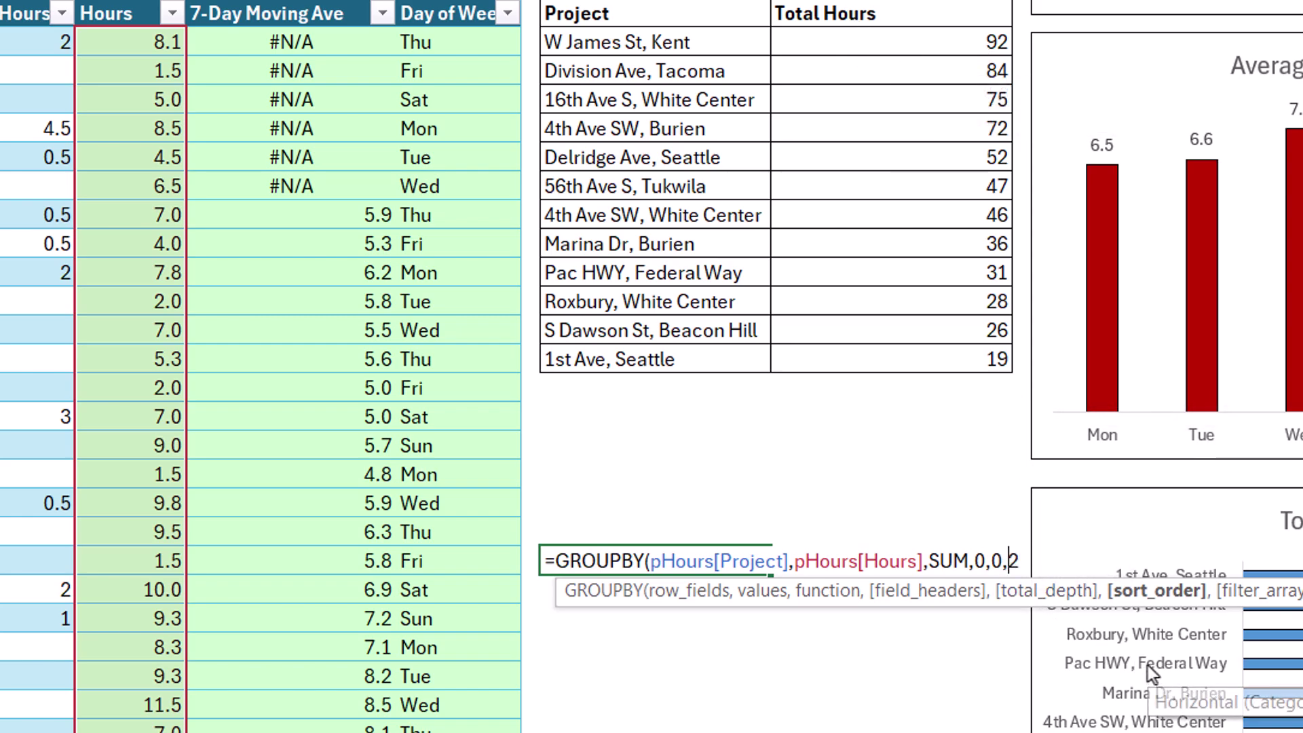
key(BackSpace)
text(-2)
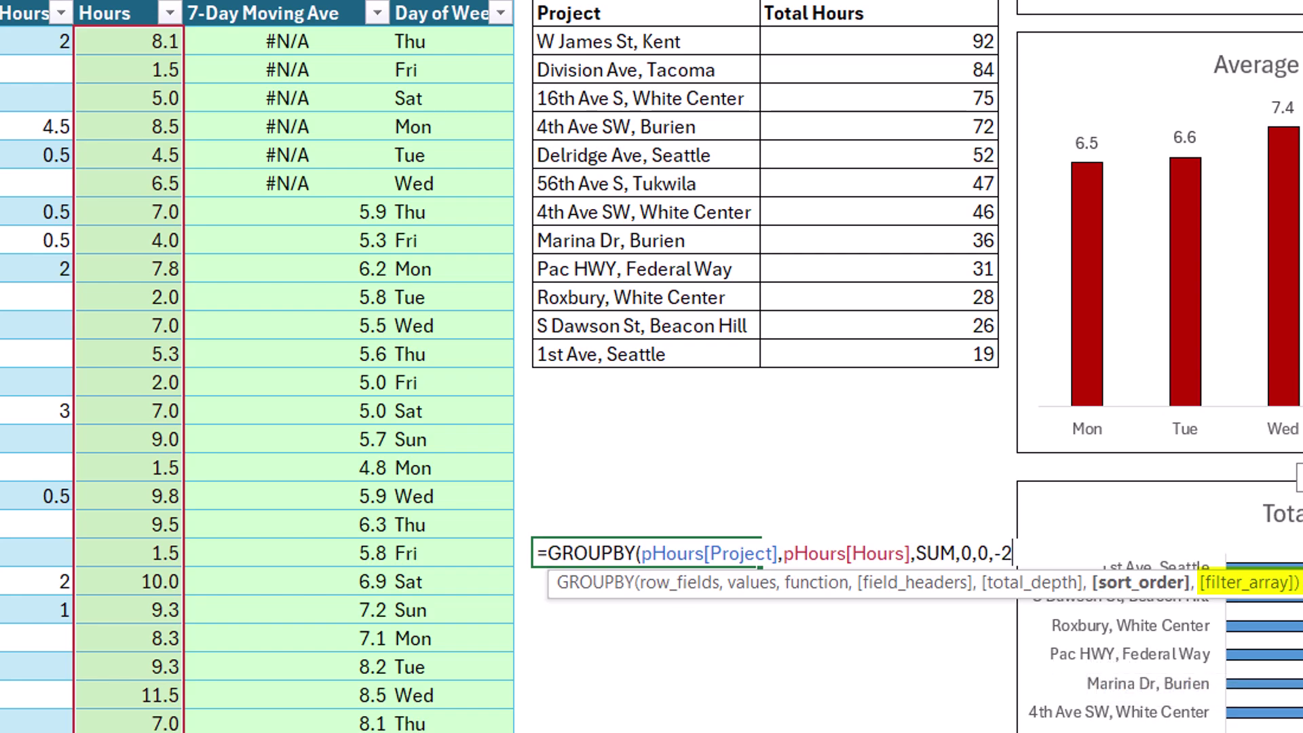
text())
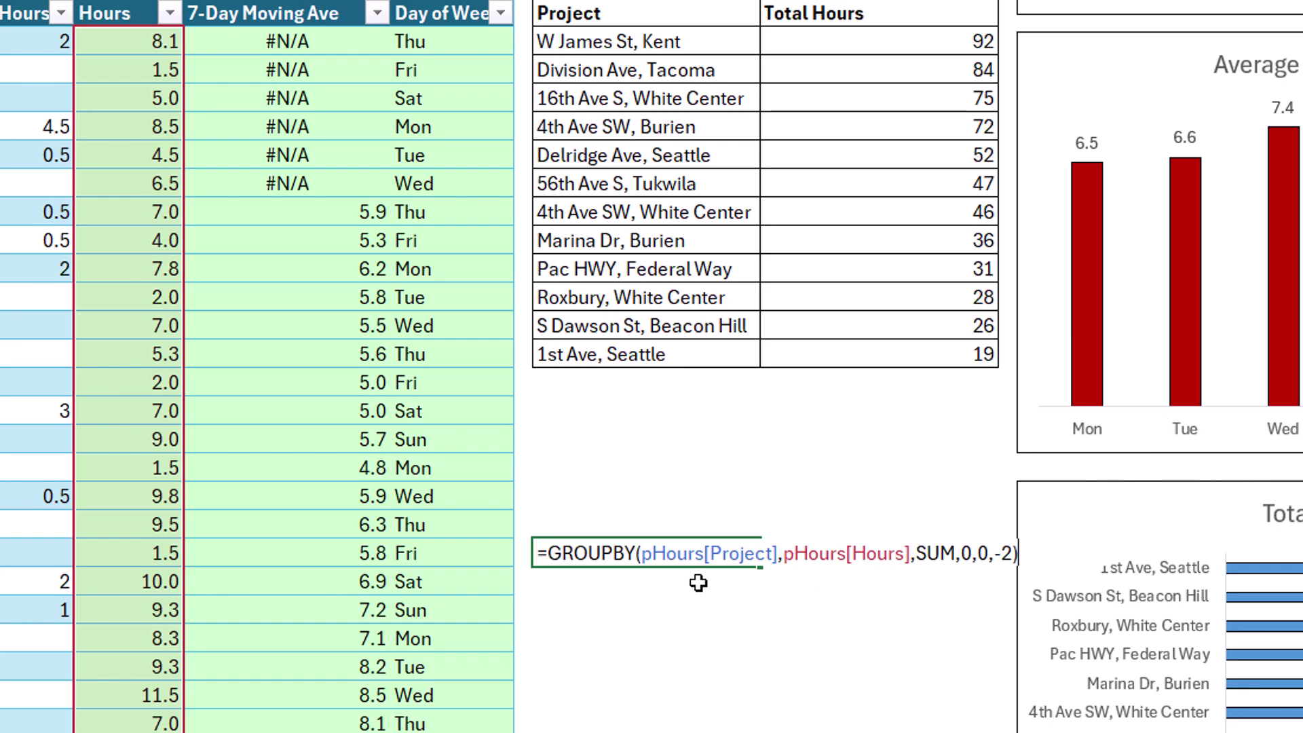
key(ctrl+Return)
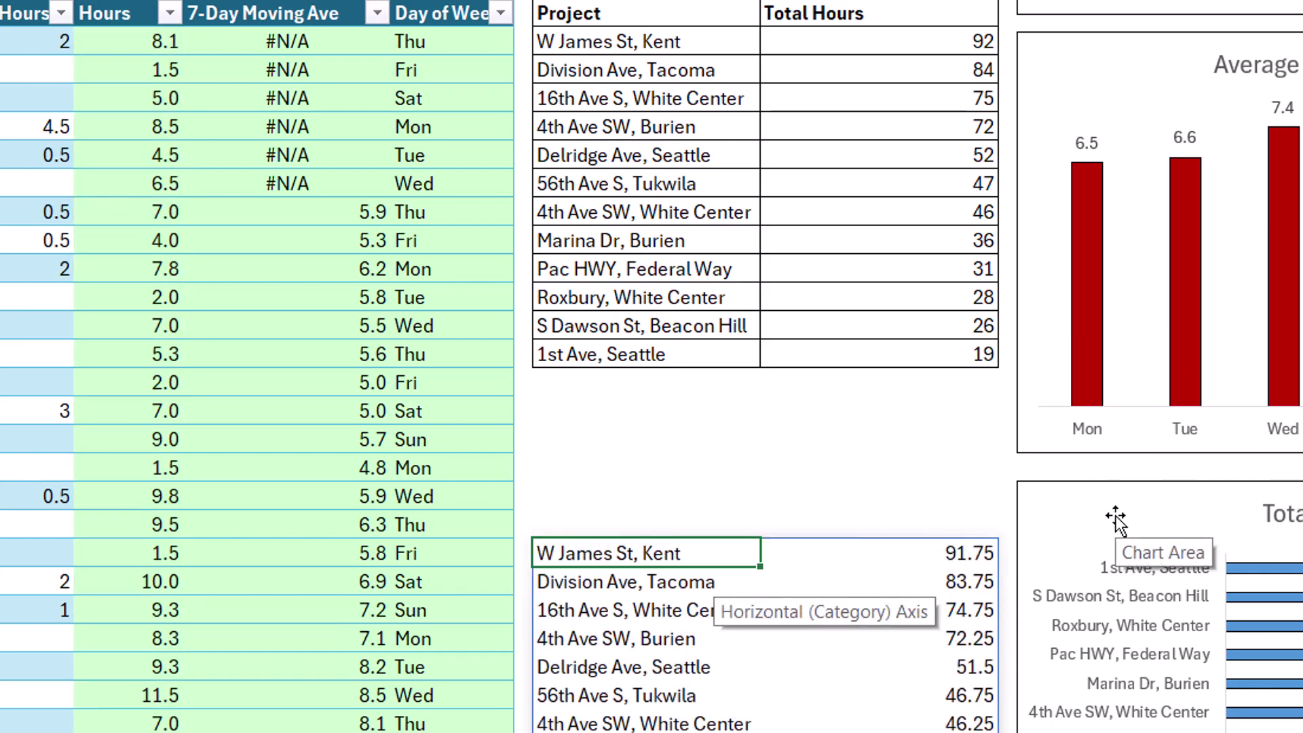
Compare the spilled GROUPBY report with the LET formula behind the upper project totals, leaving both unedited
scroll(1117, 520, down, 2)
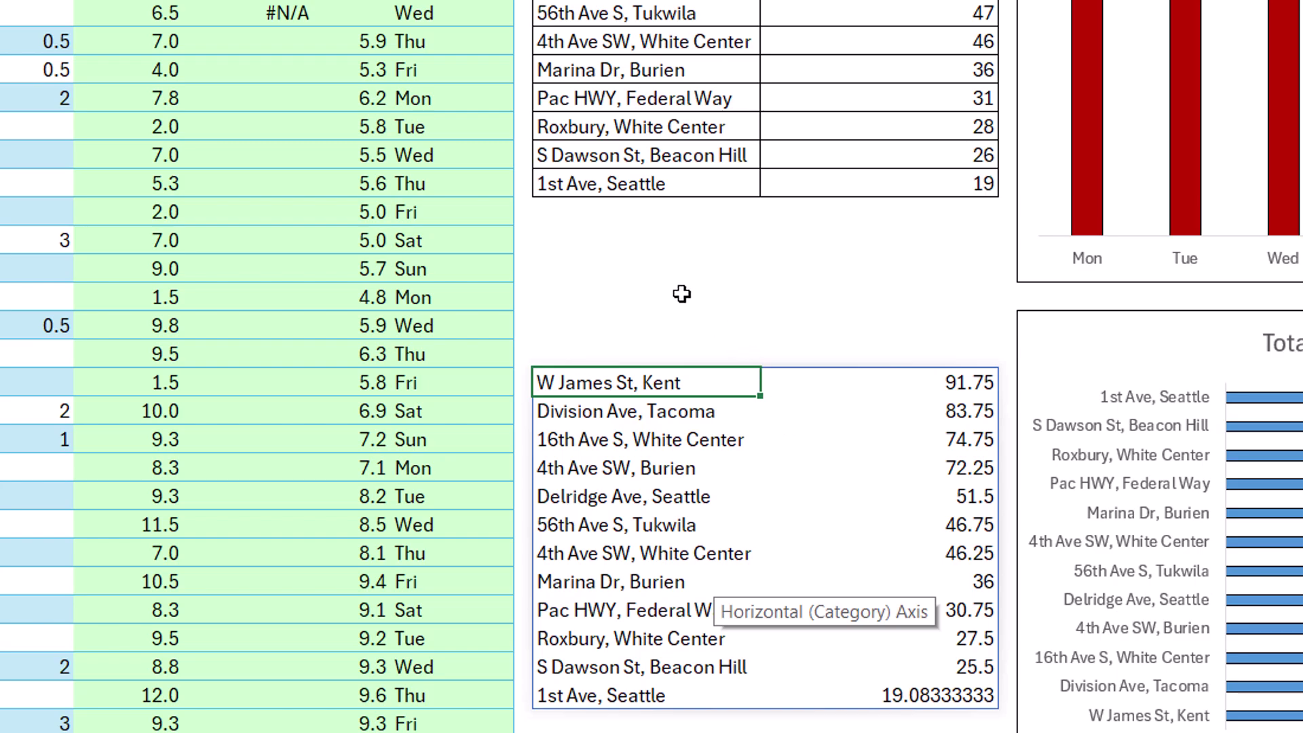
scroll(885, 703, up, 2)
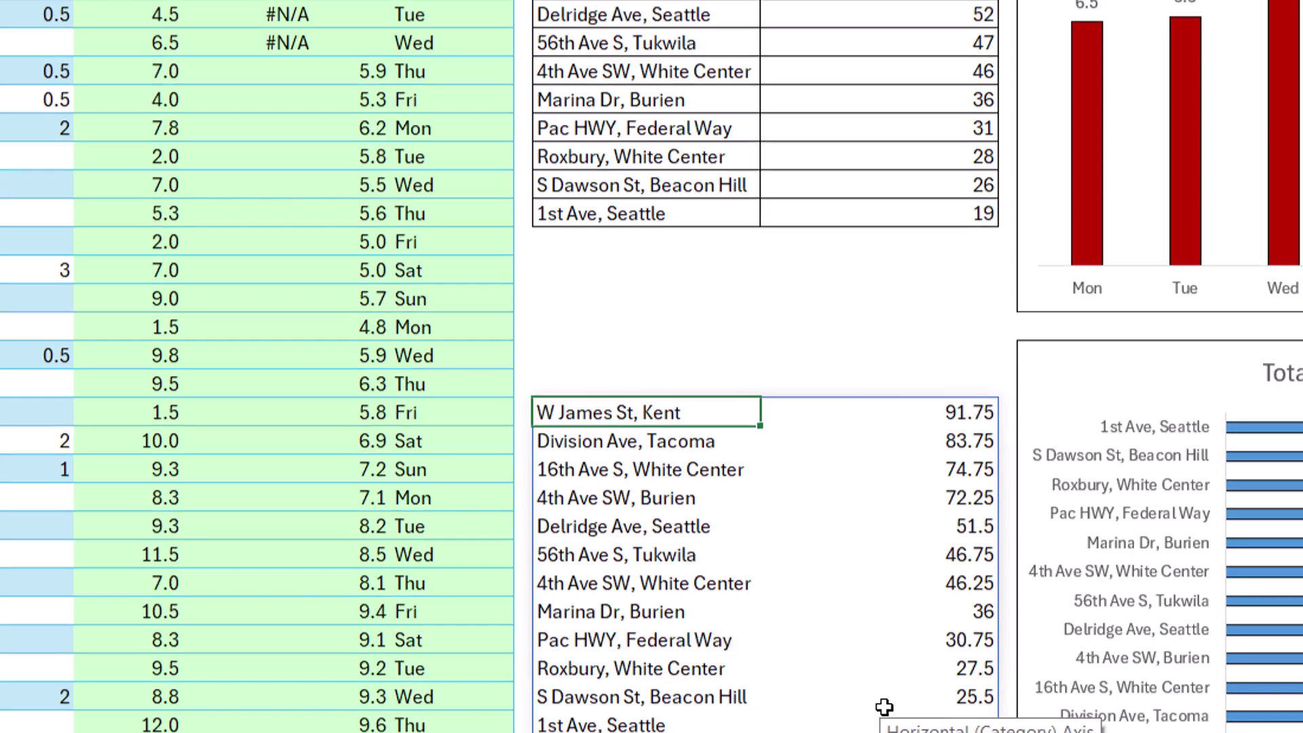
double_click(662, 17)
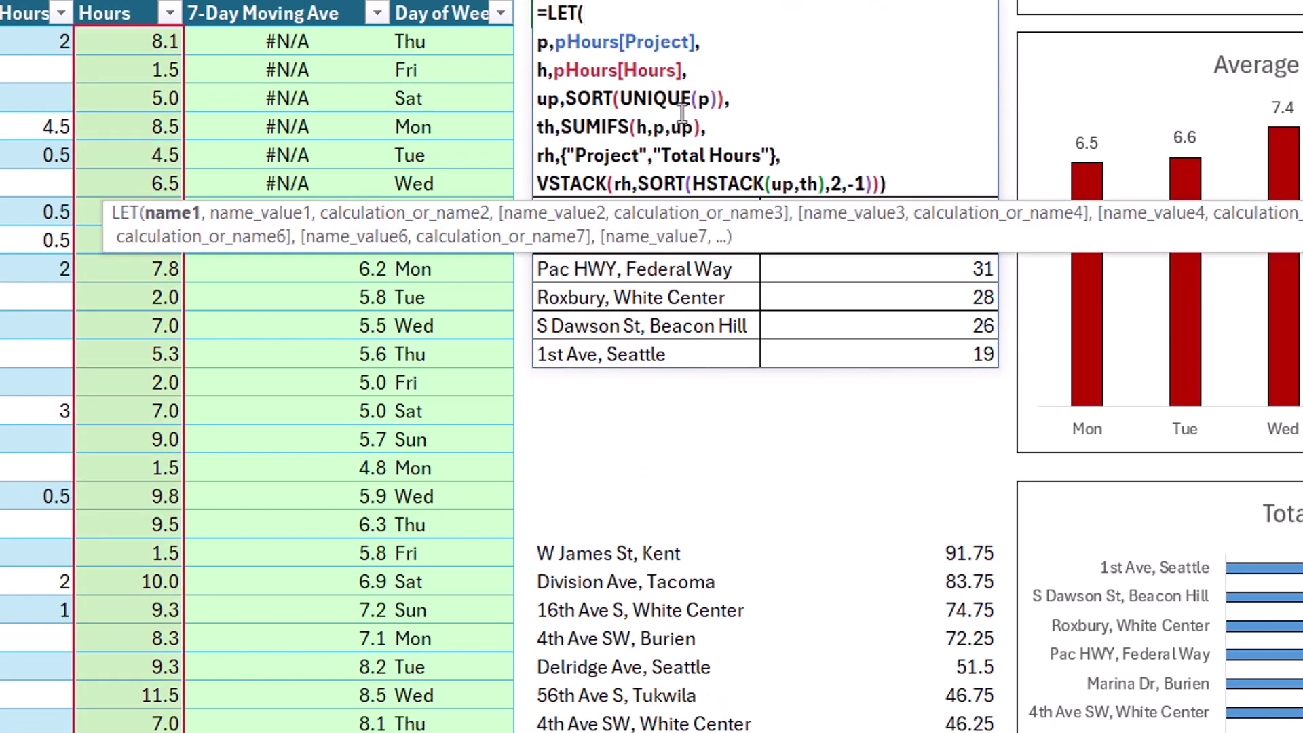
key(Escape)
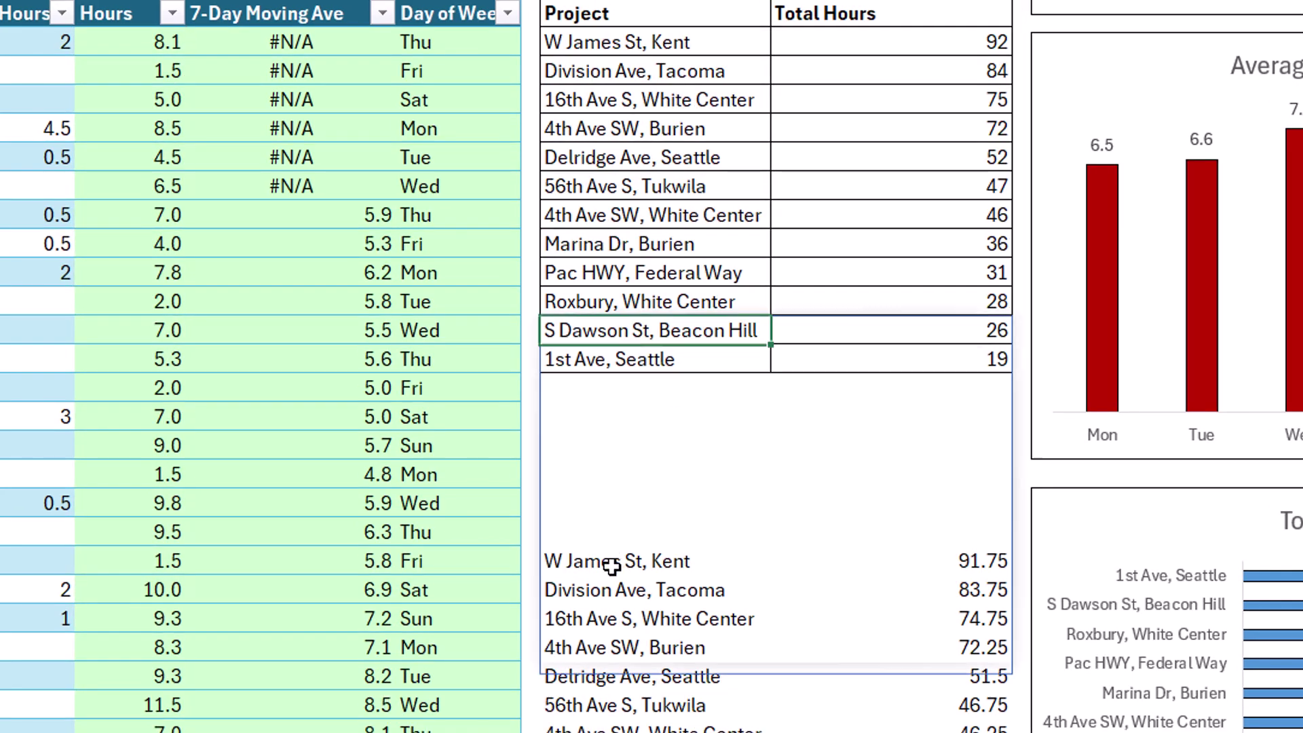
Wrap the GROUPBY formula in VSTACK with the header array {"Project","Total Hours"} as its first array
click(604, 558)
double_click(611, 565)
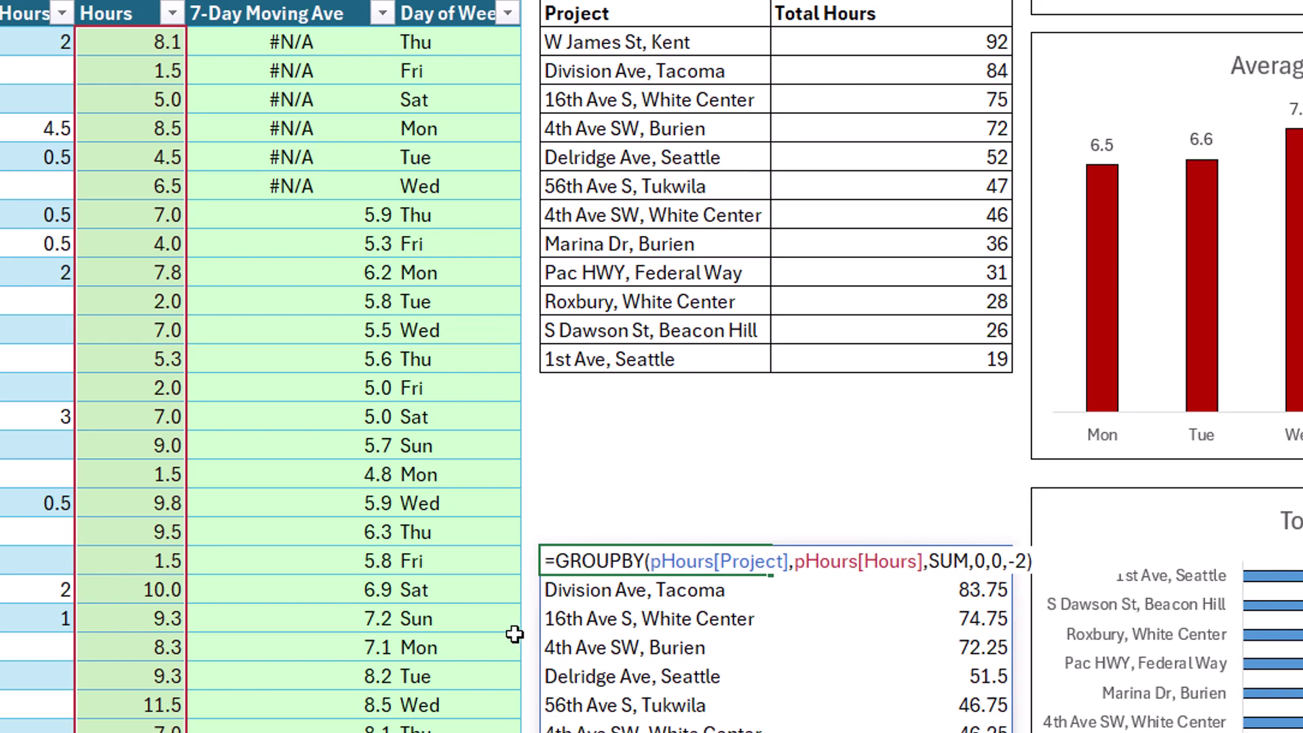
click(556, 562)
text(VSTACK( {"Project","Total Hours"},)
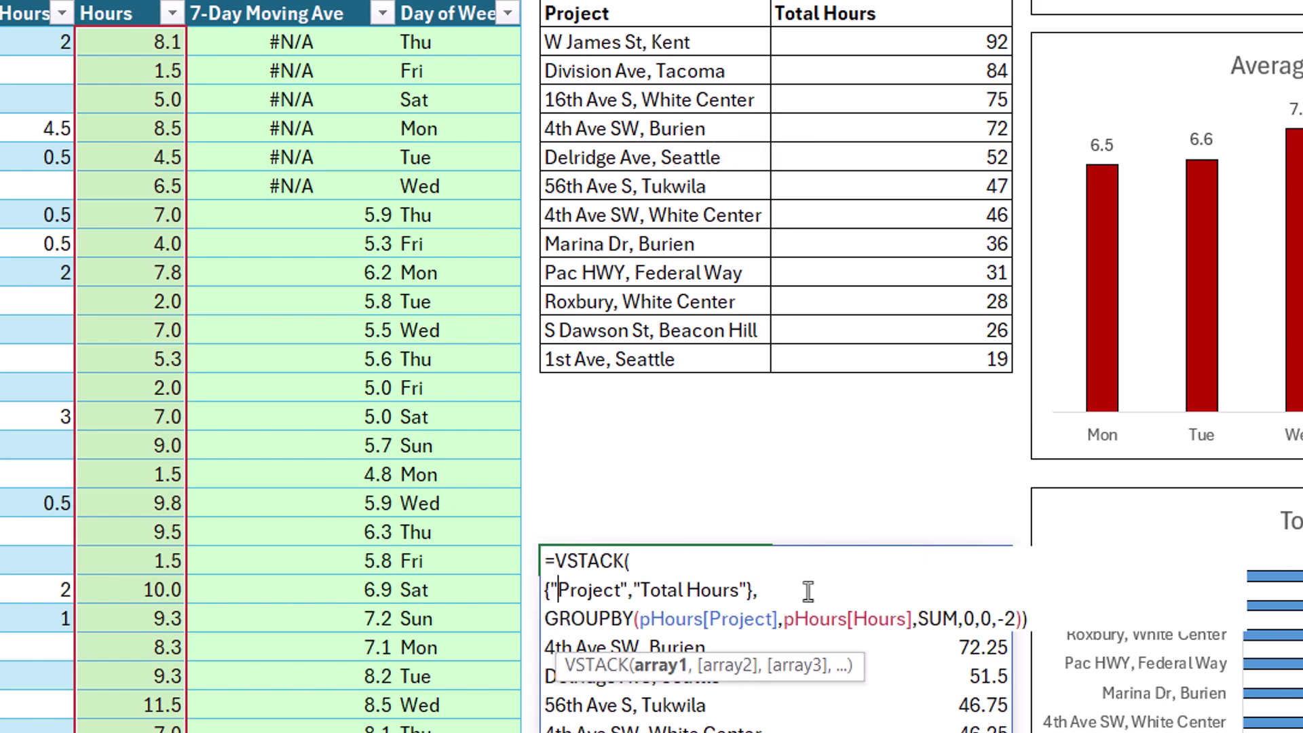
key(ctrl+Return)
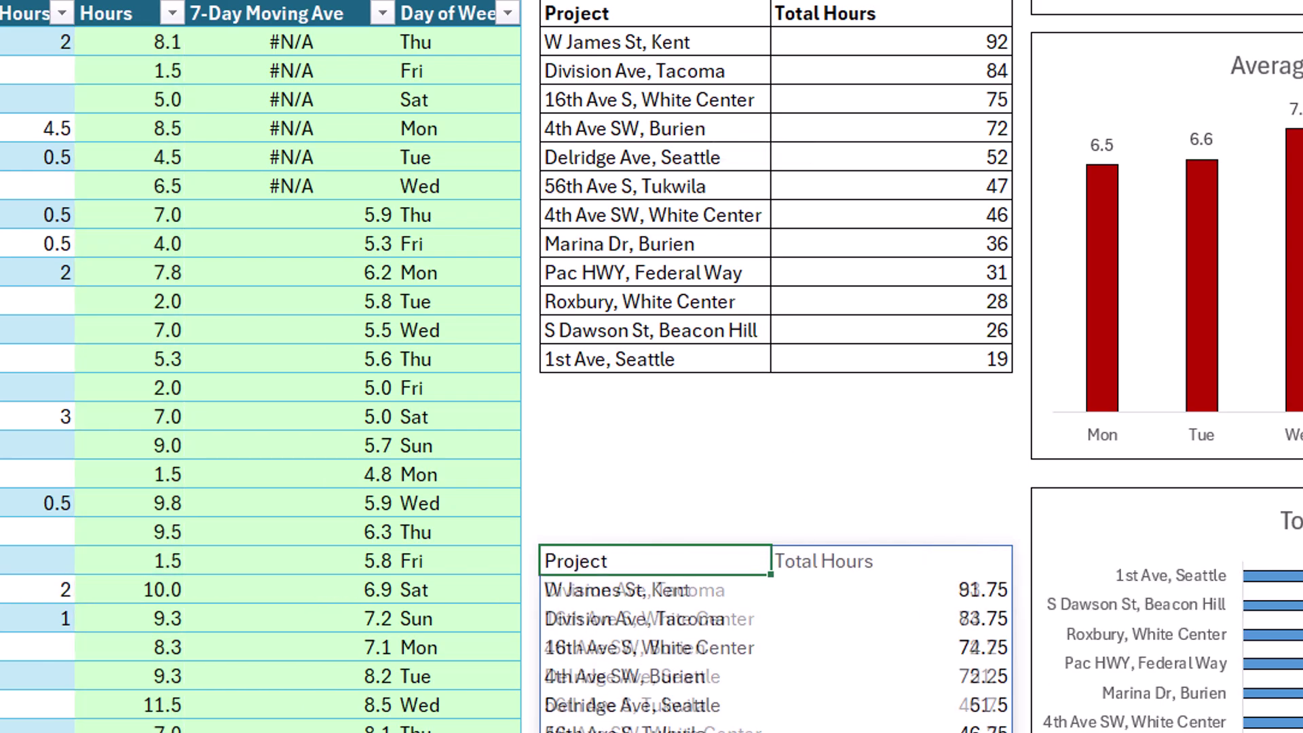
Pick up the formatting of the upper project totals range, including its spare blank rows, with Format Painter for the GROUPBY report
scroll(1192, 468, down, 3)
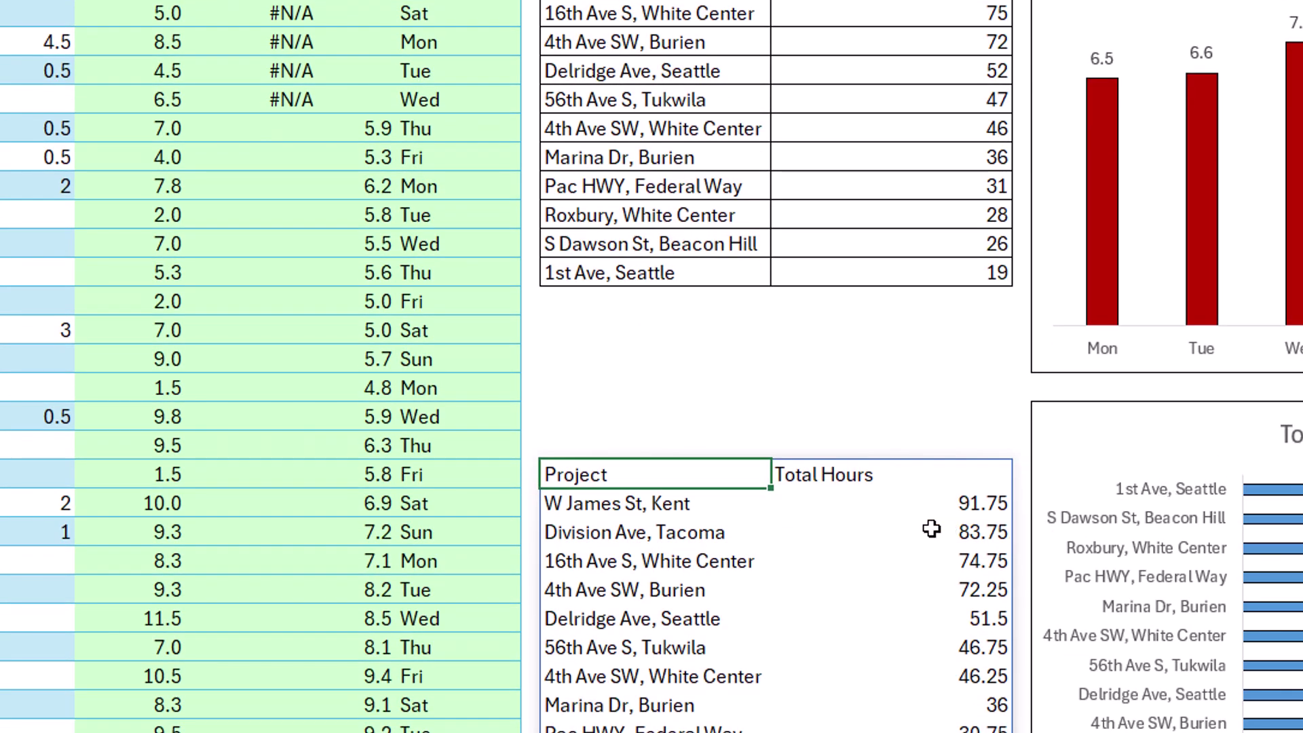
scroll(838, 543, up, 2)
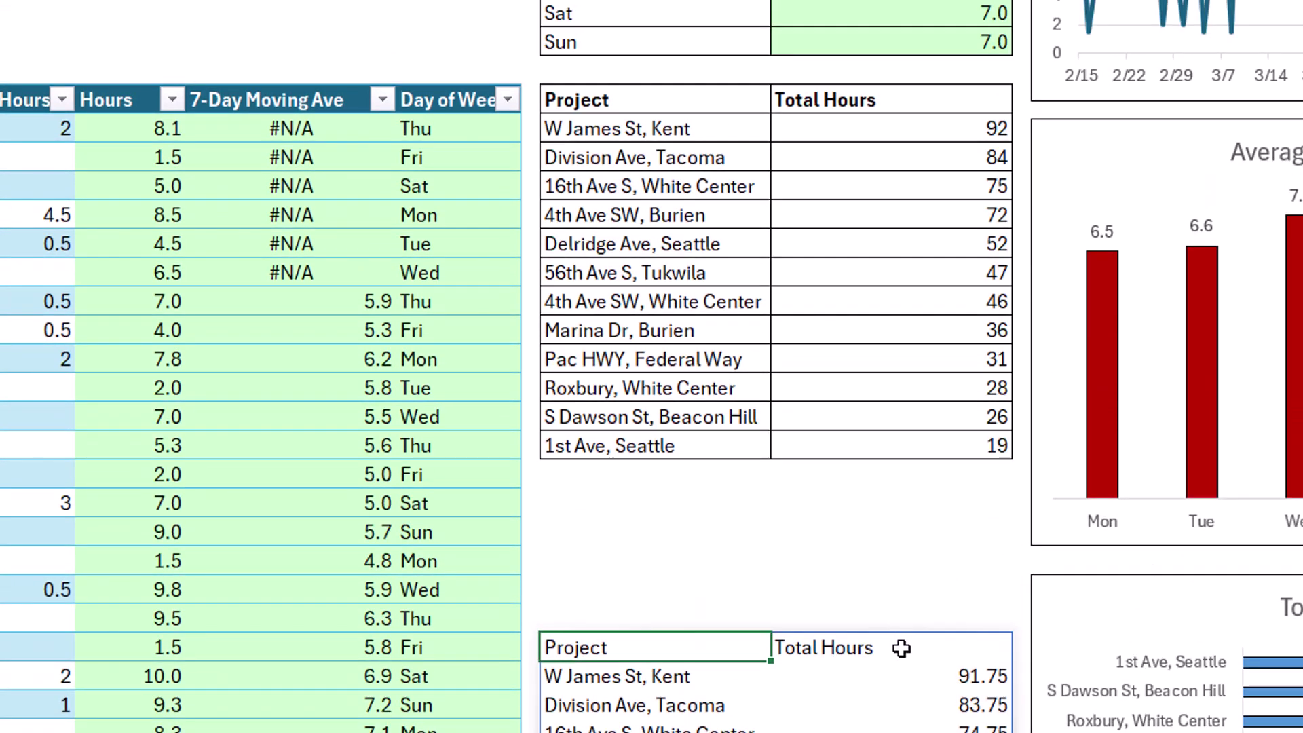
drag(599, 84, 832, 552)
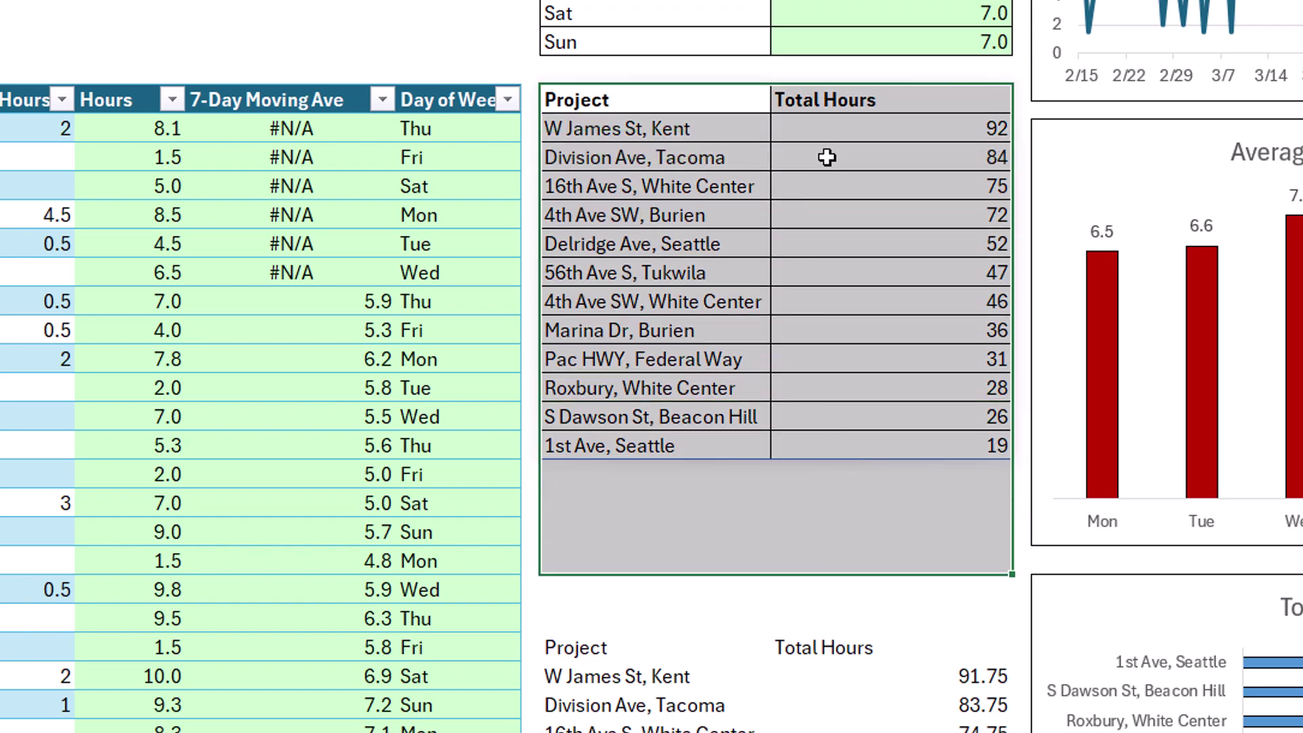
right_click(670, 155)
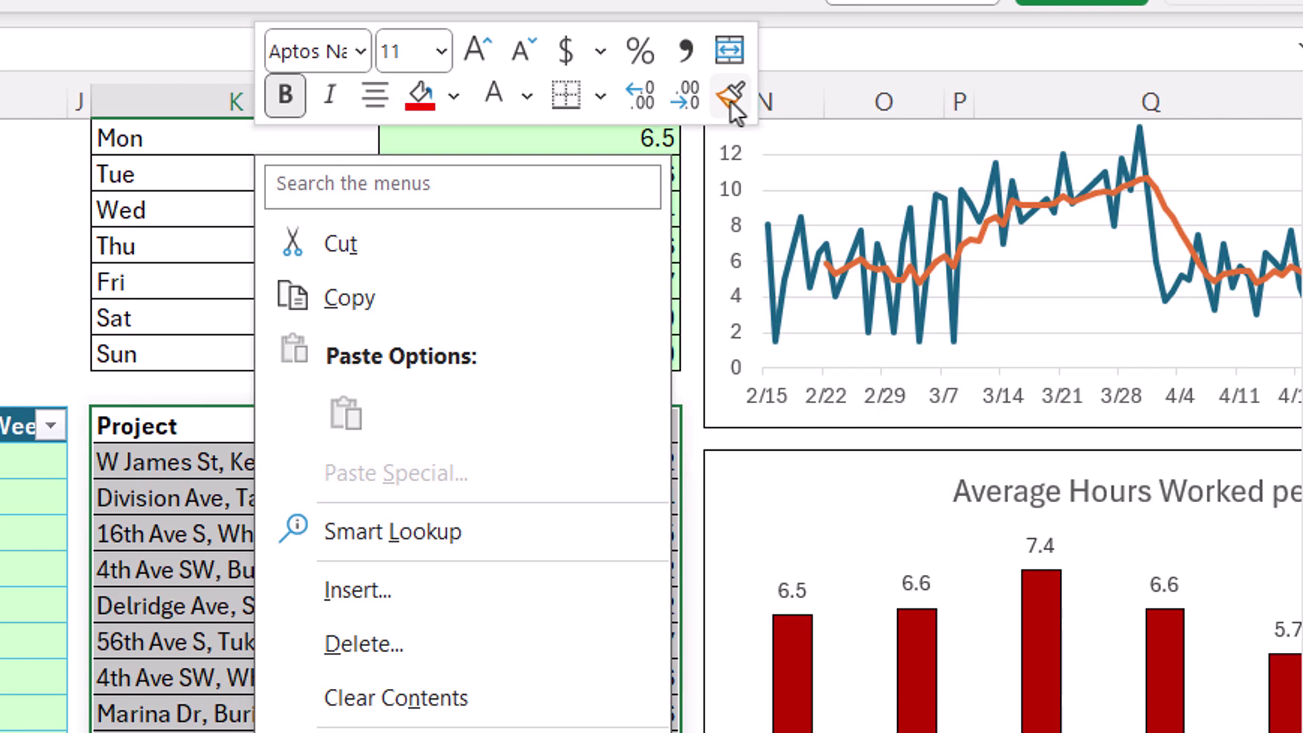
click(731, 98)
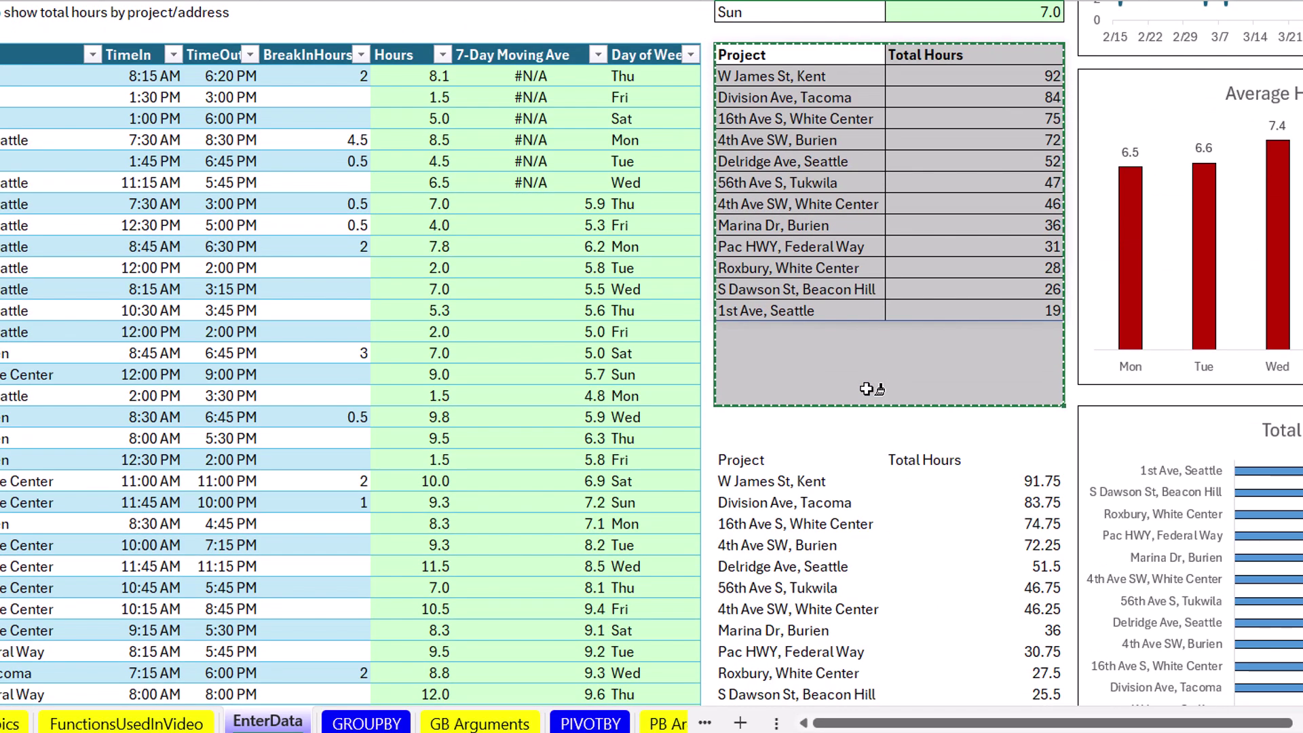
scroll(863, 392, down, 3)
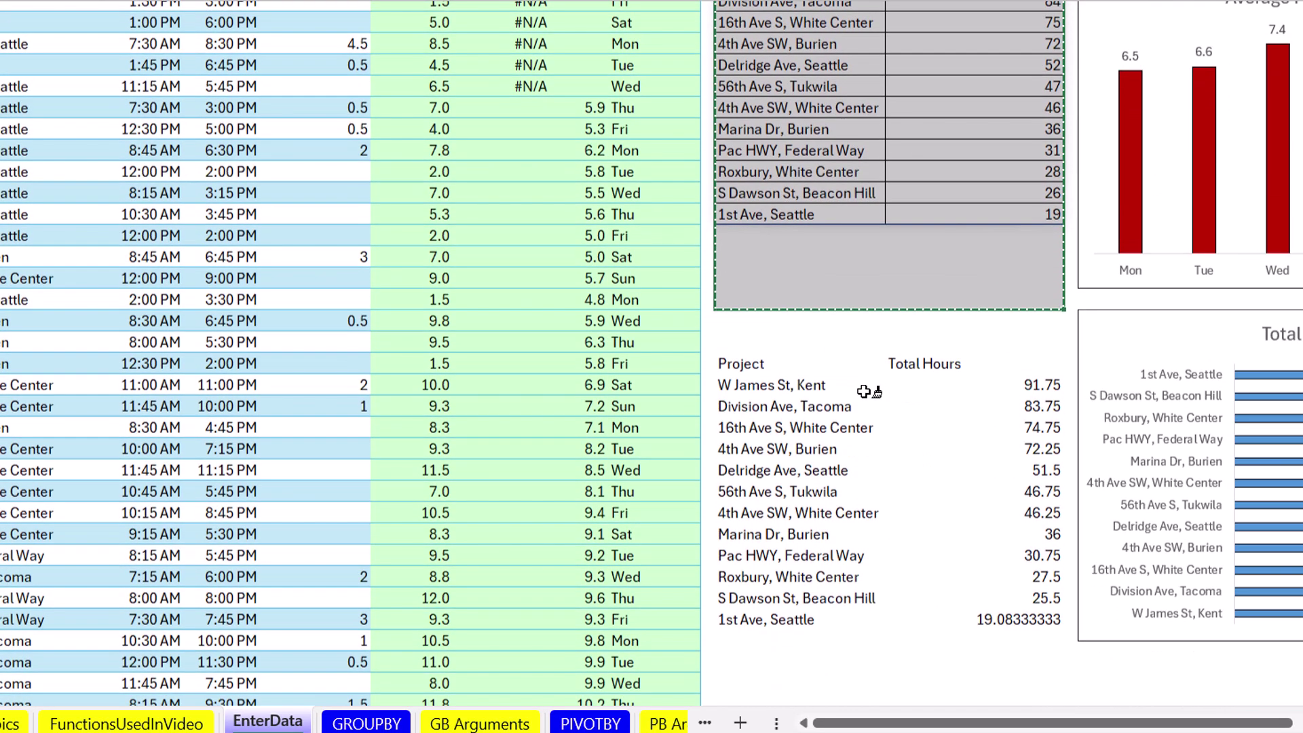
Paint the upper project report's formatting onto the lower Project and Total Hours report, and inspect its VSTACK formula
scroll(788, 359, down, 1)
click(753, 365)
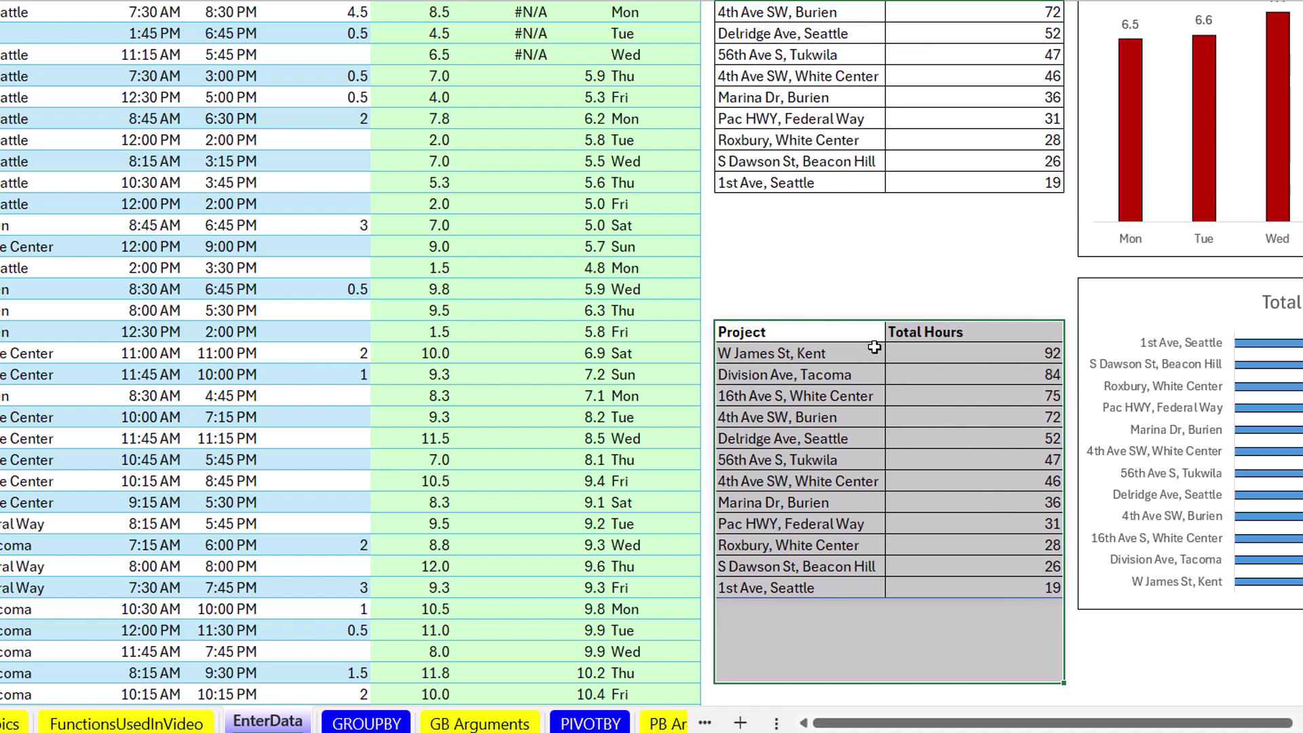
double_click(817, 338)
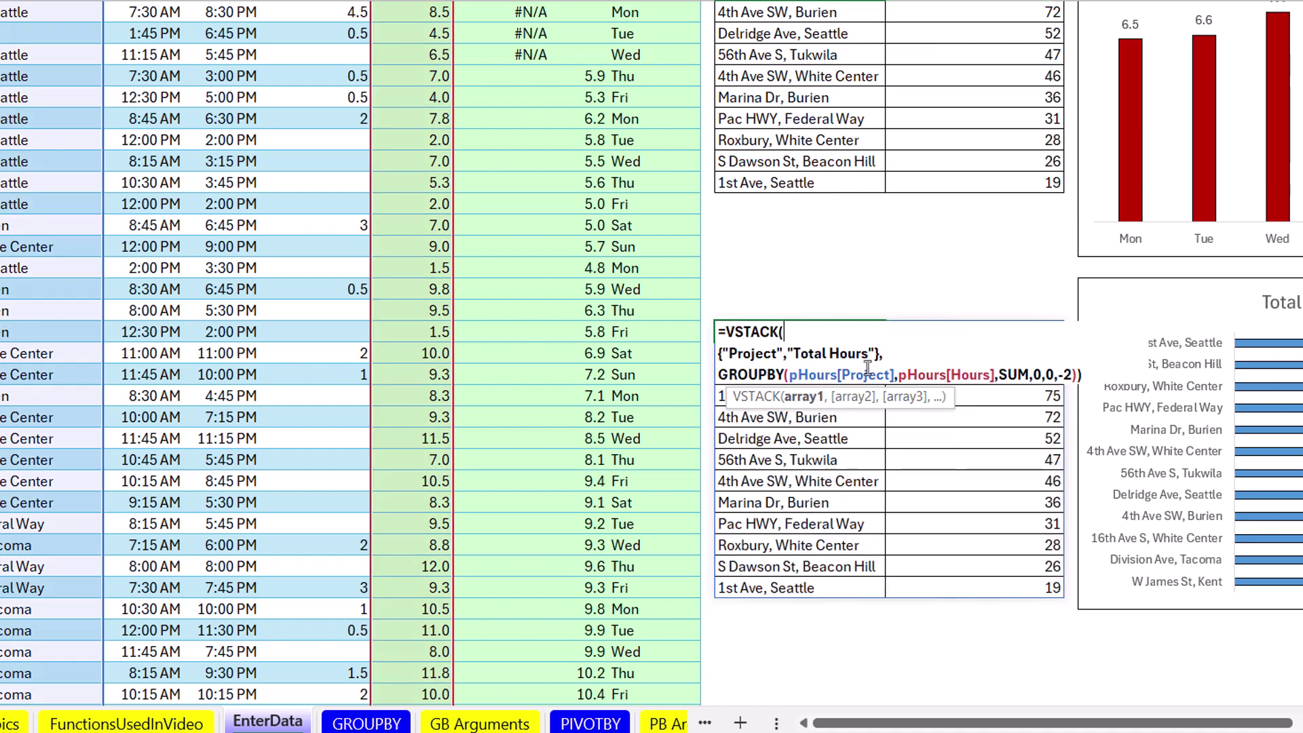
key(ctrl+Return)
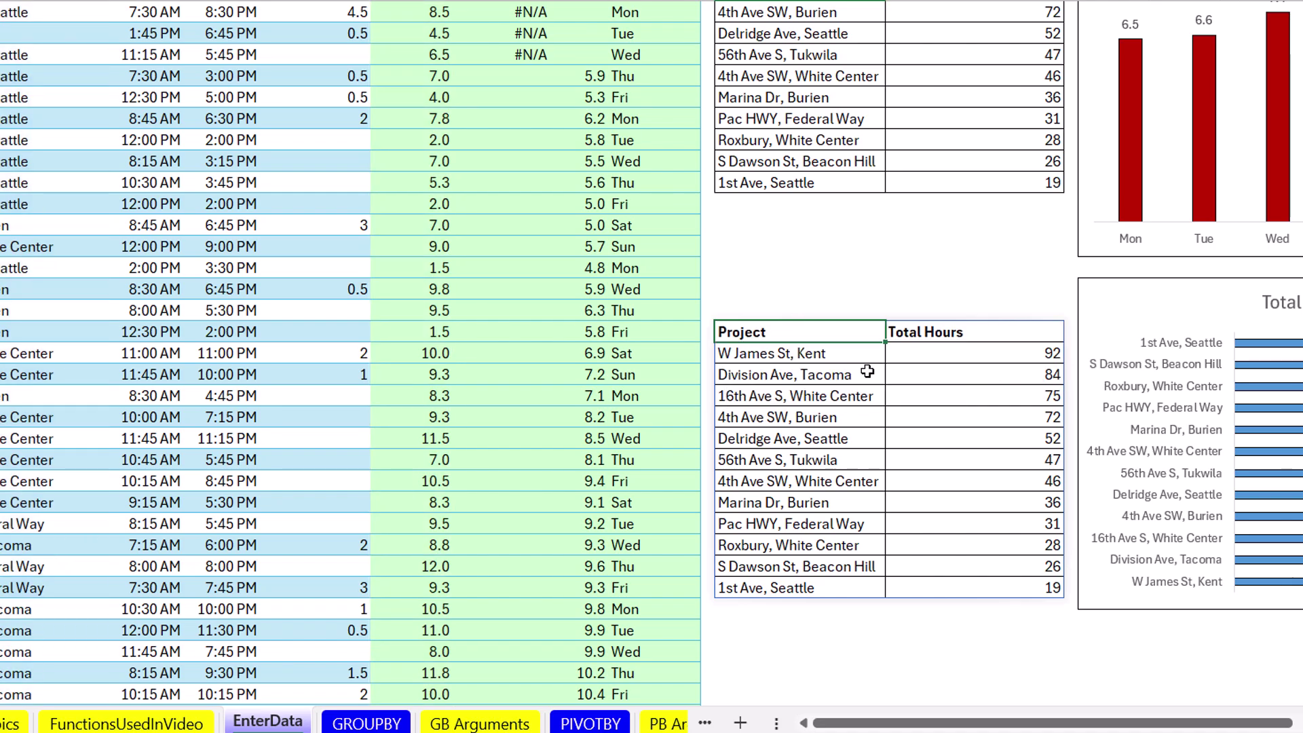
Return to the upper project report and open the GROUPBY worksheet
scroll(850, 346, up, 2)
double_click(776, 63)
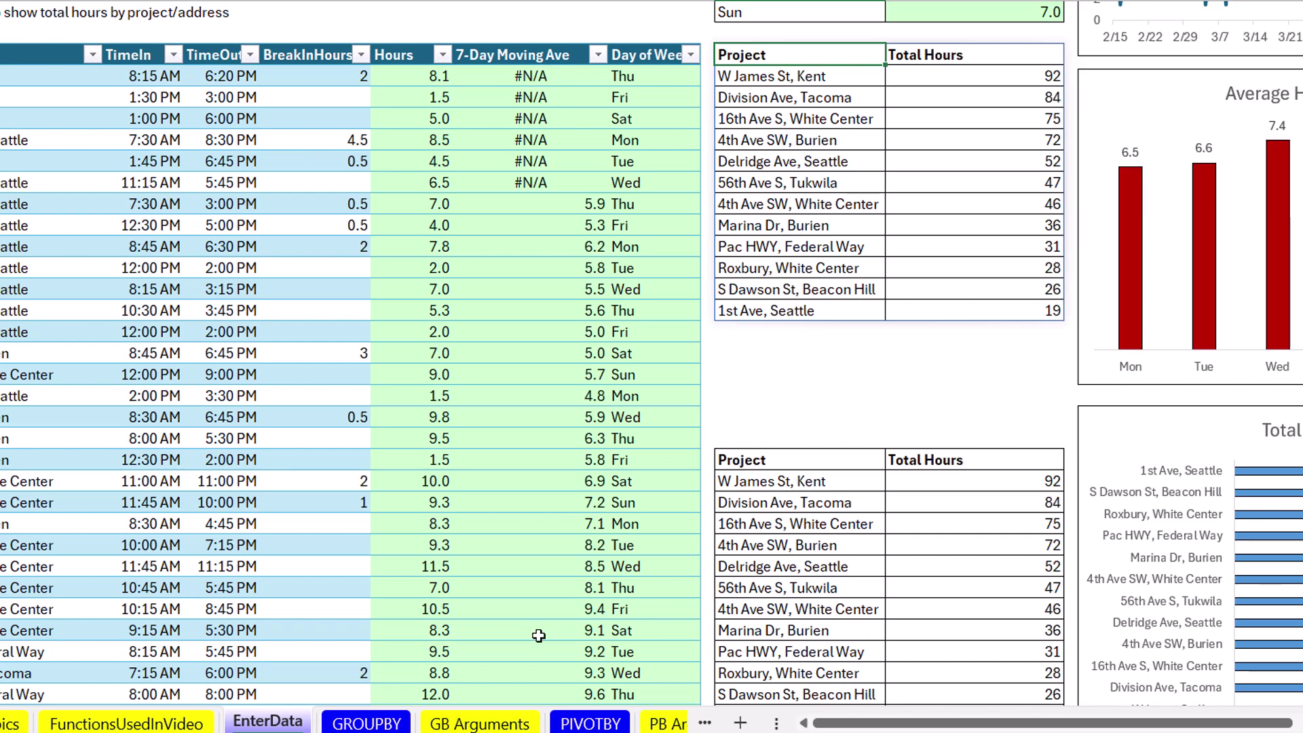
click(370, 724)
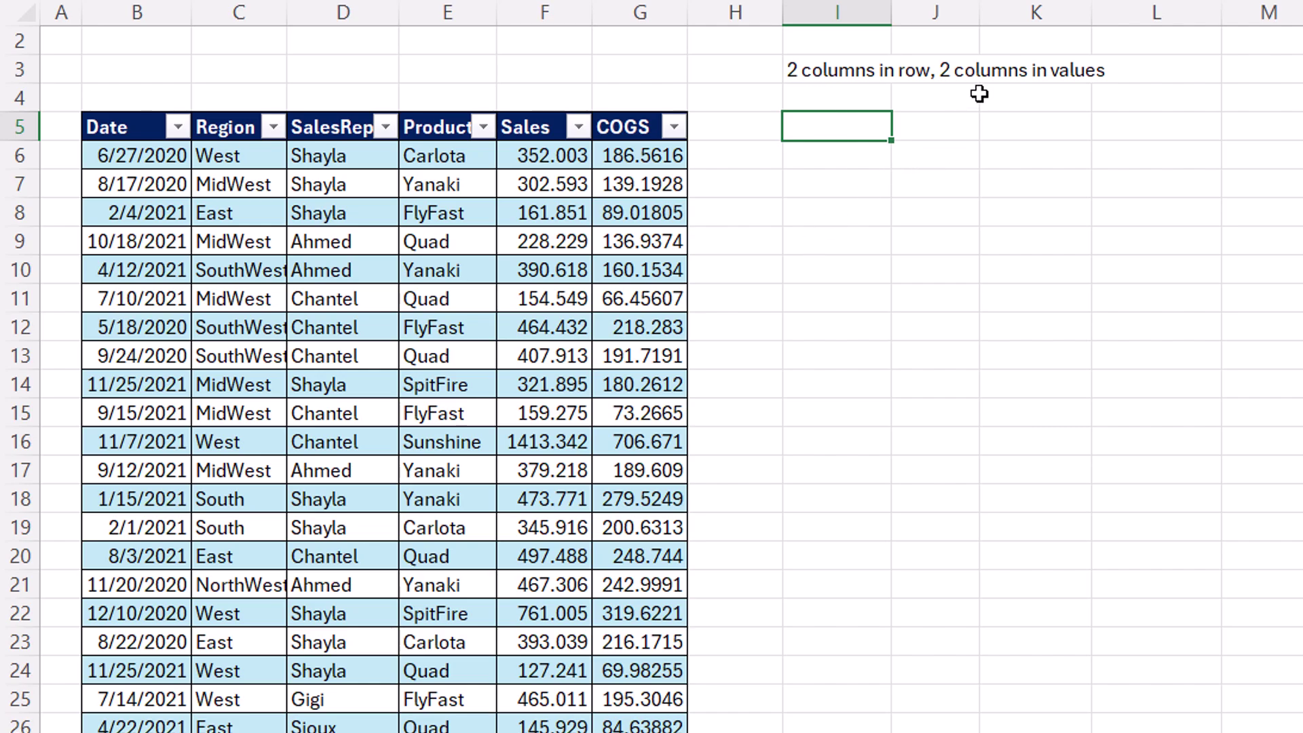
Enter a GROUPBY formula in I5 with row fields D5:E34, values F5:F34, the SUM function and field headers 3
text(=gr)
key(Tab)
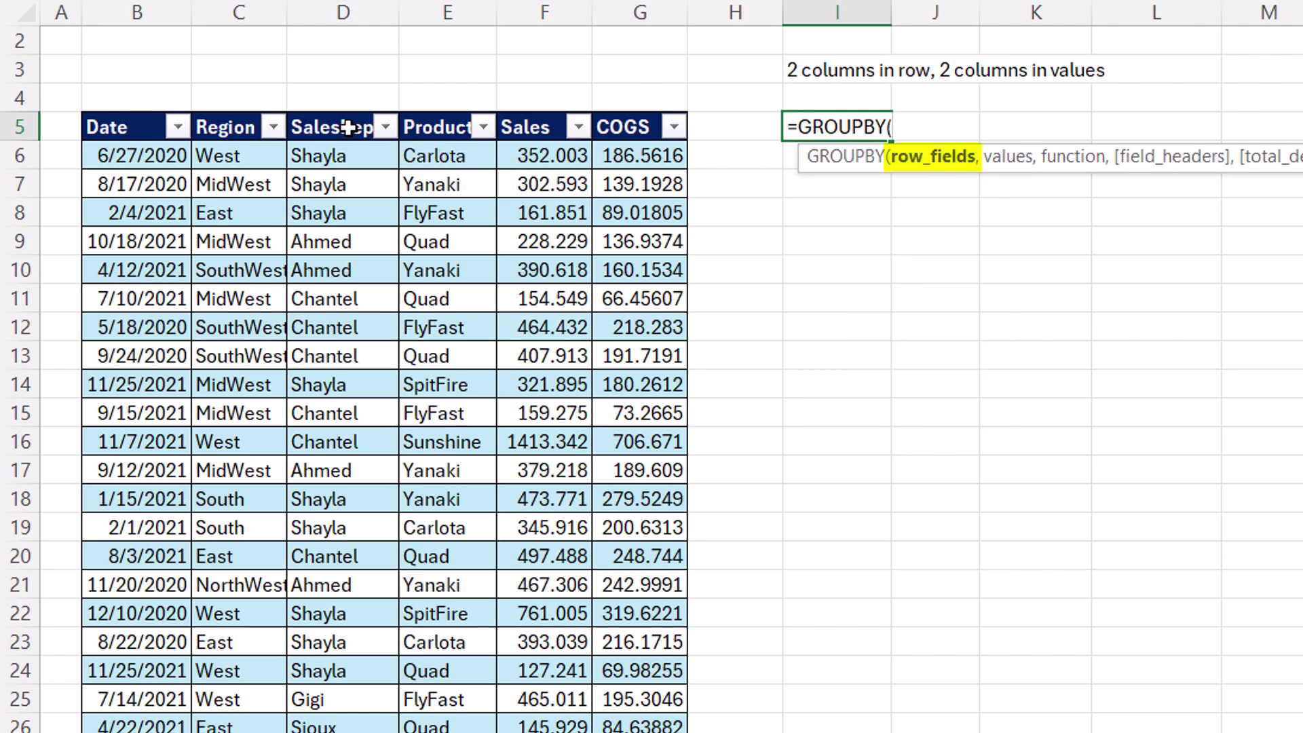
drag(348, 127, 448, 732)
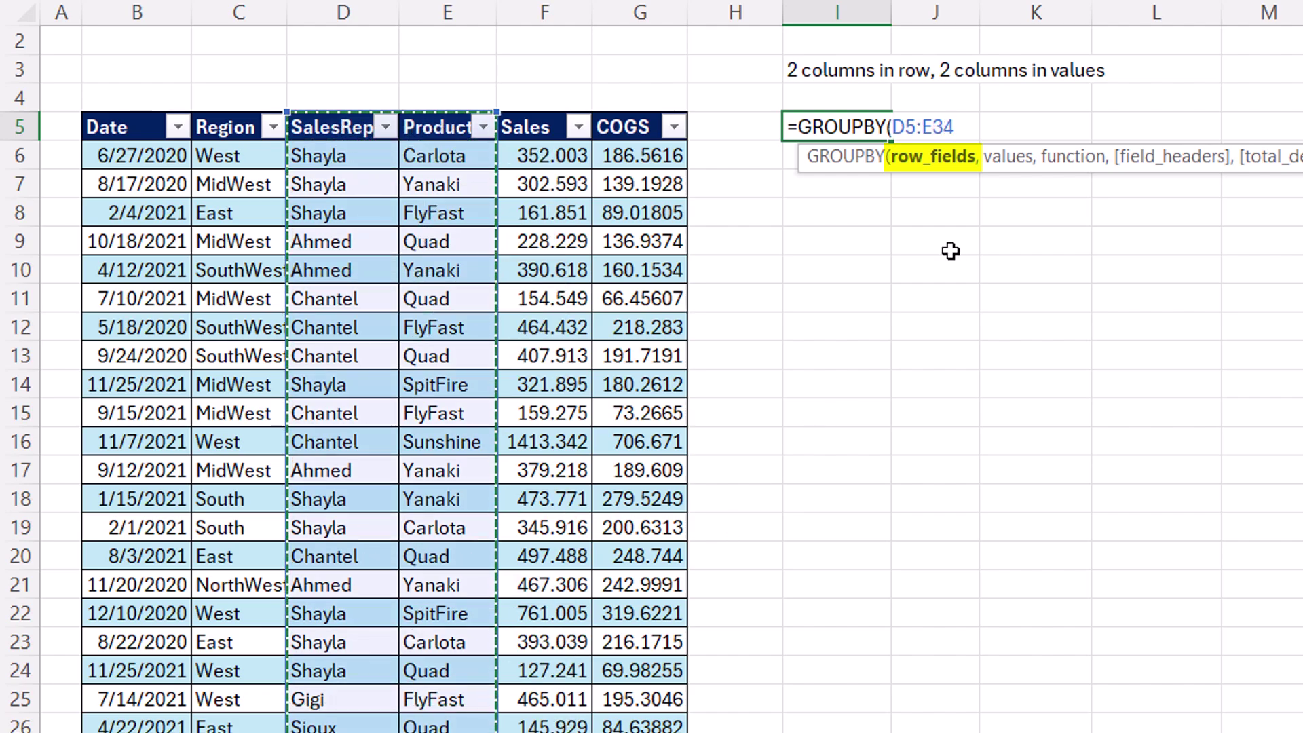
text(,)
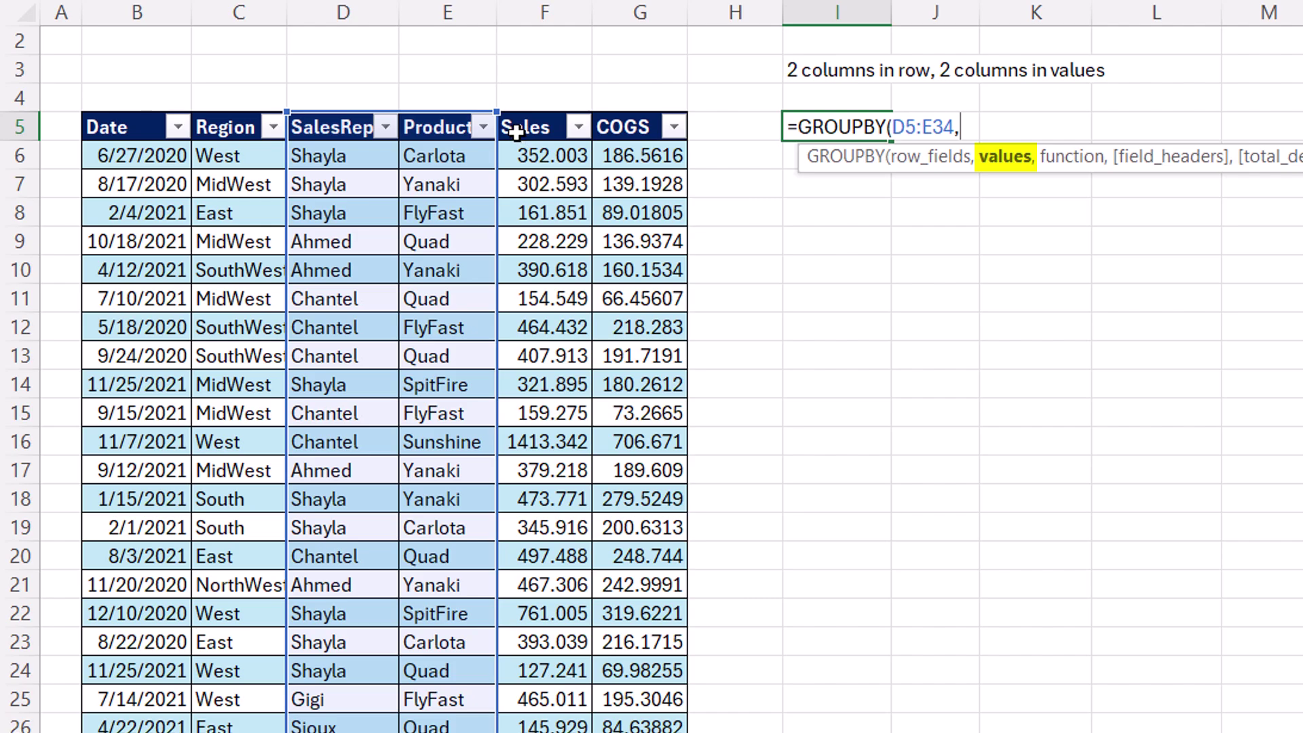
drag(517, 128, 520, 732)
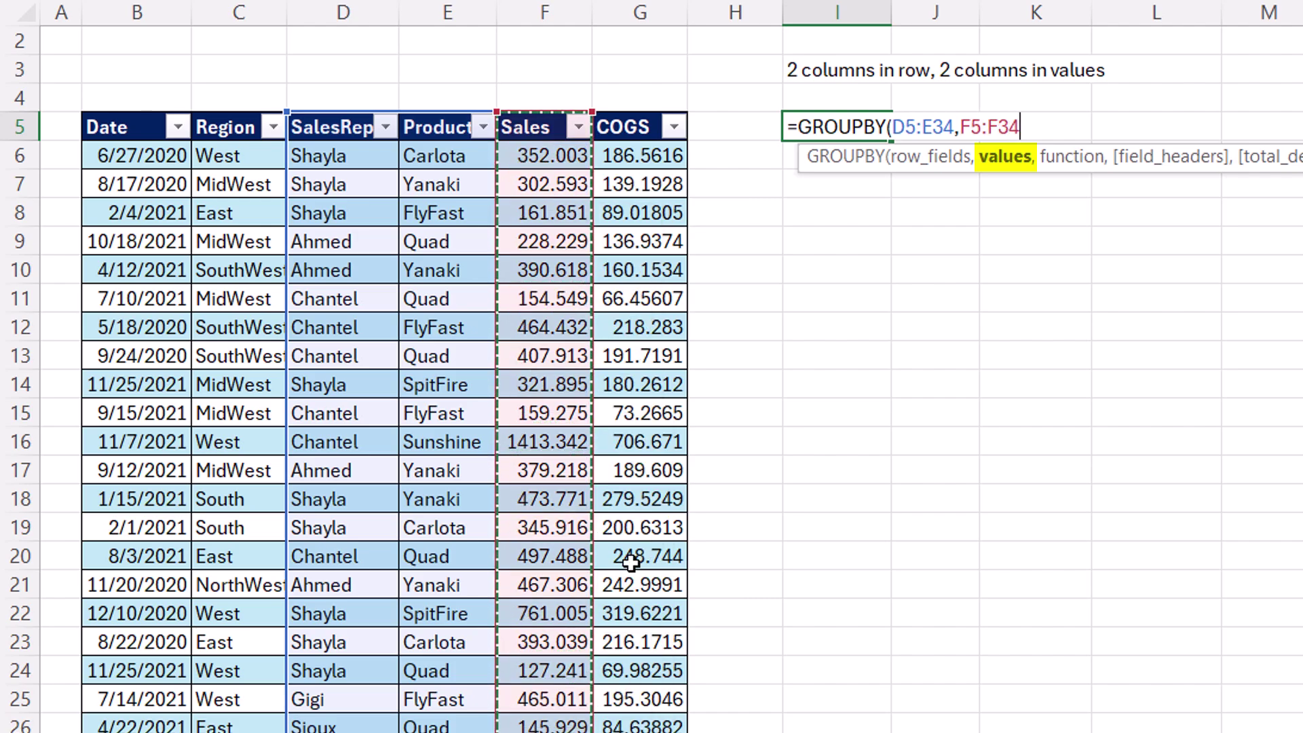
text(,)
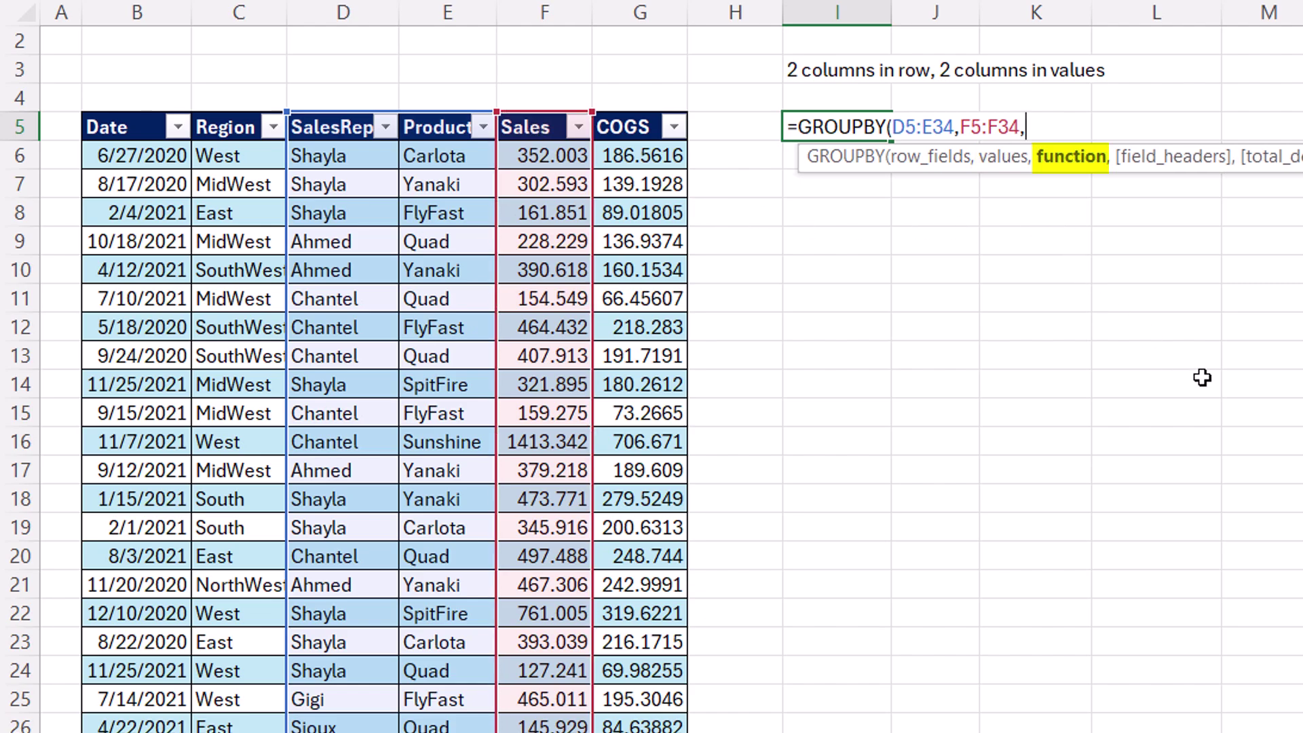
text(SUM,)
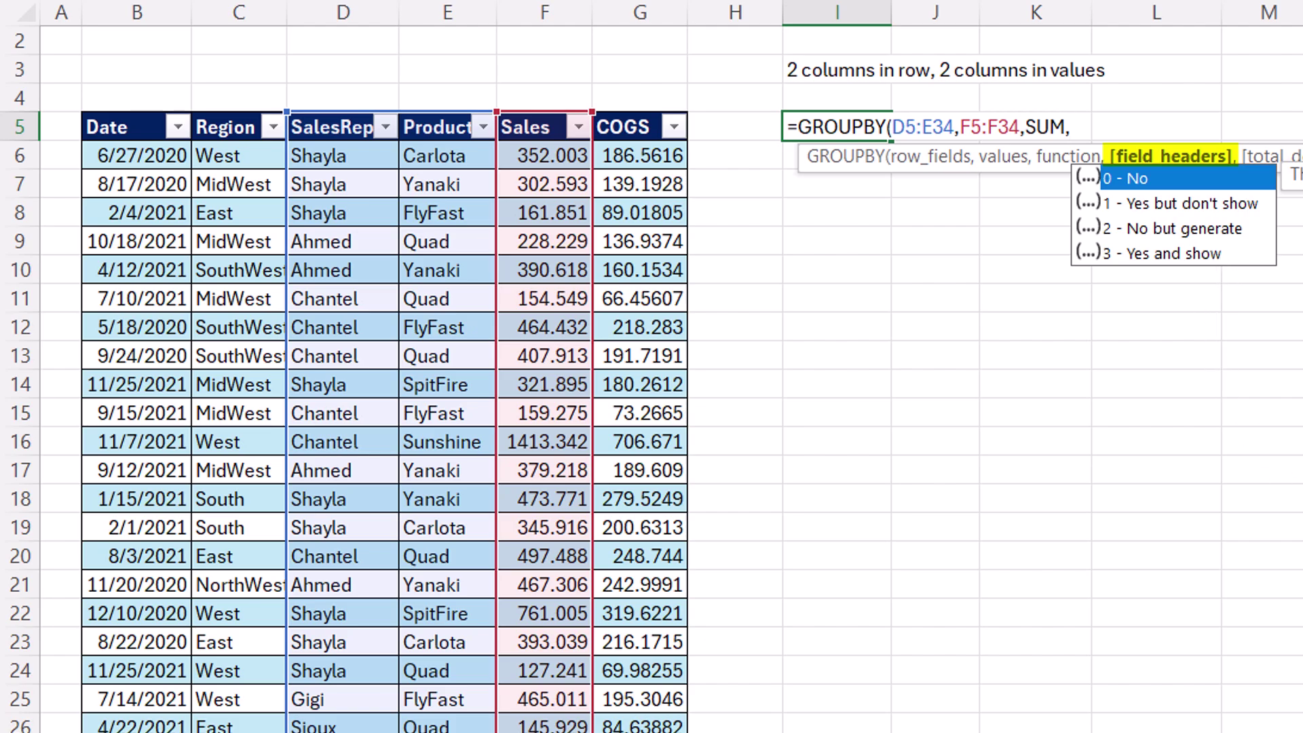
text())
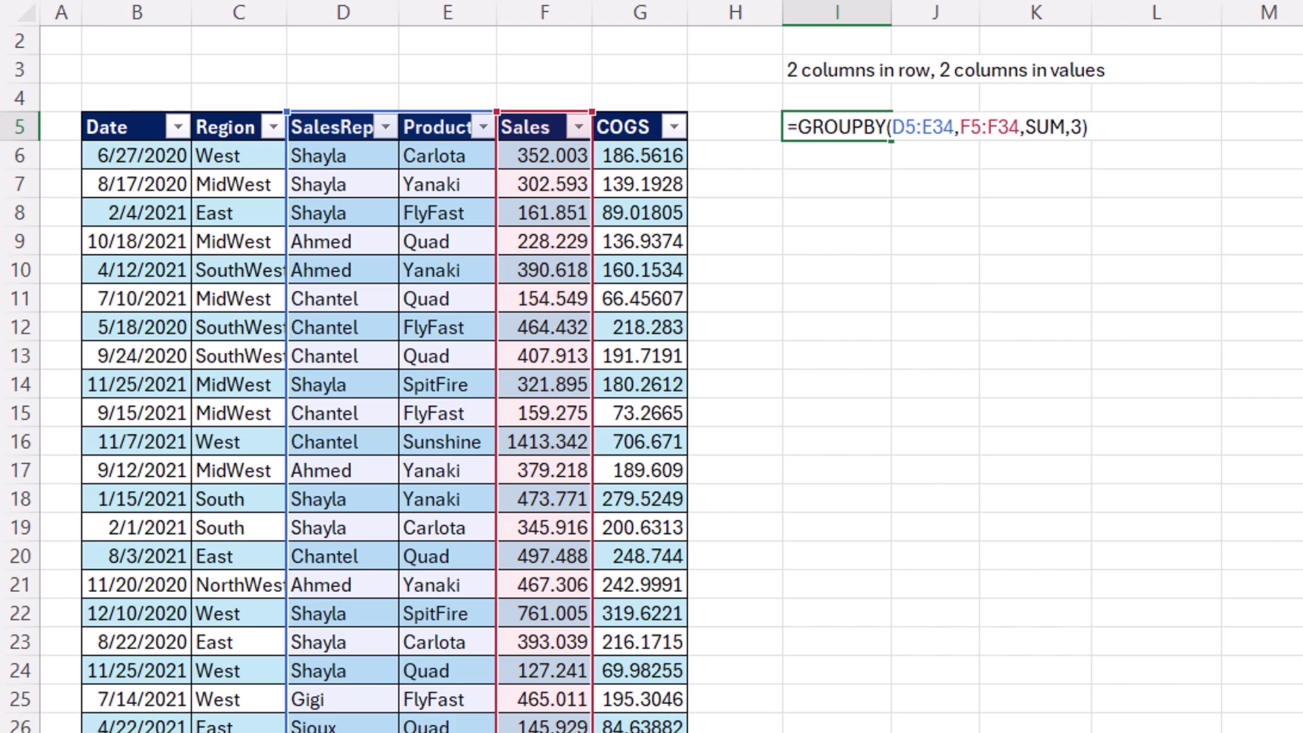
key(ctrl+Return)
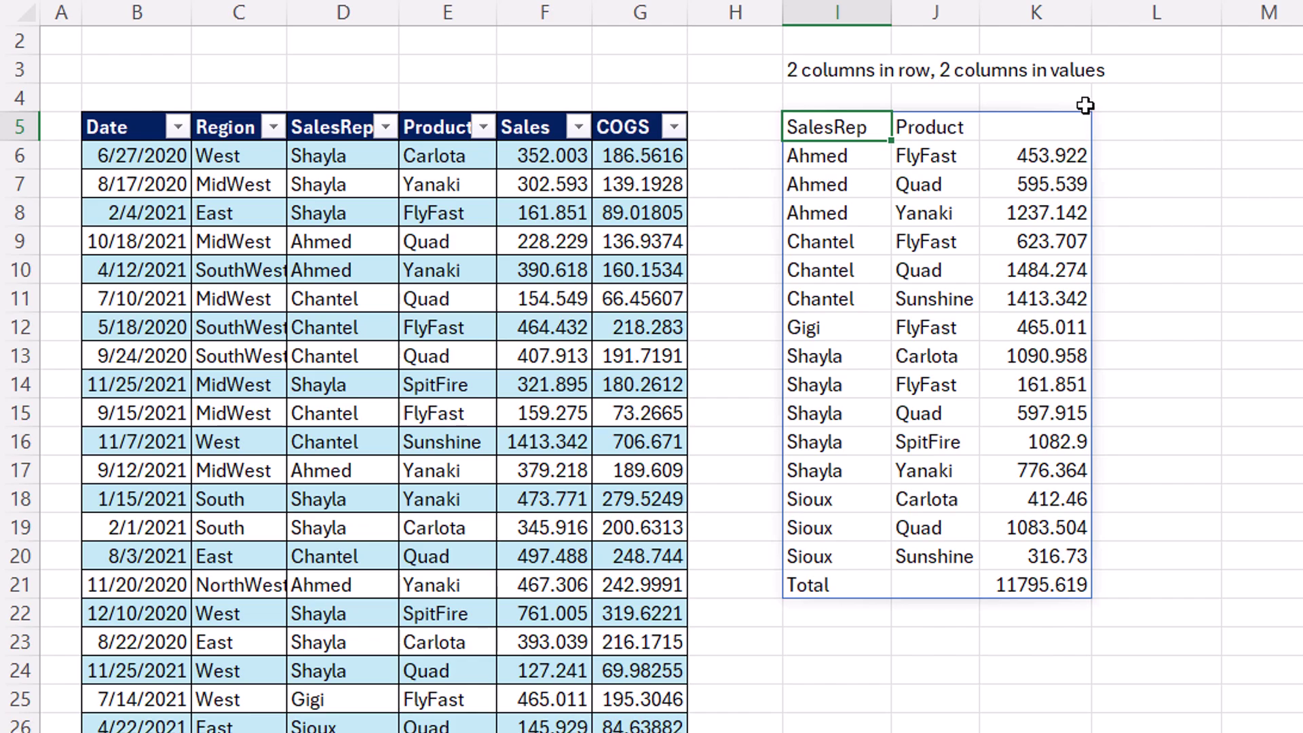
Add total depth 2 to the GROUPBY formula in I5 for grand totals and subtotals
key(F2)
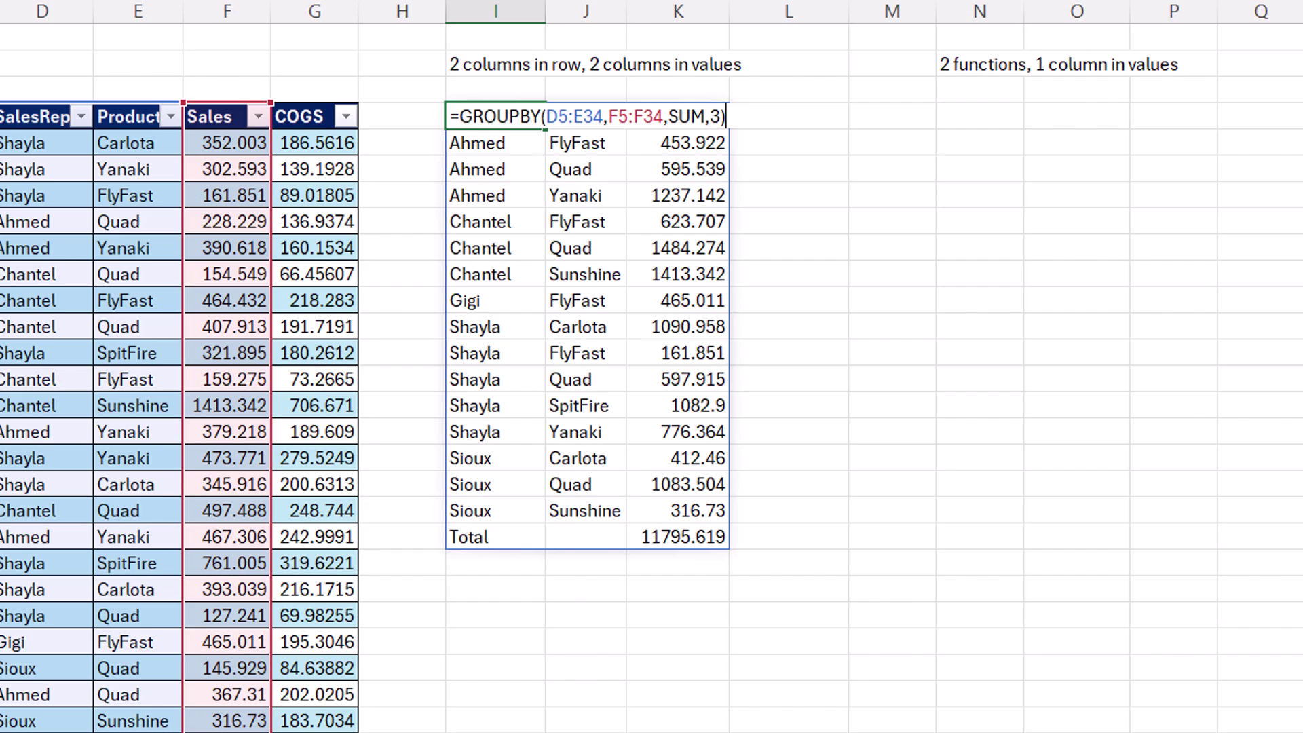
key(BackSpace)
text(,)
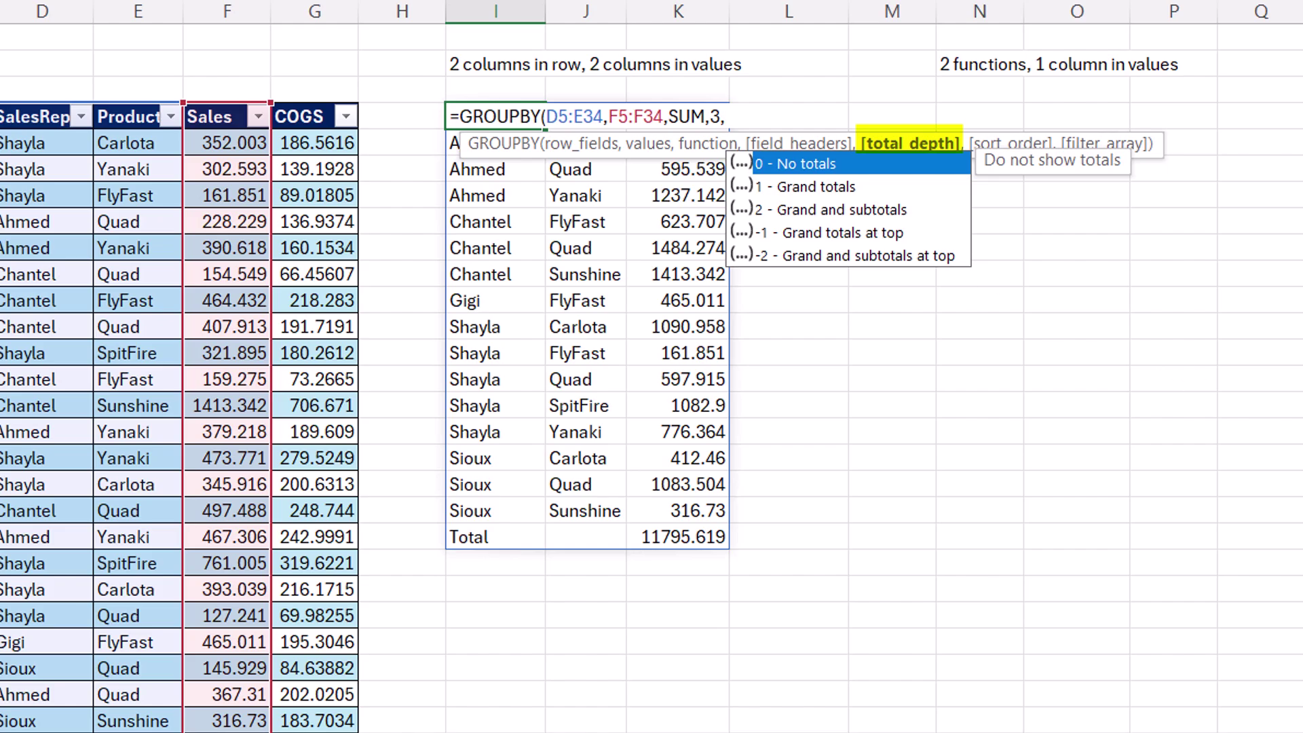
text(2))
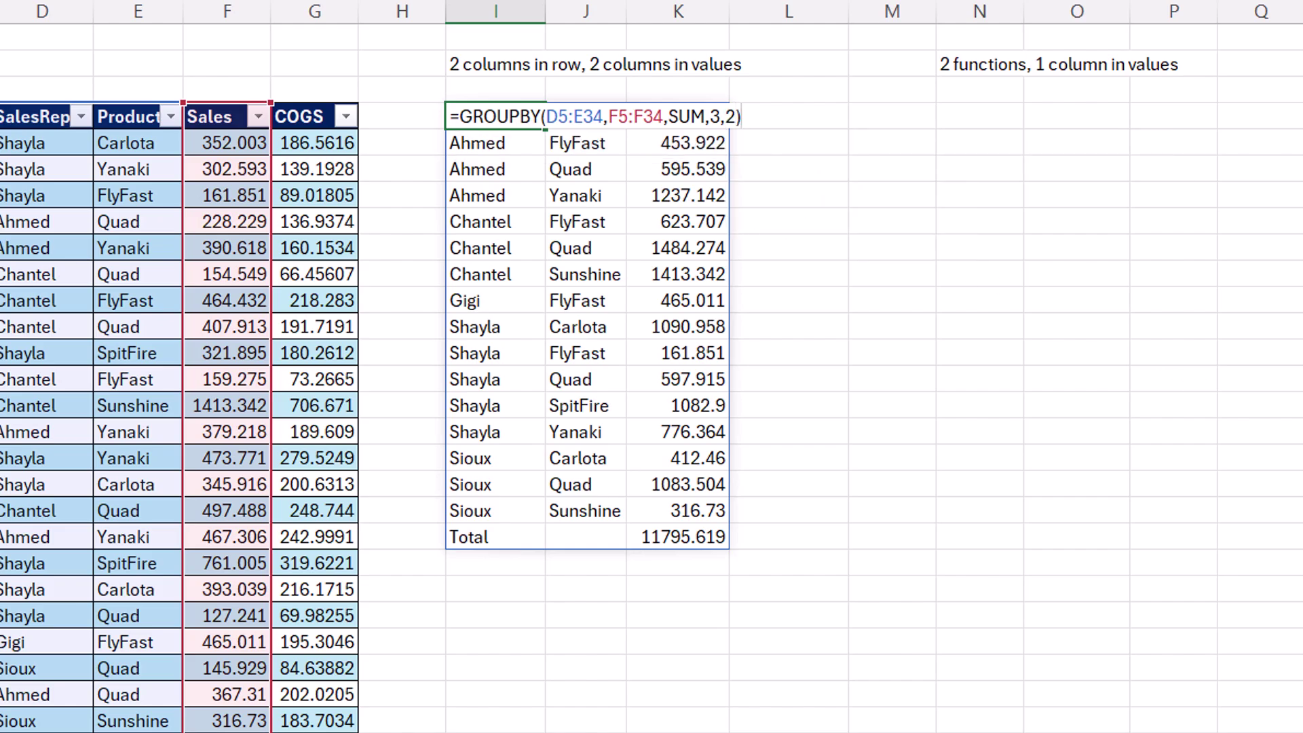
key(ctrl+Return)
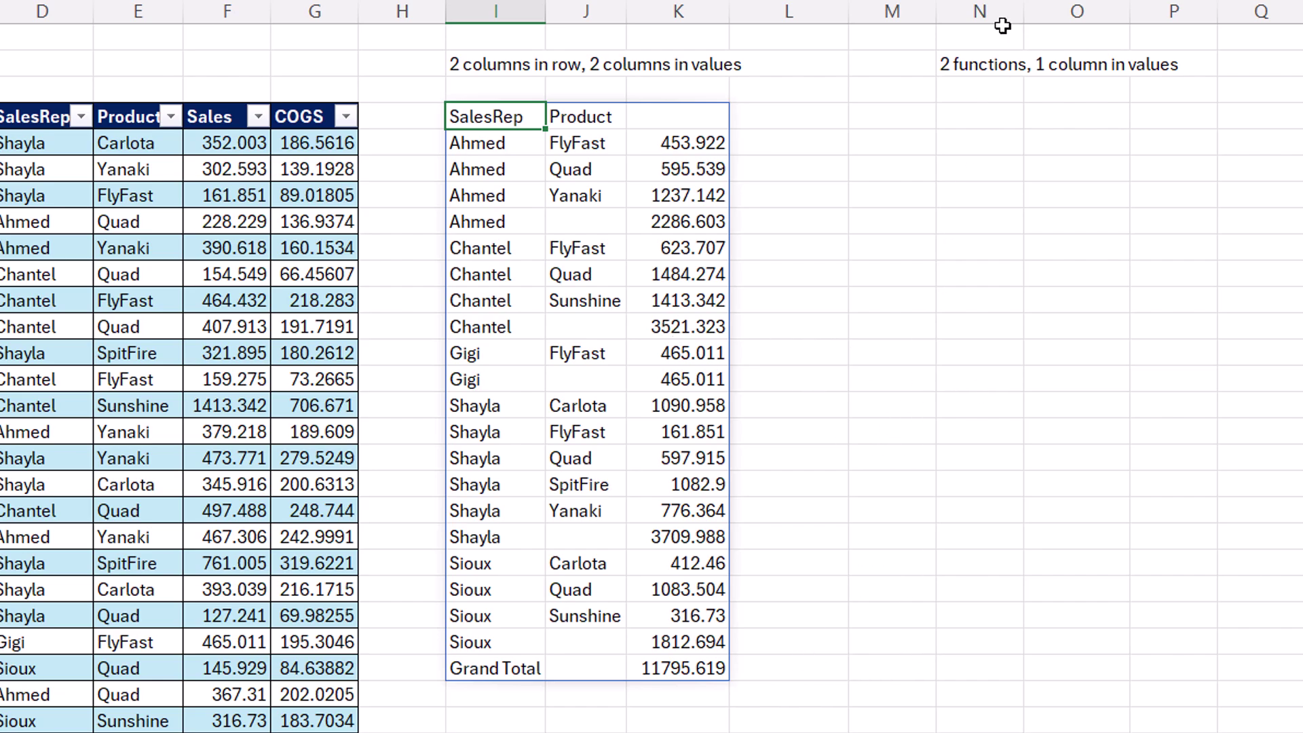
Extend the values argument of the I5 GROUPBY formula to F5:G34, covering Sales and COGS
key(F2)
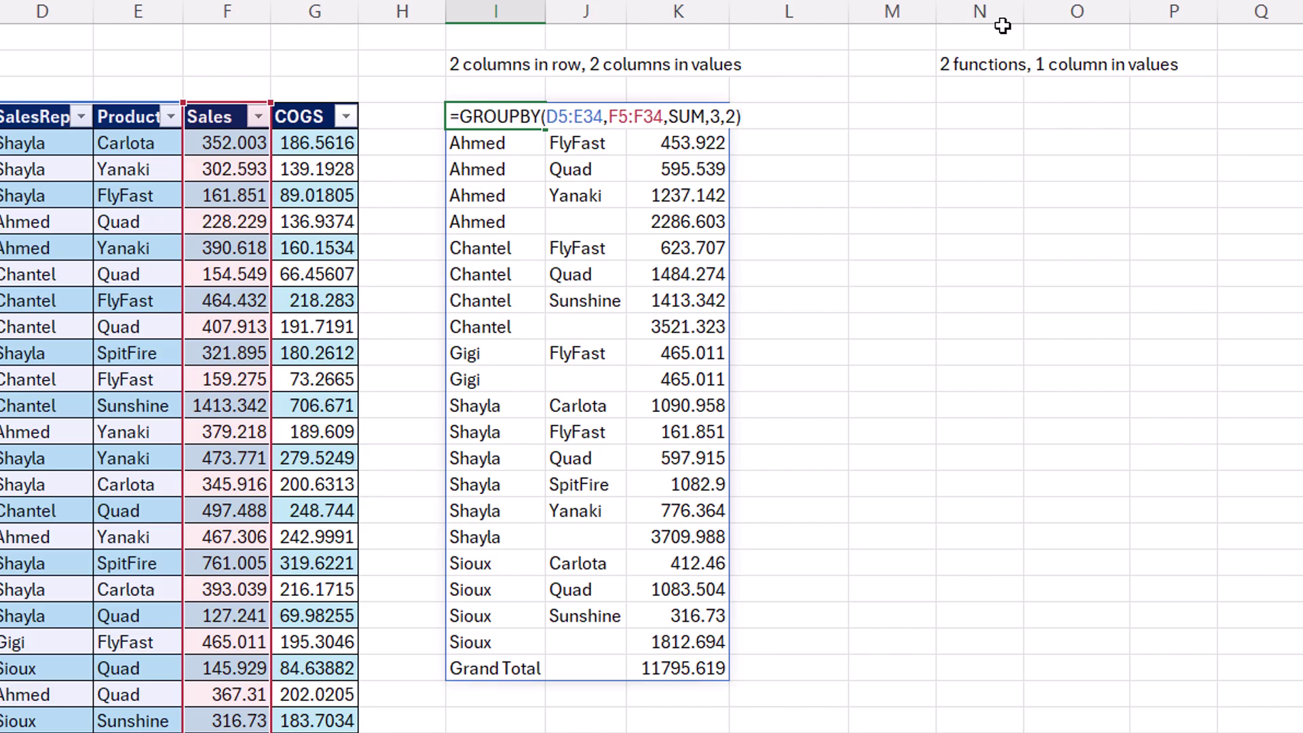
double_click(637, 116)
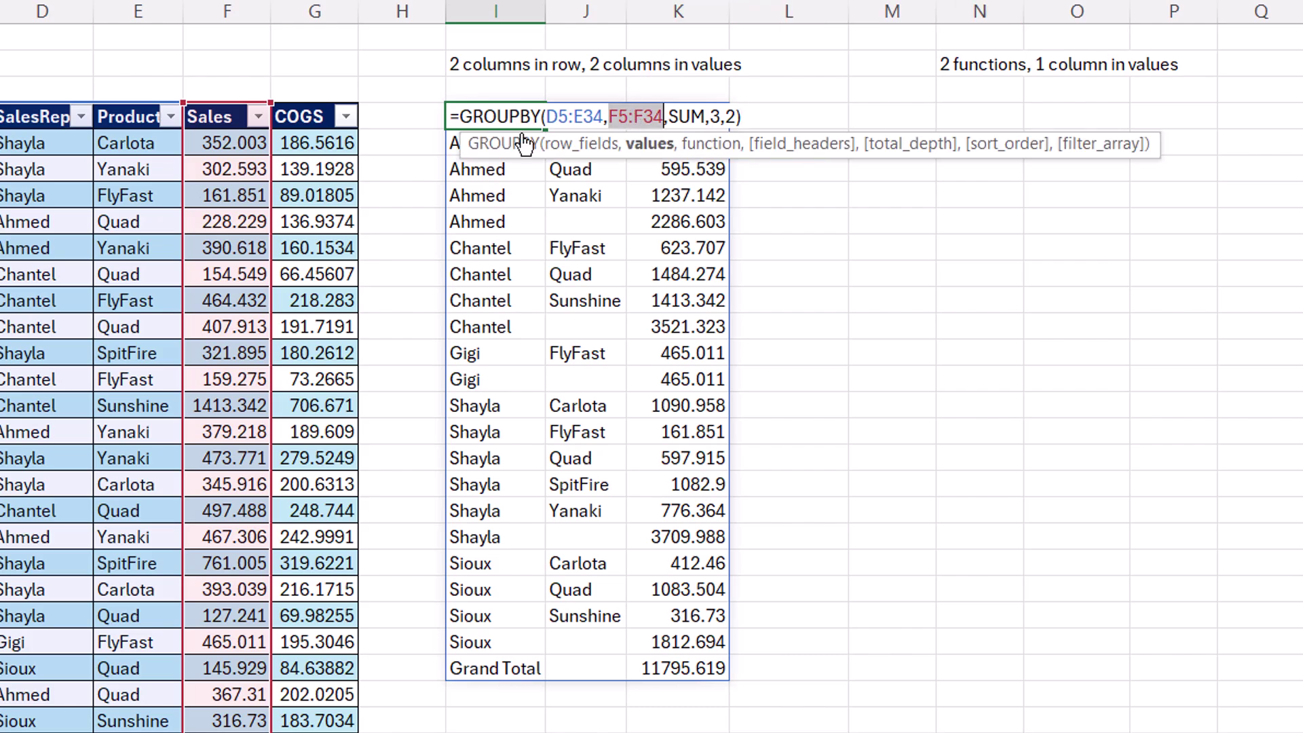
drag(218, 142, 444, 650)
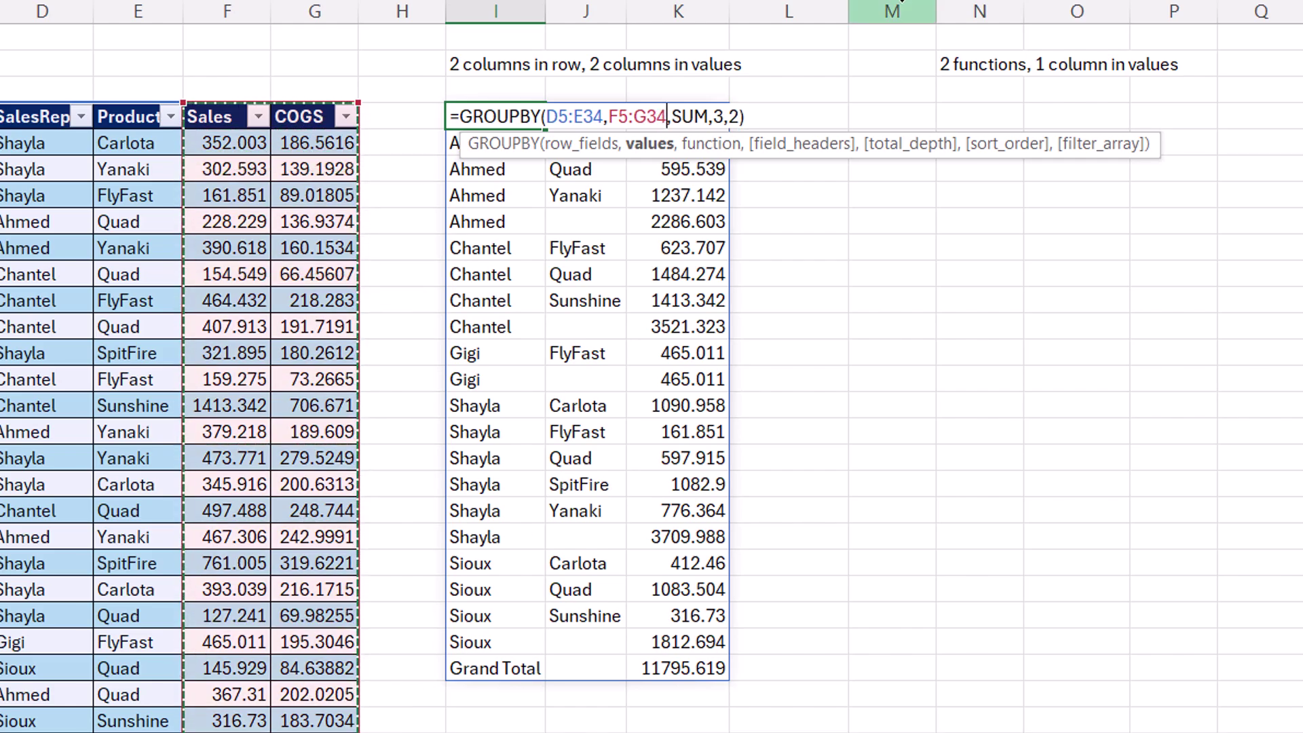
key(ctrl+Return)
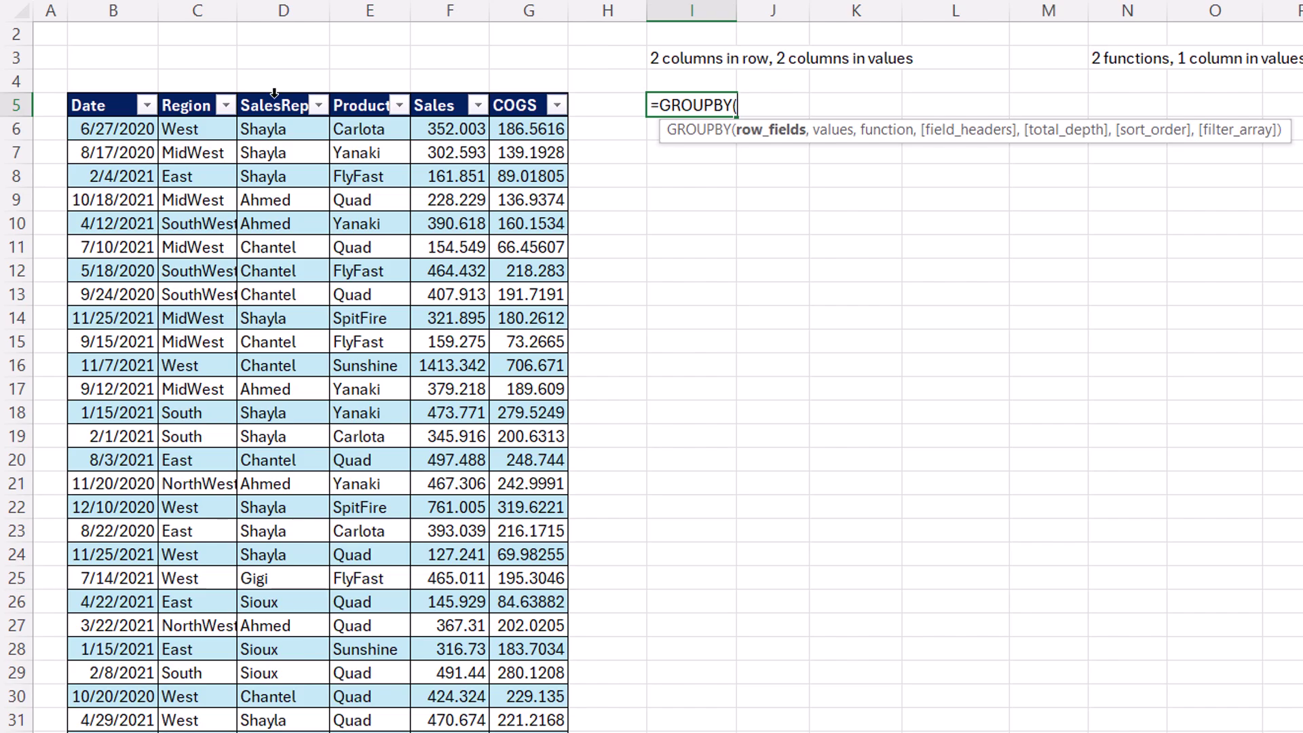
In I5's new GROUPBY formula, use fGB[[SalesRep]:[Product]] as row fields, fGB[[Sales]:[COGS]] as values and SUM as the function
drag(274, 92, 369, 96)
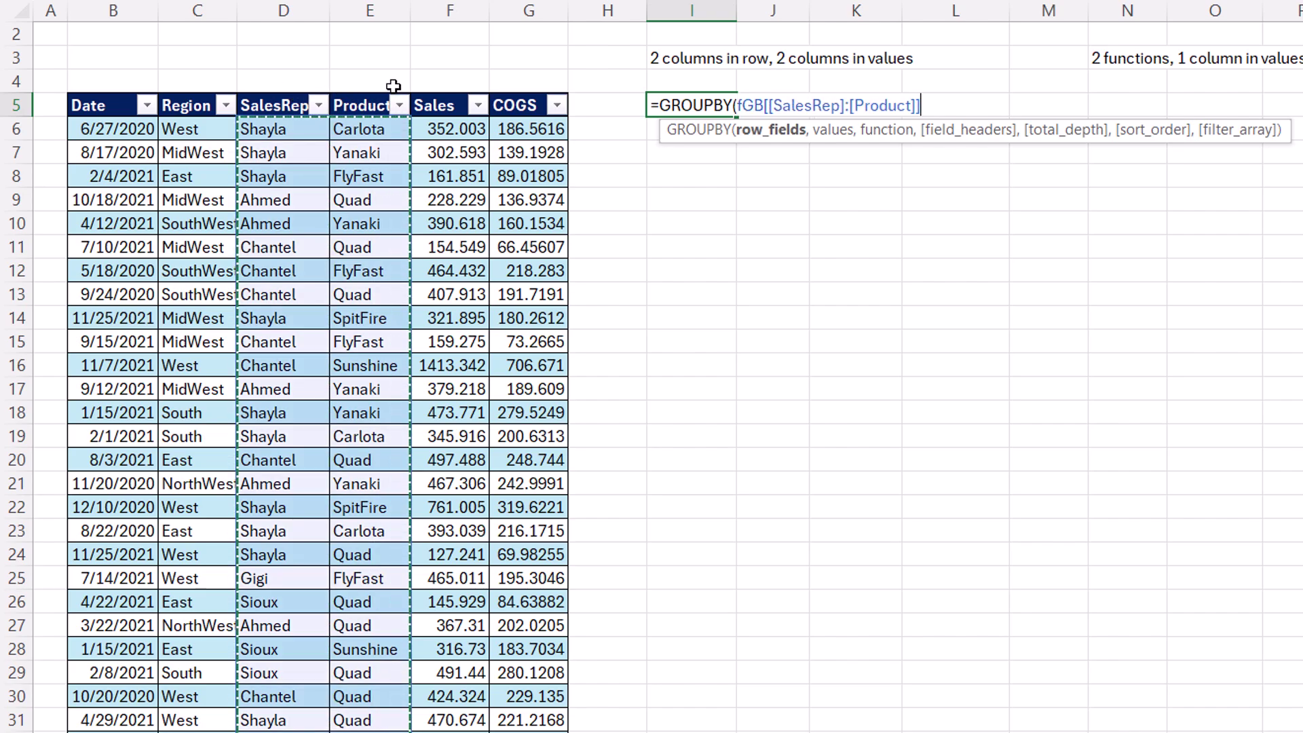
text(,)
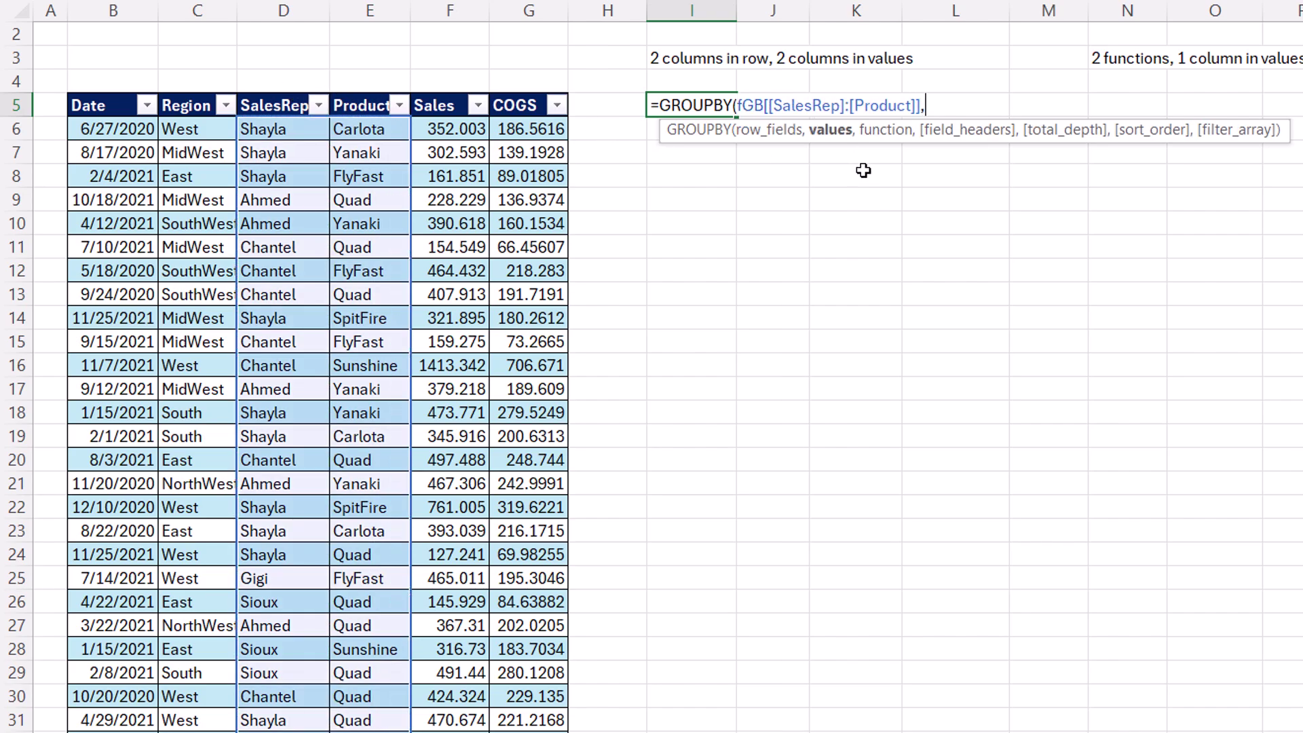
drag(445, 91, 523, 92)
text(,)
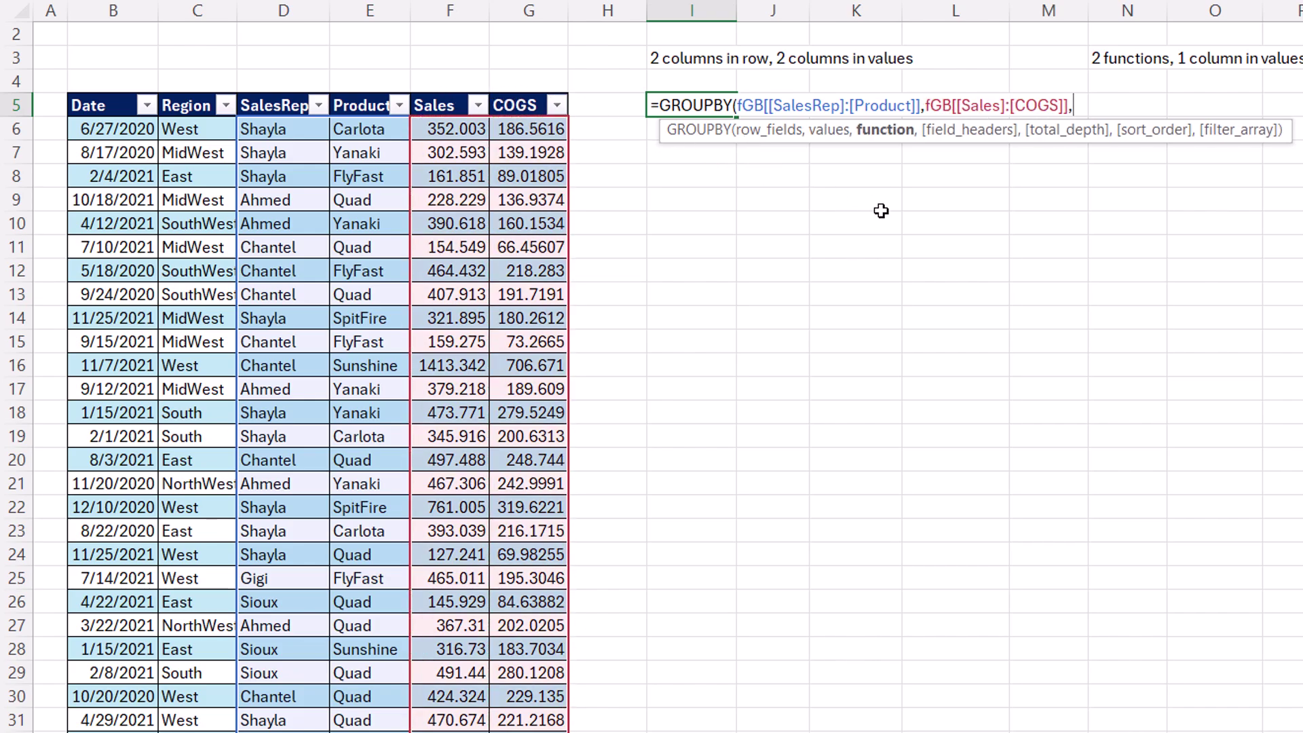
text(SUM)
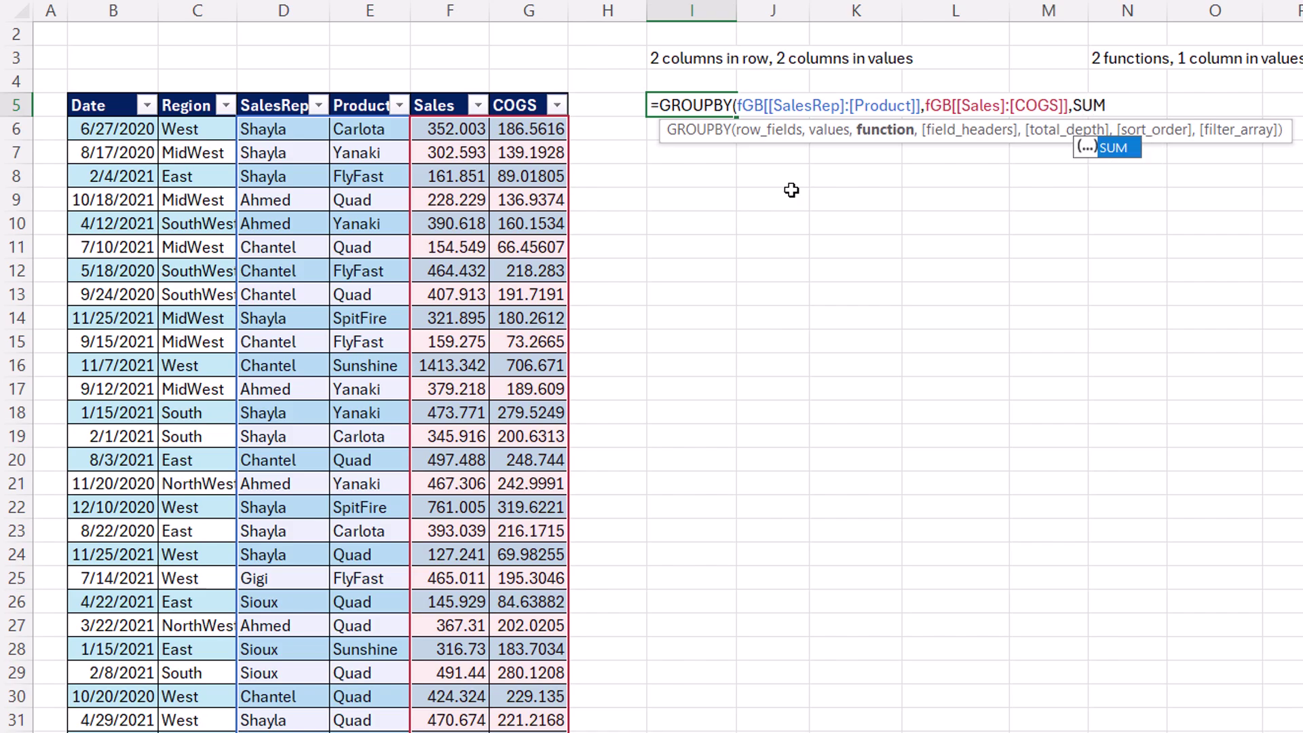
Complete the GROUPBY formula with field headers omitted, total depth 2 and sort order -3, and enter it
text(,)
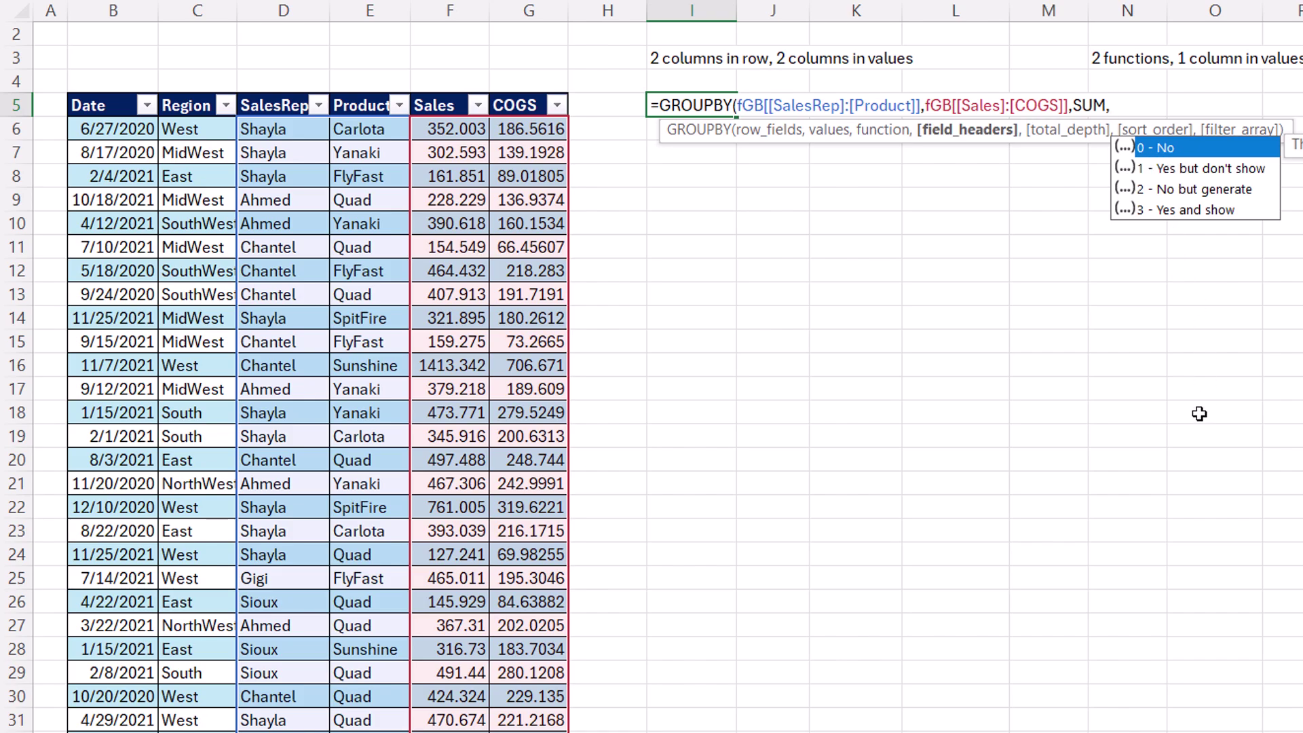
text(,)
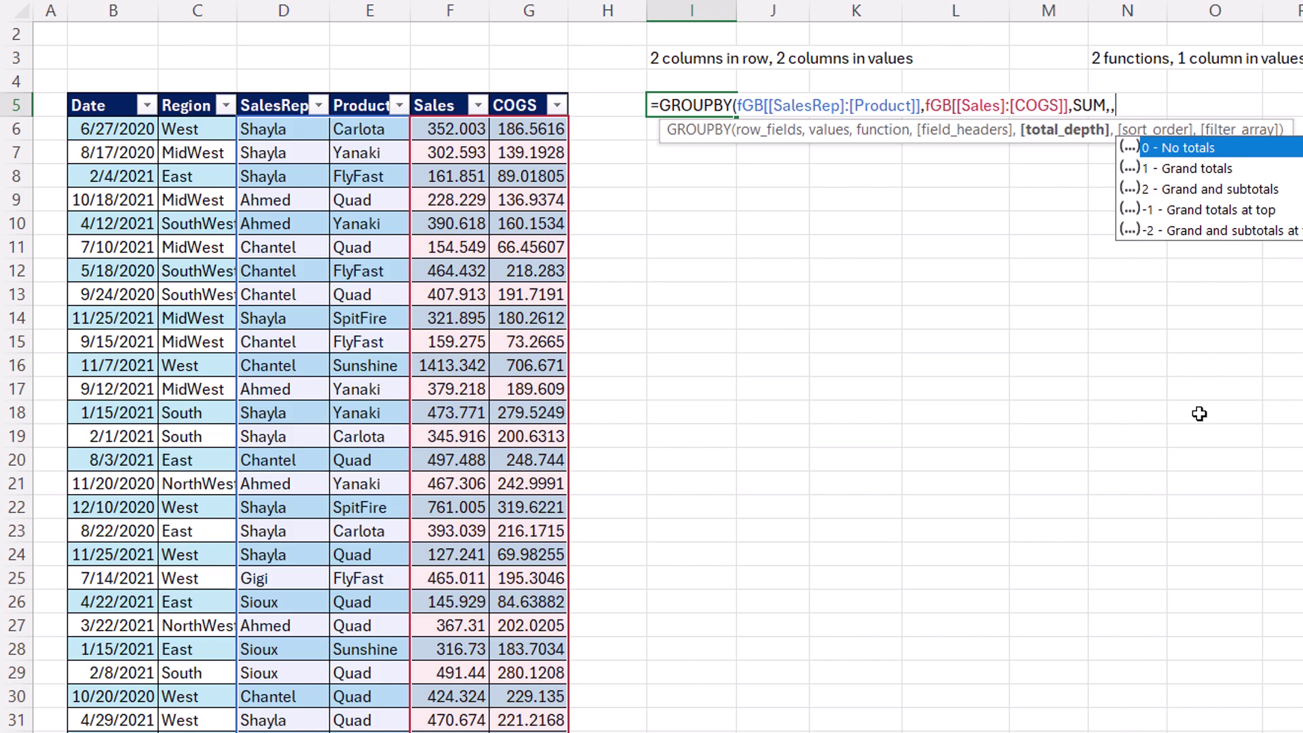
key(Down)
key(Down)
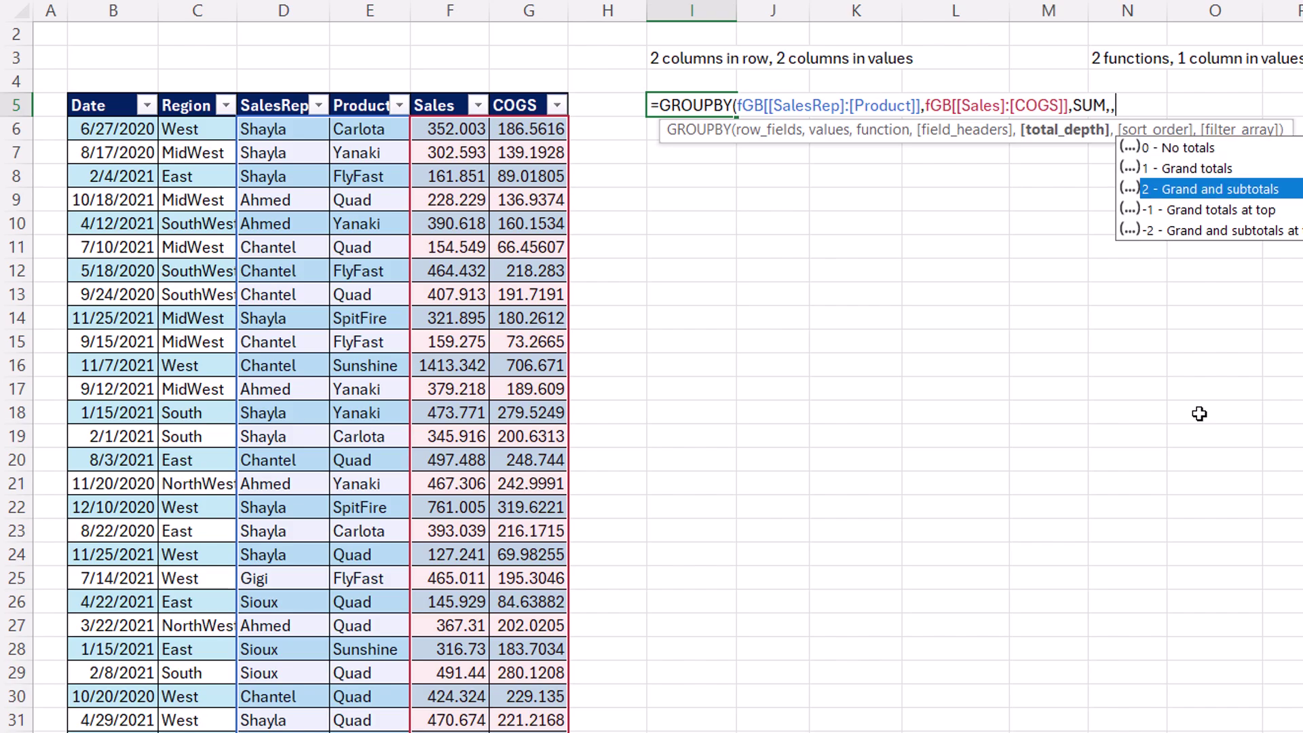
text(2,)
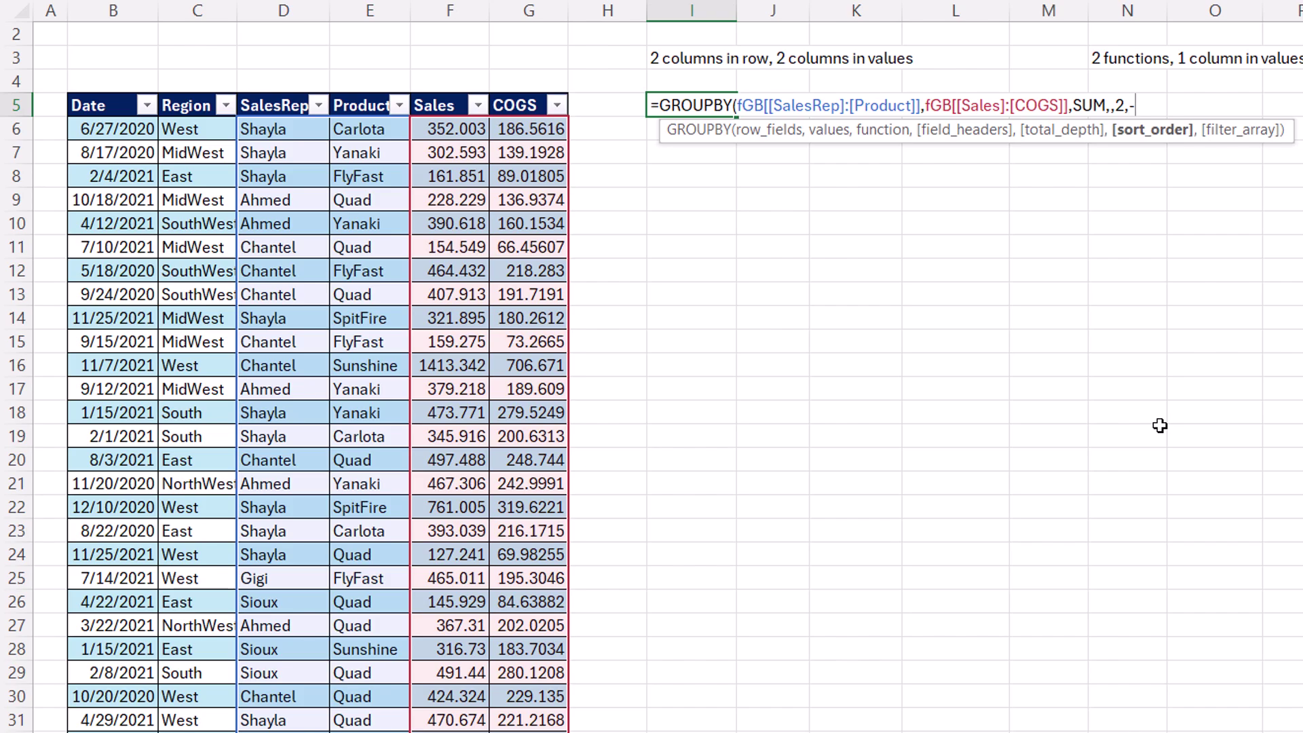
text(-3))
key(Return)
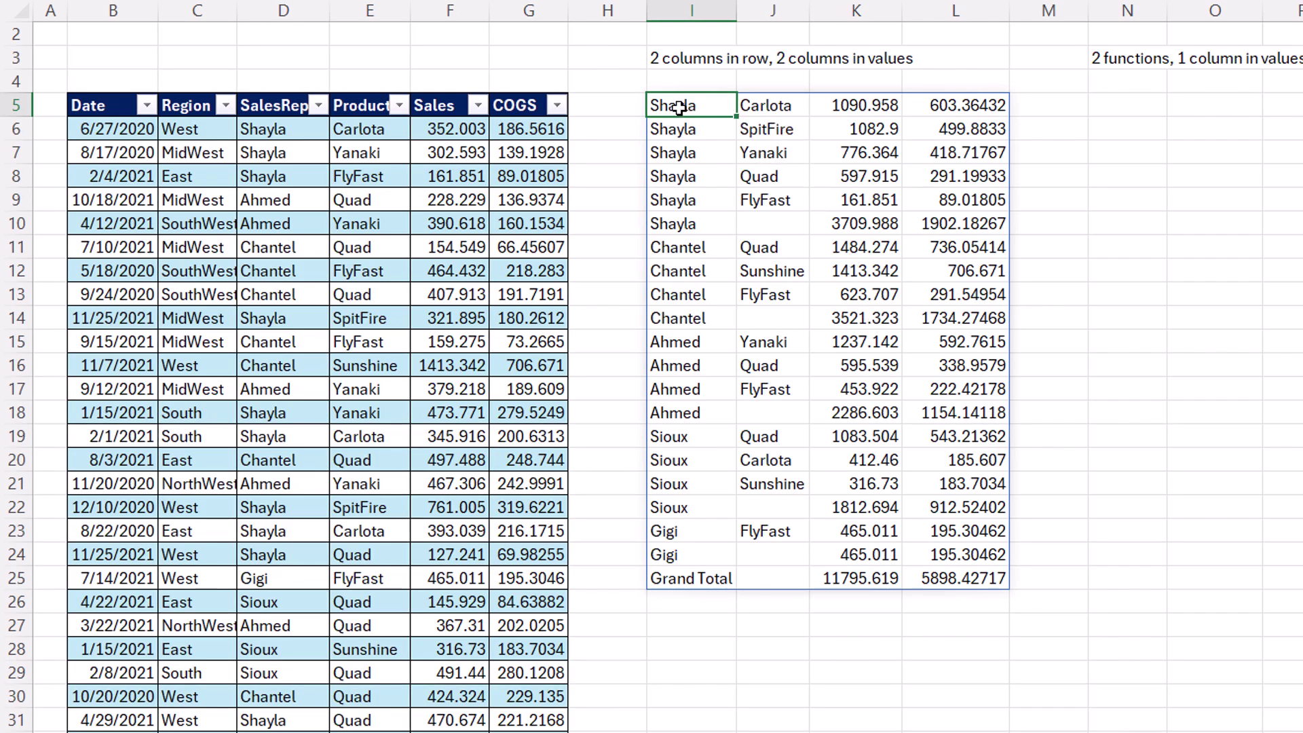
Wrap the I5 GROUPBY formula in VSTACK as the second array on its own line, leaving the first array empty
key(F2)
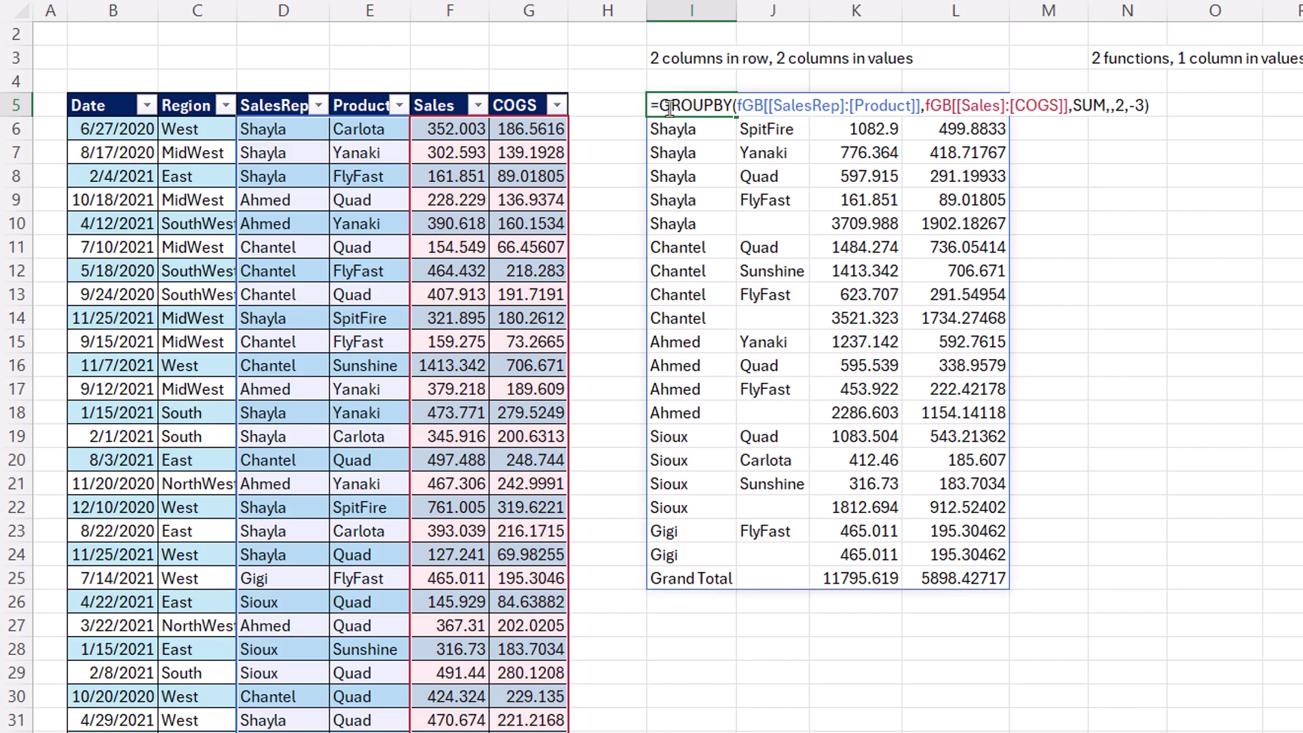
click(668, 109)
text(VSTACK(,)
key(alt+Return)
click(814, 163)
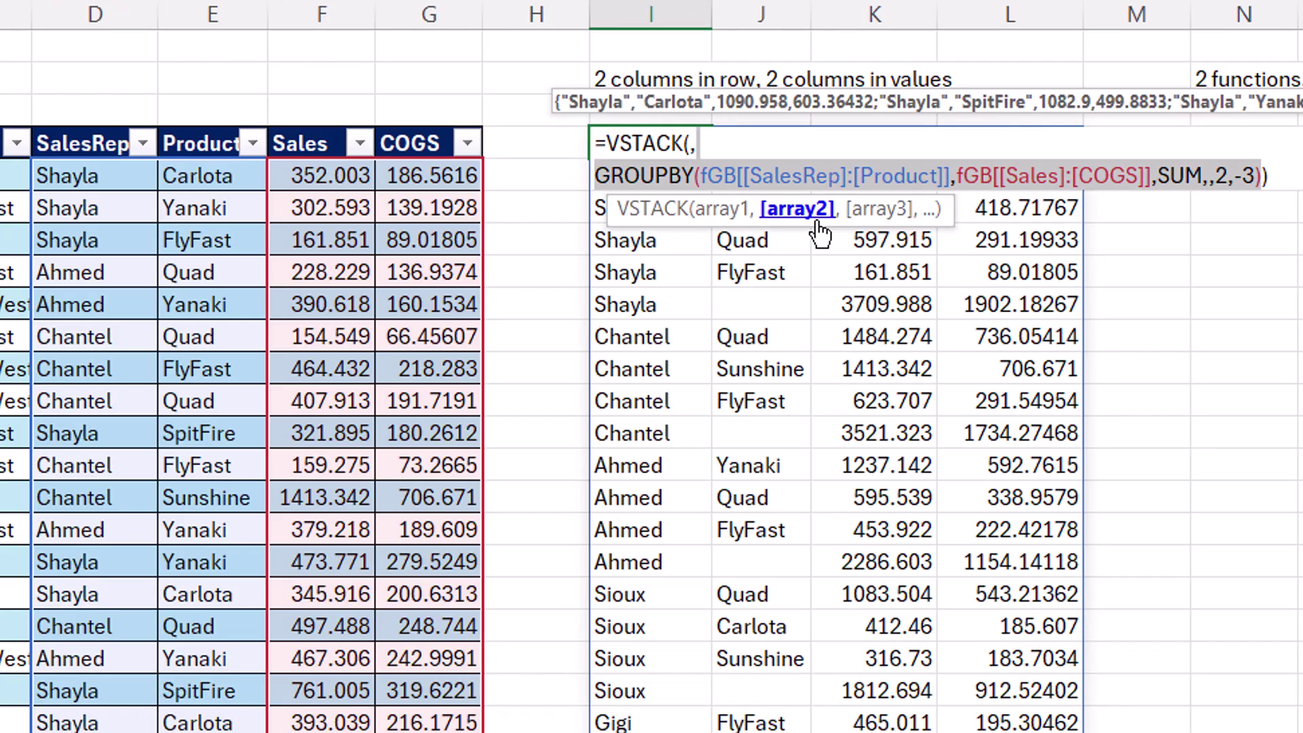
Set VSTACK's first array to the table headers SalesRep through COGS and convert that reference into a hard-coded array of text labels
click(724, 212)
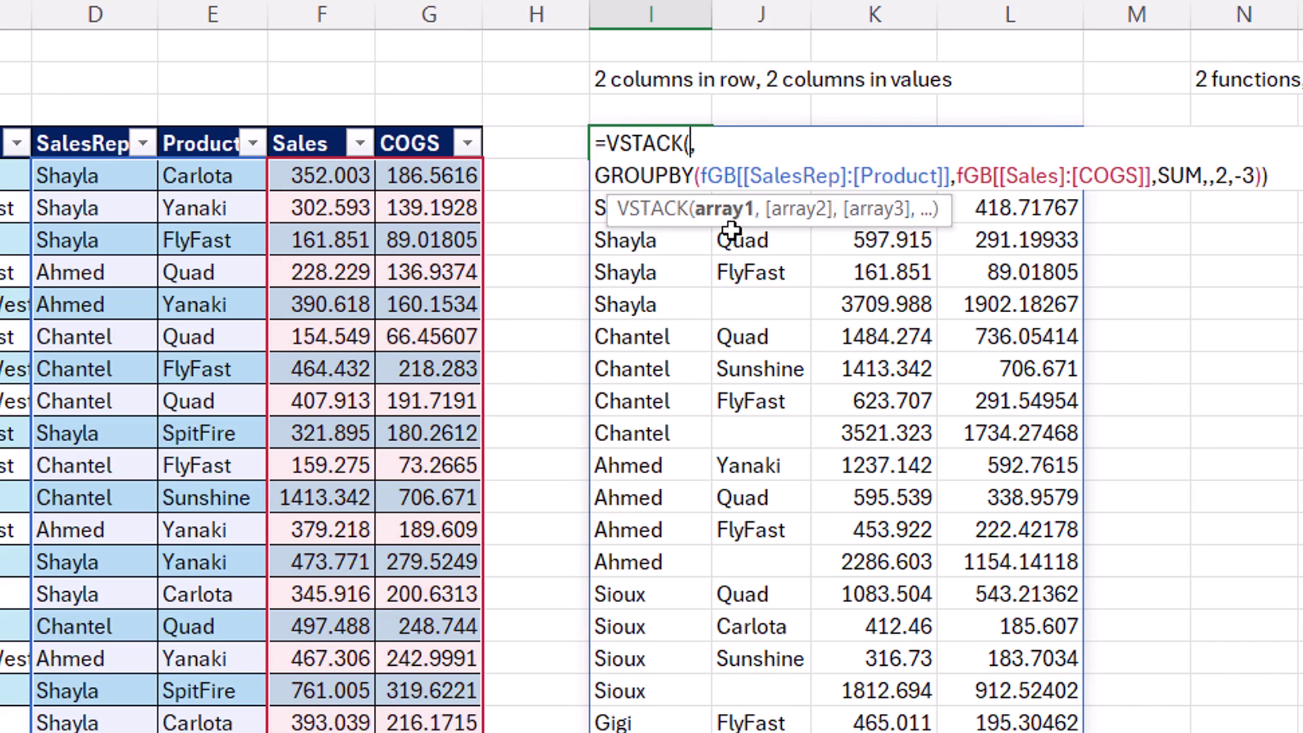
click(68, 143)
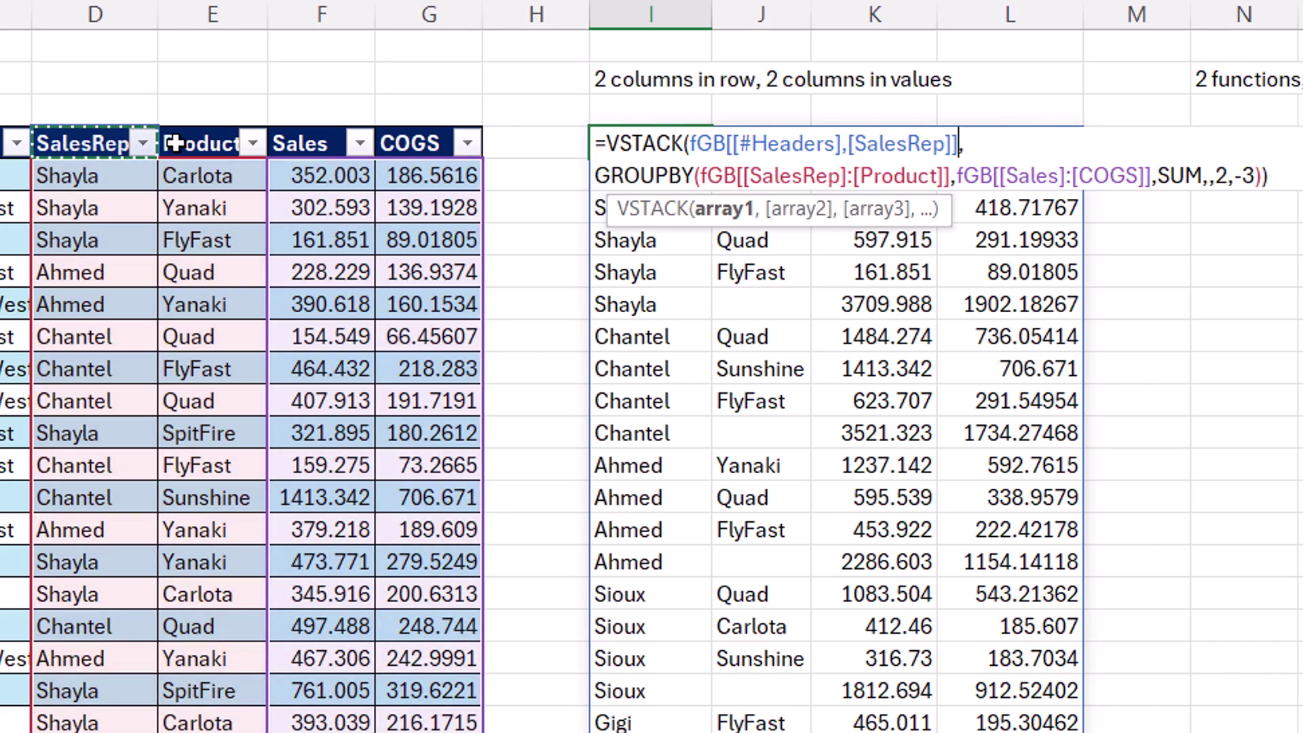
drag(173, 143, 367, 169)
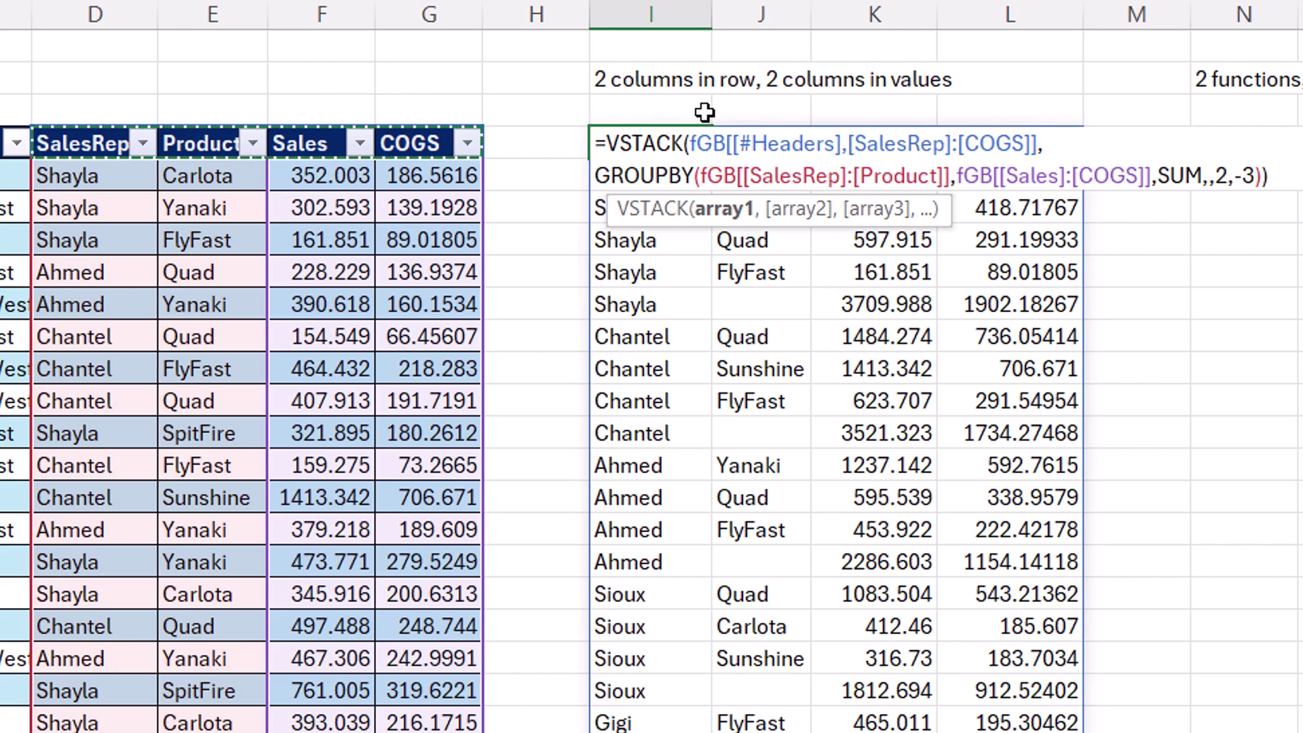
click(744, 214)
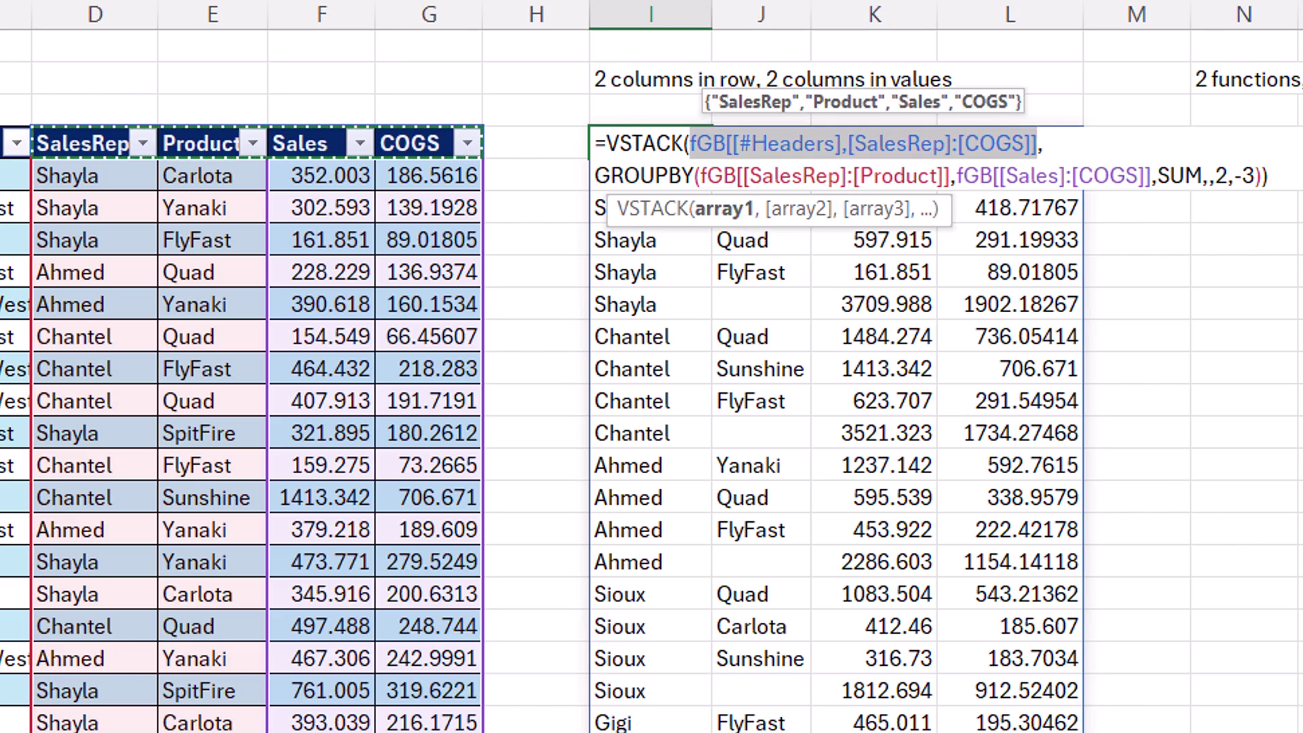
key(F9)
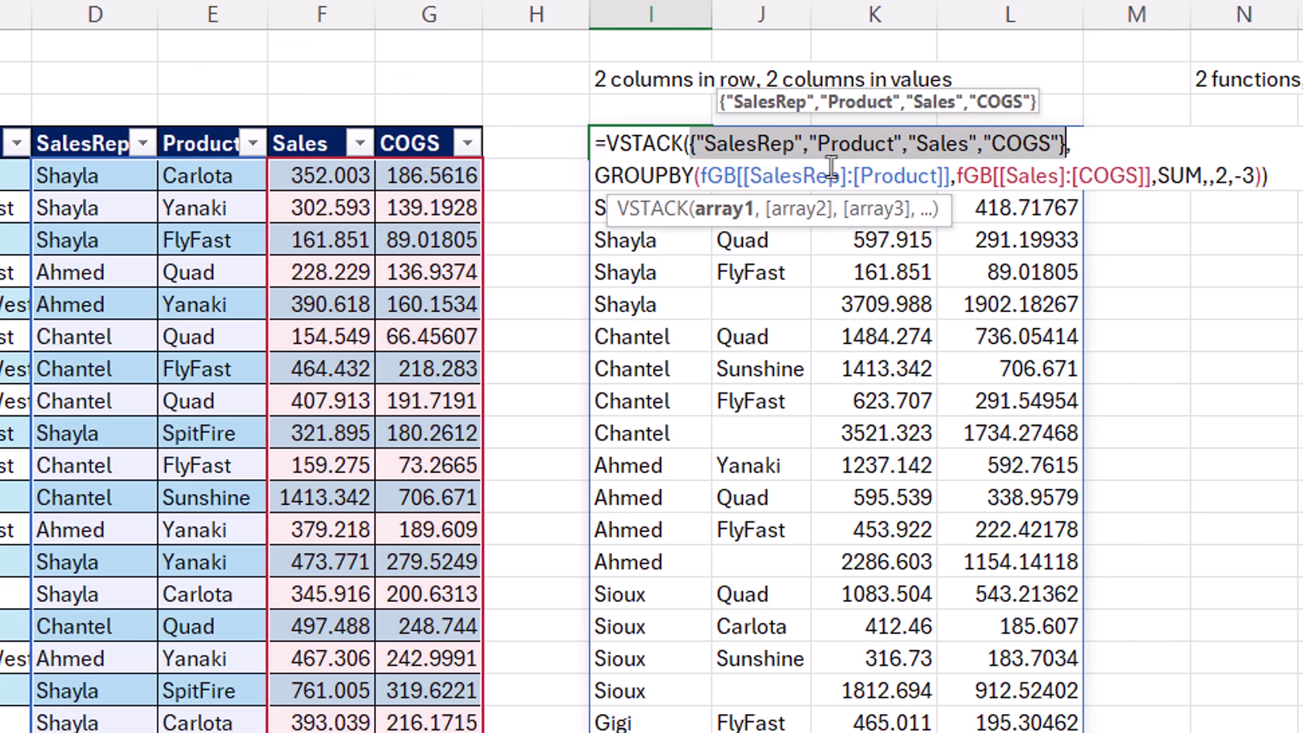
Rename the last two header labels in the array to "SumOfSales" and "SumOfCOGS" and enter the I4 formula
click(918, 148)
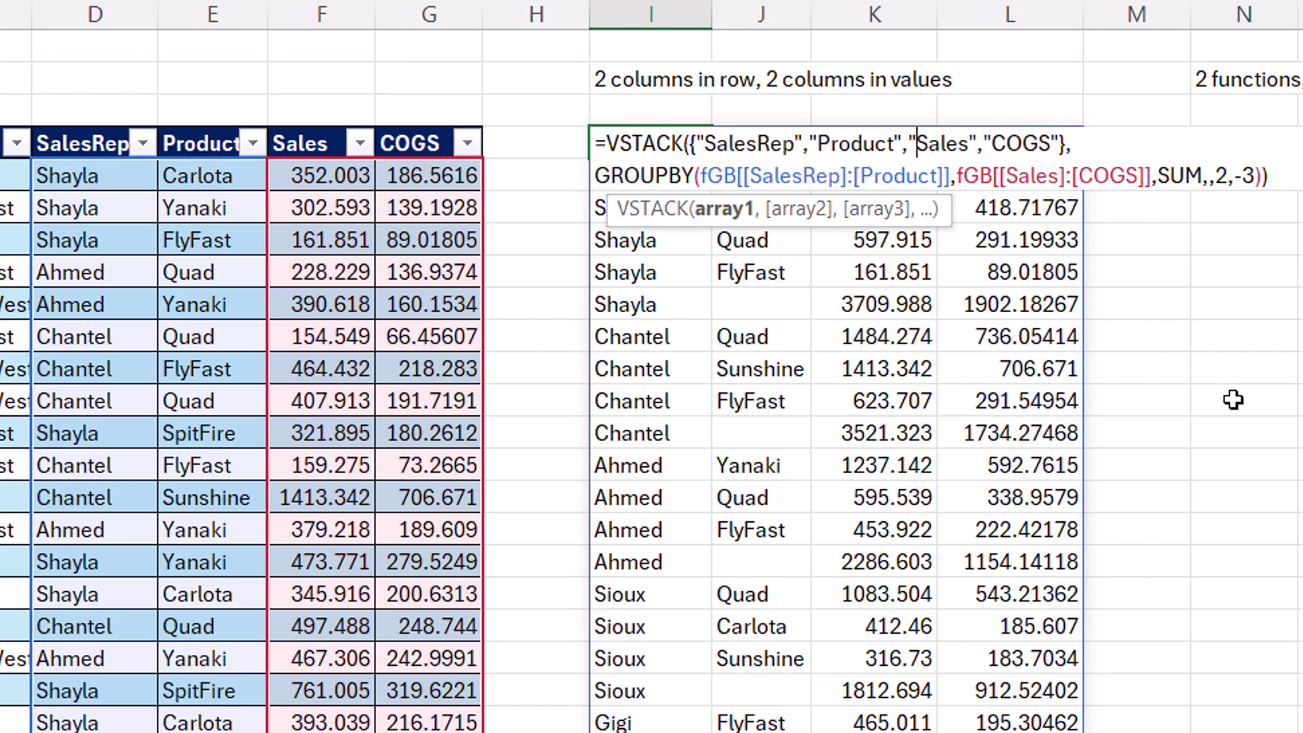
text(SumOf)
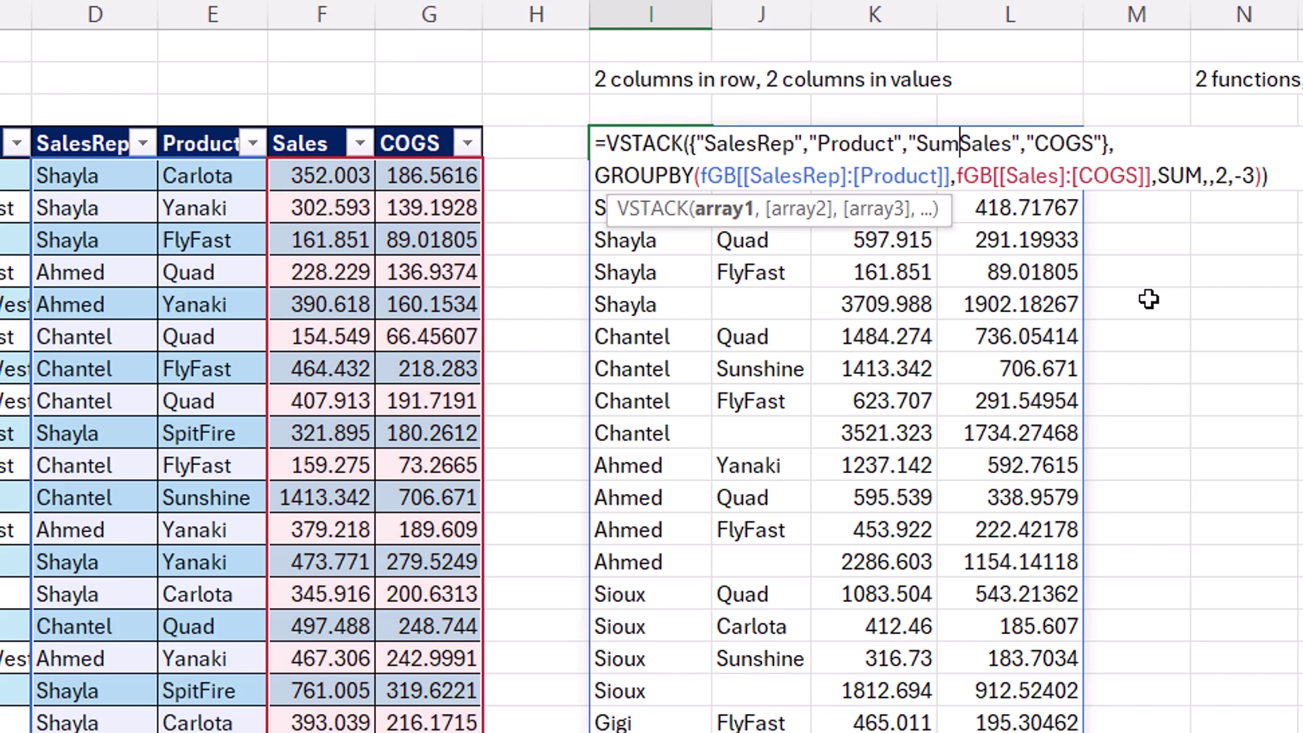
key(Right)
key(Right)
key(Right)
key(Right)
key(Right)
key(Right)
key(Right)
key(Right)
text(Sumo)
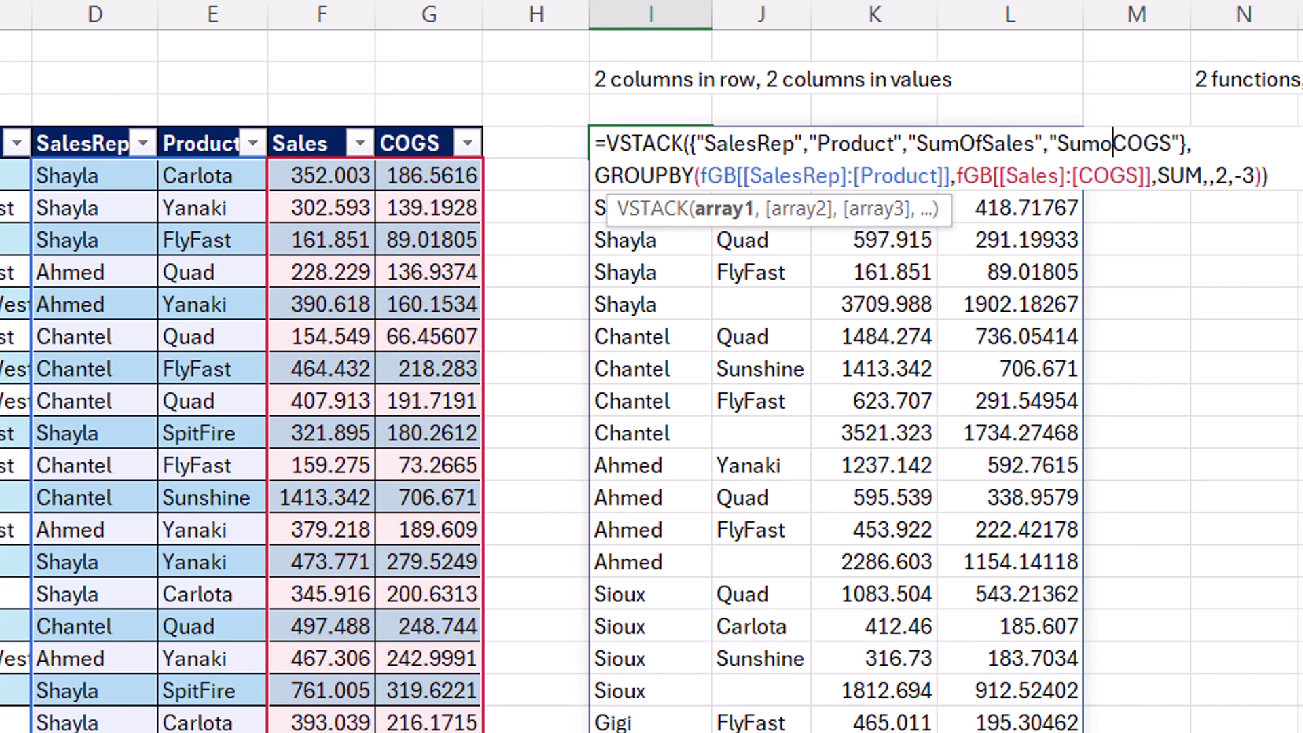
key(BackSpace)
text(Of)
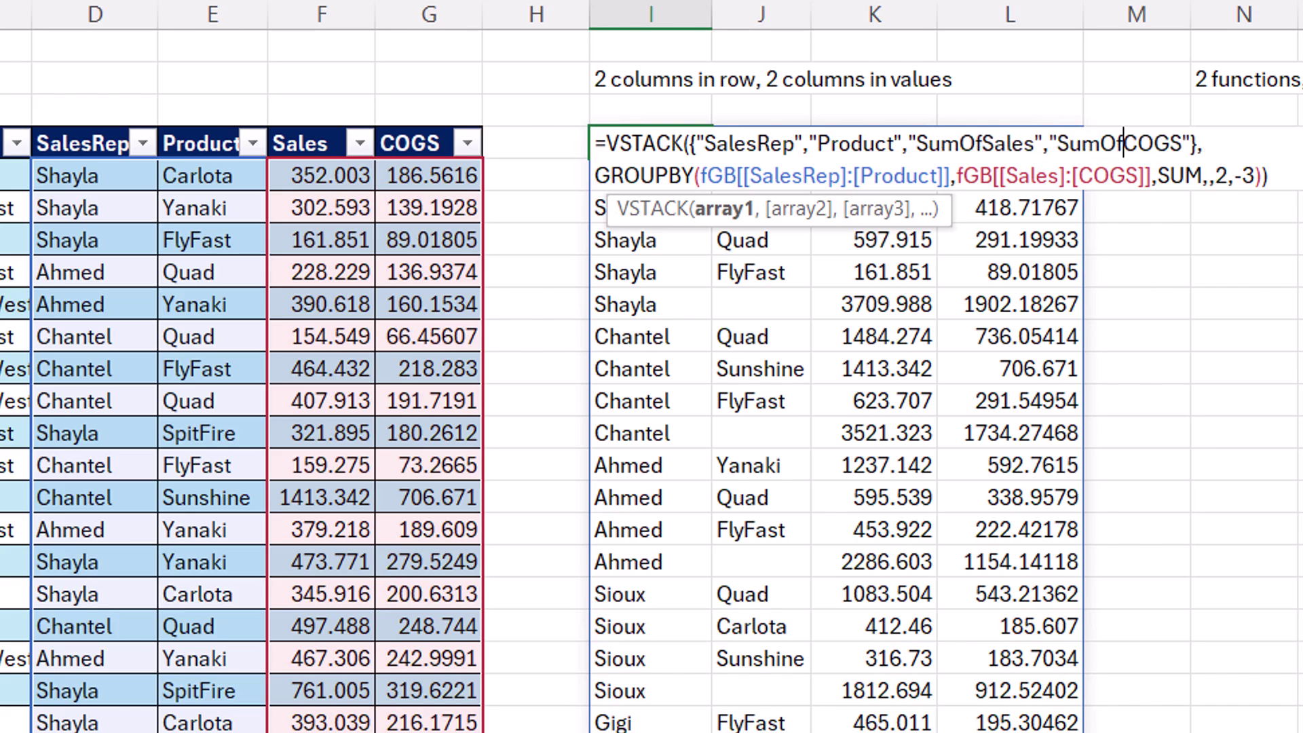
key(ctrl+Return)
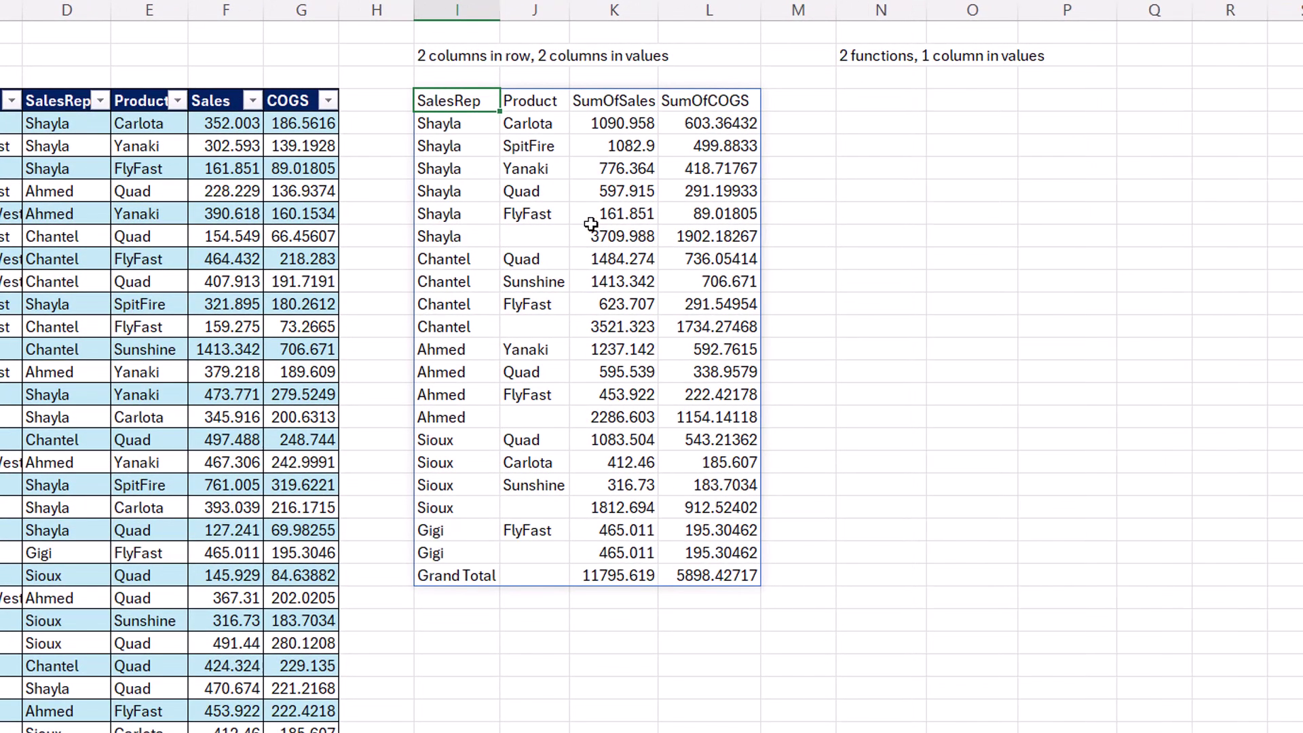
For columns I:L from row 4 well below the report, create a formula-based conditional formatting rule with =$J4=""
drag(439, 100, 685, 731)
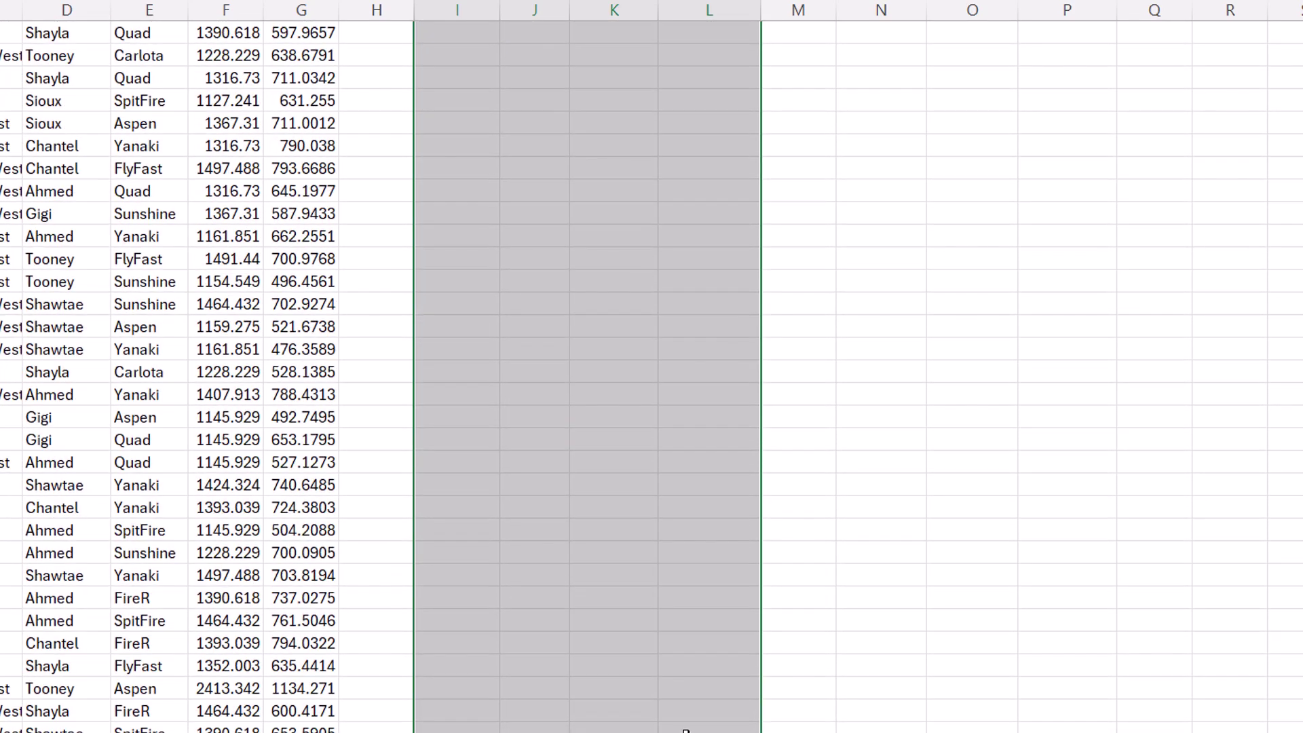
scroll(625, 454, up, 15)
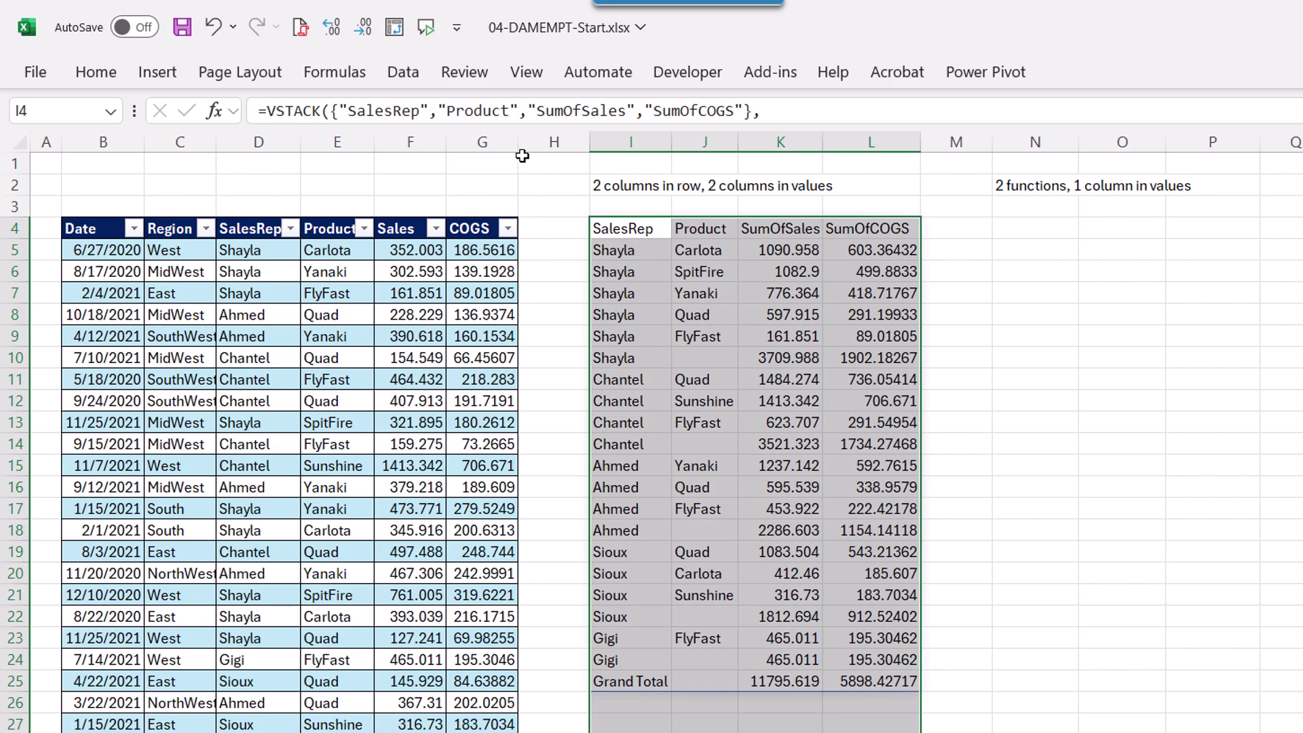
click(95, 74)
click(906, 107)
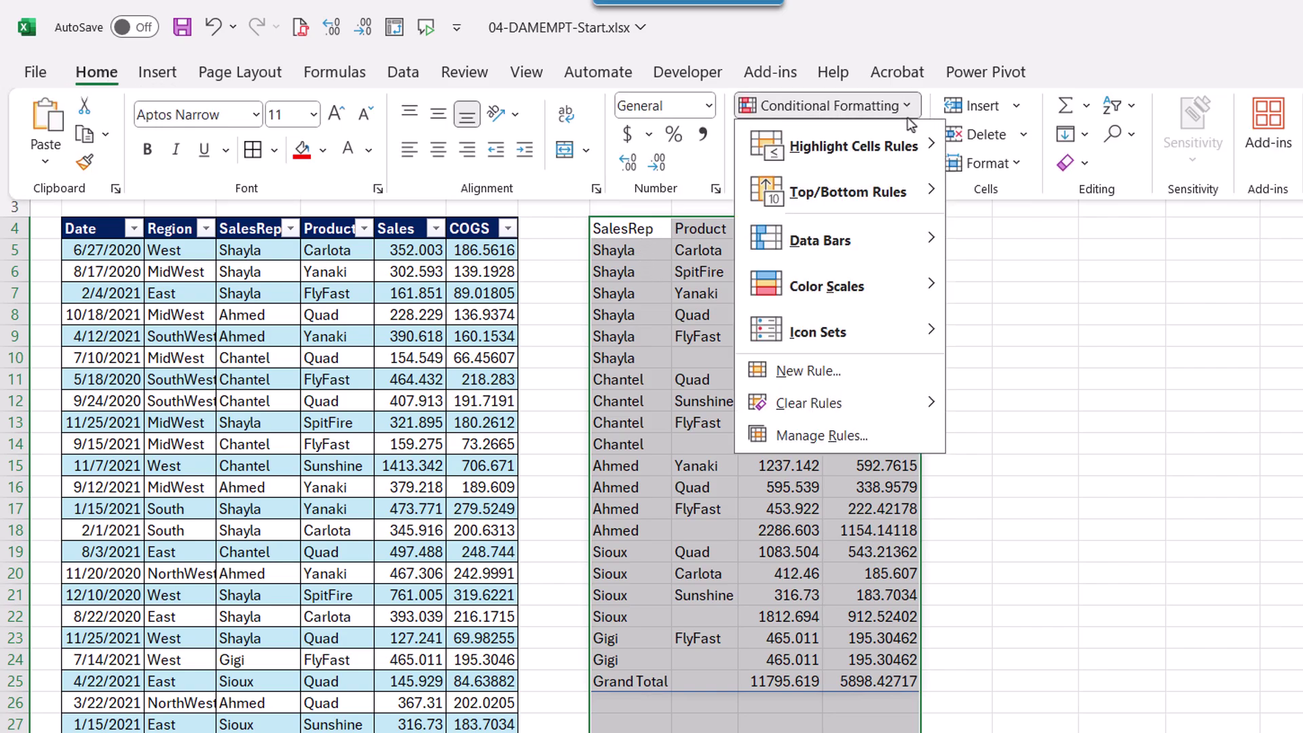
click(837, 375)
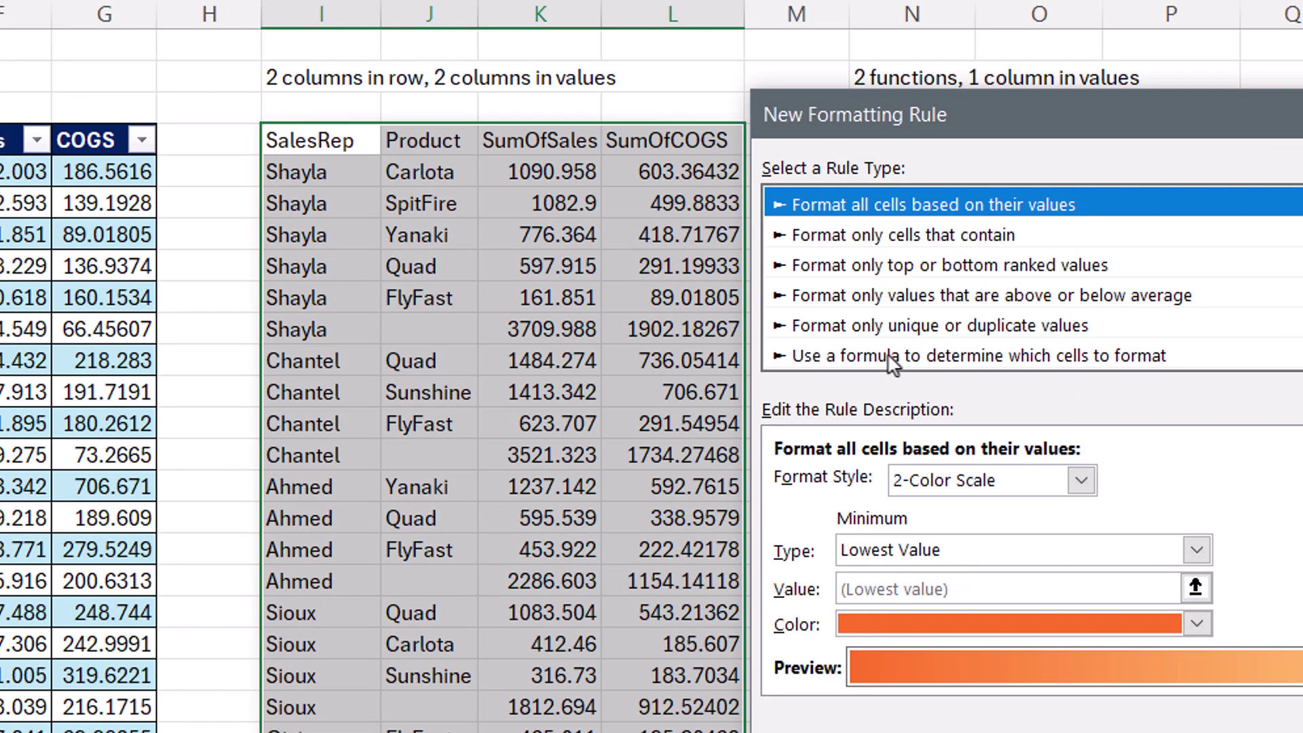
click(1016, 375)
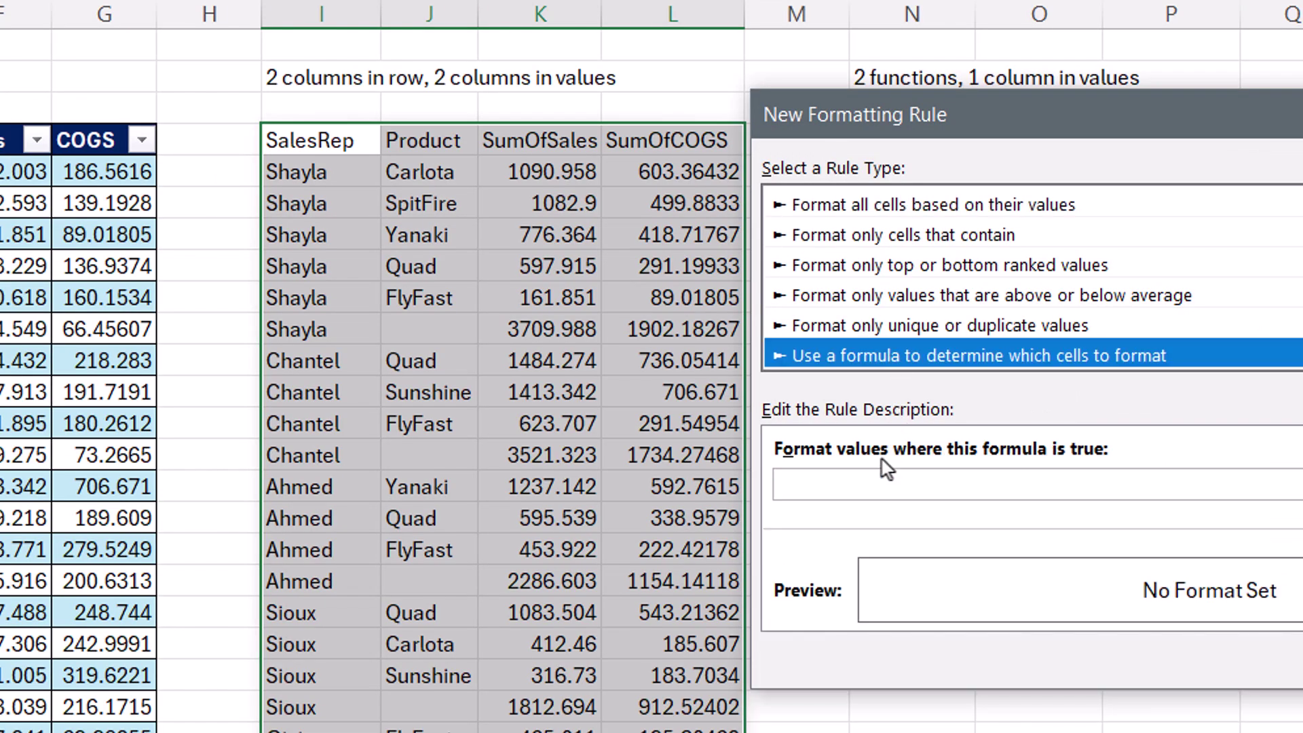
click(875, 485)
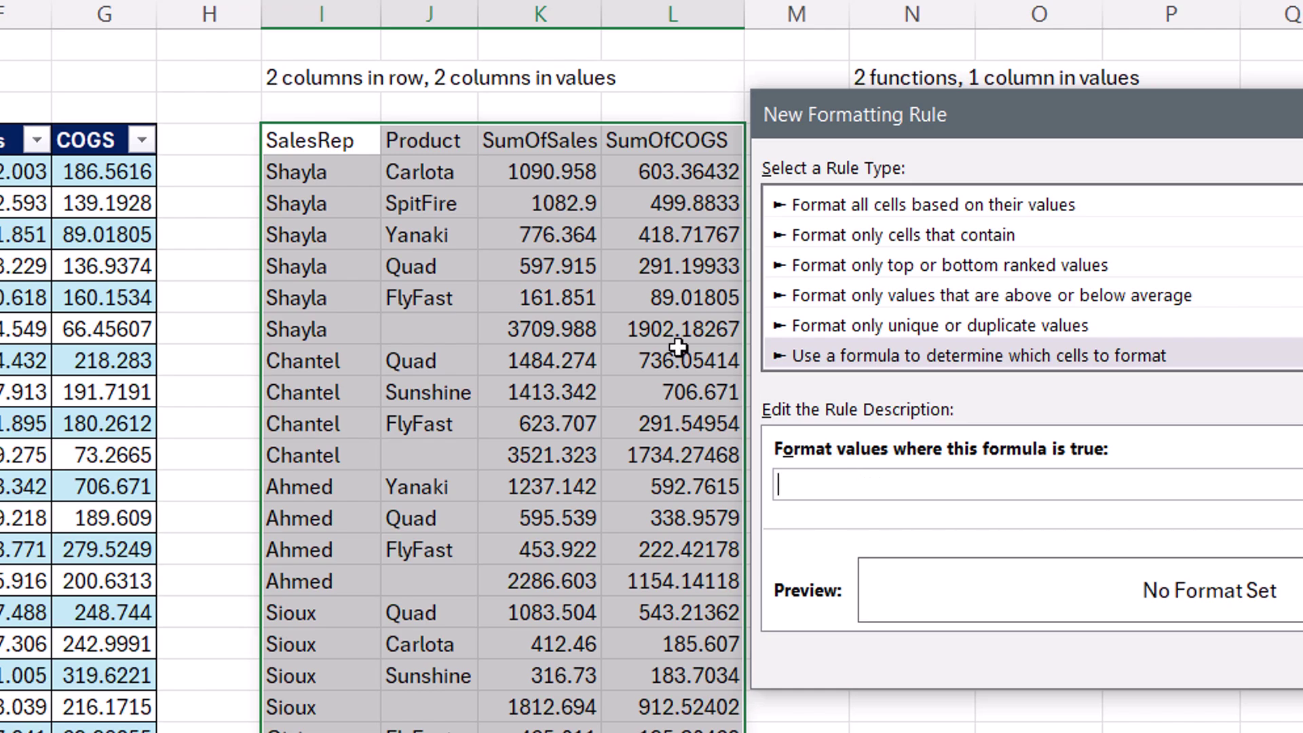
click(442, 148)
key(F4)
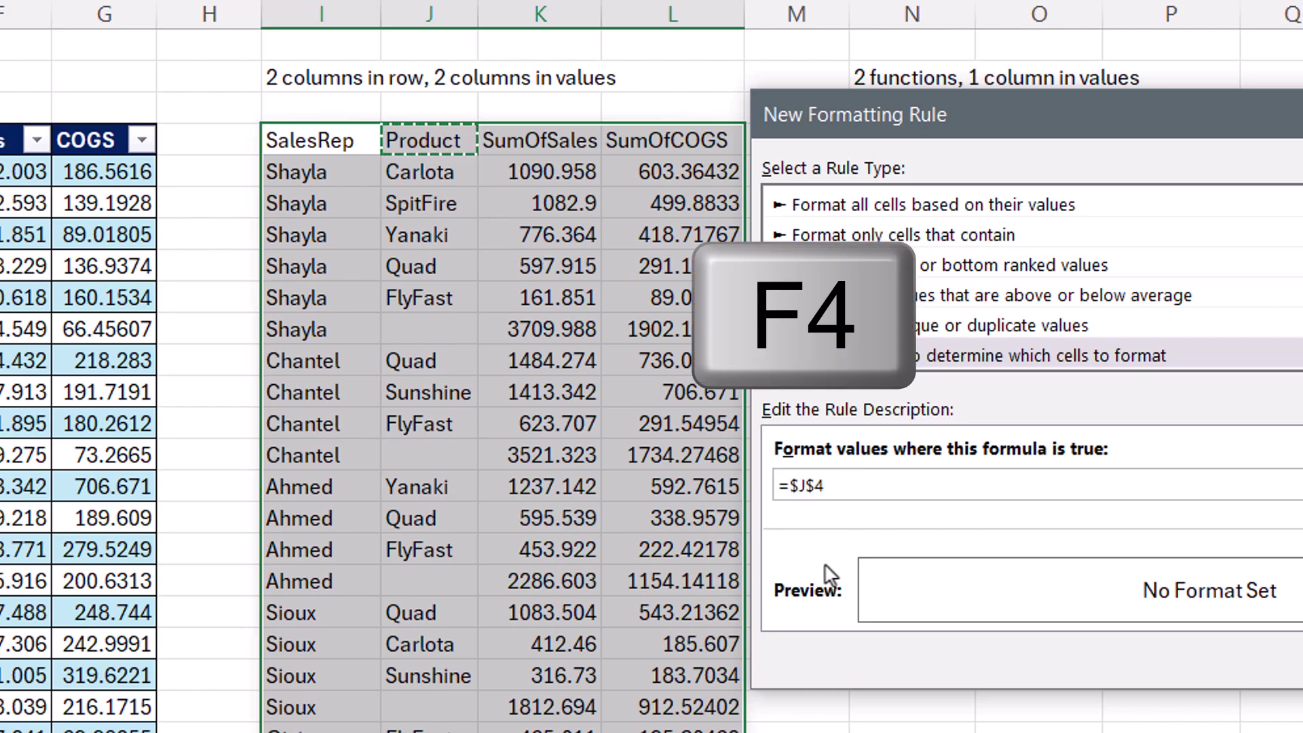
key(F4)
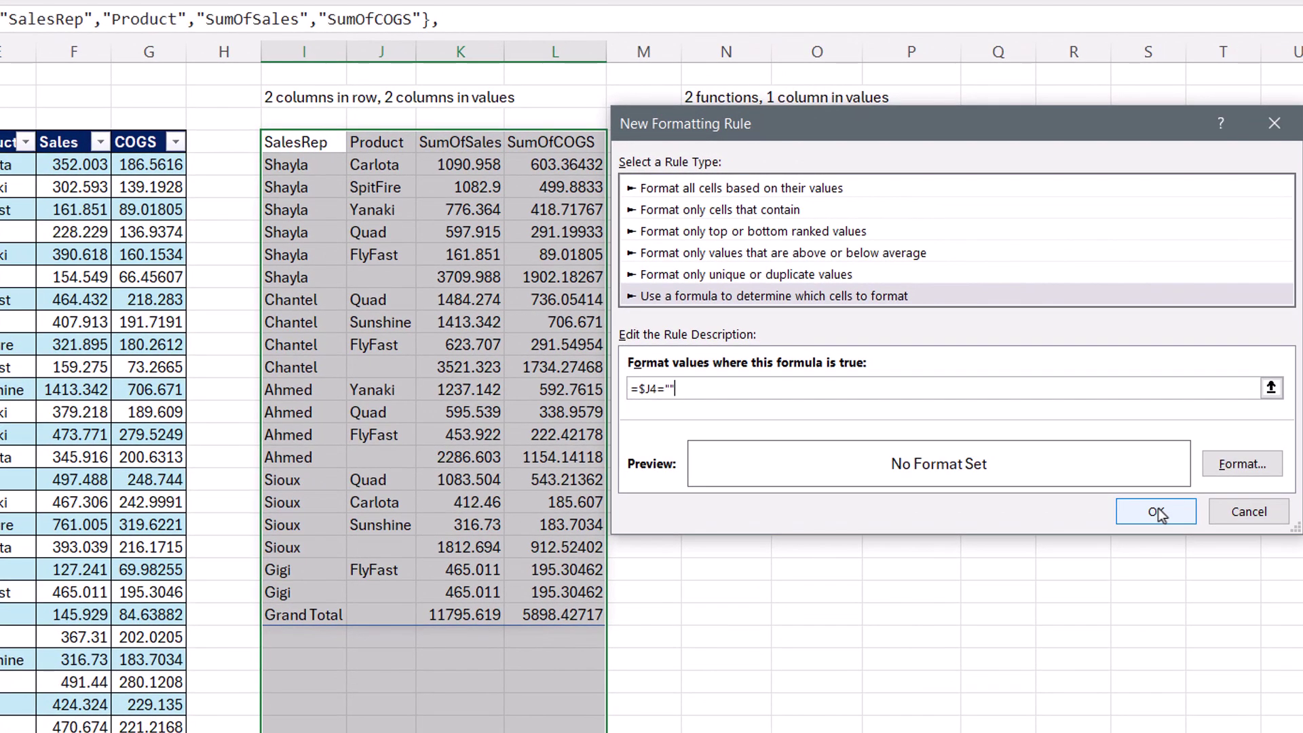
Give the blank-Product rule a bold font style and apply it to the selected report range
click(1239, 465)
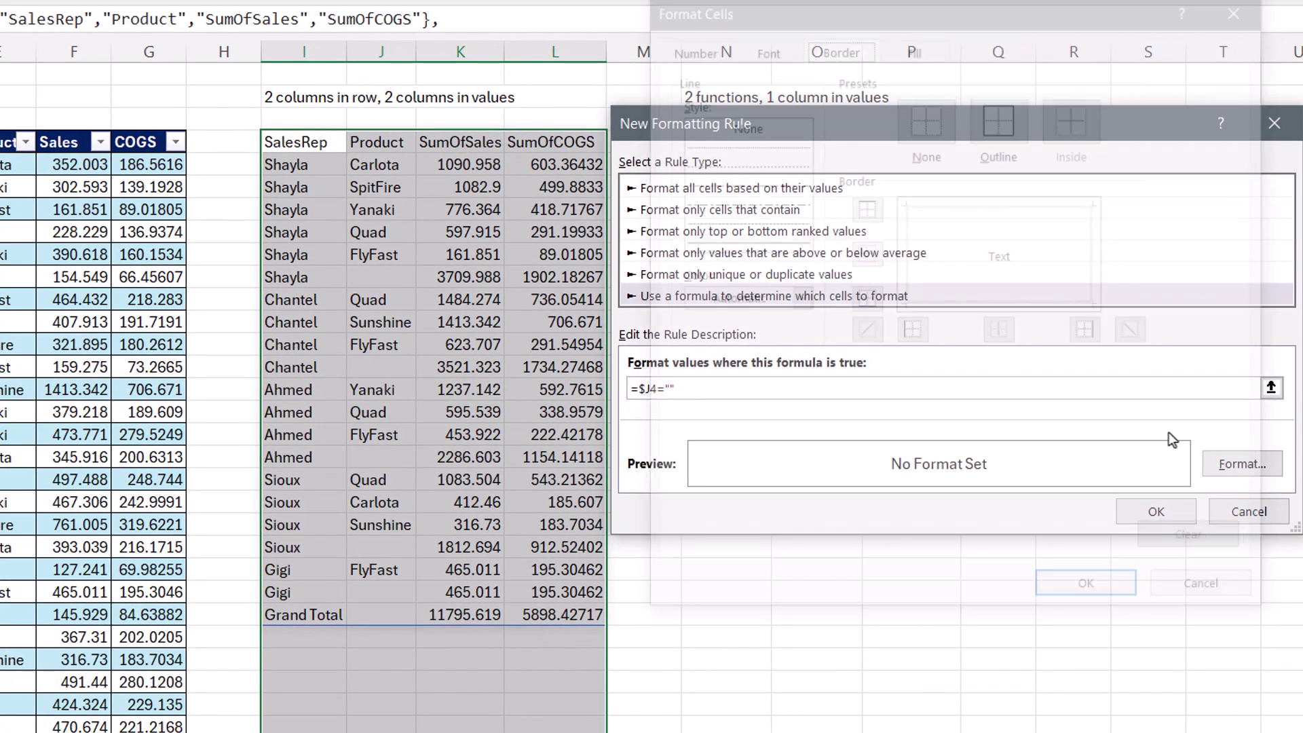
click(766, 52)
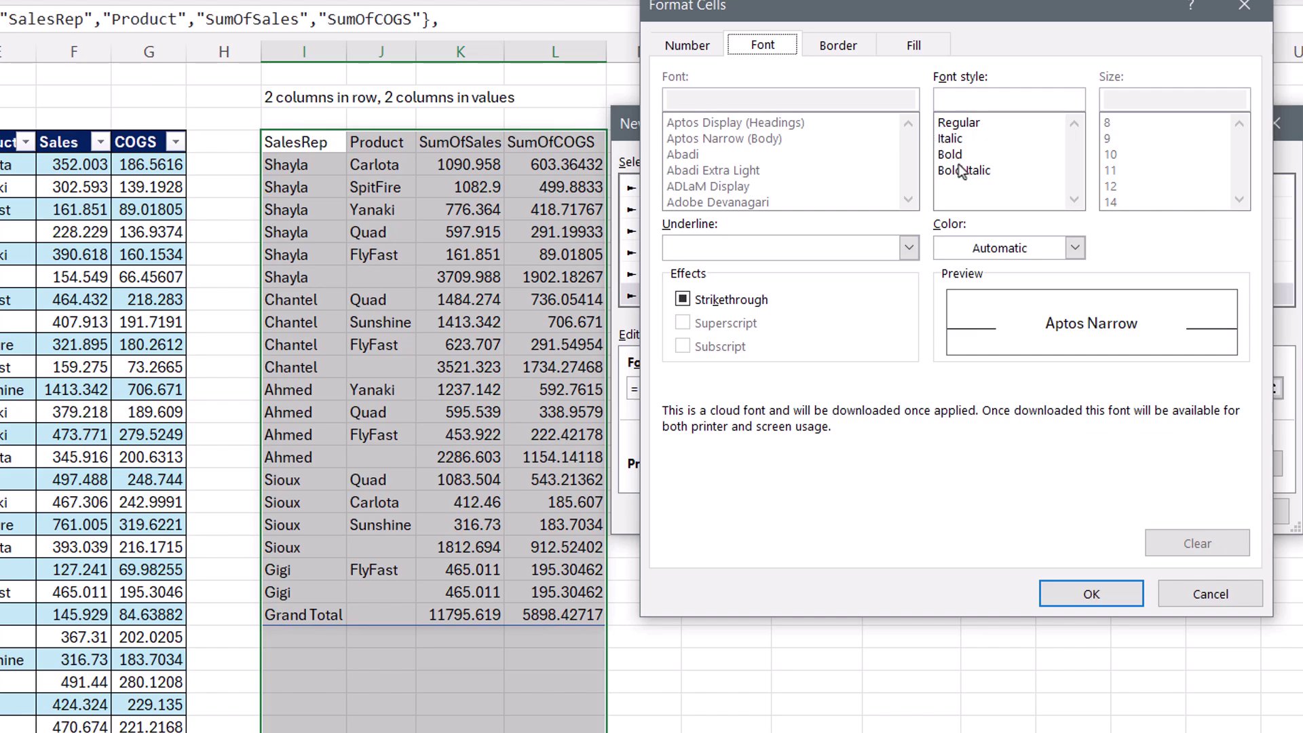
click(960, 170)
click(953, 155)
click(1092, 595)
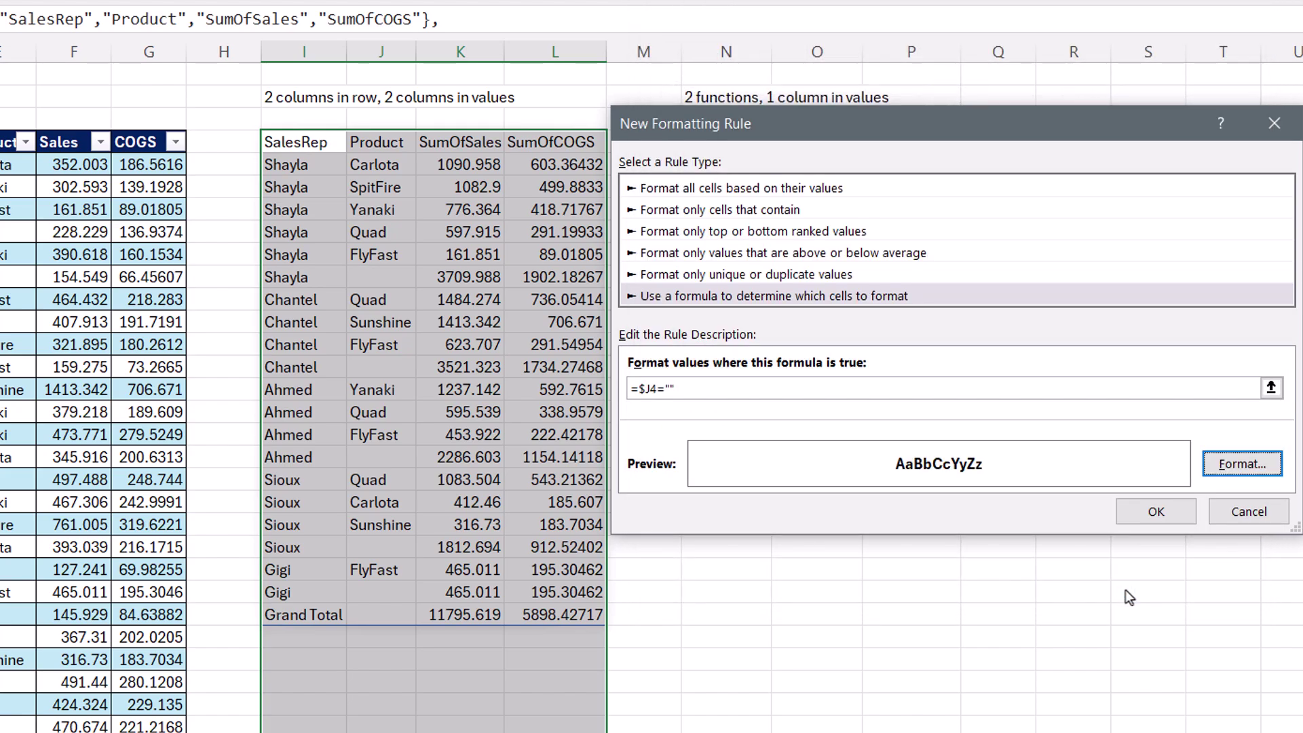
click(1157, 512)
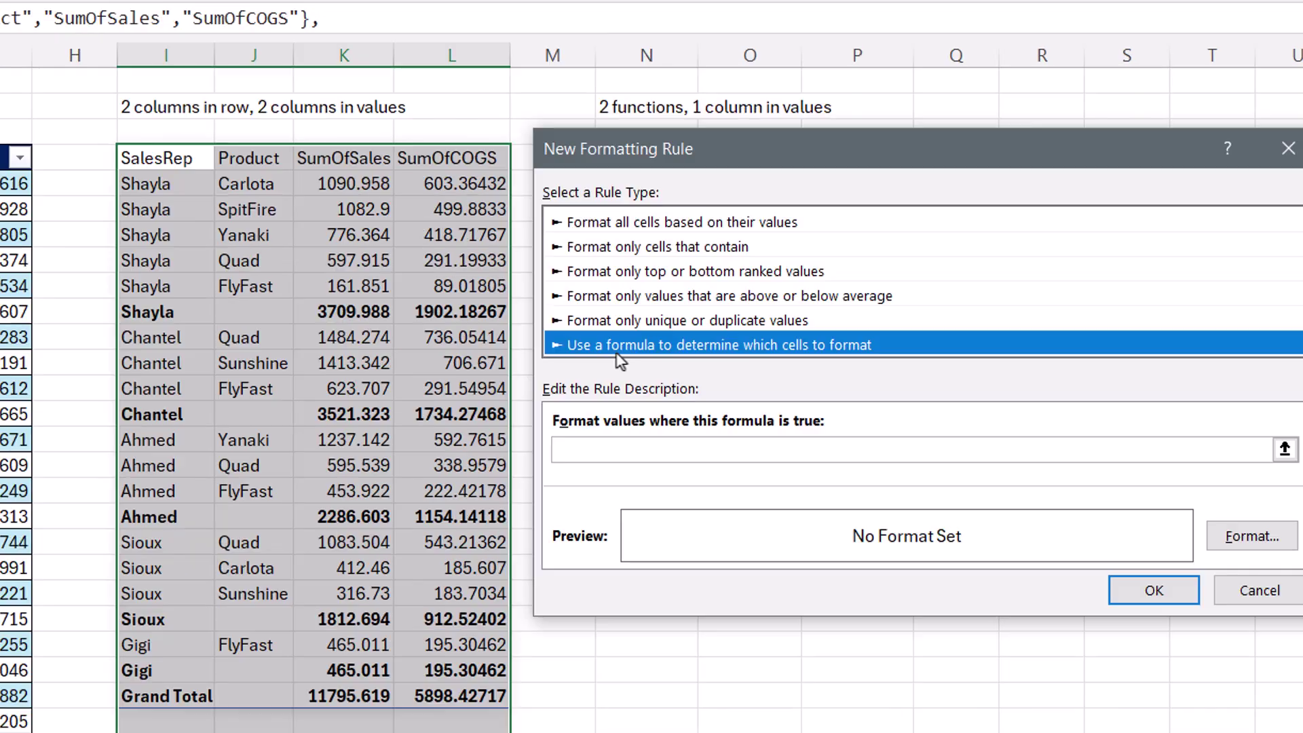
Enter =$I4="Grand Total" as the formula of a second conditional formatting rule for the same report range
click(591, 451)
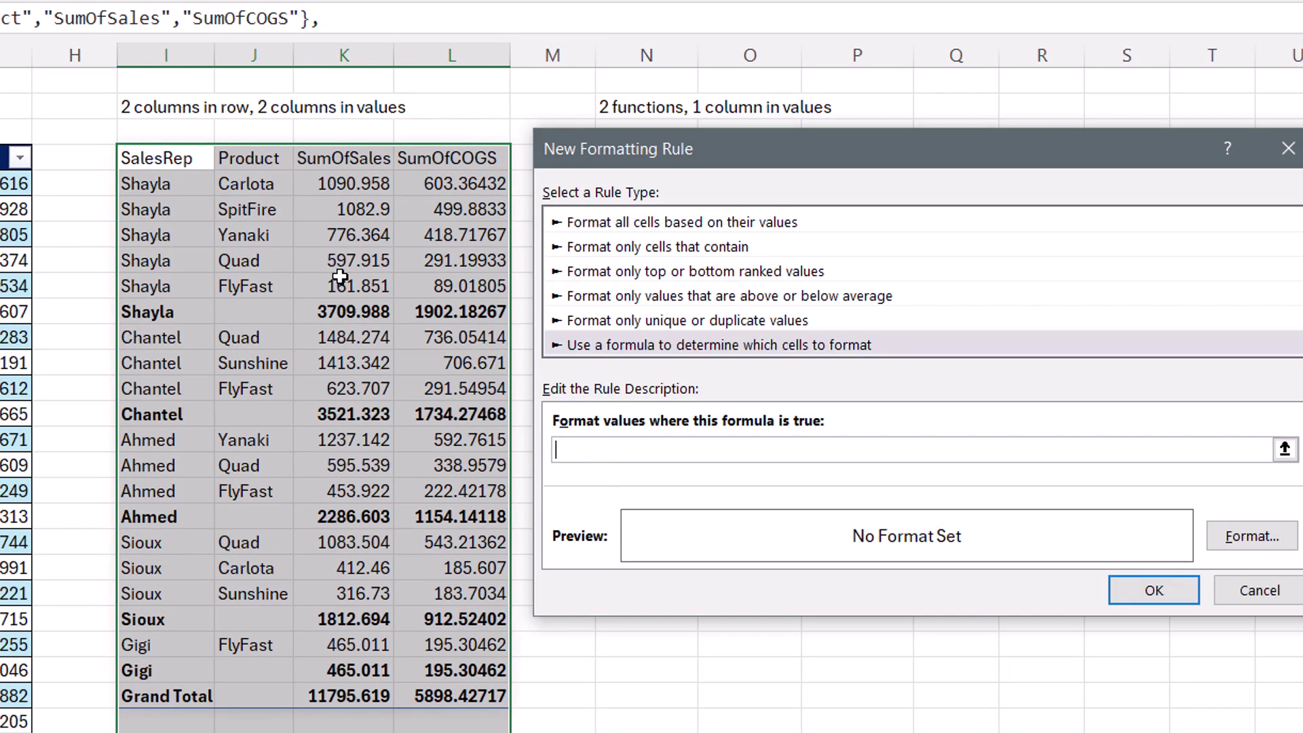
click(171, 159)
key(F4)
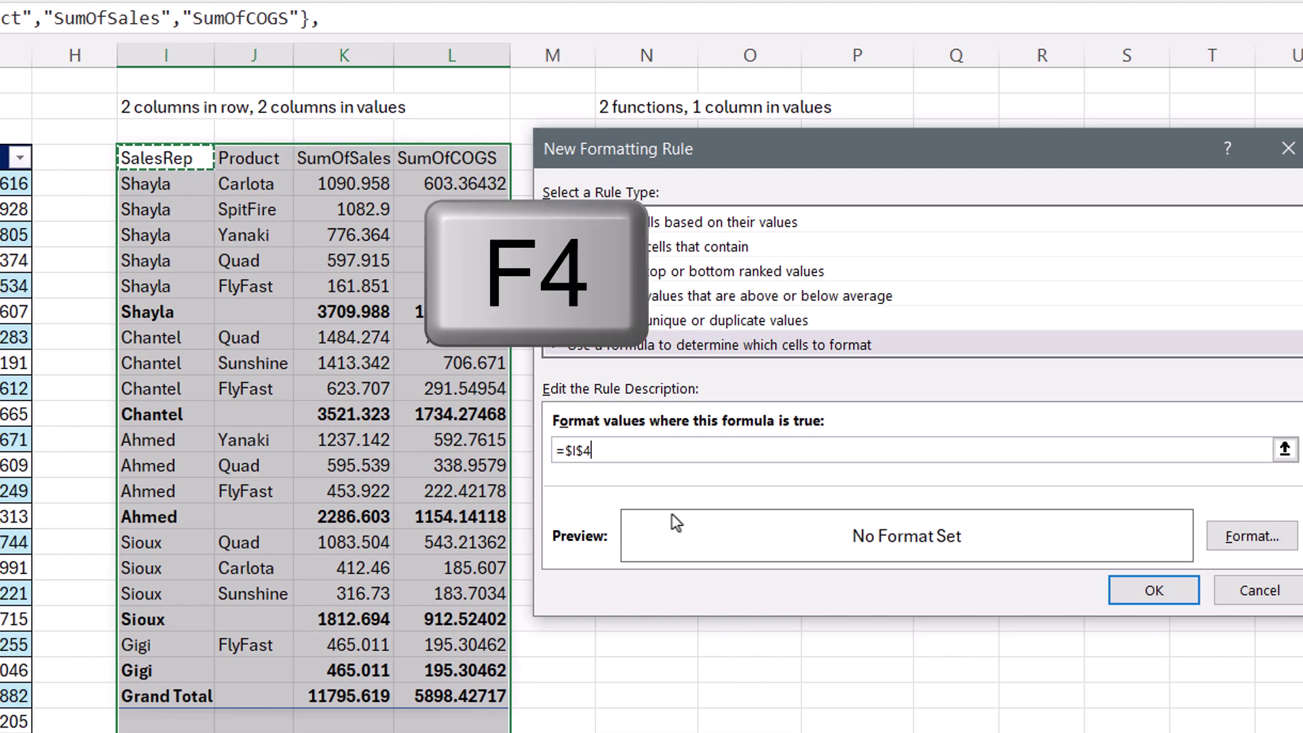
key(F4)
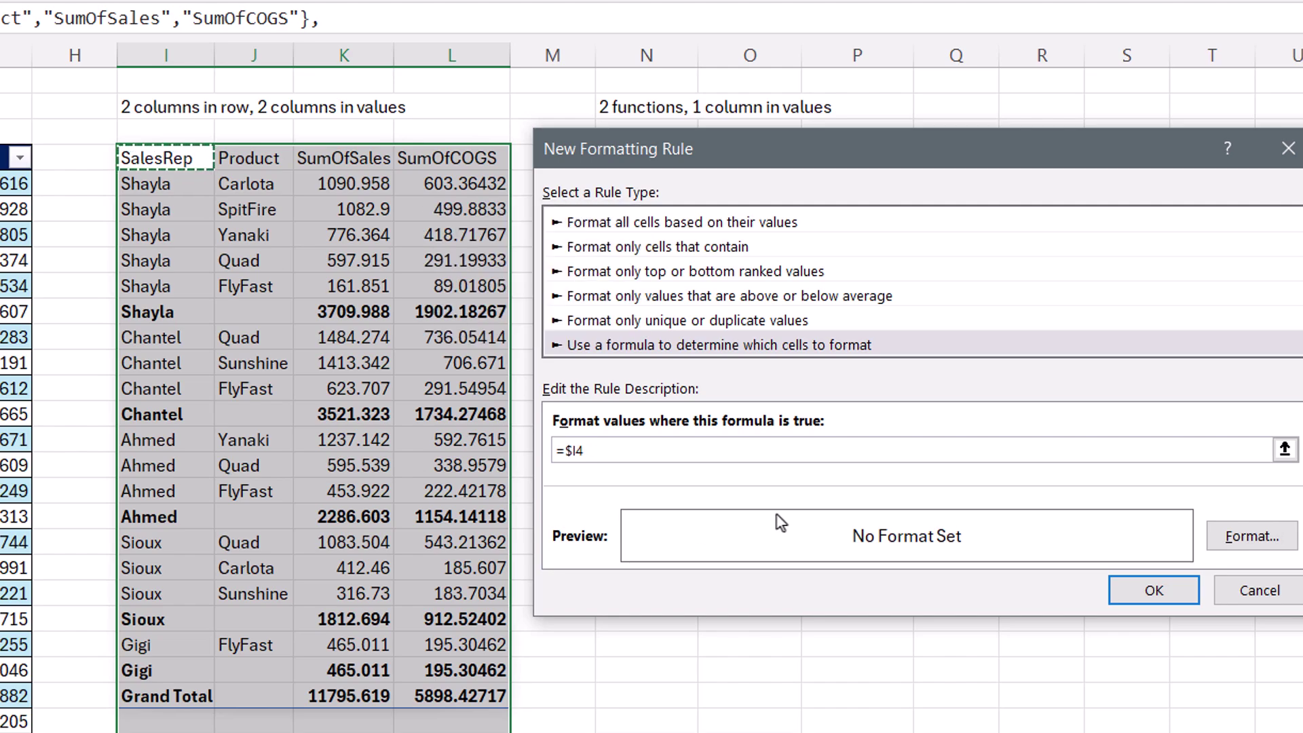
text(="Grand Total)
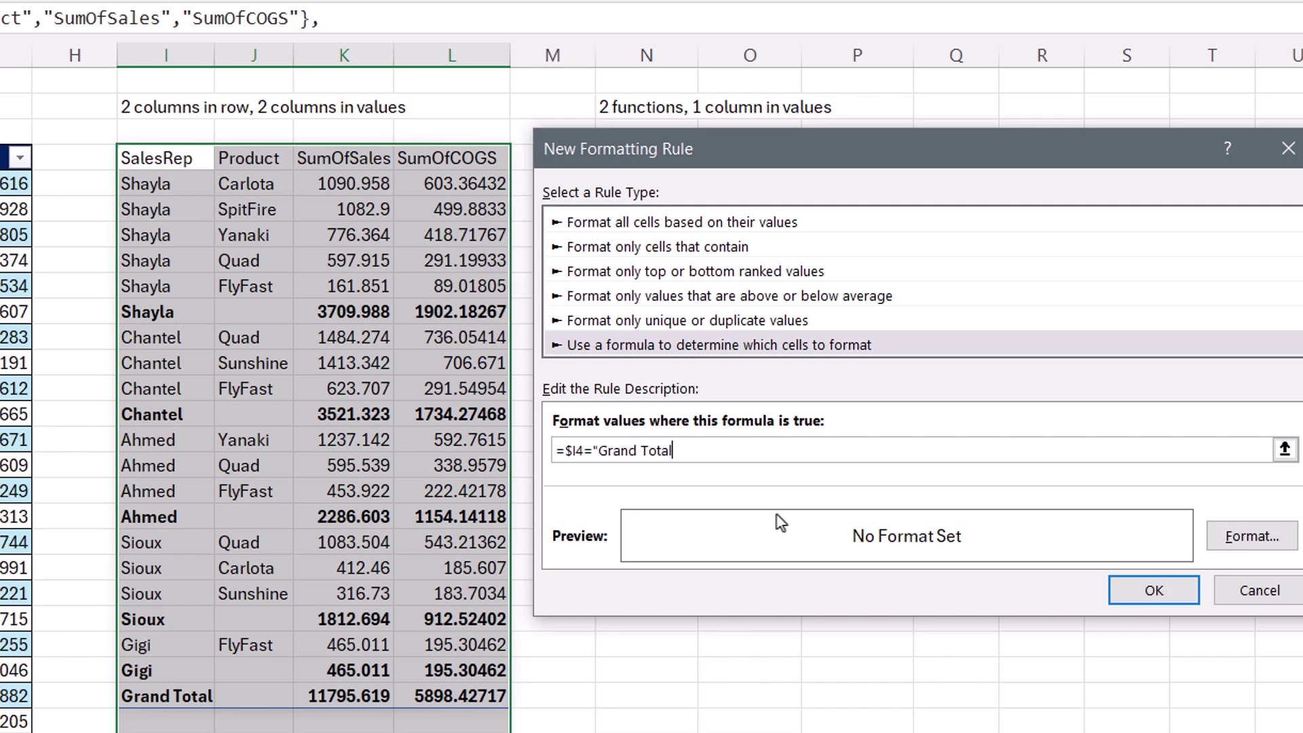
Give the Grand Total rule a double underline and apply it to the report range
click(1261, 538)
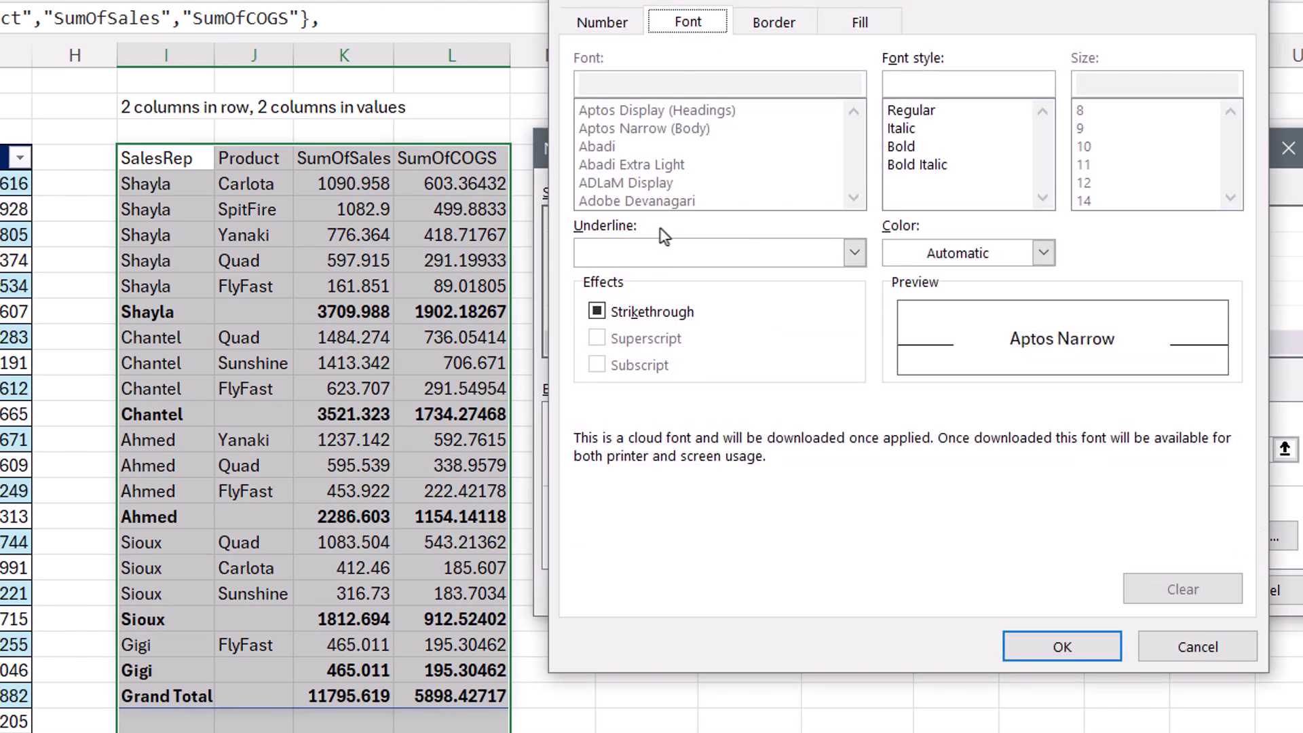
click(645, 256)
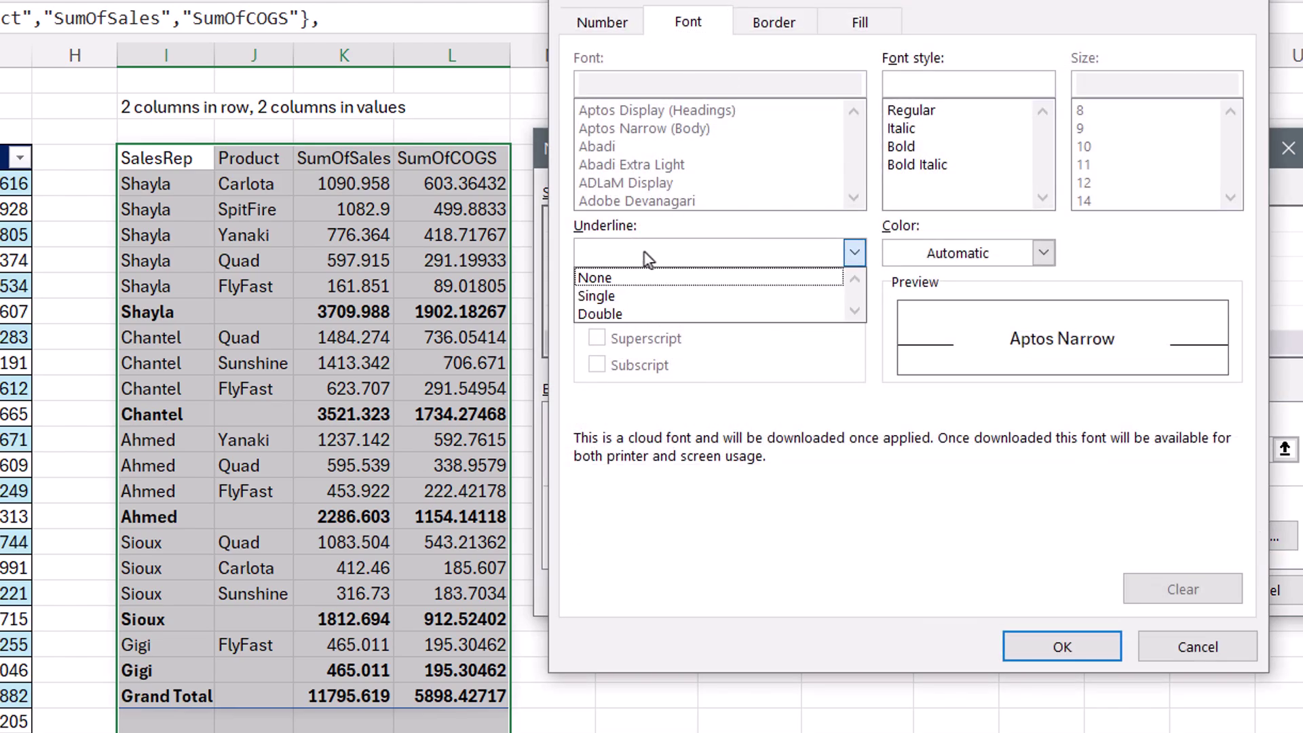
click(600, 314)
click(1061, 645)
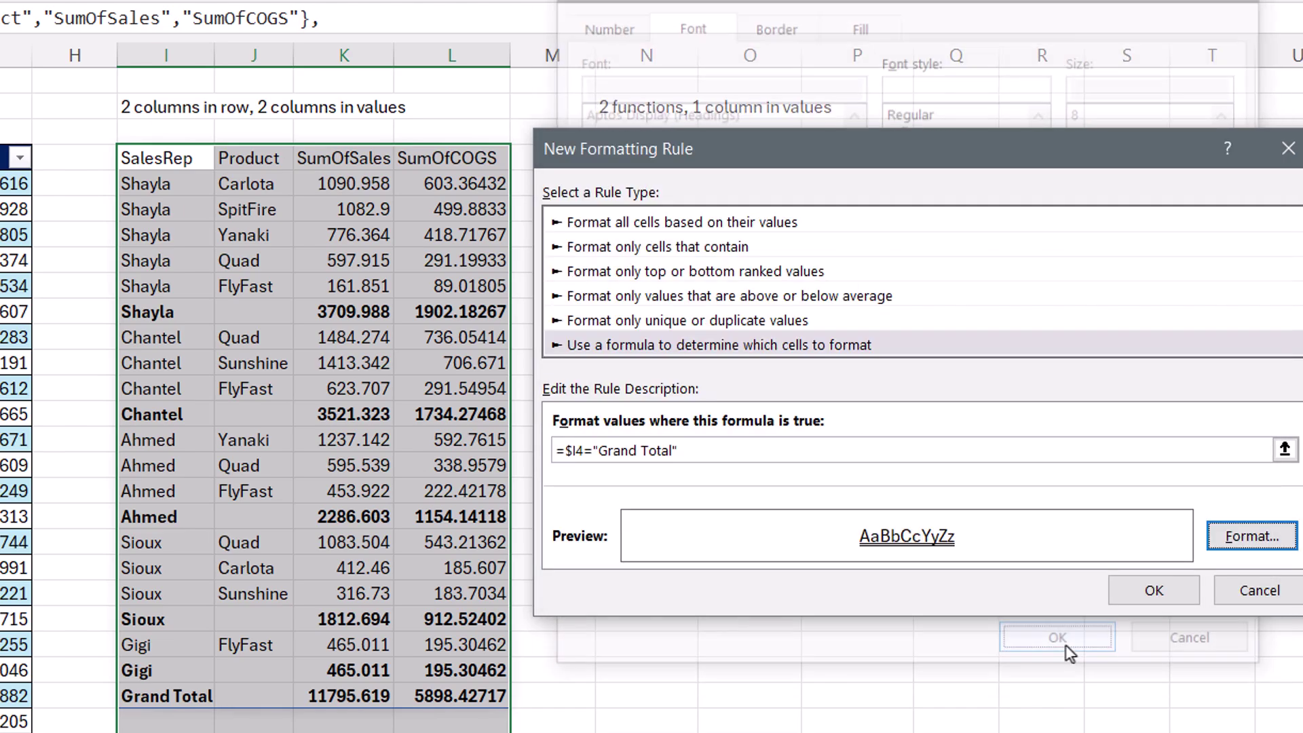
click(1148, 594)
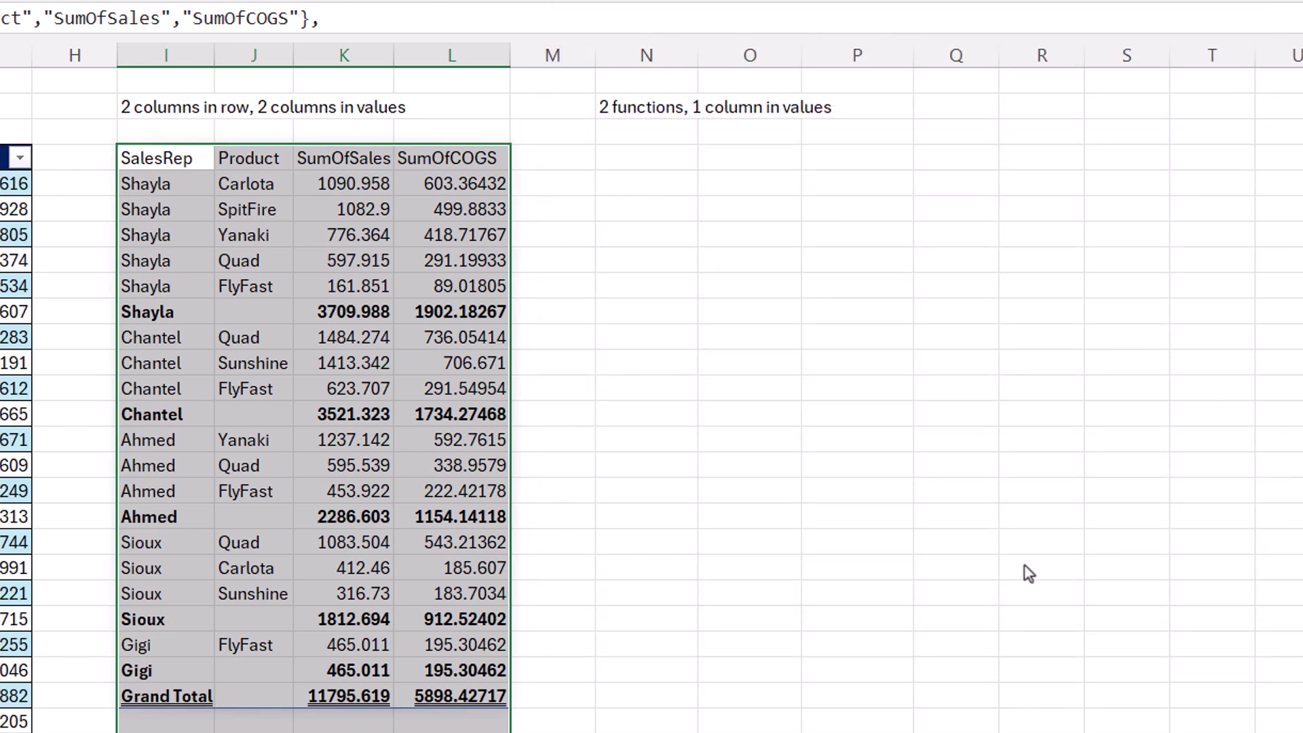
Make the report's header cells I4:L4 bold
click(518, 416)
drag(195, 163, 440, 146)
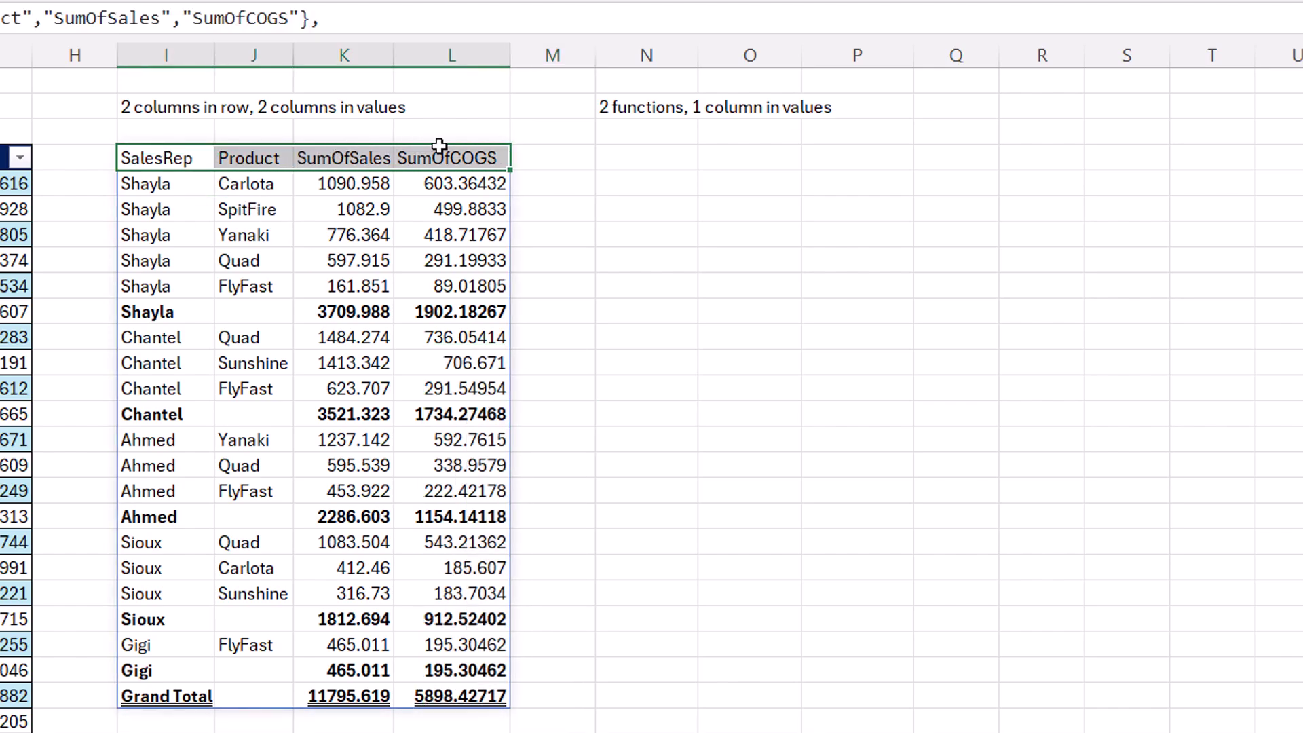
key(ctrl+b)
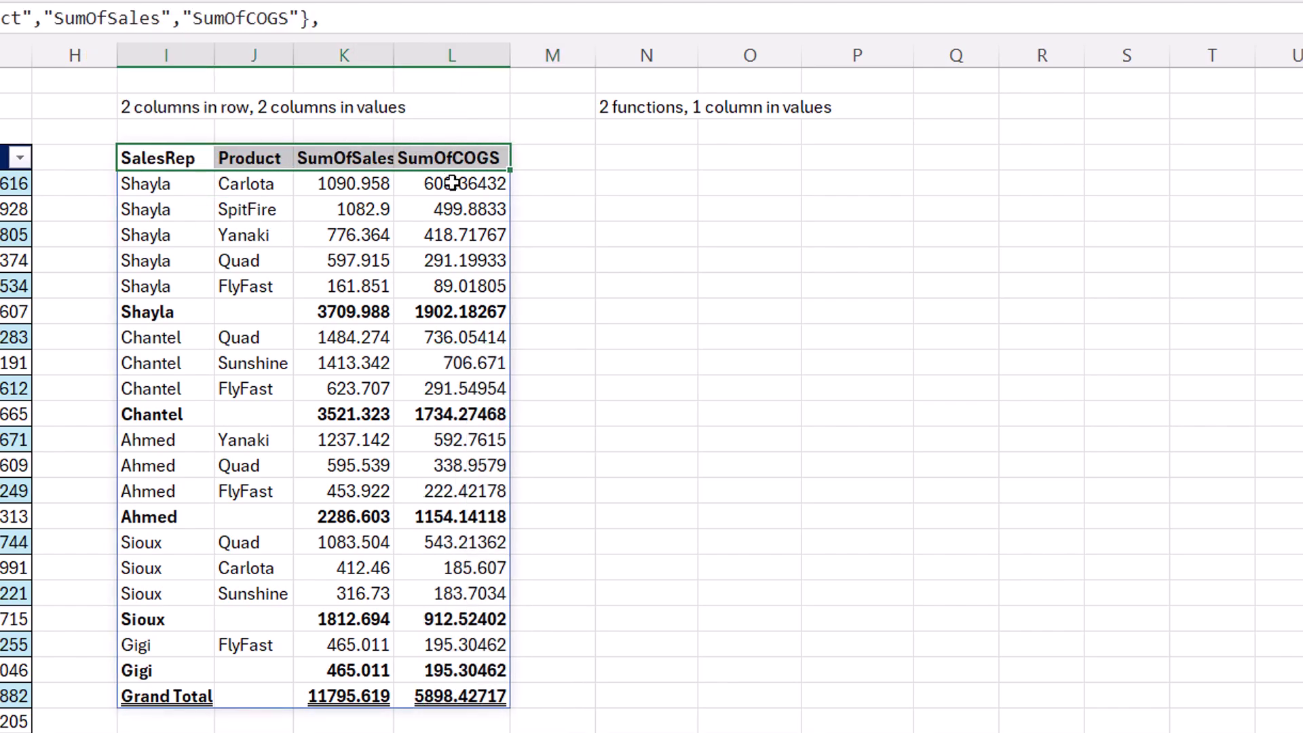
Move the whole block of extra records starting at B36 up to directly beneath the source table so they join it
scroll(637, 310, down, 5)
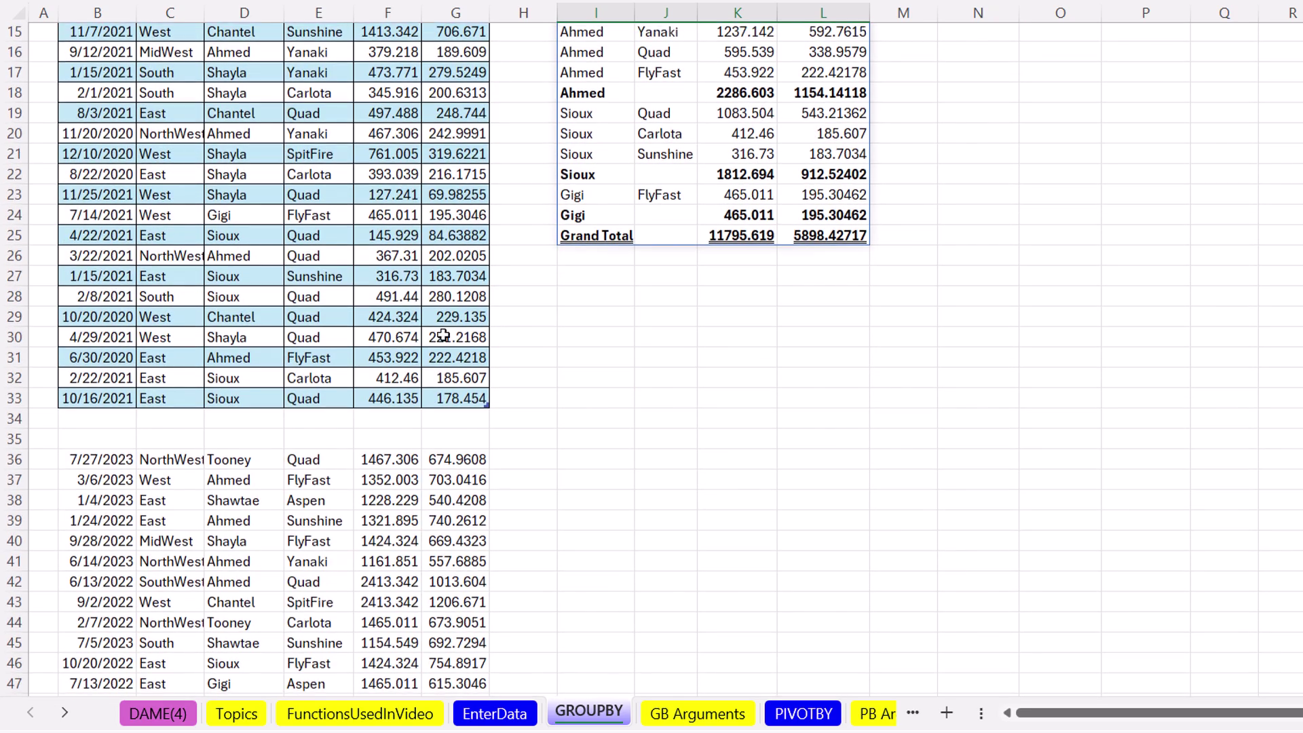
click(95, 447)
key(ctrl+a)
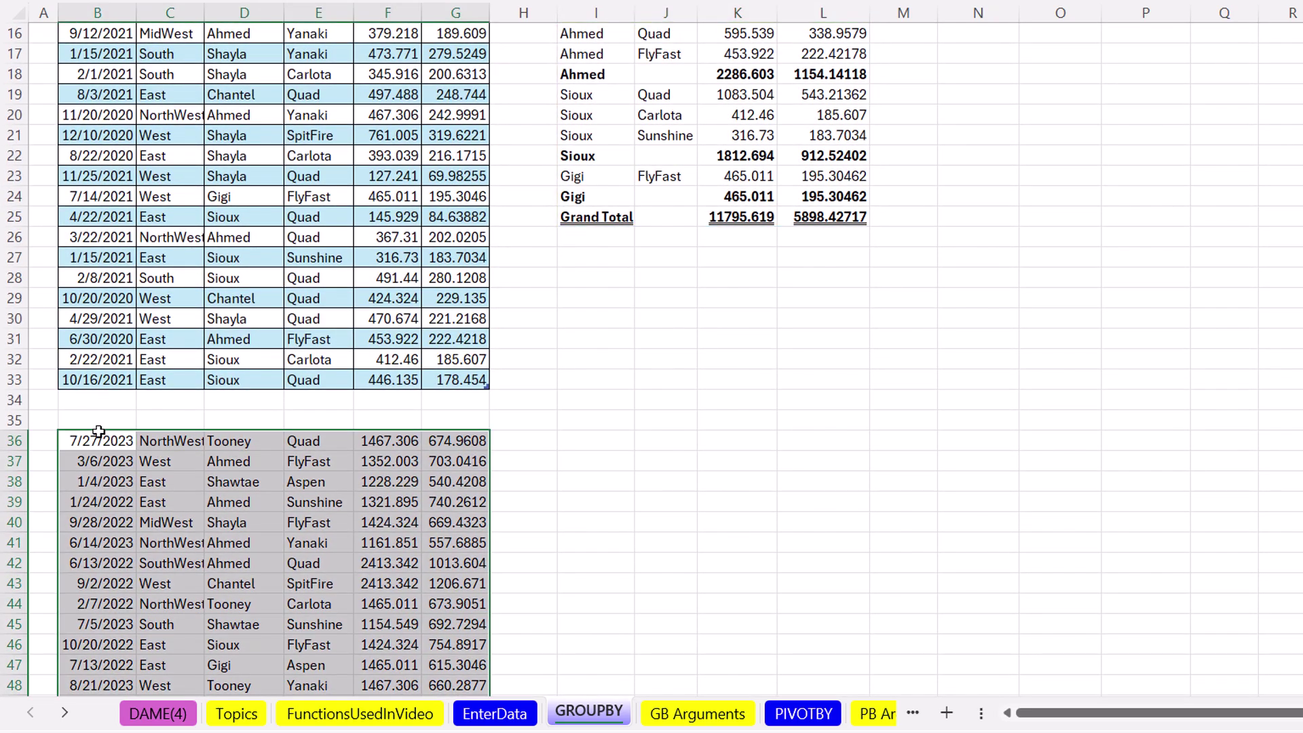
drag(99, 433, 99, 393)
scroll(591, 174, up, 5)
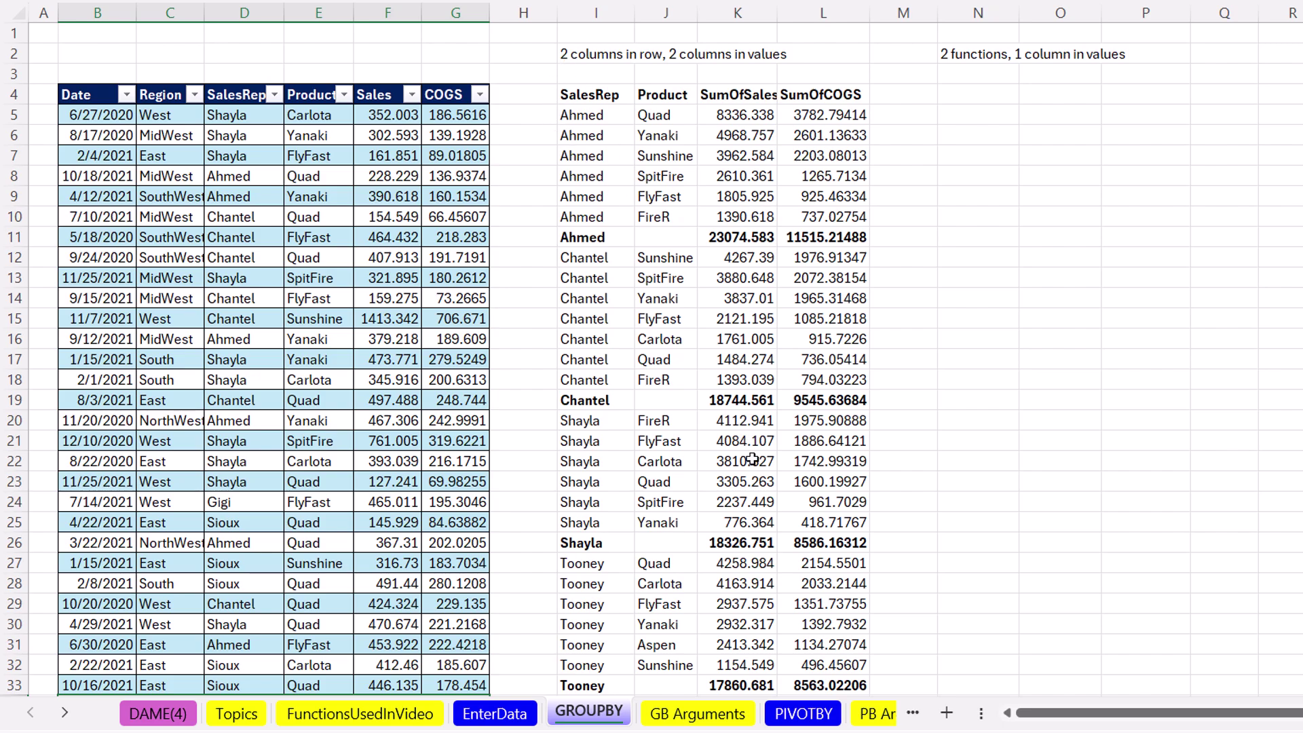
Start a GROUPBY formula in N4 with the SalesRep to Product columns as row fields and the Sales column as values
text(=GROUPBY()
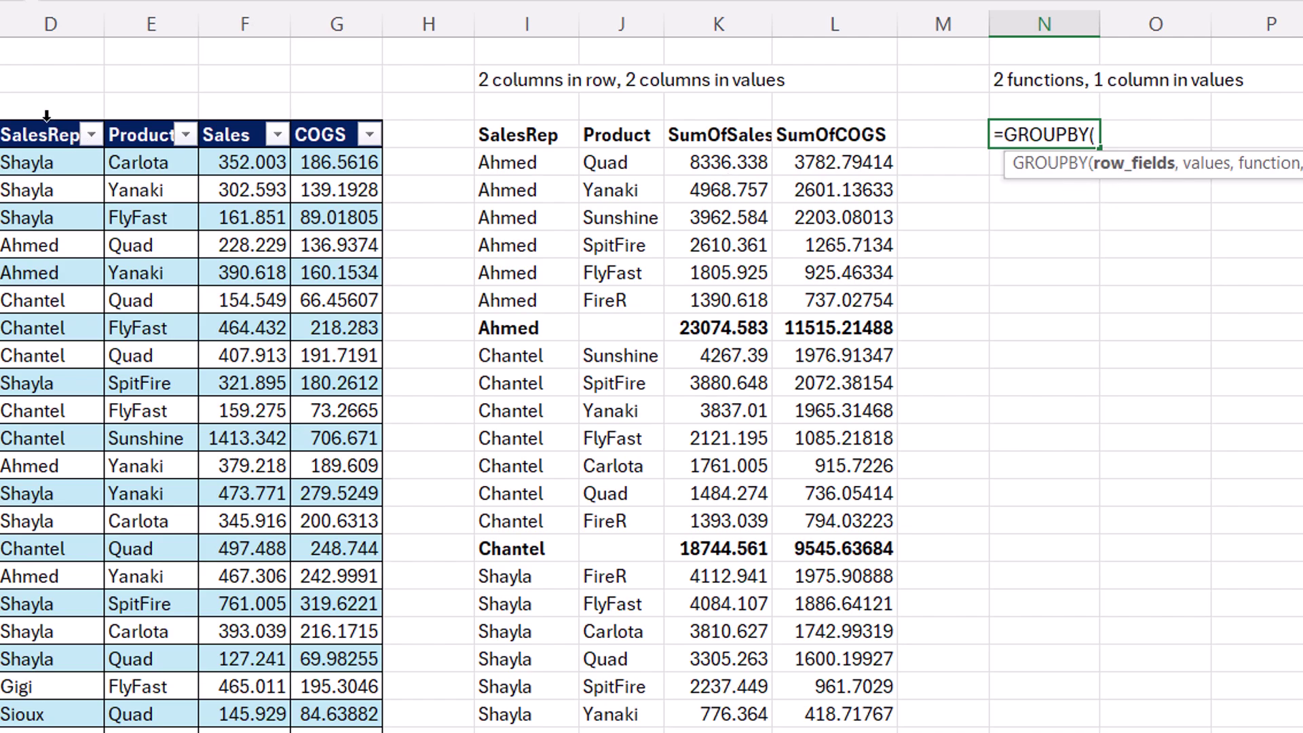
drag(43, 117, 127, 128)
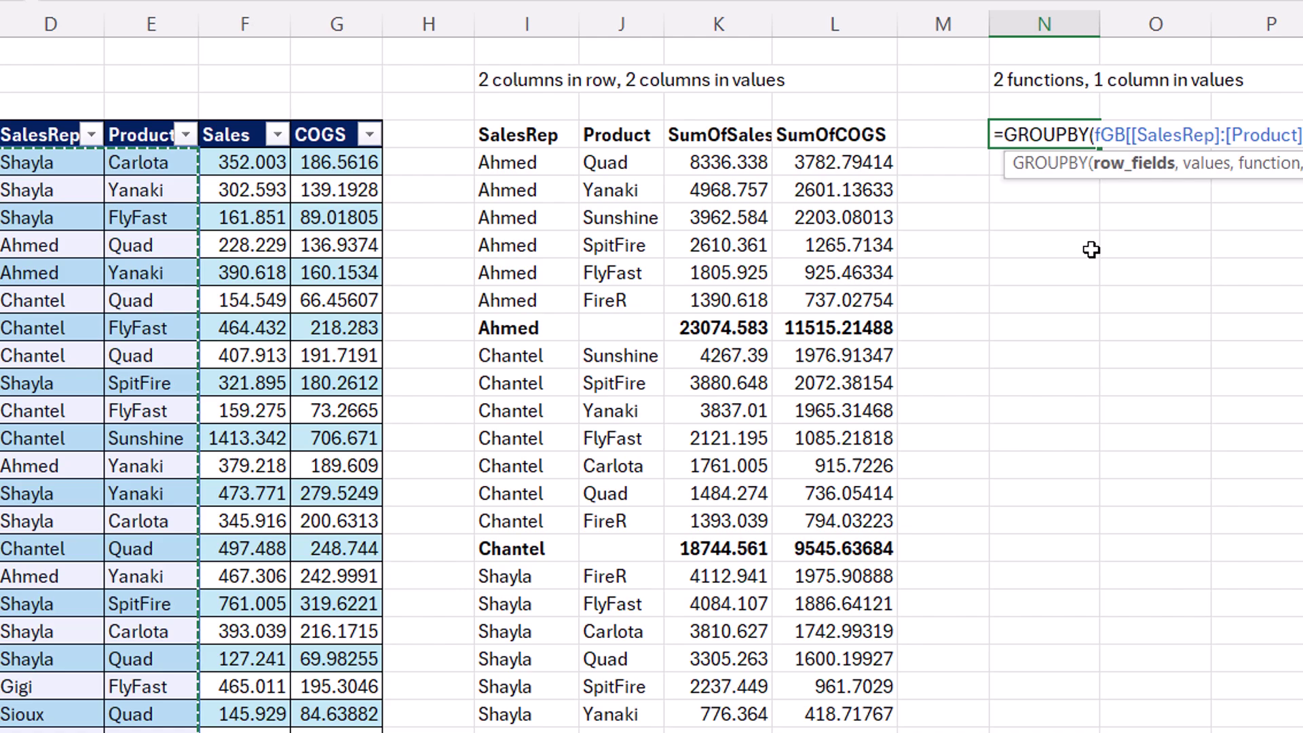
text(,)
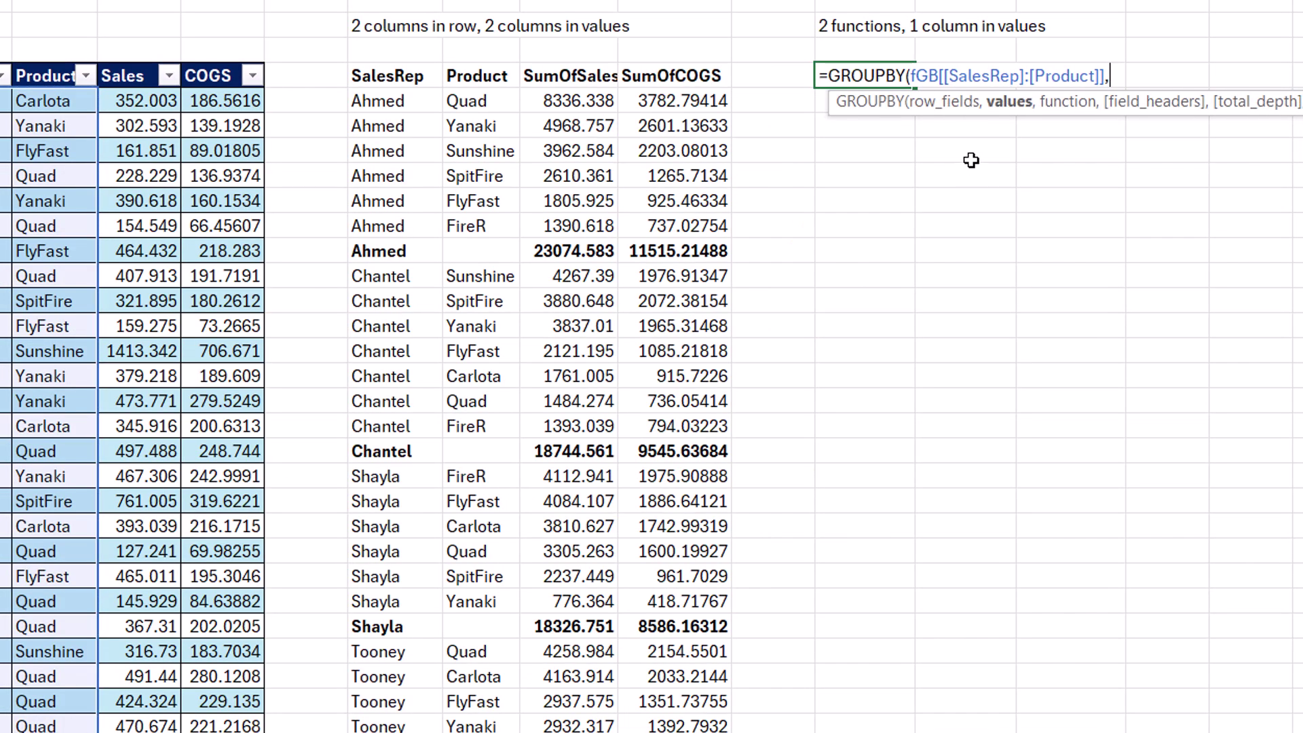
click(139, 61)
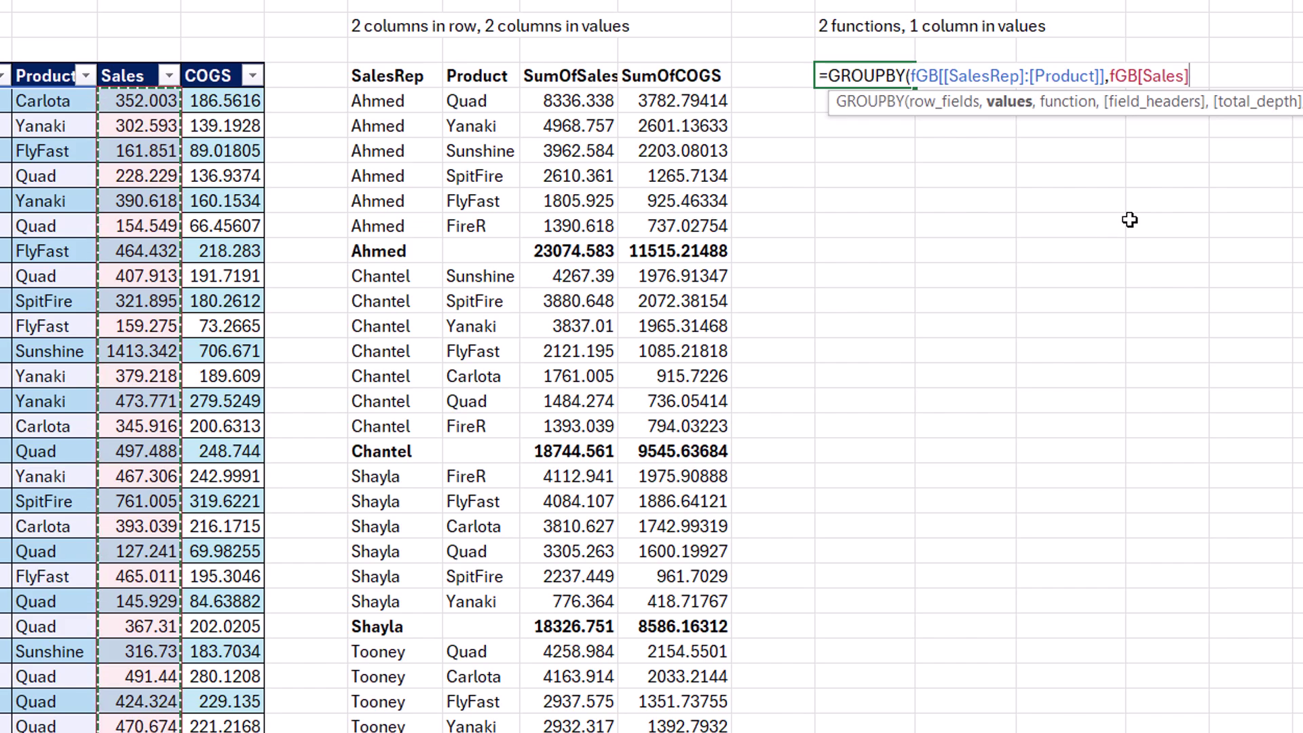
text(,)
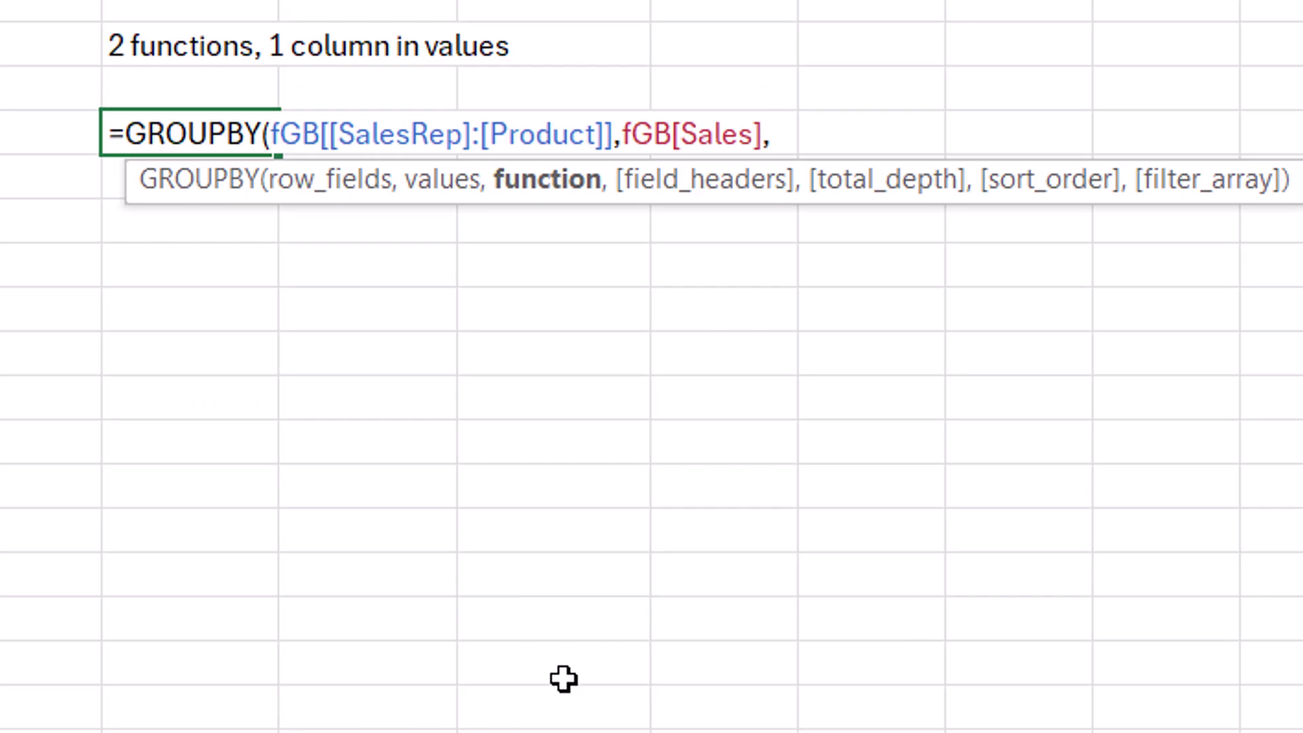
Complete the GROUPBY with HSTACK(SUM,AVERAGE) as function, field headers 0 and total depth 2 for grand and subtotals
text(HSTACK()
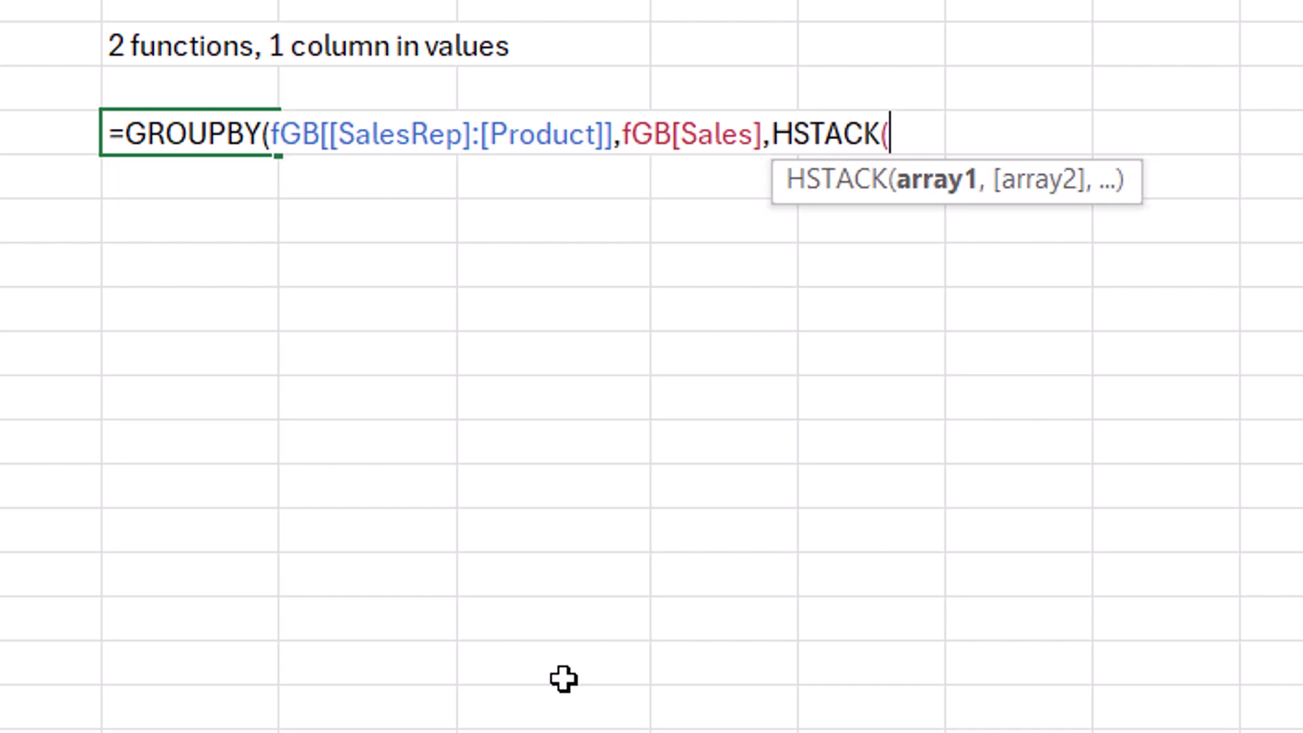
text(SUM,)
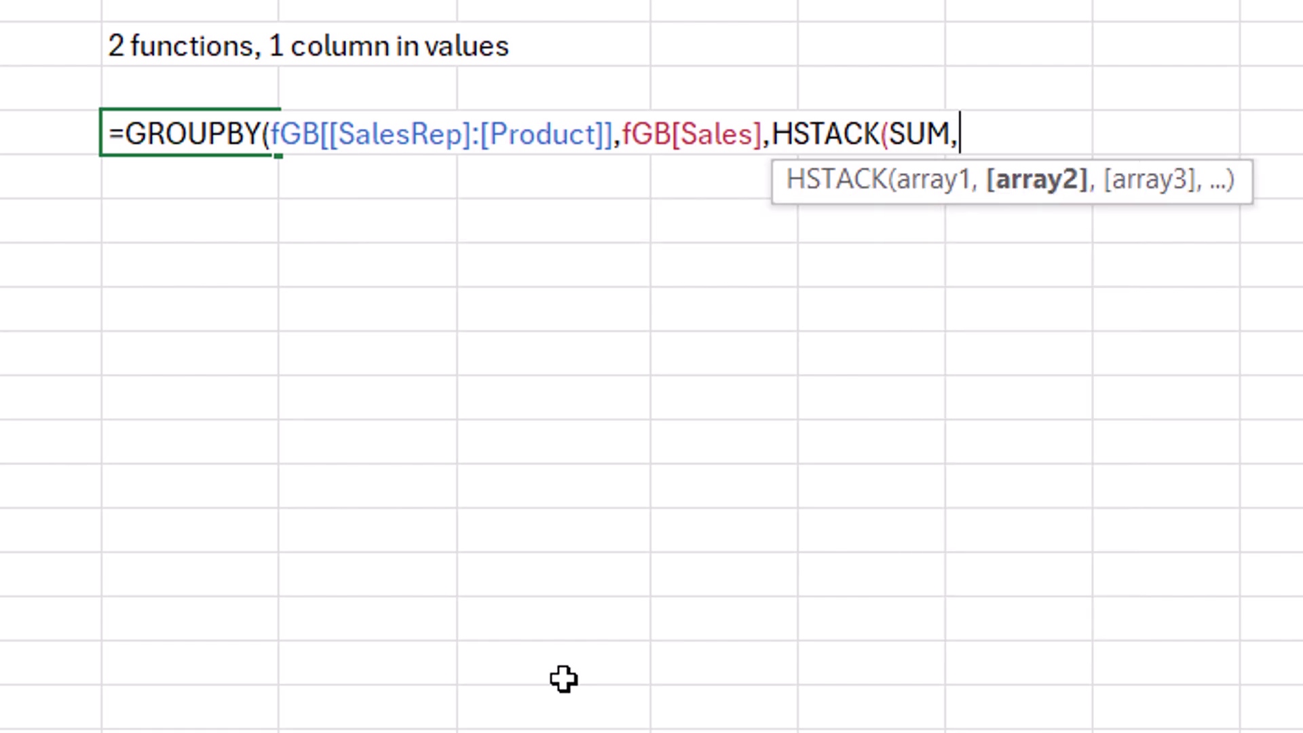
text(AVERAGE))
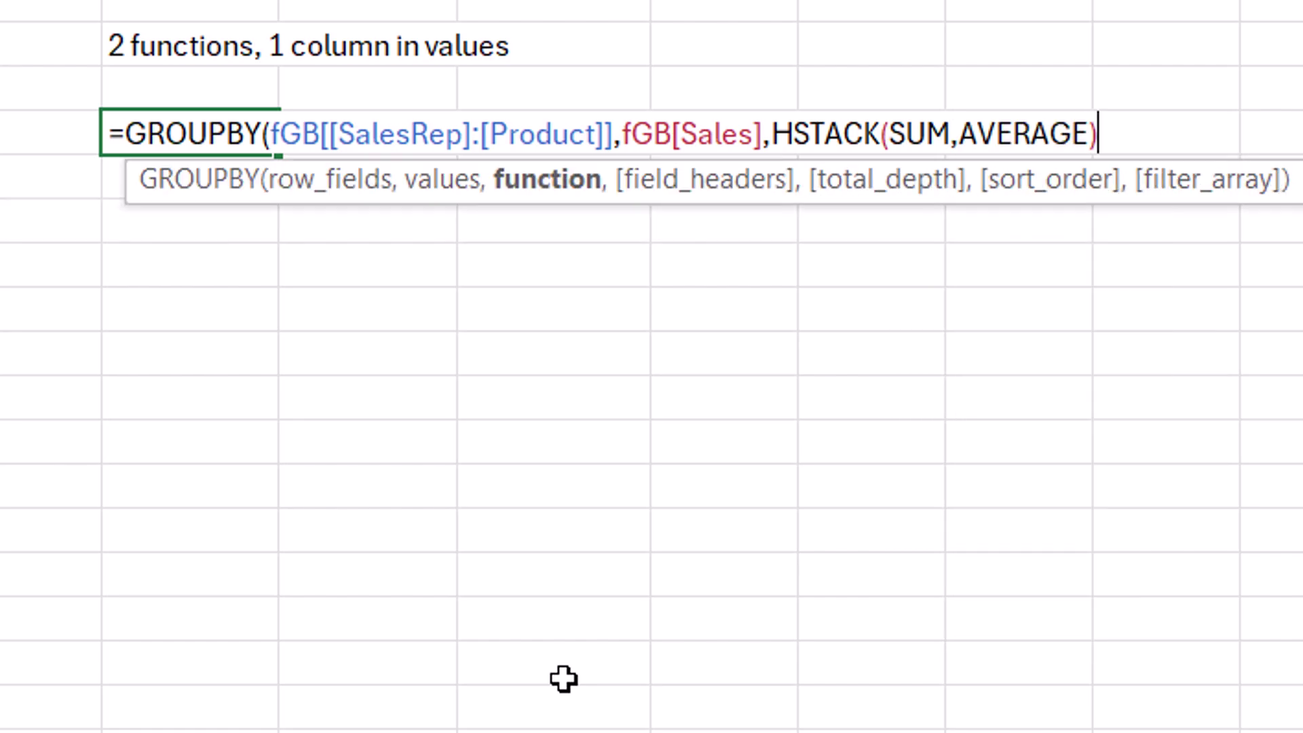
text(,)
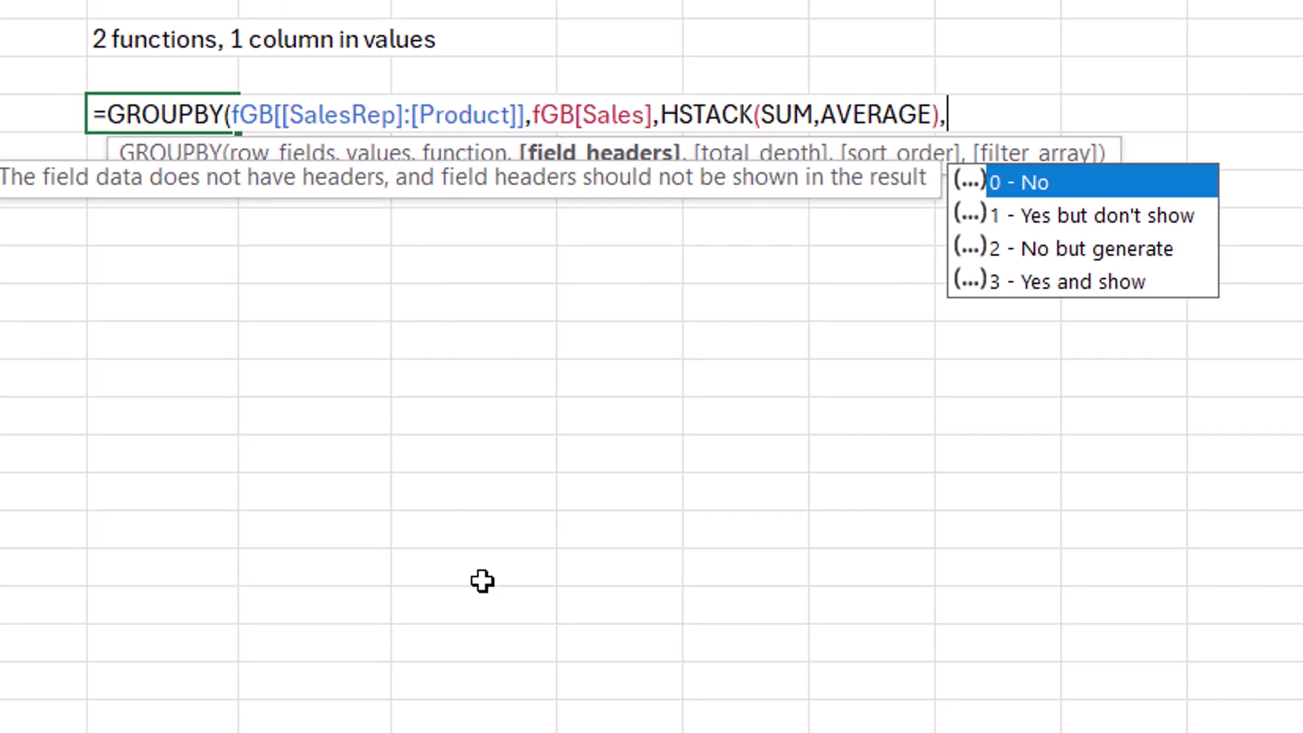
text(0,)
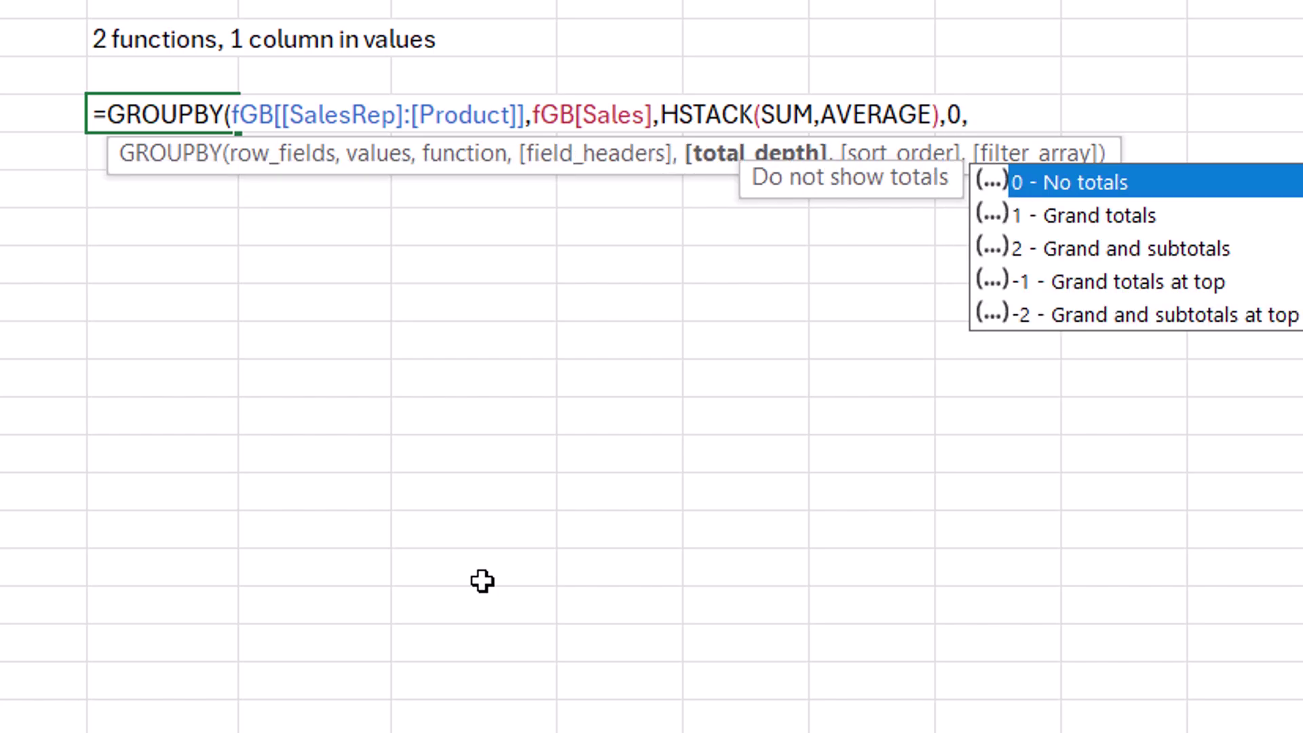
text(2))
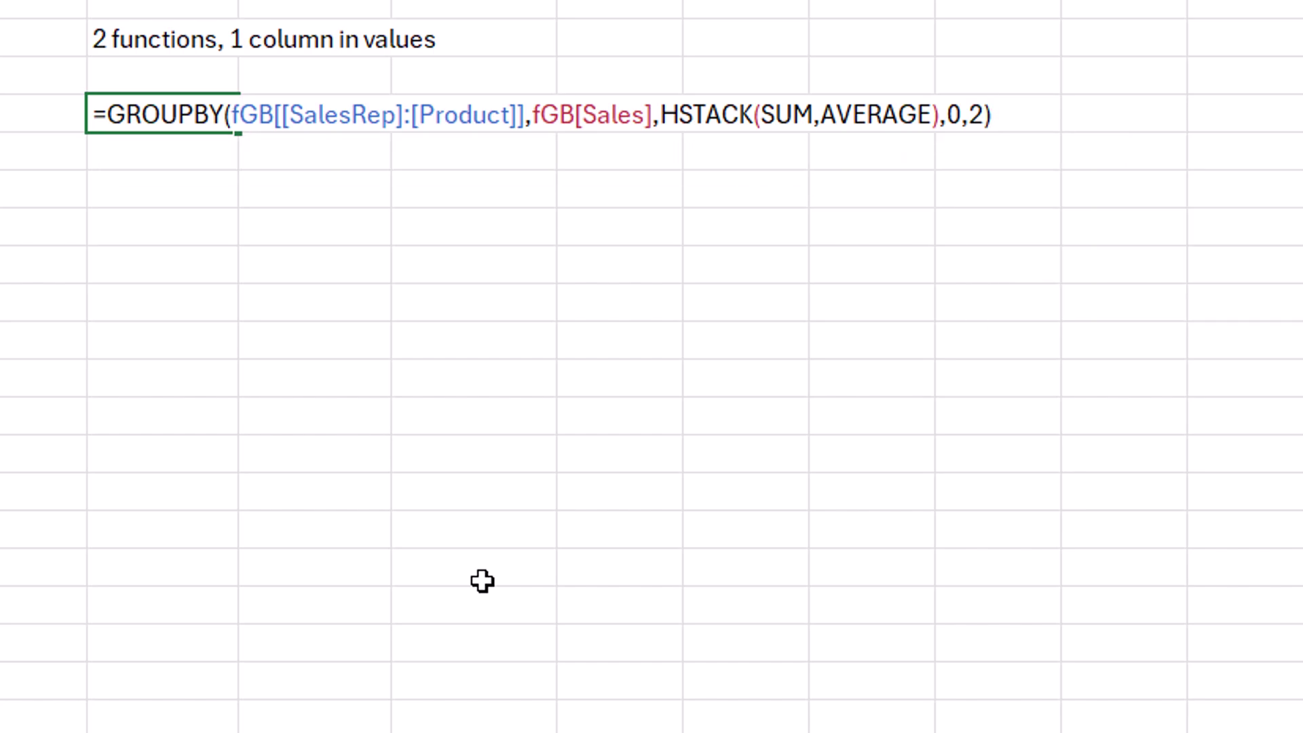
key(ctrl+Return)
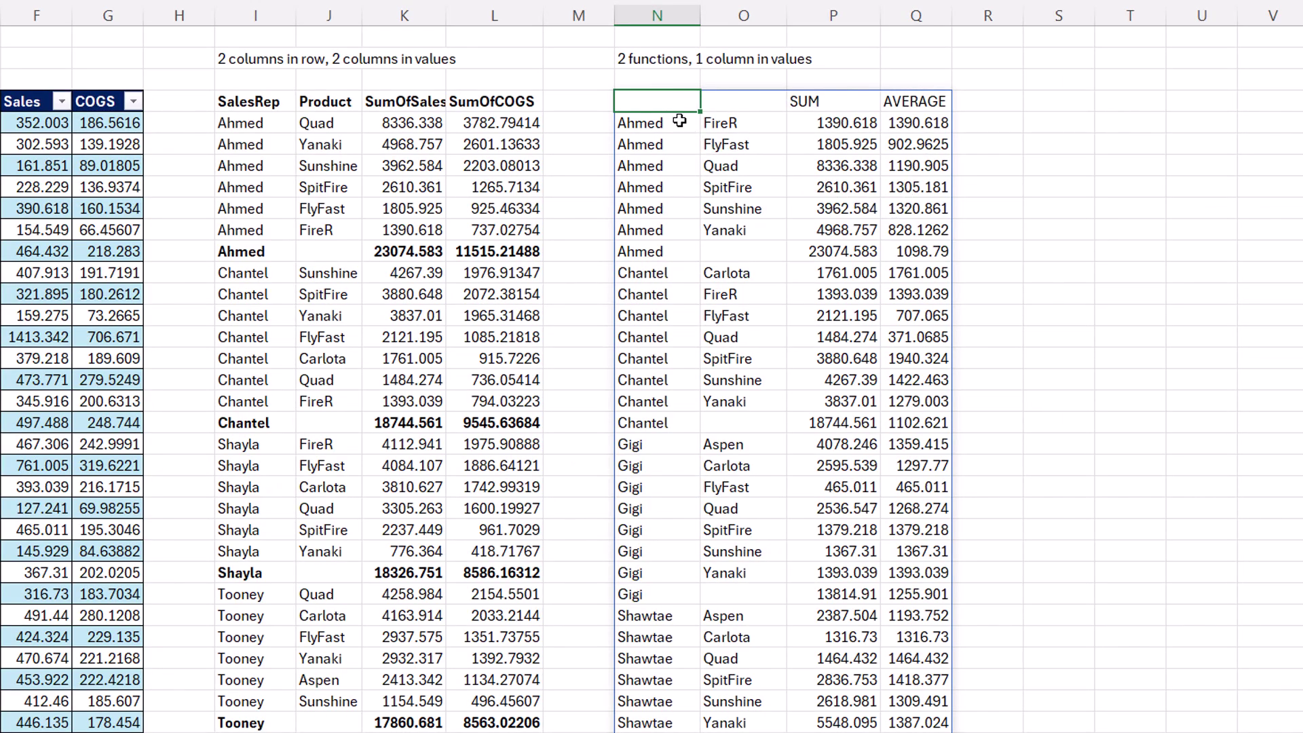
Try widening the values argument of the N4 GROUPBY from Sales to the Sales and COGS columns
key(F2)
double_click(906, 108)
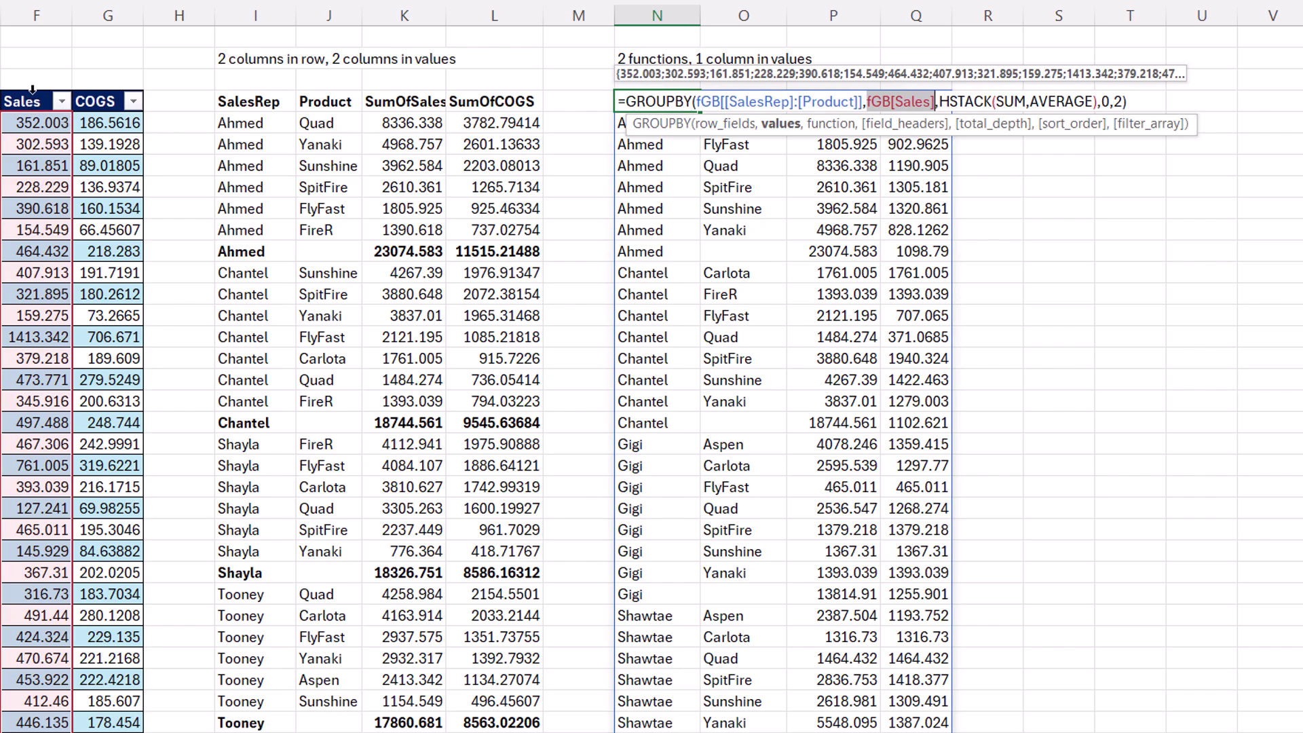
drag(32, 91, 107, 90)
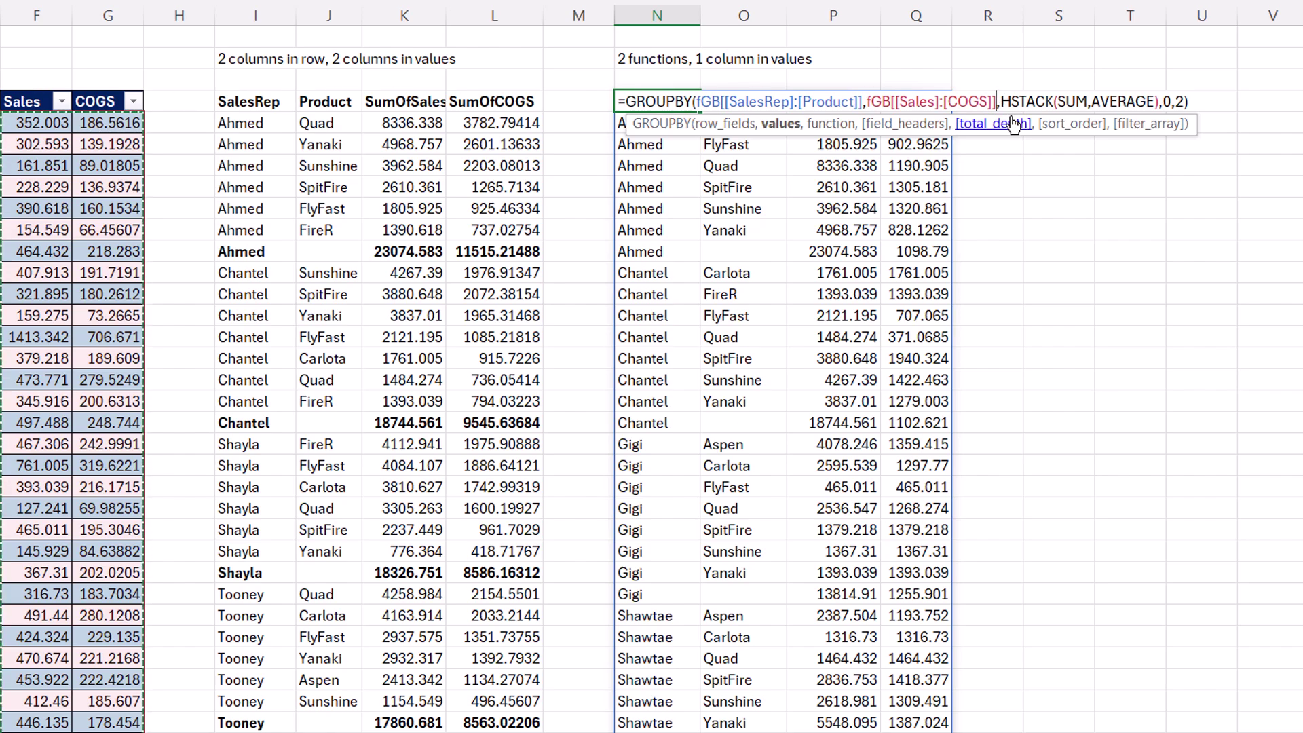
key(ctrl+Return)
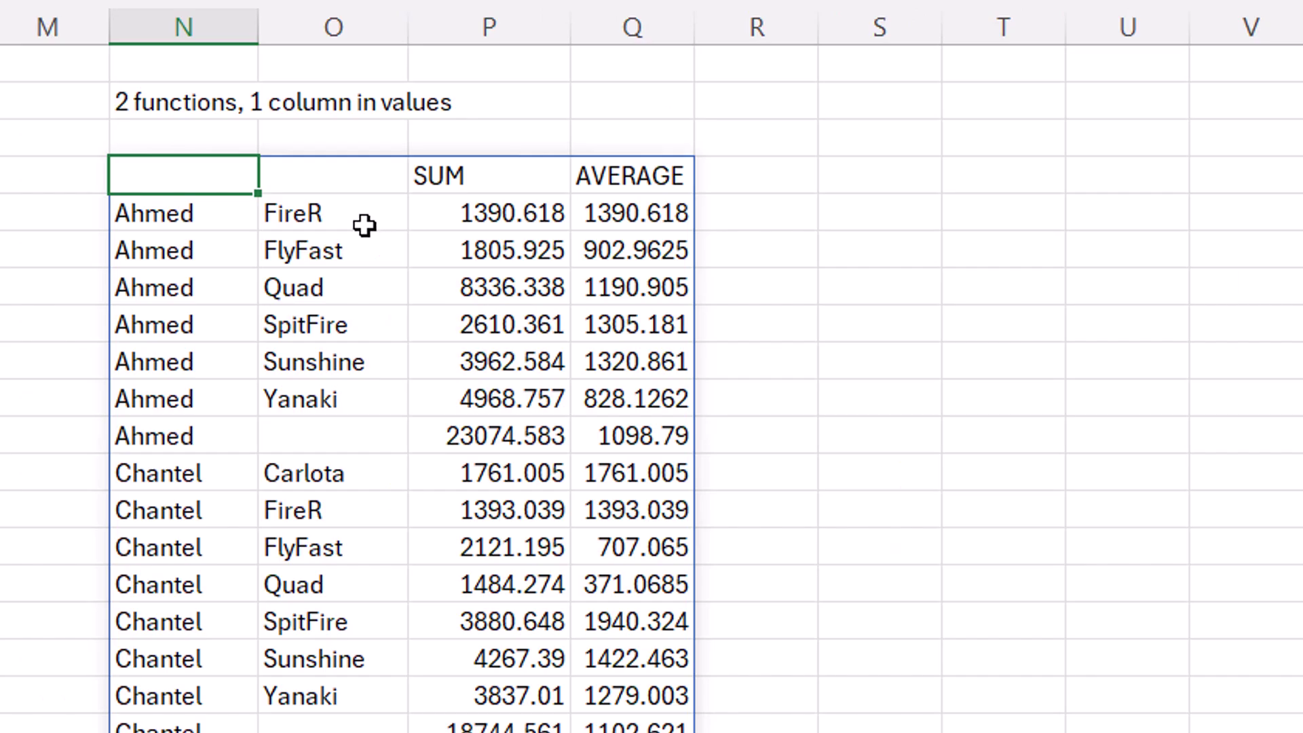
Wrap the N4 GROUPBY in DROP to remove 1 row and VSTACK it under {"SalesRep","Product","SumOfSales","AveOfSales"}
key(F2)
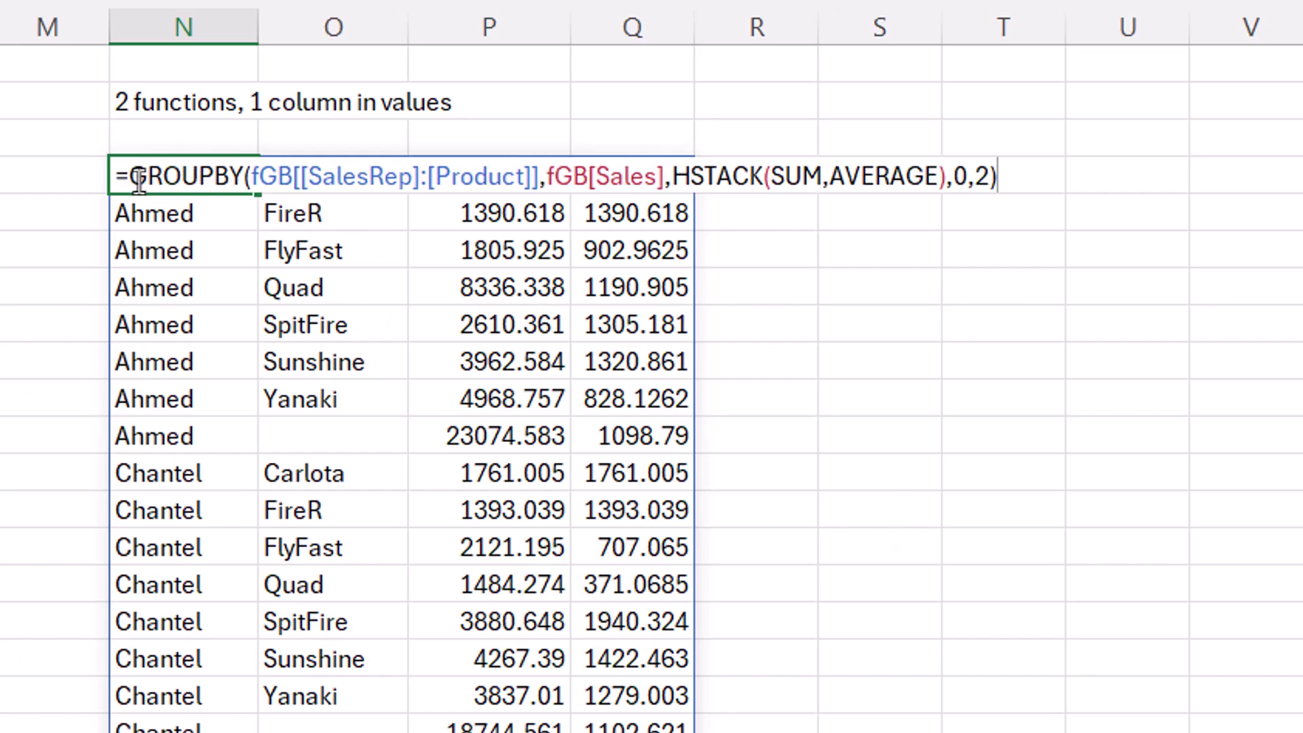
click(632, 101)
text(DRO)
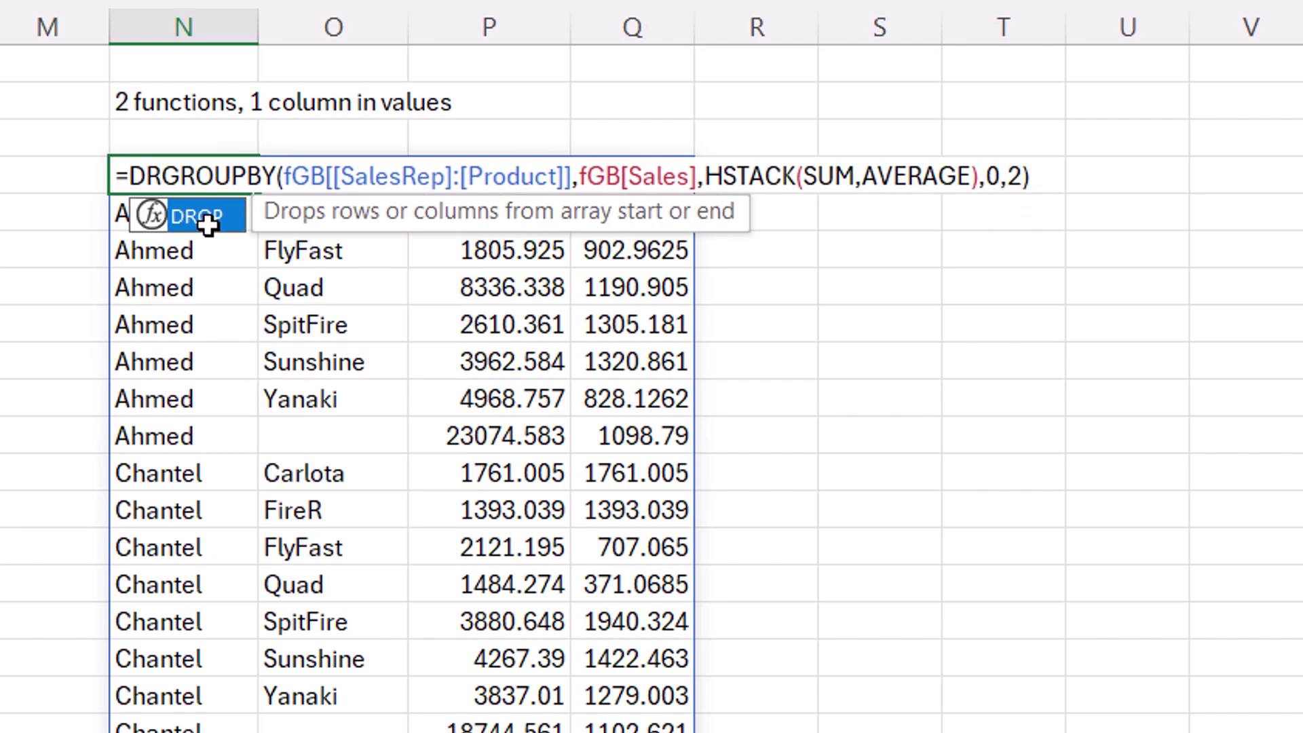
double_click(207, 217)
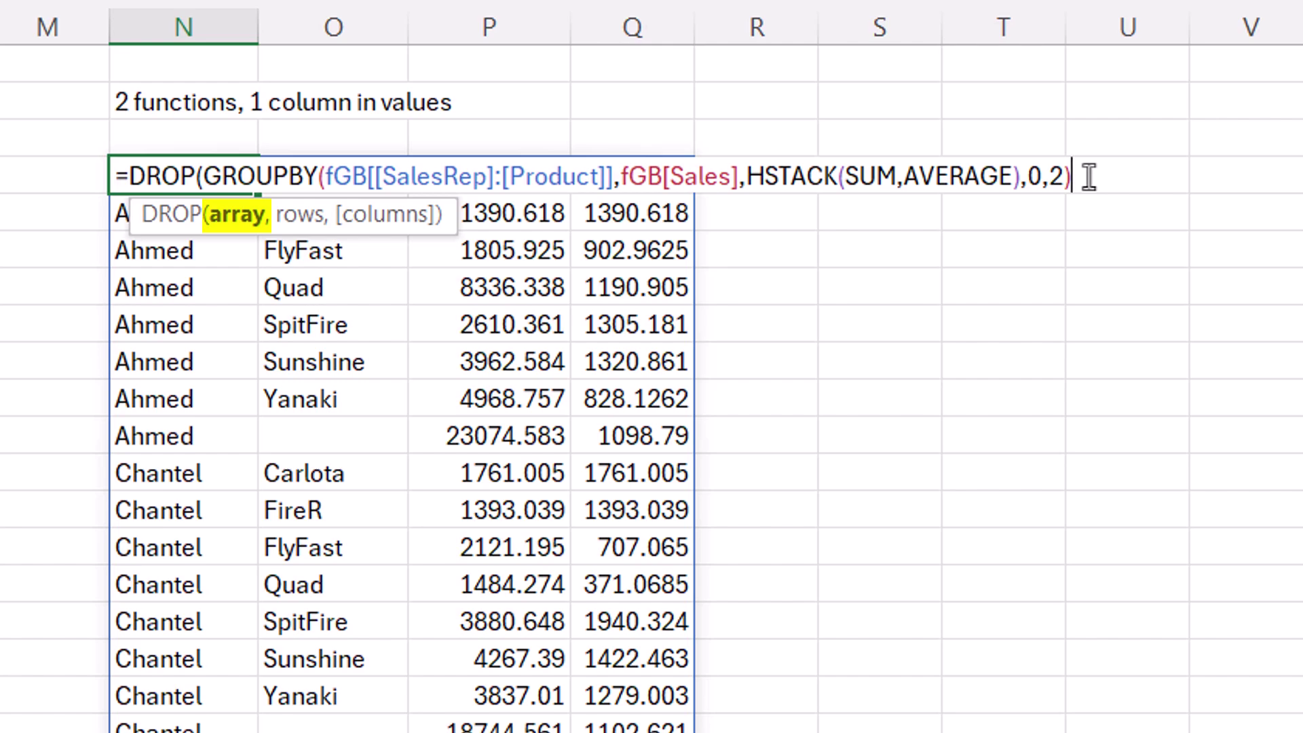
text(,)
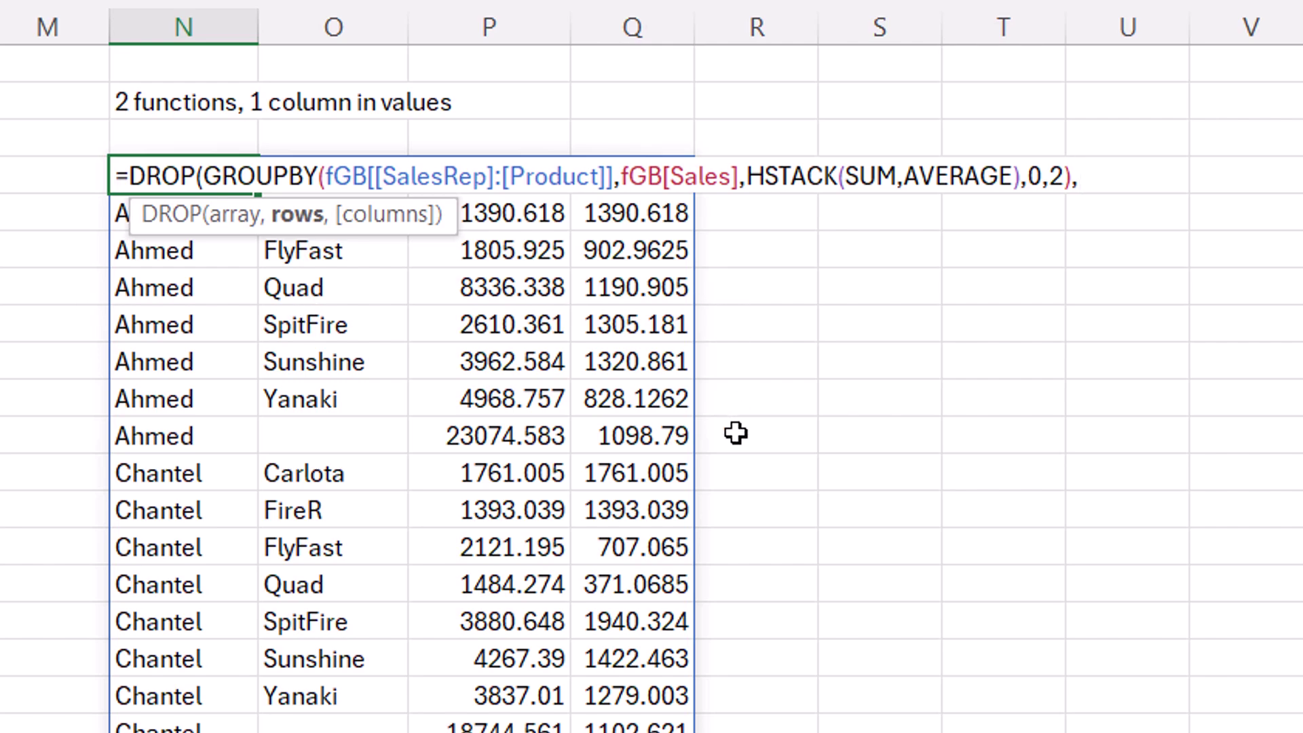
text(1)
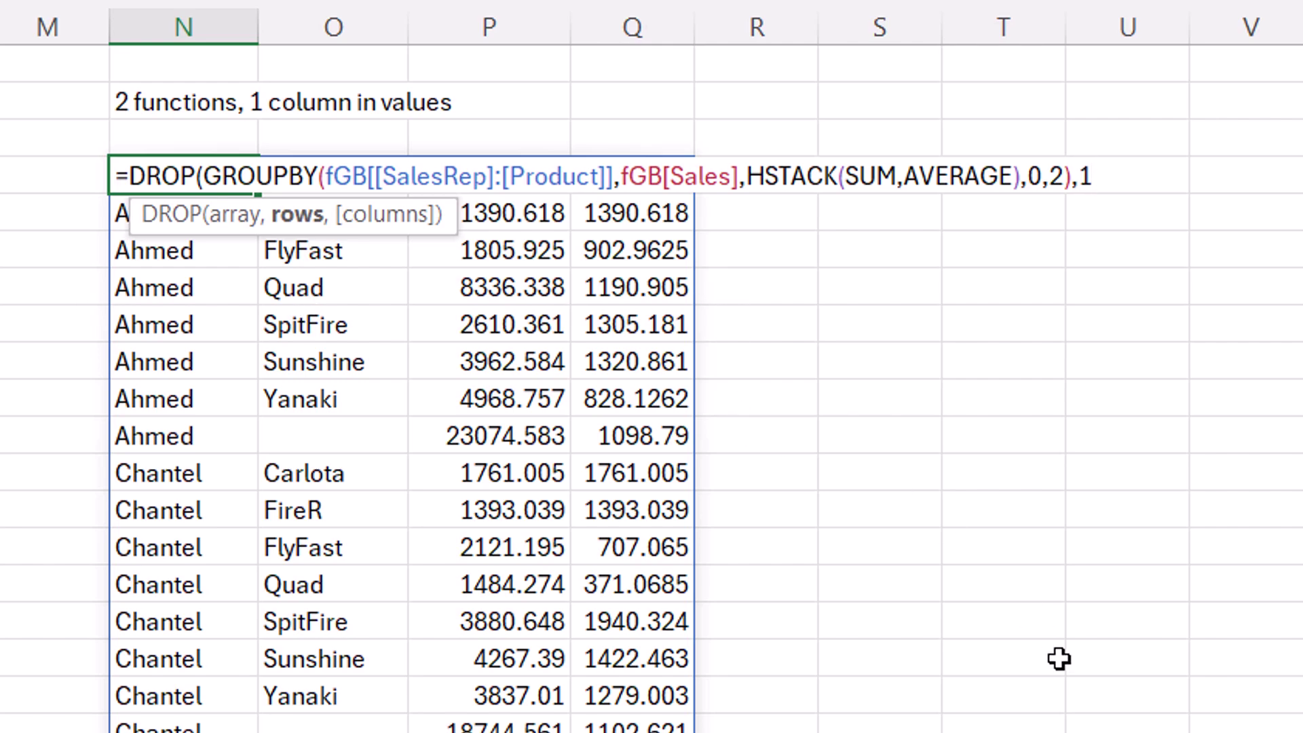
text())
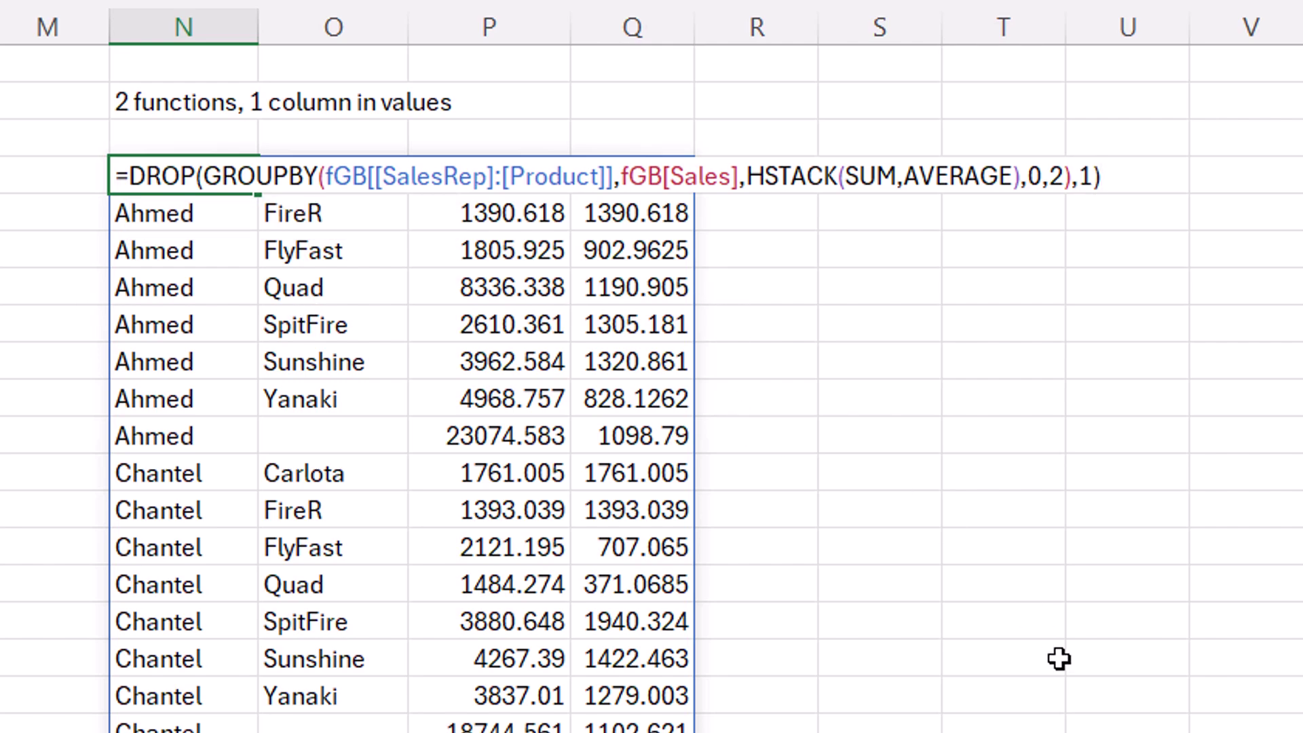
key(ctrl+Return)
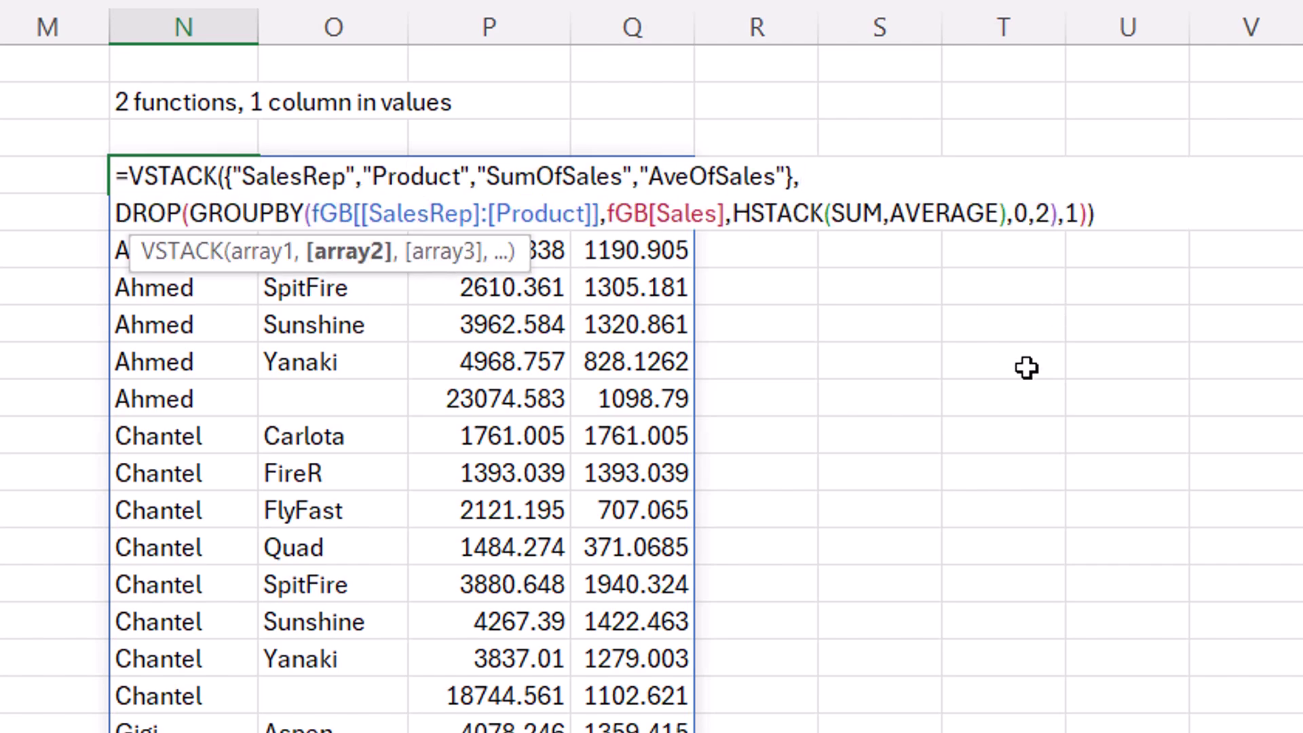
key(ctrl+Return)
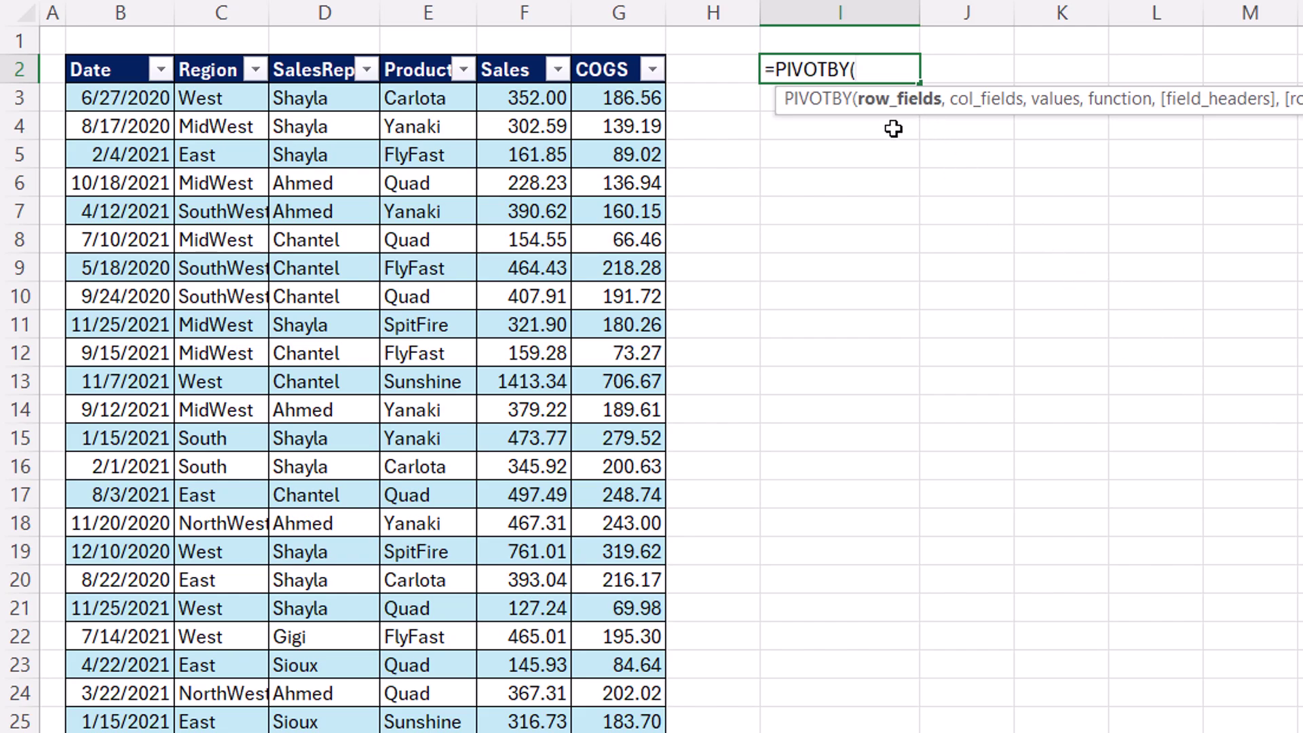
Give the PIVOTBY formula in I2 Region C2:C33 as row fields, Product E2:E33 as column fields and Sales F2:F33 as values
drag(211, 70, 186, 732)
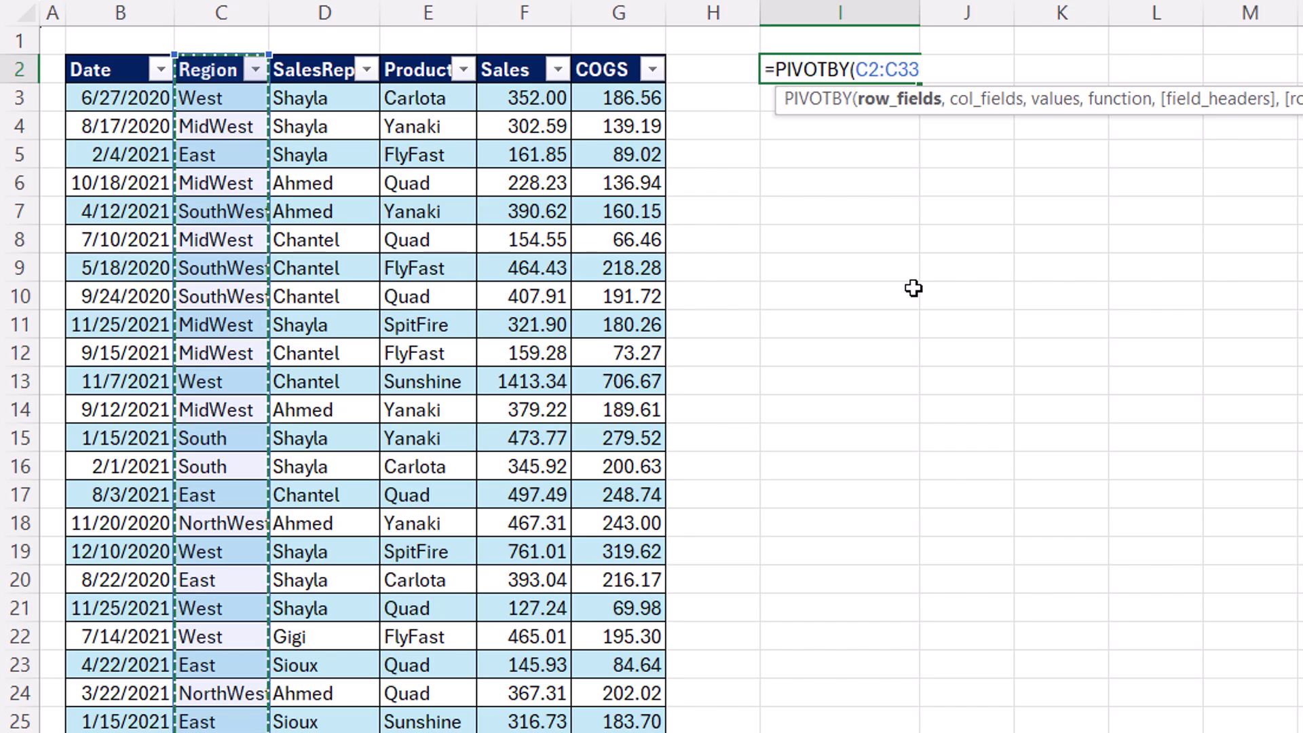
text(,)
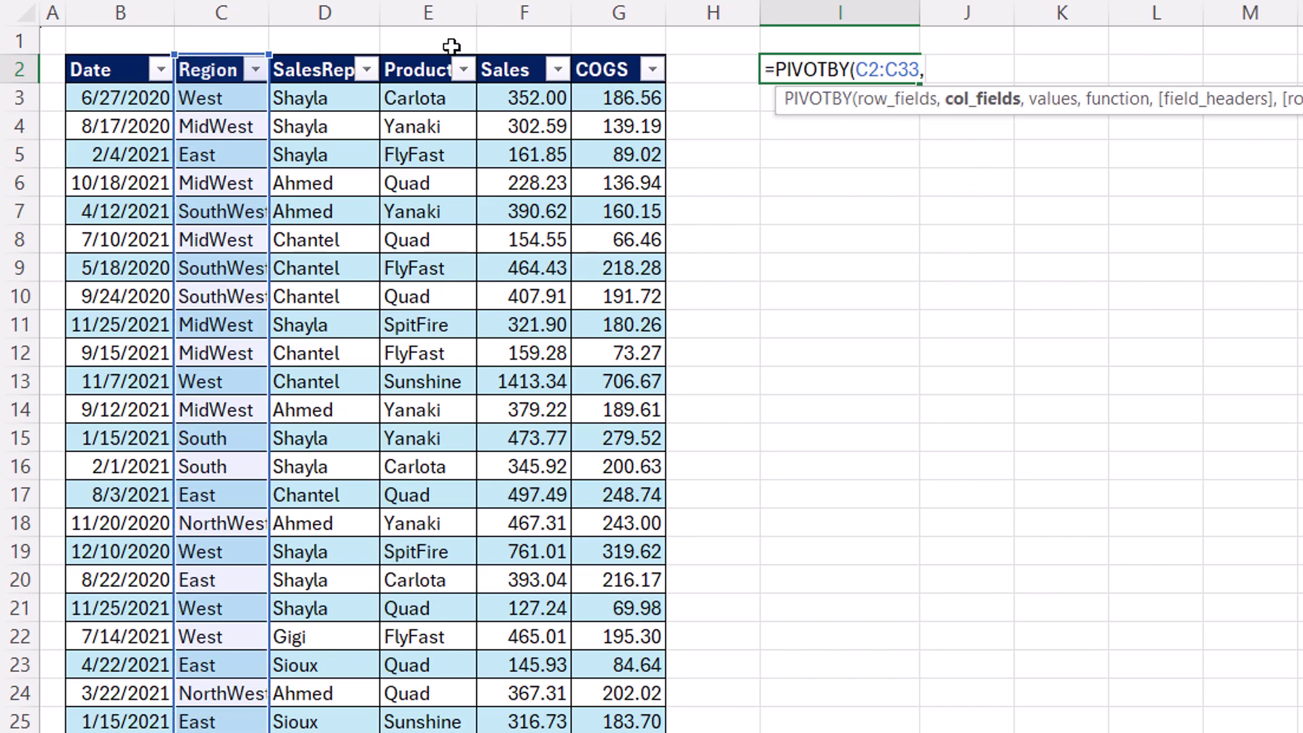
drag(422, 69, 422, 732)
text(,)
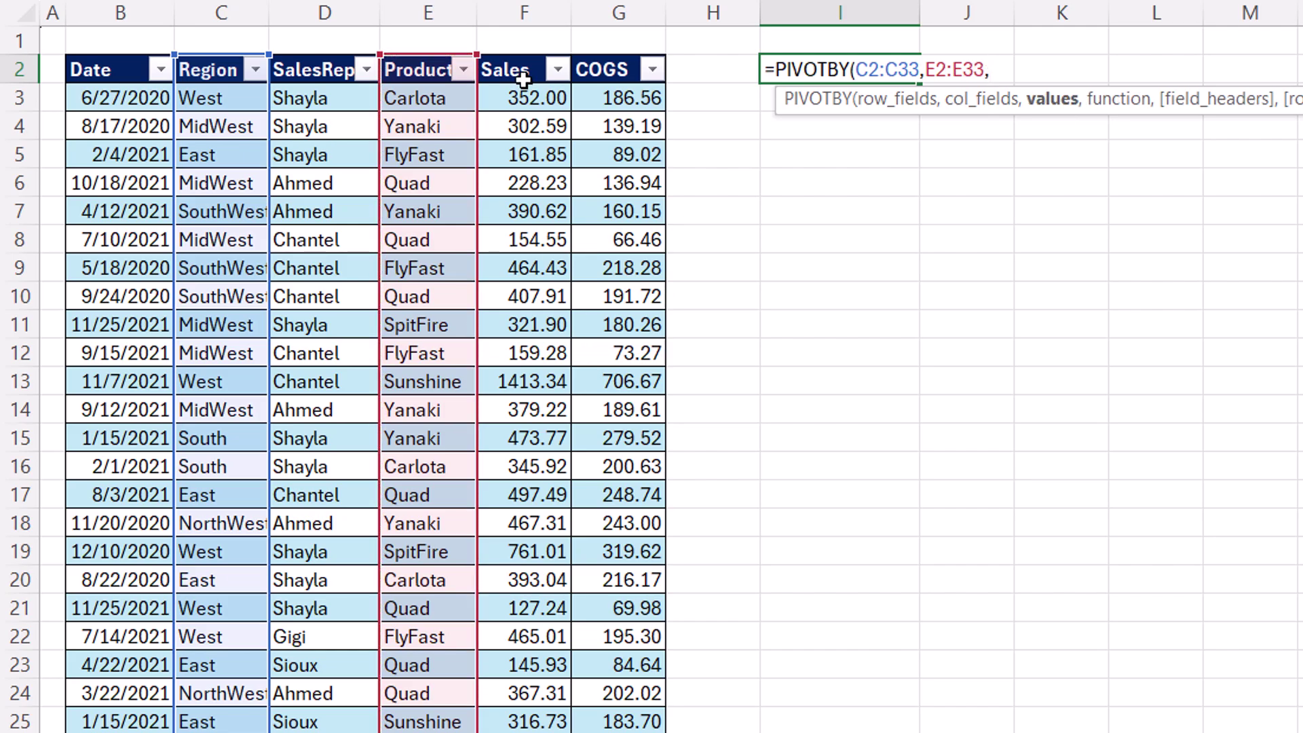
drag(524, 69, 517, 732)
text(,)
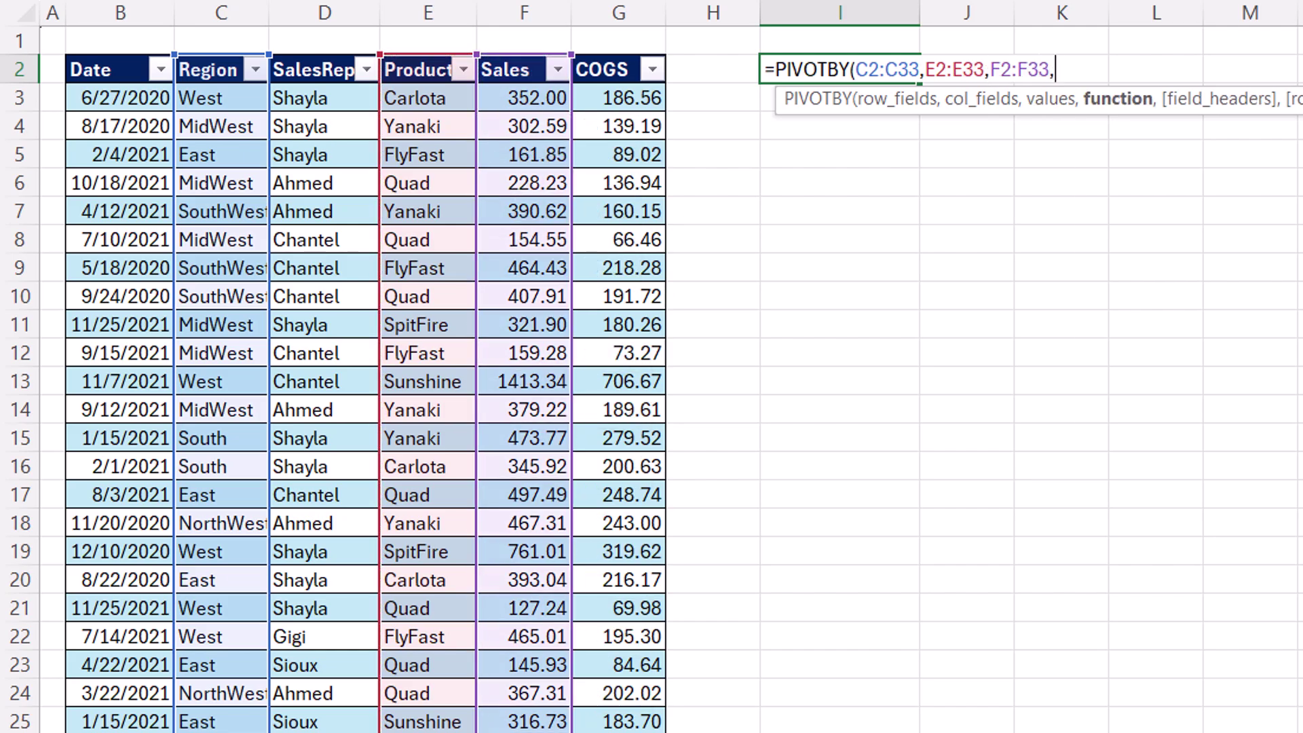
Complete the PIVOTBY formula with SUM as the function and field headers 3 (Yes and show)
text(SUM)
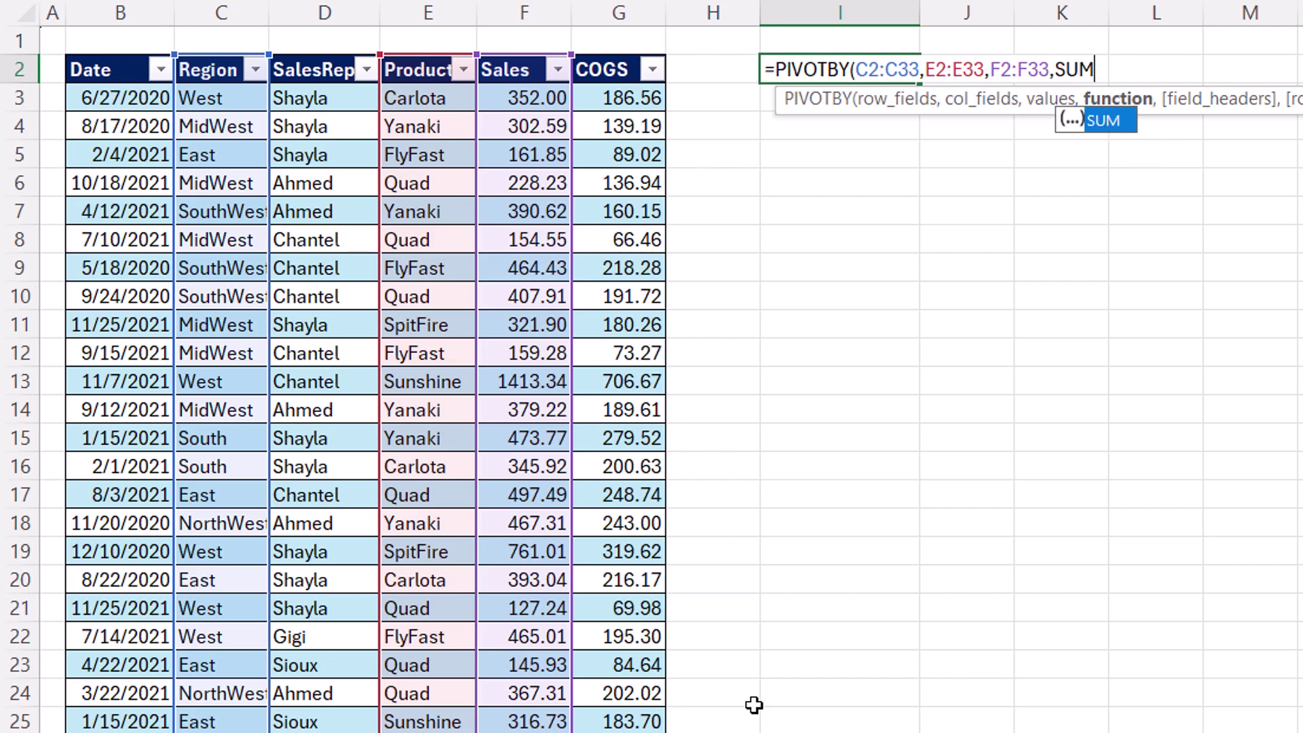
text(,)
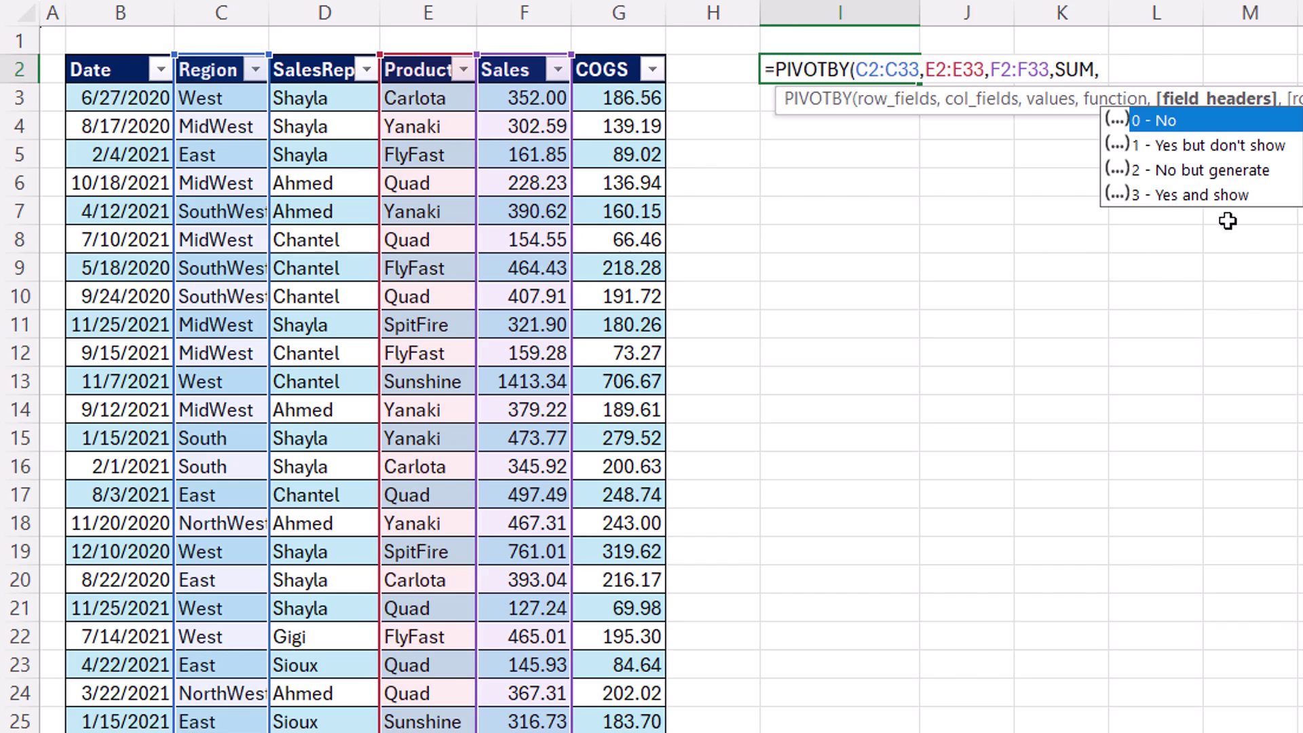
text(3))
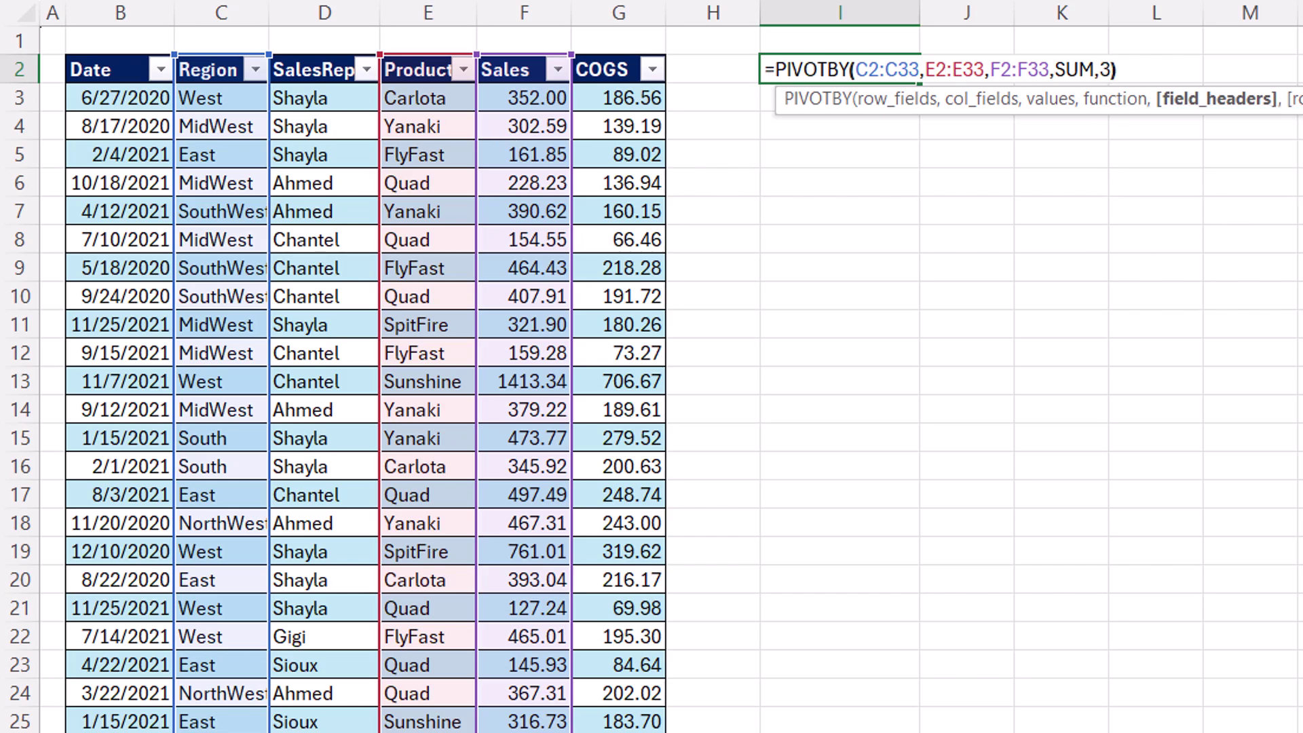
key(Return)
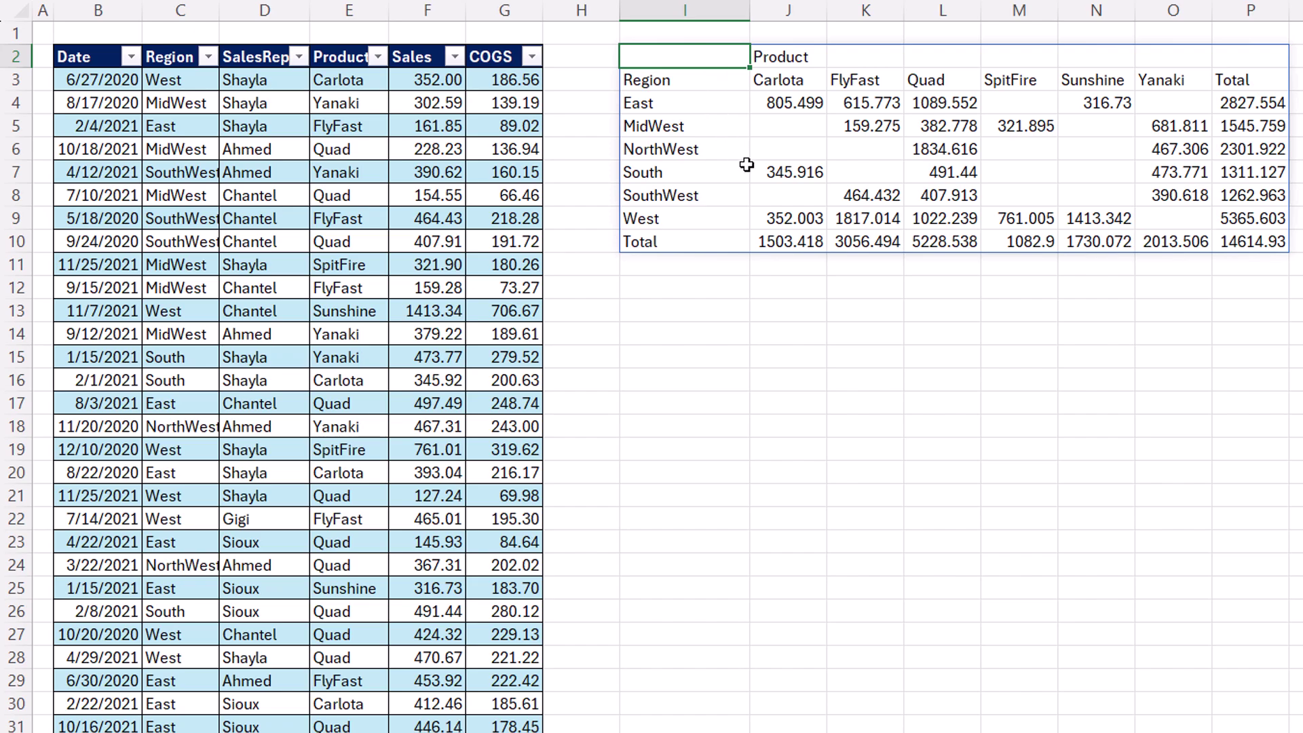
Wrap the I2 PIVOTBY formula in LET, starting a second line and defining the PIVOTBY result as variable ct
key(F2)
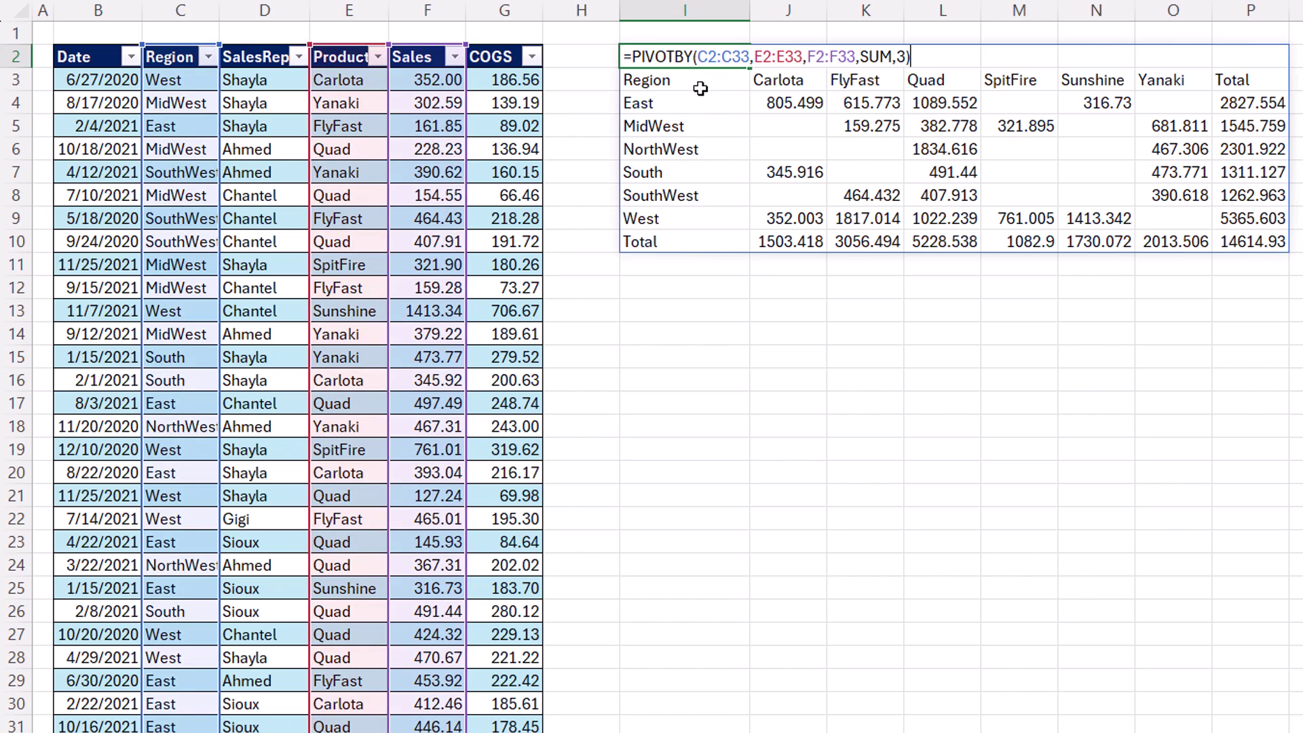
click(634, 56)
text(LET()
key(alt+Return)
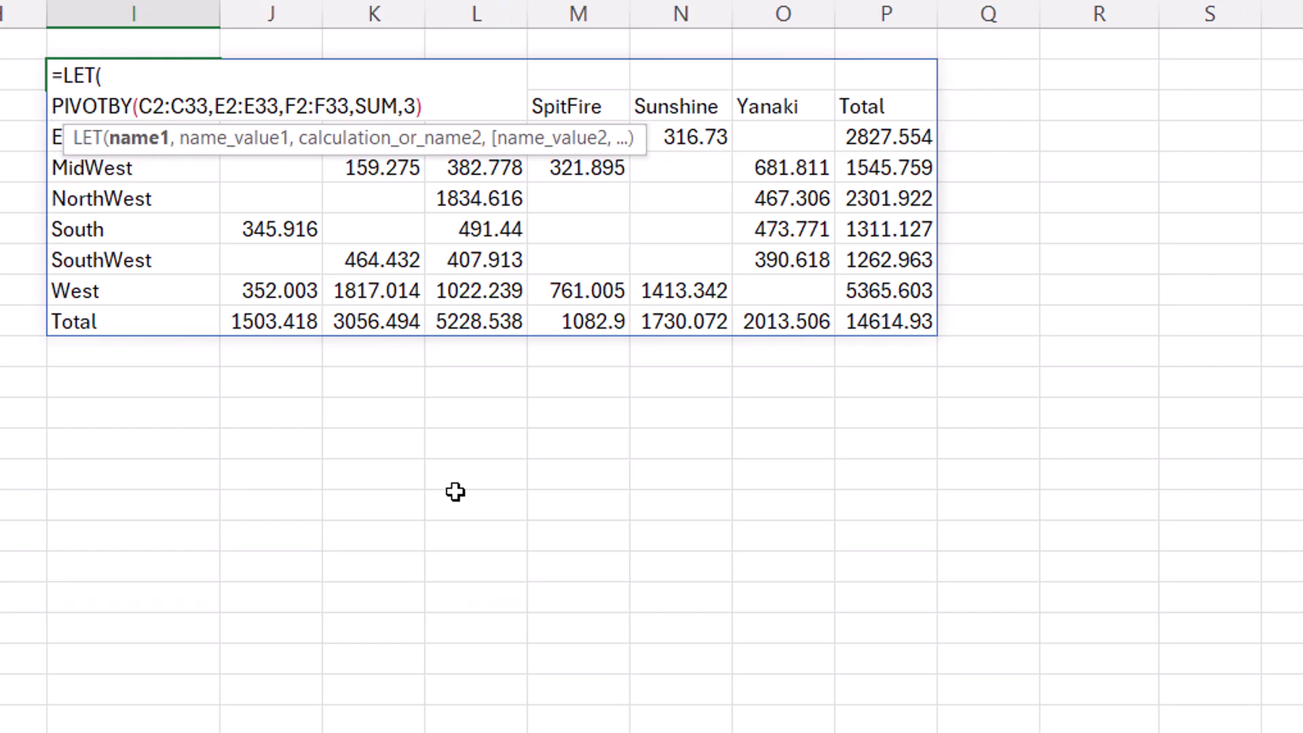
text(ct,)
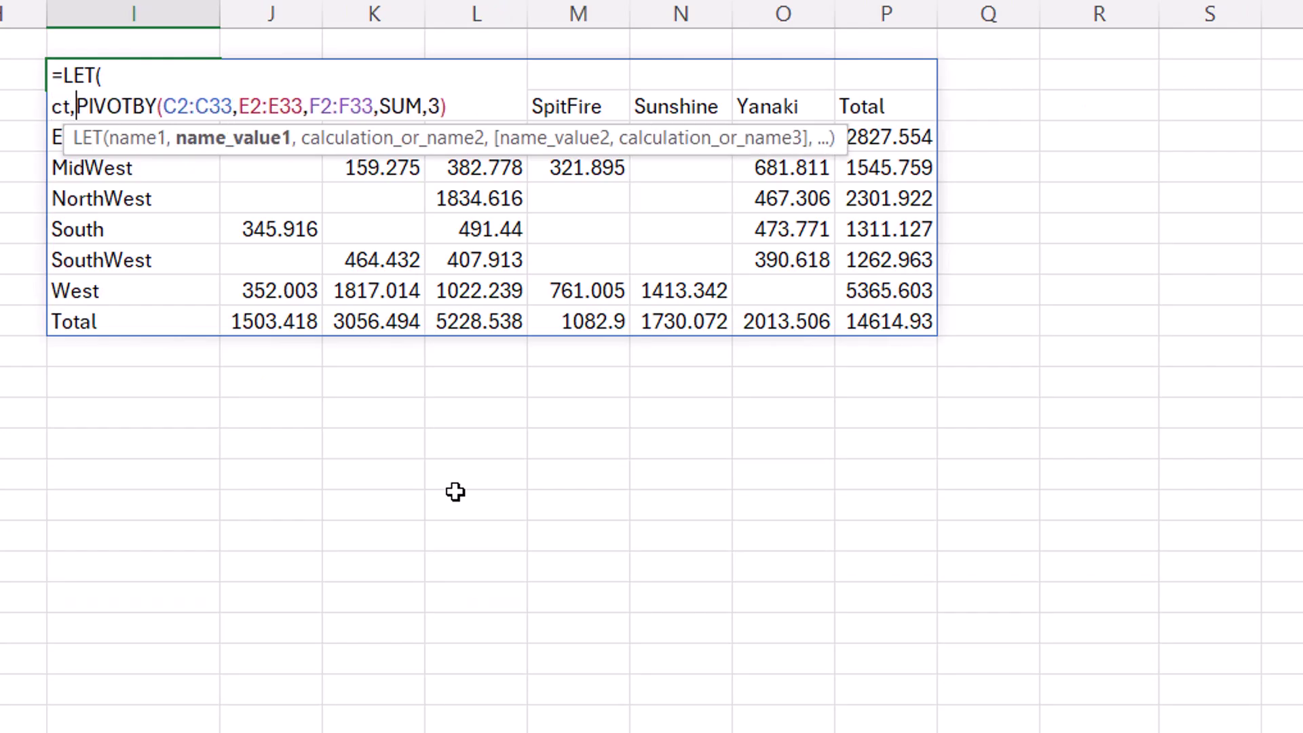
click(473, 102)
text(,)
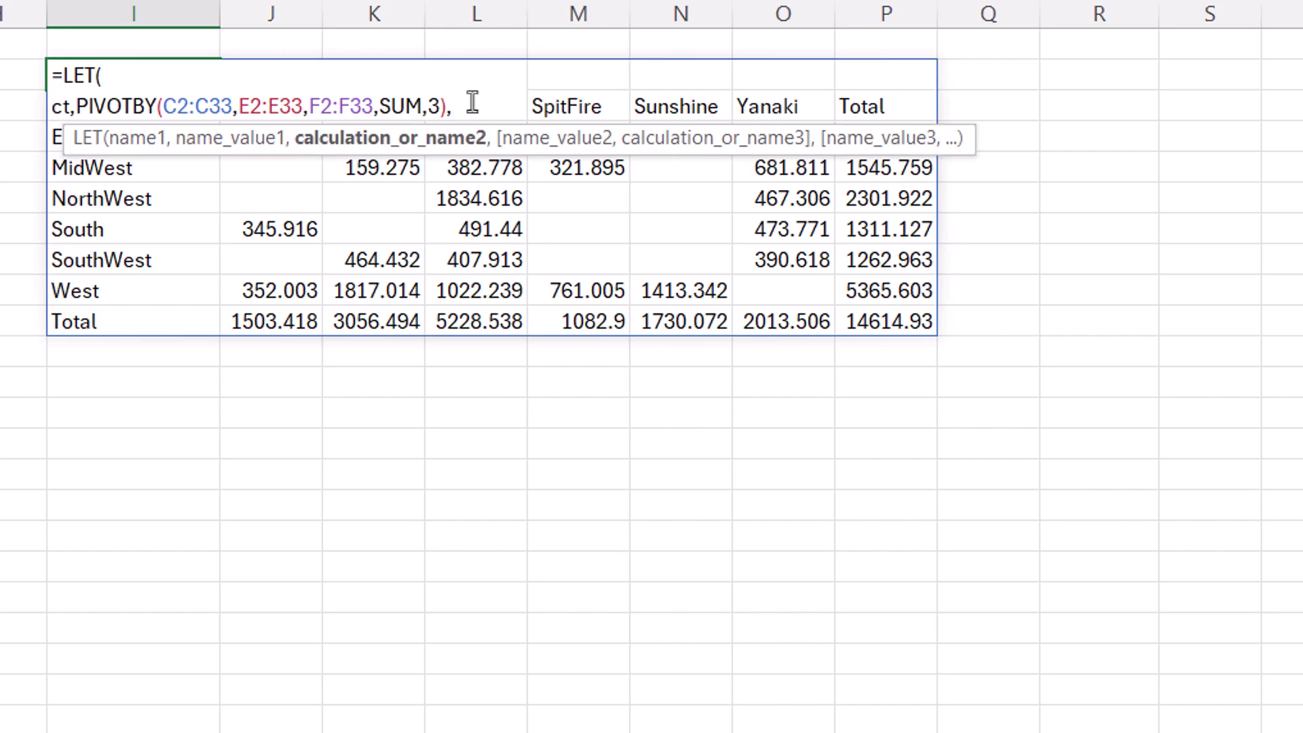
Add variable r as ROWS(ct) on a new line of the I2 LET formula and return r
key(alt+Return)
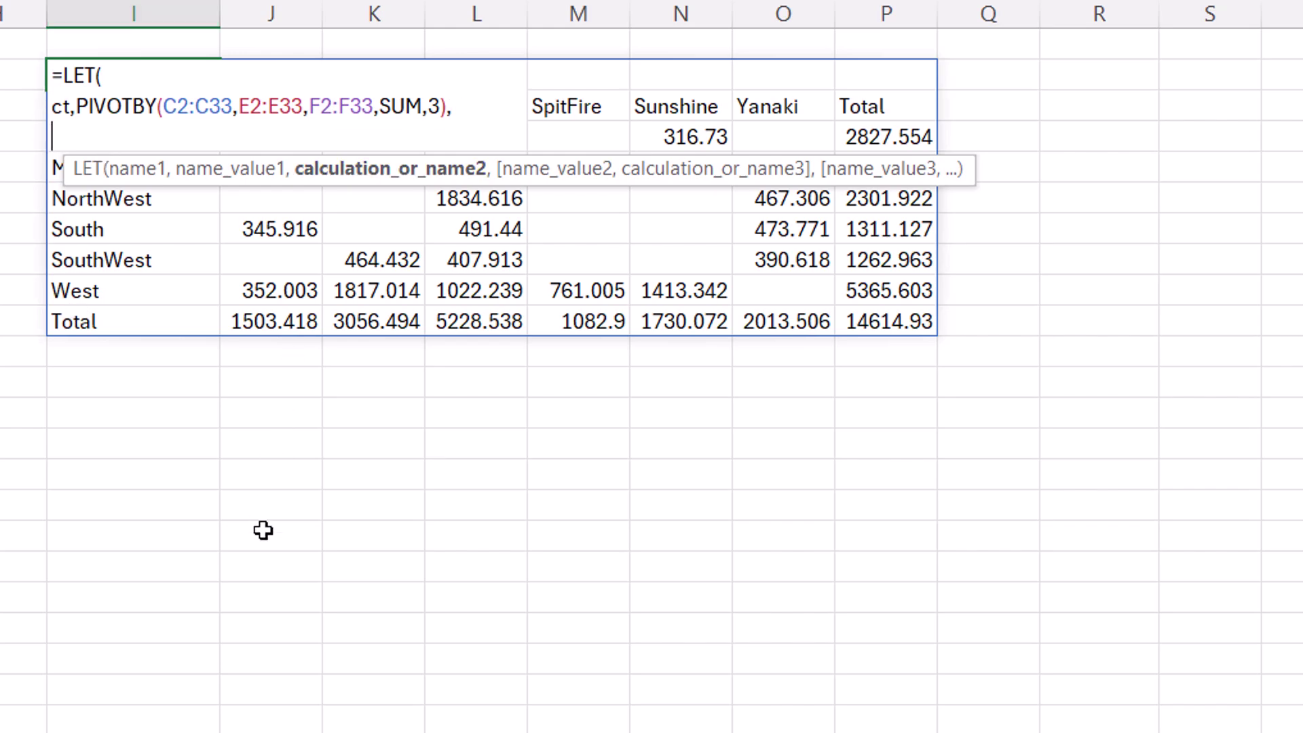
text(r,r)
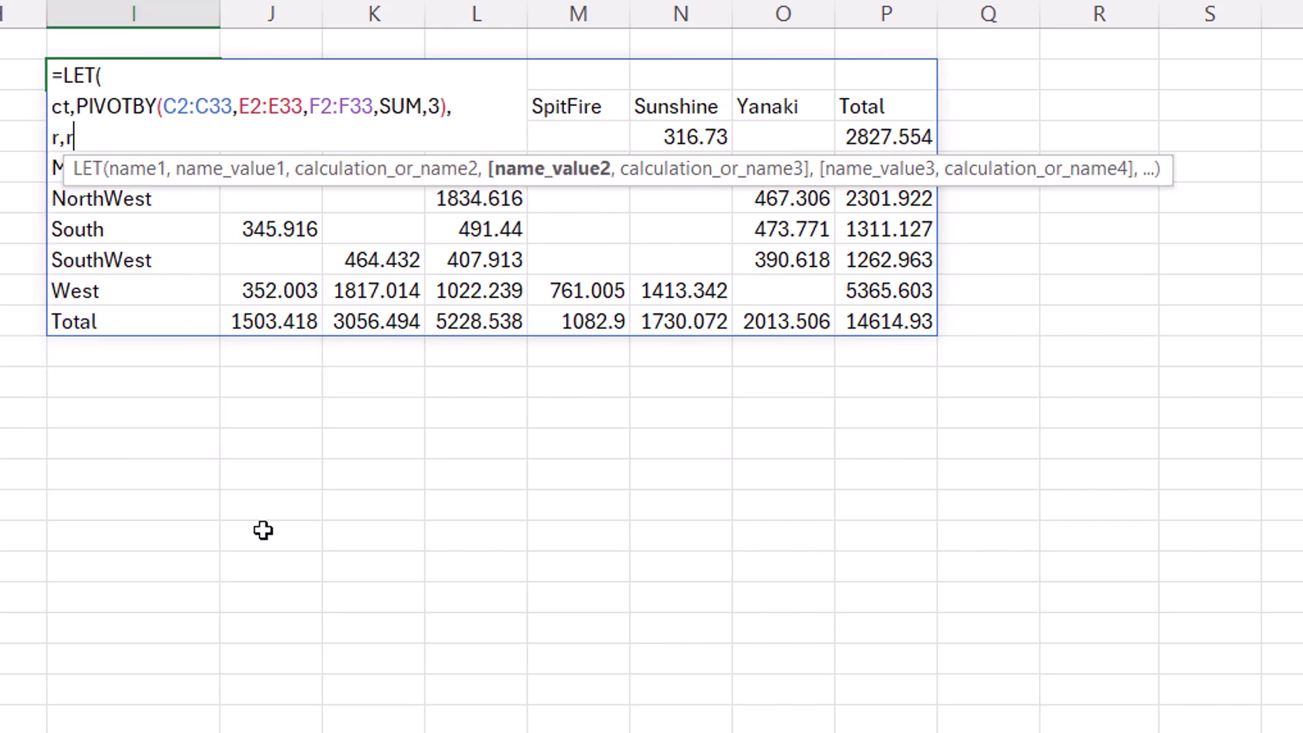
text(ows(ct)
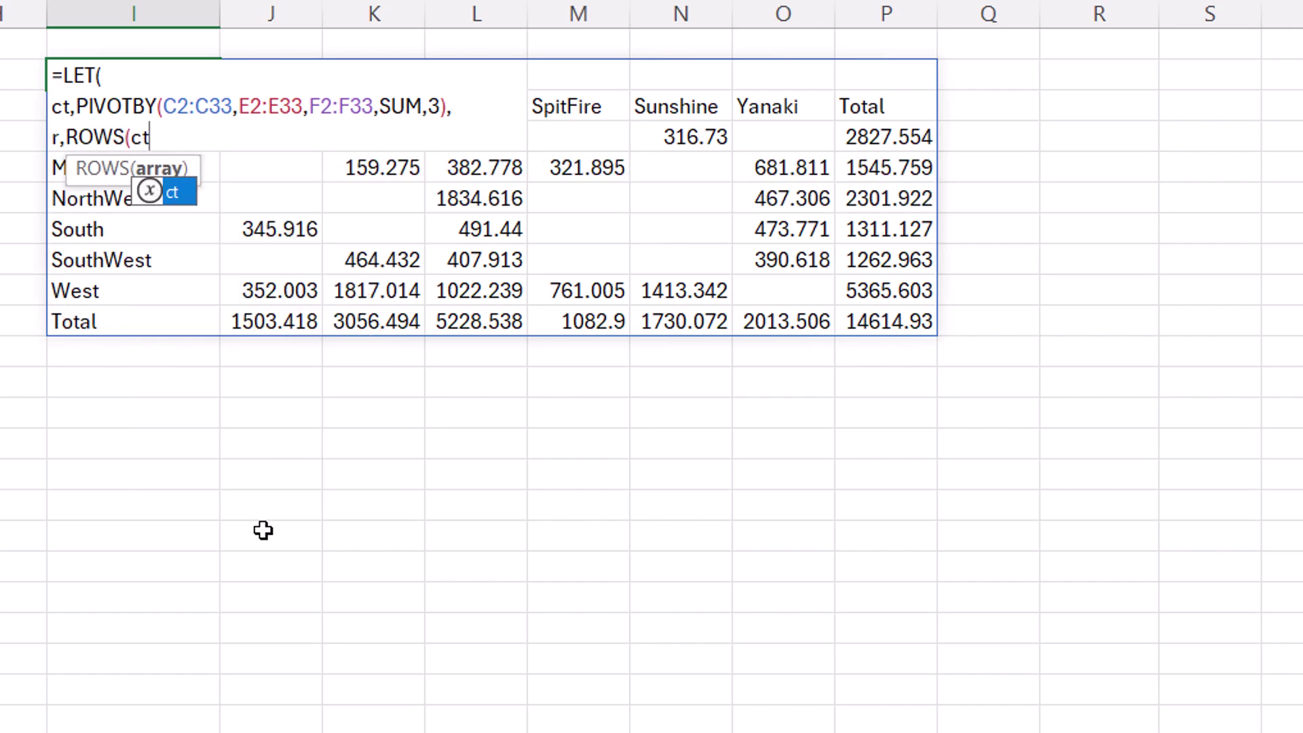
text(),)
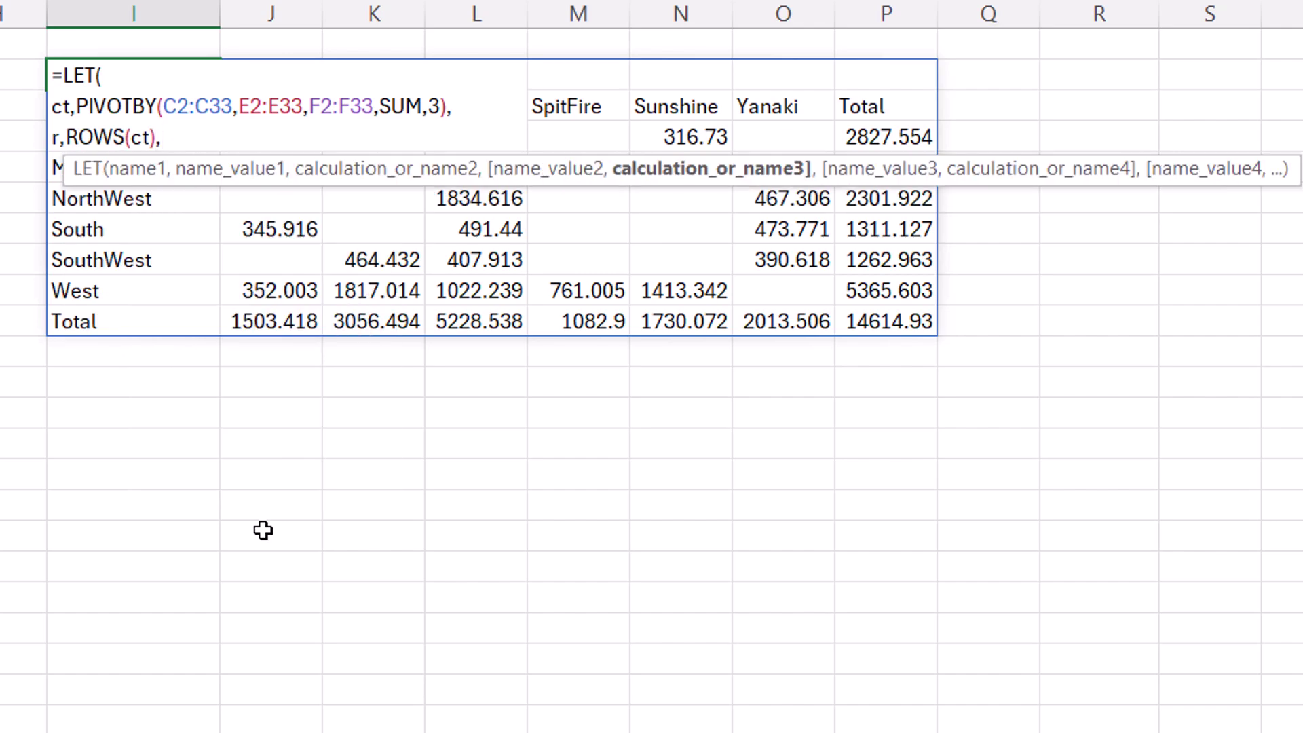
key(alt+Return)
text(r))
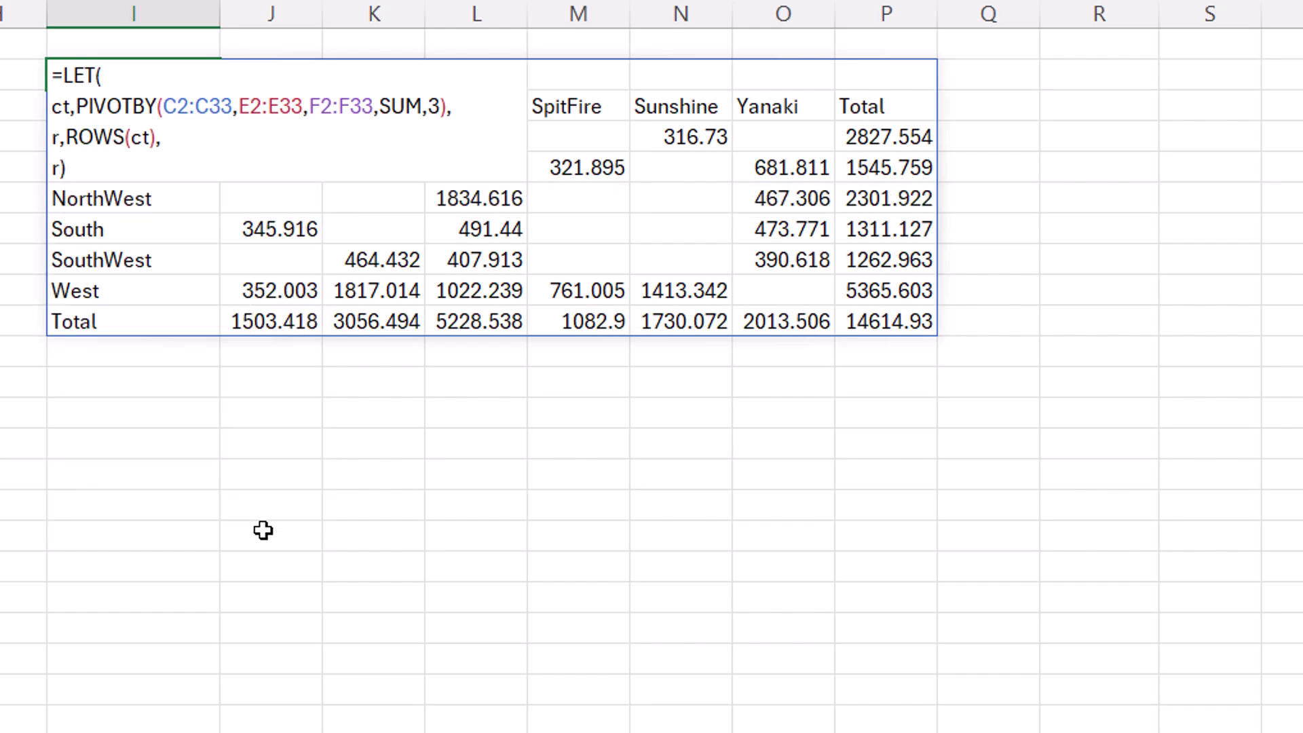
key(Return)
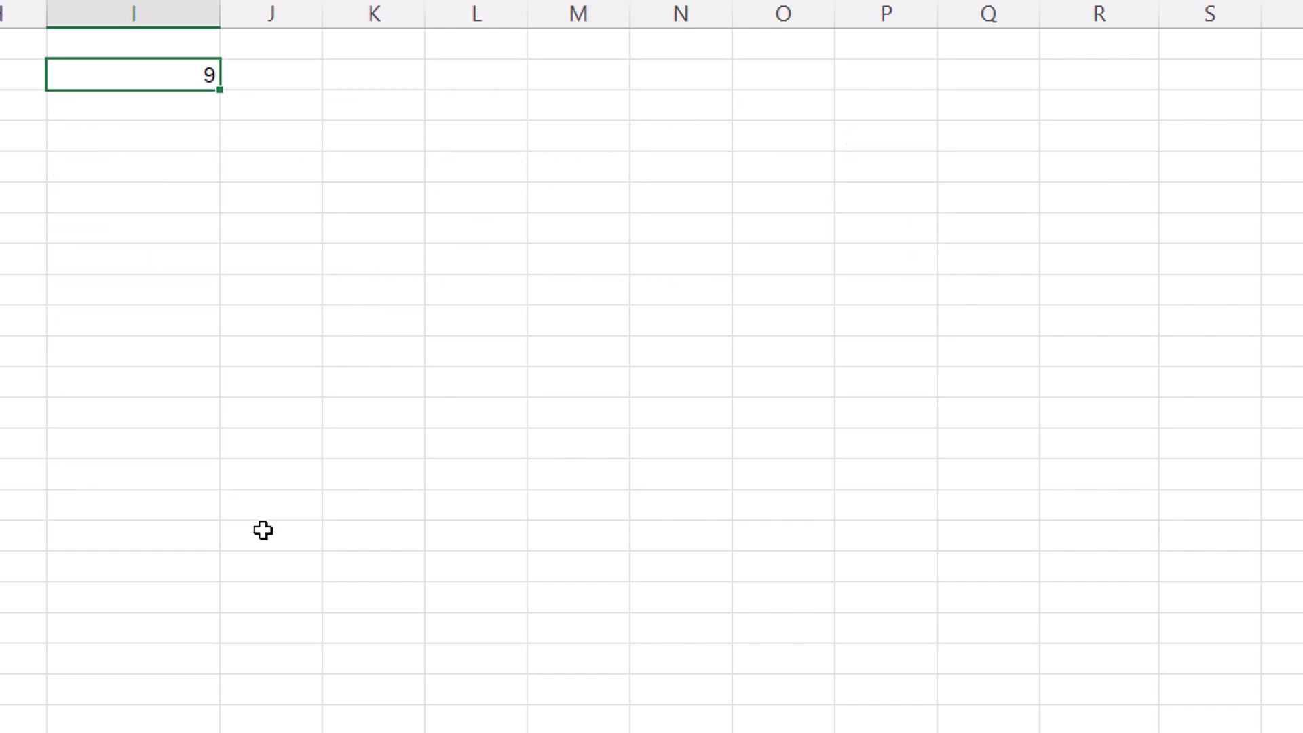
Add variable c as COLUMNS(ct) to the I2 LET formula and make c the returned result
key(F2)
key(BackSpace)
key(BackSpace)
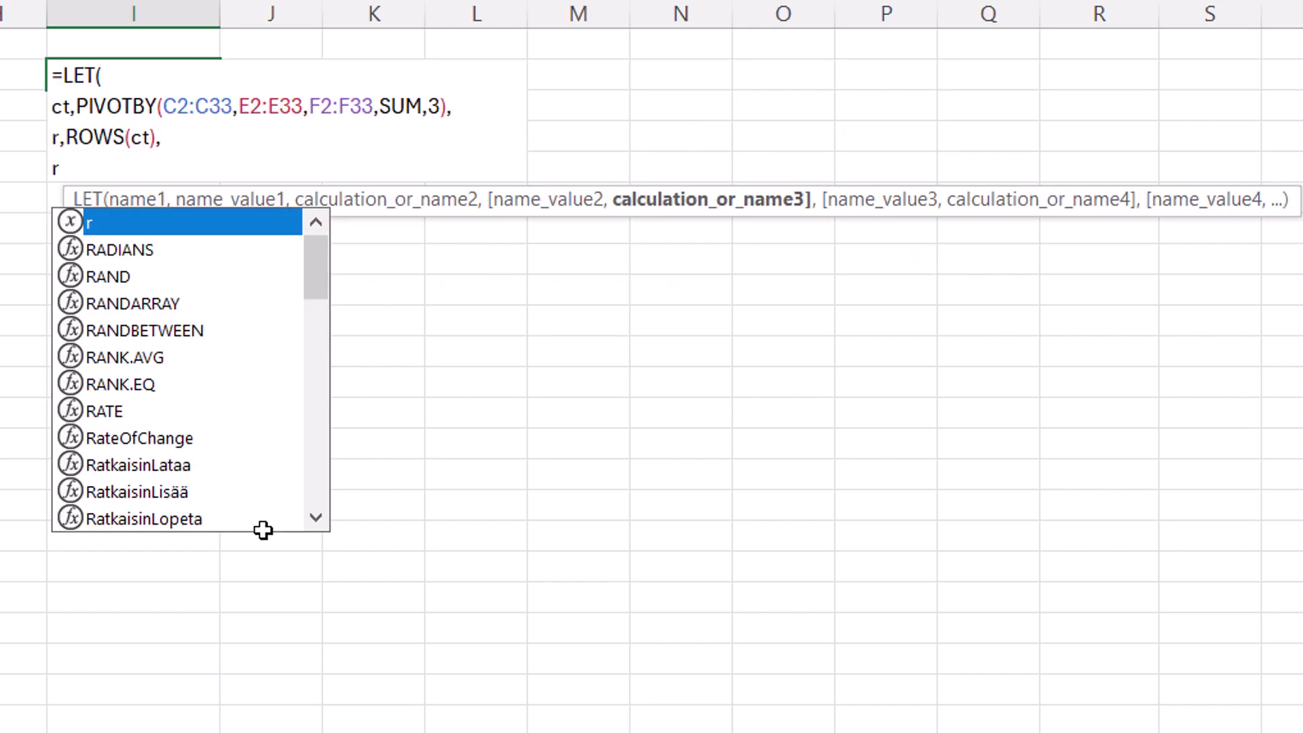
text(c,)
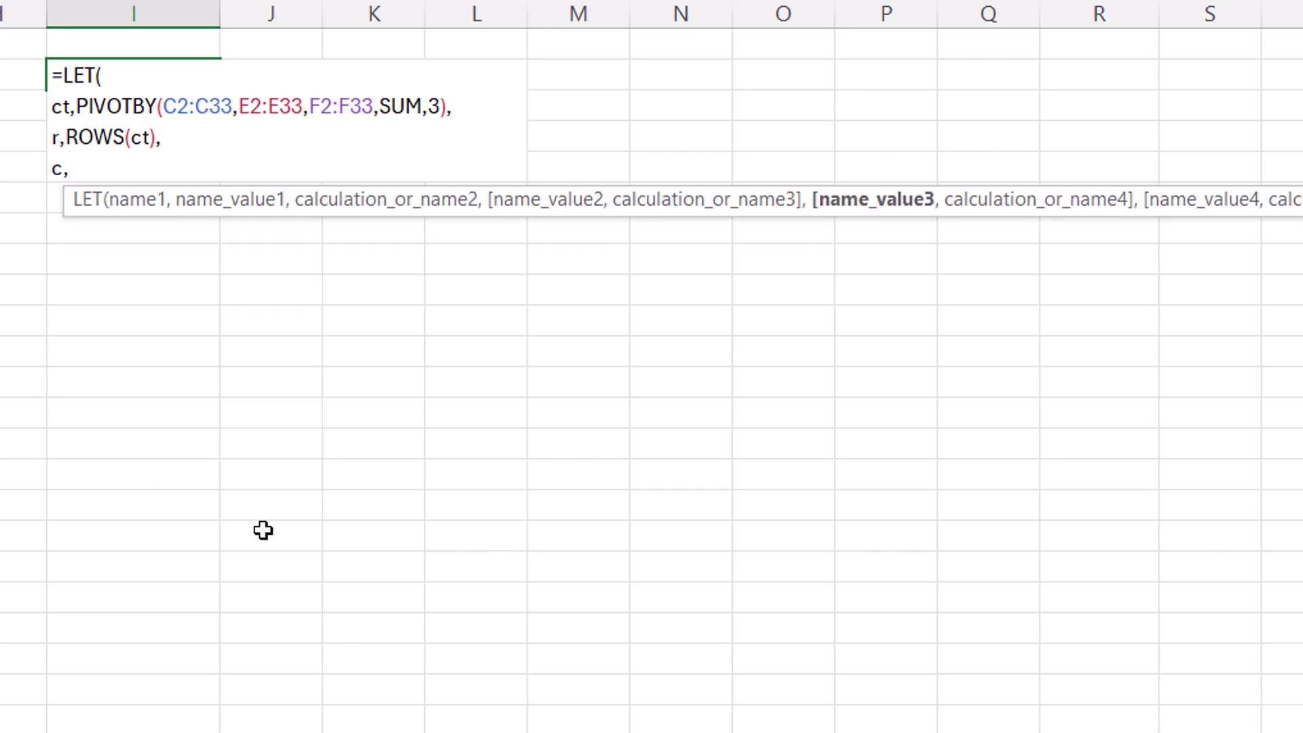
text(columns)
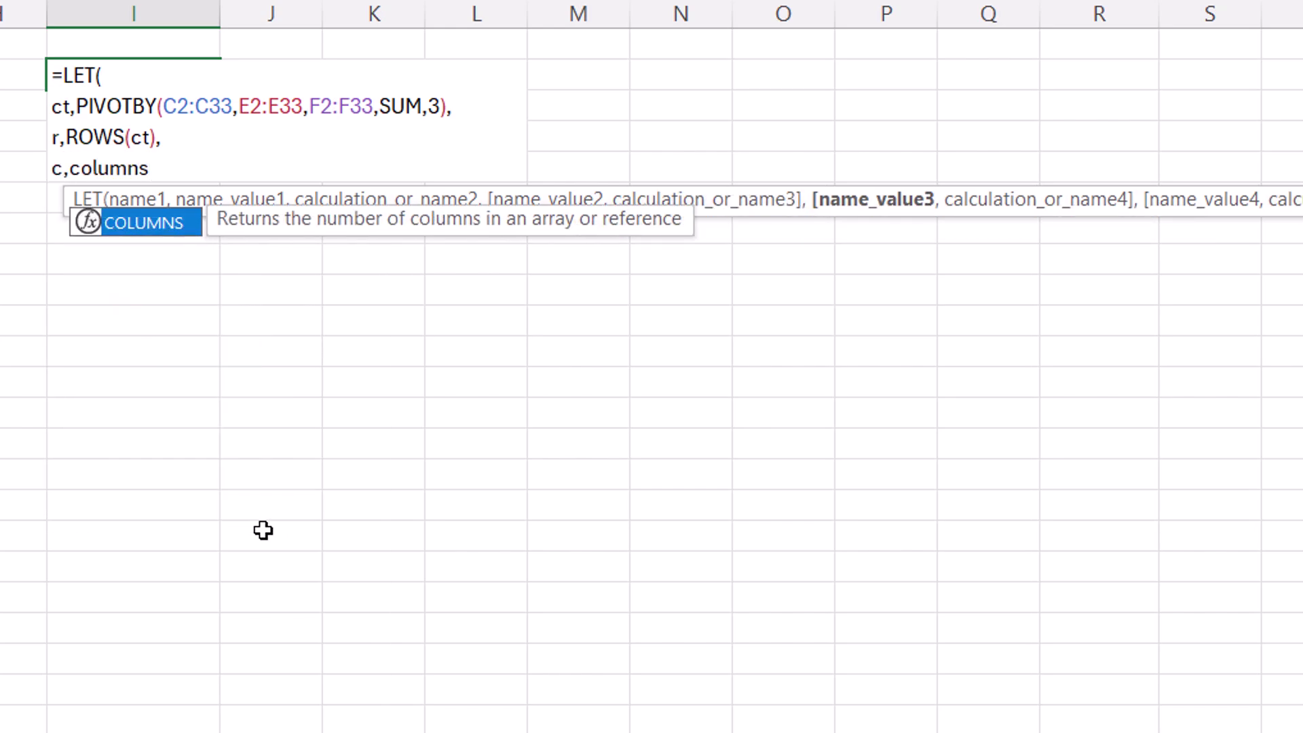
key(Tab)
text(ct),)
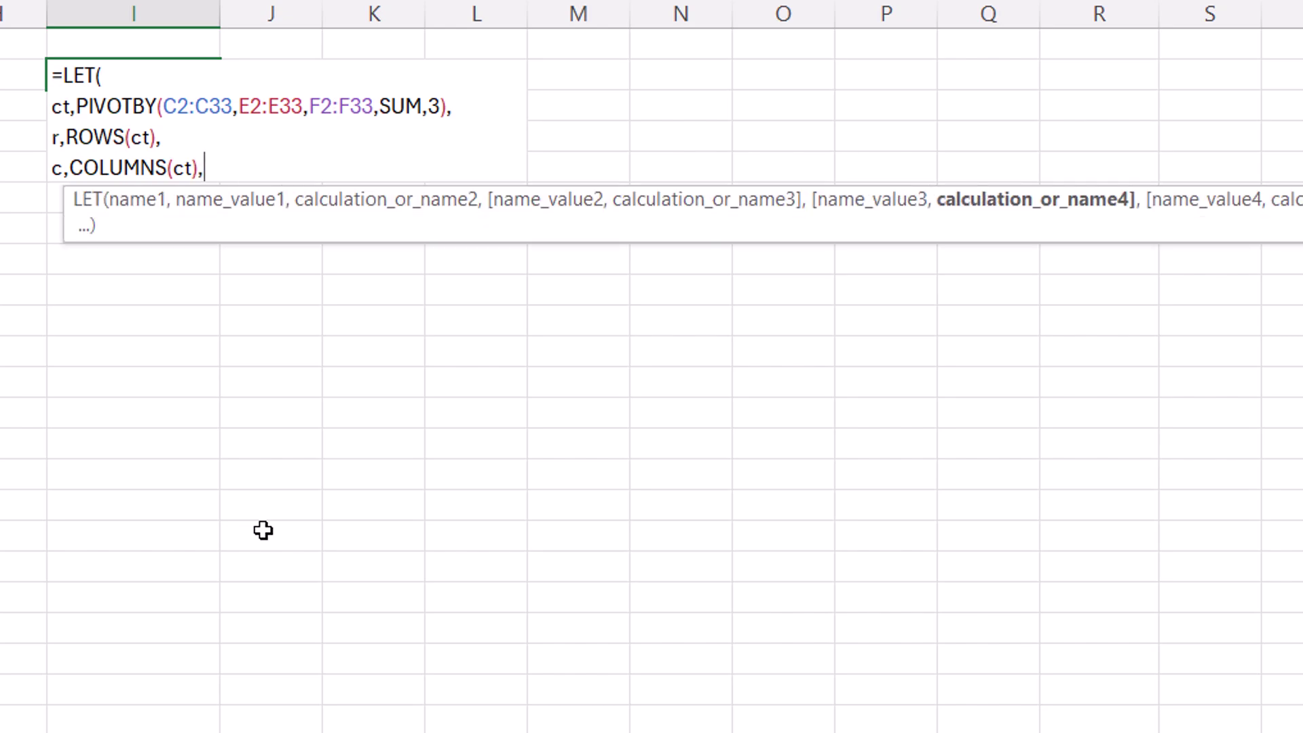
key(alt+Return)
text(c))
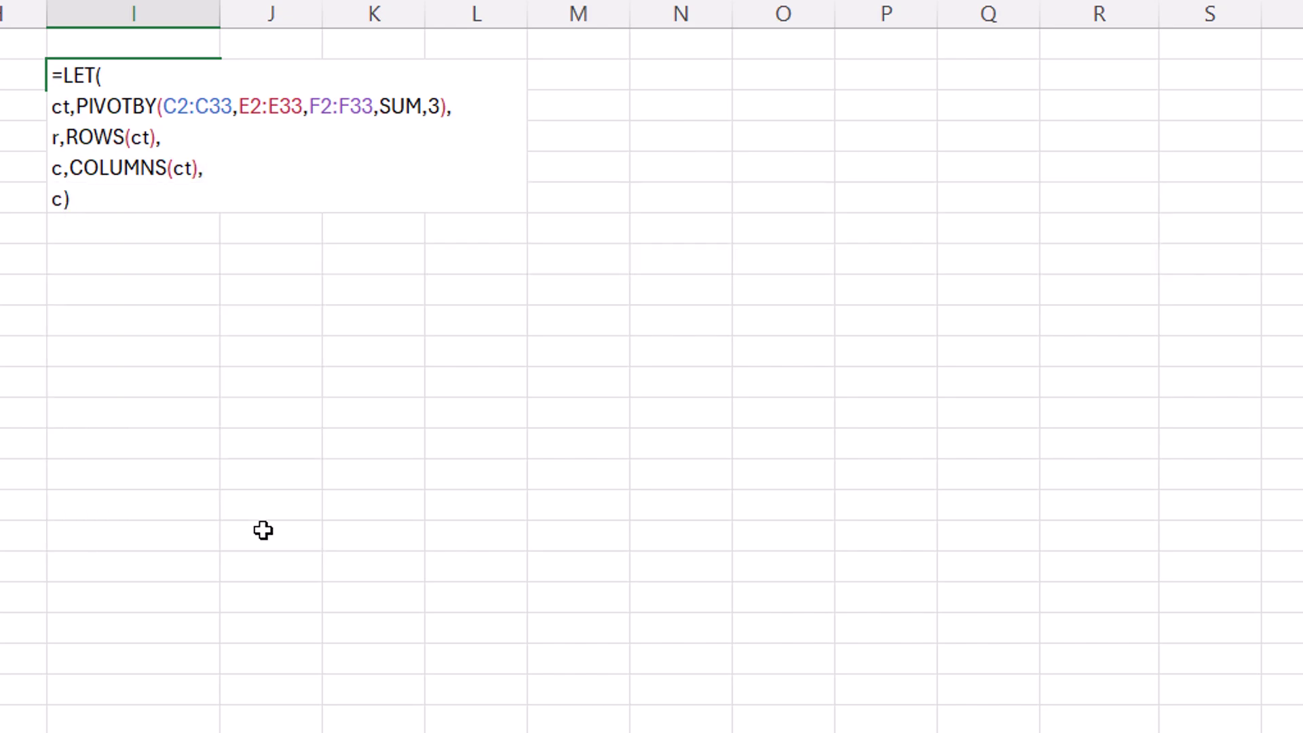
key(Return)
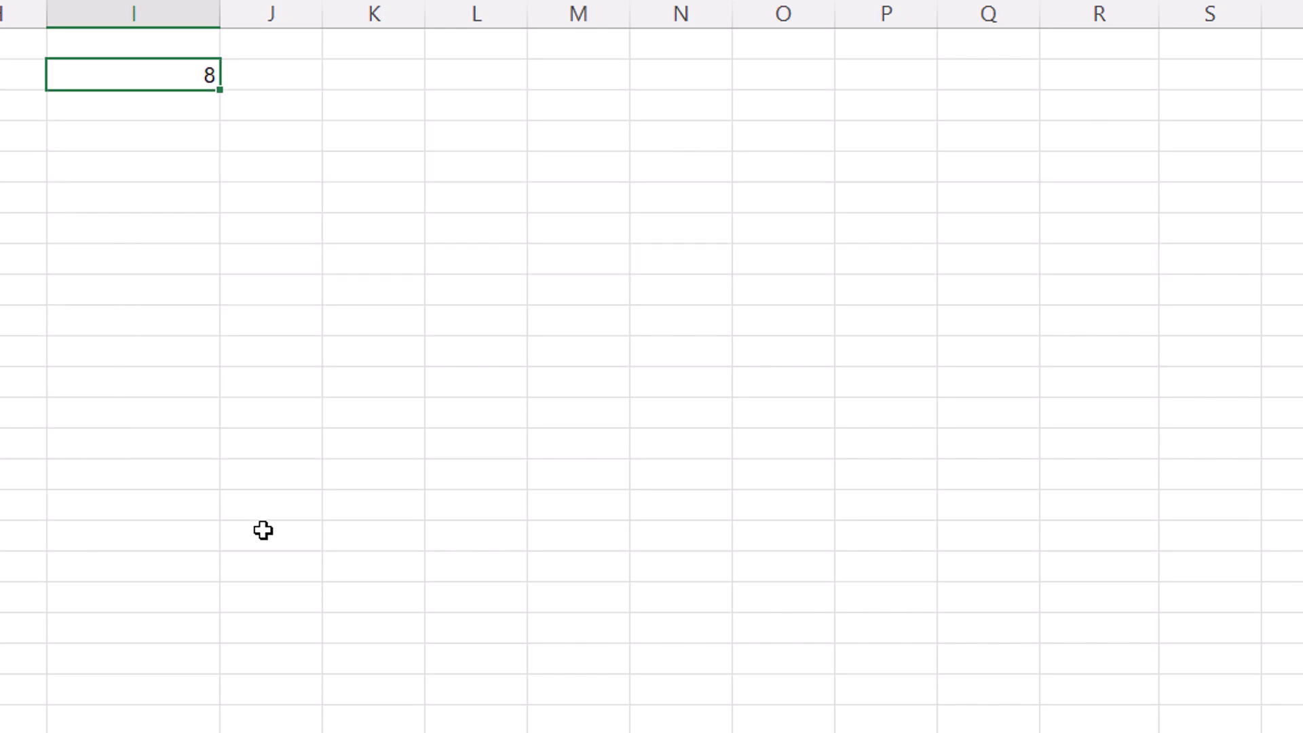
Add variable s as SEQUENCE(r,c) to the I2 LET formula and make s the returned result
key(F2)
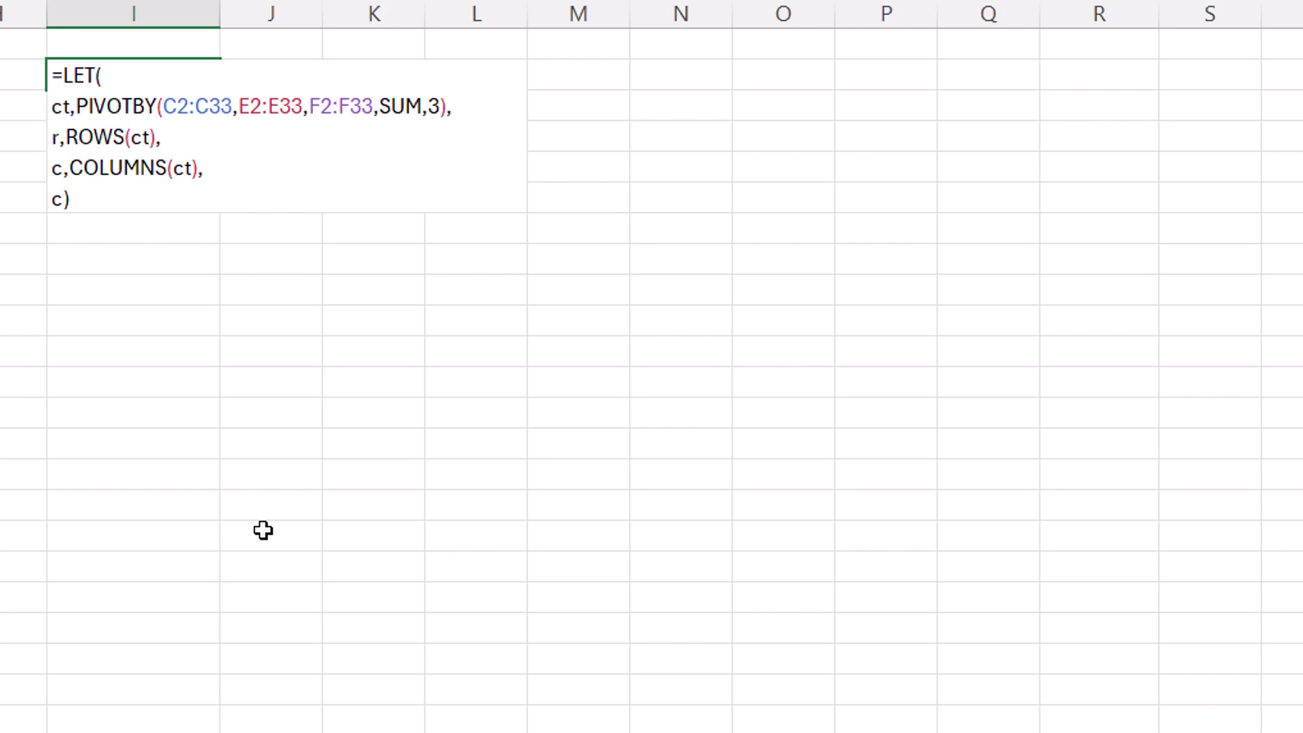
key(BackSpace)
key(BackSpace)
text(s)
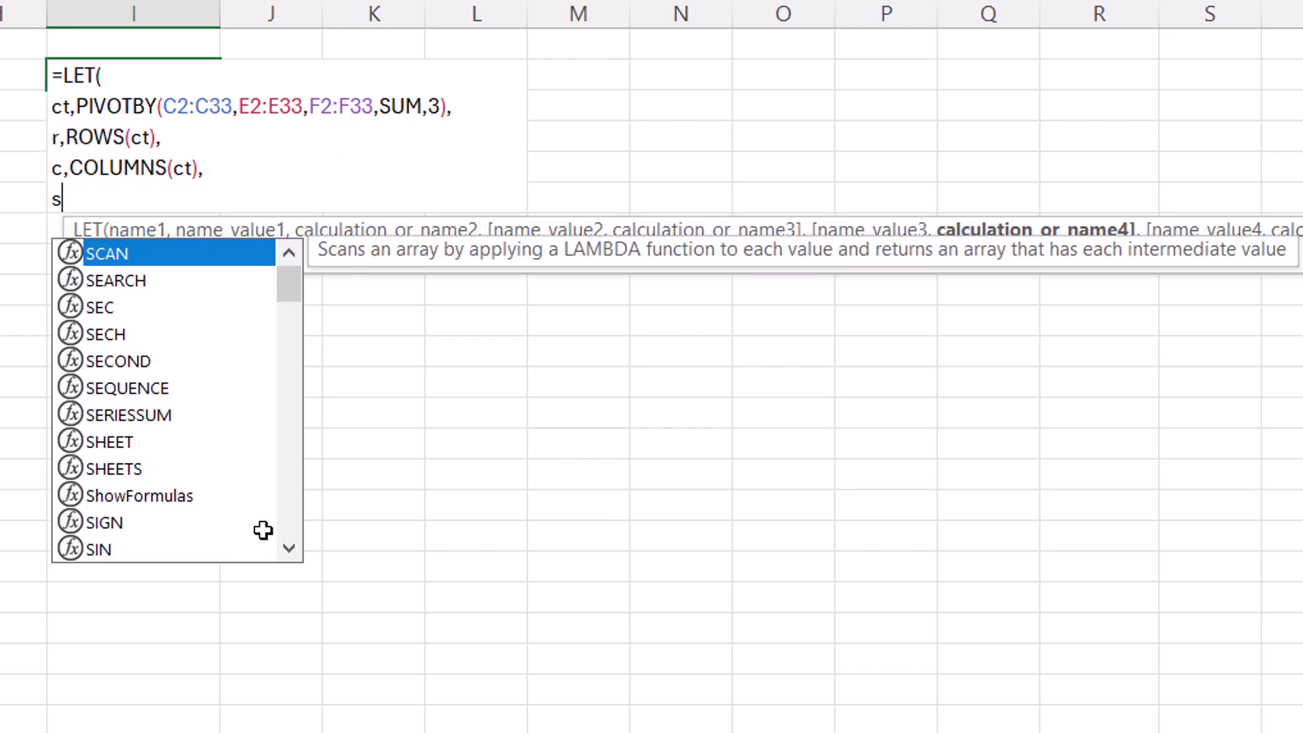
text(,seq)
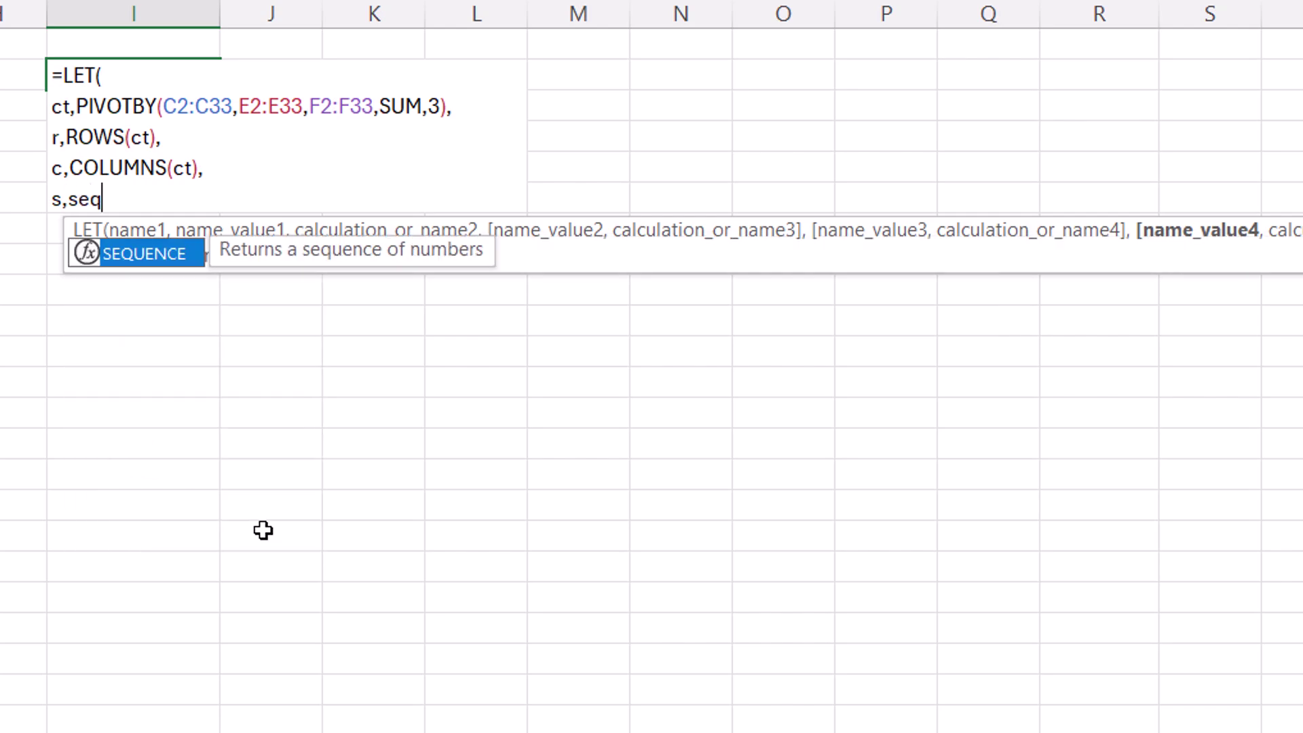
key(Tab)
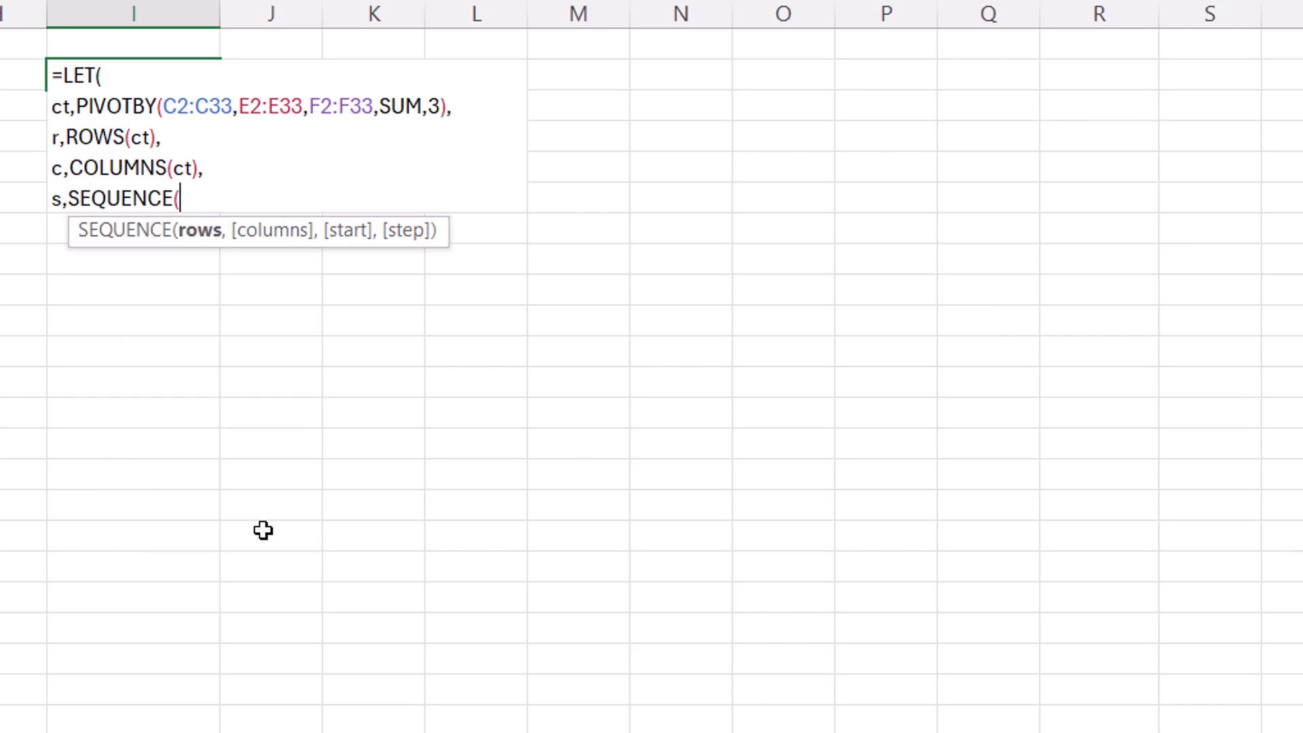
text(r,)
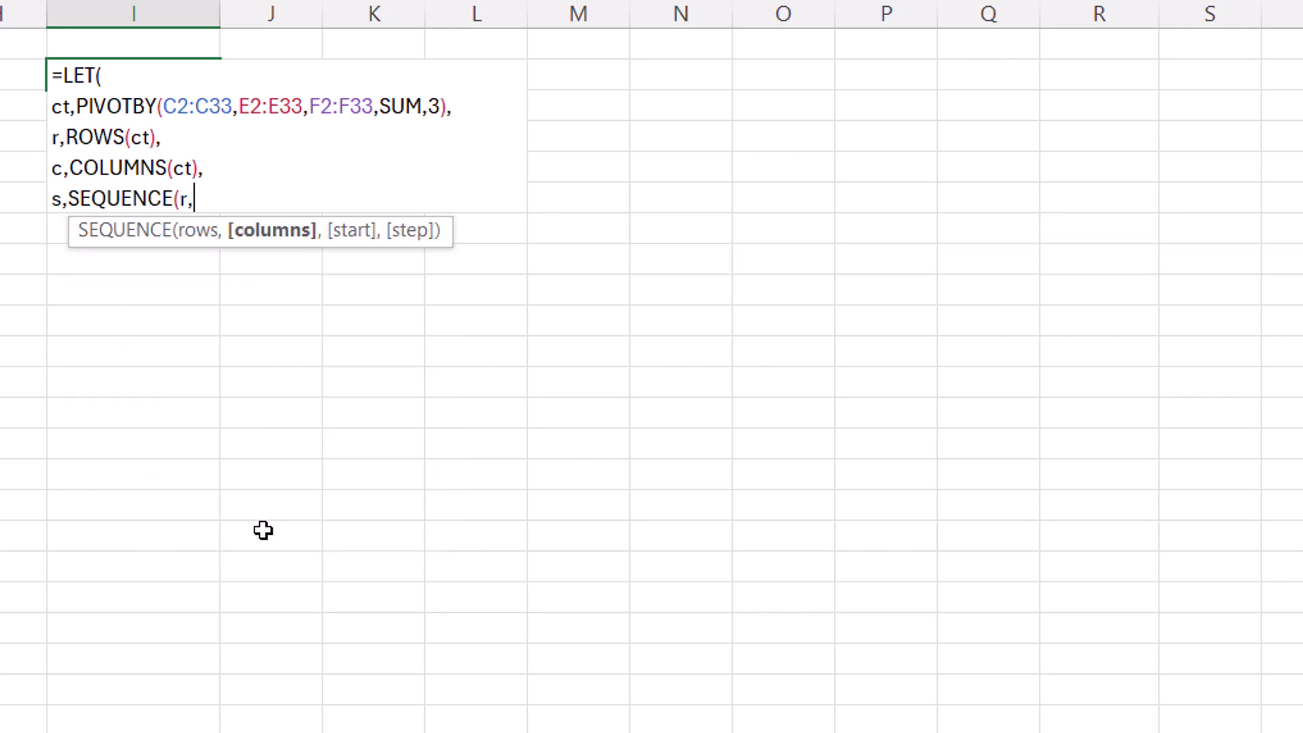
text(c))
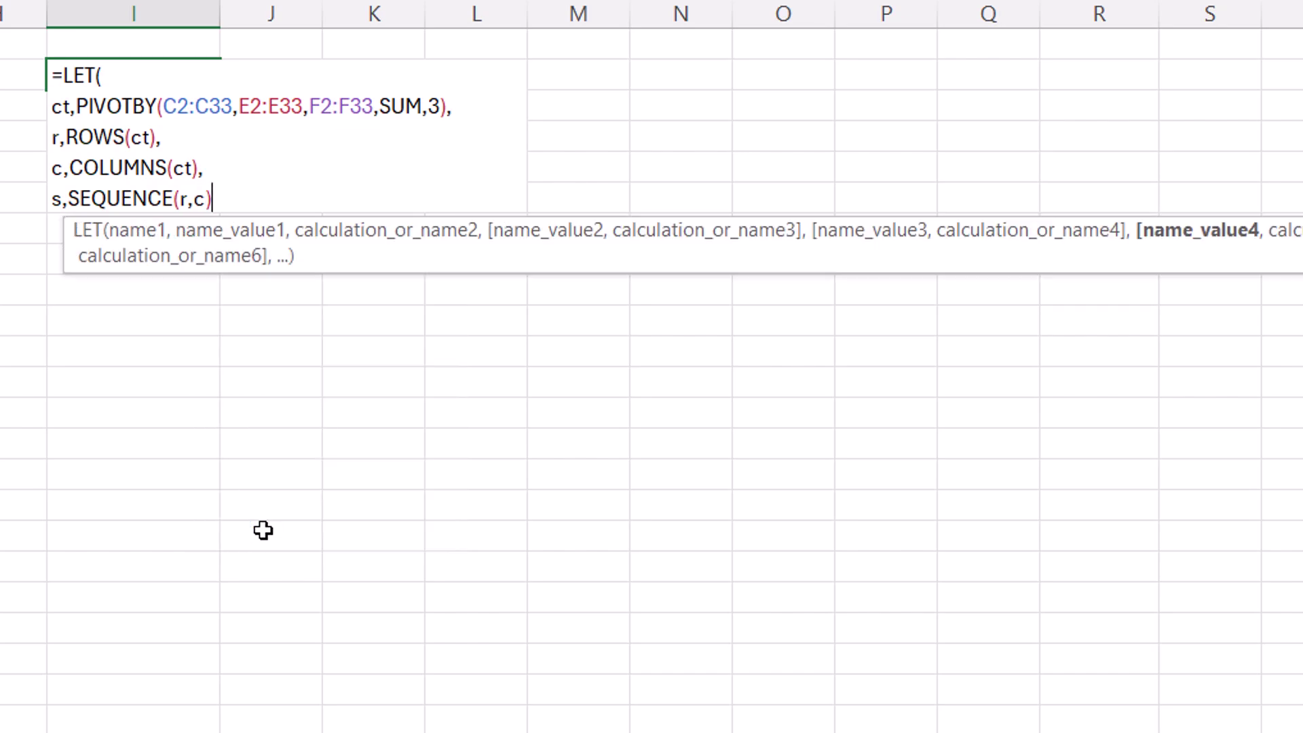
text(,)
key(alt+Return)
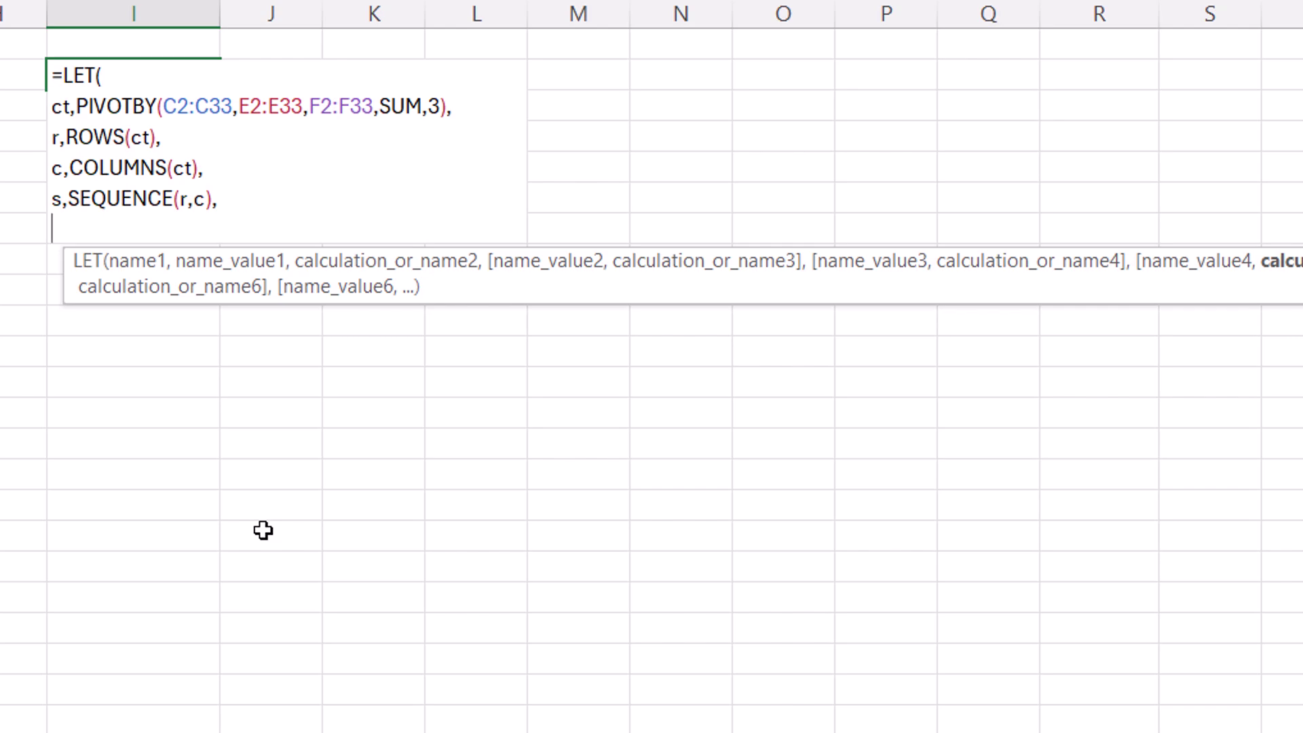
text(s))
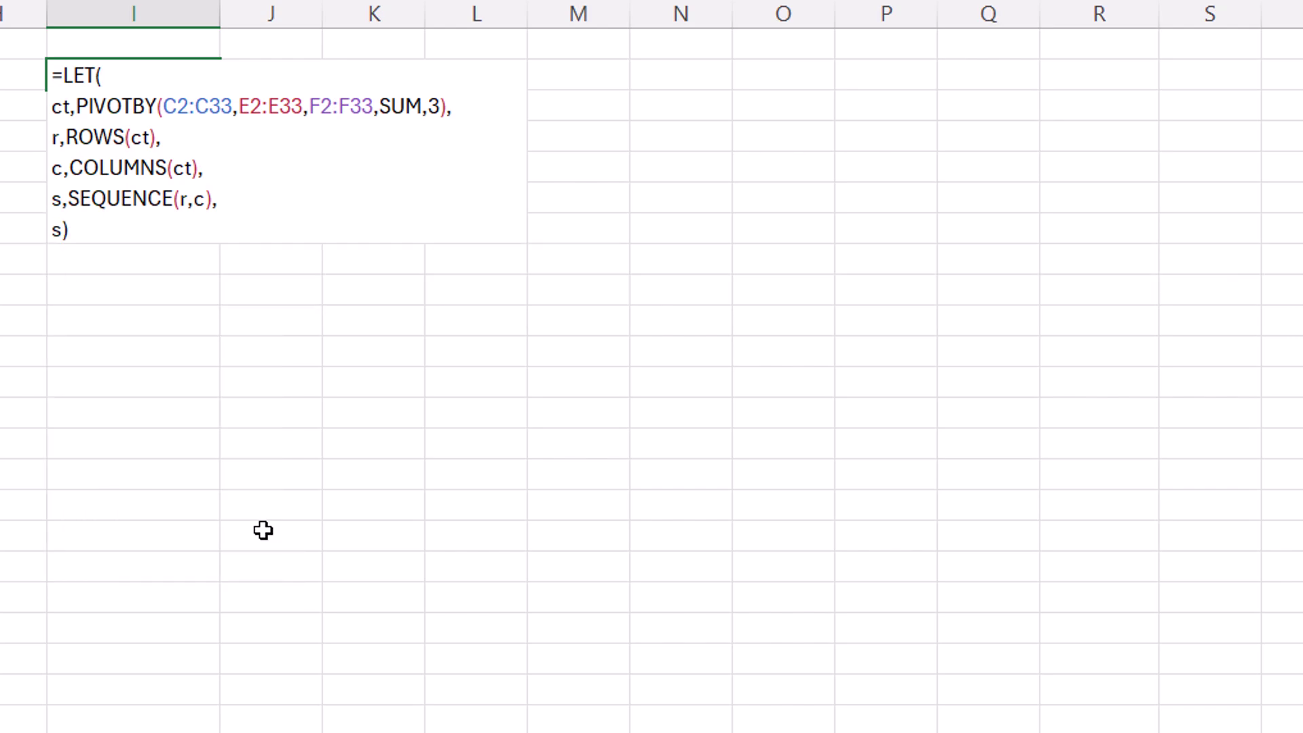
key(ctrl+Return)
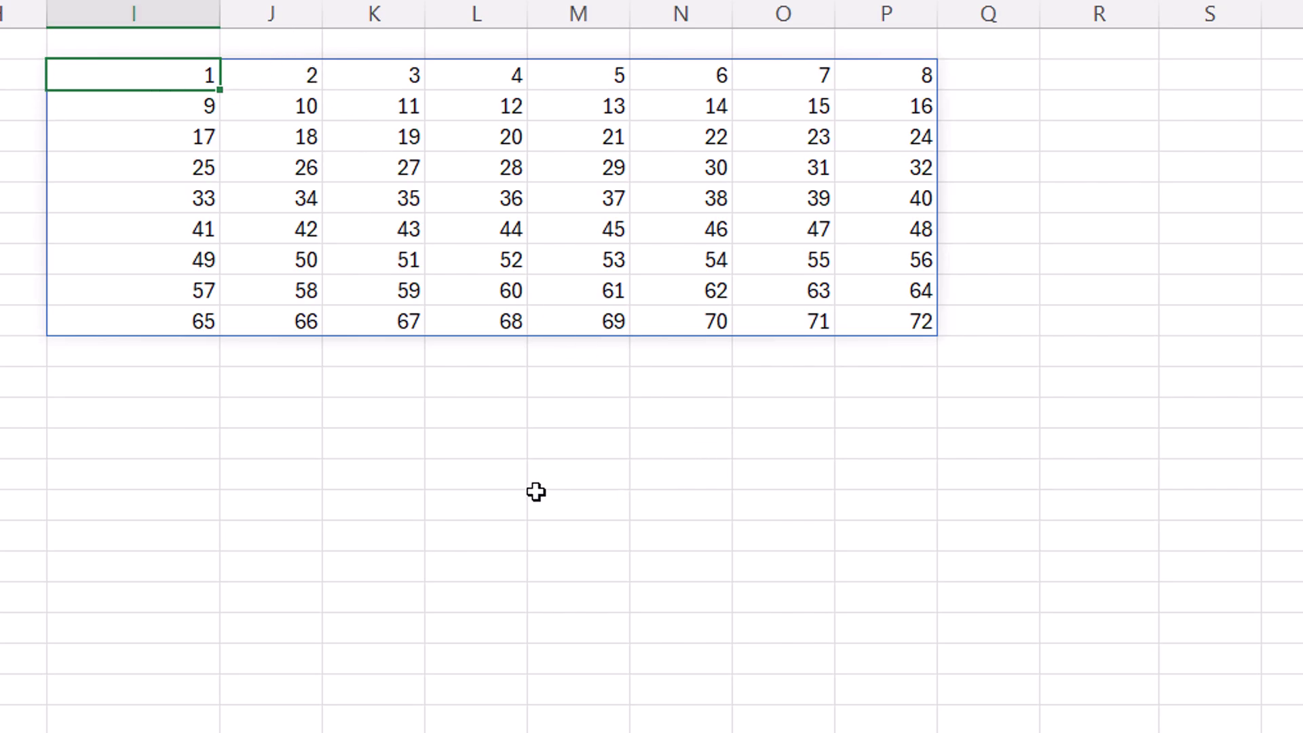
Replace the final result of the I2 LET formula with IF(s=1,"SumOdSales",ct)
key(F2)
key(BackSpace)
key(BackSpace)
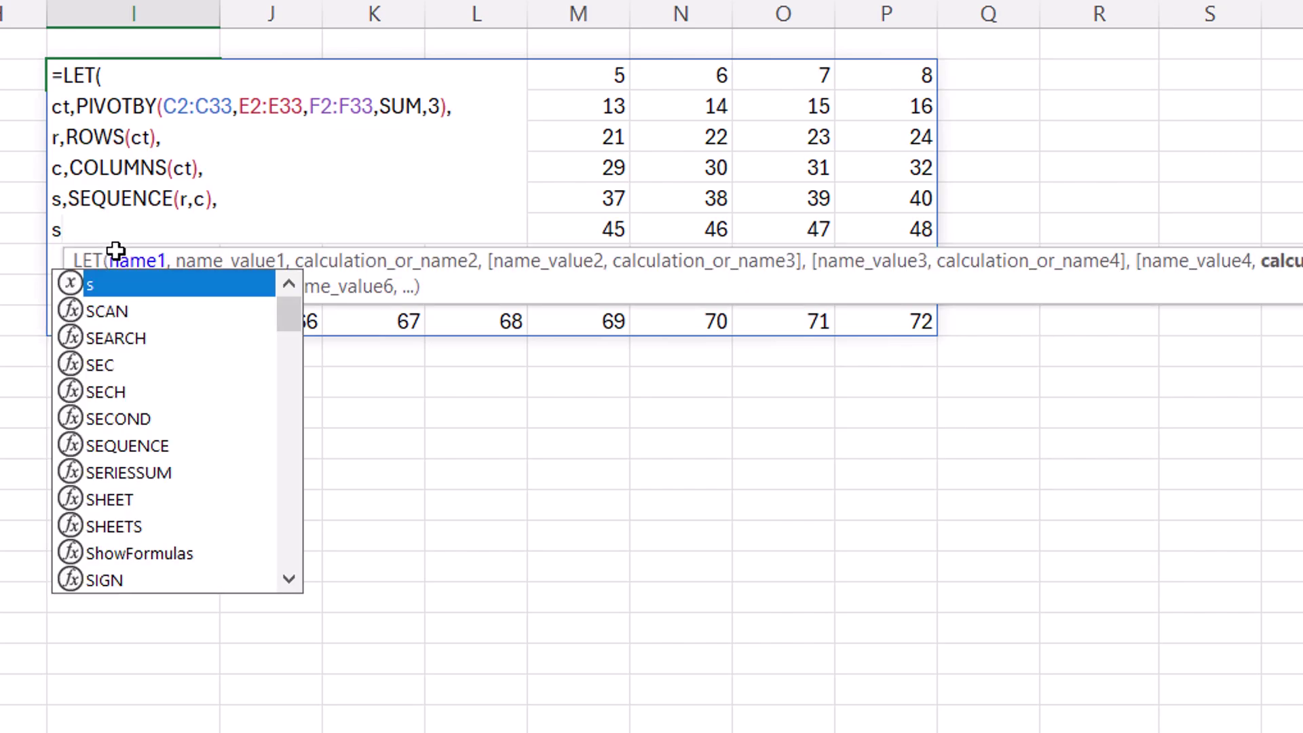
text(if)
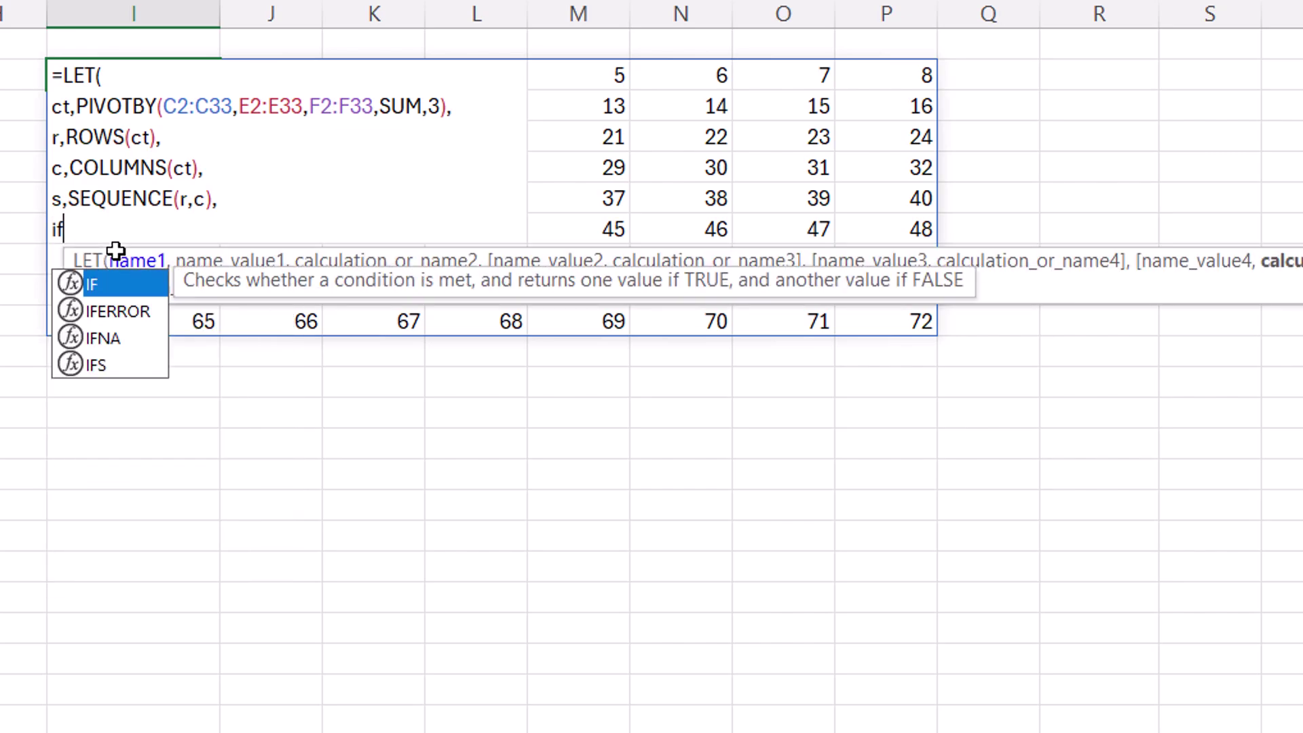
key(Tab)
text(s=)
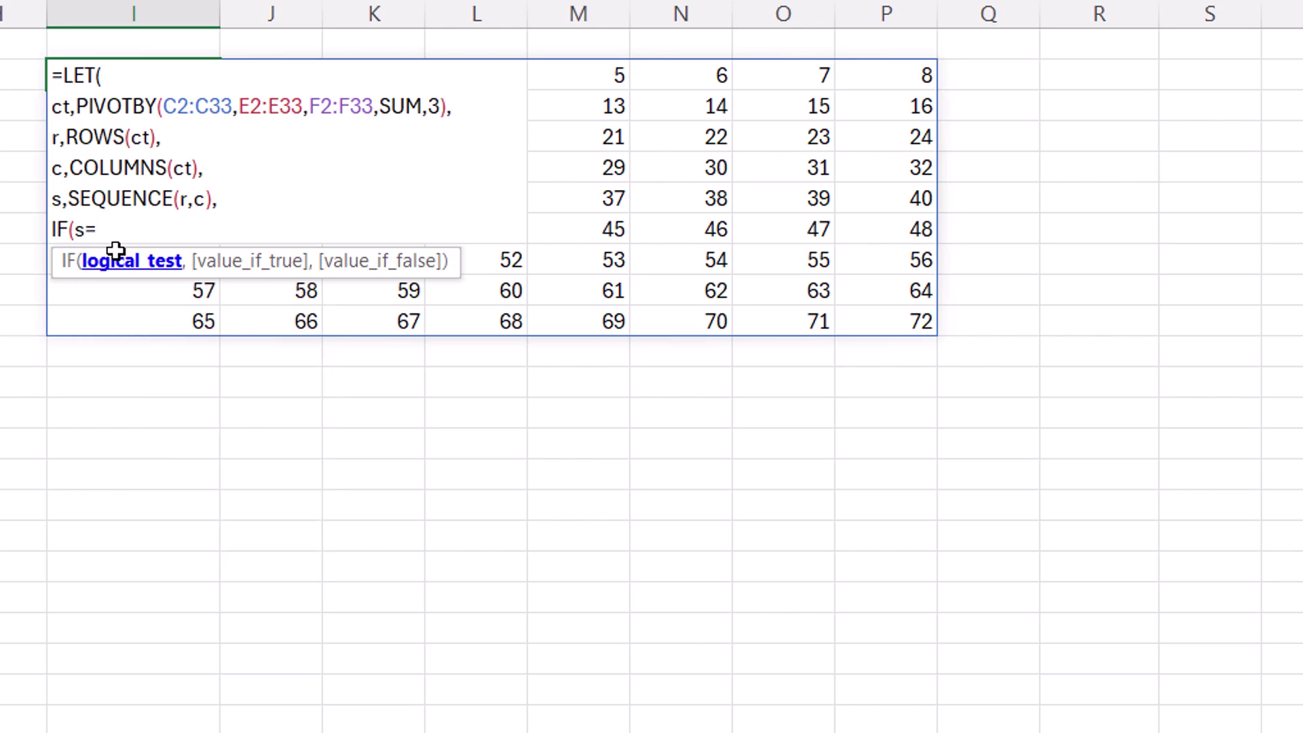
text(1,"SumOdSales)
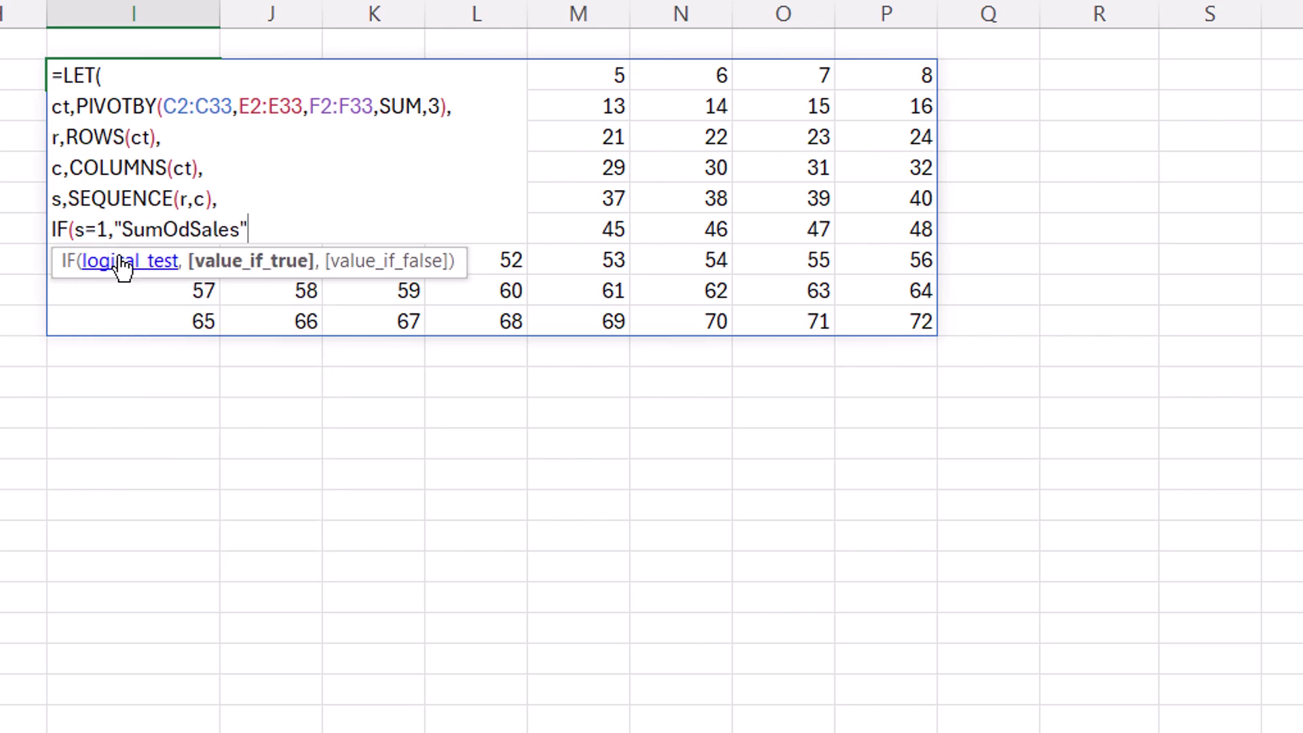
text(",)
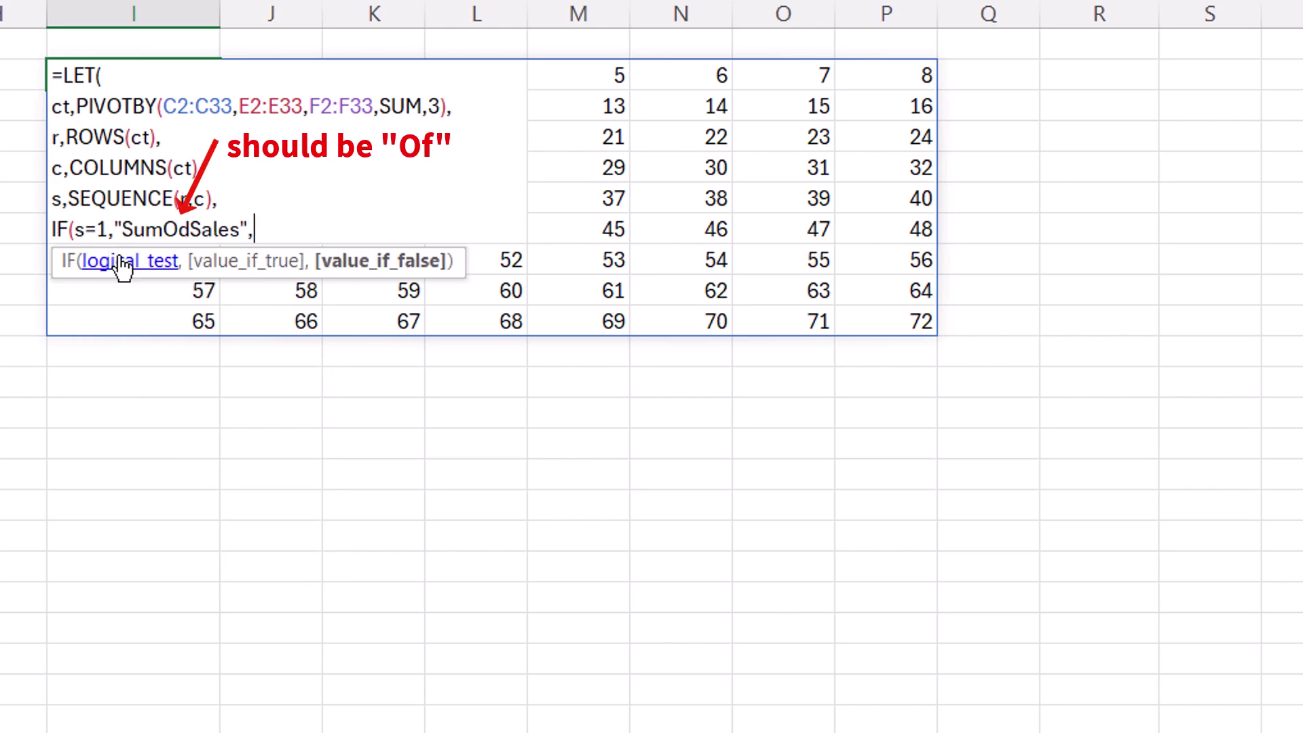
text(ct)
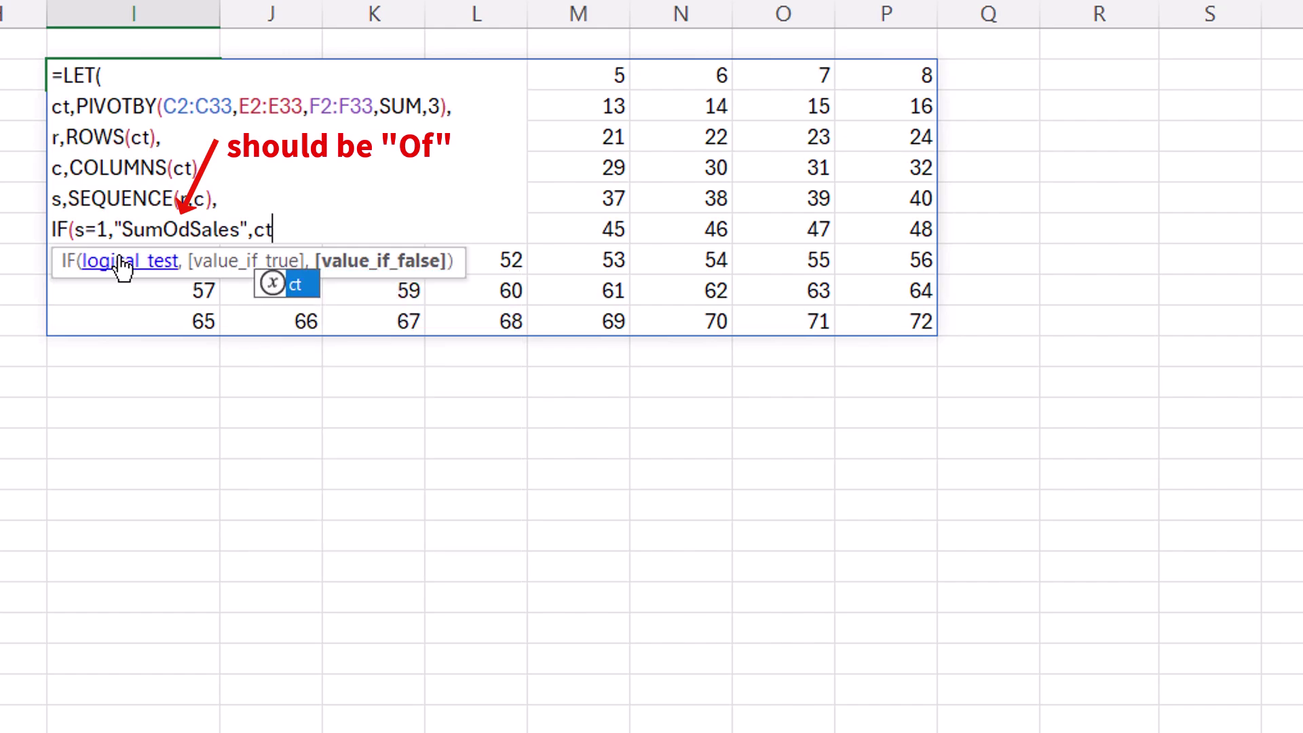
text()))
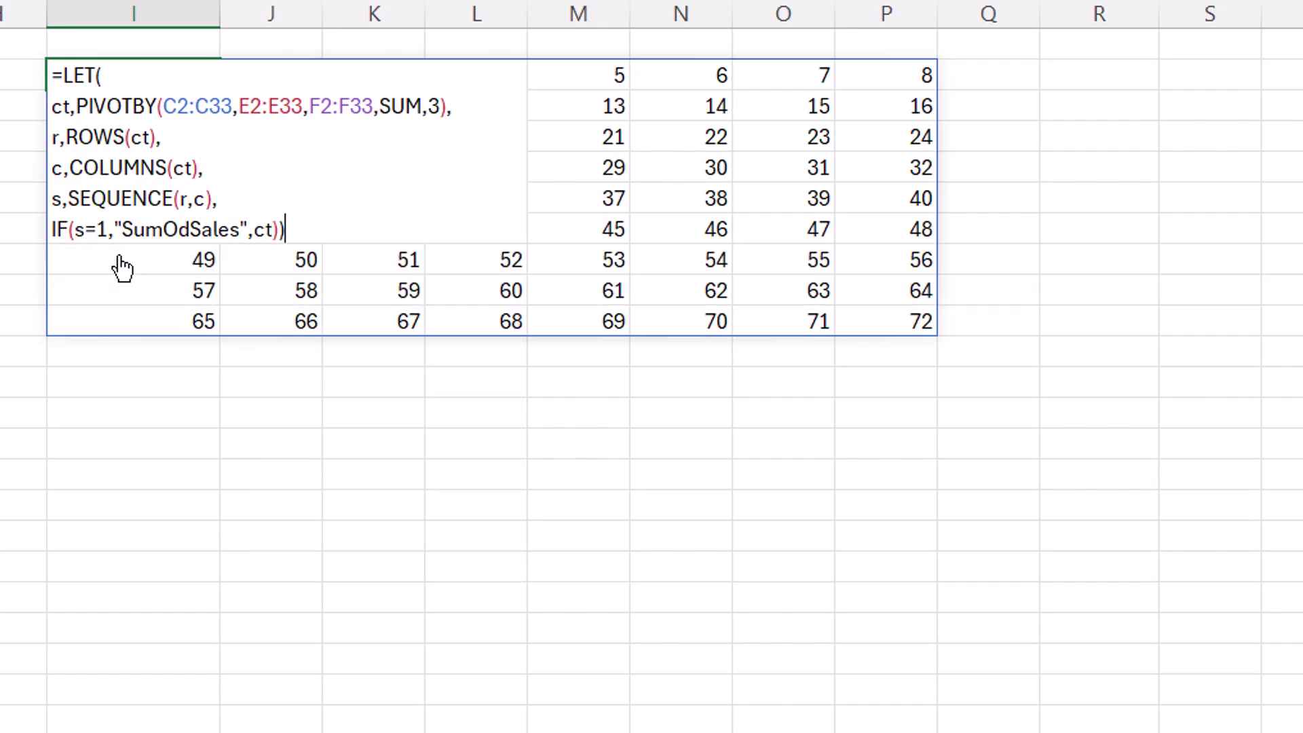
key(ctrl+Return)
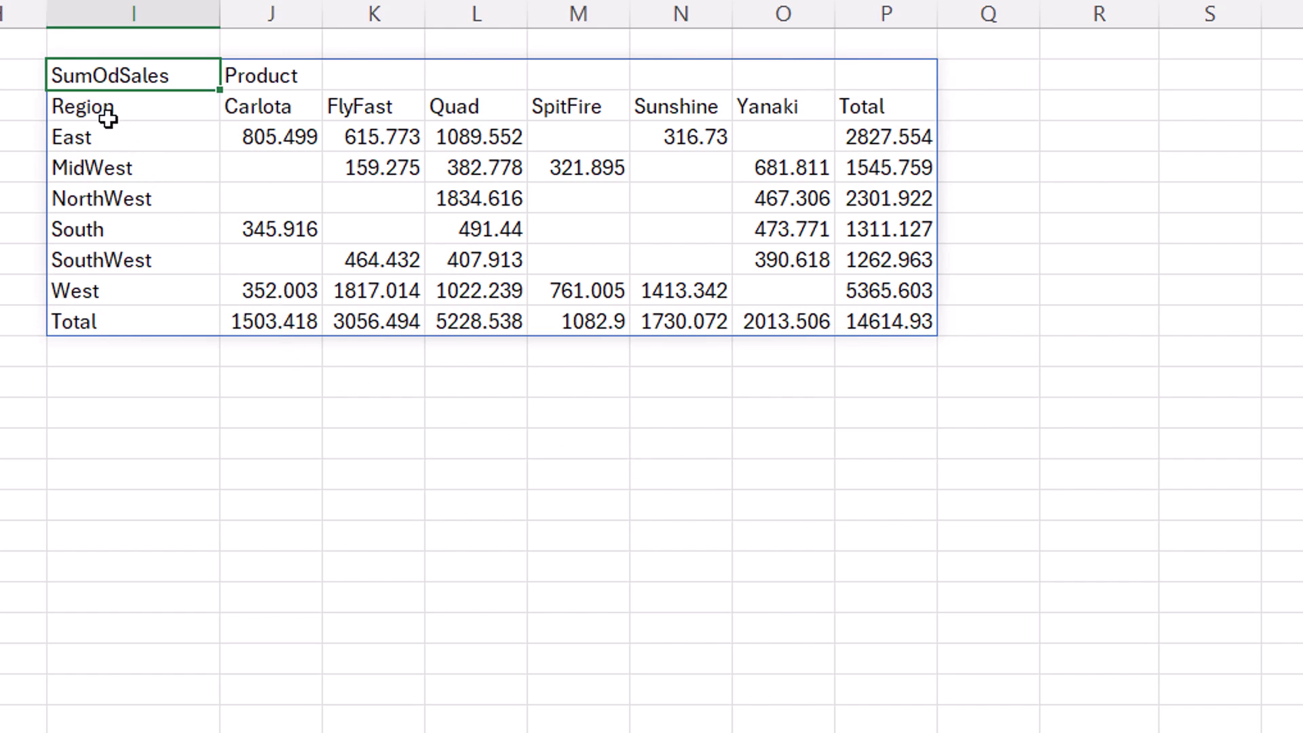
Bold the region labels from I4 down past the report and the product headers across row 3 from J3
drag(101, 134, 116, 732)
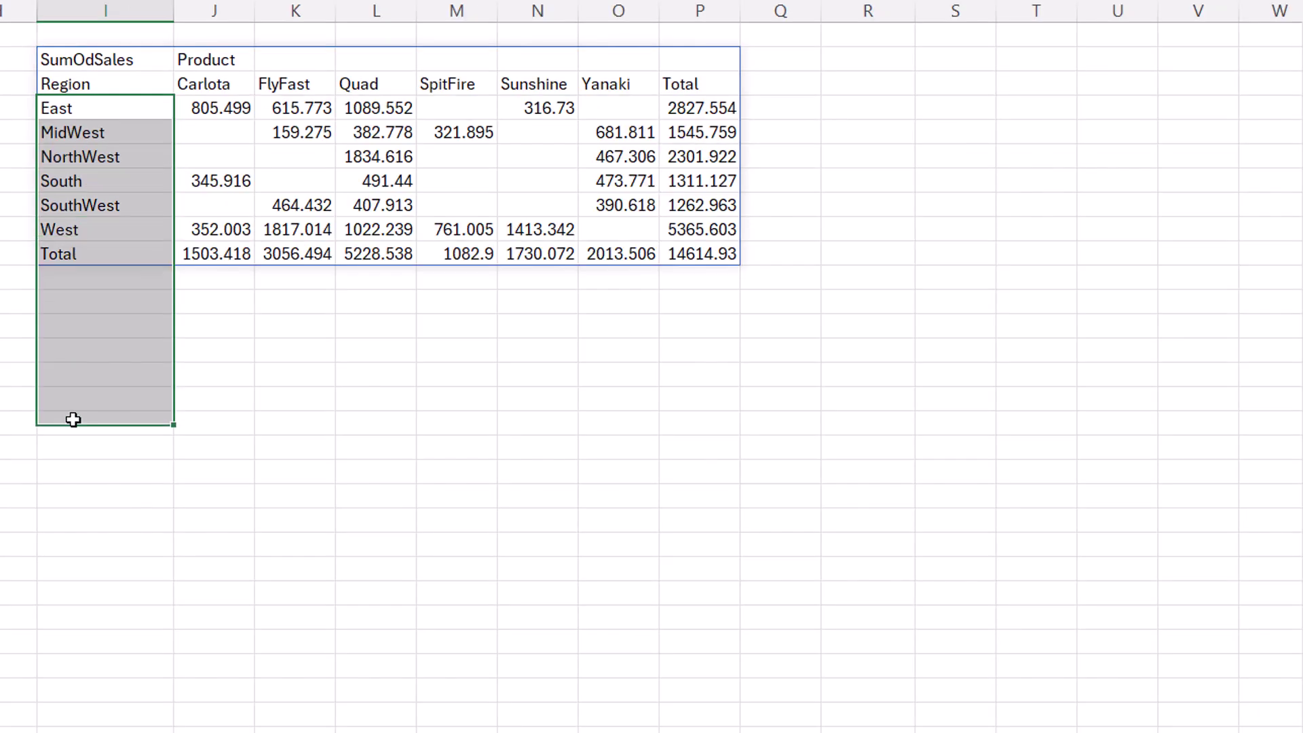
drag(92, 623, 96, 732)
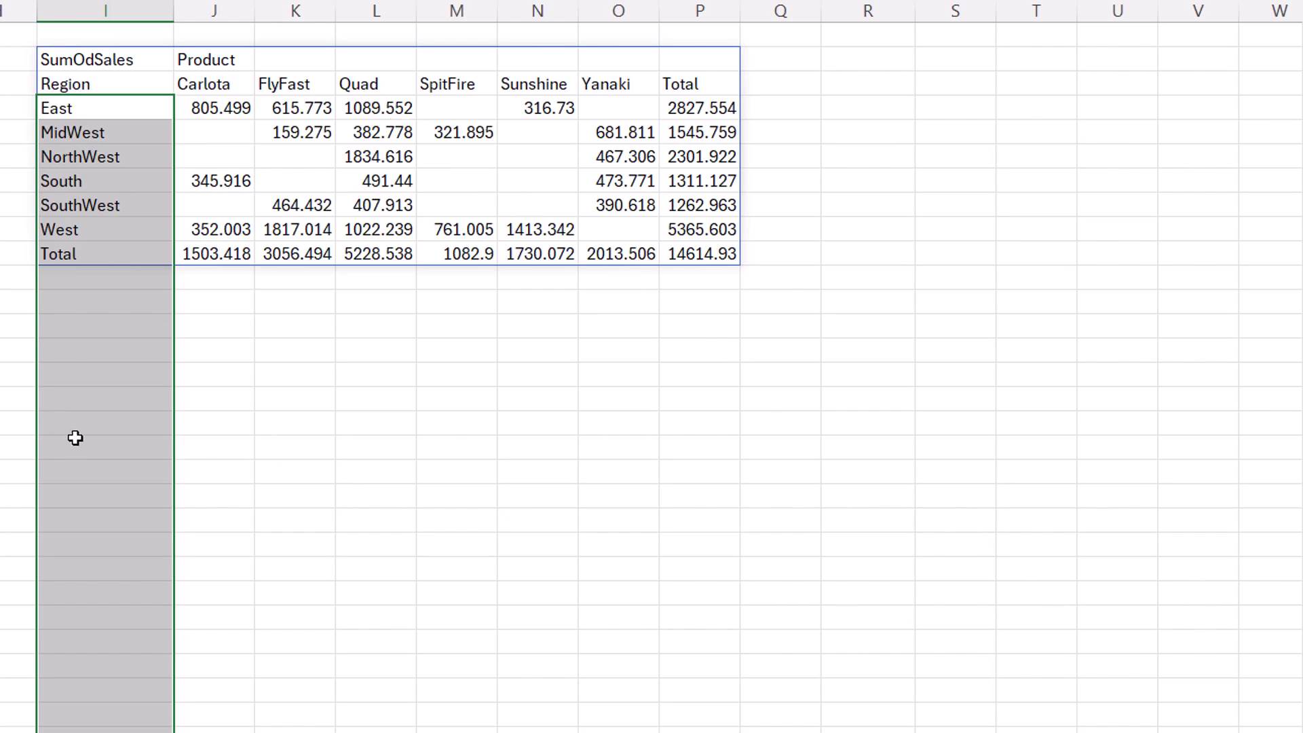
key(ctrl+b)
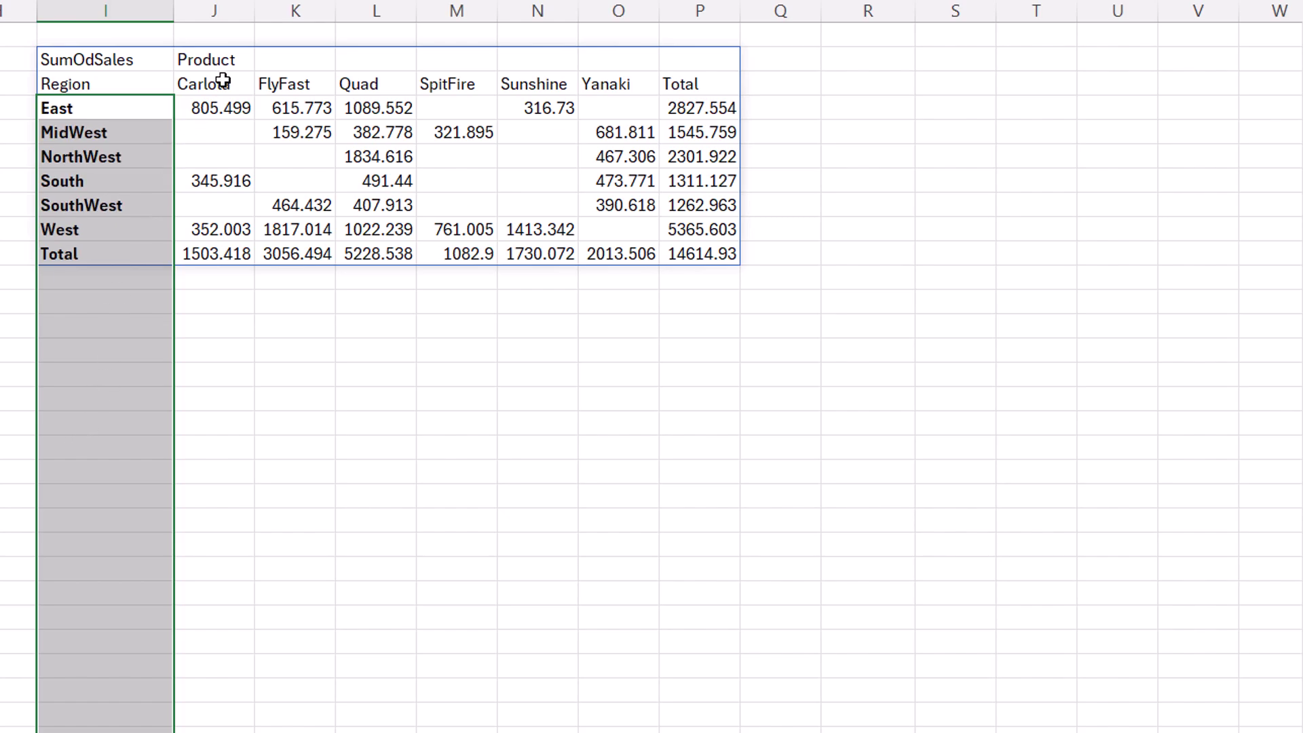
drag(218, 81, 1083, 80)
key(ctrl+b)
Format the sales values from J4 across to column V and well below the report with thousands separators and two decimals
drag(234, 112, 1216, 689)
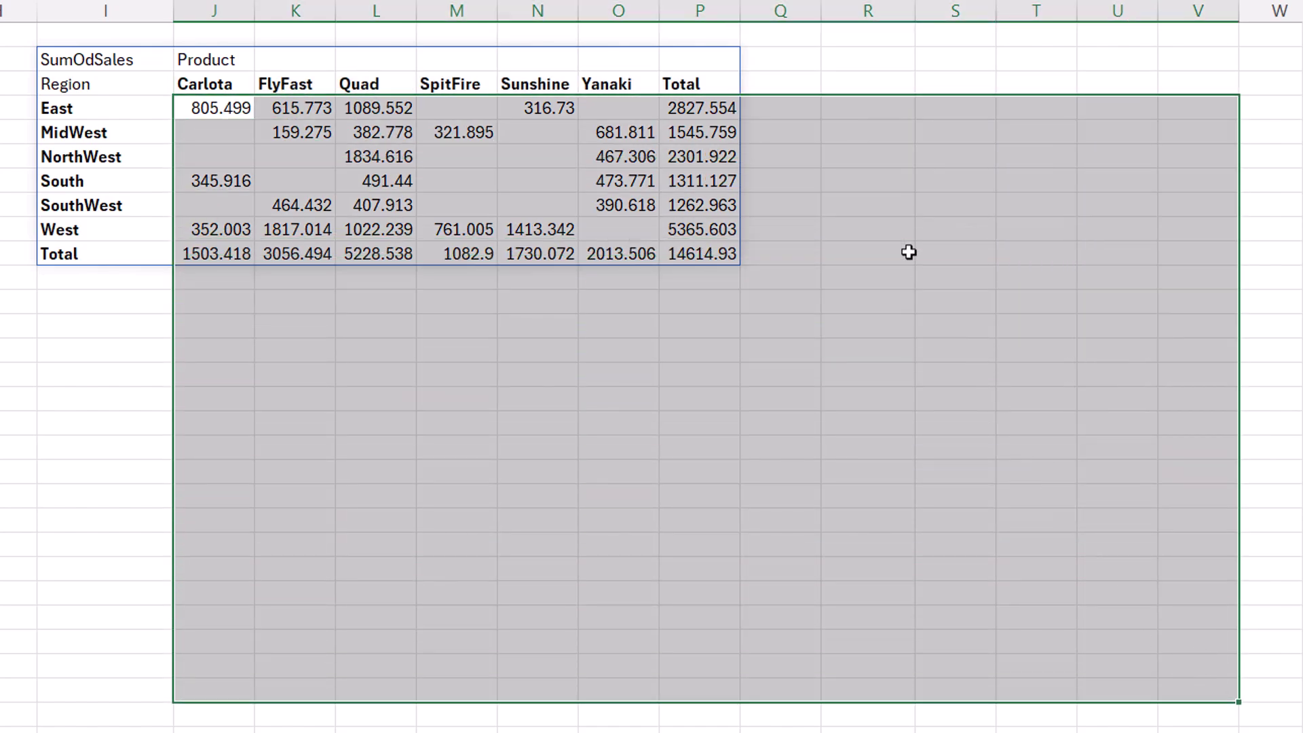
key(ctrl+1)
click(996, 645)
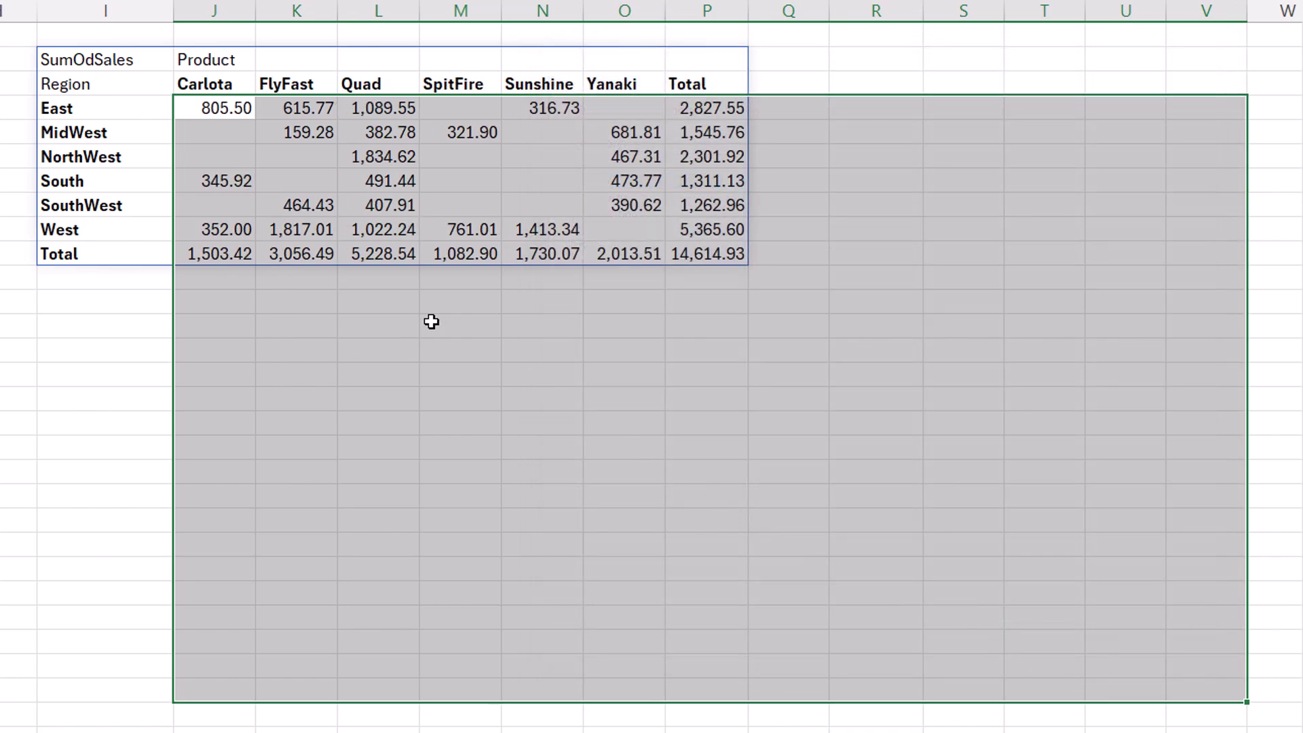
click(113, 60)
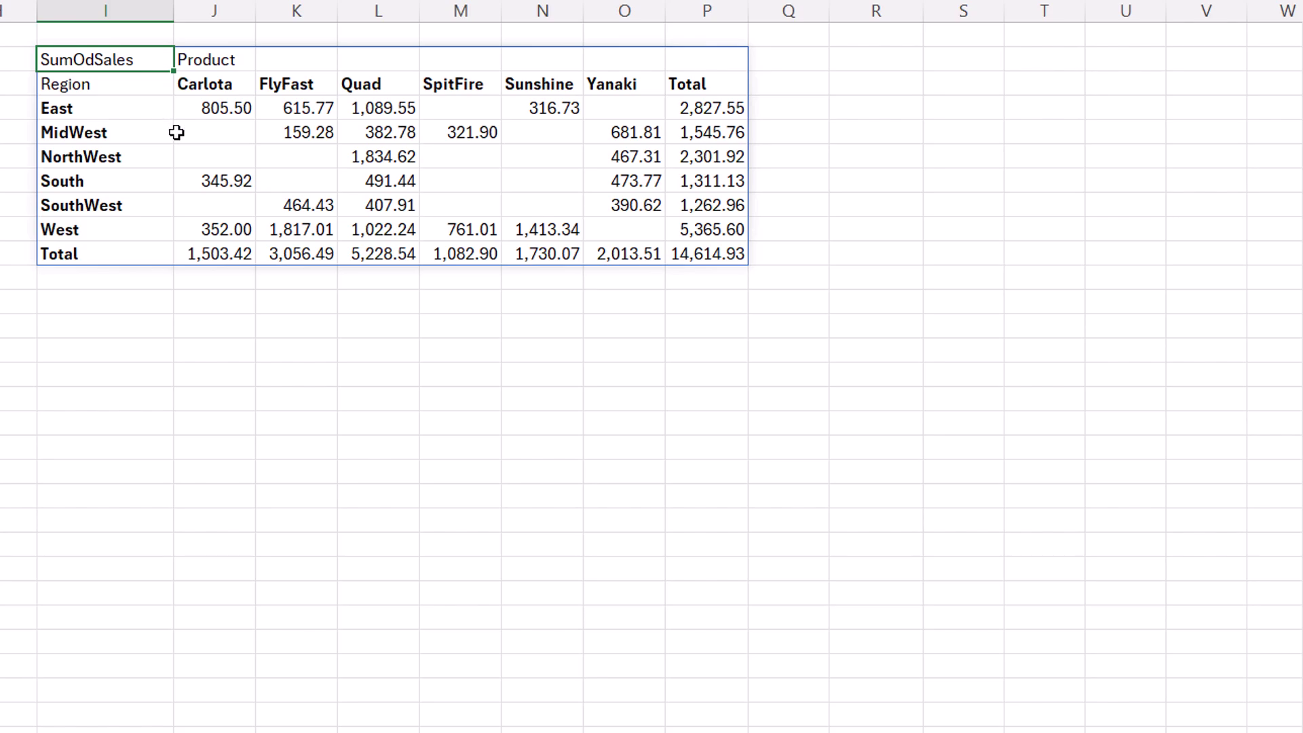
Correct the corner label text in the I2 LET formula to "SumOfSales"
key(F2)
drag(142, 181, 151, 181)
text(f)
key(ctrl+Return)
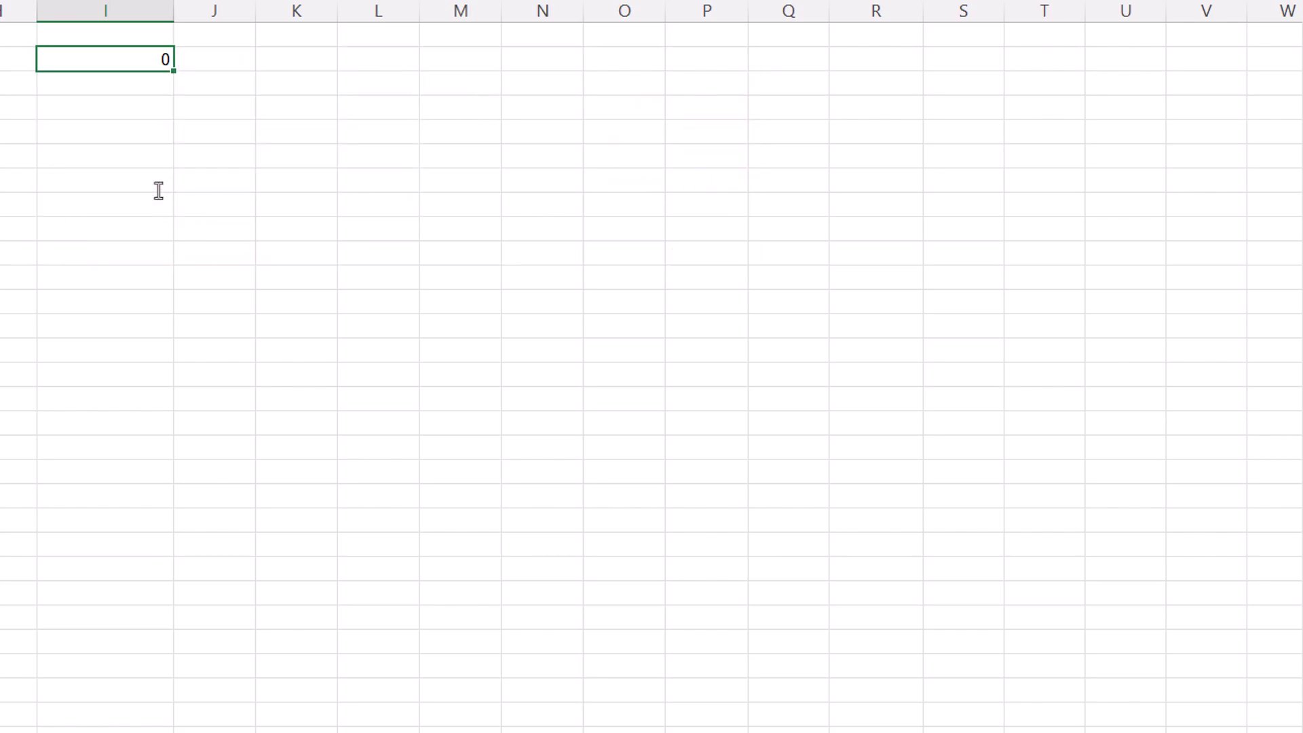
Bold and underline the Region label in I3 and the Product label in J2
click(99, 84)
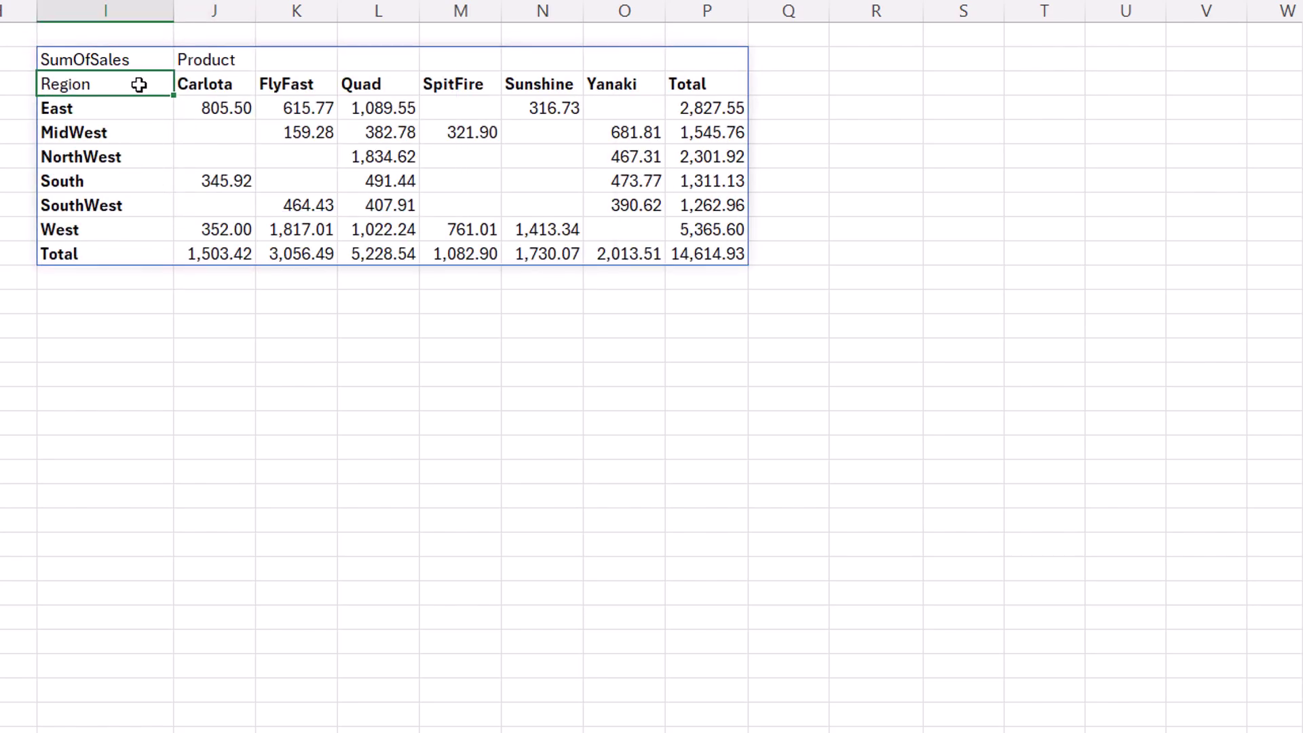
ctrl+click(214, 61)
key(ctrl+b)
key(ctrl+u)
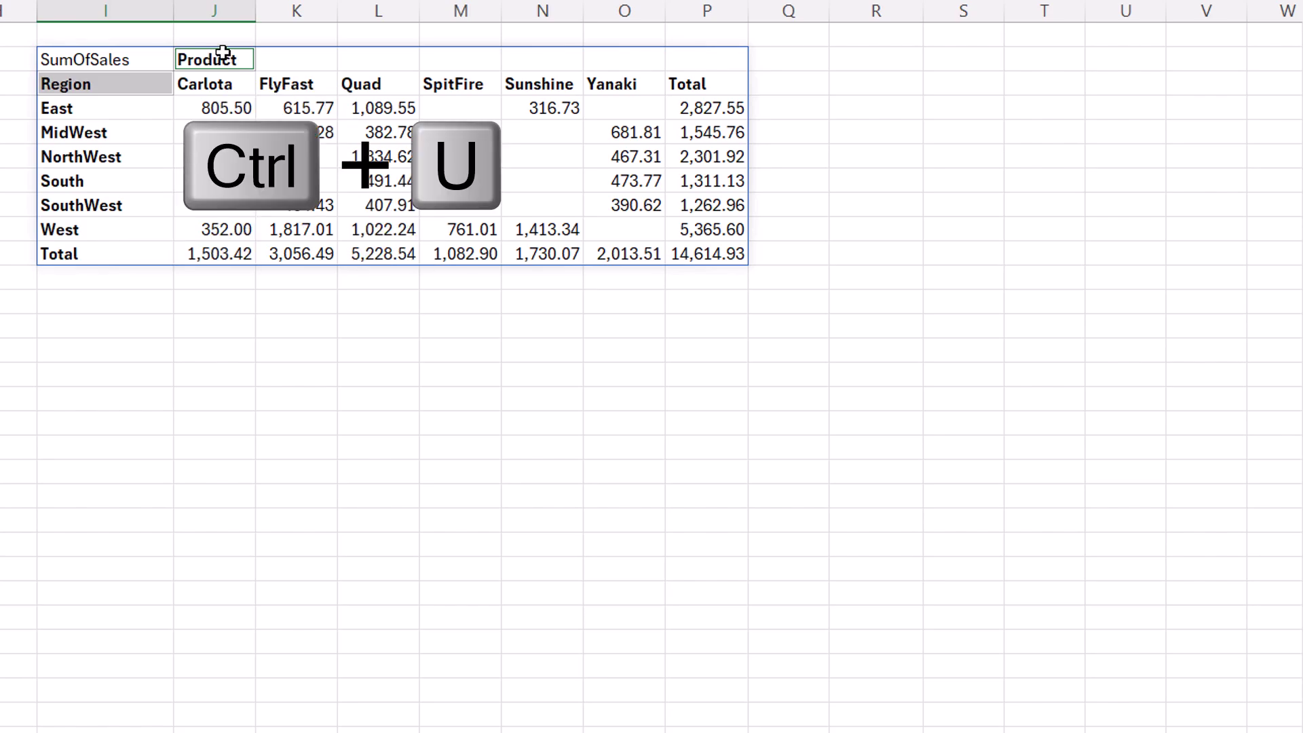
click(261, 521)
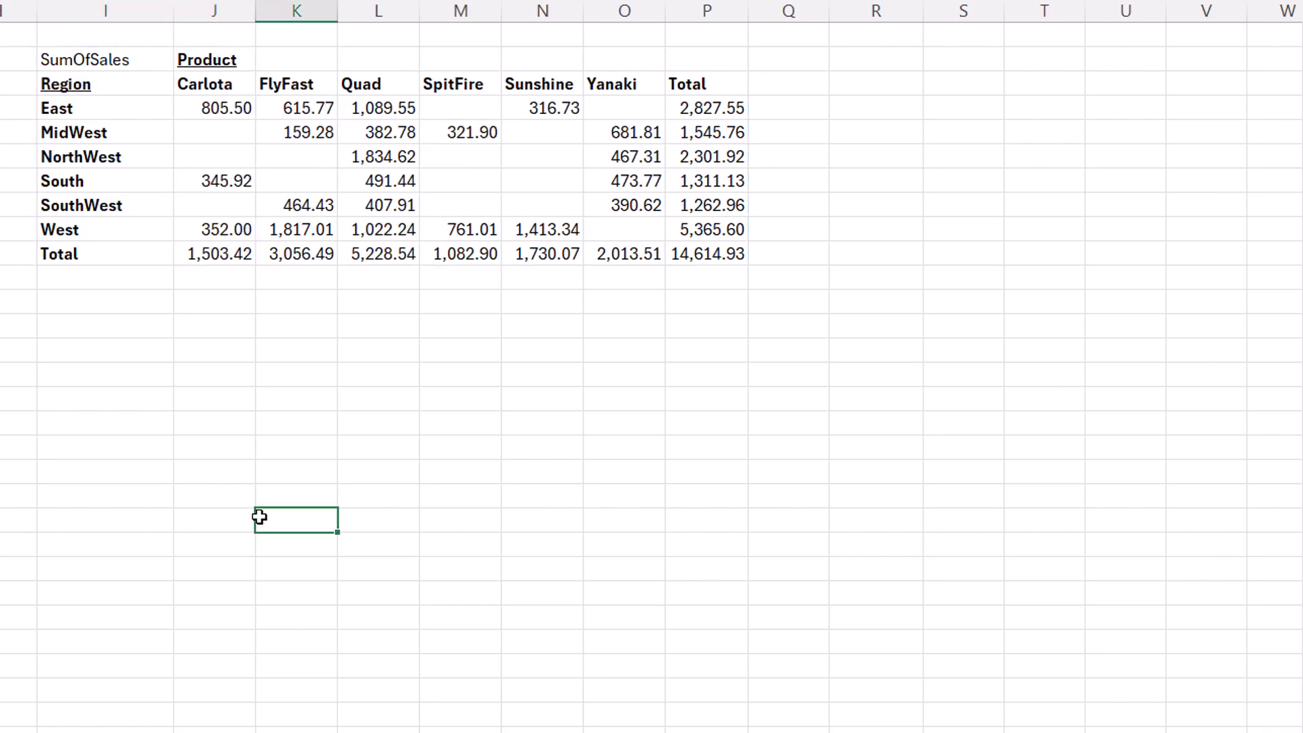
Make the SumOfSales corner label in I2 bold with a red font color
click(142, 56)
right_click(142, 56)
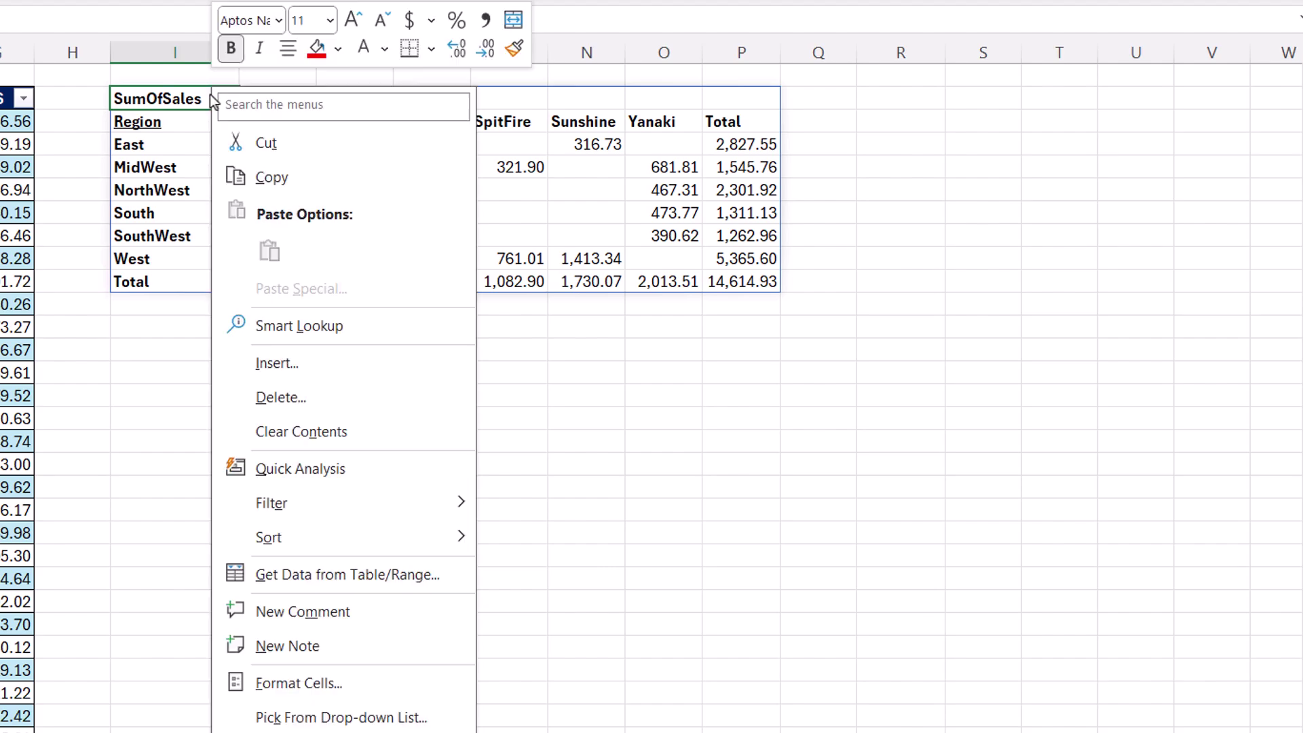
click(386, 50)
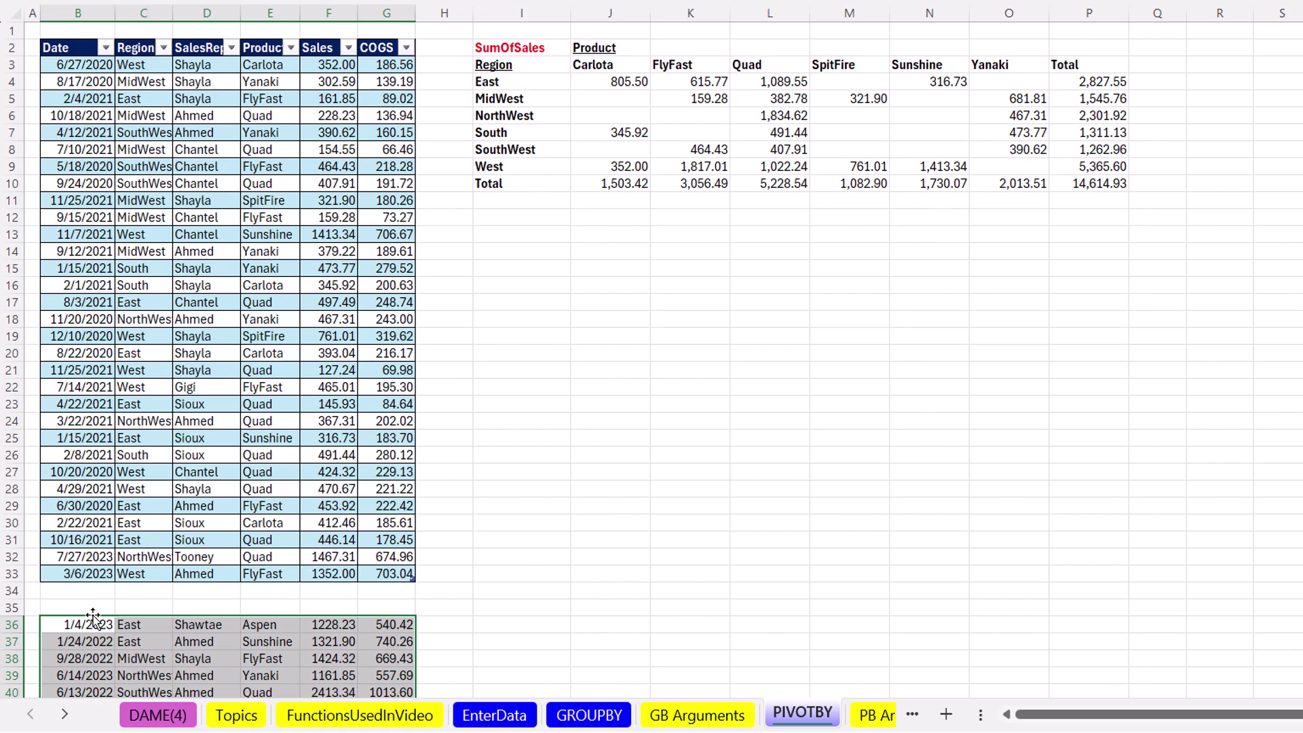
Move the extra records starting at row 36 up to row 34, directly beneath the sales table
drag(92, 619, 93, 586)
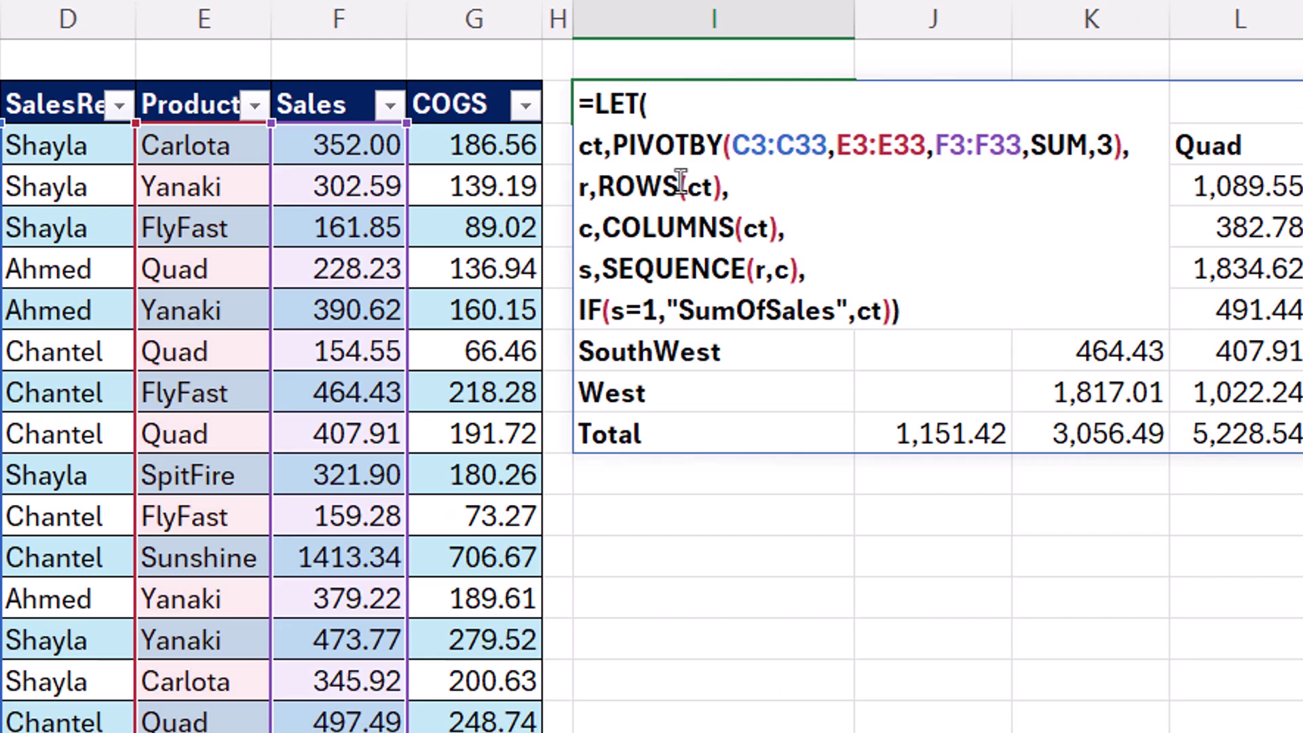
Wrap the I2 LET formula in LAMBDA with parameters RowWithHeader, ColWithHeader and ValueWithHeader, placing LET on its own line
click(592, 104)
text(LAMBDA)
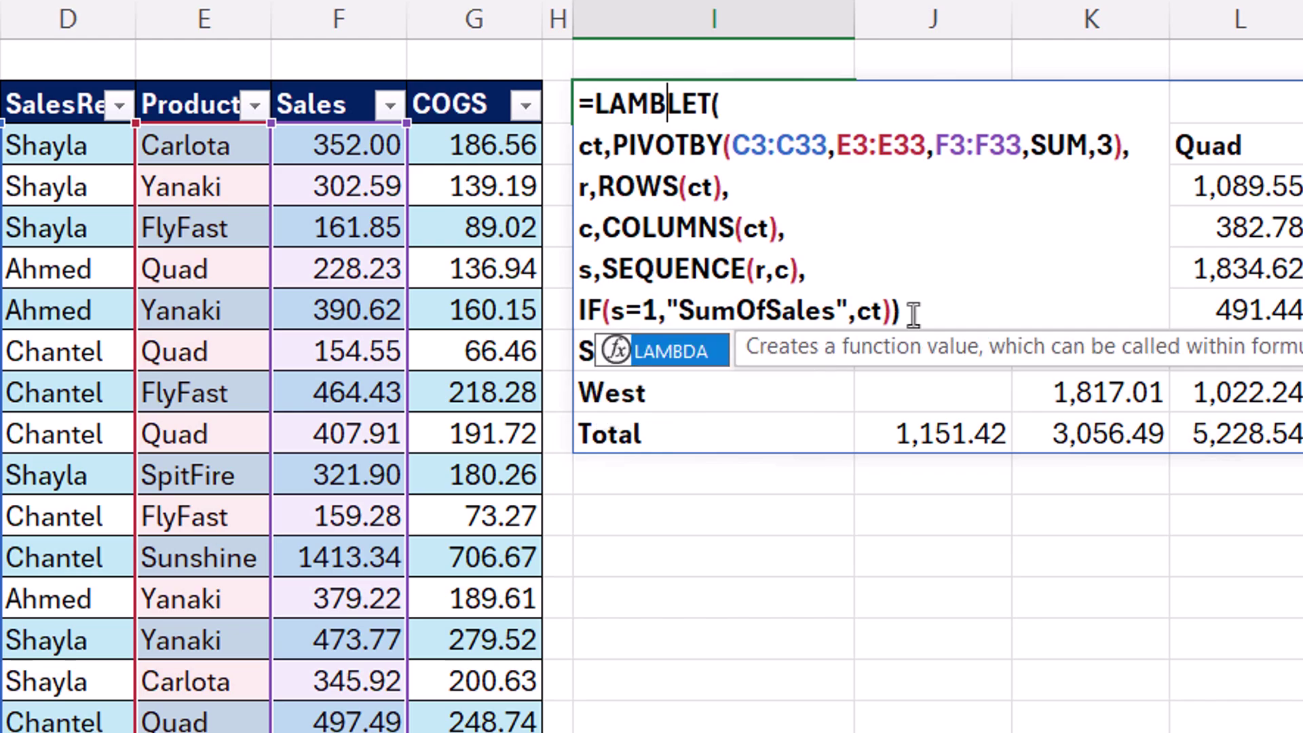
text(()
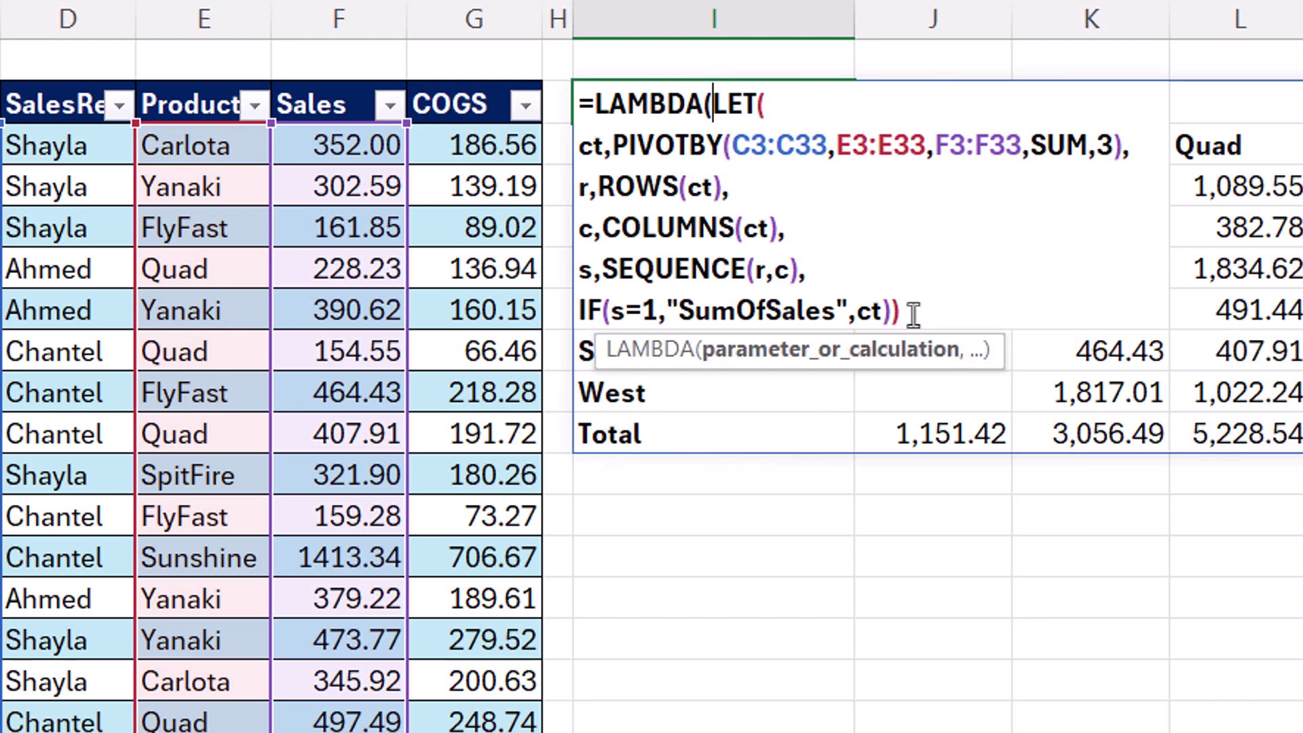
key(alt+Return)
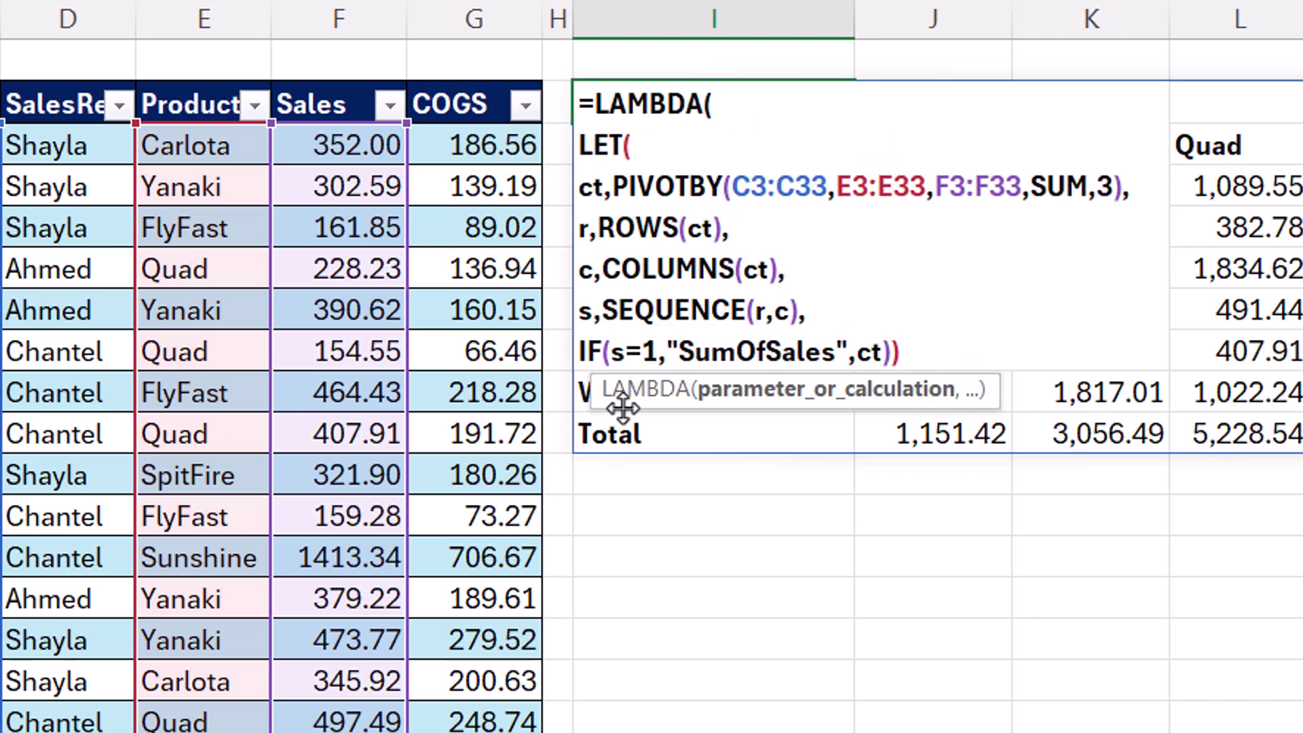
drag(603, 404, 637, 68)
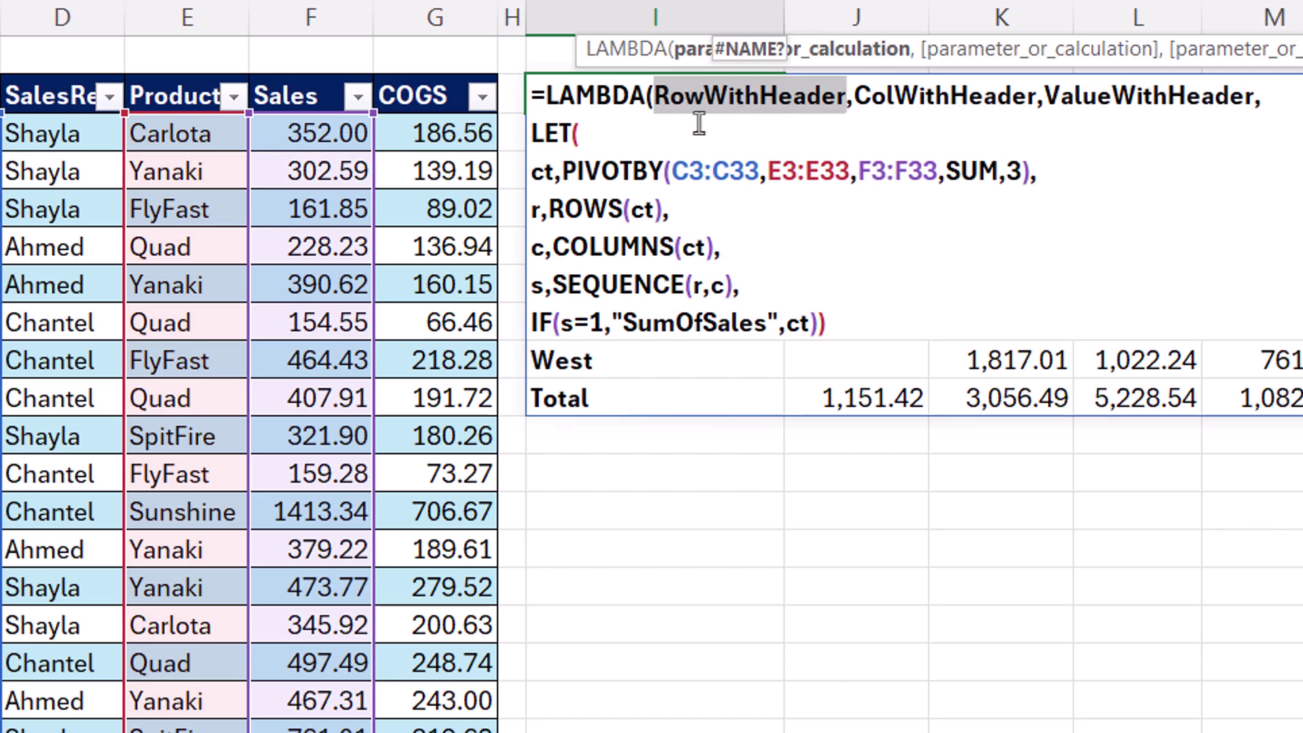
double_click(951, 102)
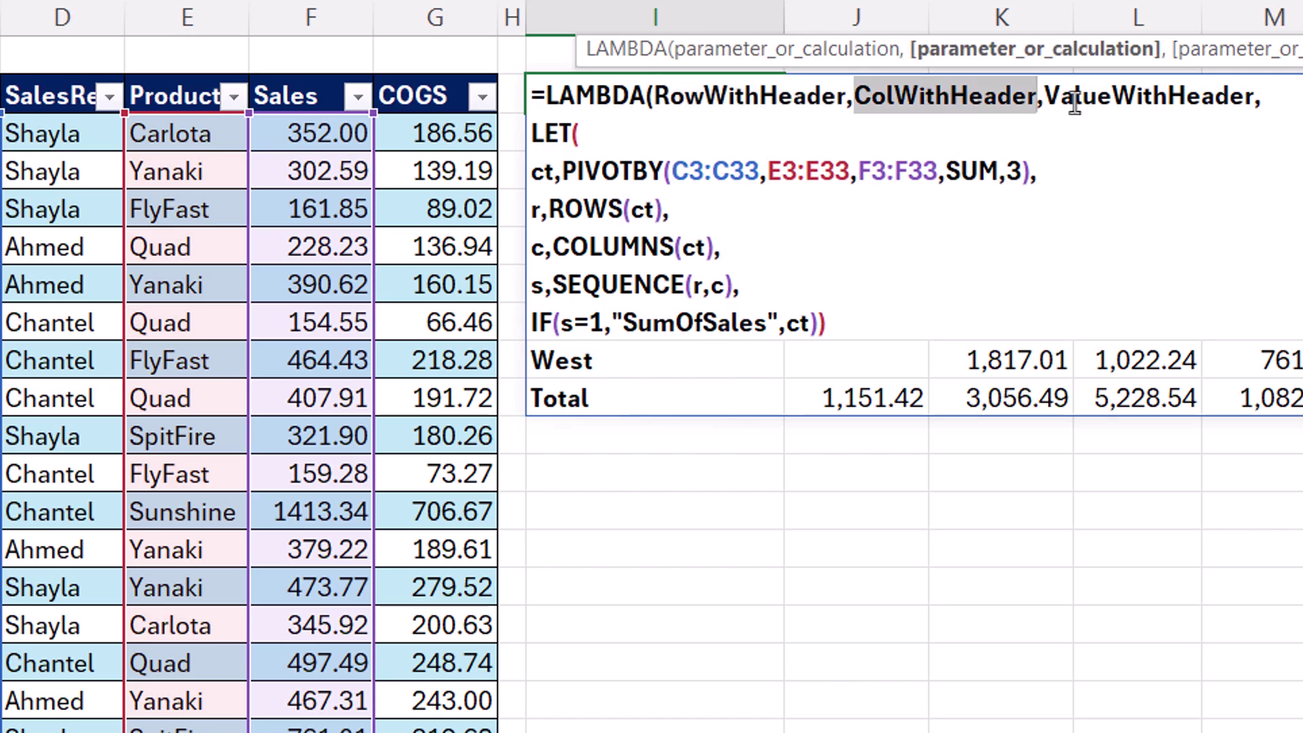
double_click(1163, 105)
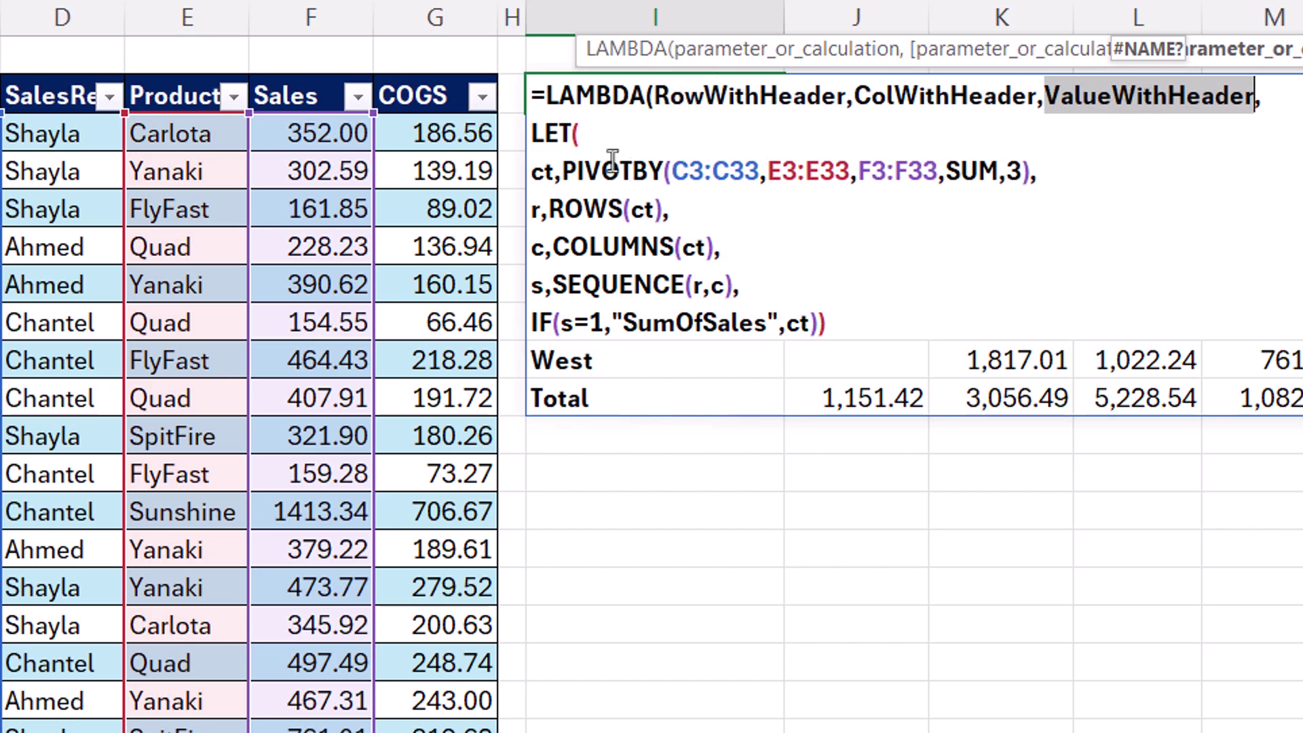
Add variable rf defined as RowWithHeader on a new line at the start of the LET
click(600, 139)
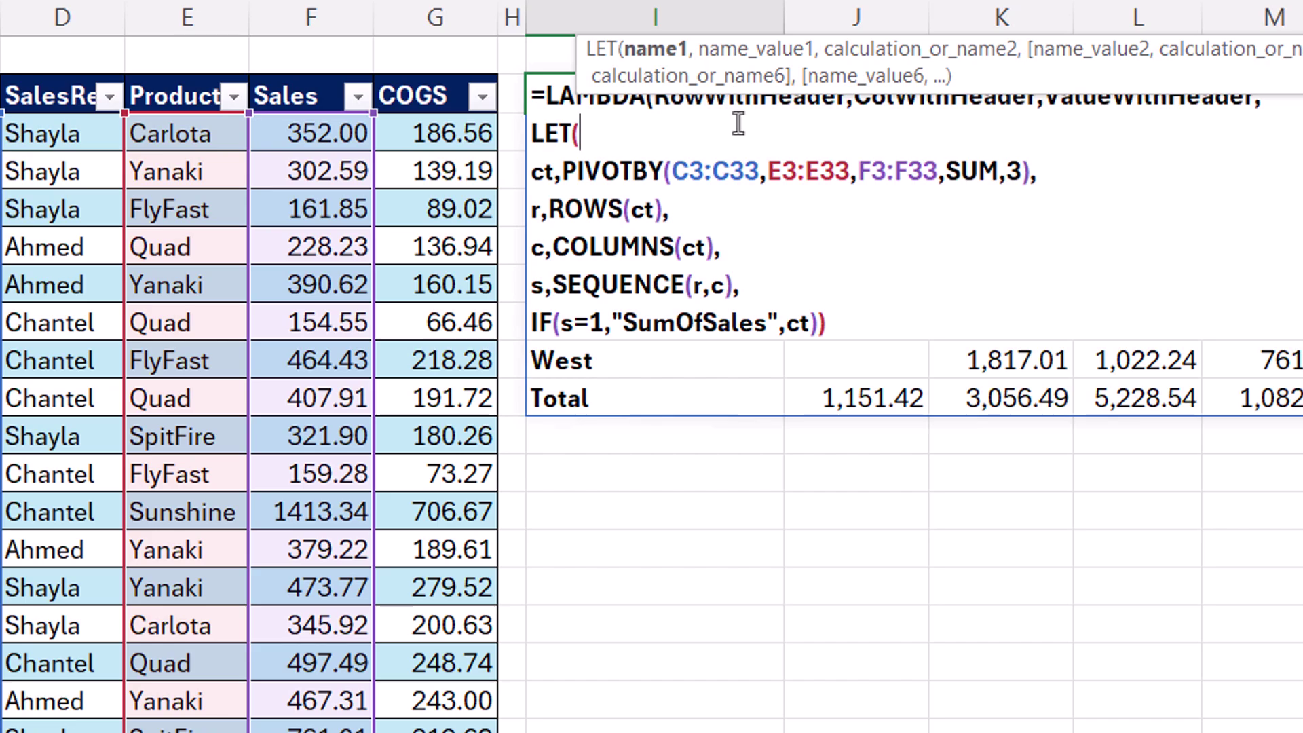
key(alt+Return)
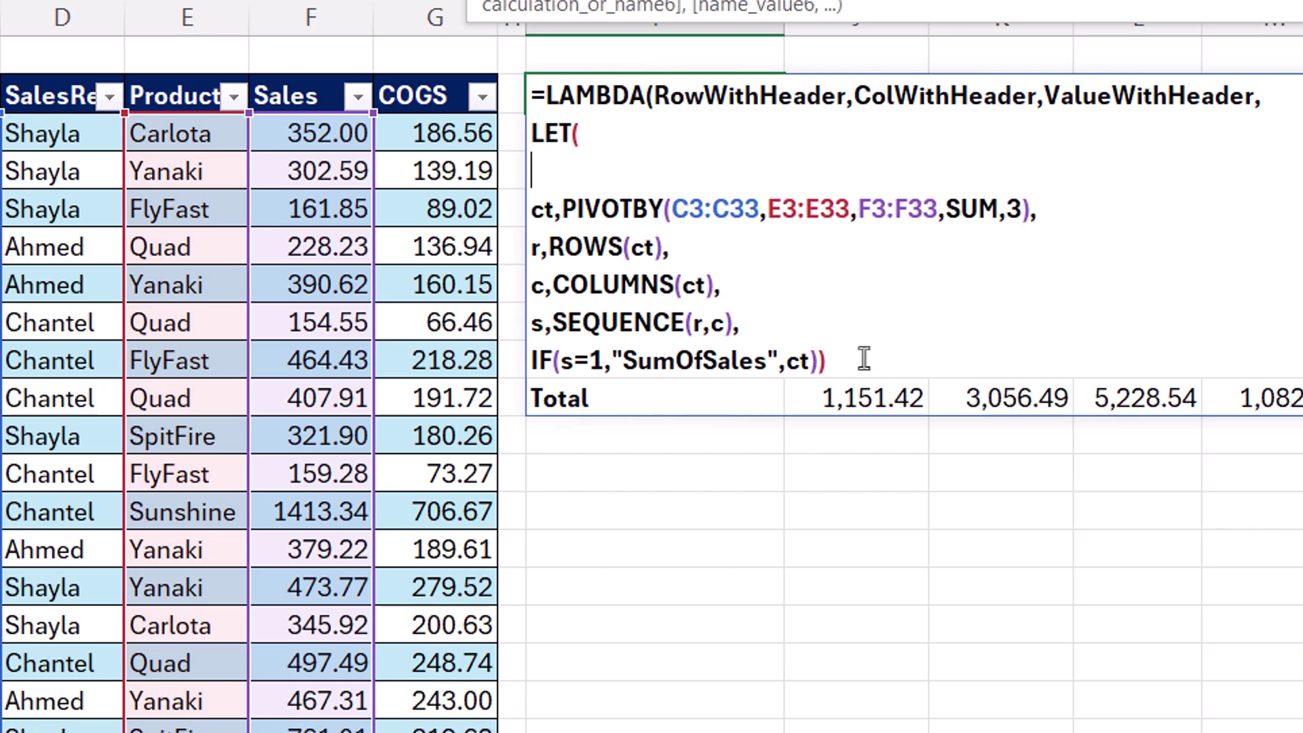
text(rf,)
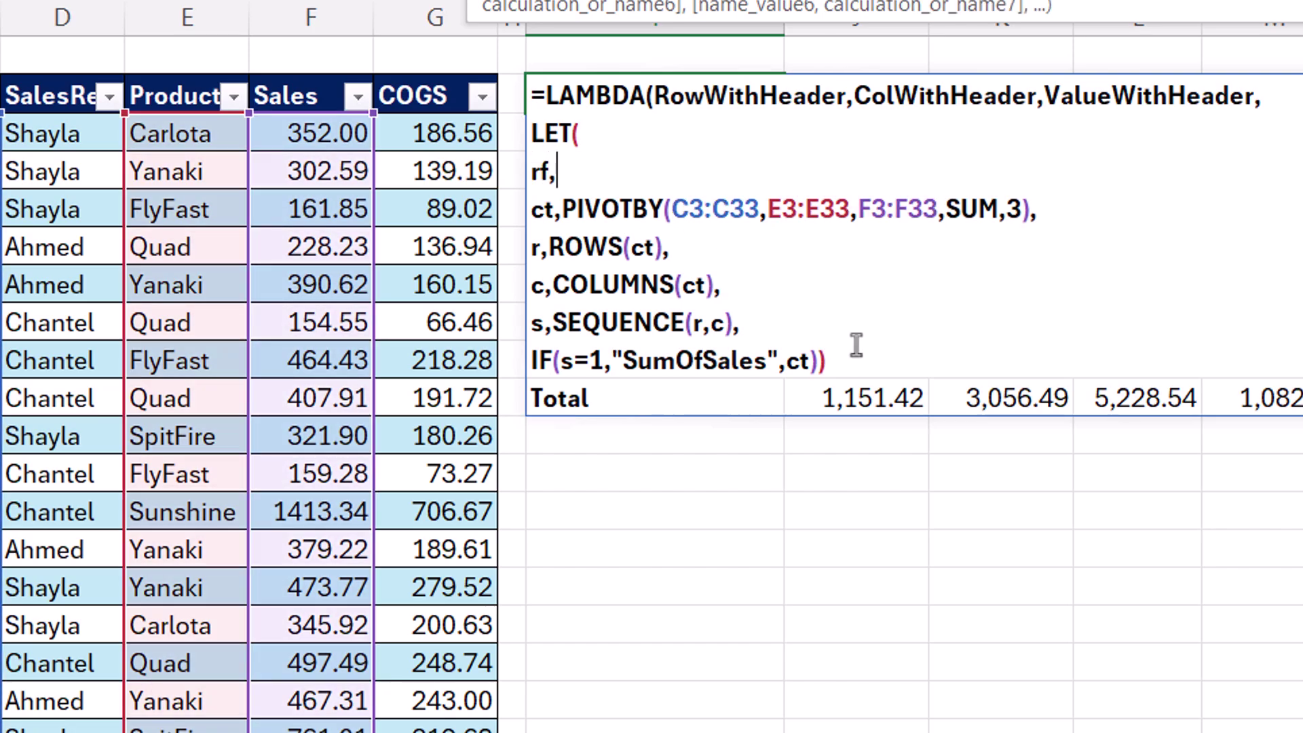
double_click(708, 95)
key(ctrl+c)
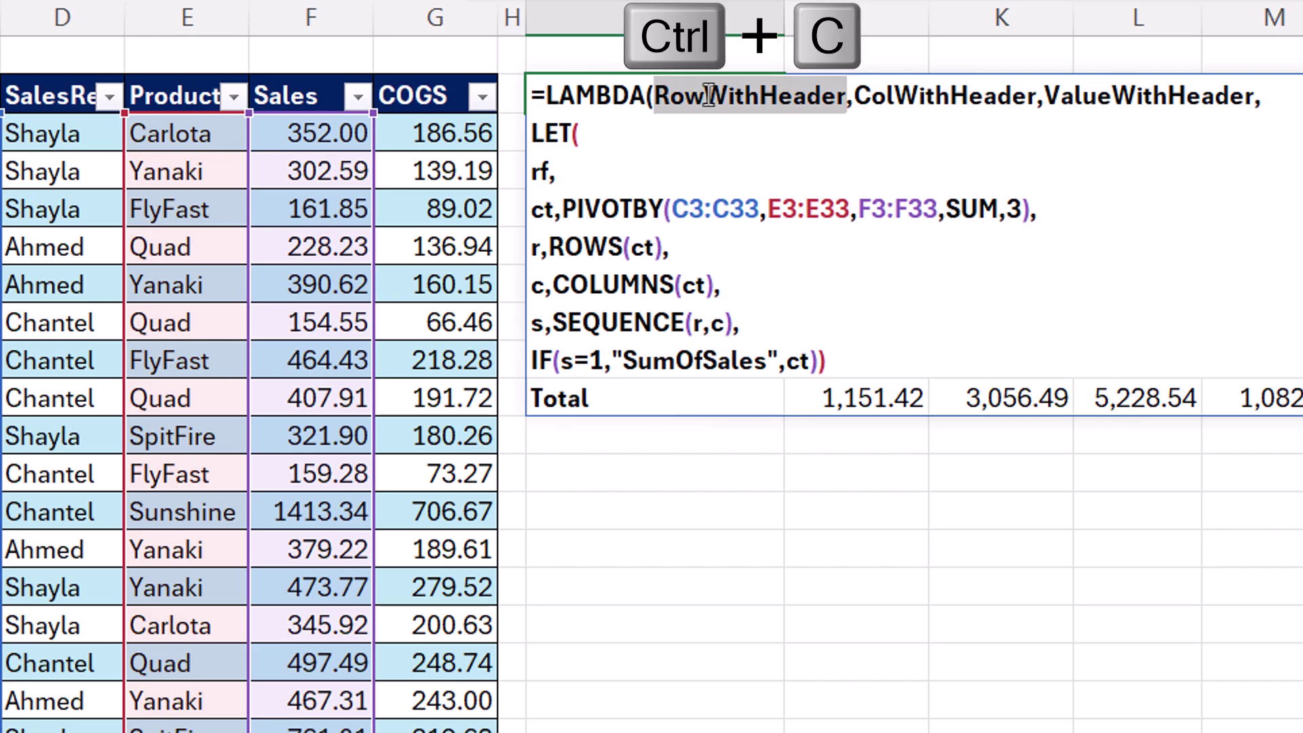
click(684, 173)
key(ctrl+v)
text(,)
key(alt+Return)
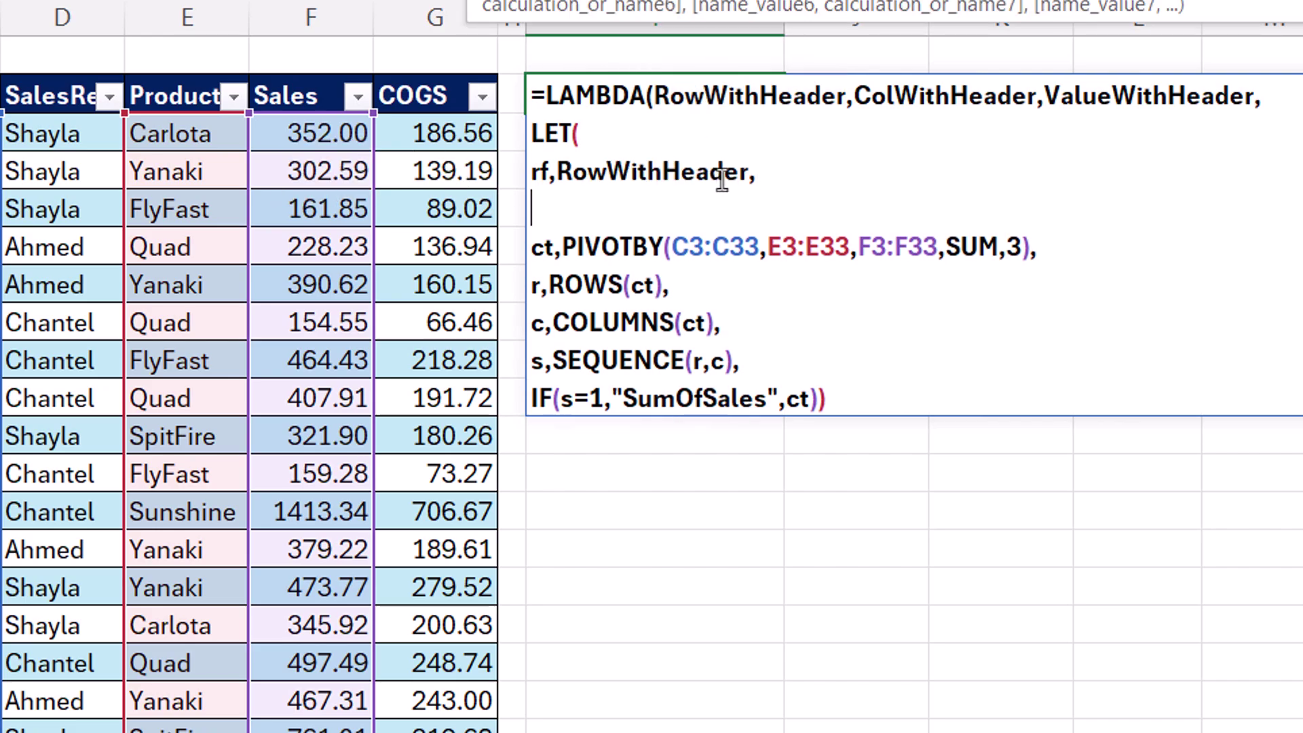
Add variable cf defined as ColWithHeader below the rf line
text(cf,)
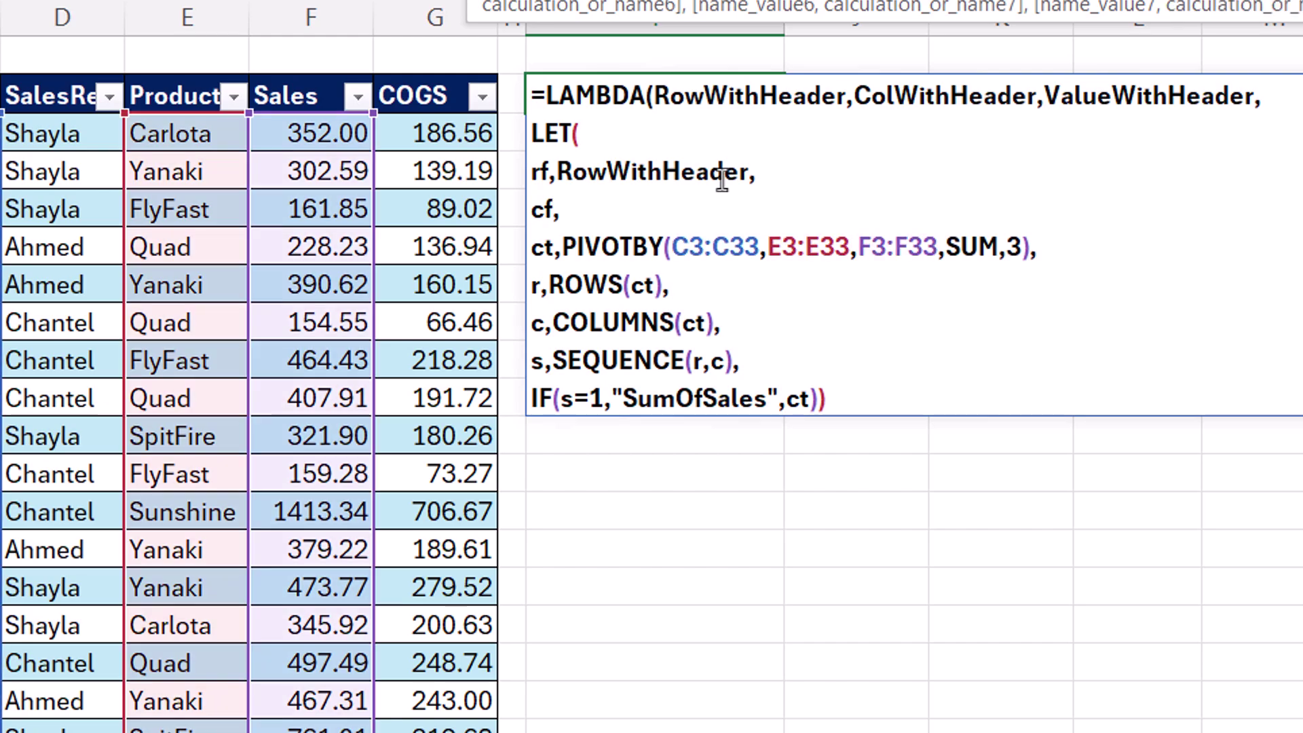
double_click(872, 101)
key(ctrl+c)
click(647, 211)
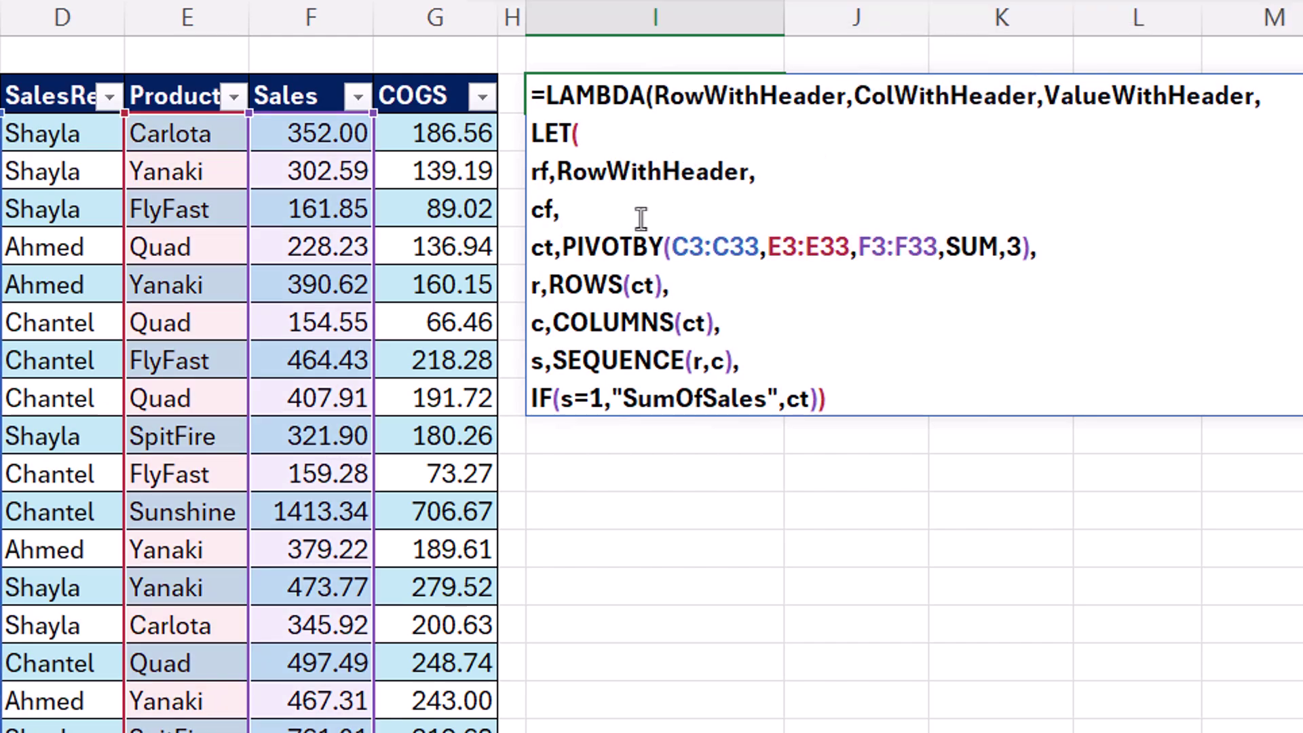
key(ctrl+v)
text(,)
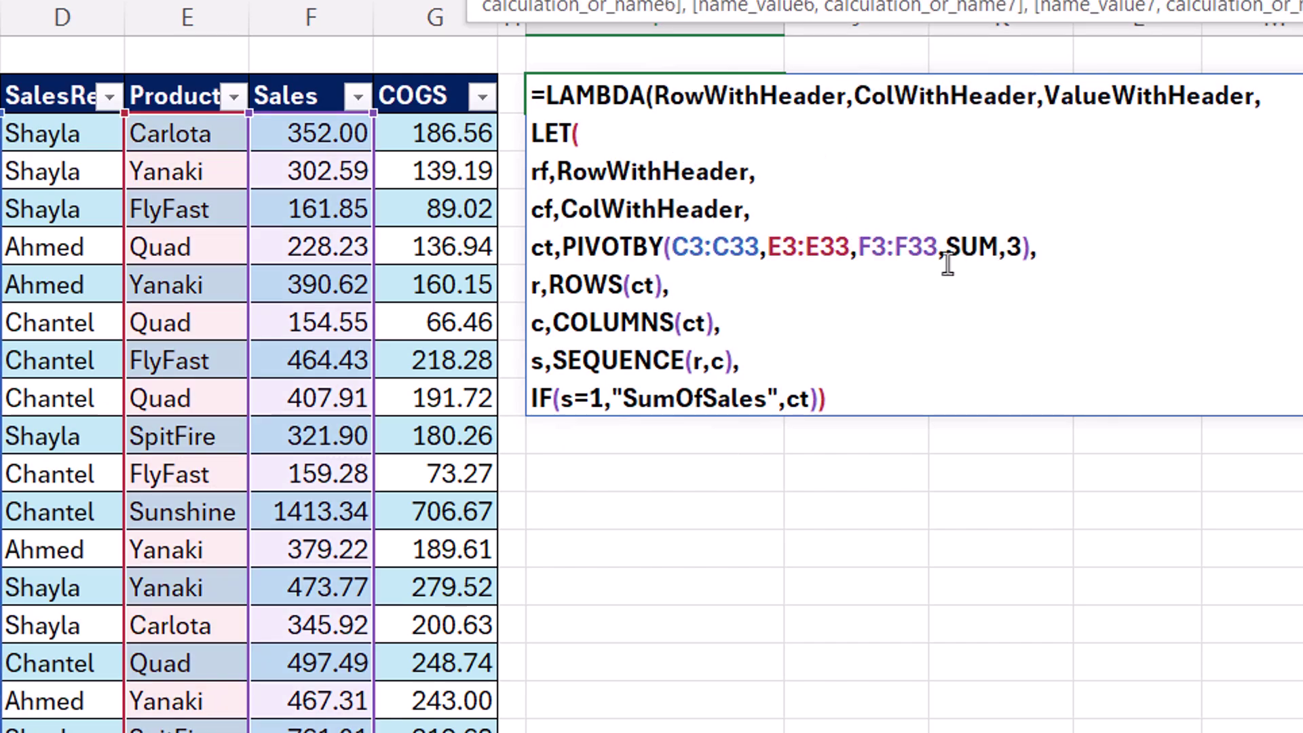
Add variable vf defined as ValueWithHeader on a new line below cf
key(alt+Return)
text(vf,)
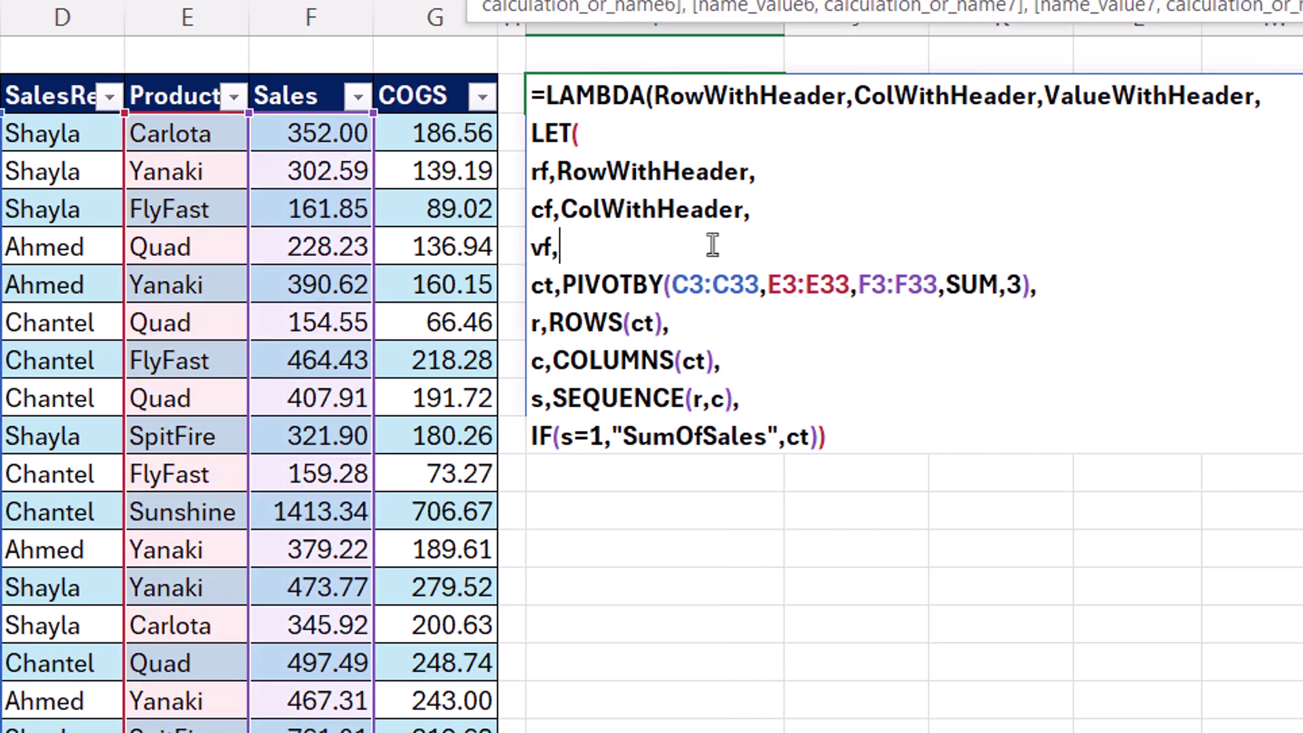
text(ValueWithHeader,)
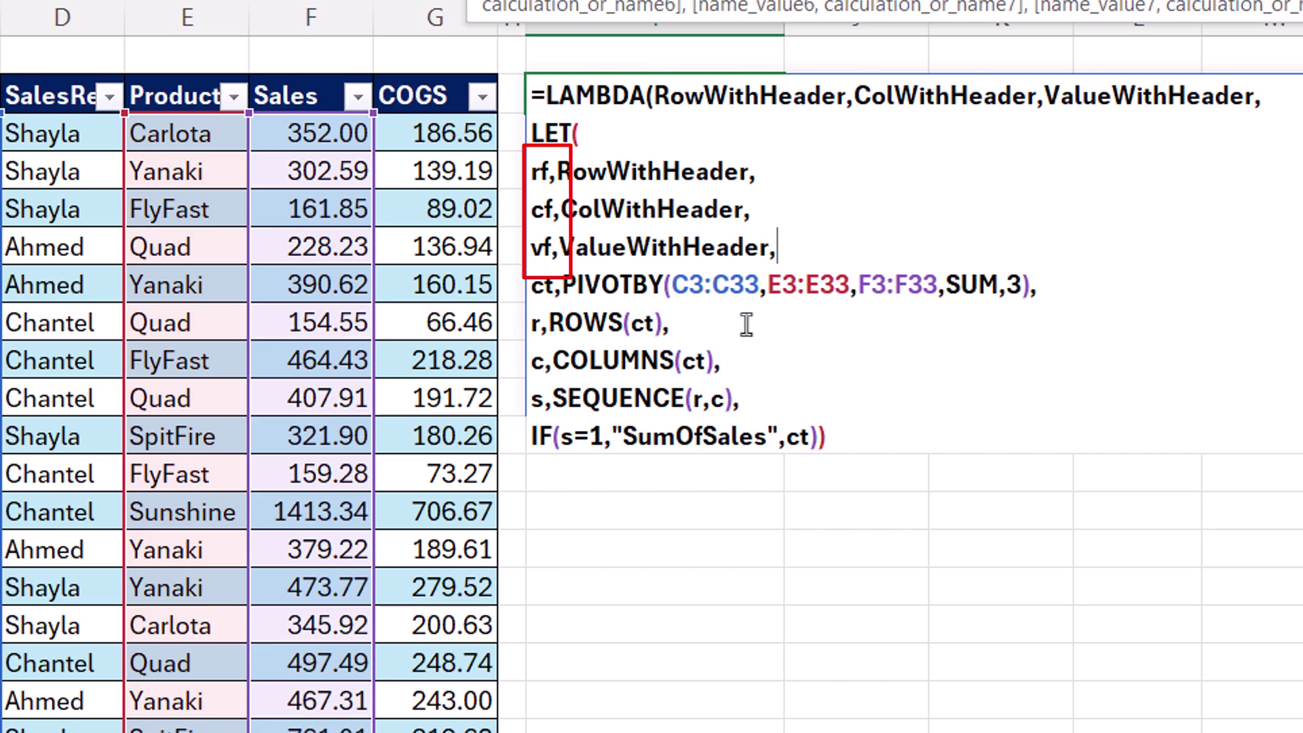
Replace the three cell ranges in the PIVOTBY arguments with the variables rf, cf and vf
double_click(710, 285)
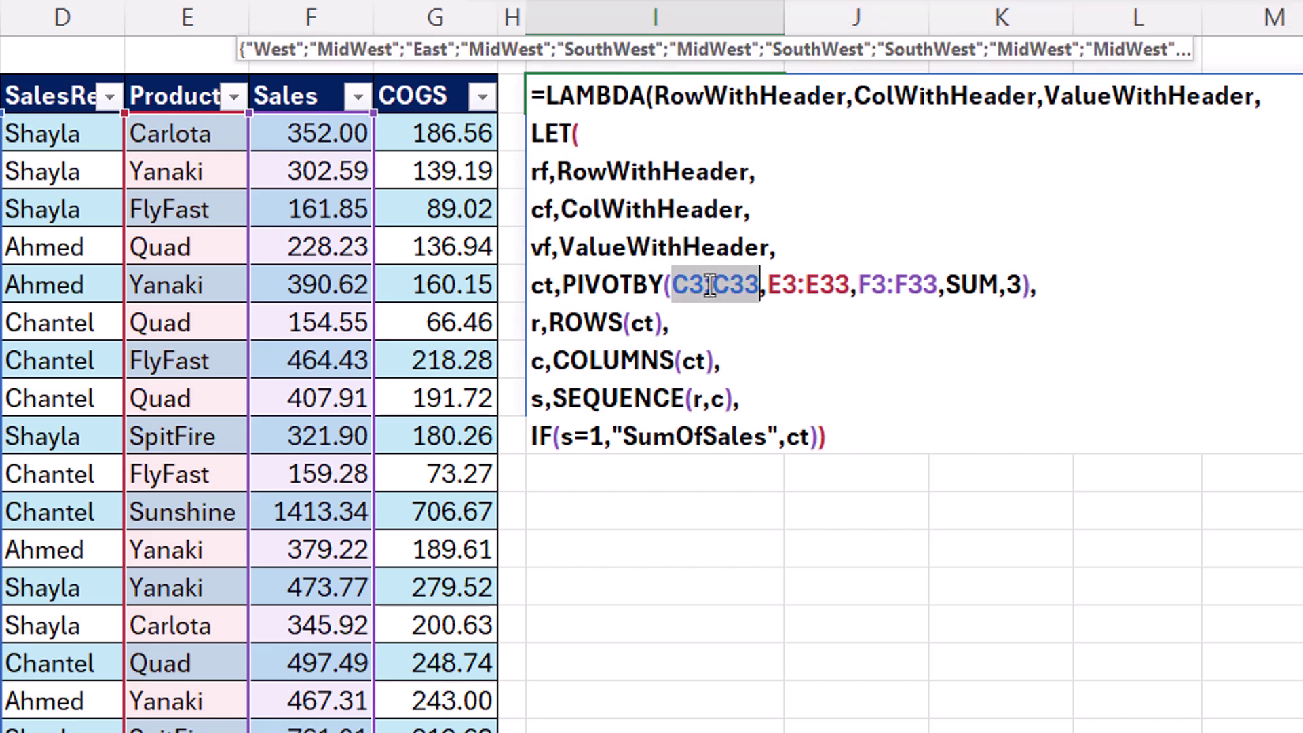
text(rf)
double_click(735, 285)
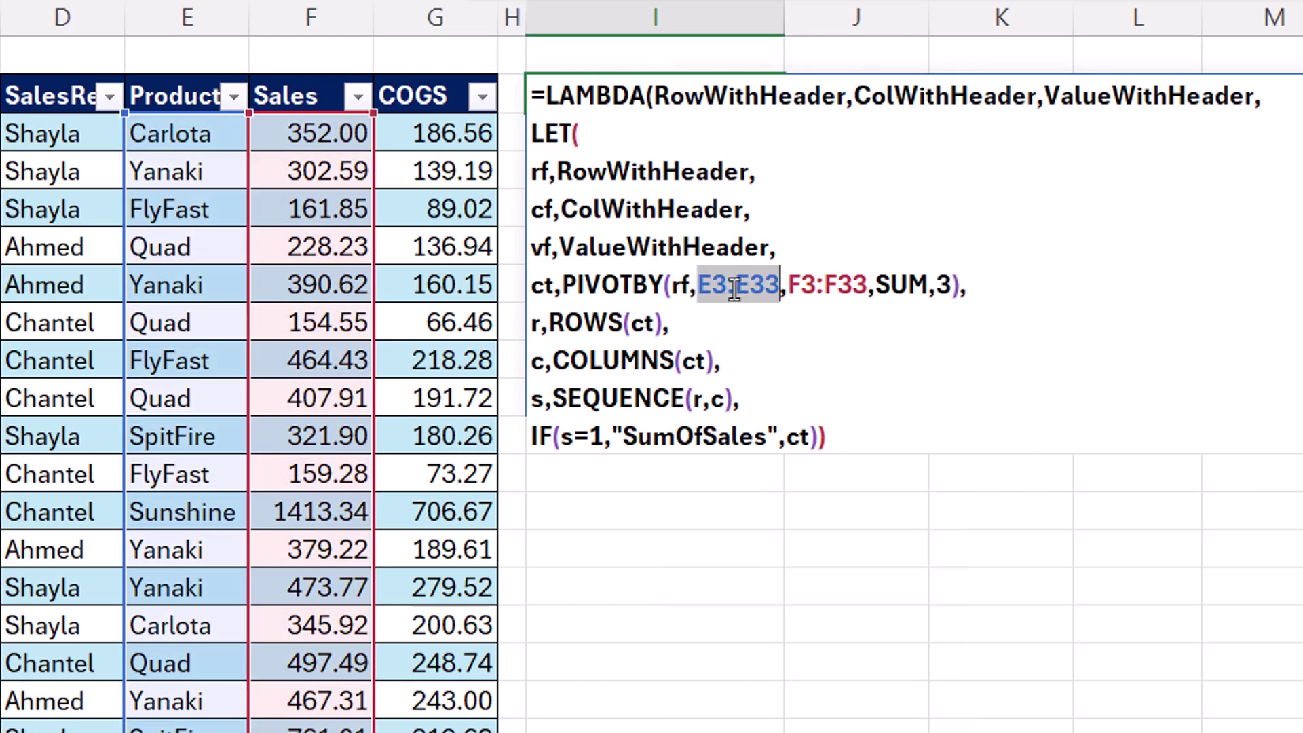
text(cf)
double_click(757, 285)
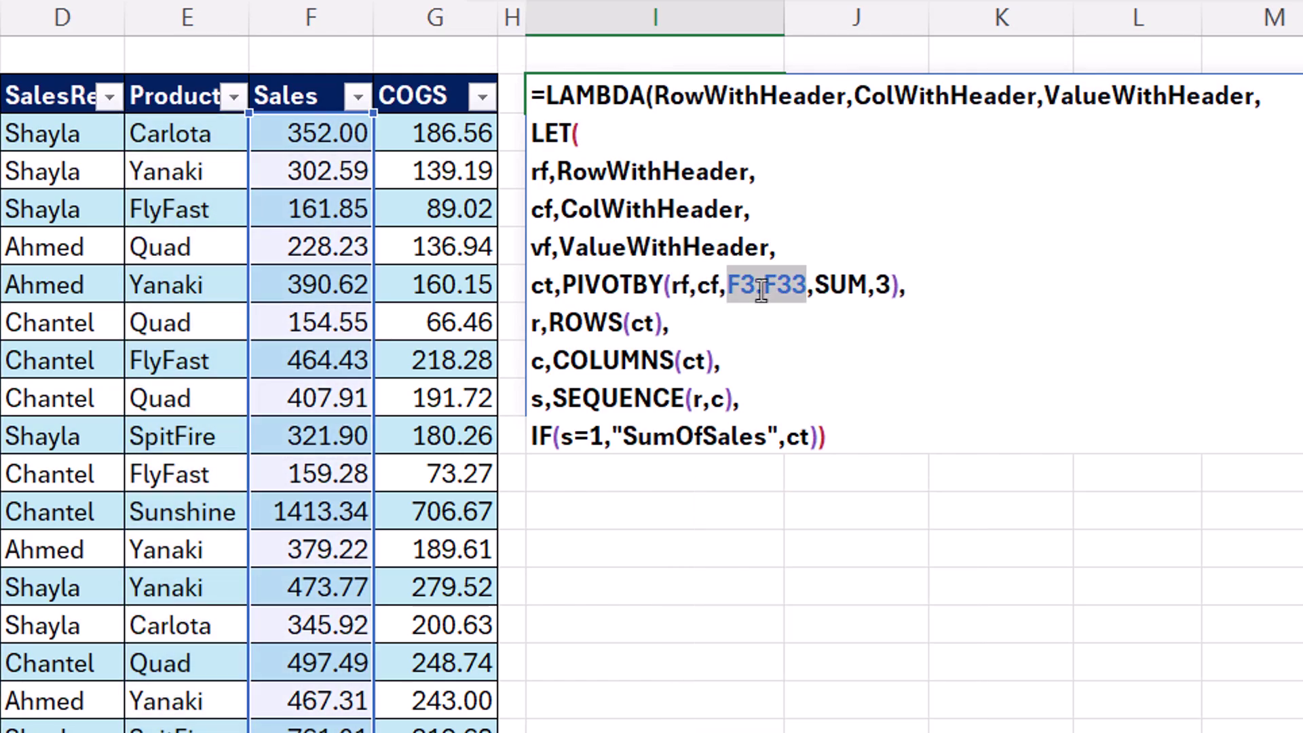
text(vf)
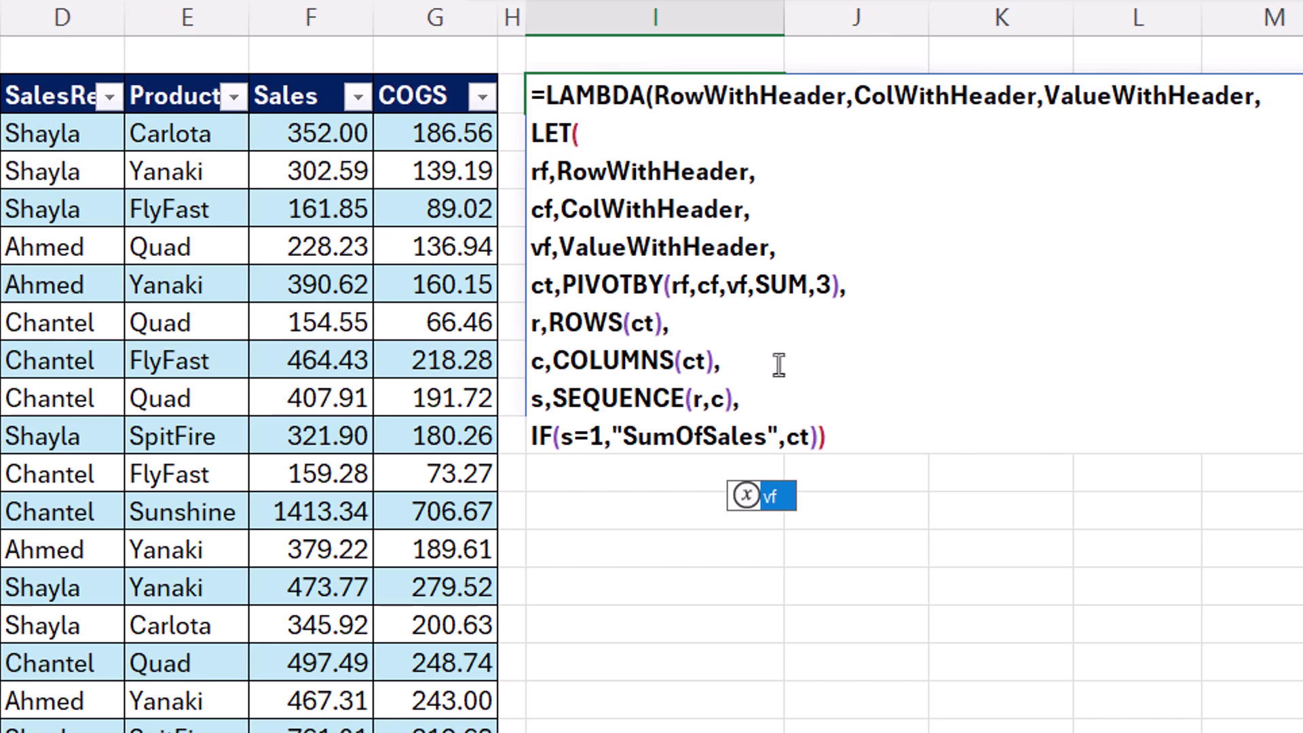
Close the LAMBDA, call it with C2:C33, D2:D33 and F2:F33 as arguments, and enter the formula
click(851, 437)
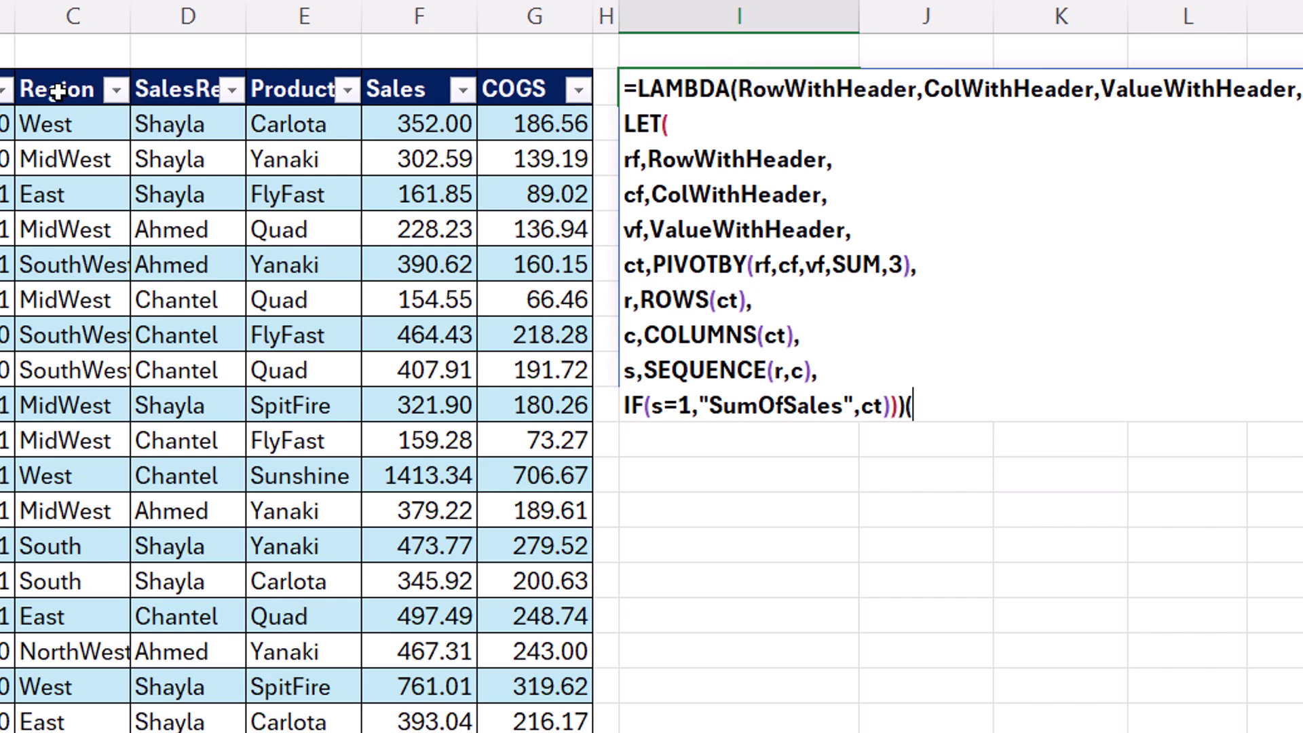
drag(57, 90, 68, 732)
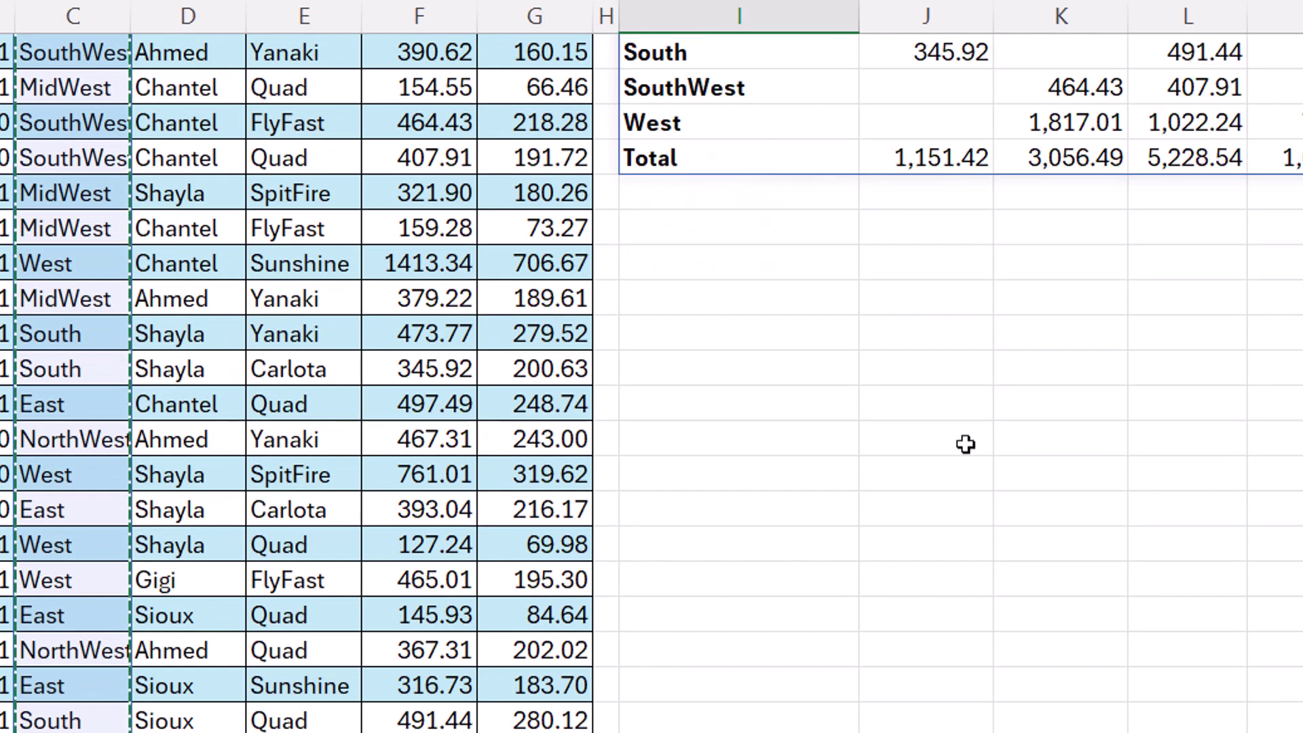
text(,"SumOfSales",ct)))(C2:C33,)
drag(183, 91, 200, 730)
text(,)
drag(426, 90, 421, 732)
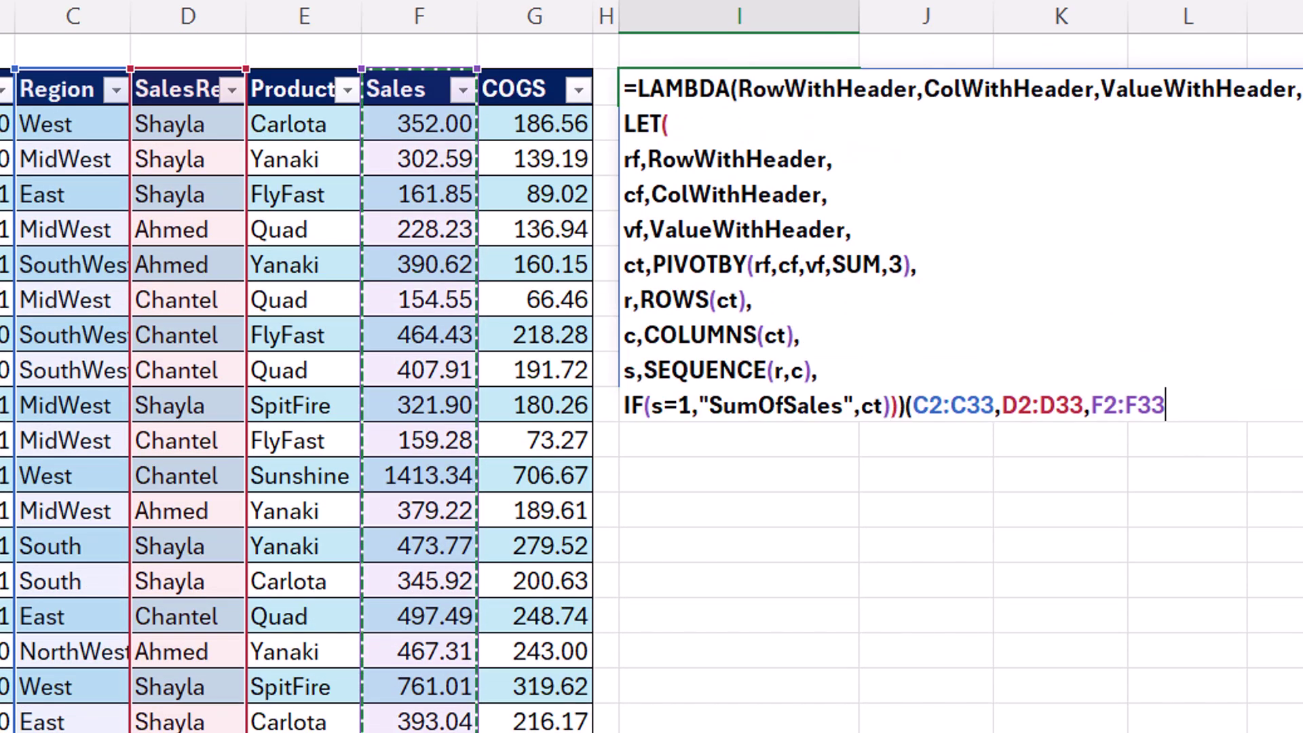
text())
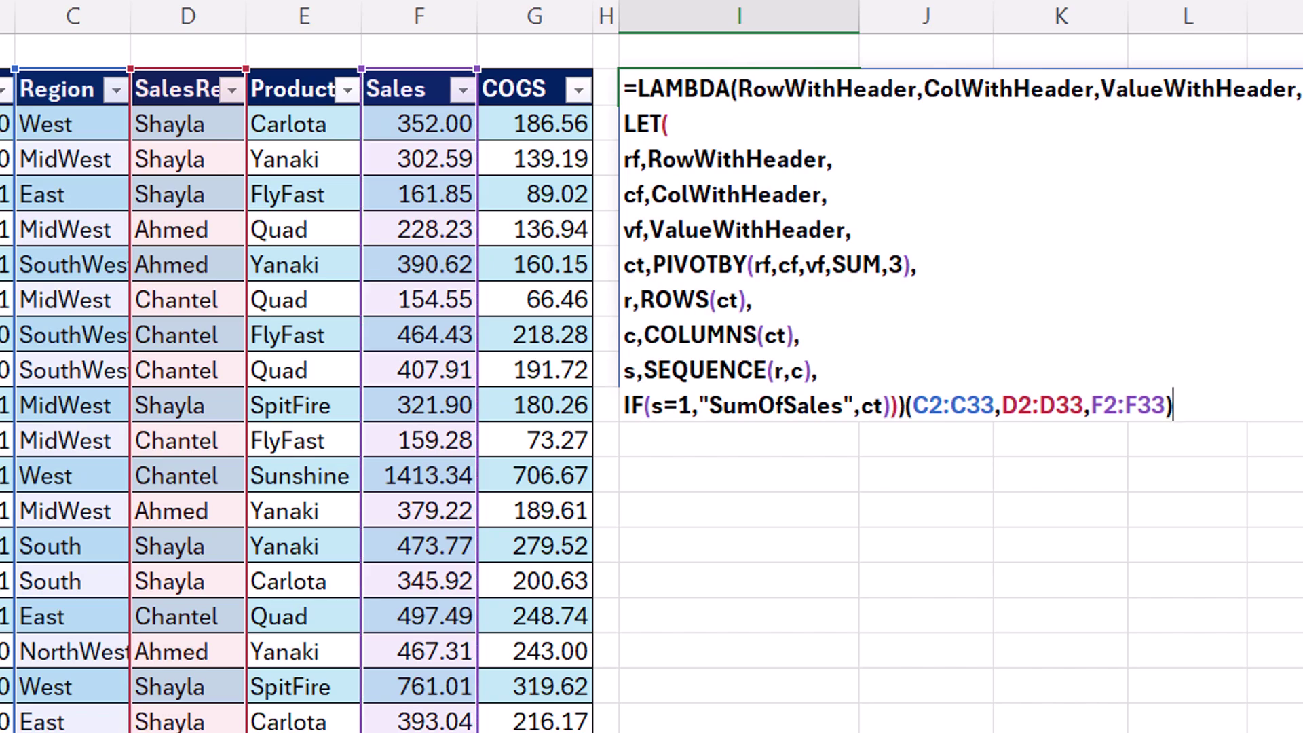
key(Return)
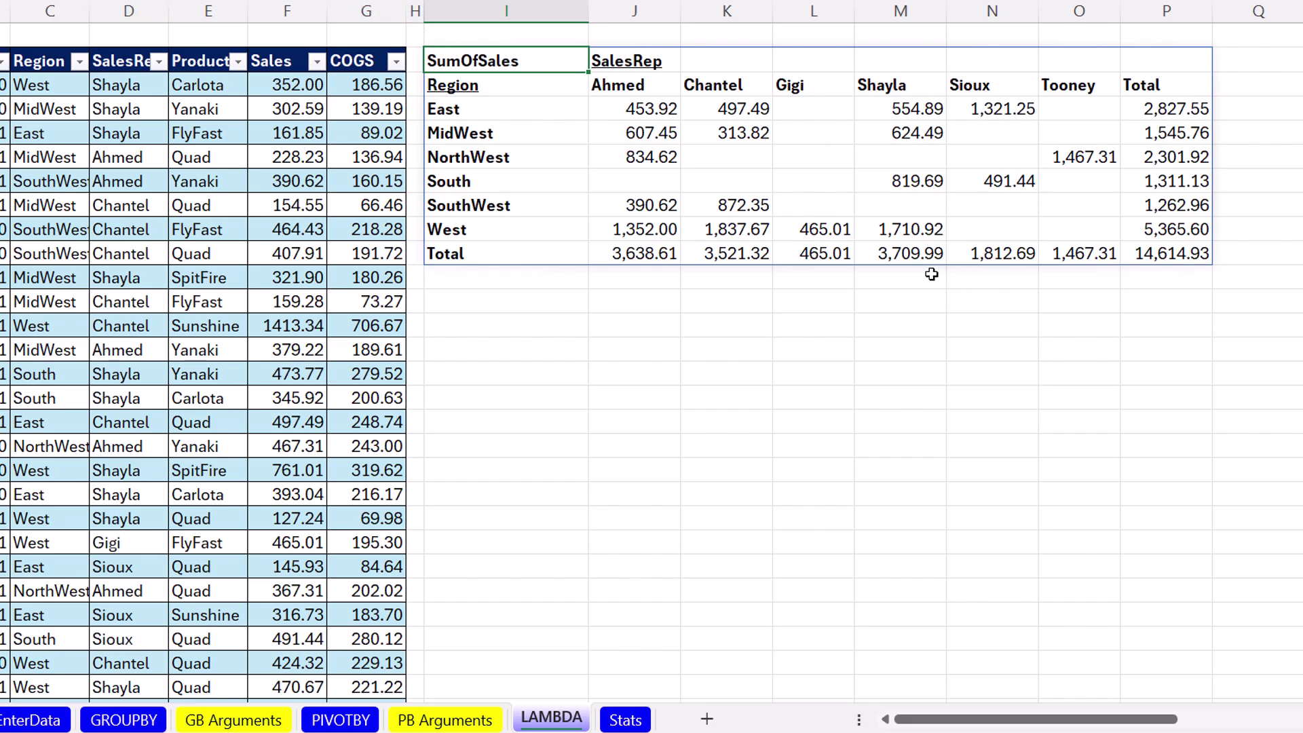
Add a variable named vfn on a new line below the vf line in the LET formula
key(F2)
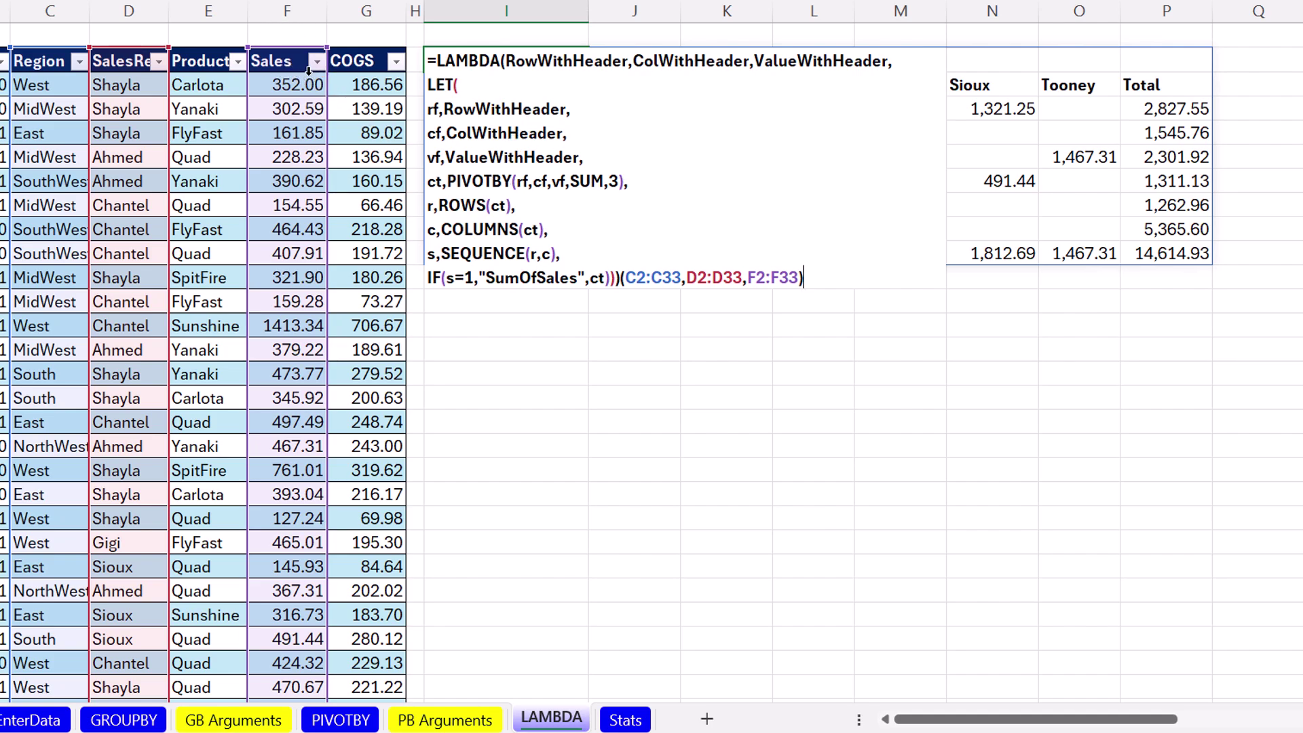
click(596, 157)
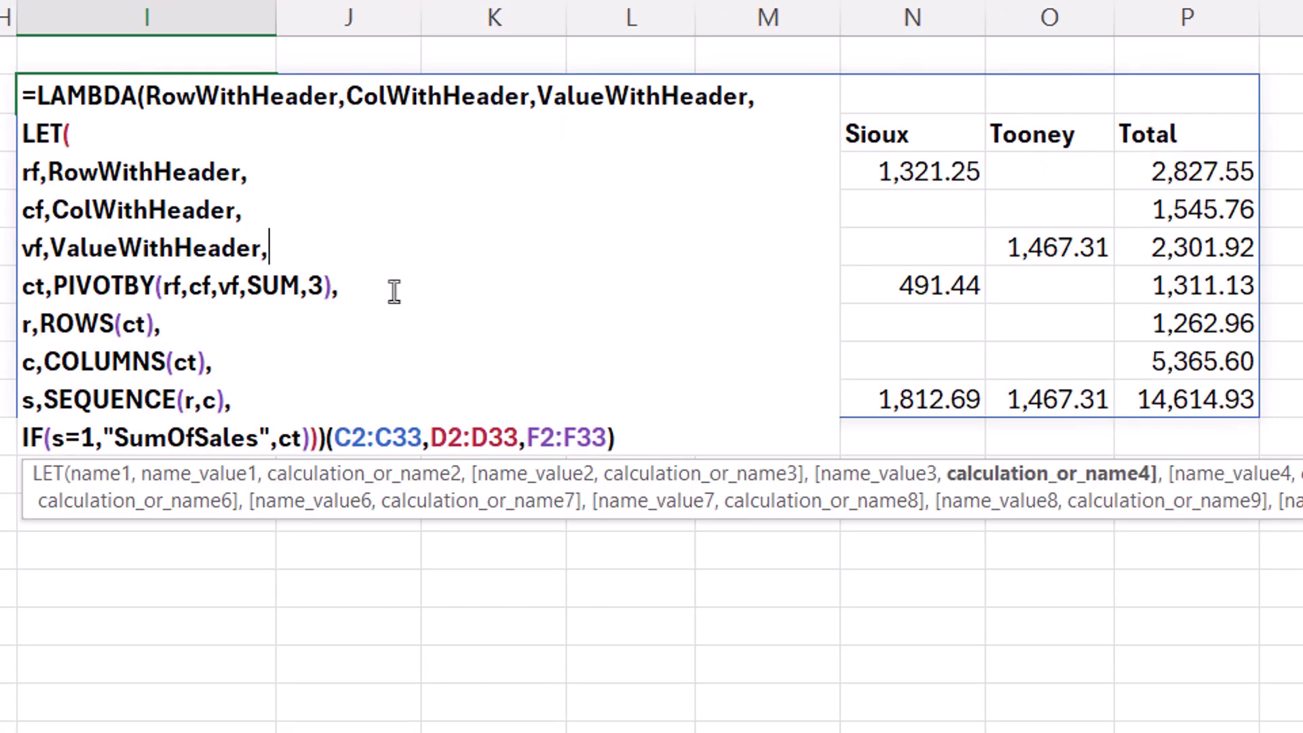
key(alt+Return)
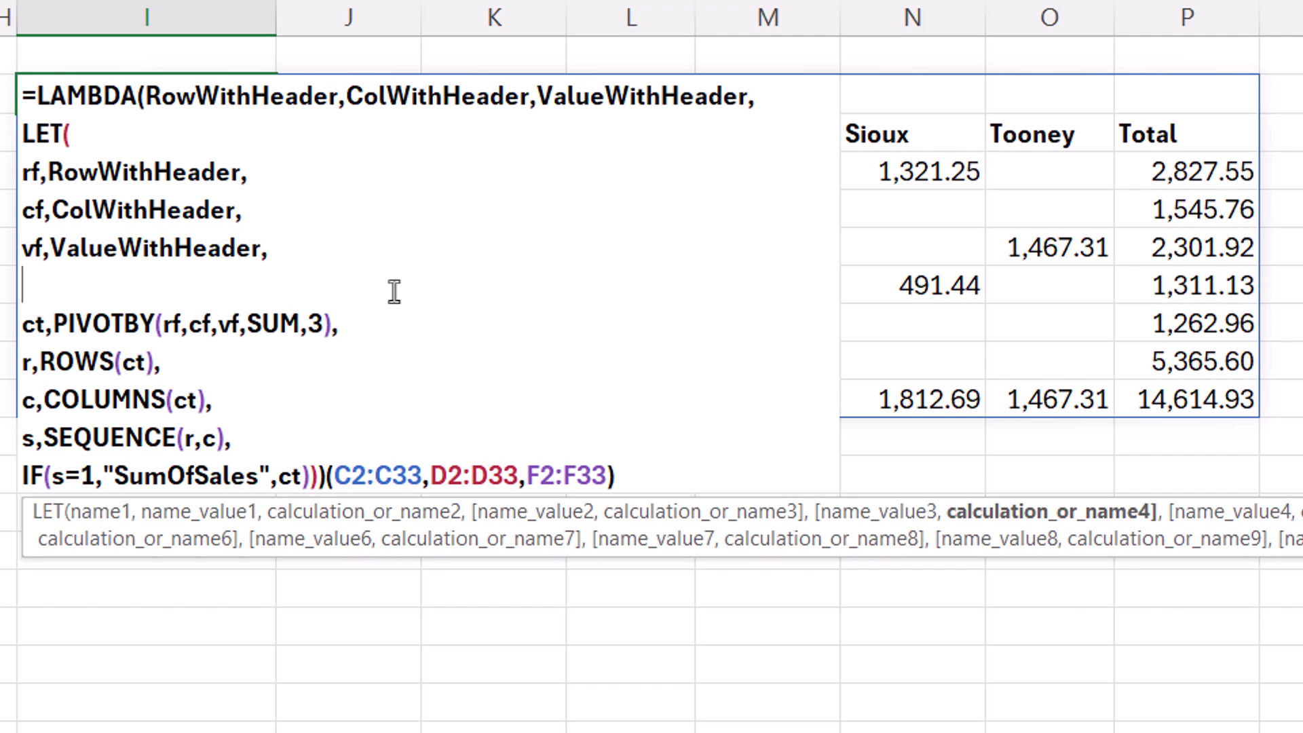
text(vf)
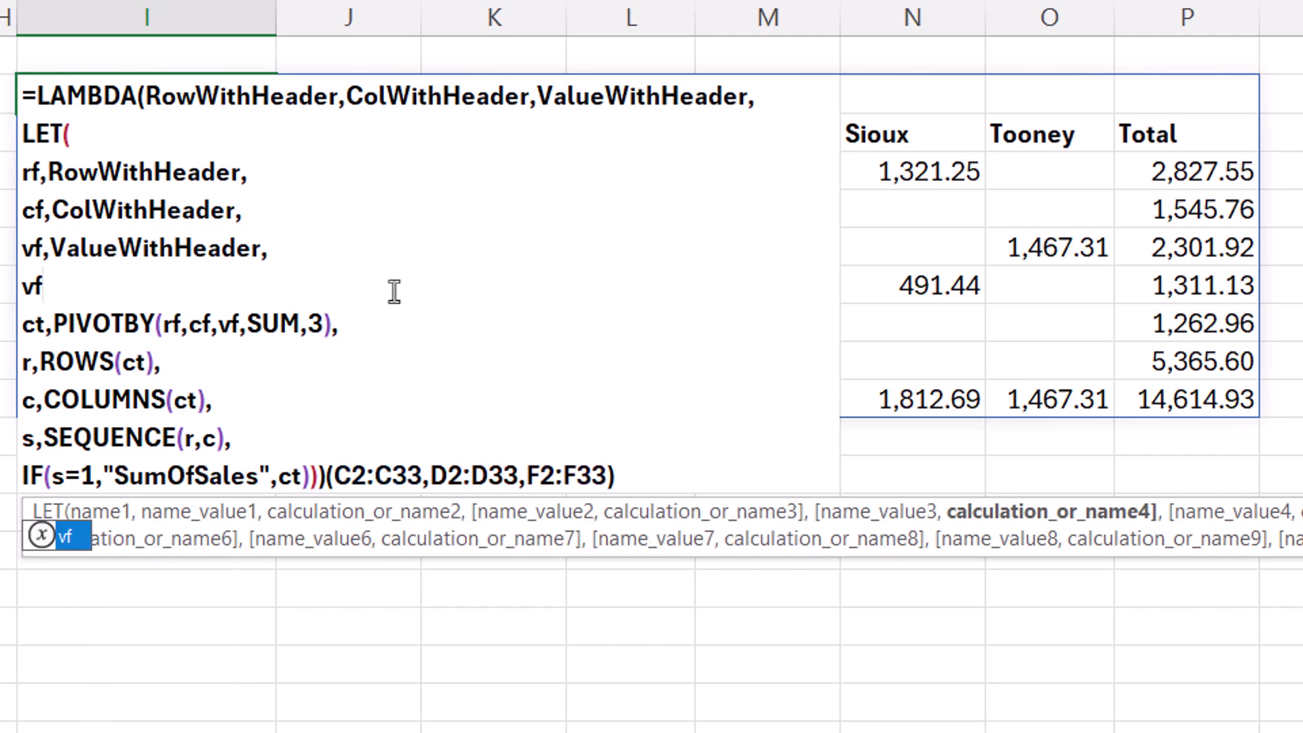
text(n)
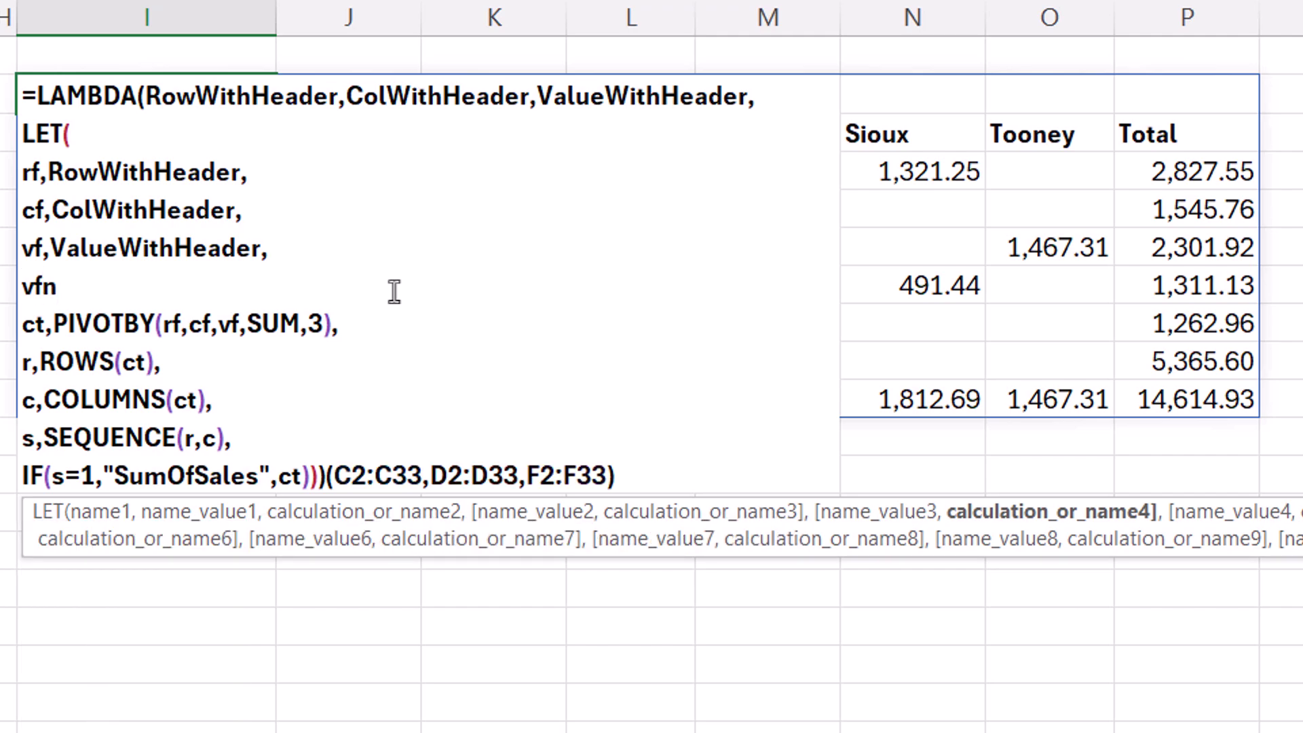
text(,)
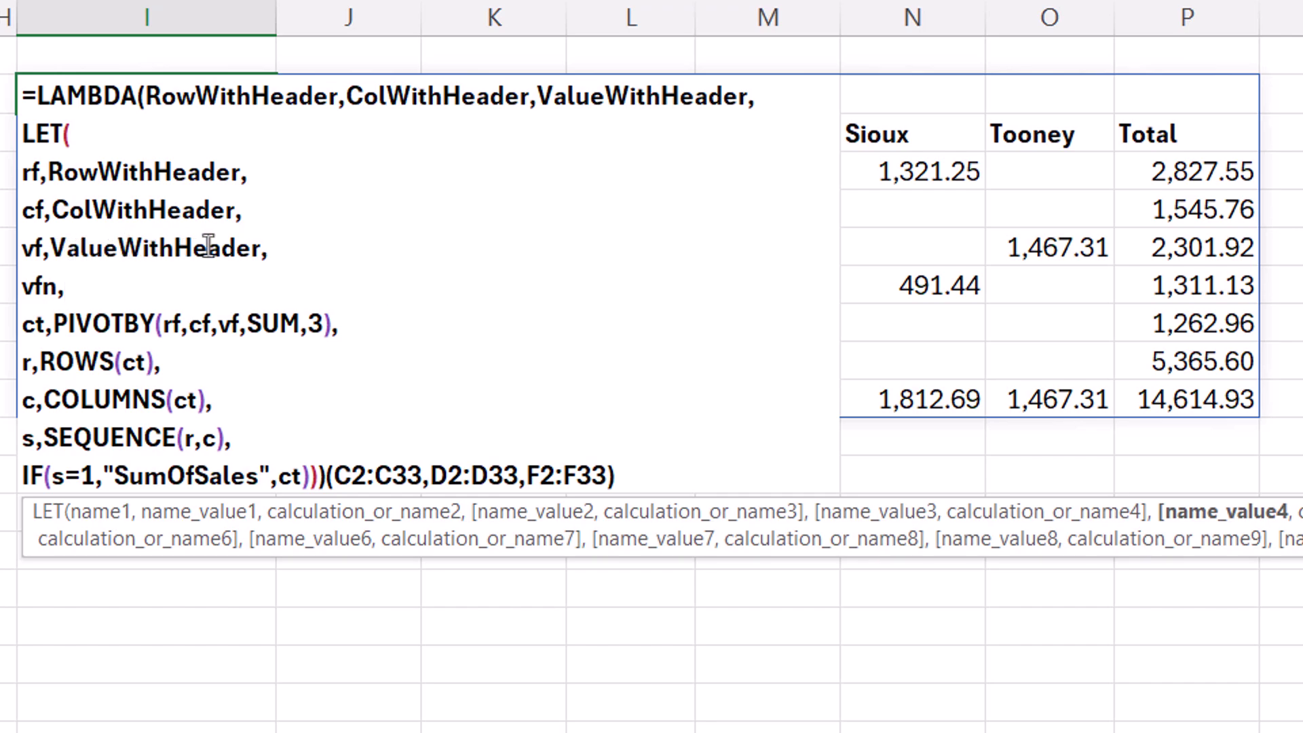
Define vfn as TAKE(vf,1) so it holds the header of the value range
text(tak)
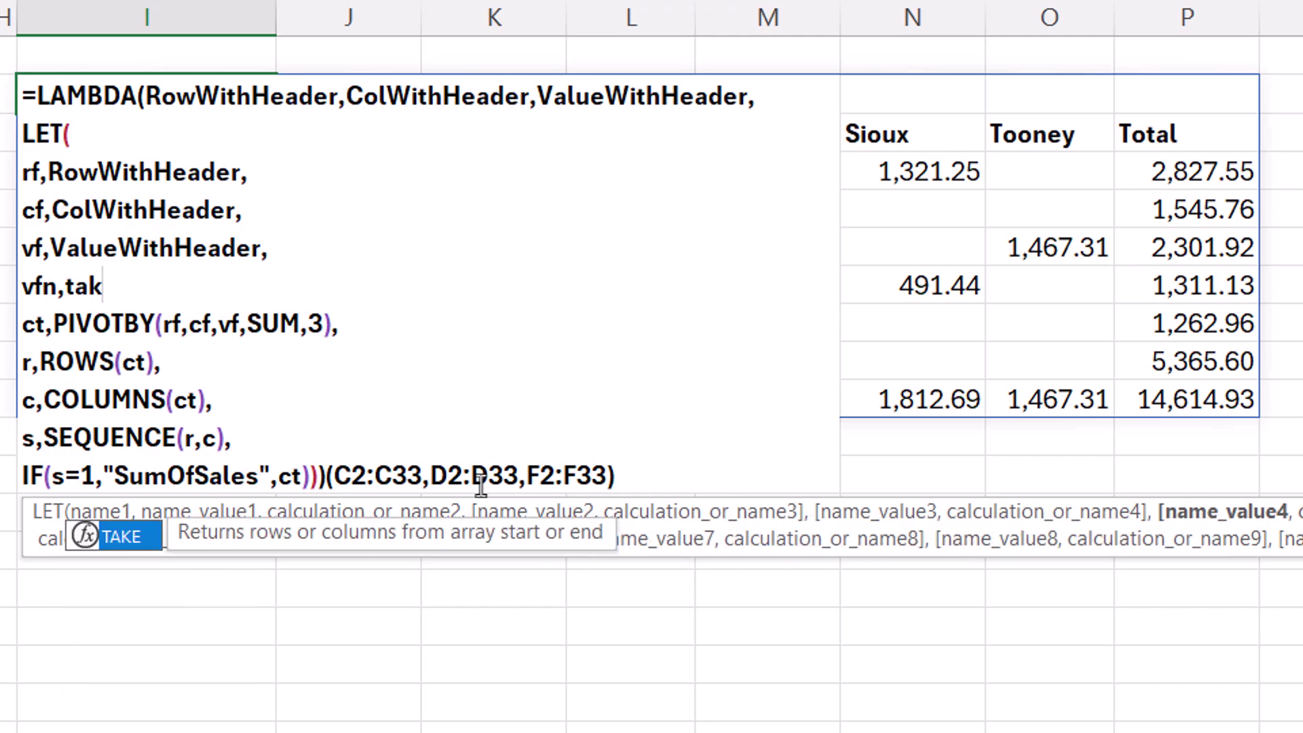
text(e)
key(Tab)
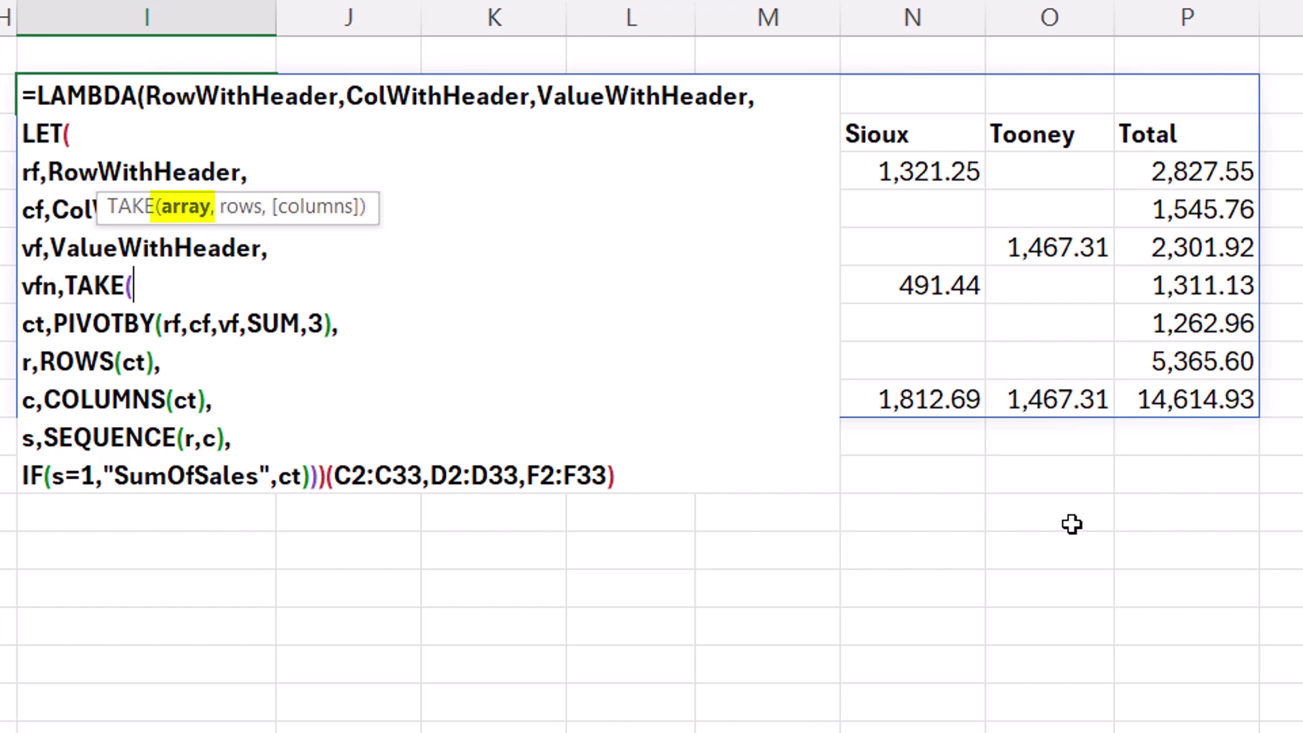
text(vf)
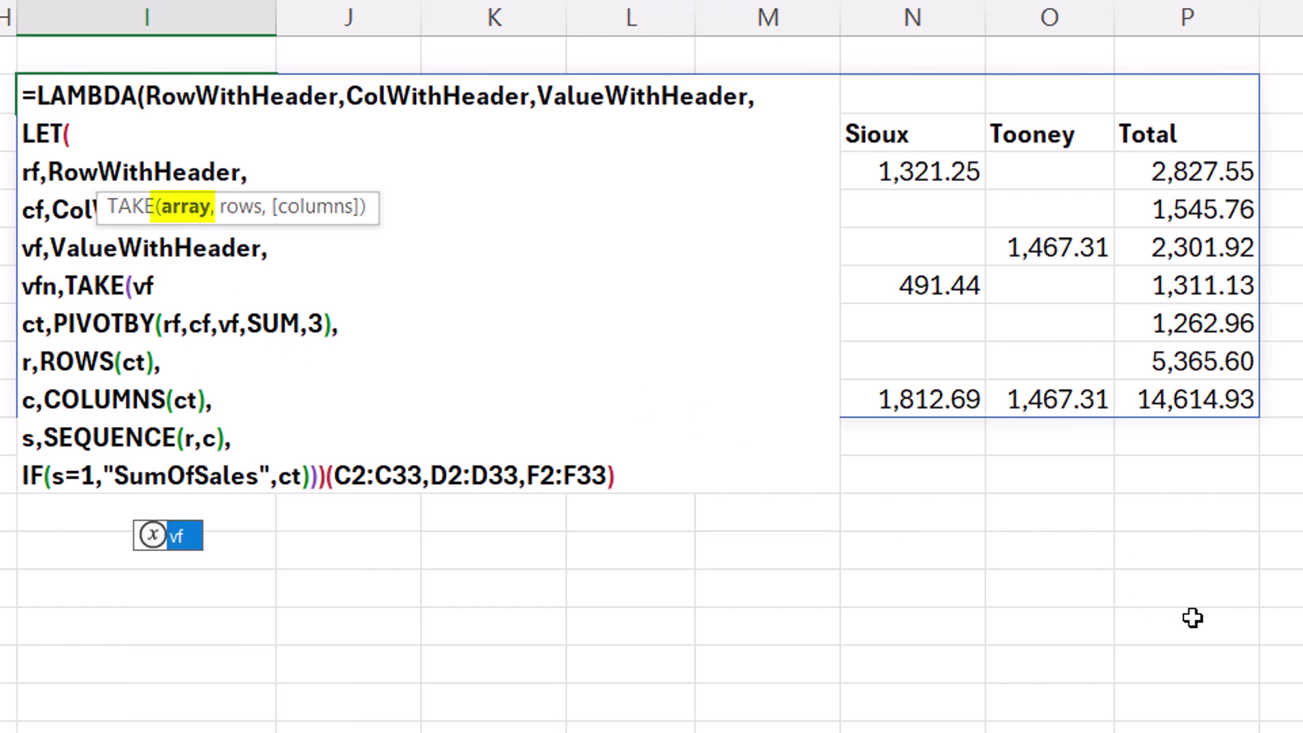
text(,)
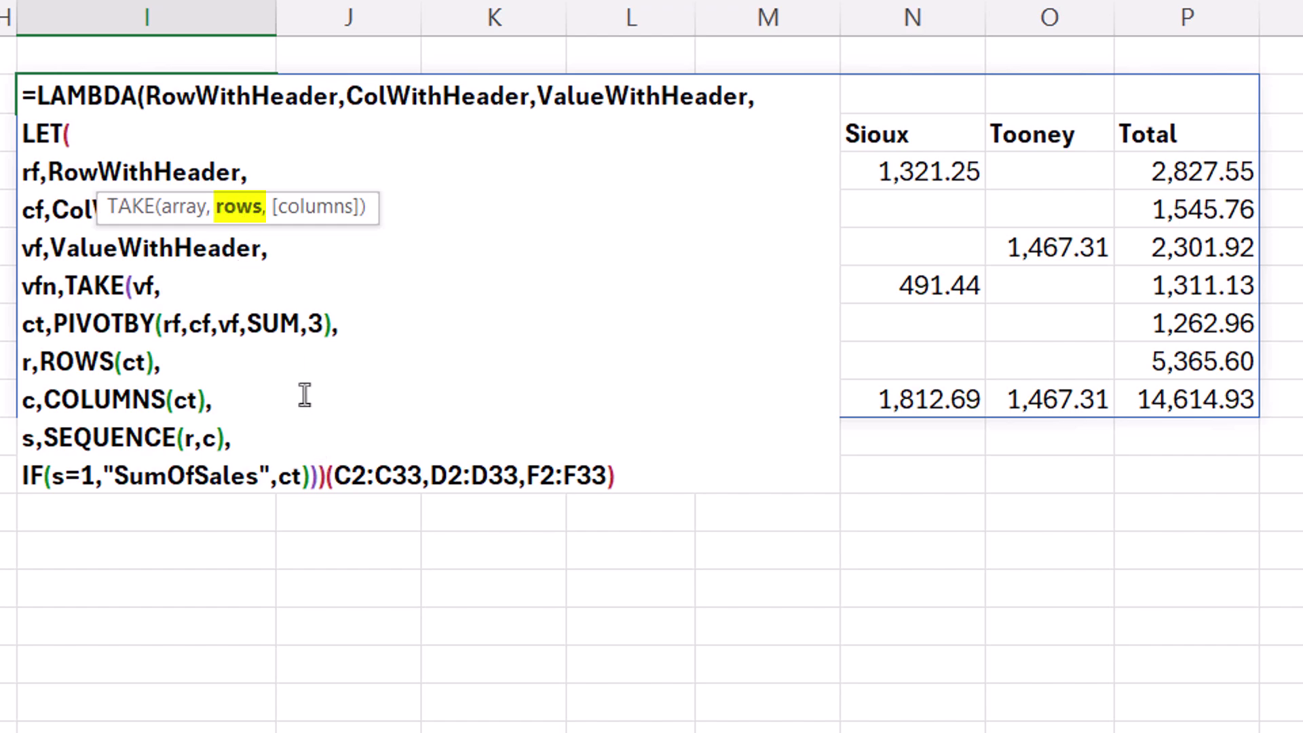
text(1))
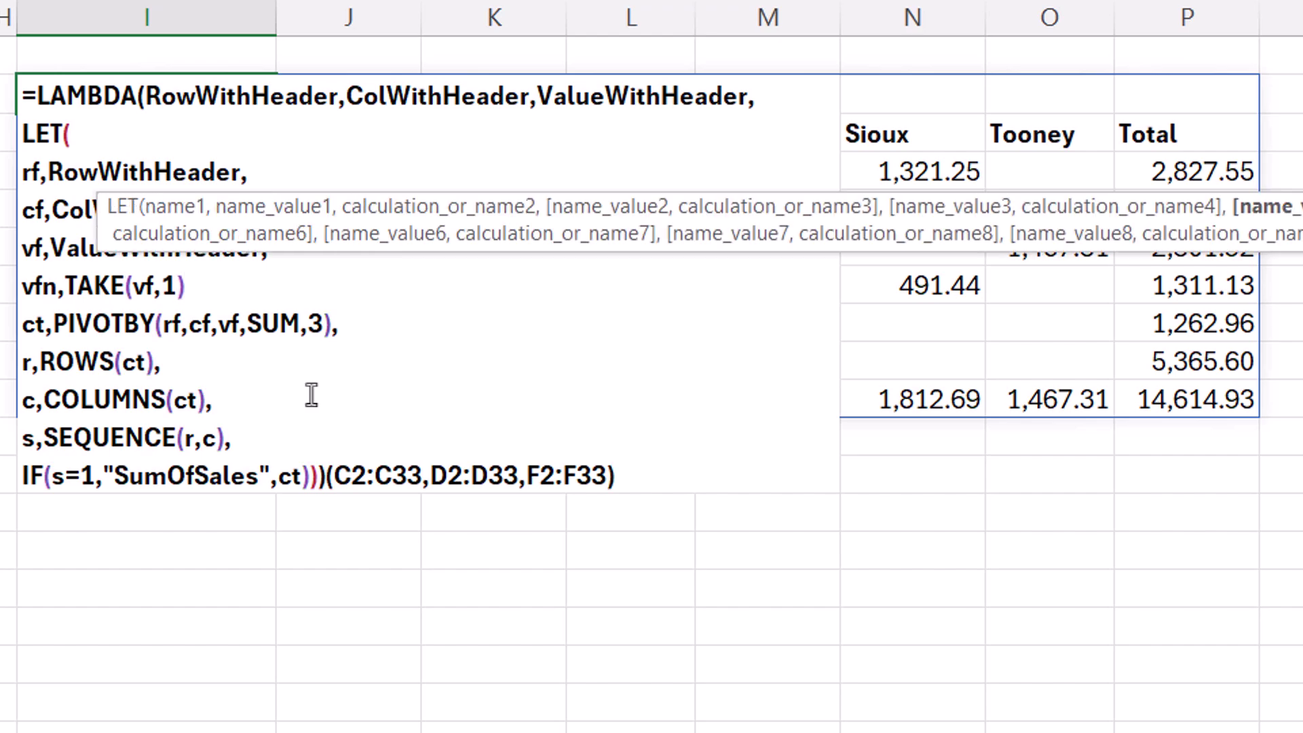
text(,)
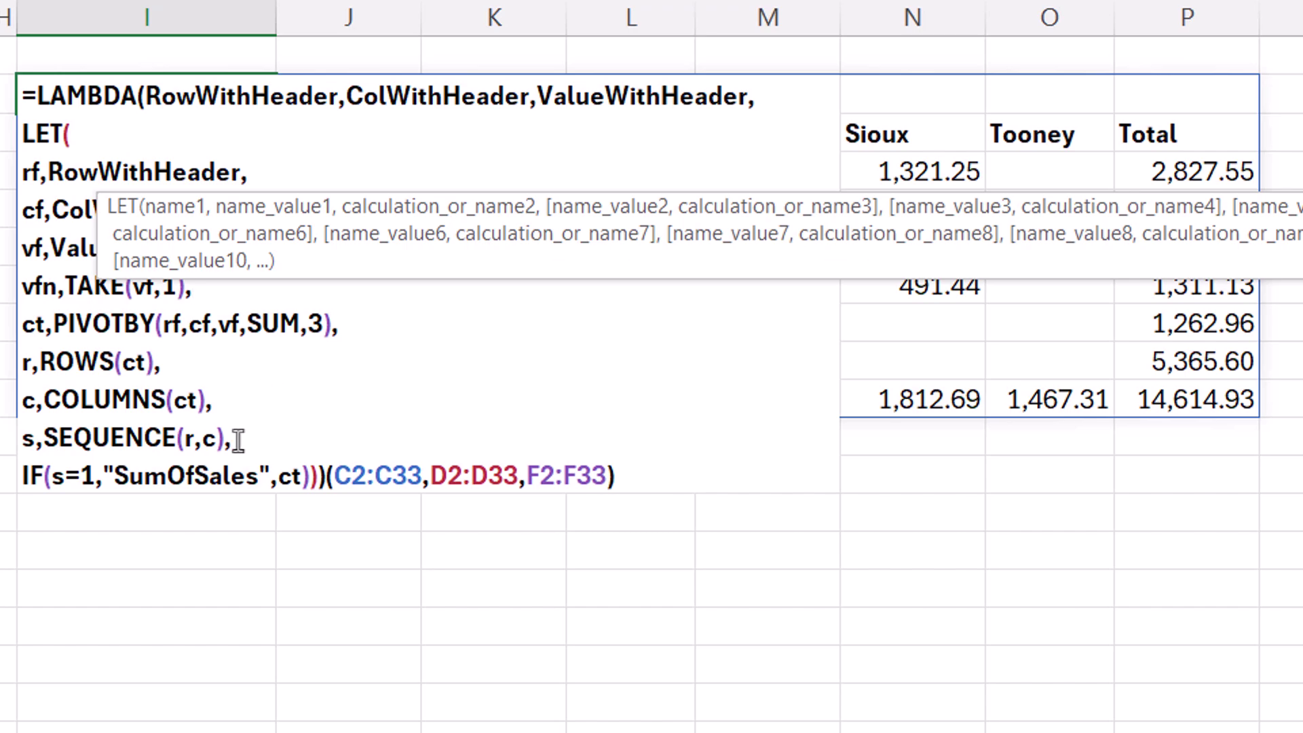
Replace the fixed "SumOfSales" label in the IF function with "SumOf"&vfn and enter the formula
drag(193, 483, 261, 475)
key(shift+Right)
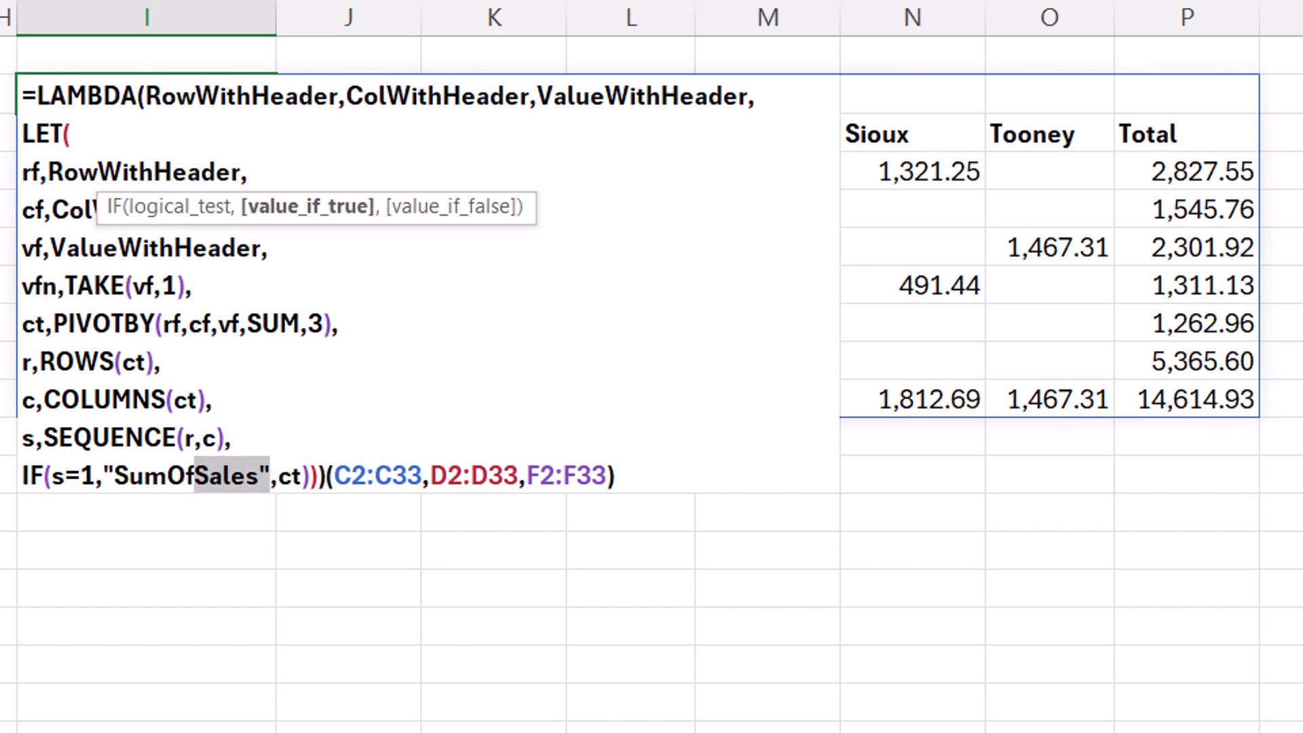
key(BackSpace)
text(&)
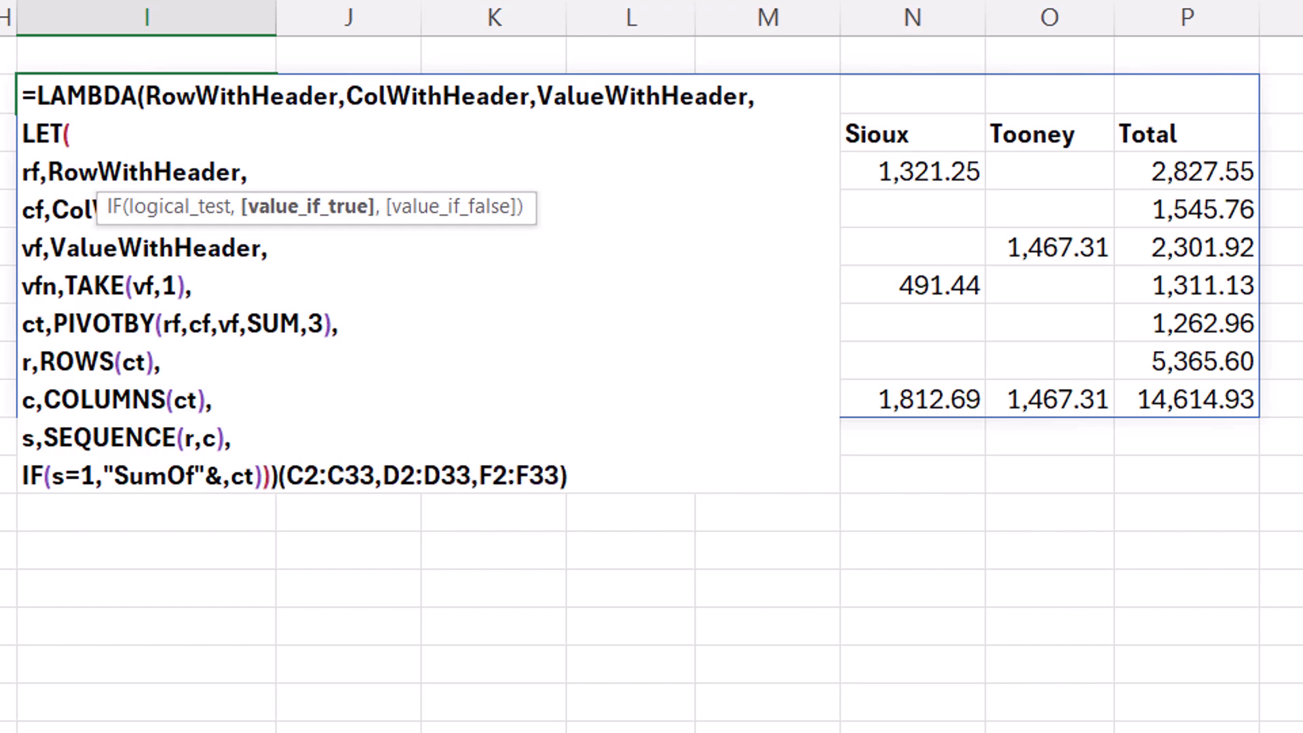
text(vfn)
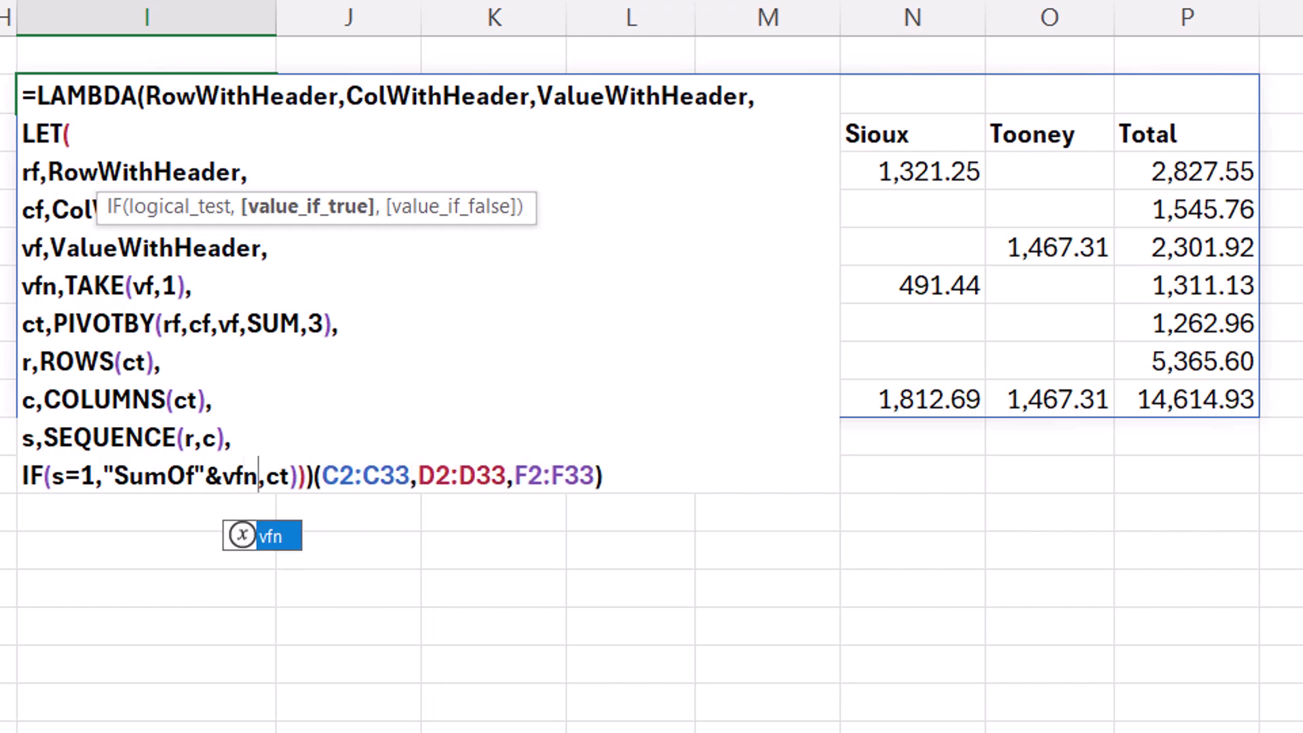
key(Return)
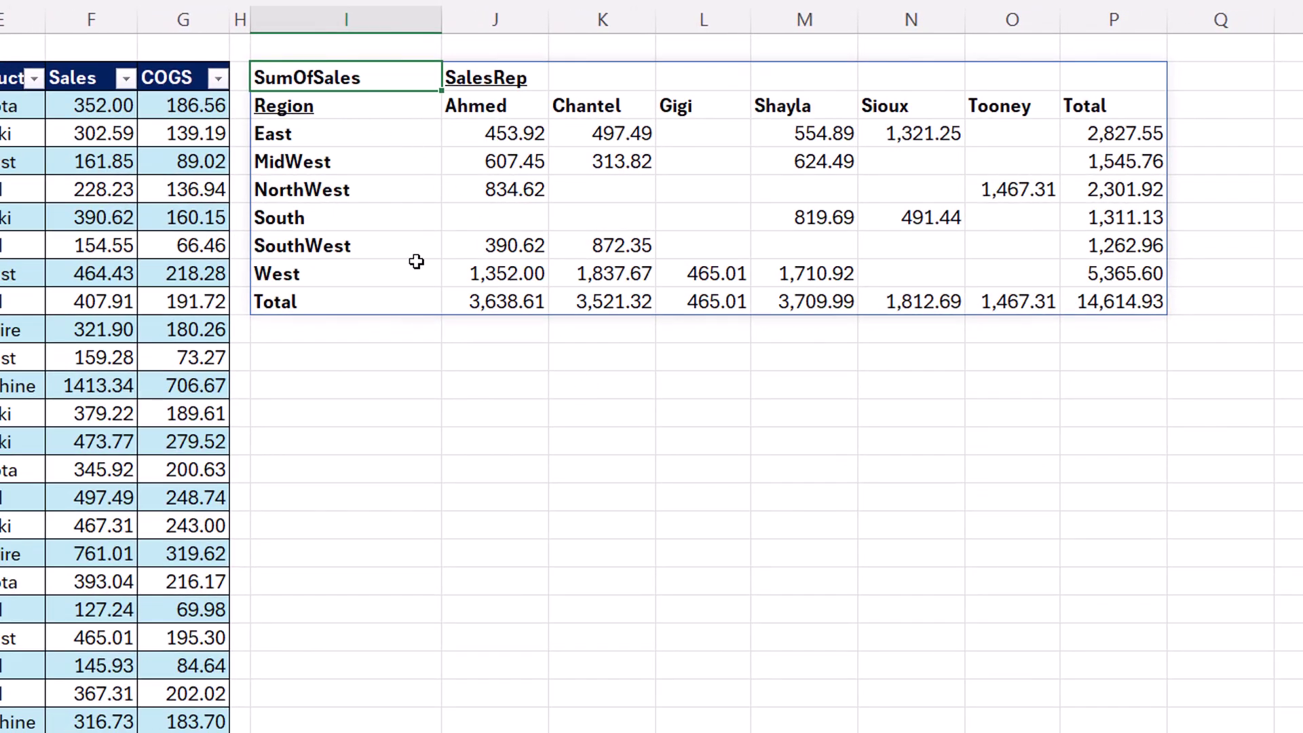
Change the last argument of the LAMBDA call to the COGS range G2:G33 and enter the formula
key(F2)
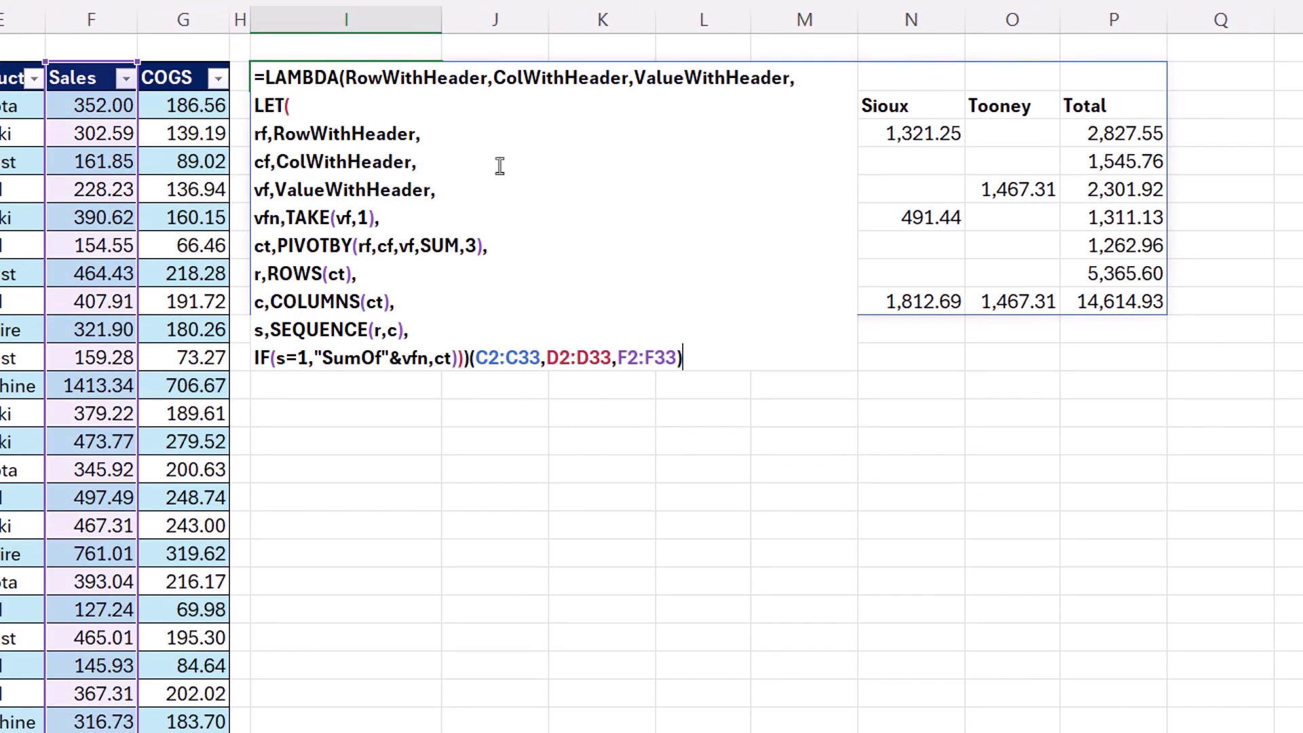
double_click(640, 360)
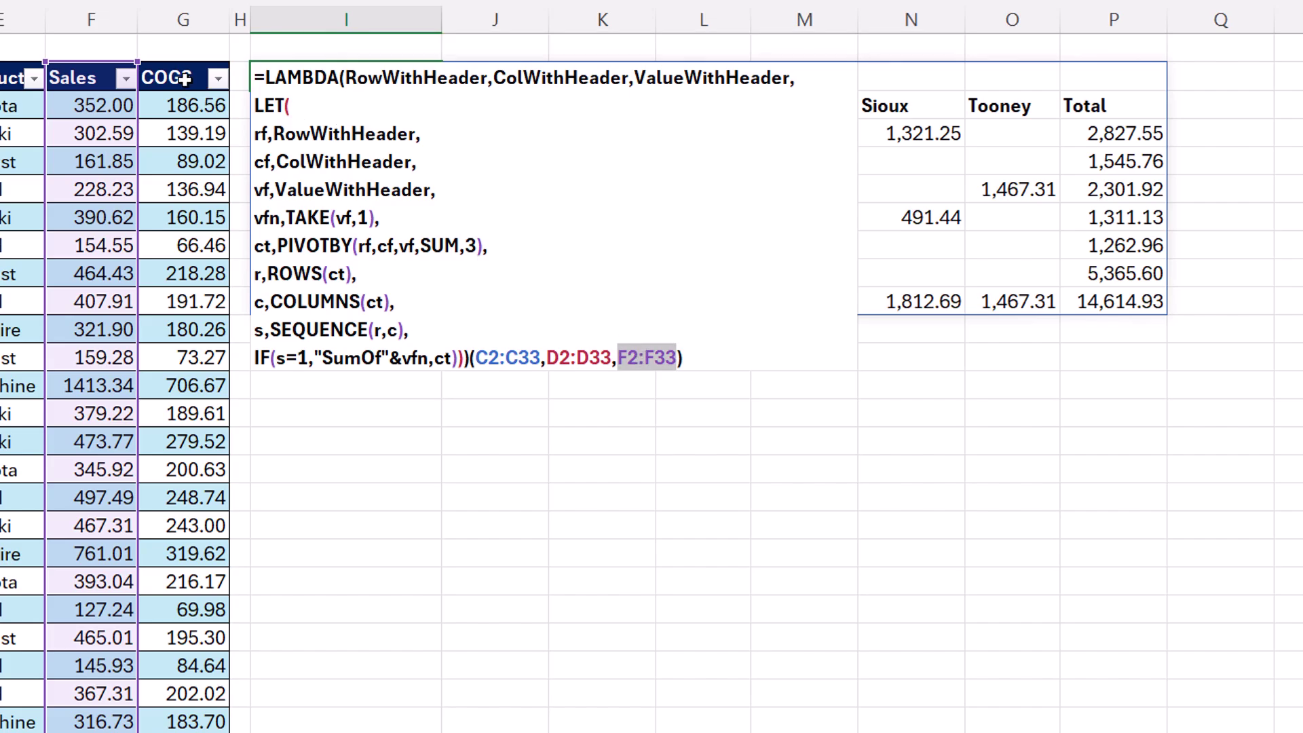
drag(184, 107, 221, 692)
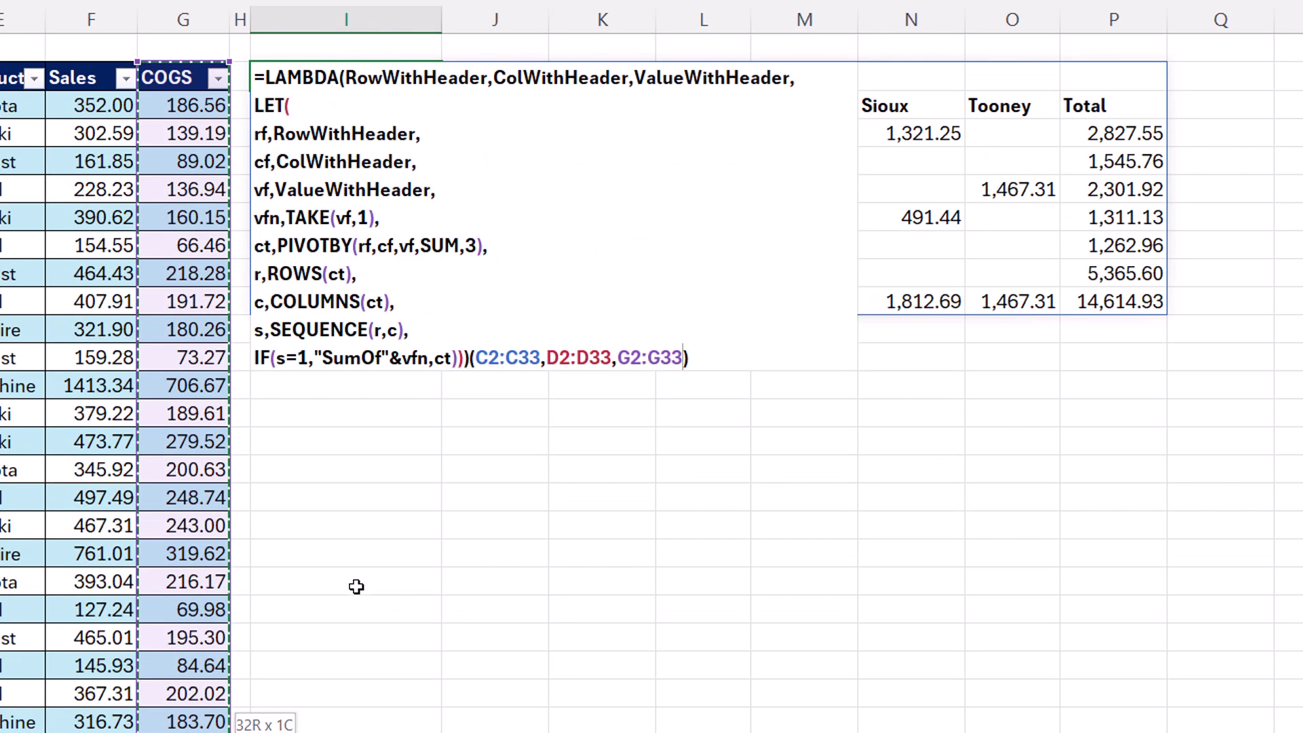
key(ctrl+Return)
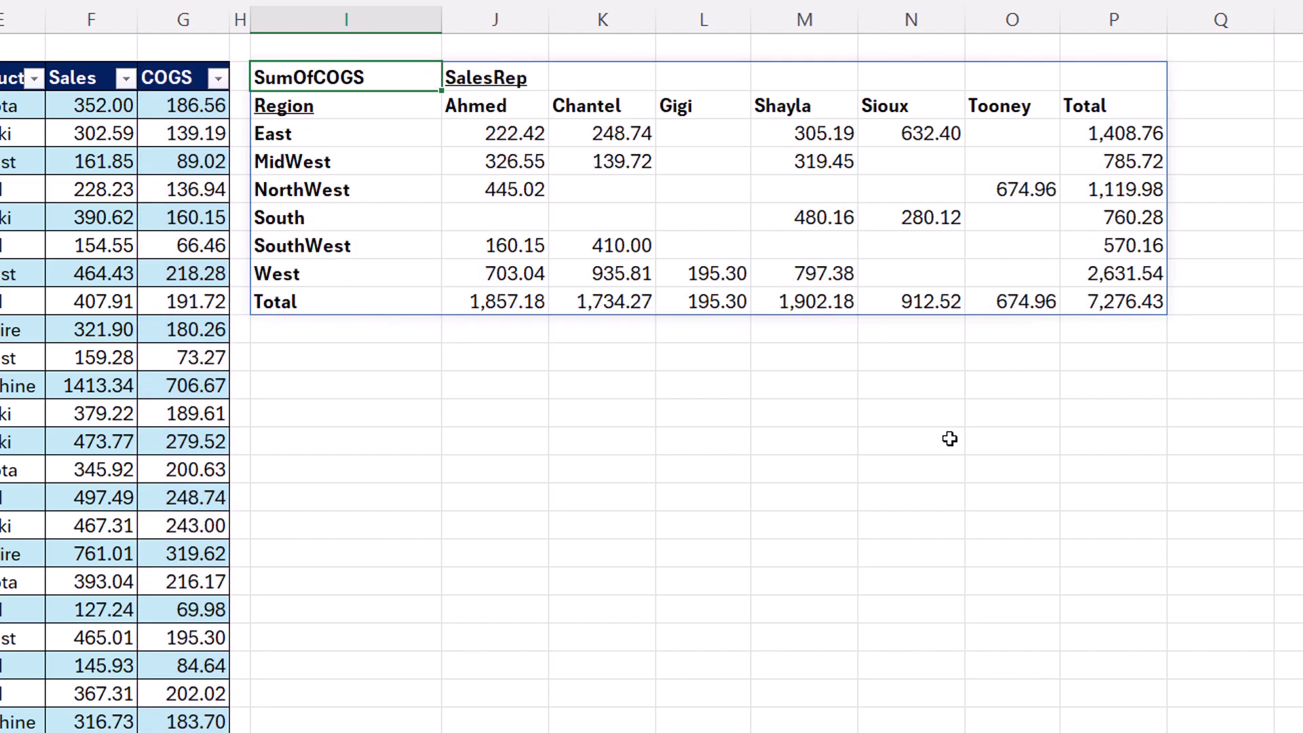
Copy the LAMBDA definition from the cross-tab formula without its call arguments, leaving the formula as it is
key(F2)
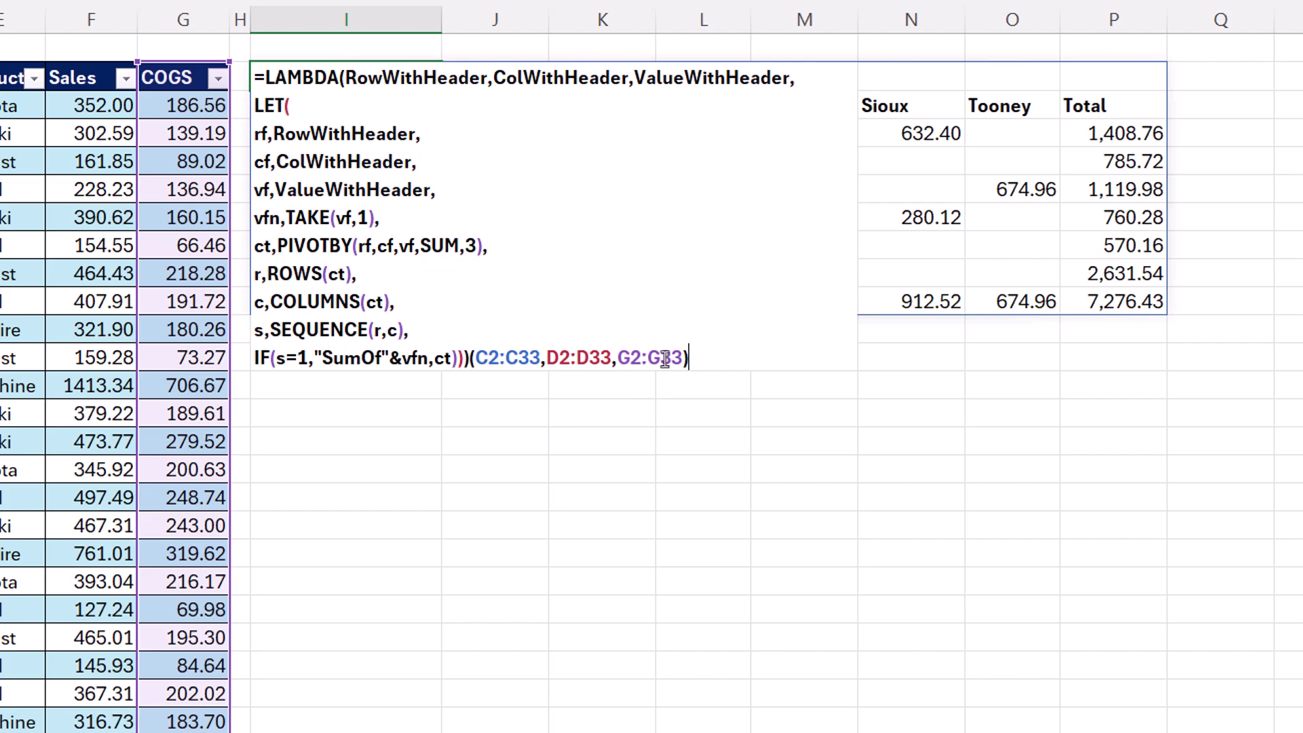
drag(255, 78, 480, 357)
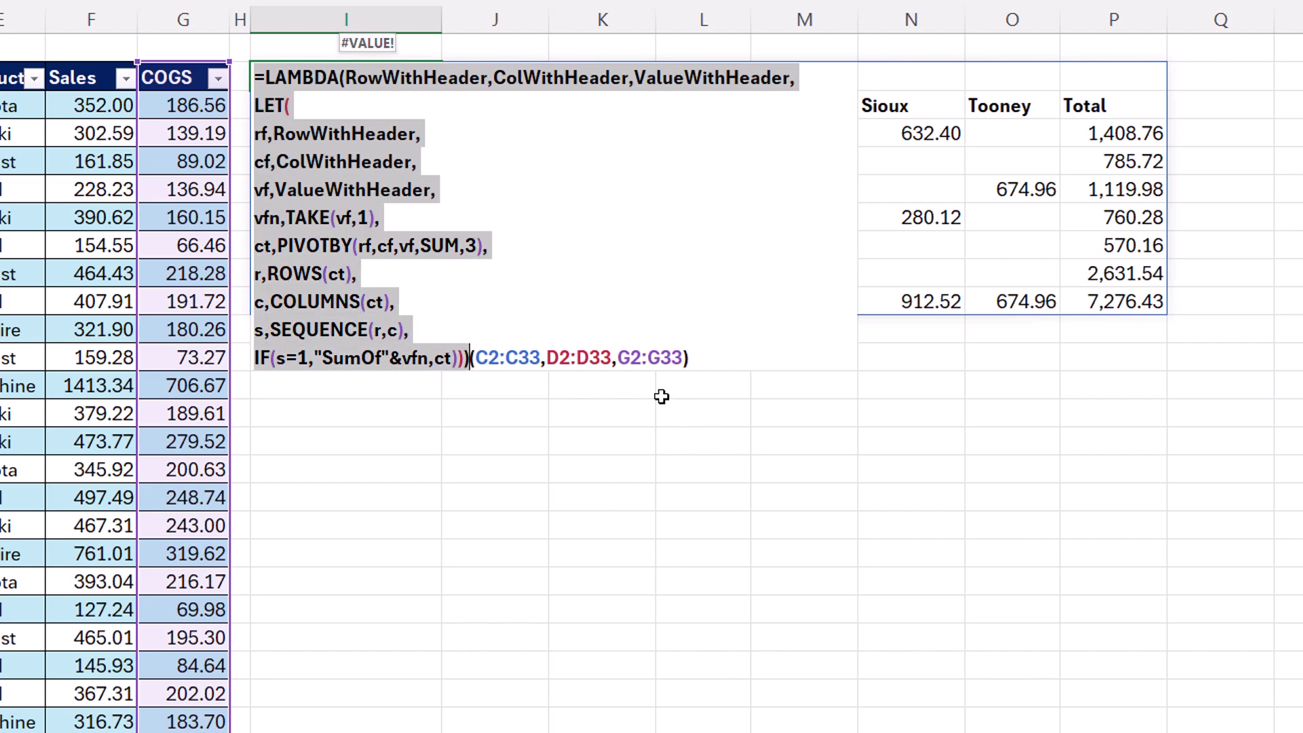
key(ctrl+c)
key(Return)
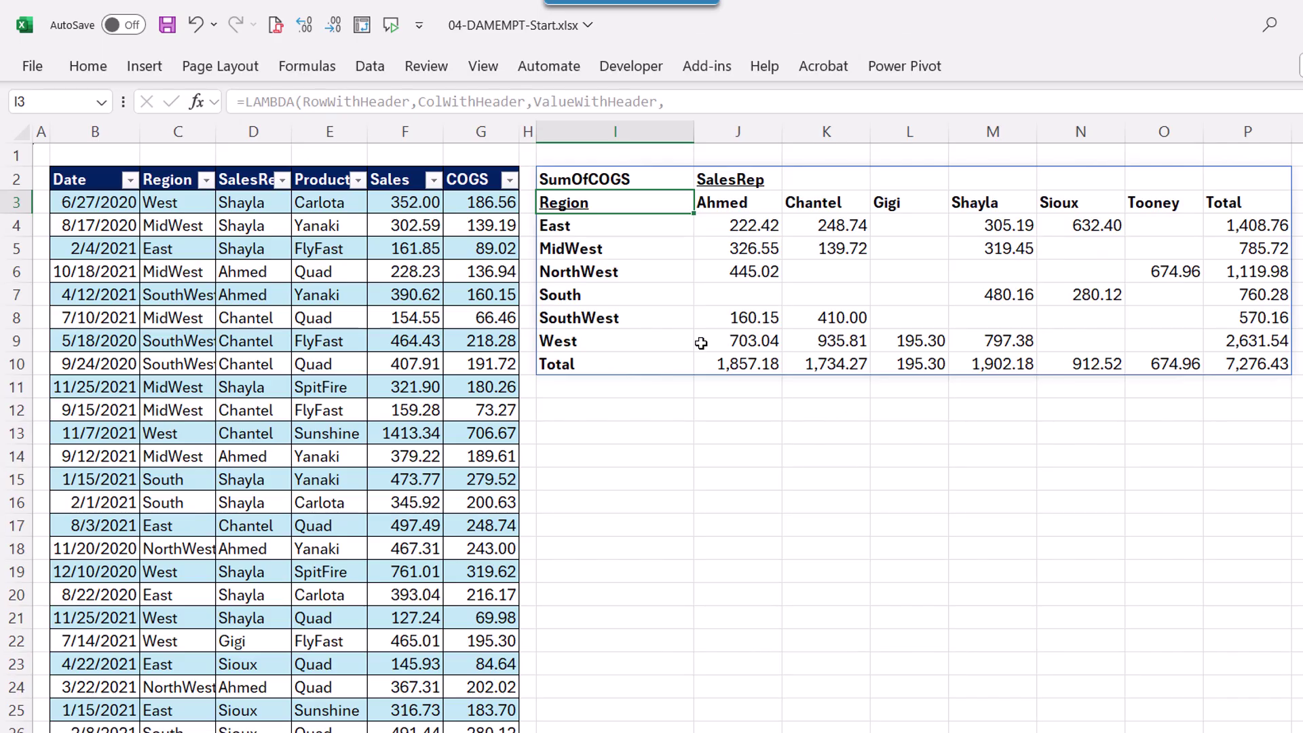
Start a new workbook-level defined name in the Name Manager, called FxCrossTabReport
click(312, 73)
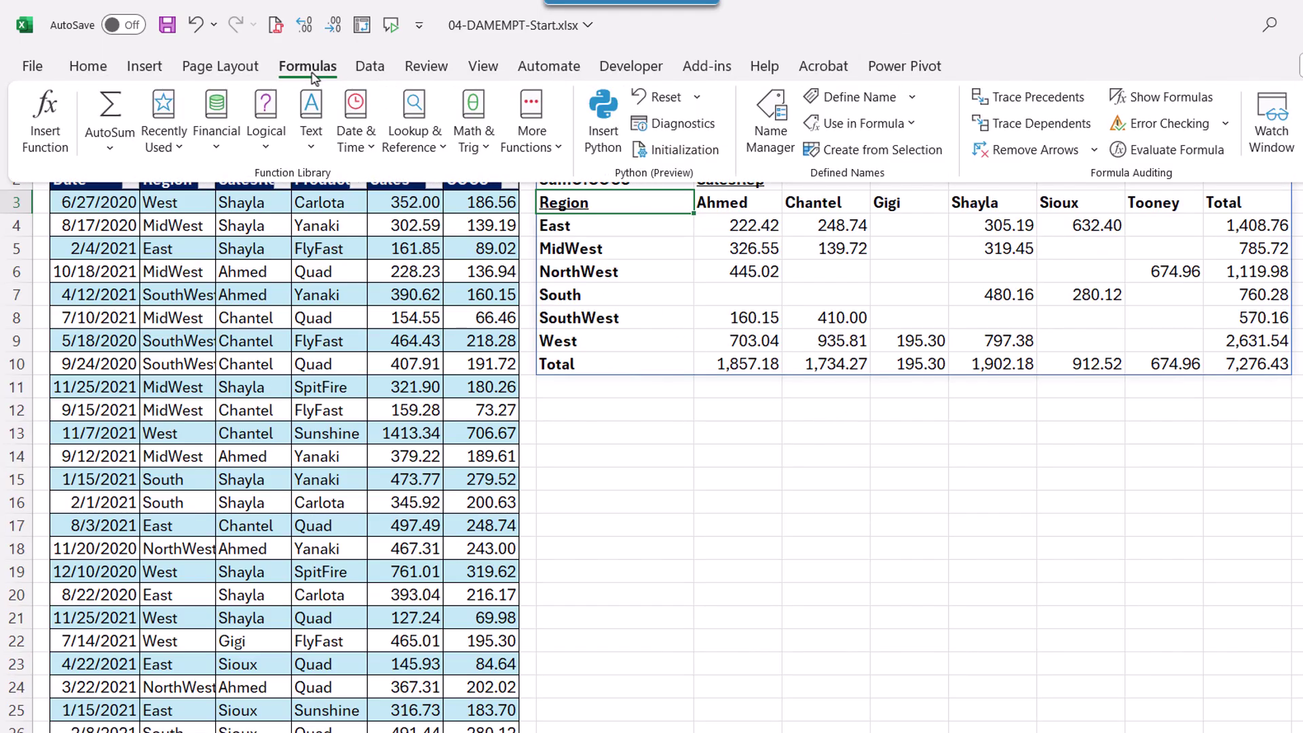
click(772, 129)
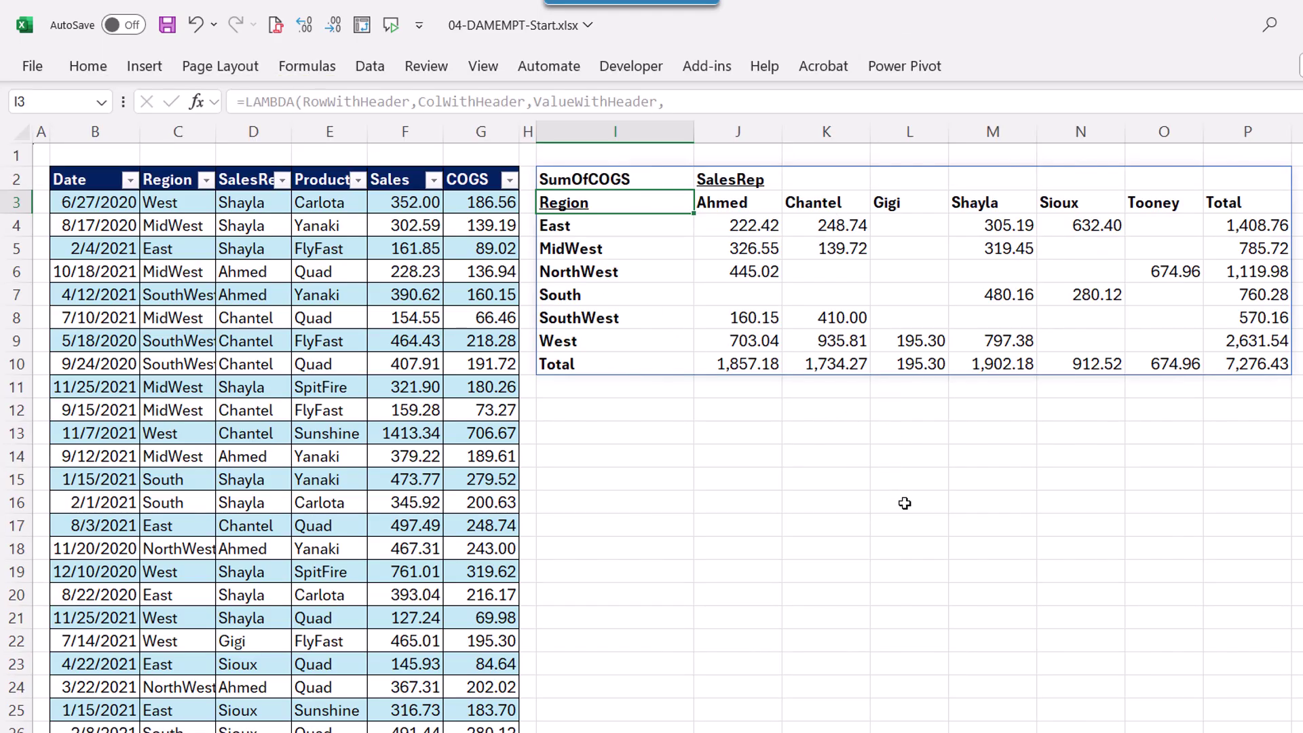
key(ctrl+F3)
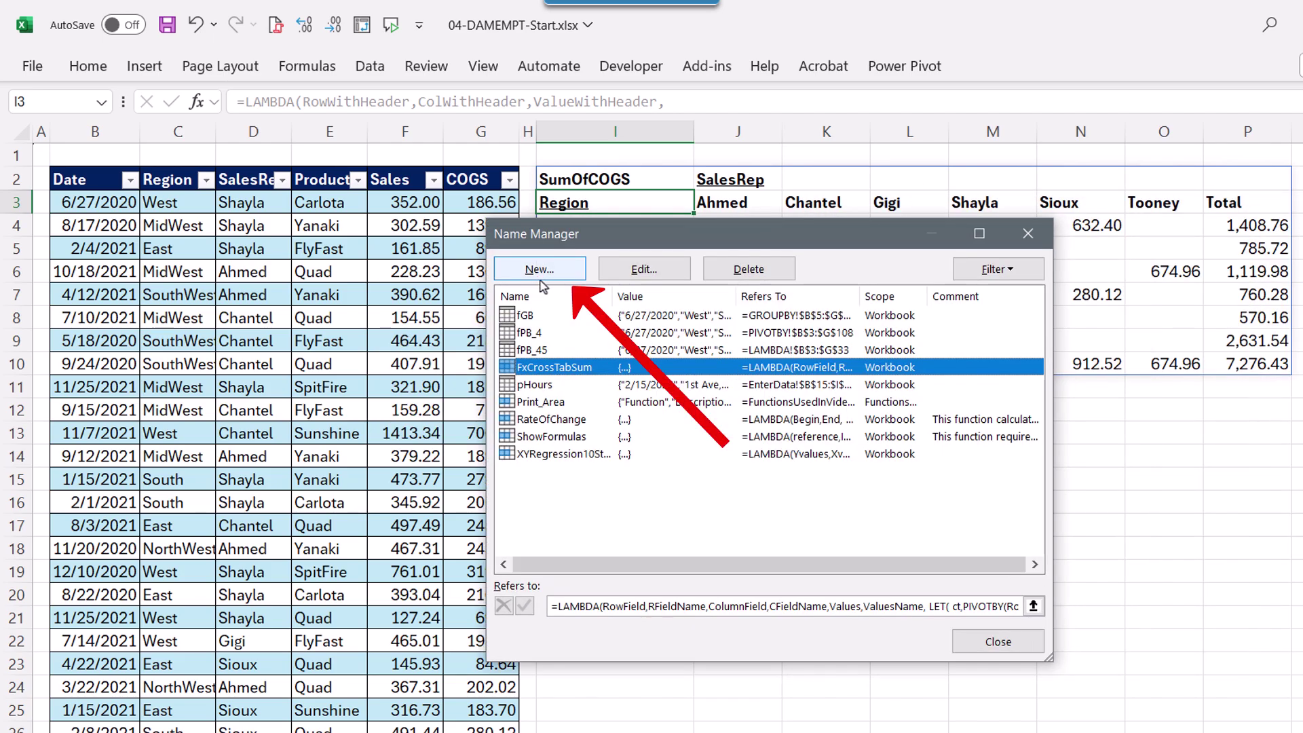
click(540, 269)
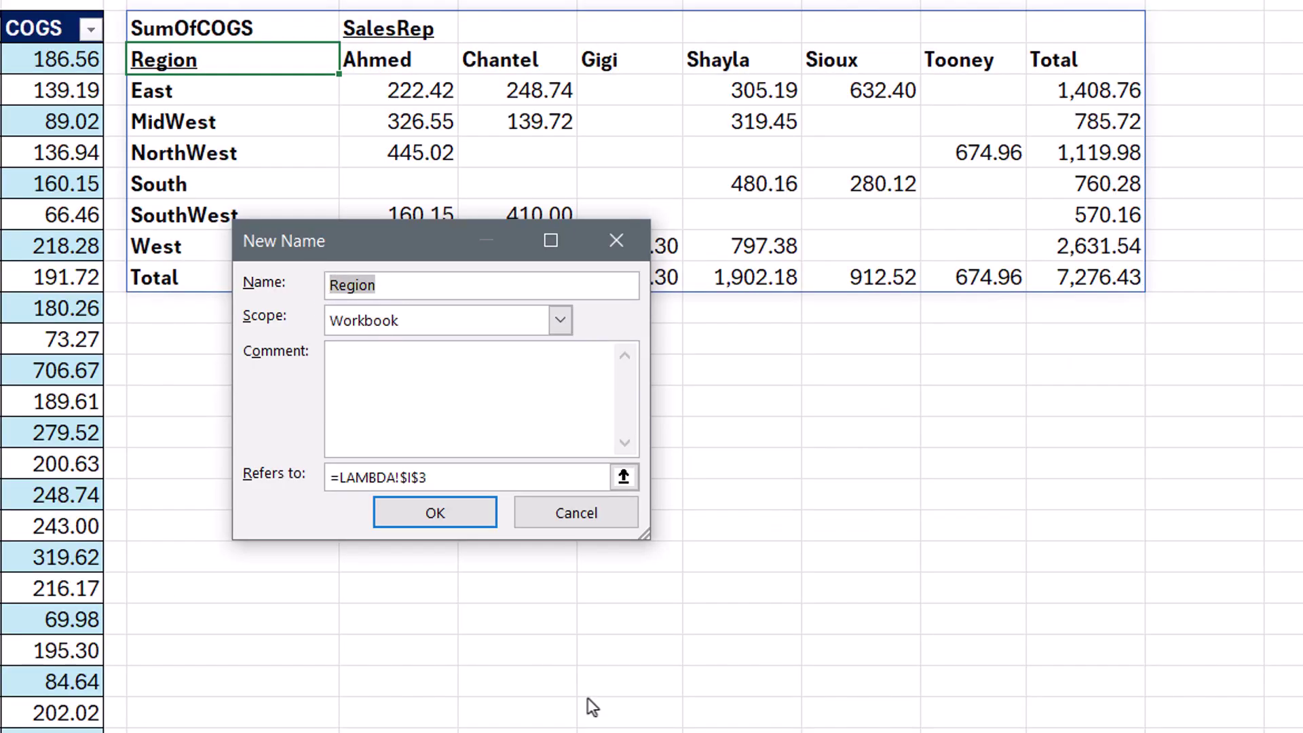
text(FxCrossTabReport)
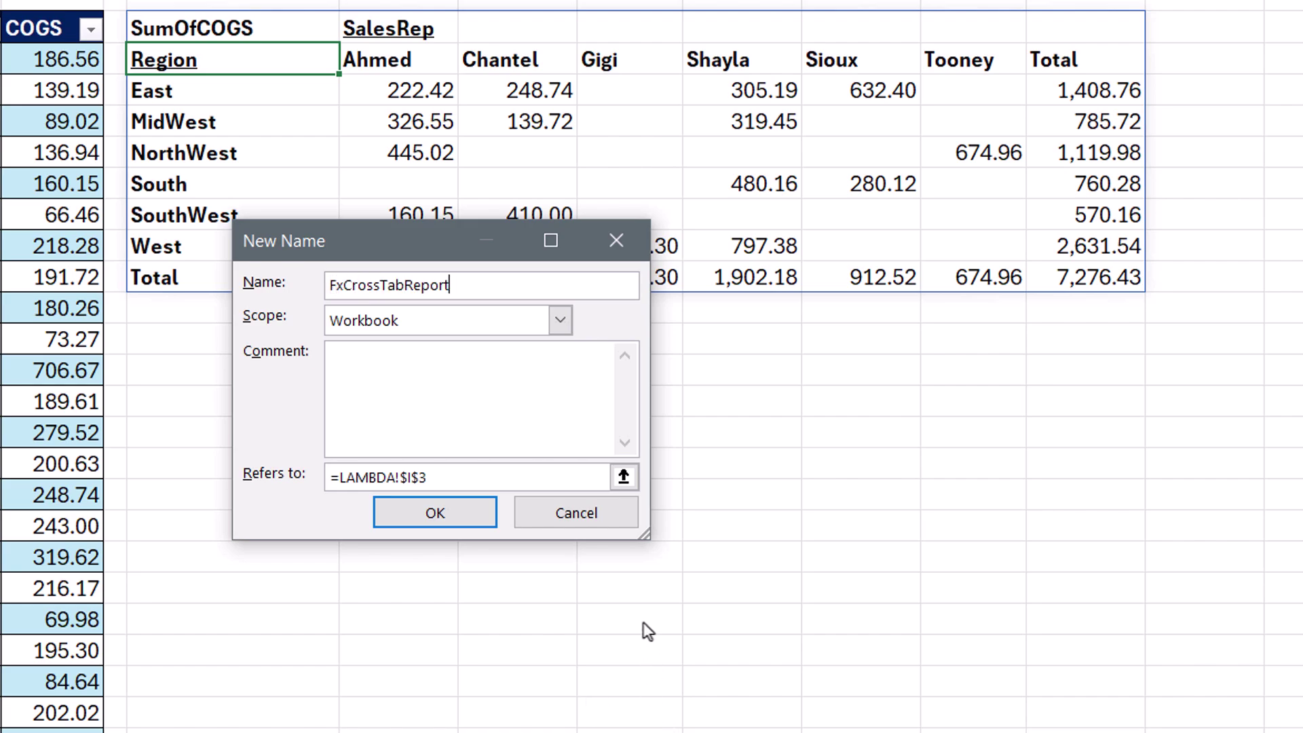
Enlarge the New Name dialog and replace its cell reference with the copied LAMBDA formula
drag(642, 543, 1302, 638)
drag(1196, 265, 855, 166)
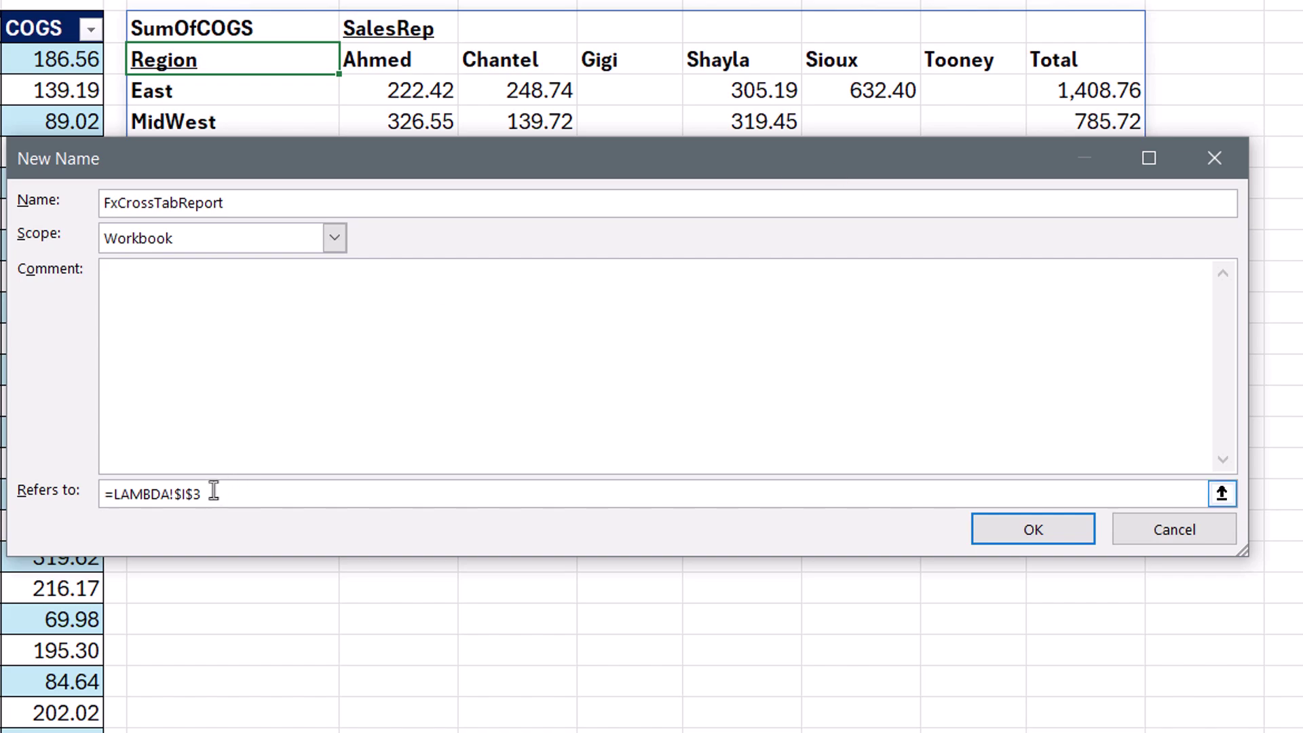
drag(218, 494, 15, 510)
key(Delete)
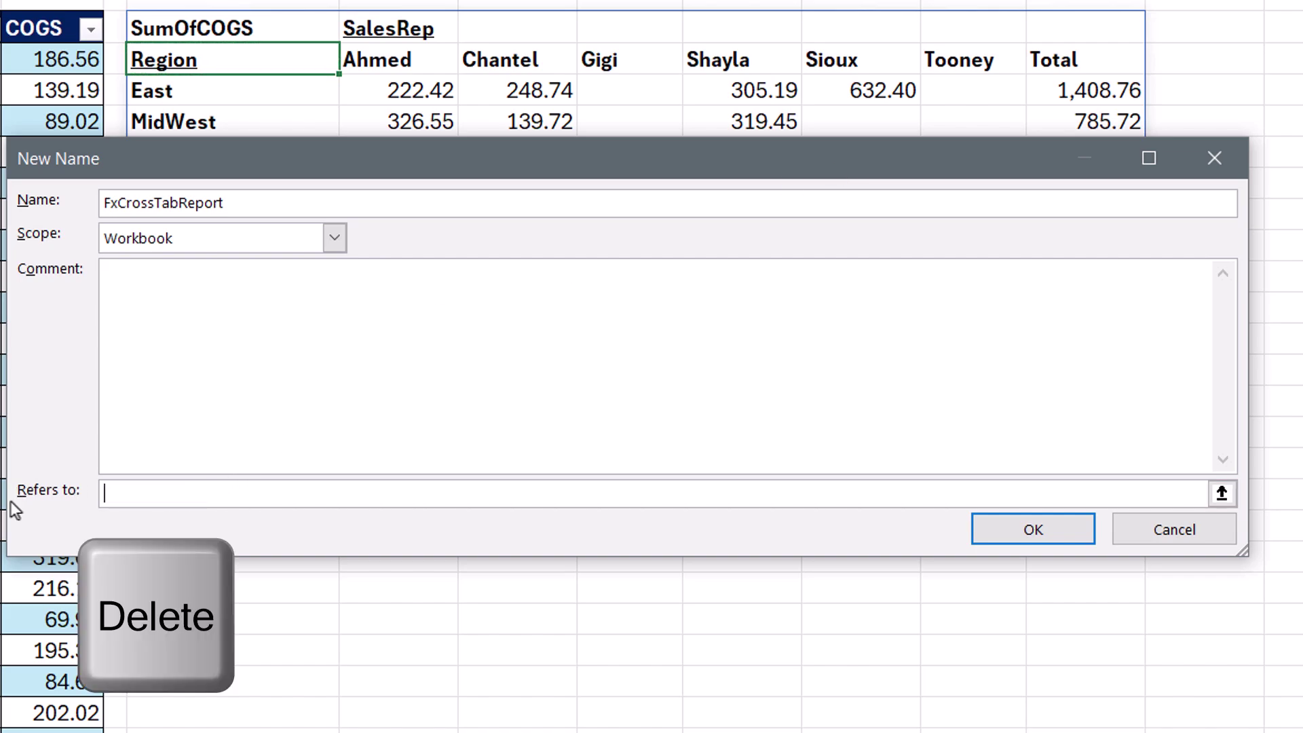
key(ctrl+v)
Name the function FxCrossTabReportSUM, add a comment on entering row, column and values for a SUM cross-tab report, and save the definition
click(193, 316)
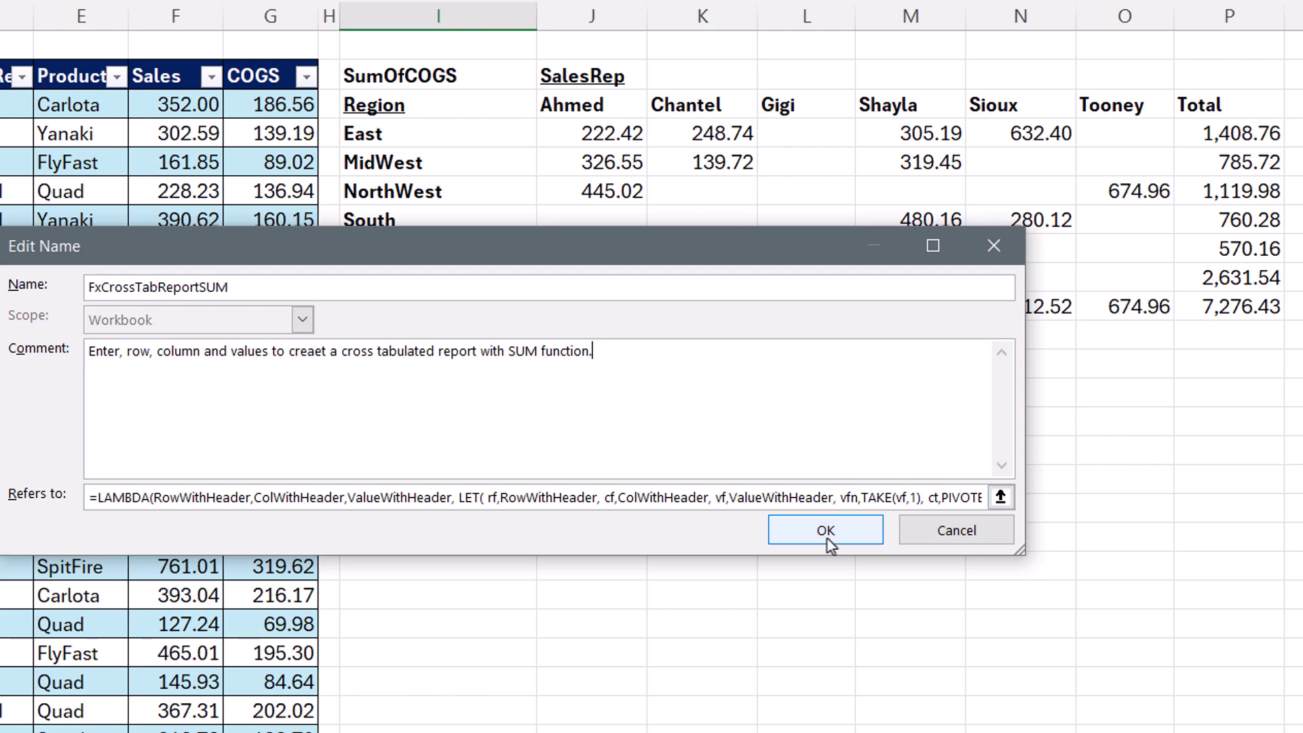
key(Return)
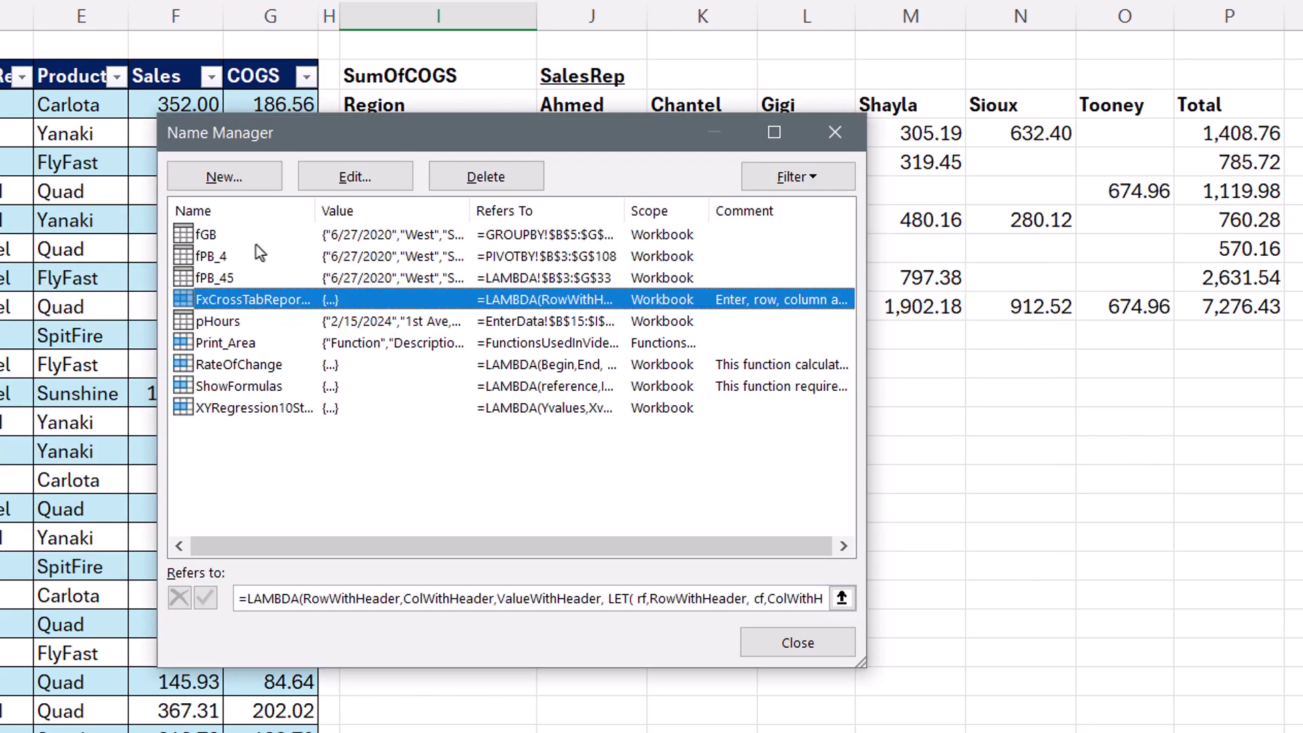
click(818, 652)
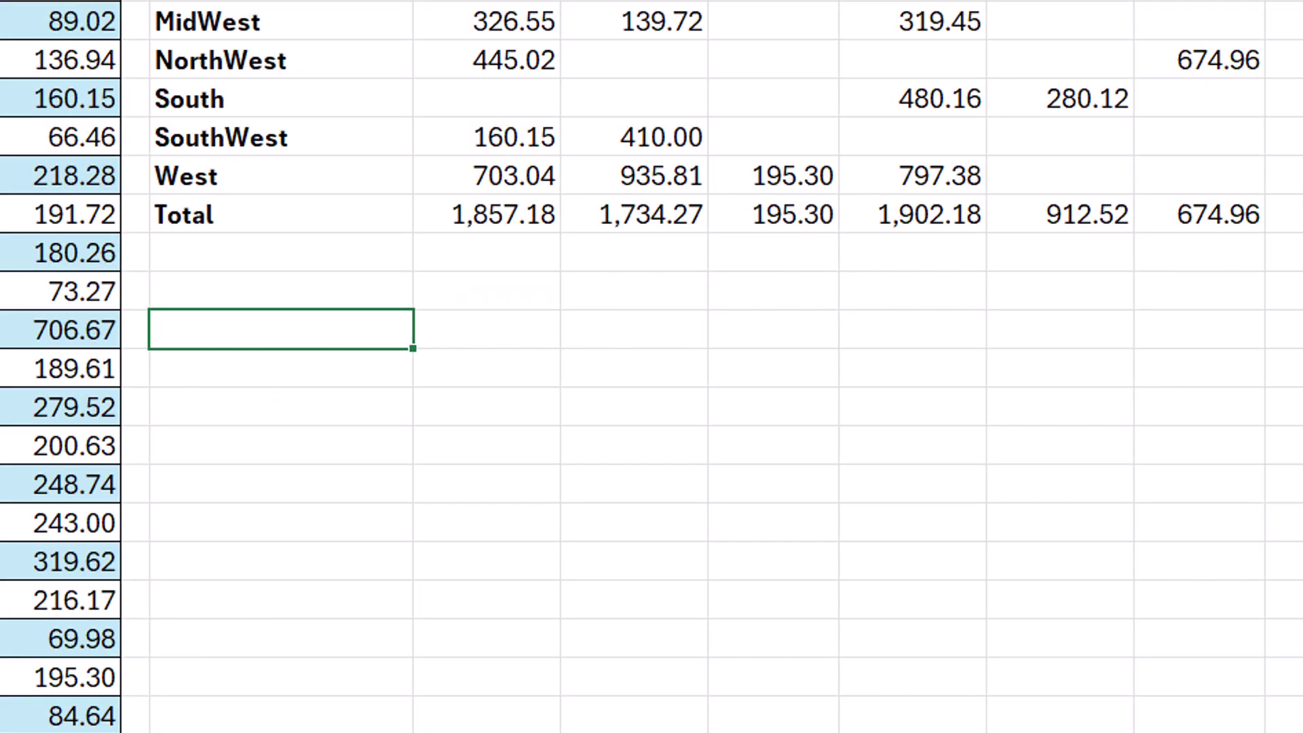
Below the existing cross-tab report, enter FxCrossTabReportSUM with D2:D33 as row, C2:C33 as column and G2:G33 as values, and review the formula
text(=fx)
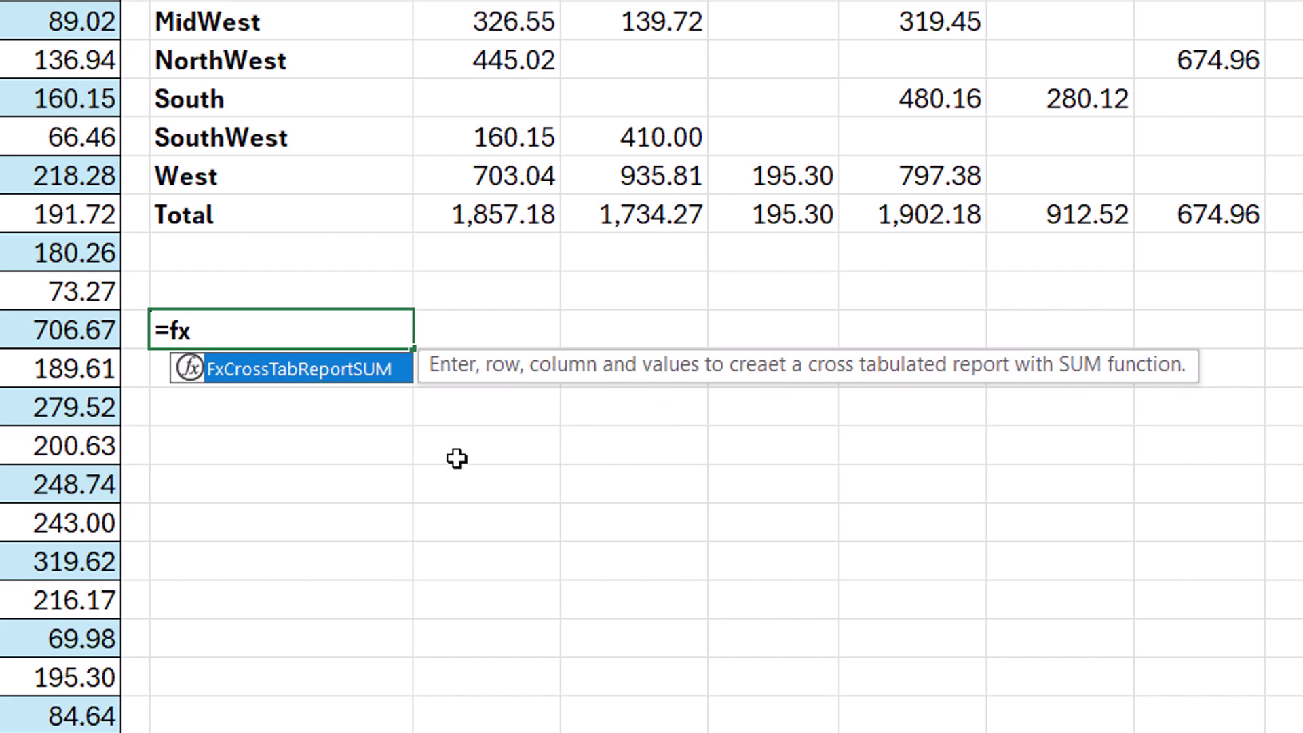
key(Tab)
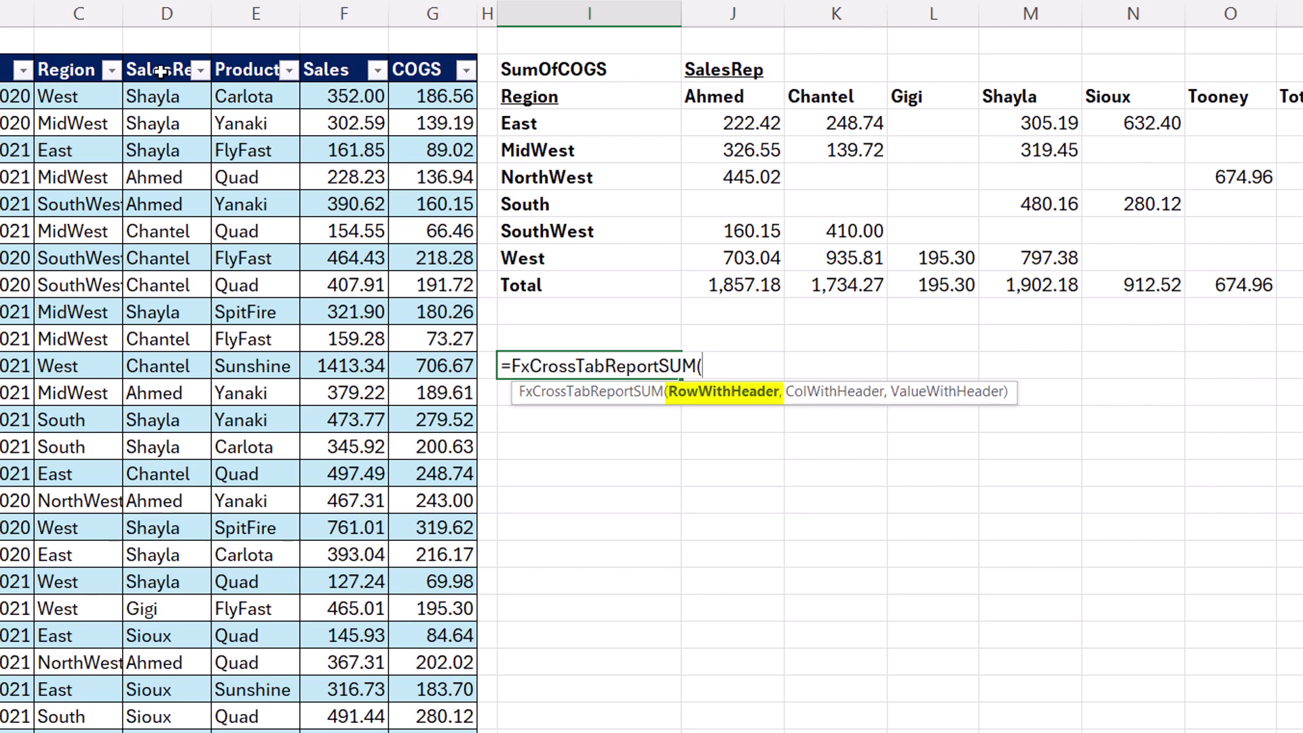
click(161, 70)
key(ctrl+shift+Down)
text(,)
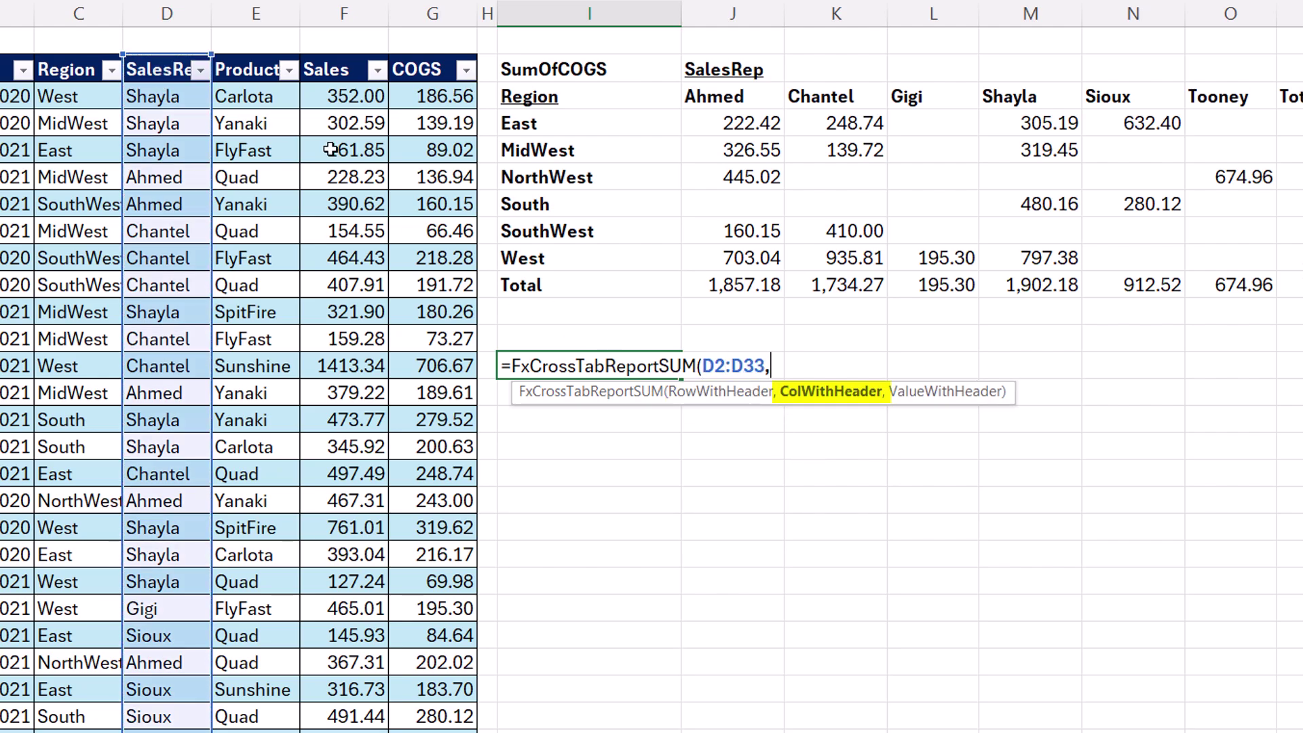
drag(115, 71, 121, 730)
text(,)
drag(417, 71, 435, 732)
scroll(964, 474, up, 2)
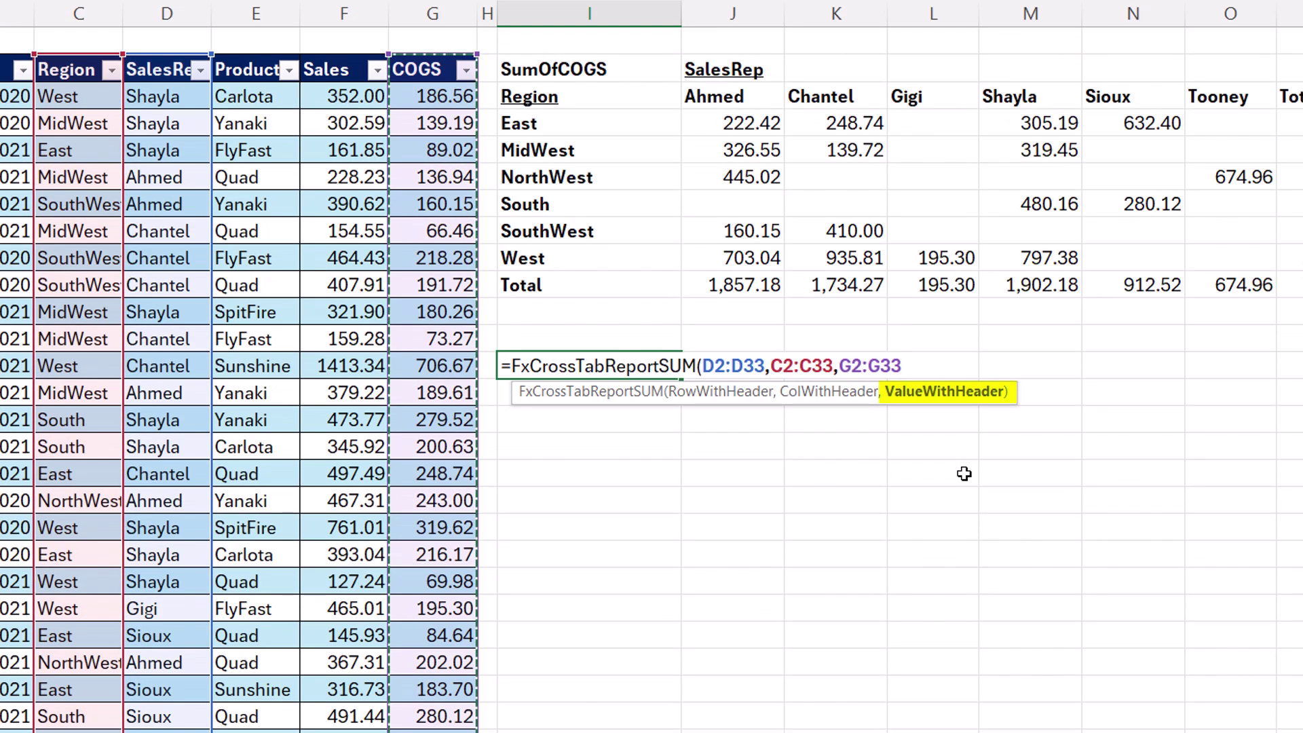
text())
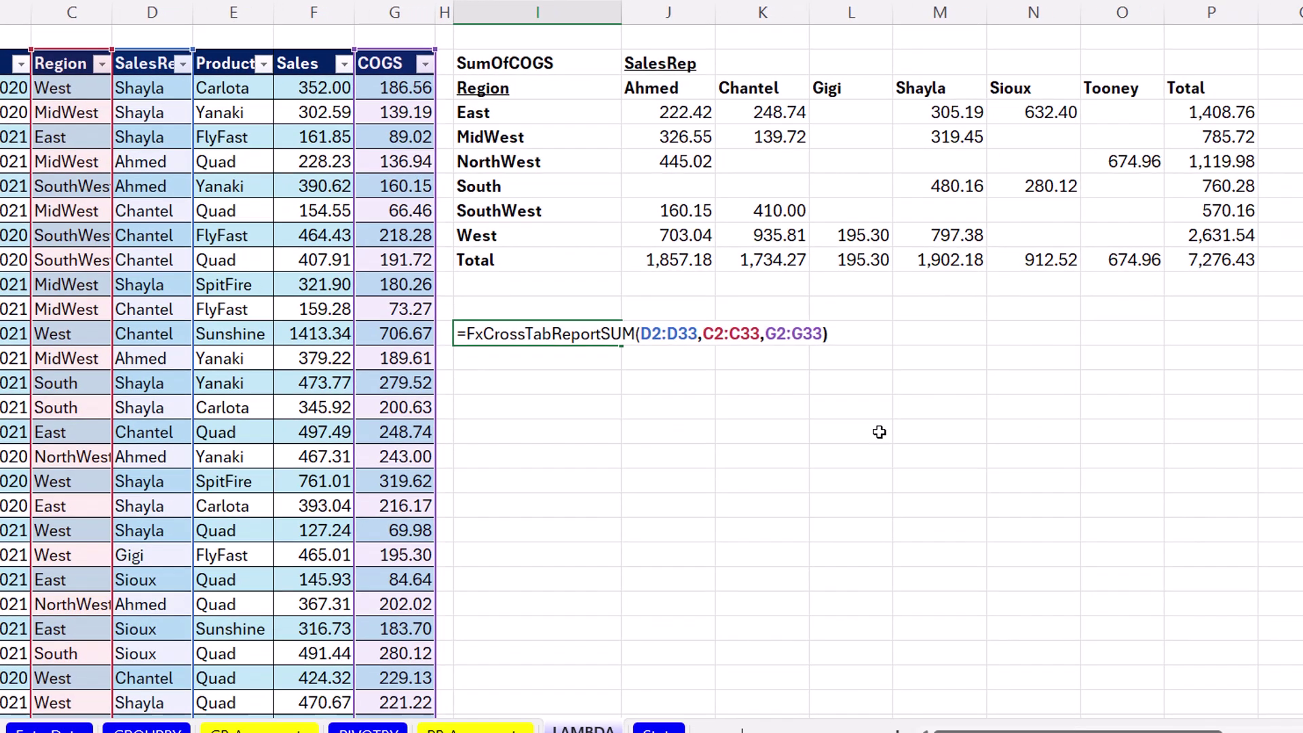
key(ctrl+Return)
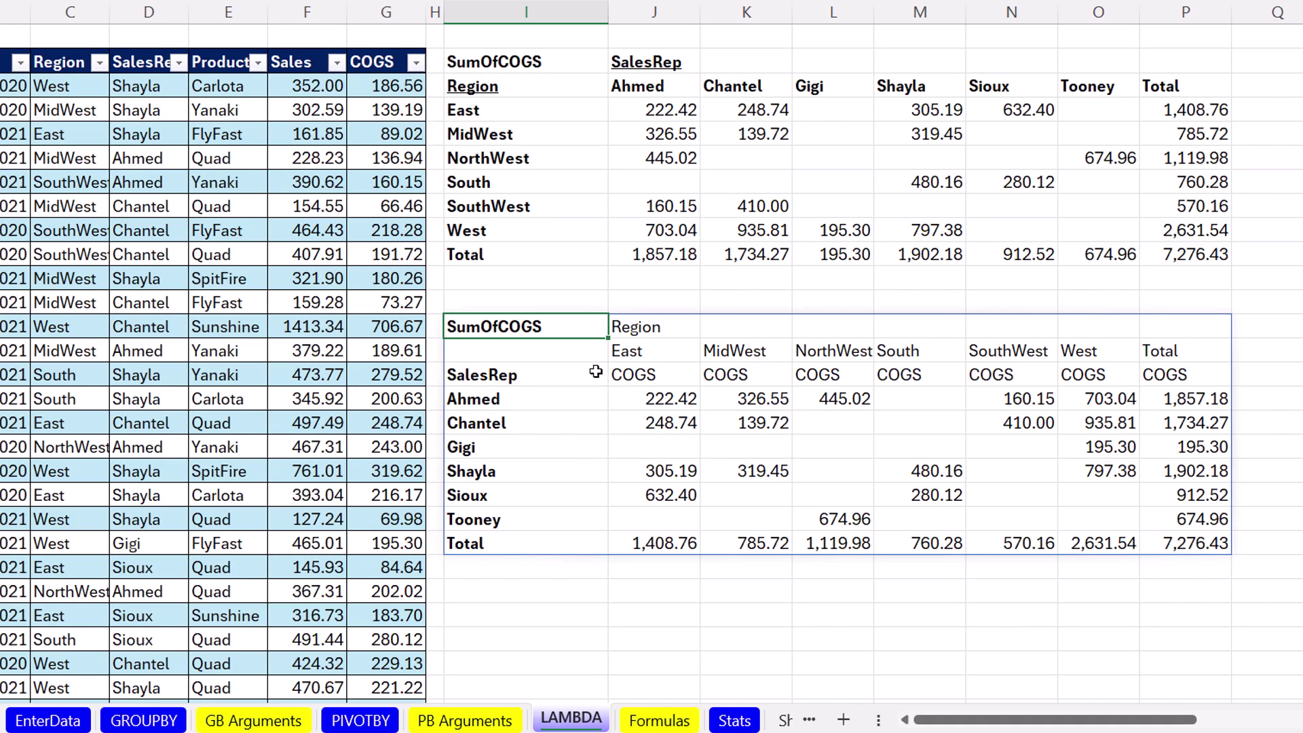
key(F2)
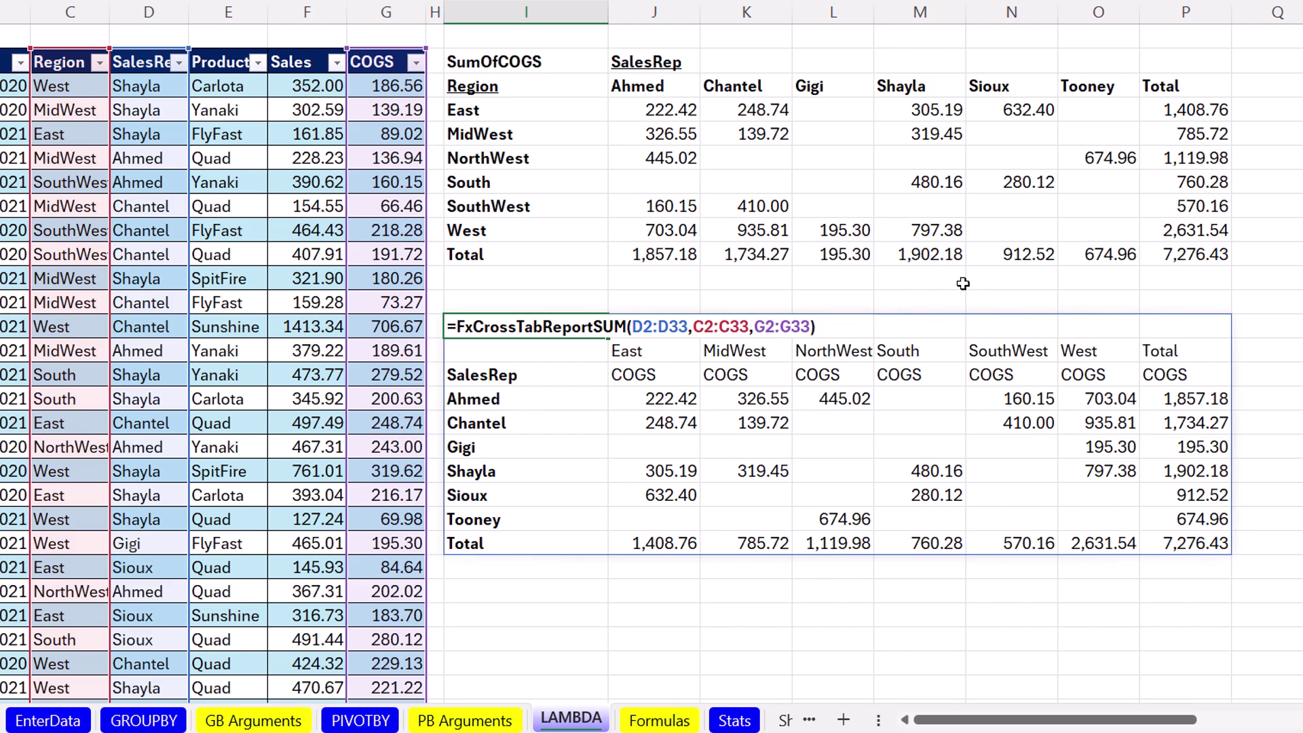
key(ctrl+Return)
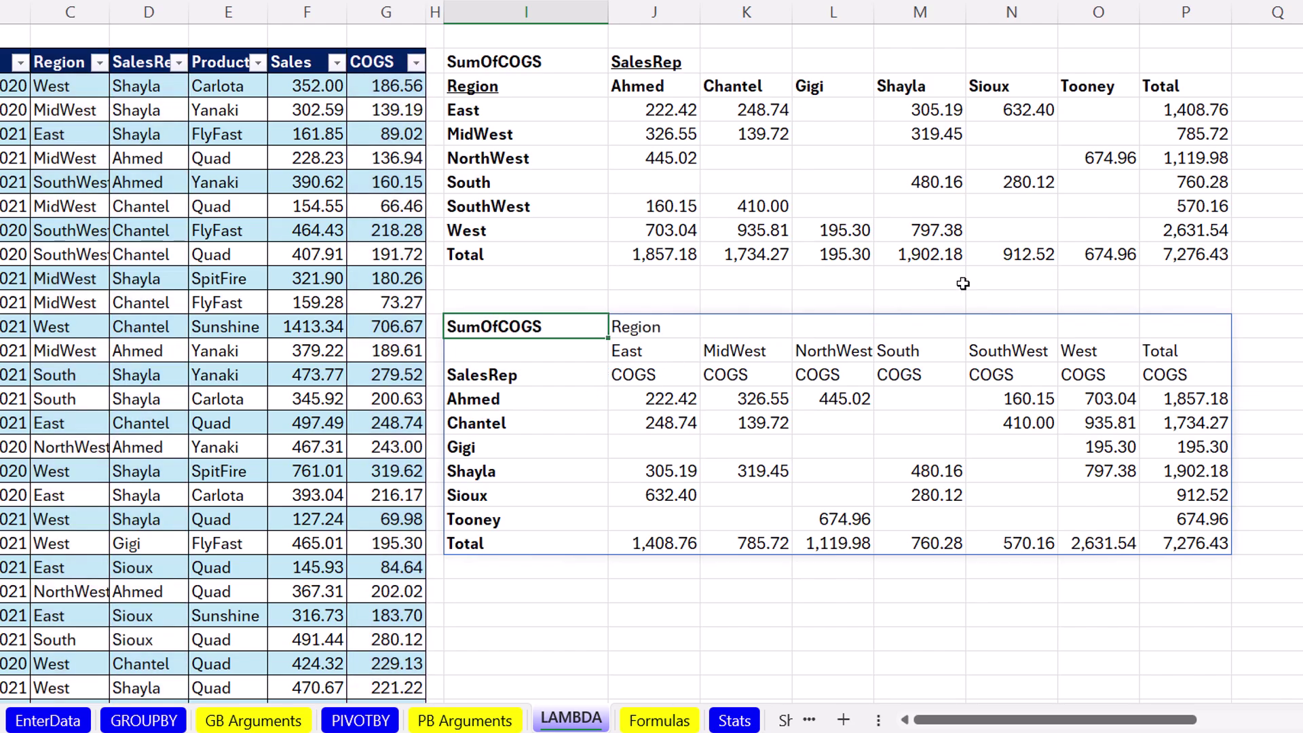
Go to the Stats sheet and examine the LINEST formula behind the regression statistics
click(733, 721)
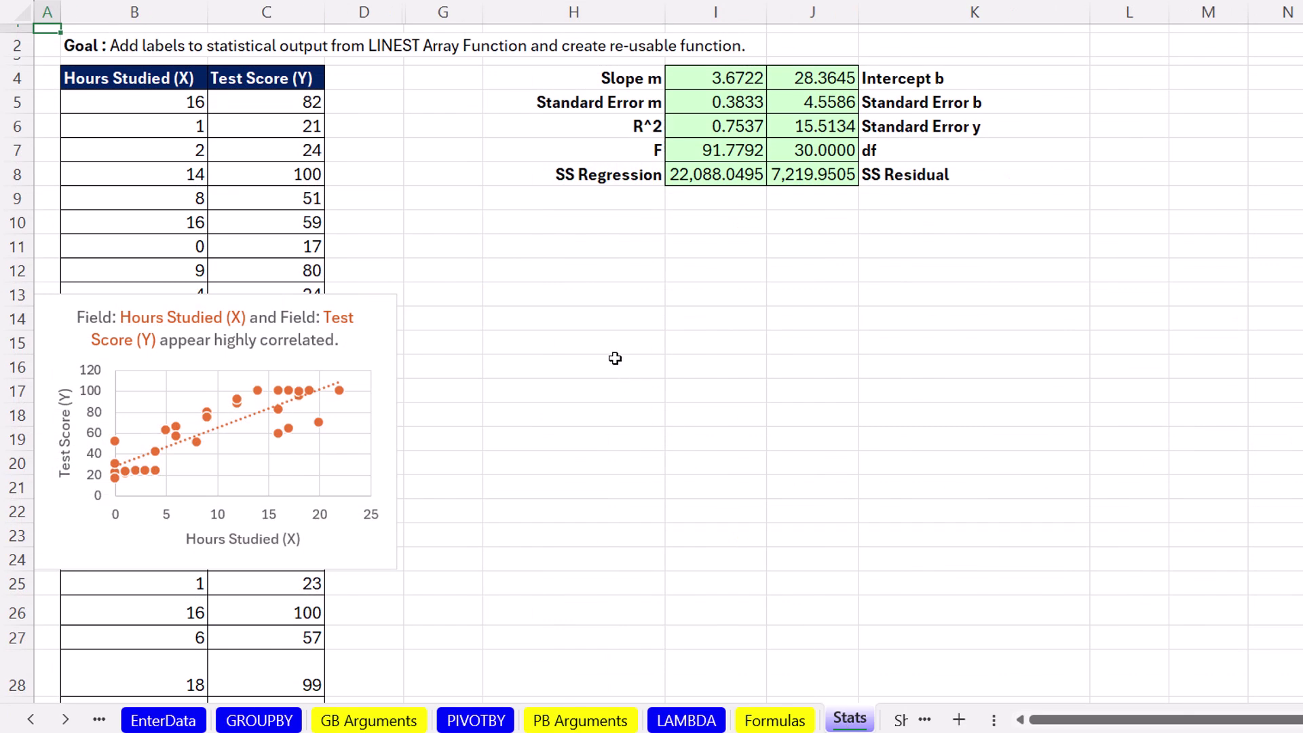
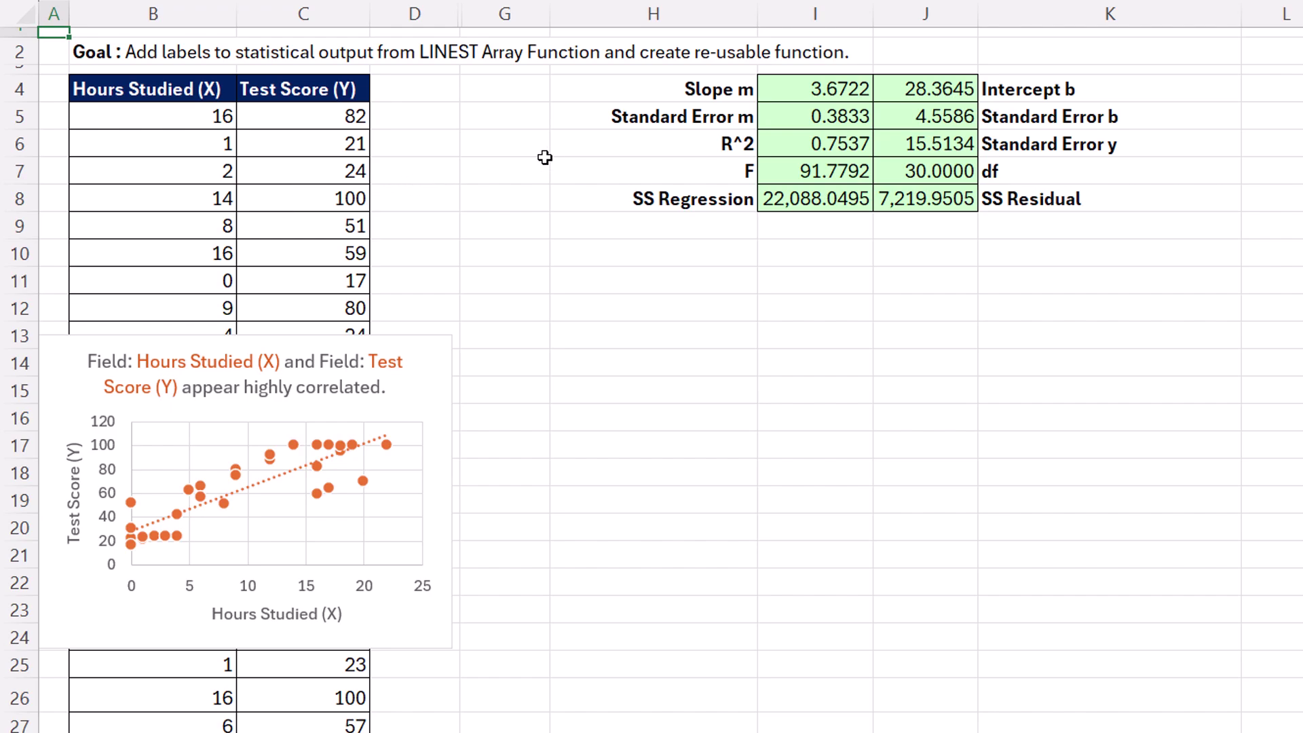
double_click(786, 93)
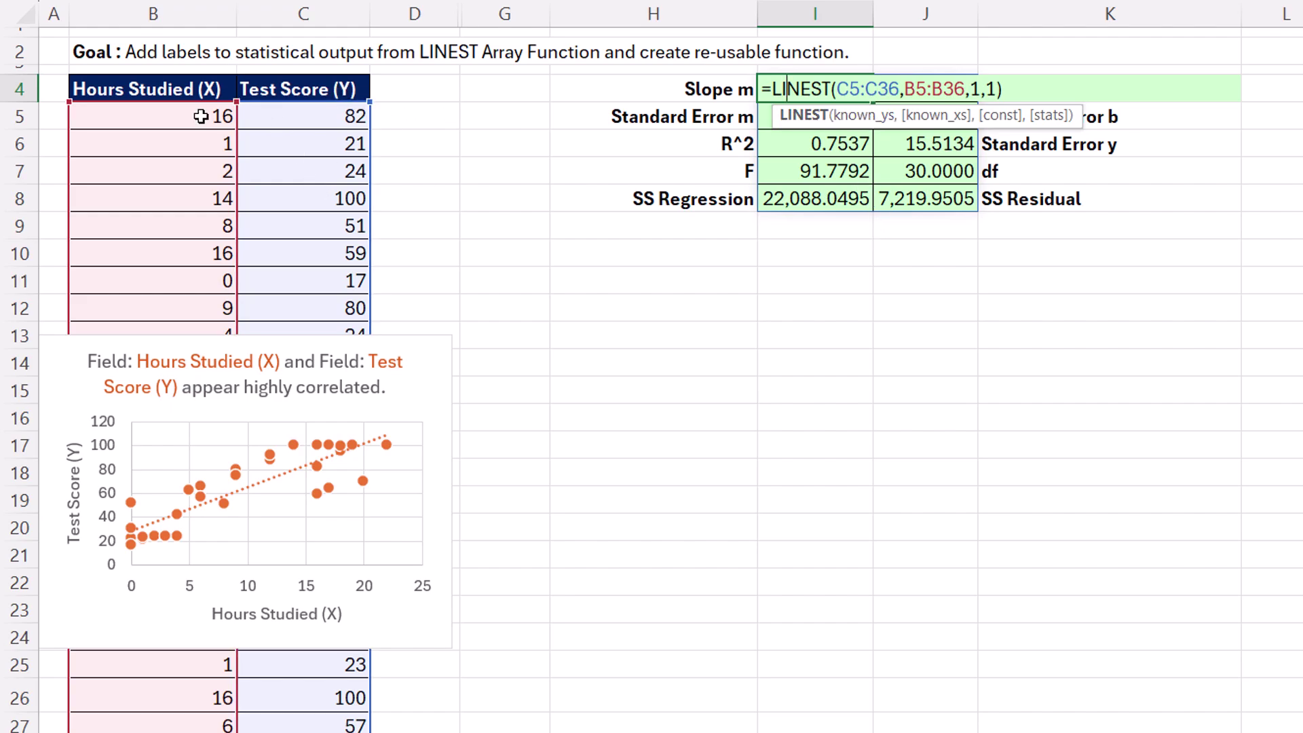
key(ctrl+Return)
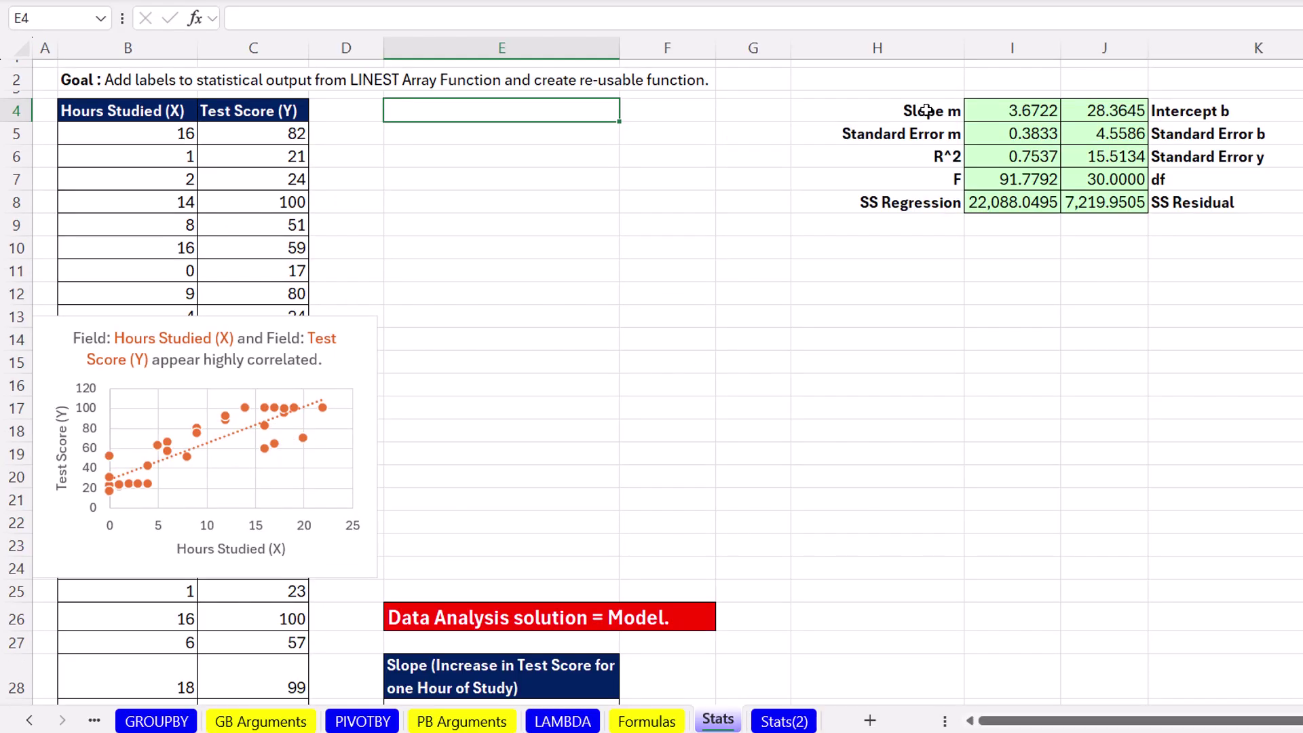
Copy the label sets from H4:H8 and K4:K8 into one stacked column of ten statistic labels in H11:H20
drag(717, 89, 717, 199)
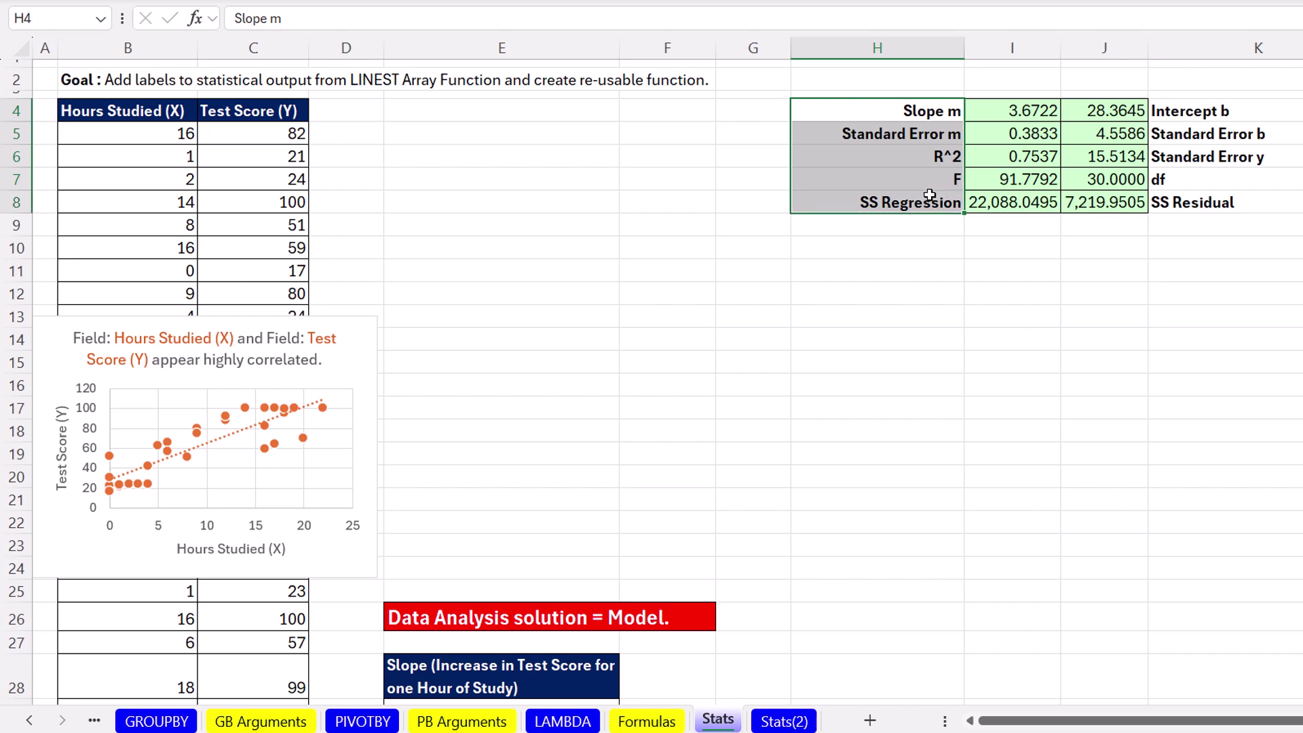
key(ctrl+c)
click(916, 266)
key(ctrl+v)
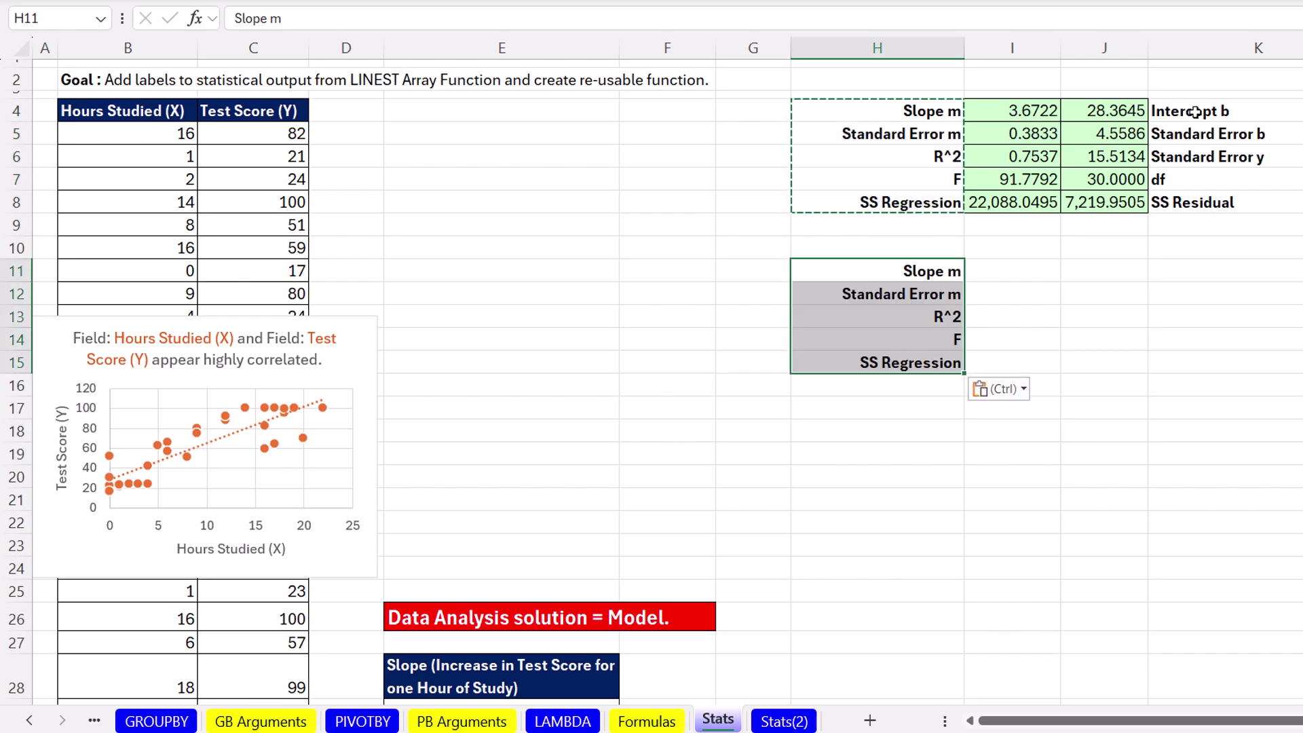
drag(1196, 111, 1204, 200)
key(ctrl+c)
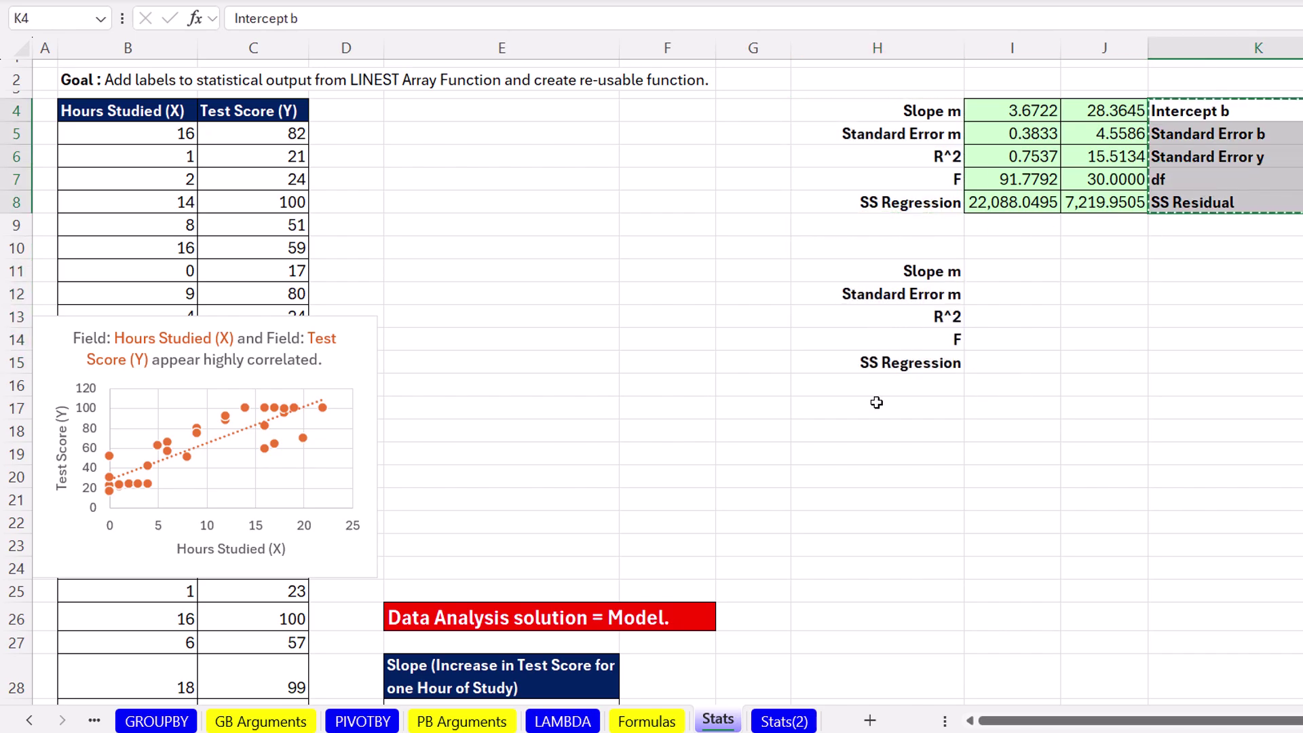
click(887, 386)
key(ctrl+v)
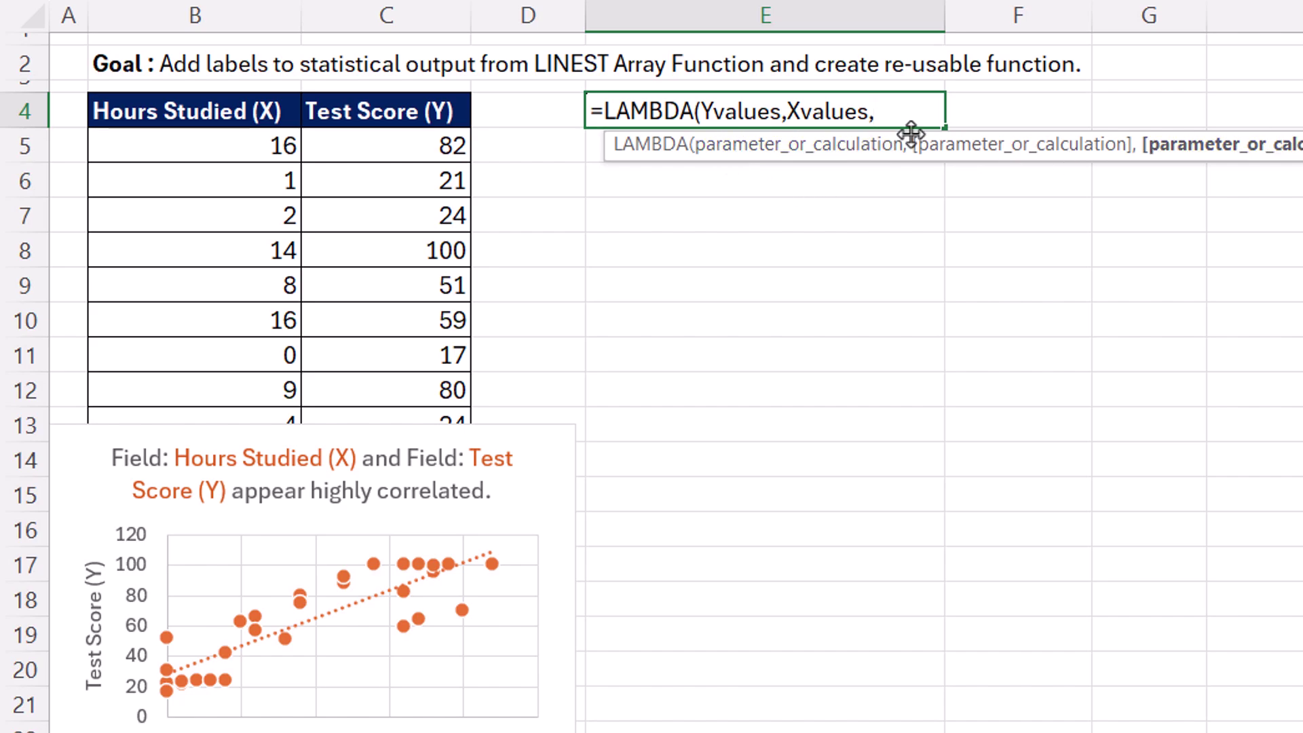
Extend the LAMBDA(Yvalues,Xvalues) formula in E4 with a LET function defining y as Yvalues and x as Xvalues, each on its own line
key(alt+Return)
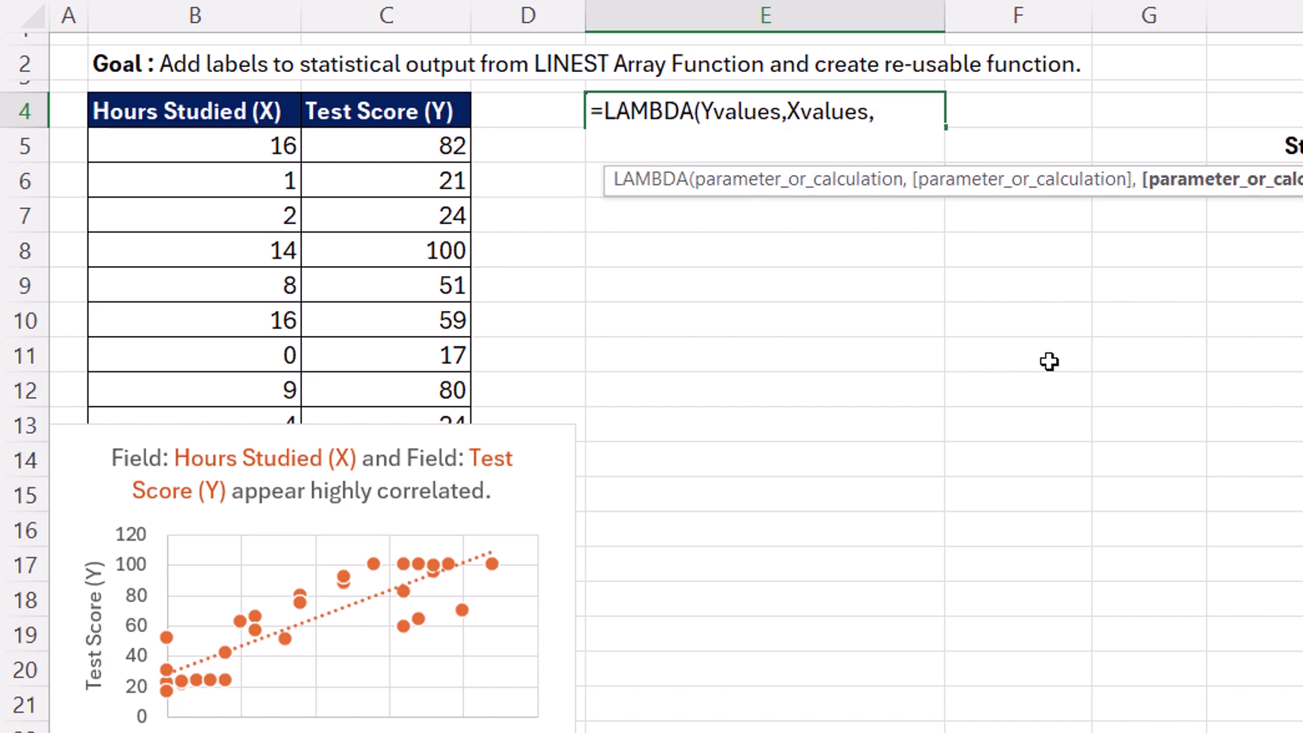
text(LET()
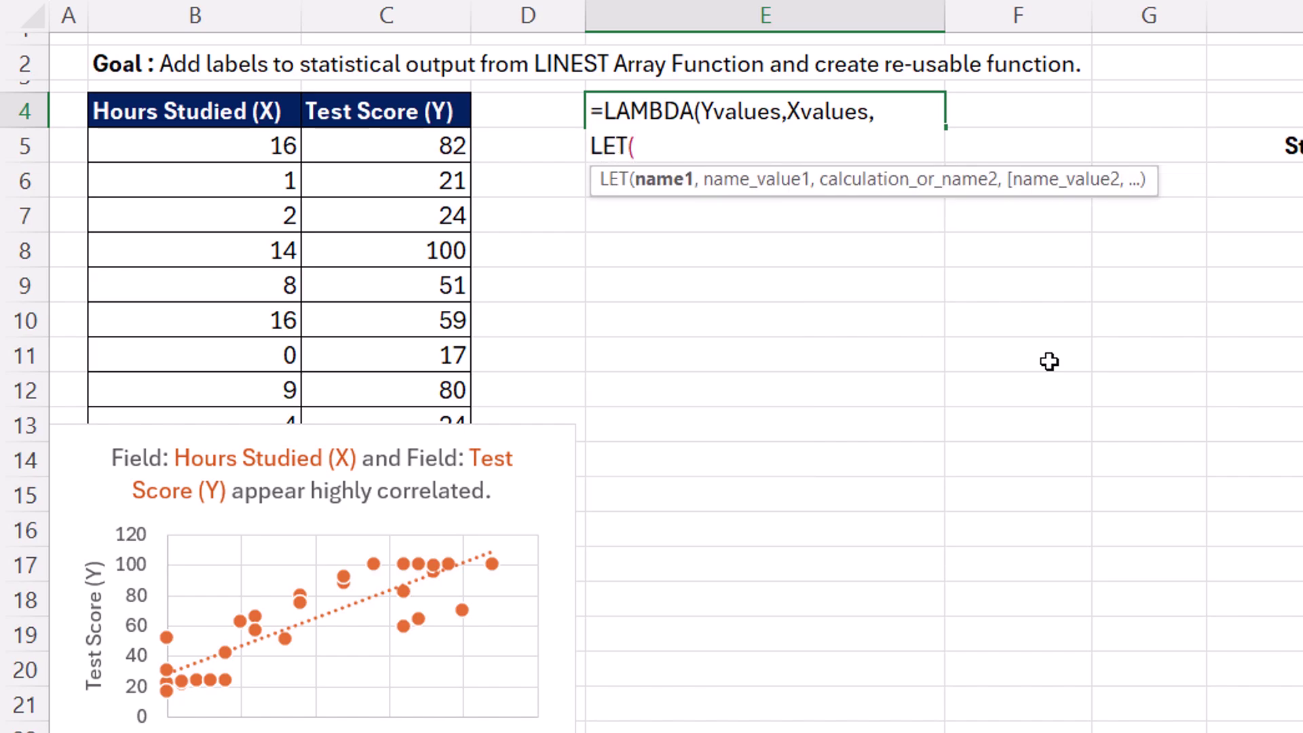
key(alt+Return)
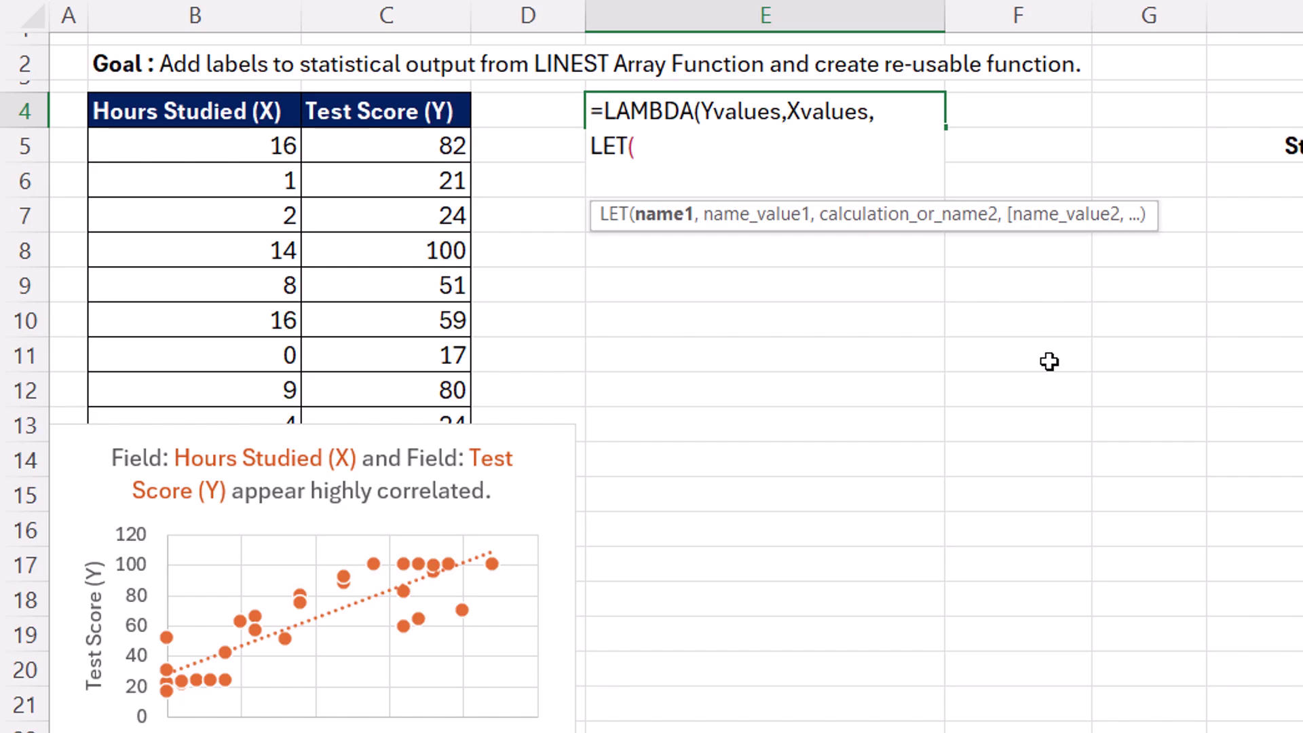
text(y)
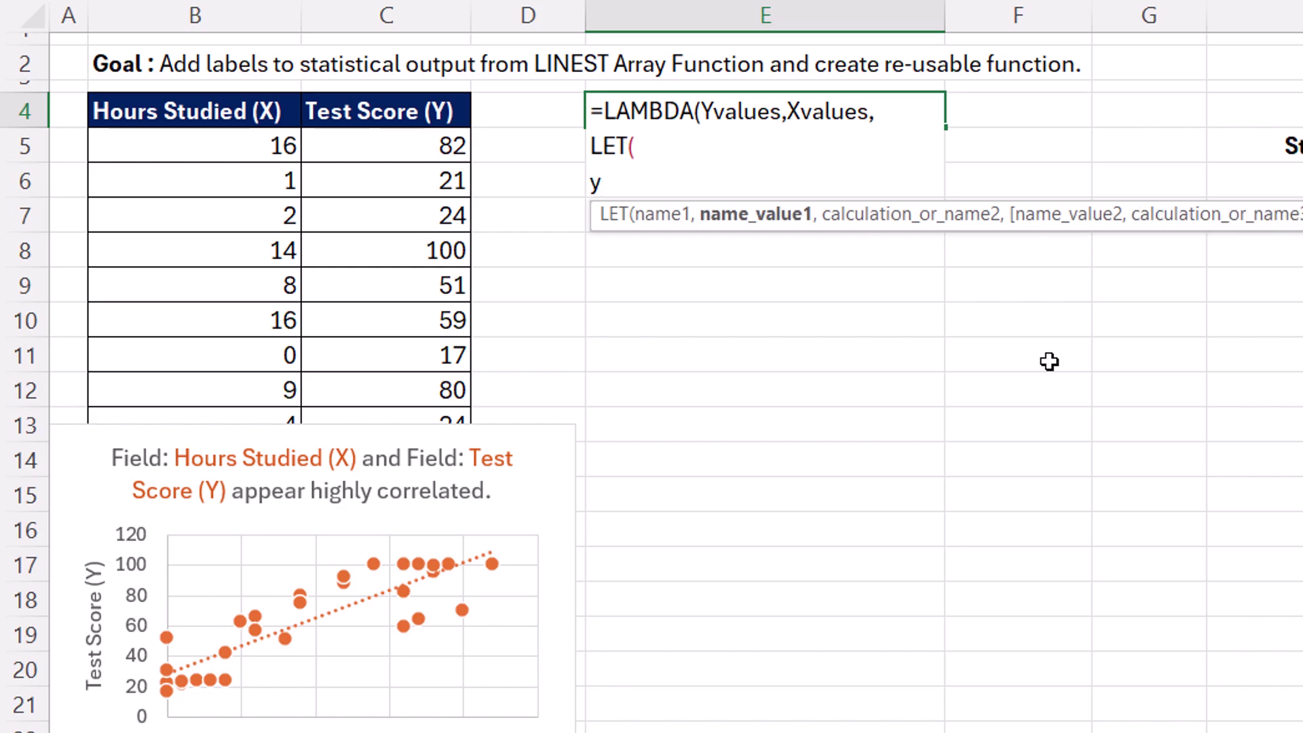
text(,Yvalues,)
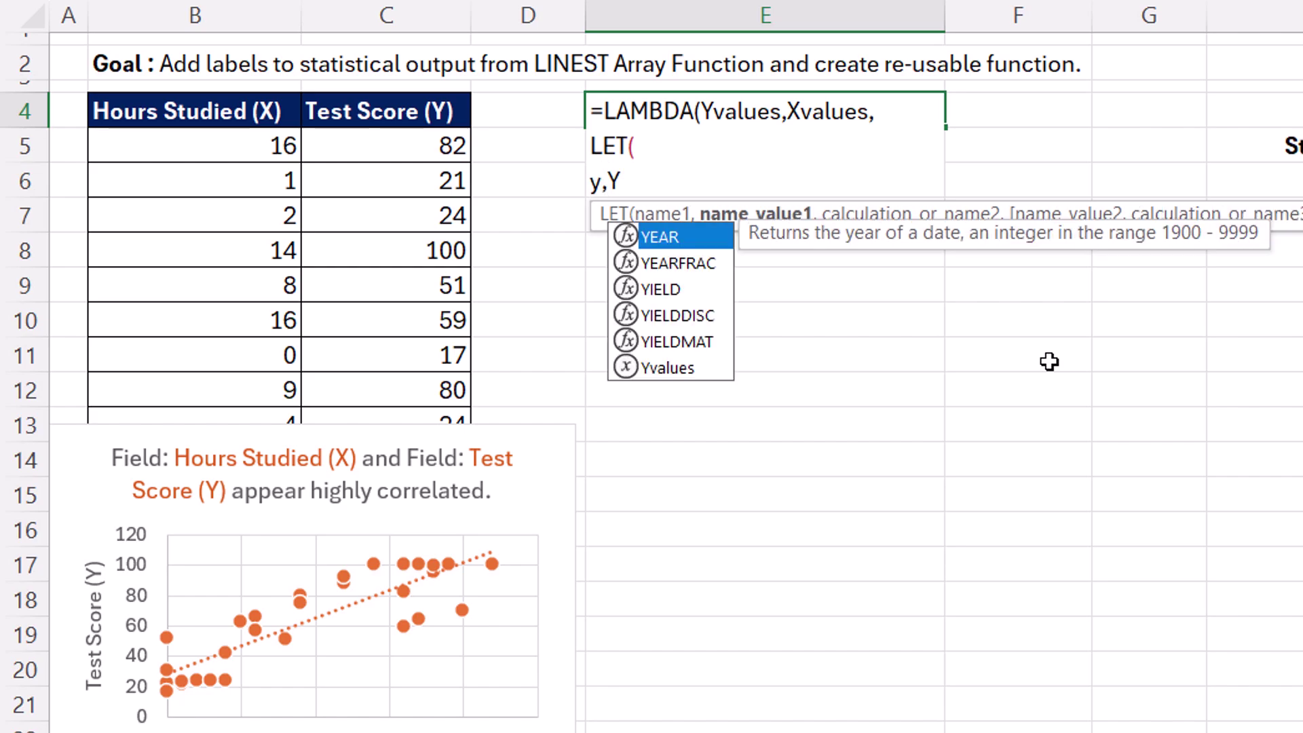
key(alt+Return)
text(x, )
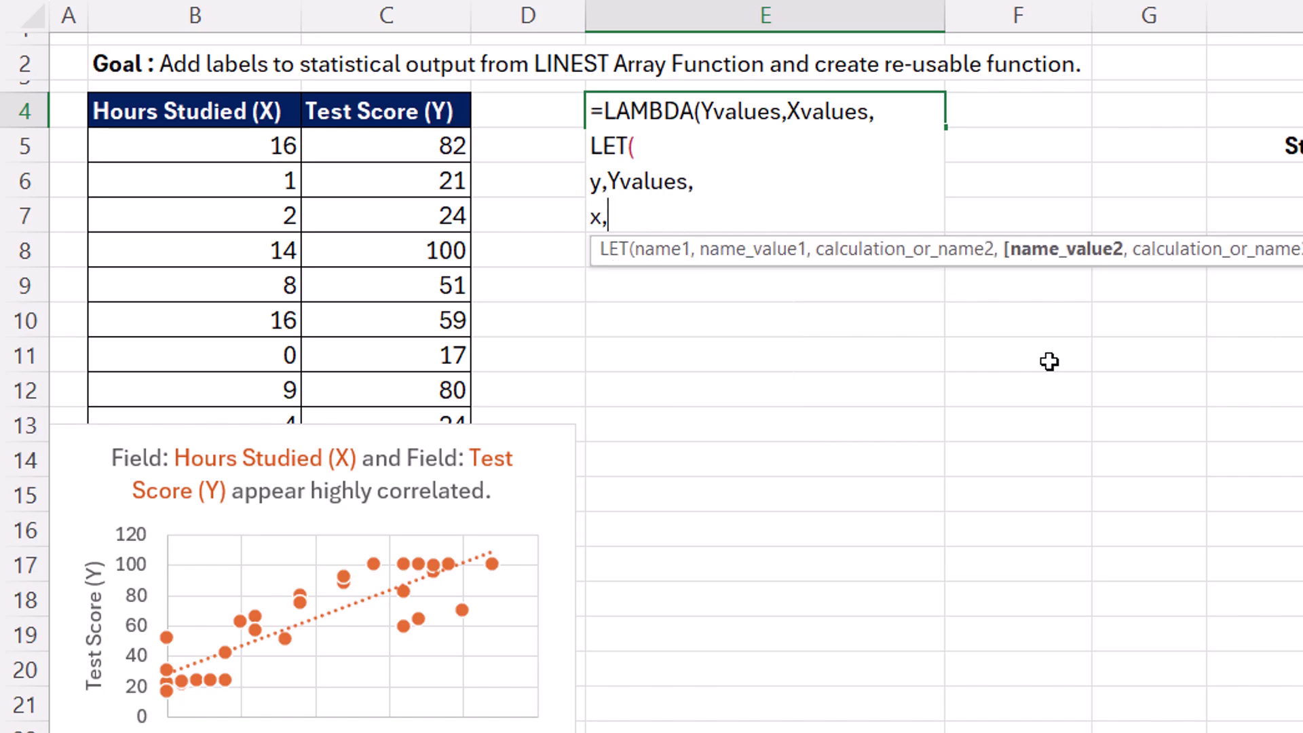
text(Xvalues,)
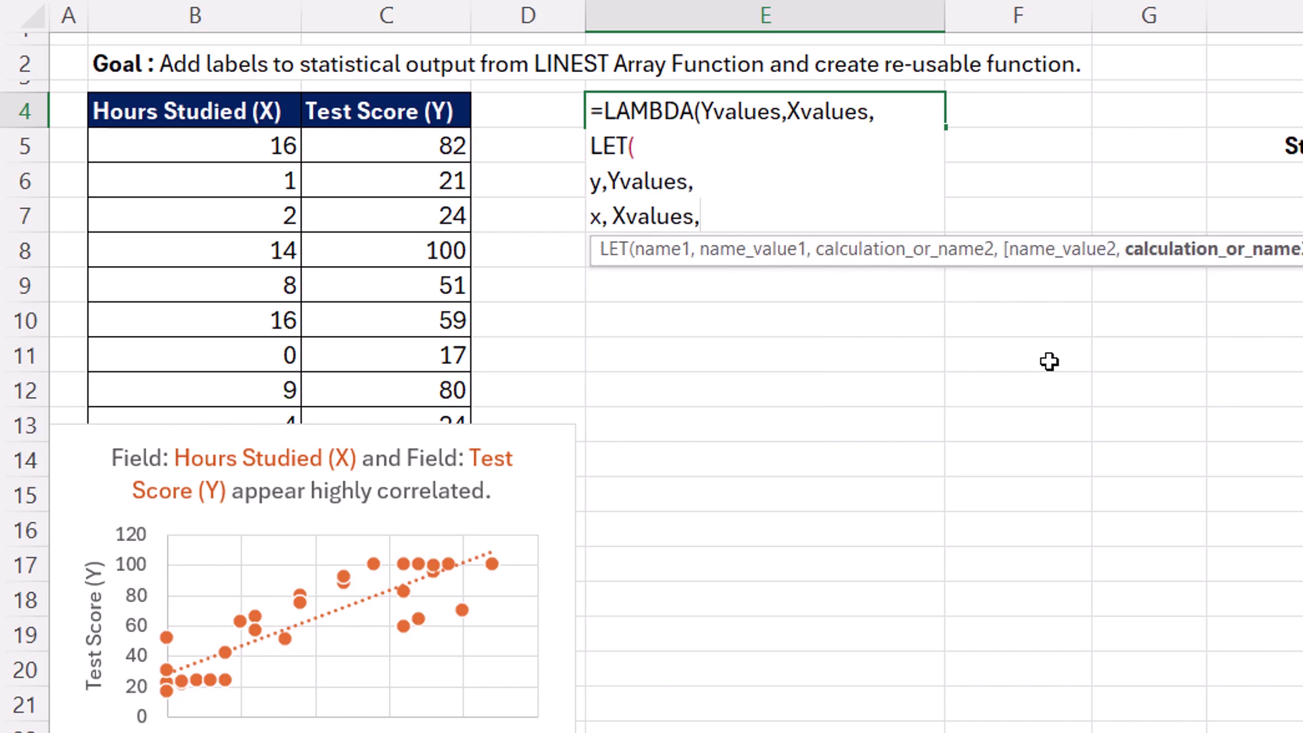
key(alt+Return)
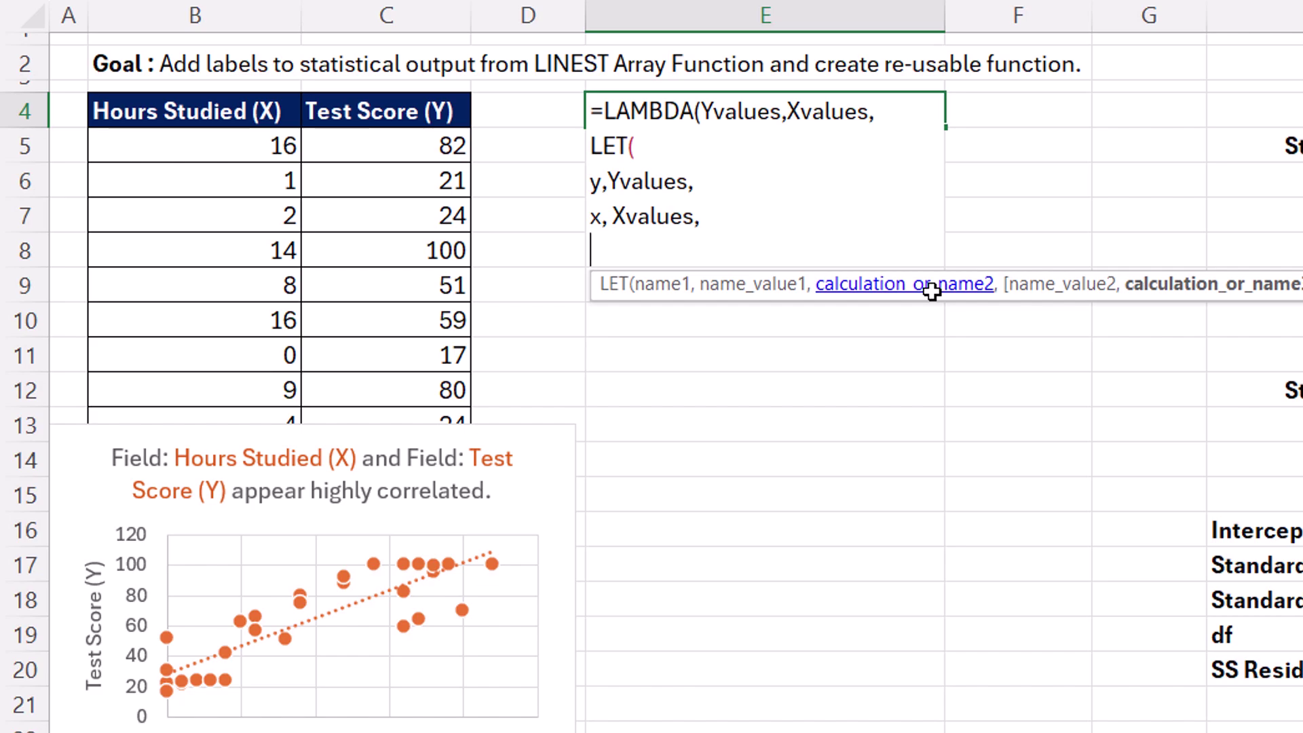
Define the LET variable h from the ten labels in H11:H20, converting the reference into a hard-coded array constant
text(h,)
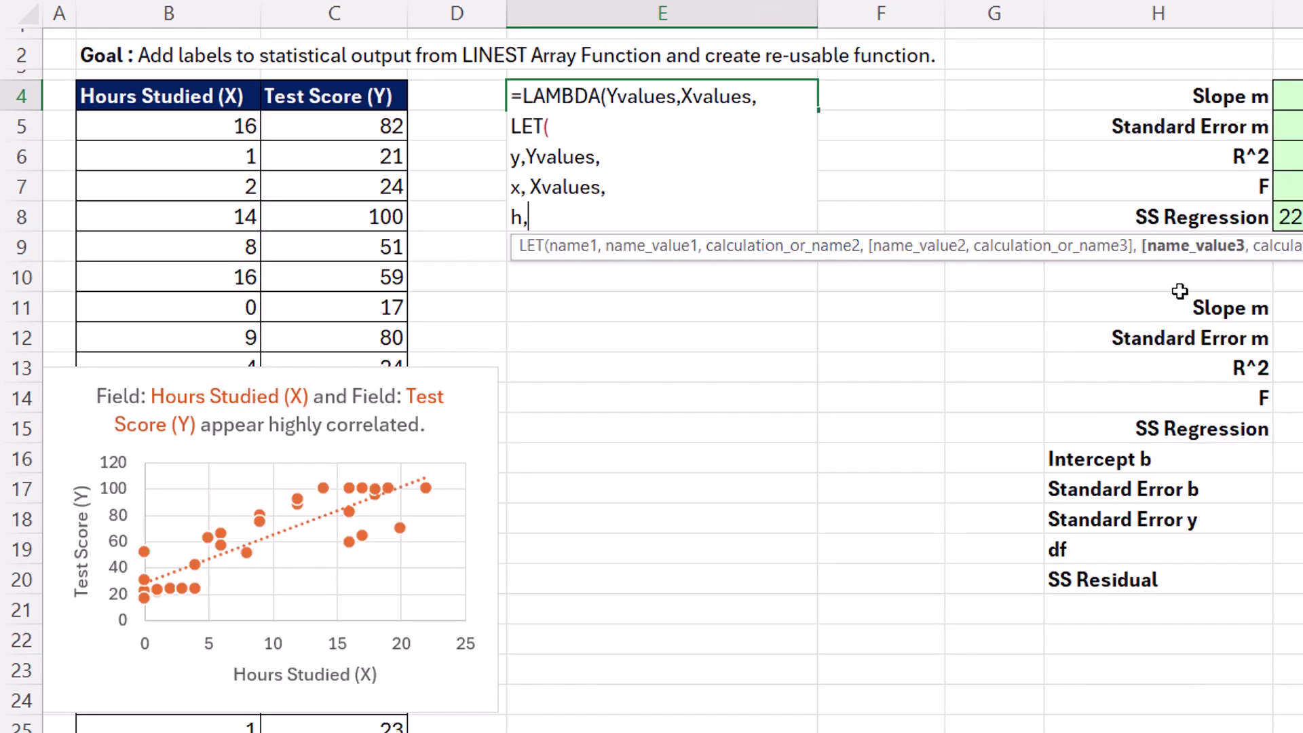
drag(1164, 306, 1173, 568)
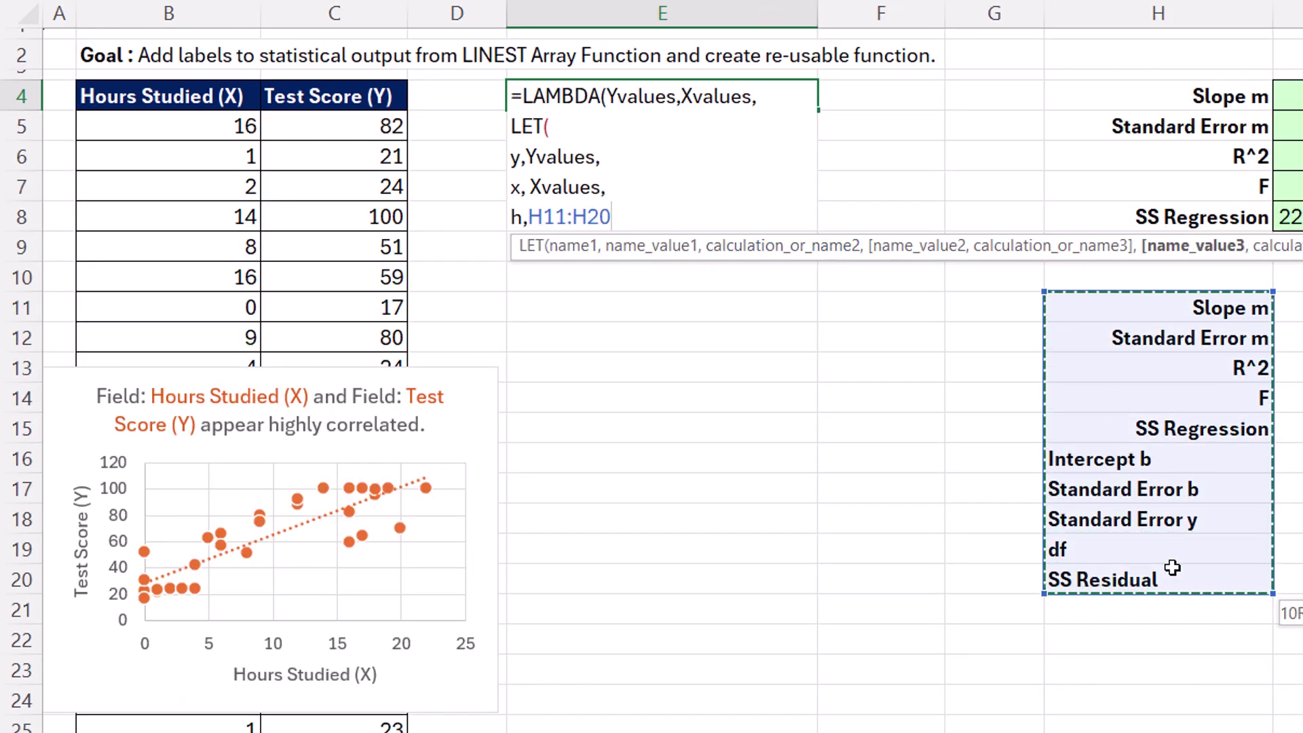
double_click(573, 217)
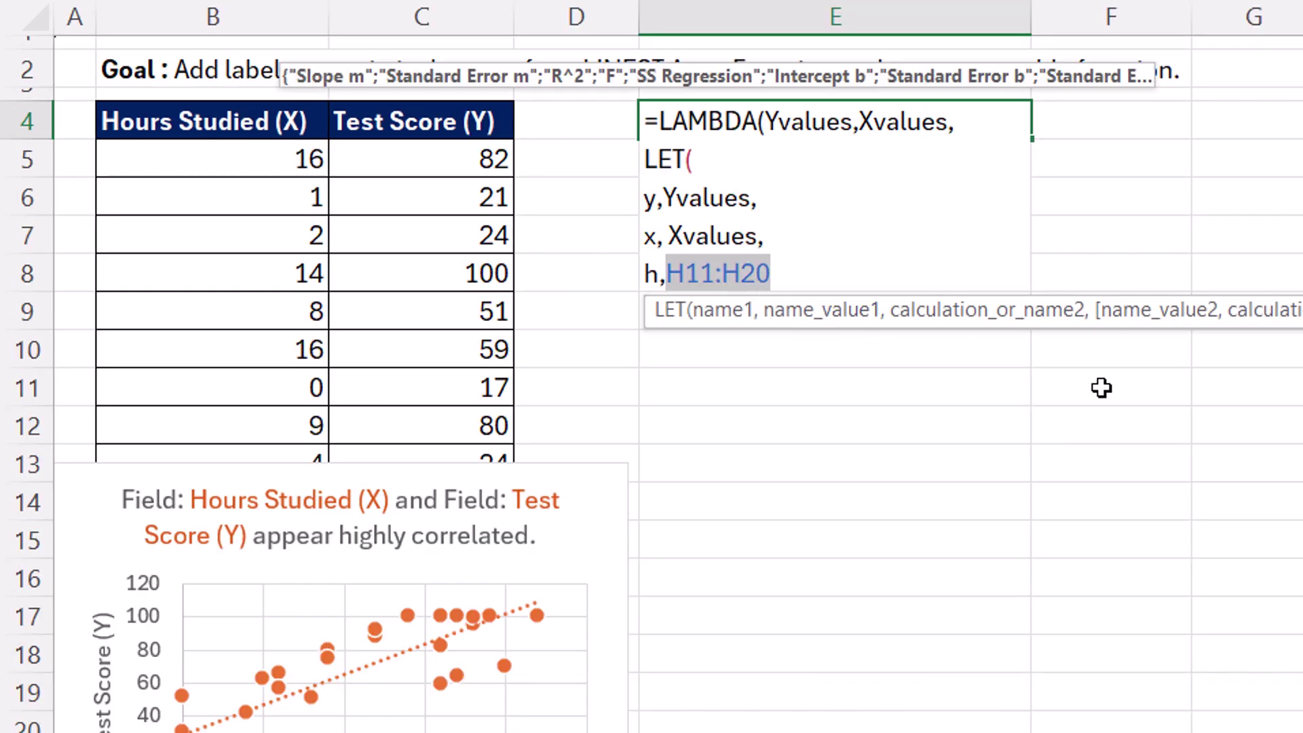
key(F9)
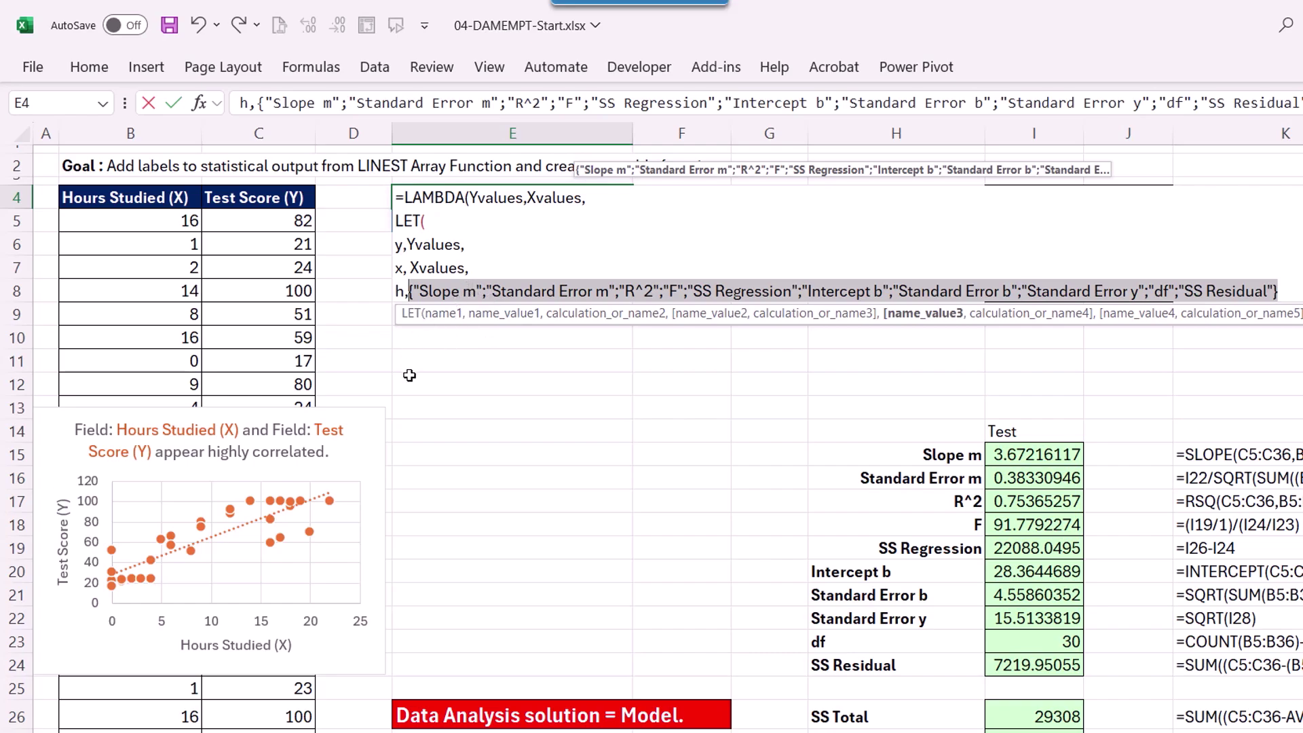
click(1281, 292)
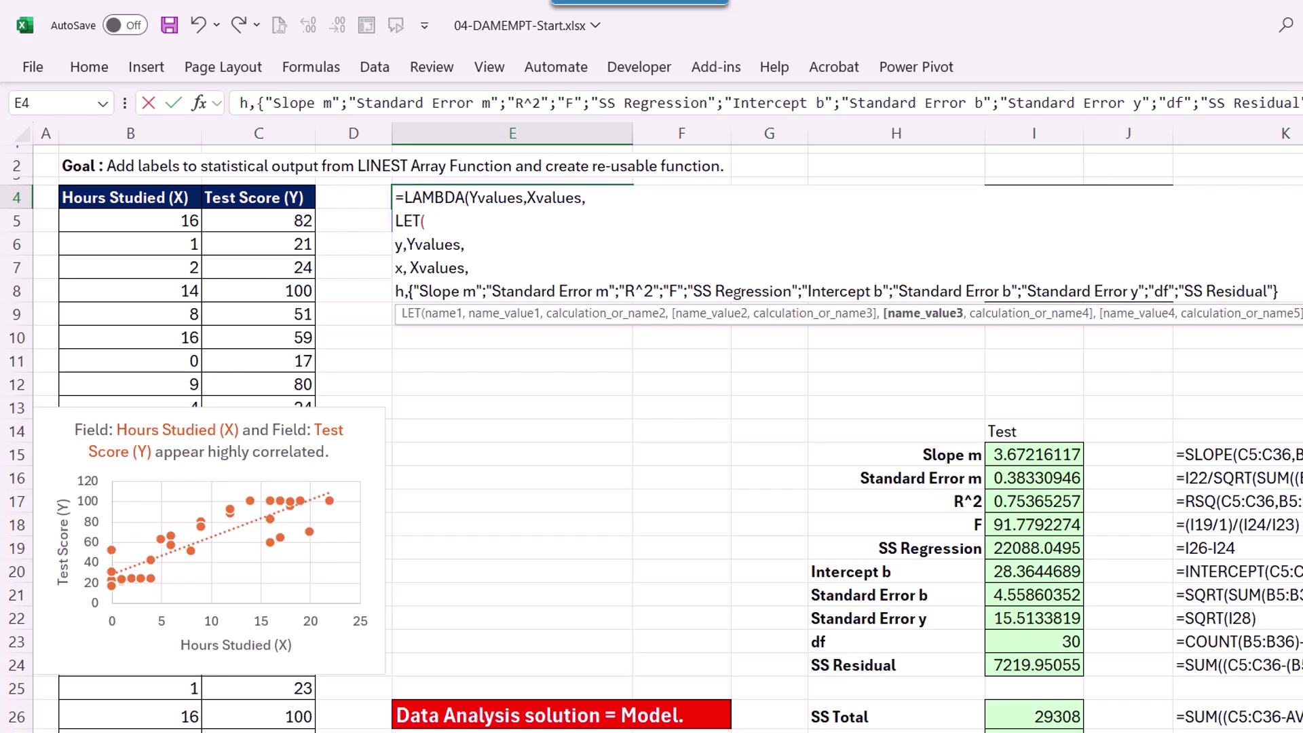
key(alt+Return)
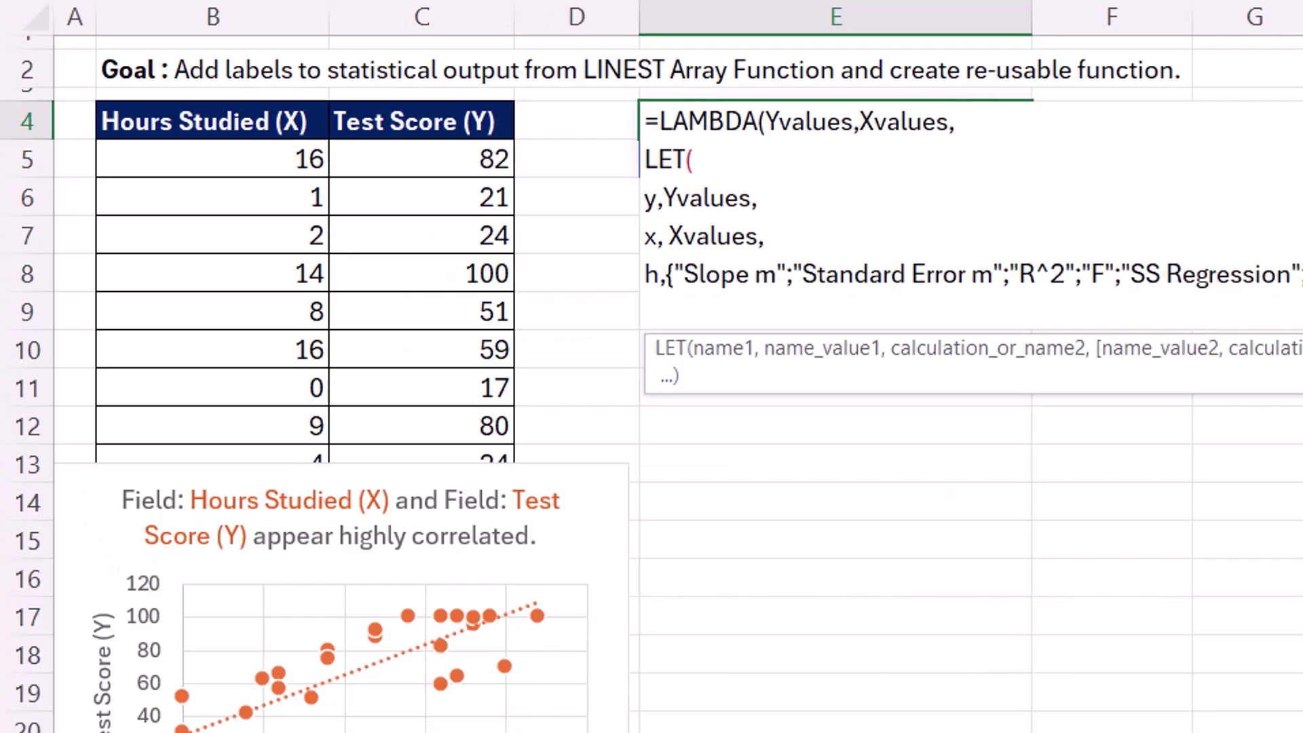
Define the LET variable s in the E4 formula as LINEST(y,x,1,1)
text(s,lin)
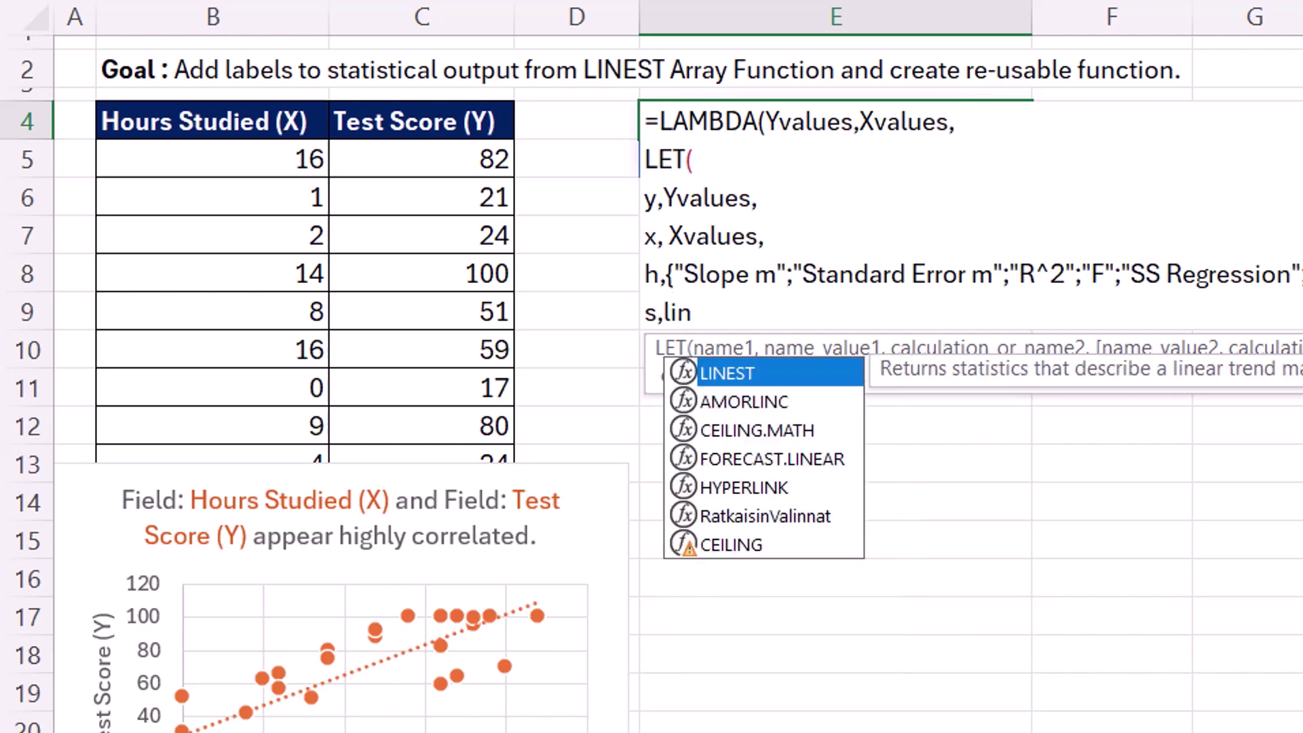
key(Tab)
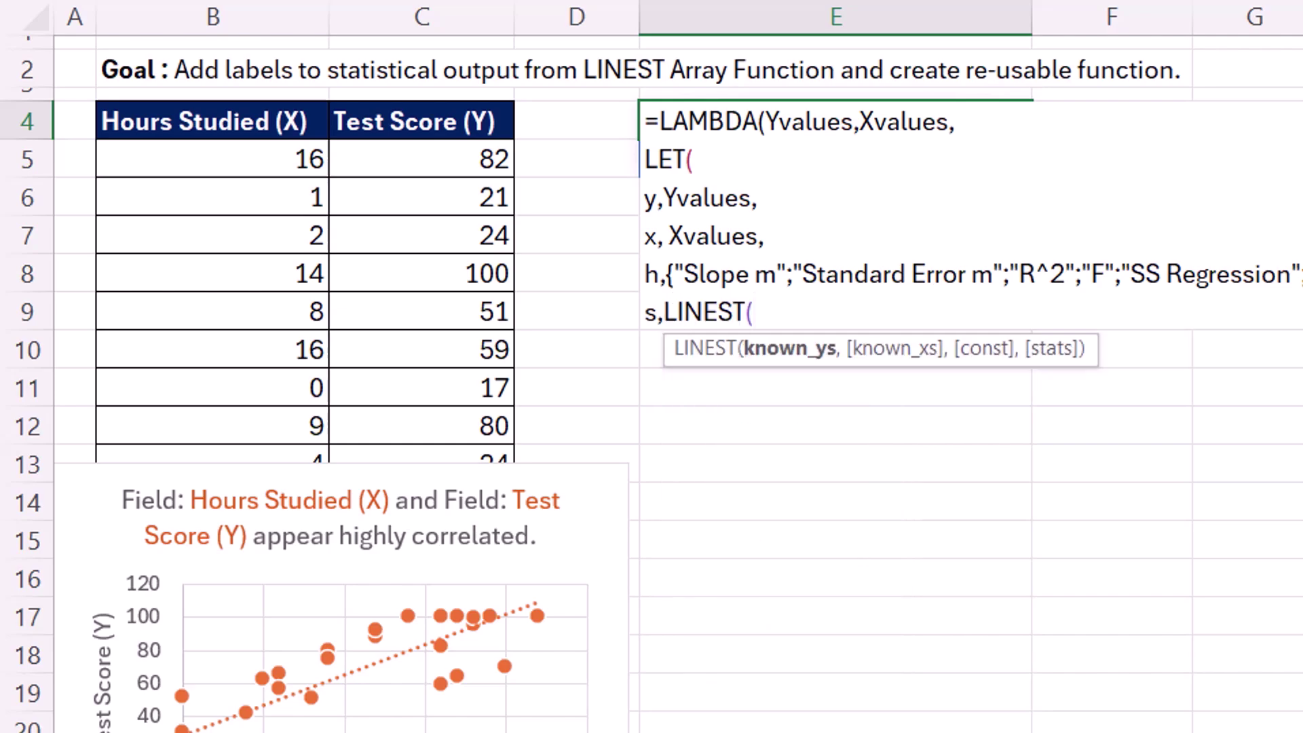
text(y)
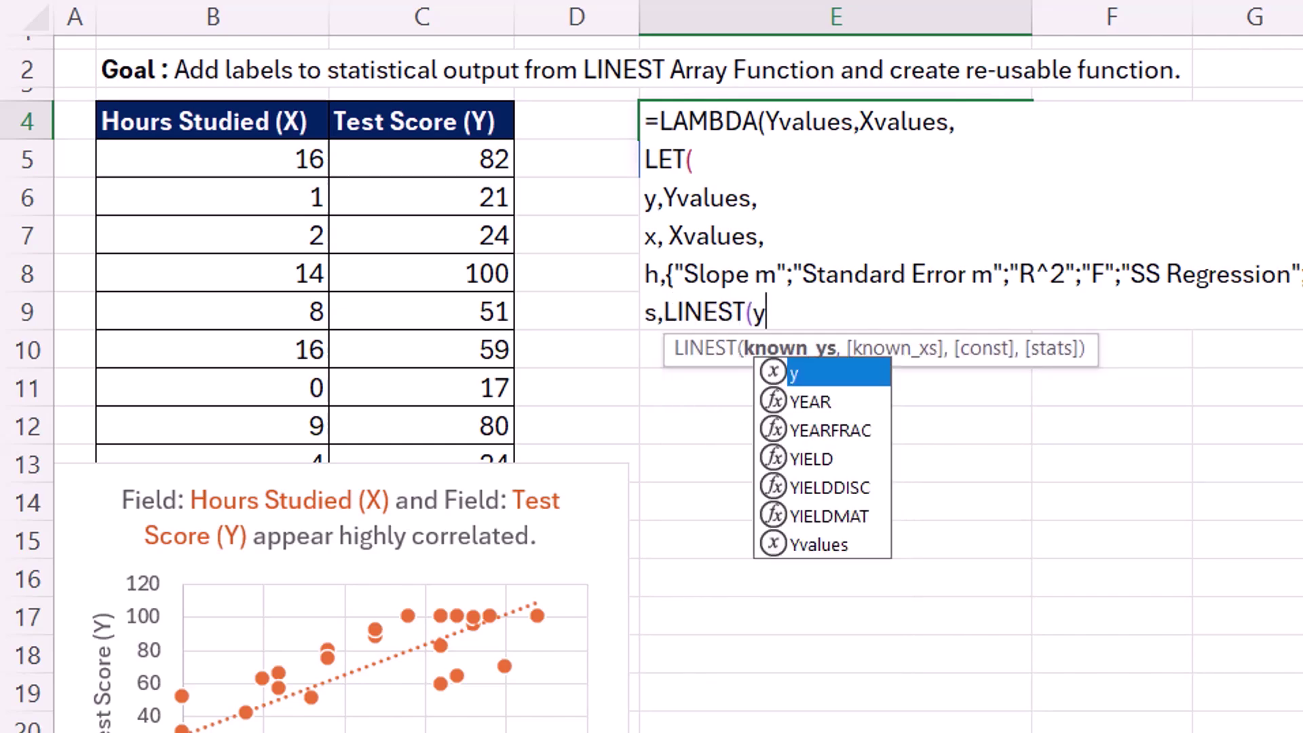
text(,x)
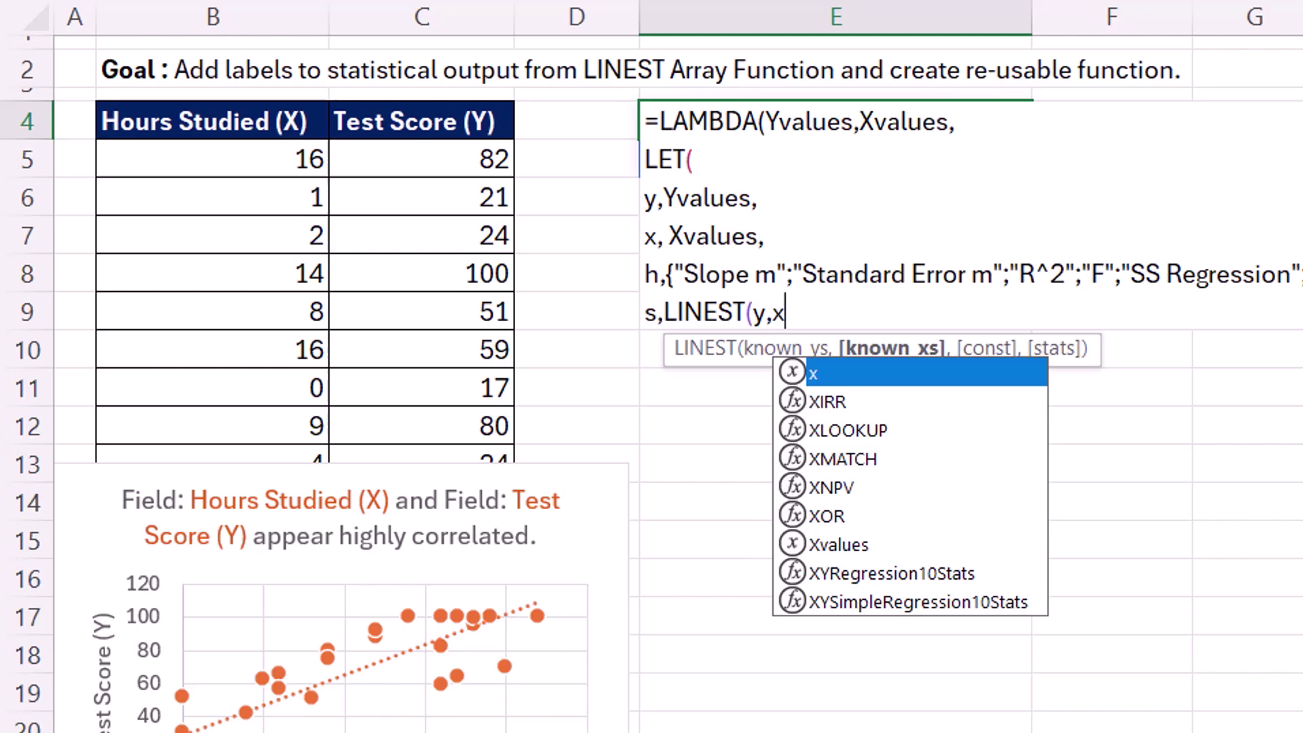
text(,1,)
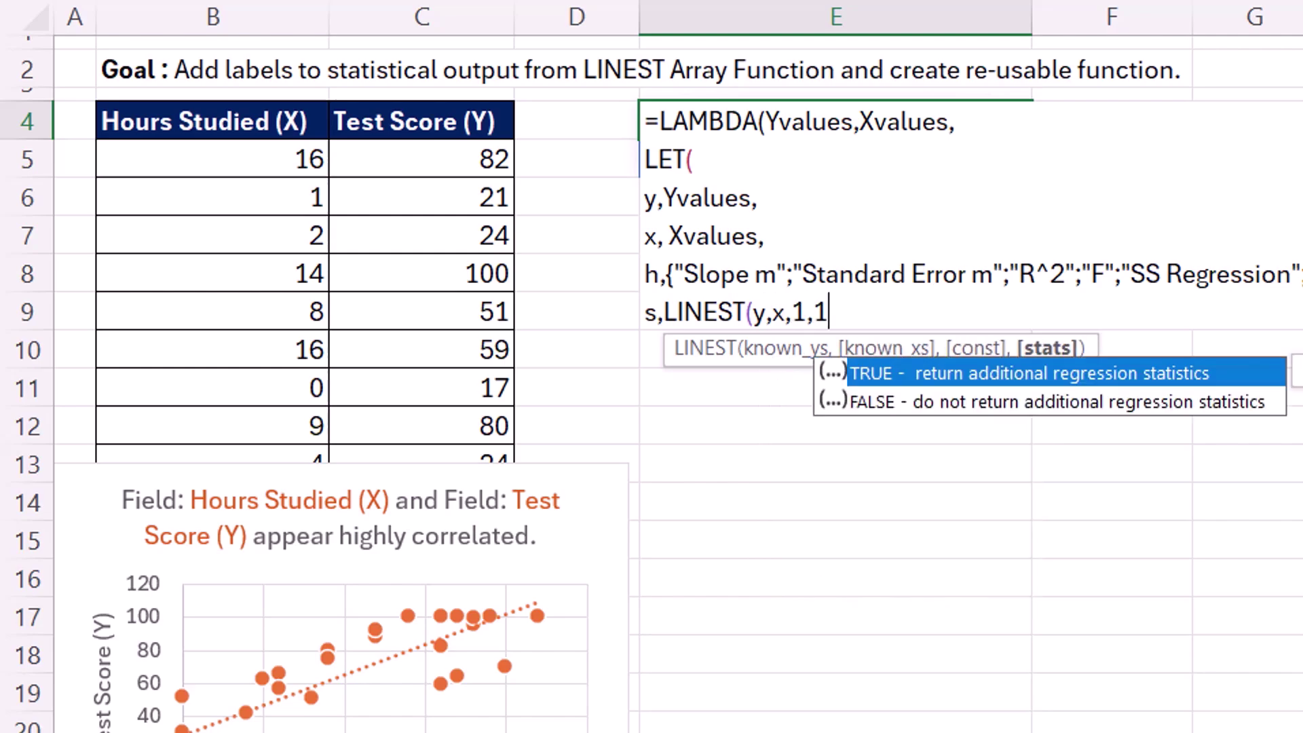
text(1))
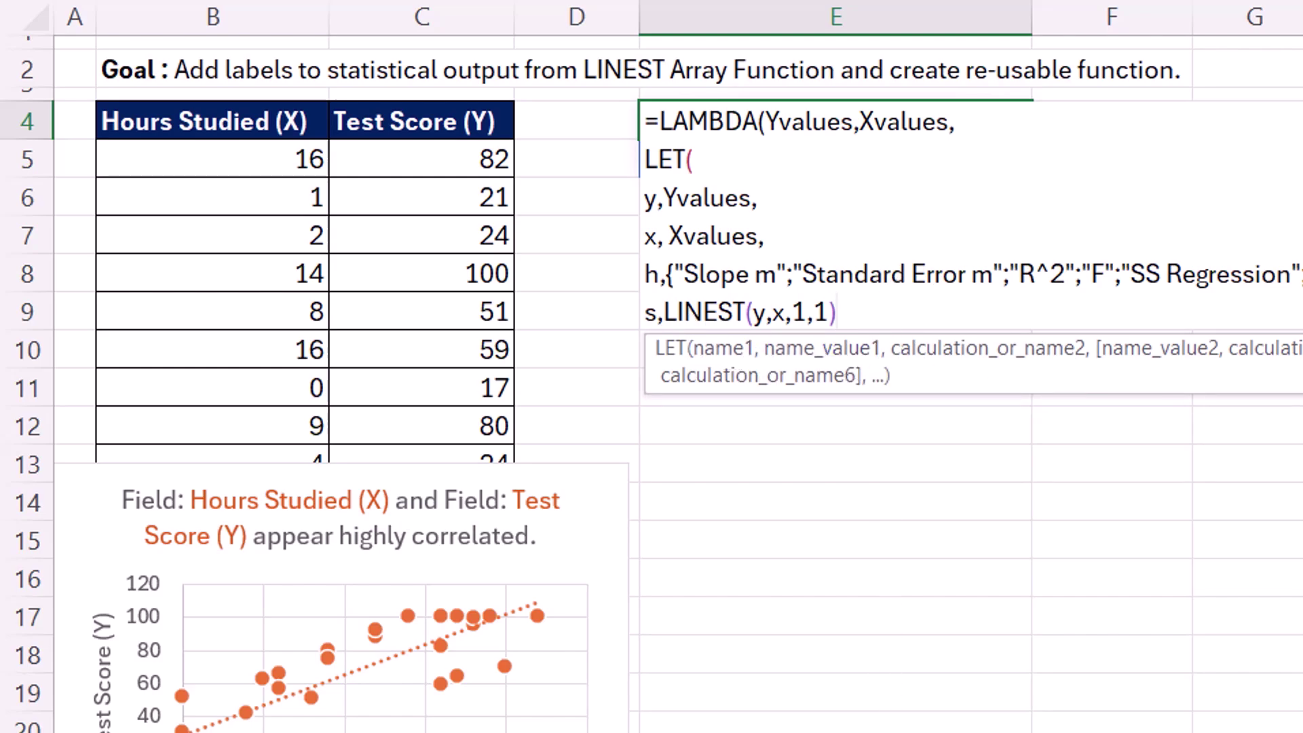
Wrap the LINEST call in TOCOL with scan_by_column set to 1 and start a new formula line
click(668, 316)
text(TO)
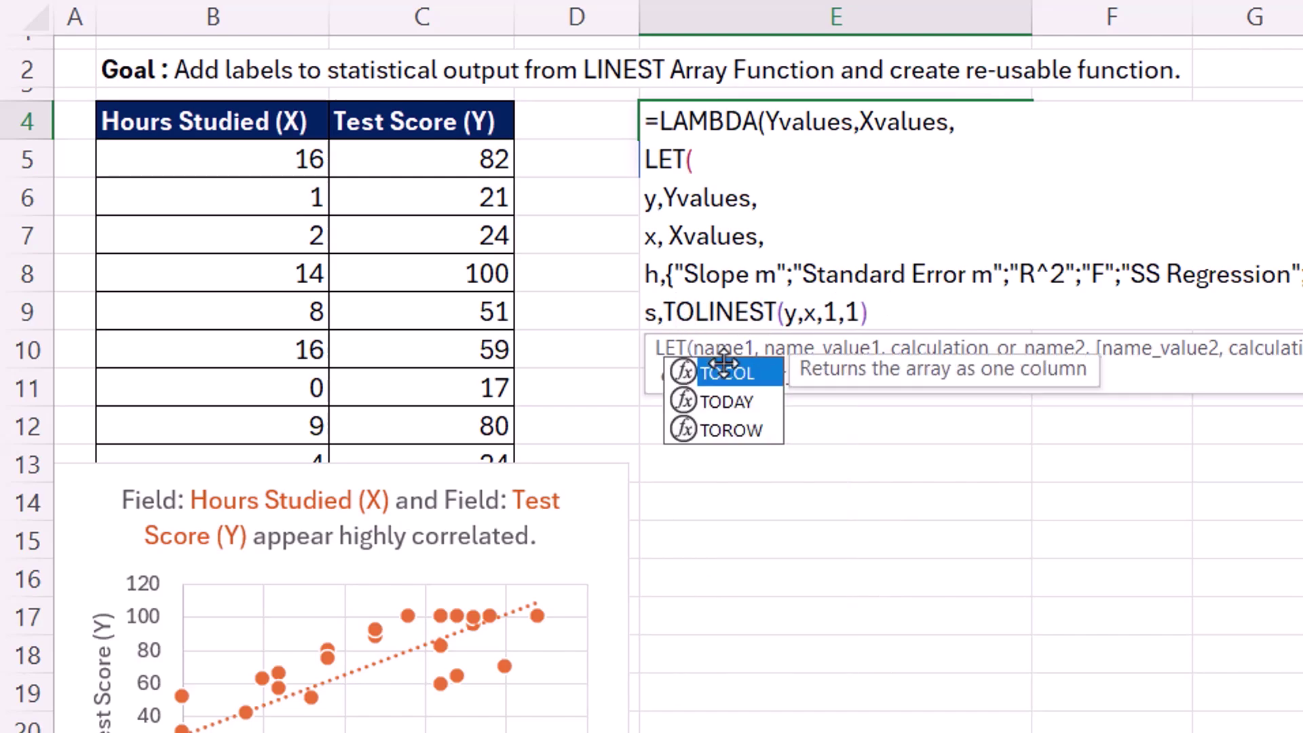
text(C)
key(Tab)
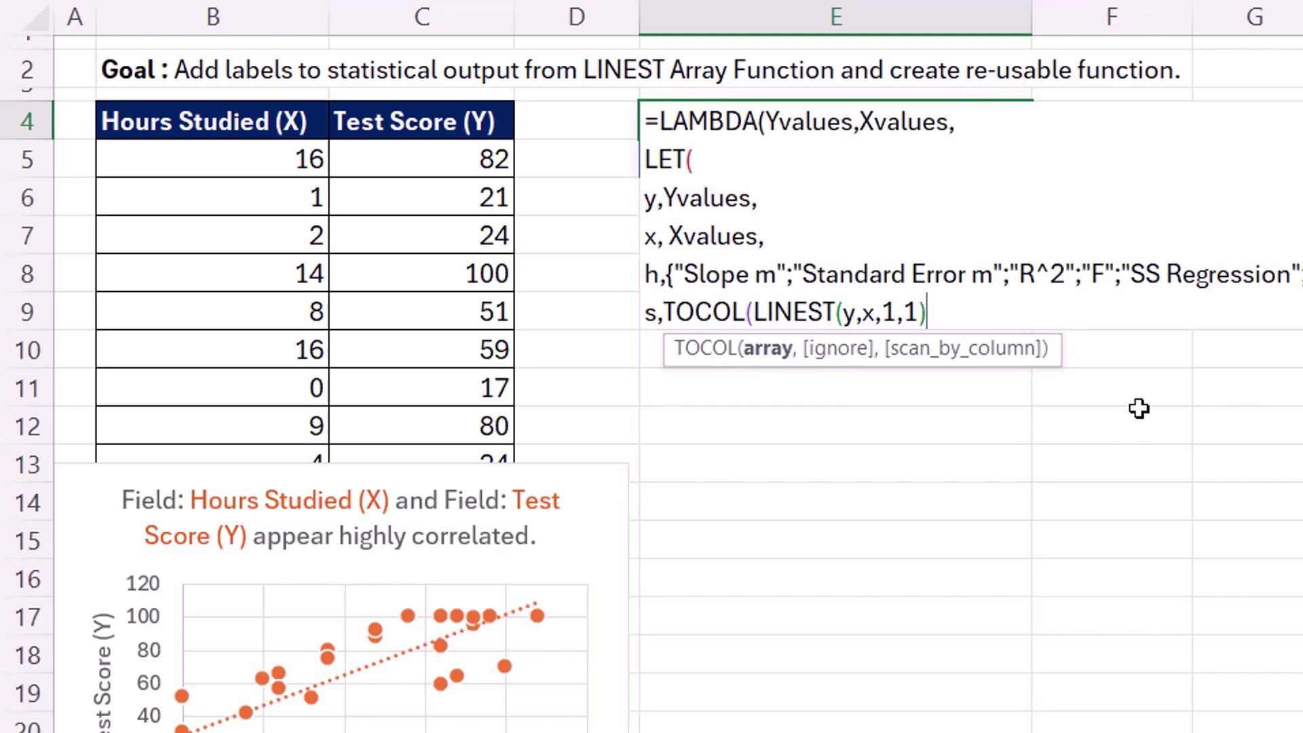
text(,,)
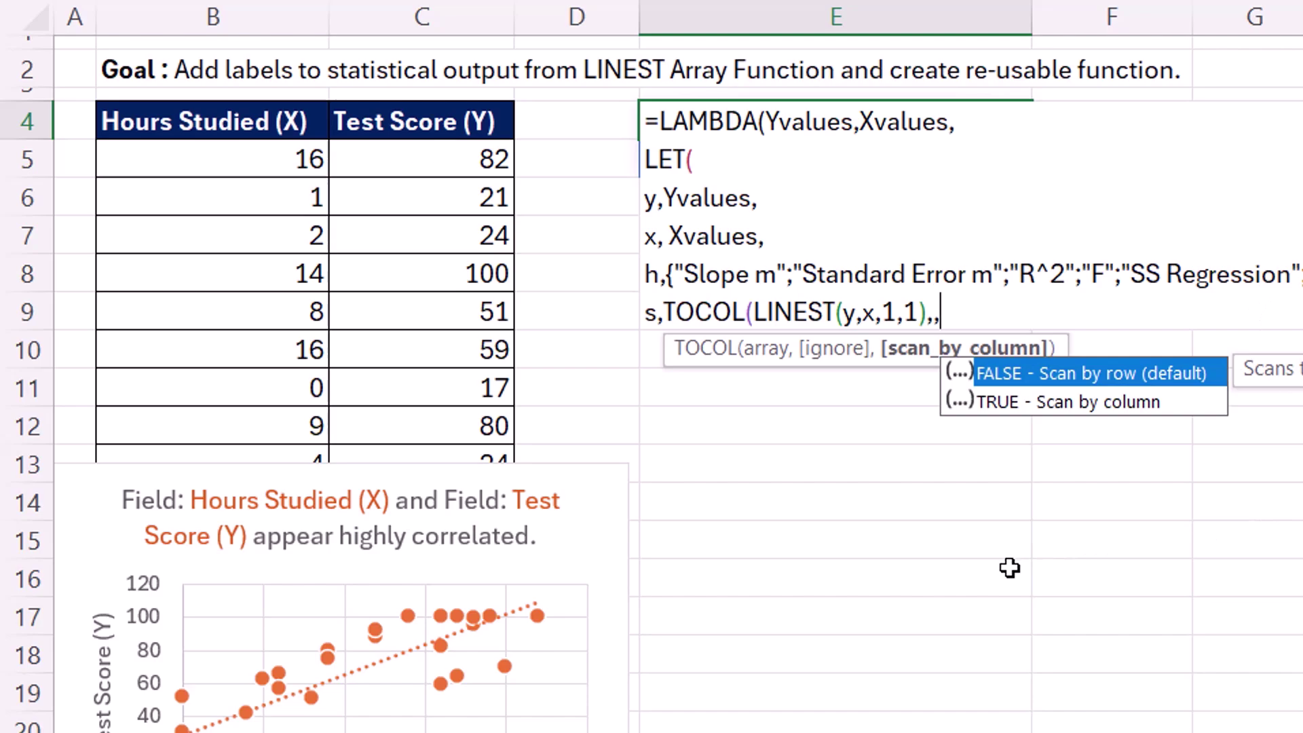
text(1))
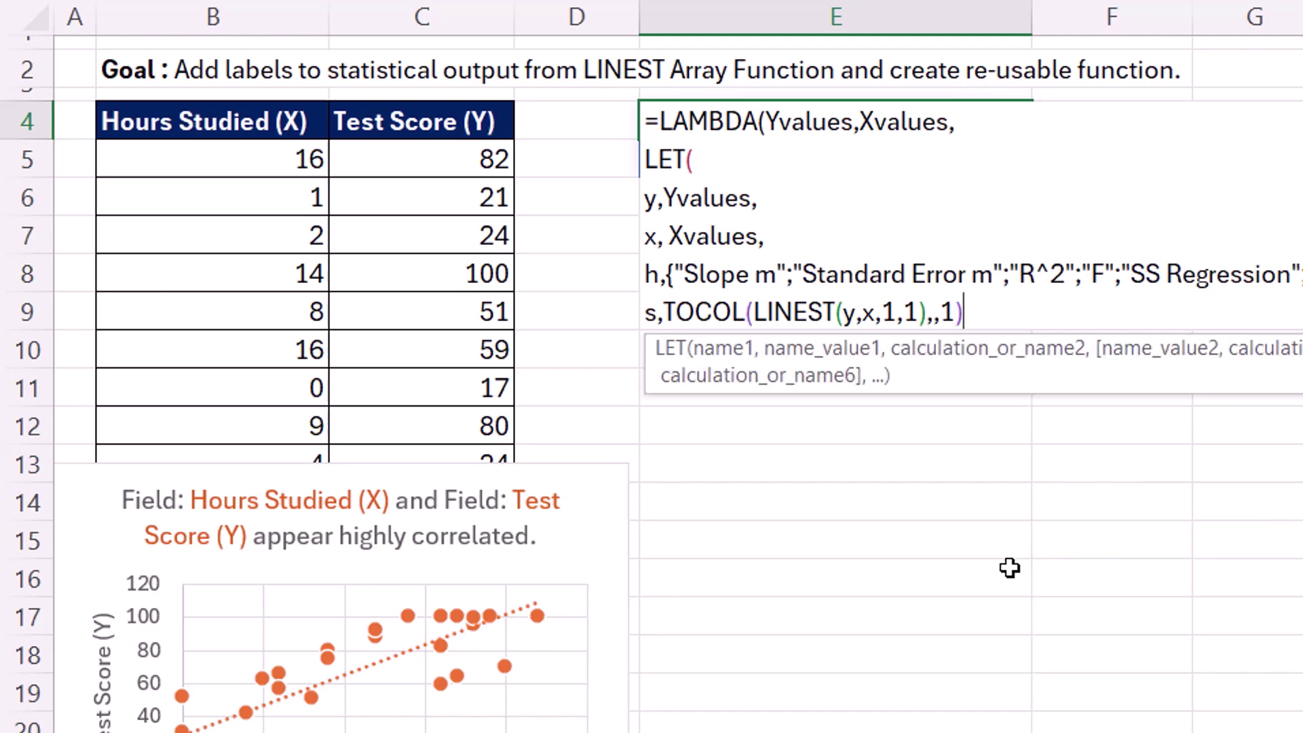
text(,)
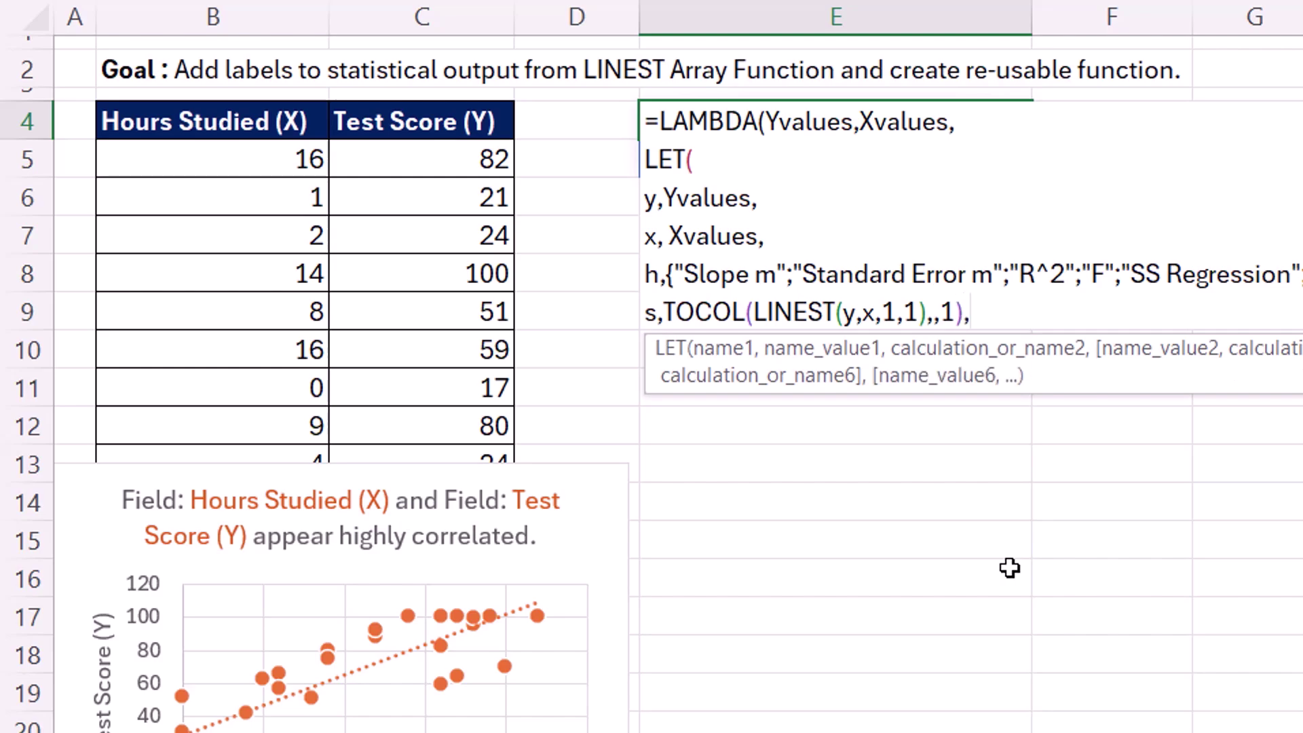
key(alt+Return)
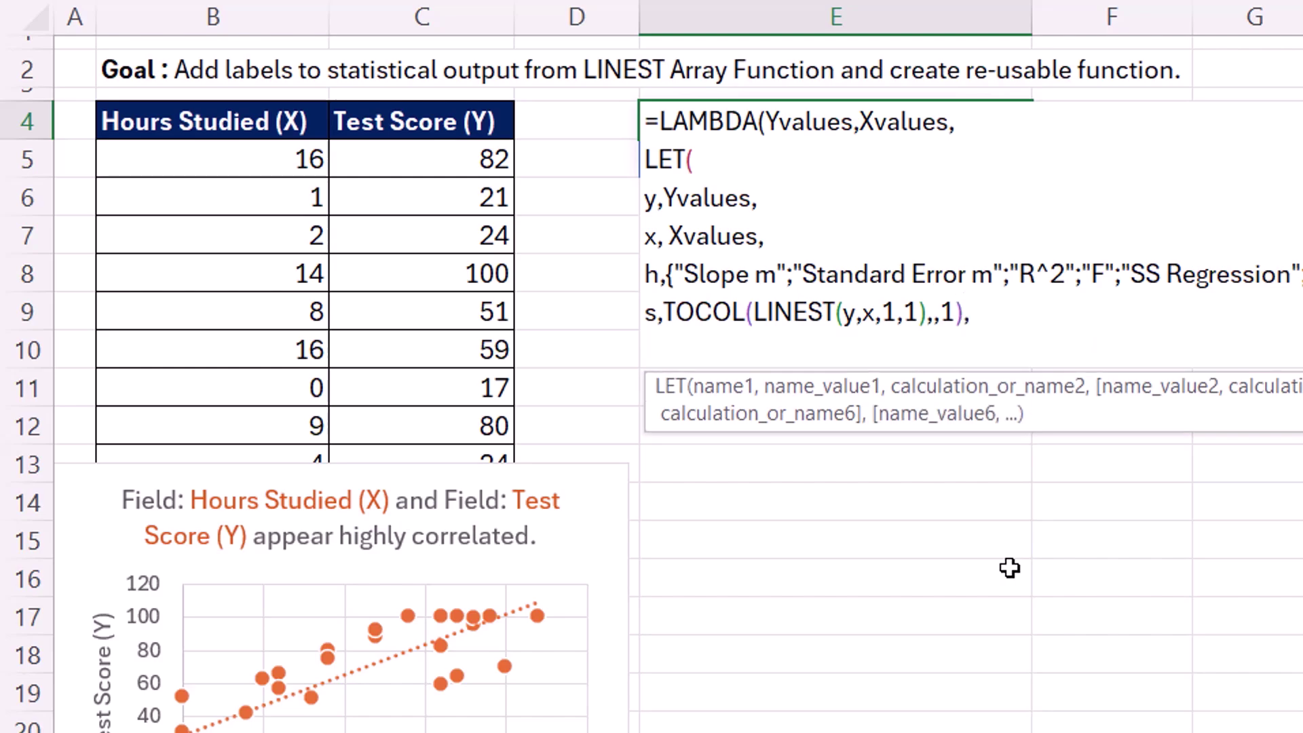
Finish the LET and LAMBDA with HSTACK(h,s) as the final calculation, joining the labels and statistics side by side
text(hs)
key(Tab)
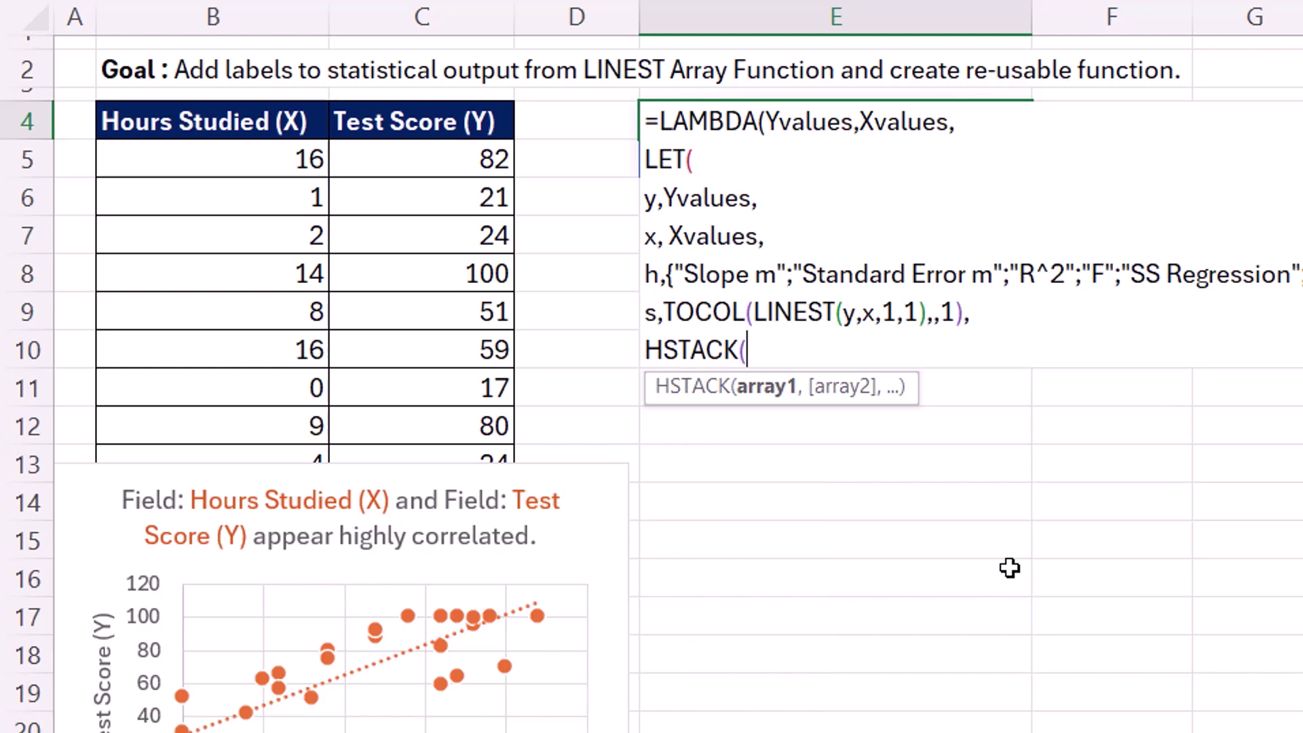
text(h,s)
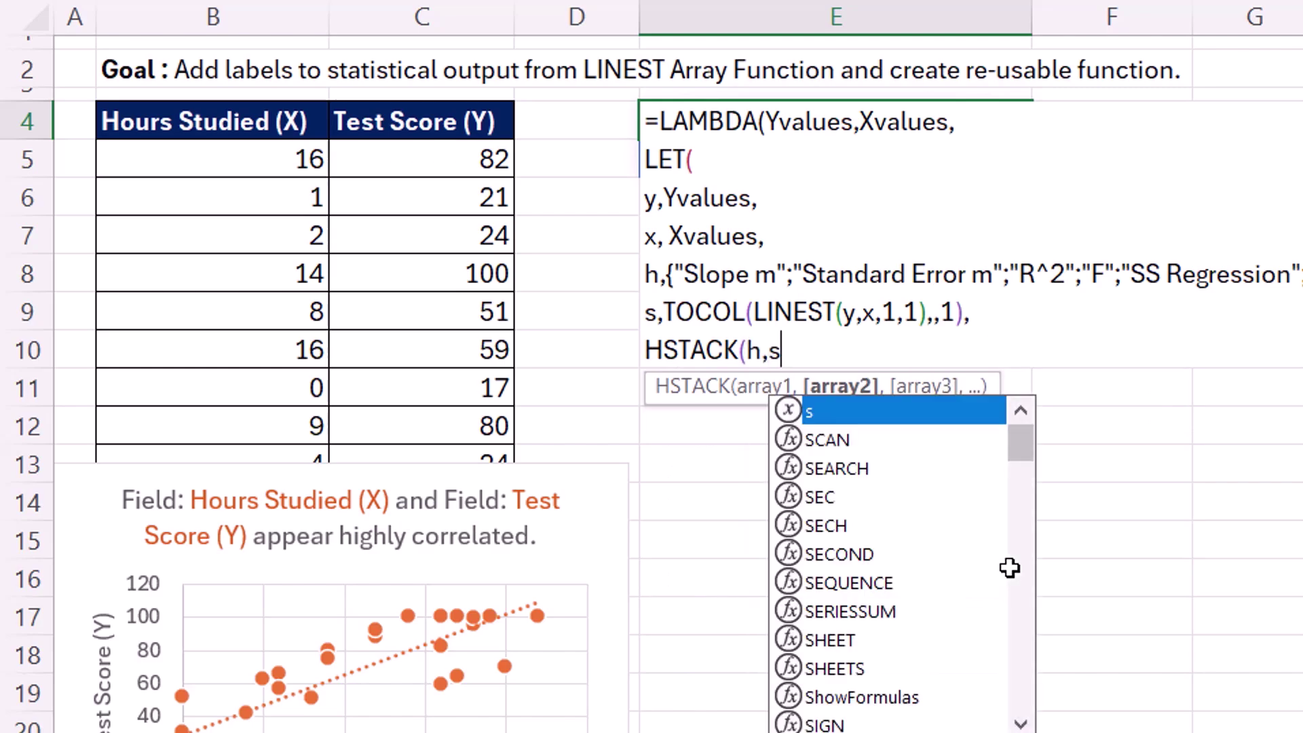
text()))
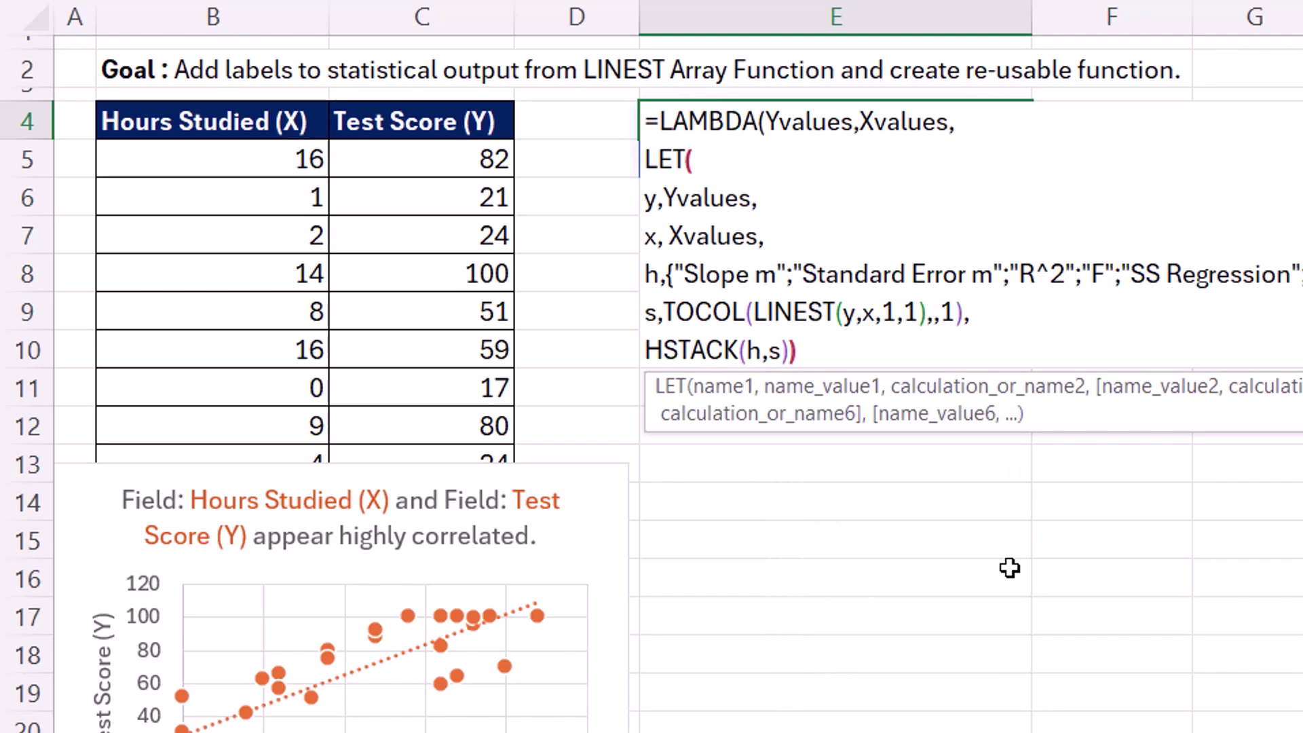
text()))
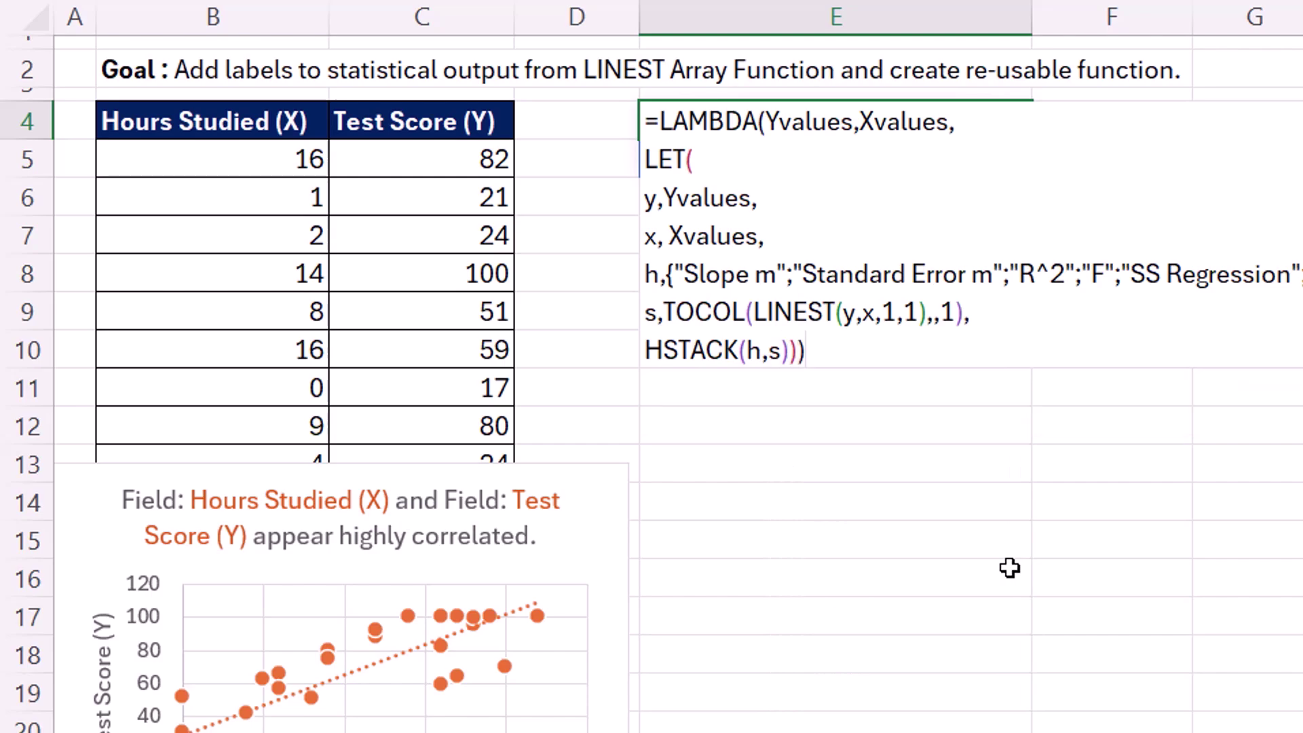
Test the LAMBDA in E4 by supplying C5:C36 as Yvalues and B5:B36 as Xvalues, and enter the formula
text(()
drag(459, 165, 489, 732)
text(,)
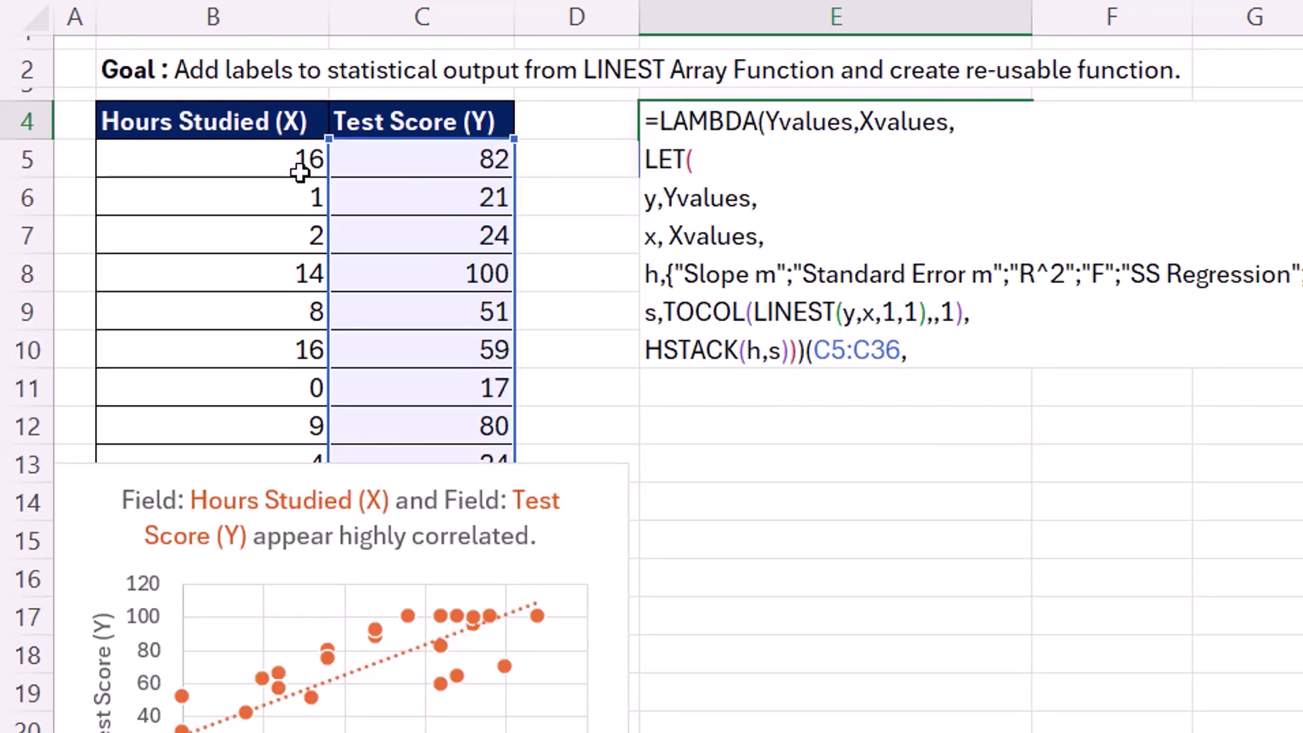
click(265, 172)
key(ctrl+shift+Down)
text())
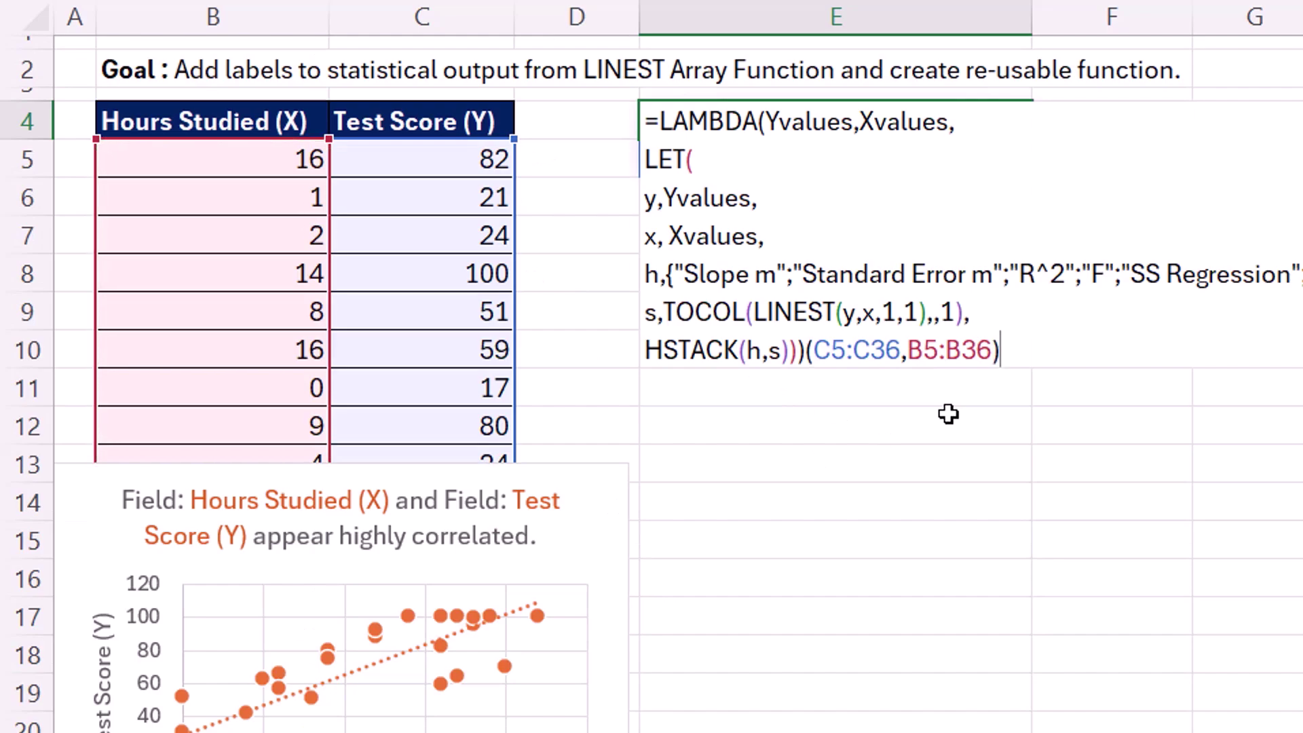
key(Return)
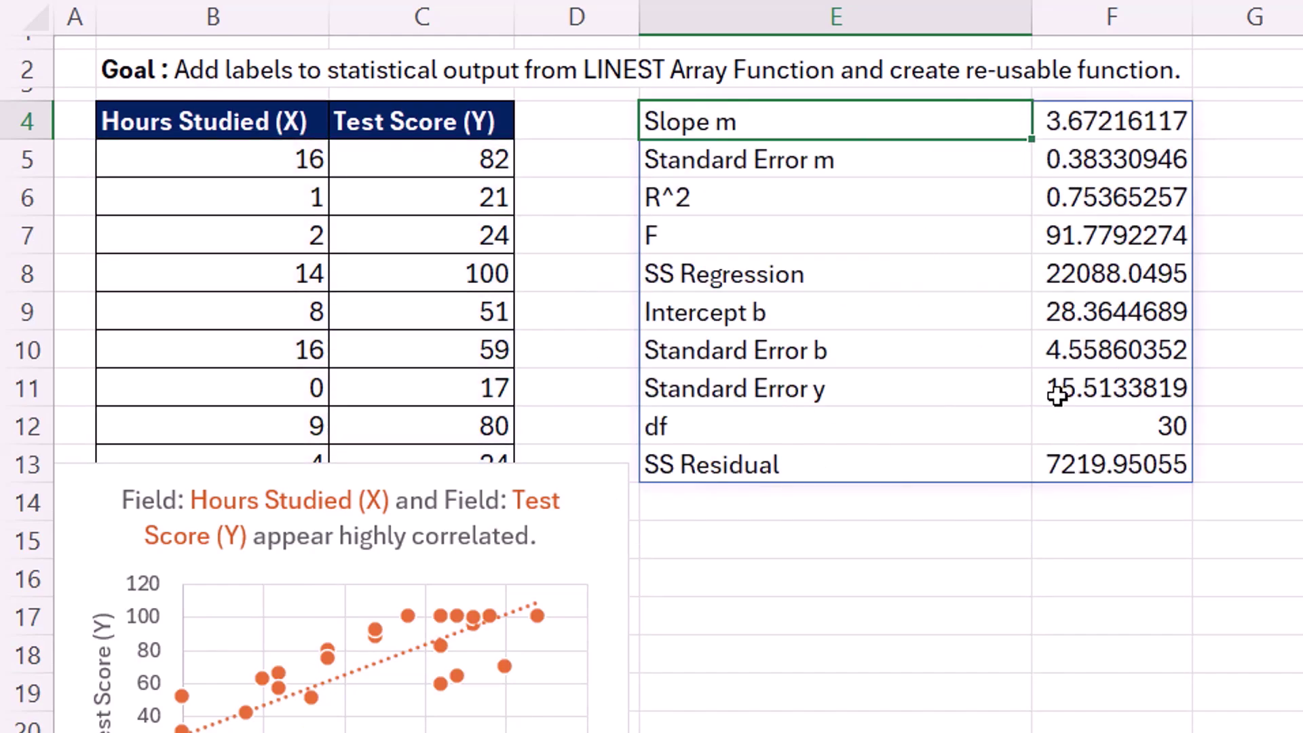
Save the E4 LAMBDA without its trailing ranges as XYSimpleRegression10Stats, commented "Takes y values and x values and delivers 10 statistics for simple linear regression."
double_click(814, 123)
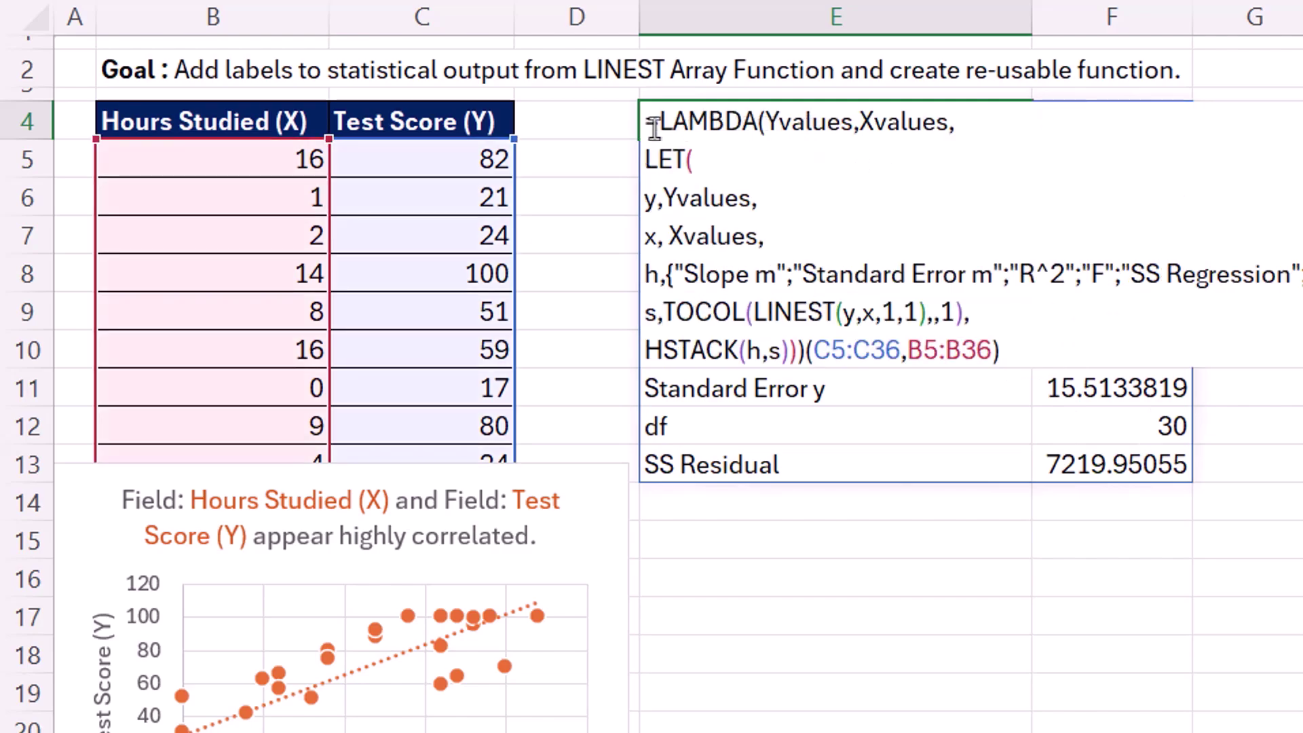
drag(662, 122, 795, 362)
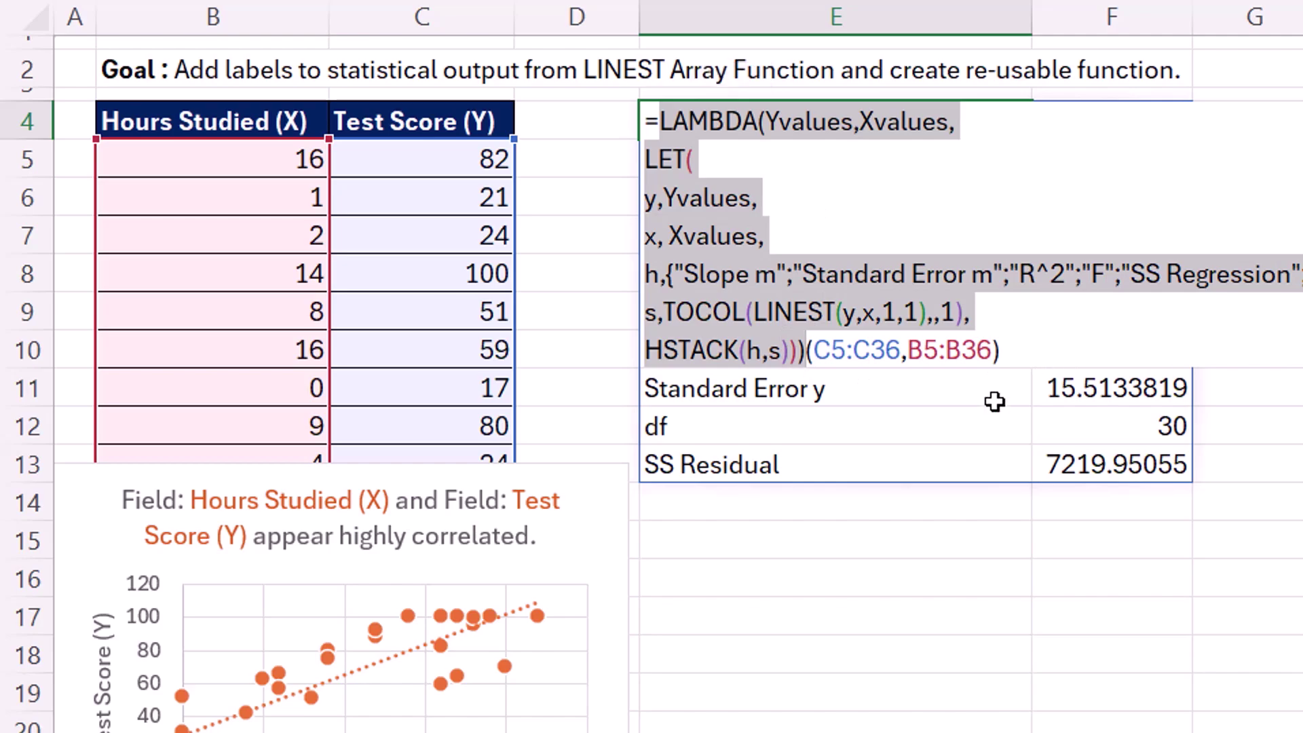
key(Return)
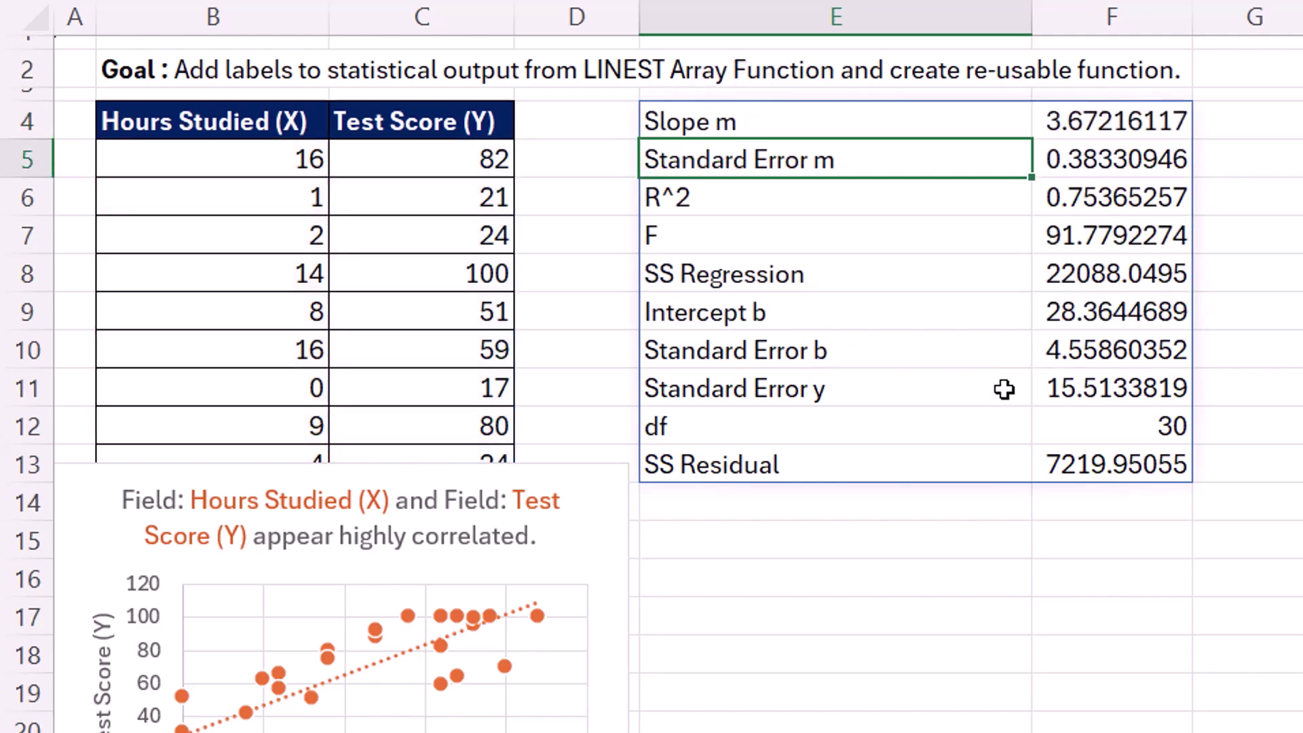
key(ctrl+F3)
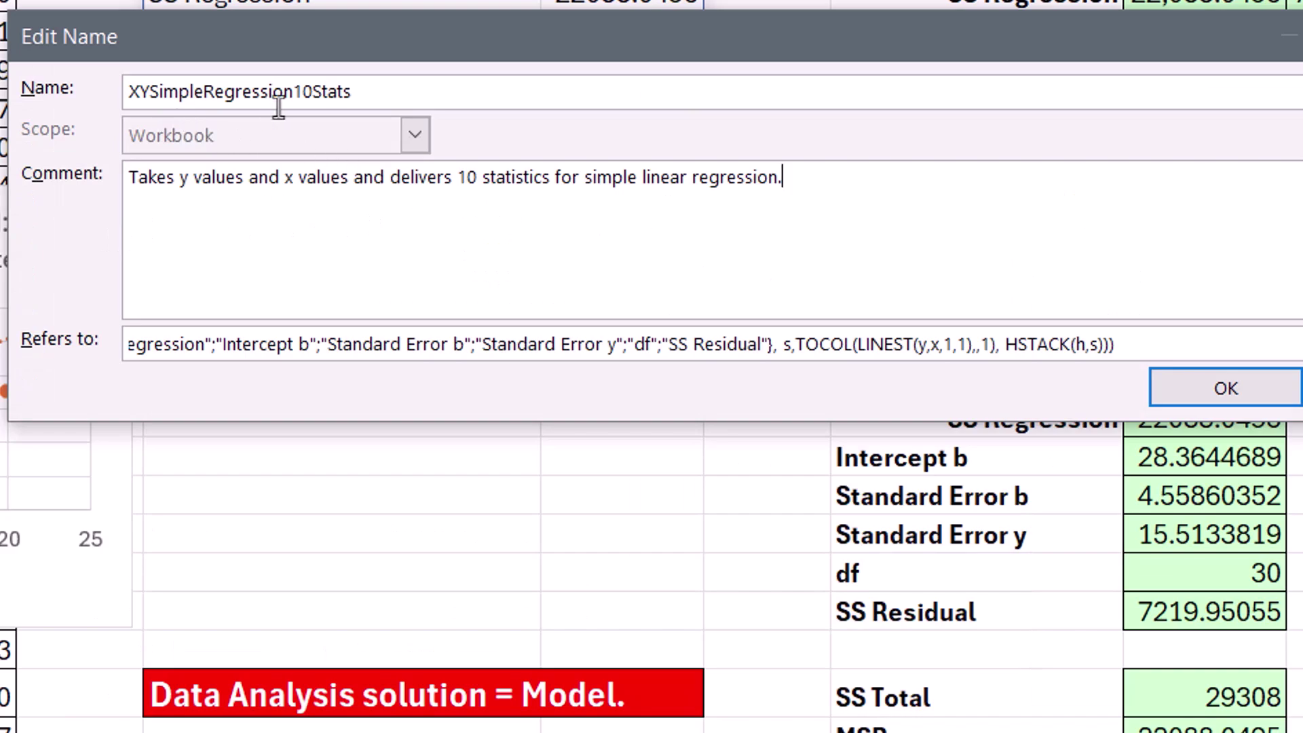
click(1257, 389)
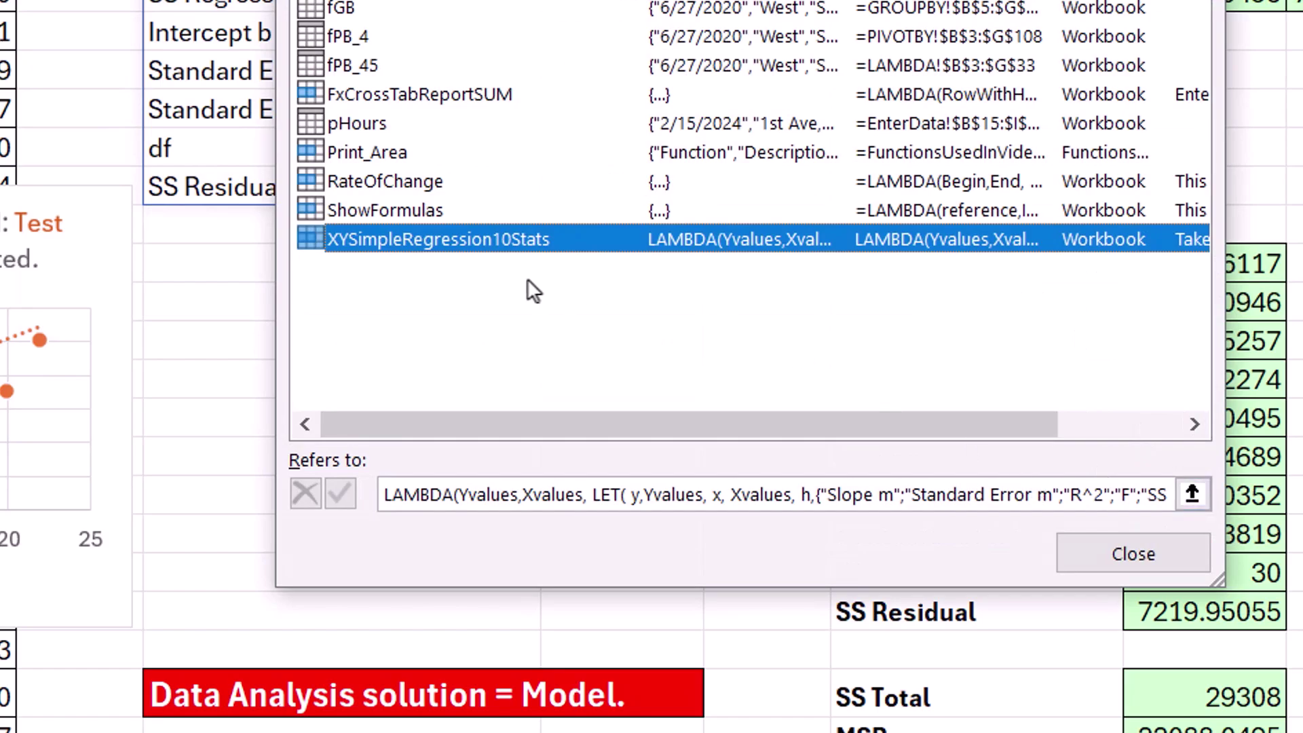
click(1111, 561)
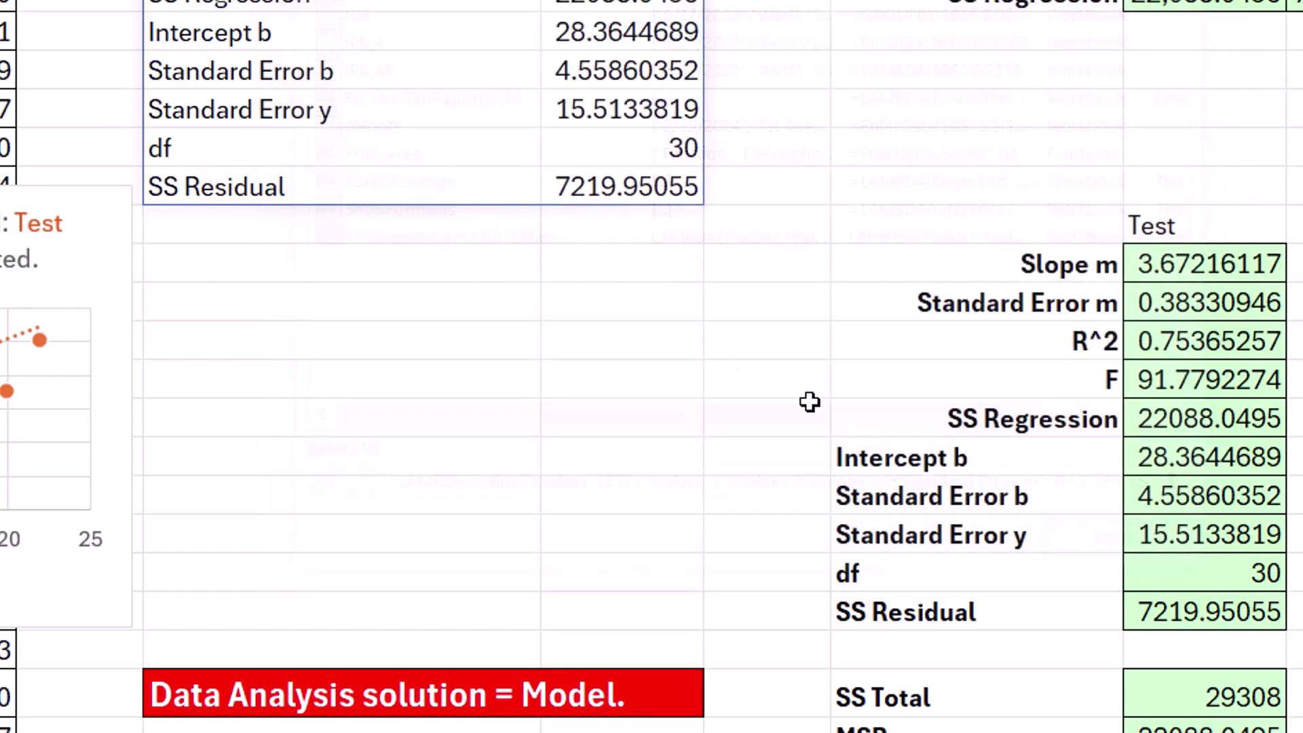
Start an XYSimpleRegression10Stats formula in E15 with the test scores C5:C36 as Yvalues
click(269, 266)
text(=)
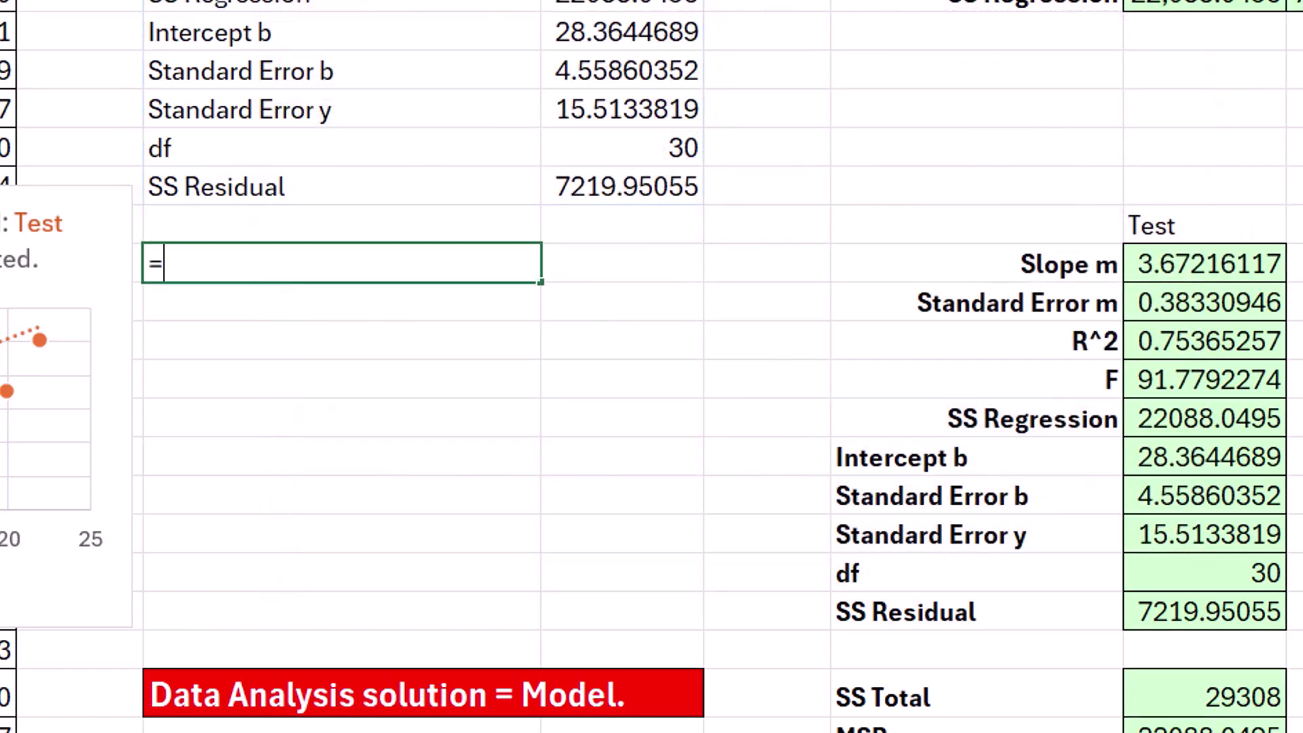
text(xy)
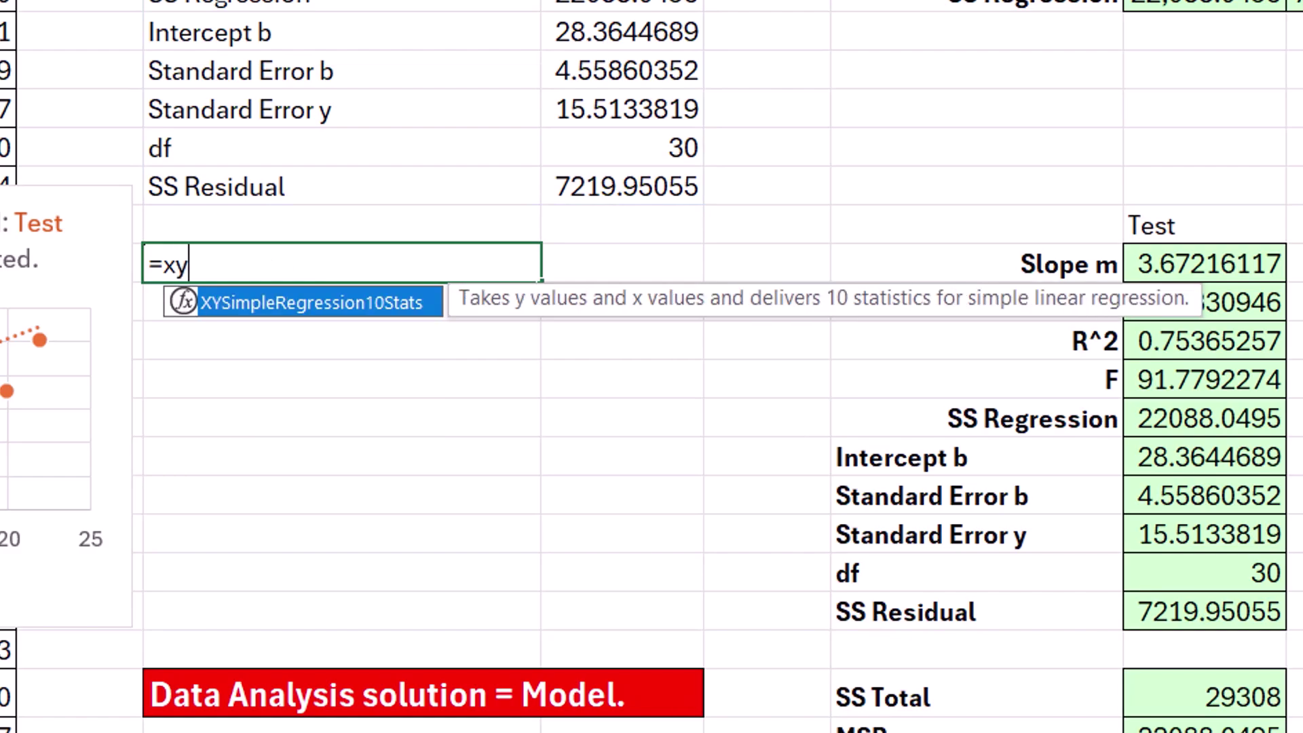
key(Tab)
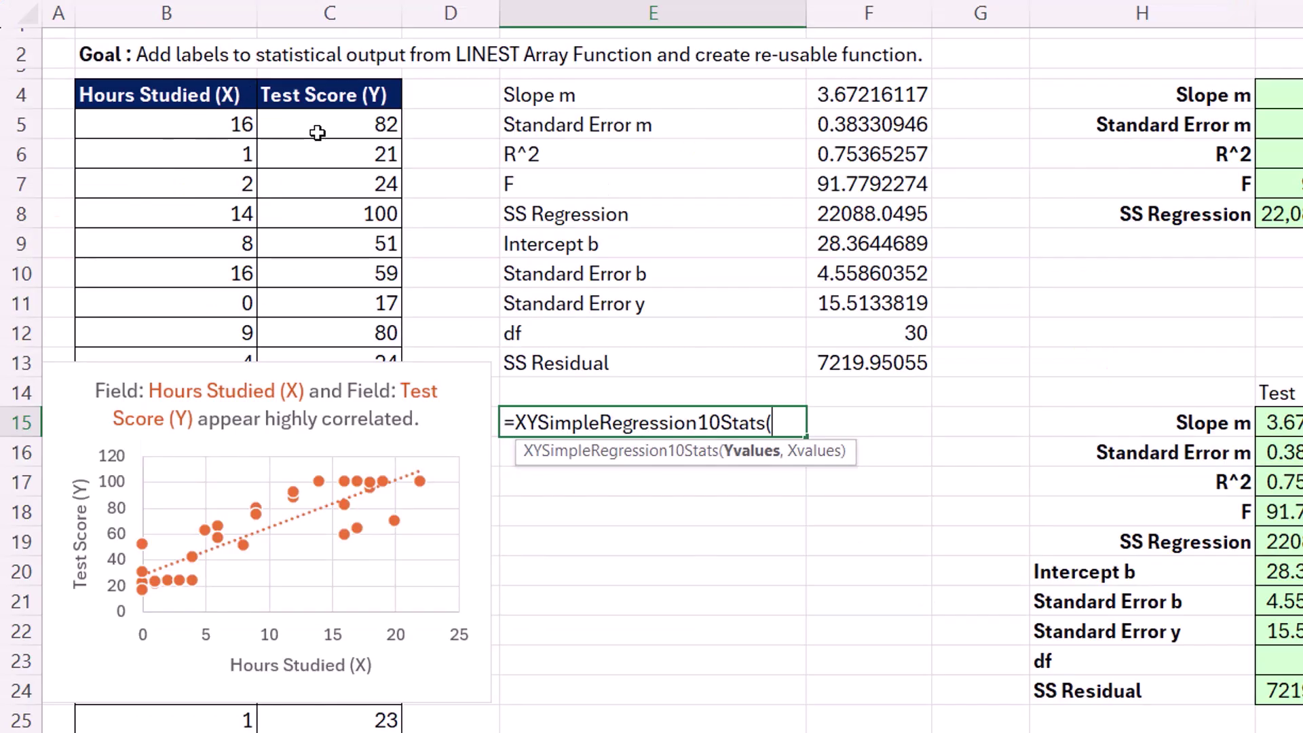
click(325, 68)
scroll(328, 649, down, 3)
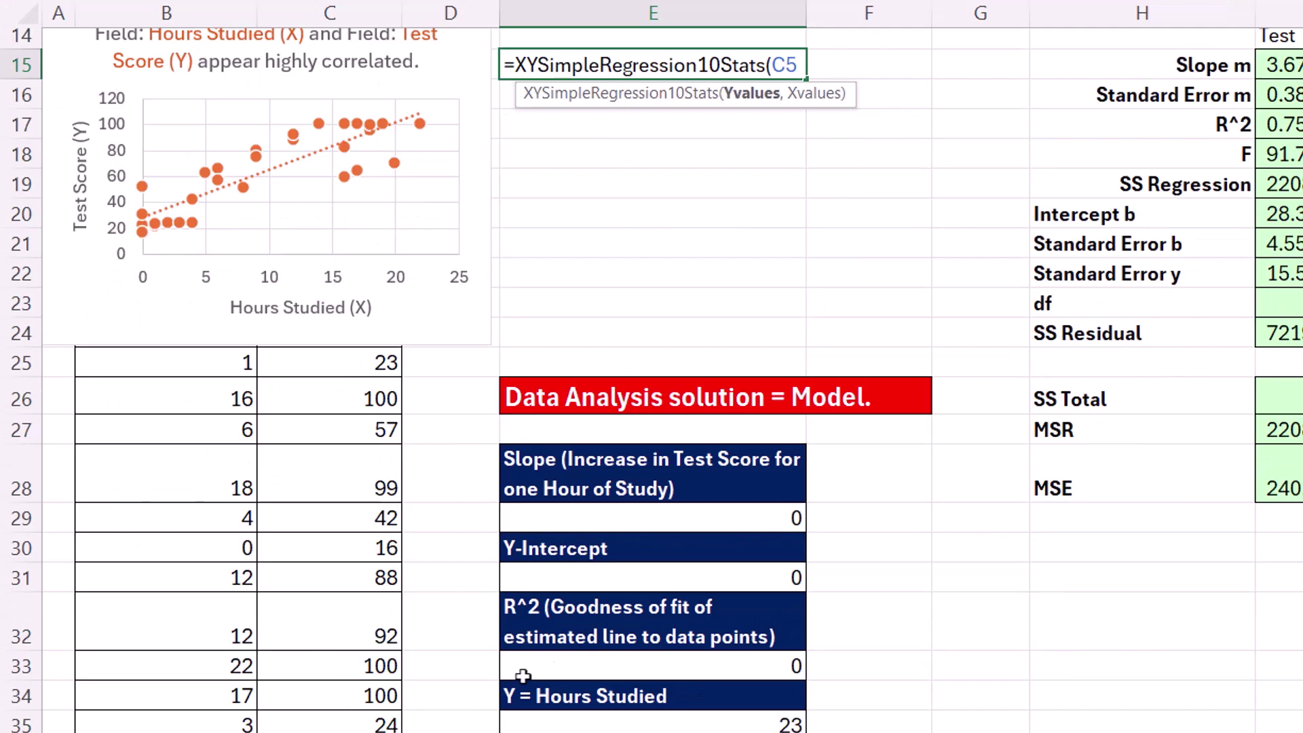
key(ctrl+shift+Down)
scroll(829, 524, up, 4)
Supply the hours studied B5:B36 as Xvalues and enter the E15 formula, keeping E15 selected
text(,)
click(194, 129)
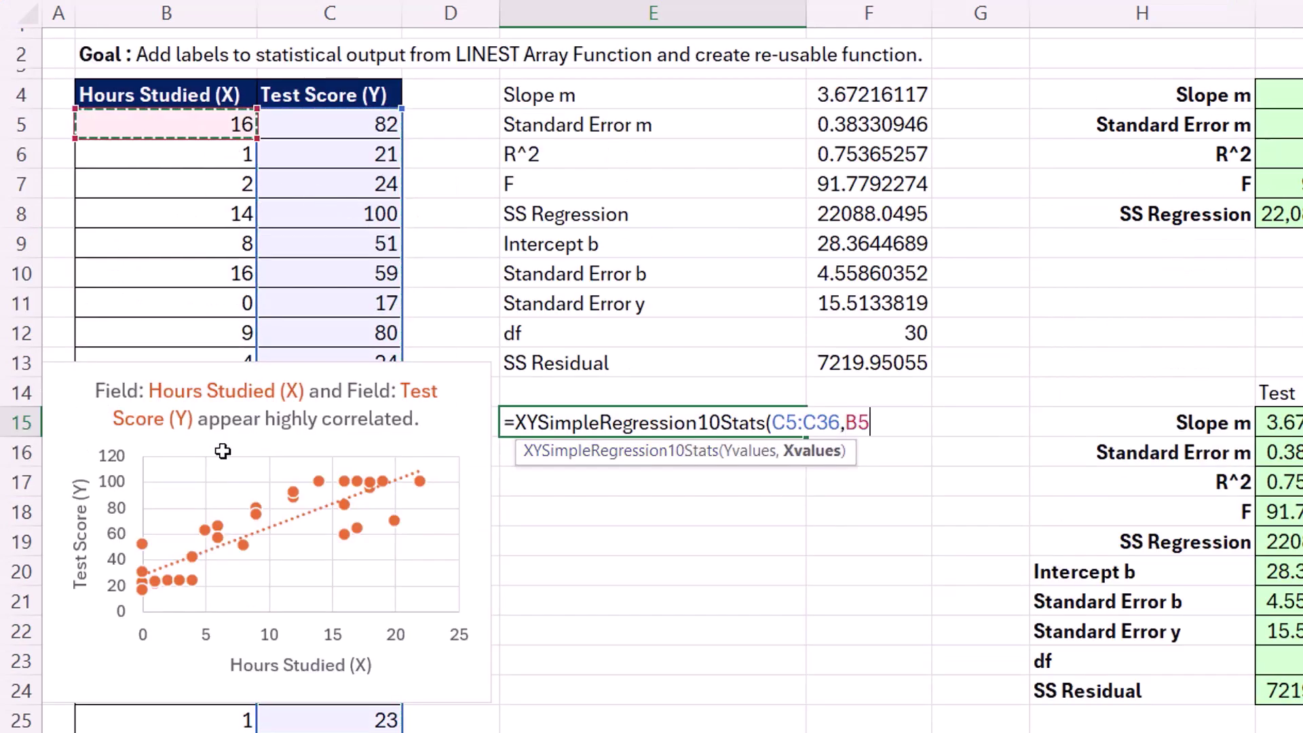
key(ctrl+shift+Down)
scroll(863, 637, up, 4)
text())
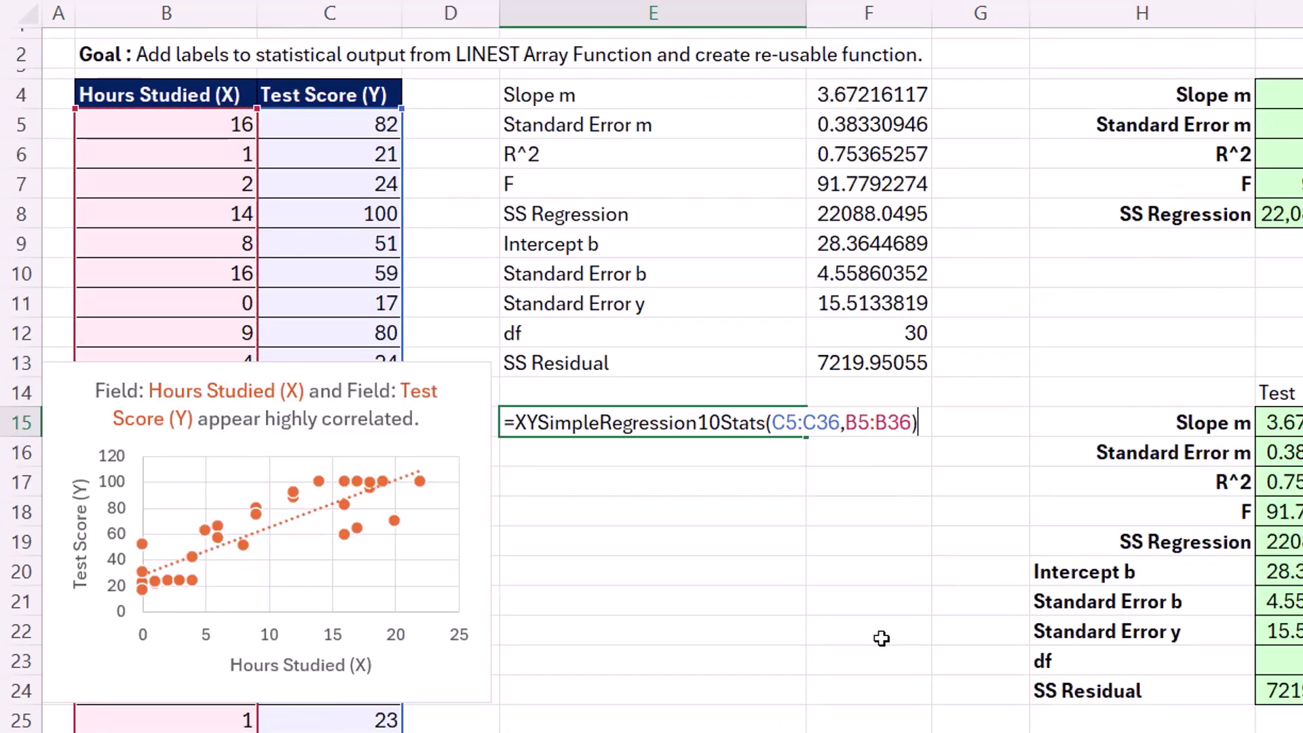
key(ctrl+Return)
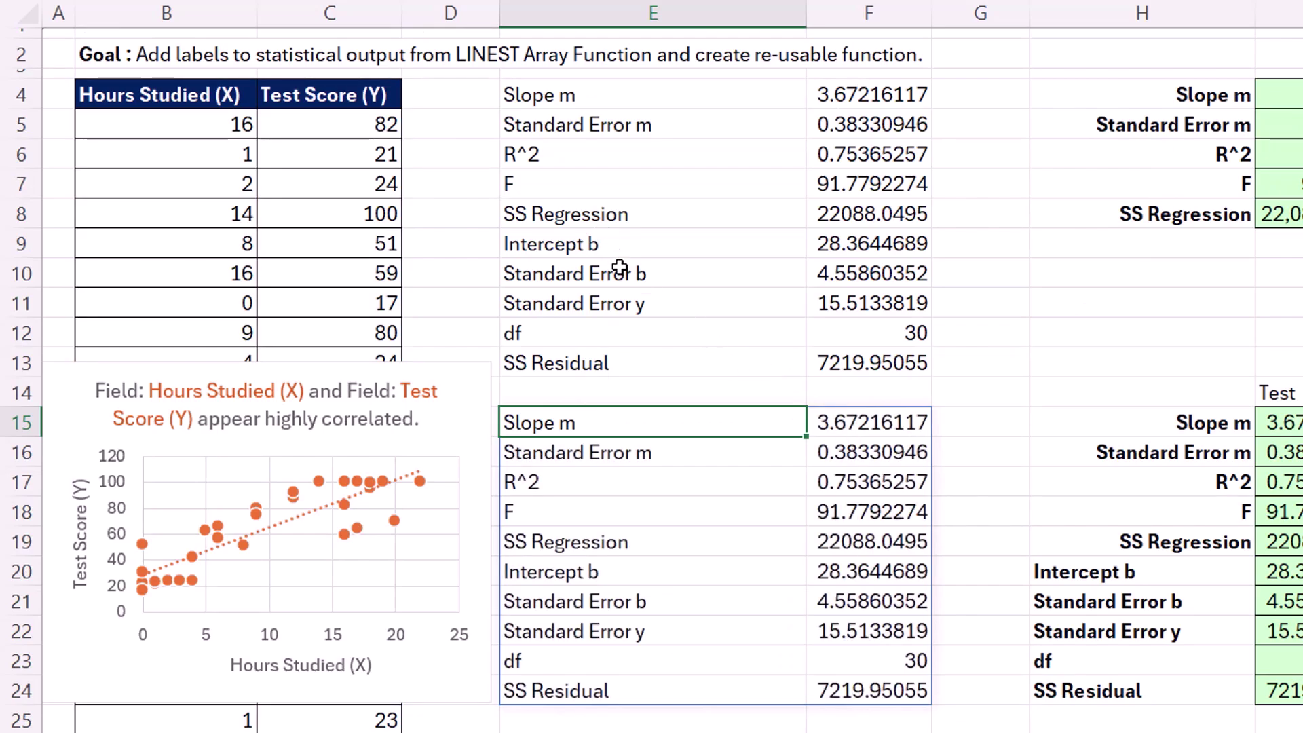
scroll(876, 672, down, 5)
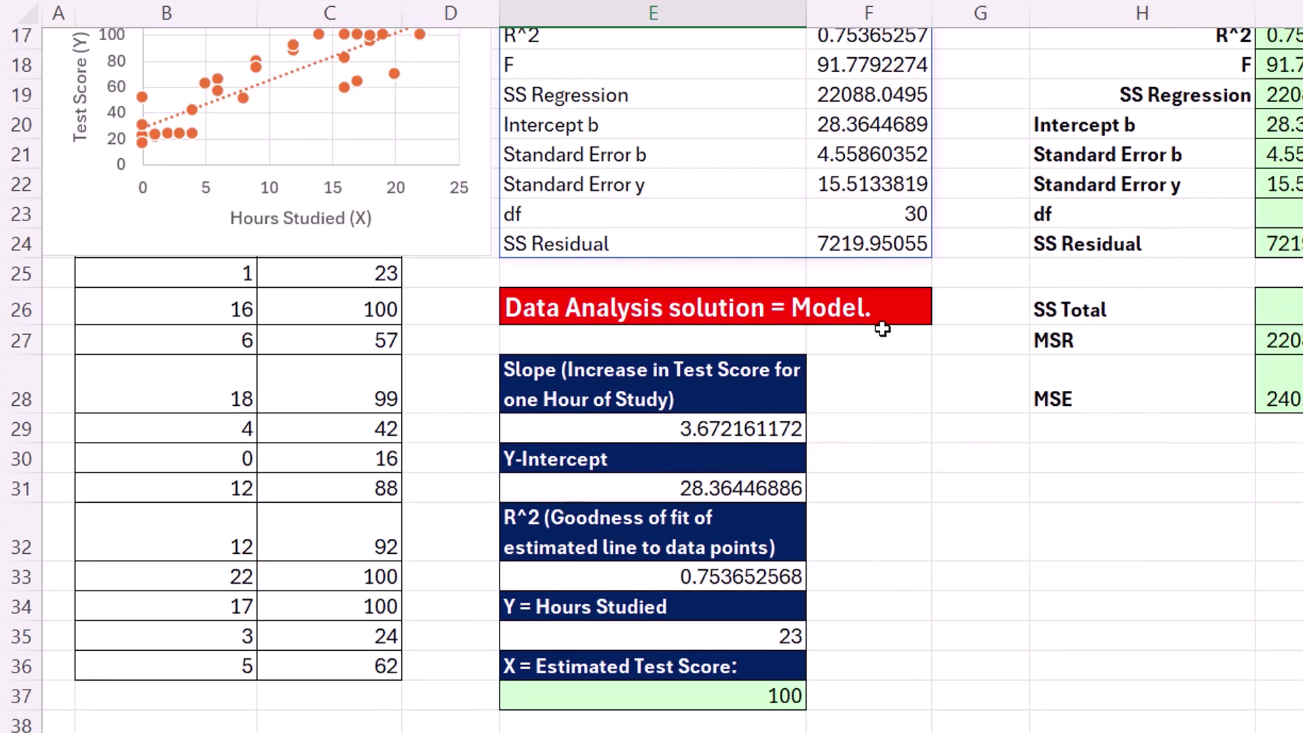
scroll(201, 201, up, 5)
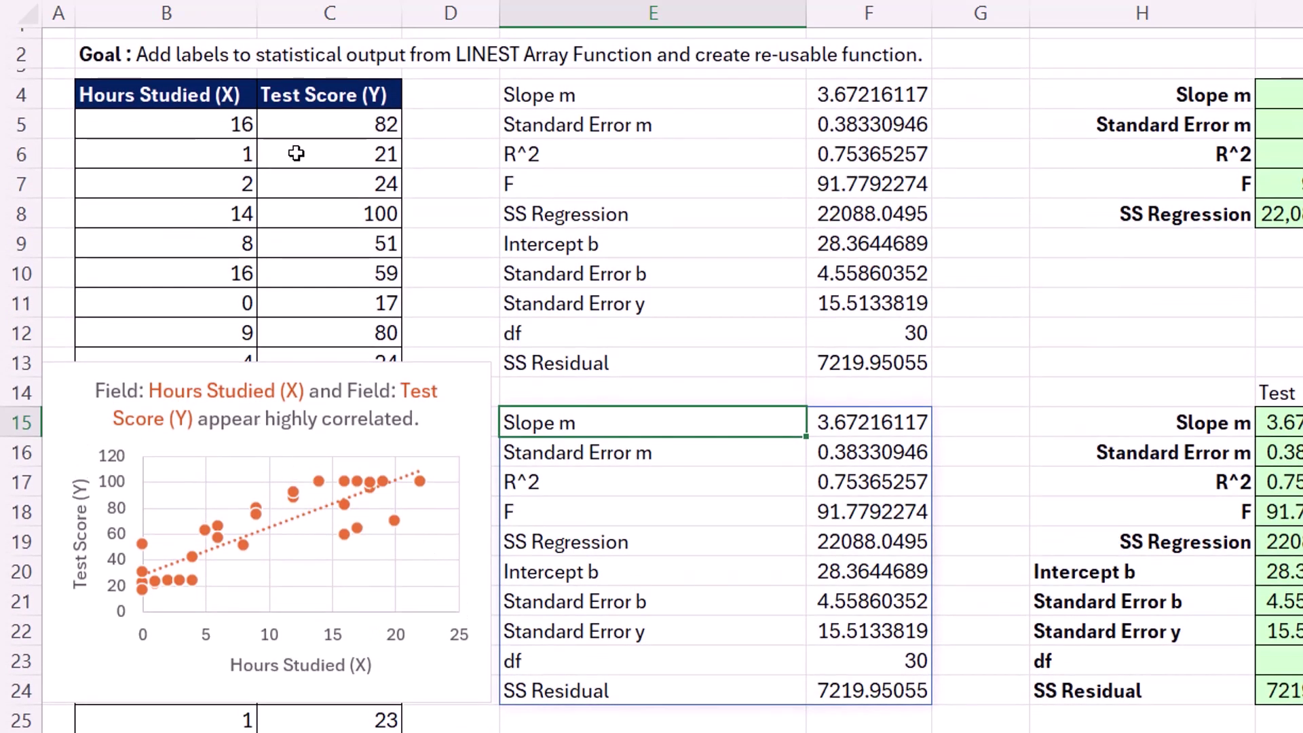
scroll(533, 524, down, 4)
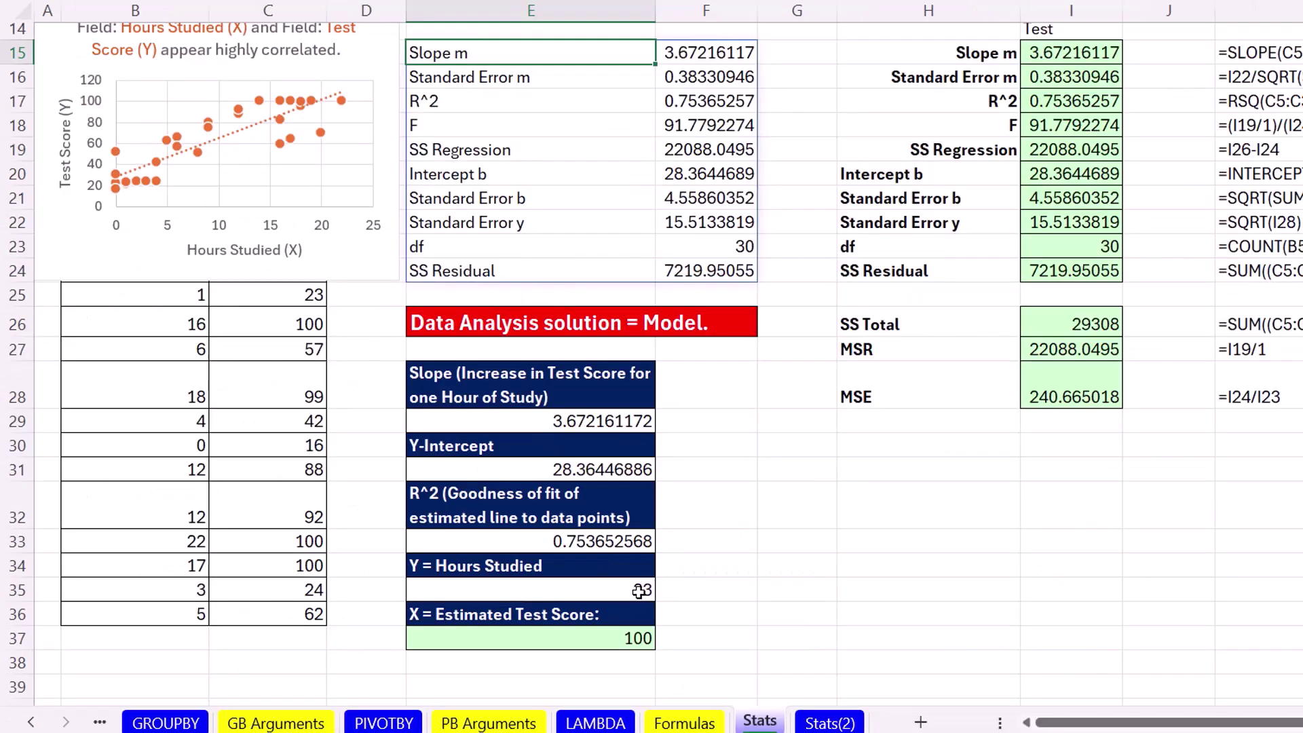
Estimate test scores for two study times by entering 15 and 10 as the hours studied in E35
click(638, 592)
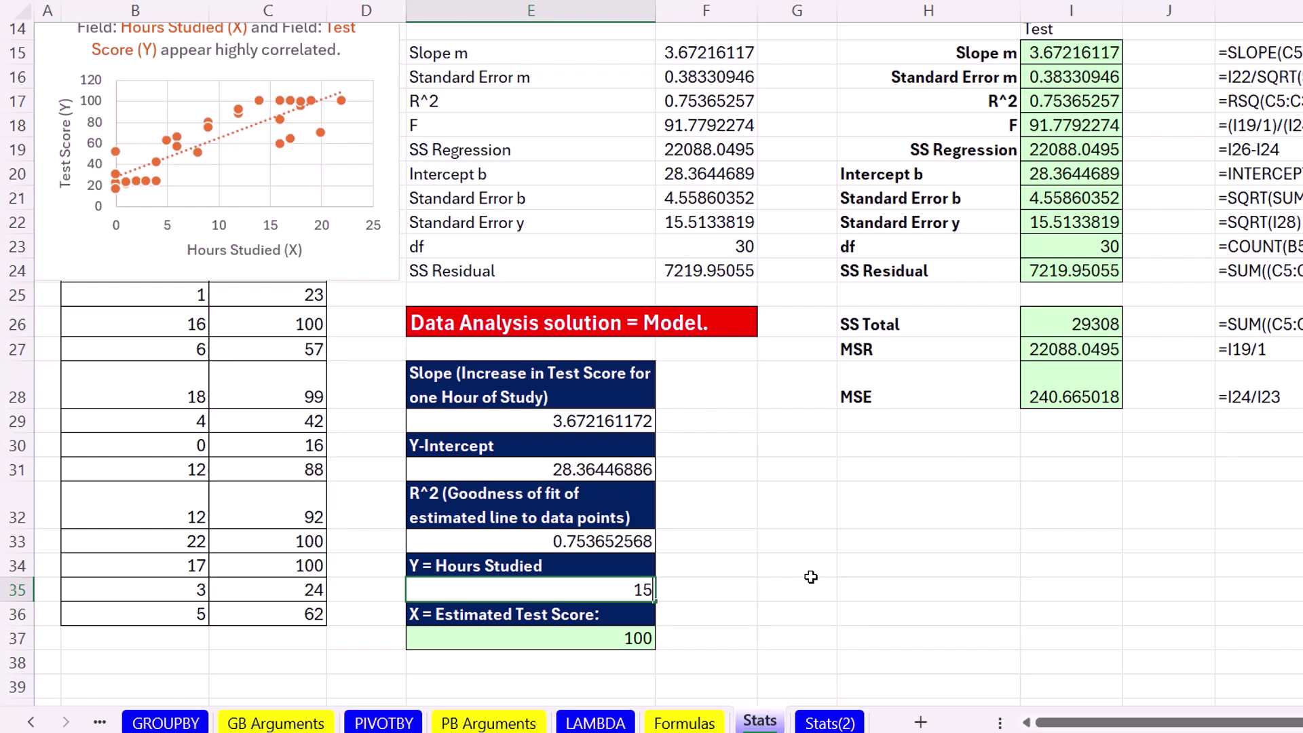
key(ctrl+Return)
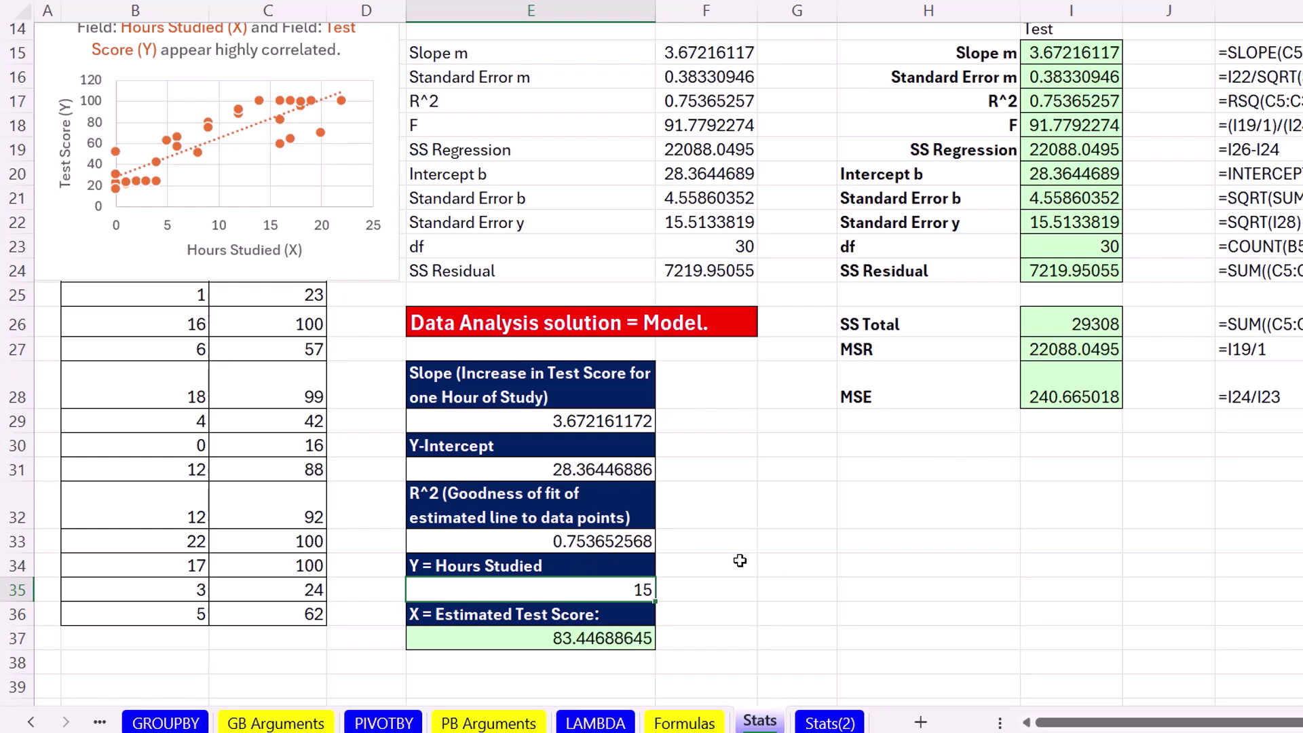
text(10)
key(ctrl+Return)
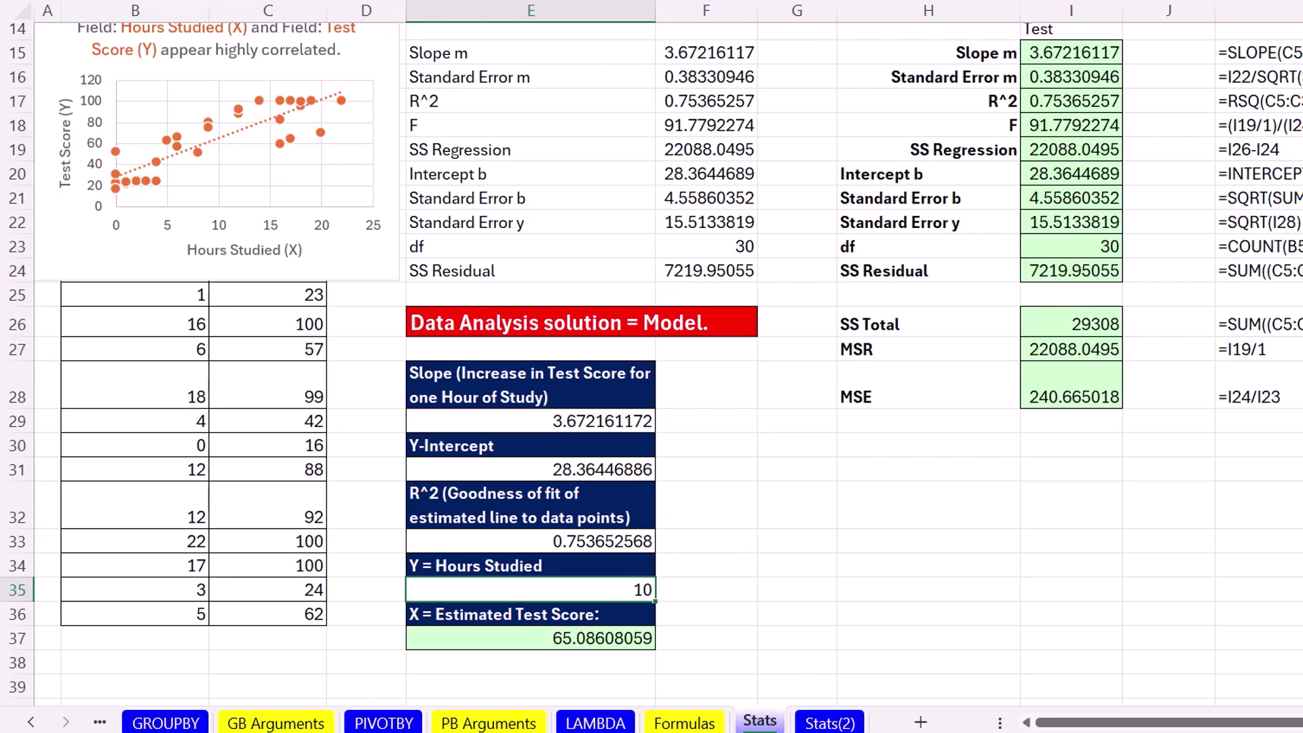
Start an XYSimpleRegression10Stats formula in F3 of the Stats(2) sheet with the weekly sales D3:D192 as Yvalues
click(830, 723)
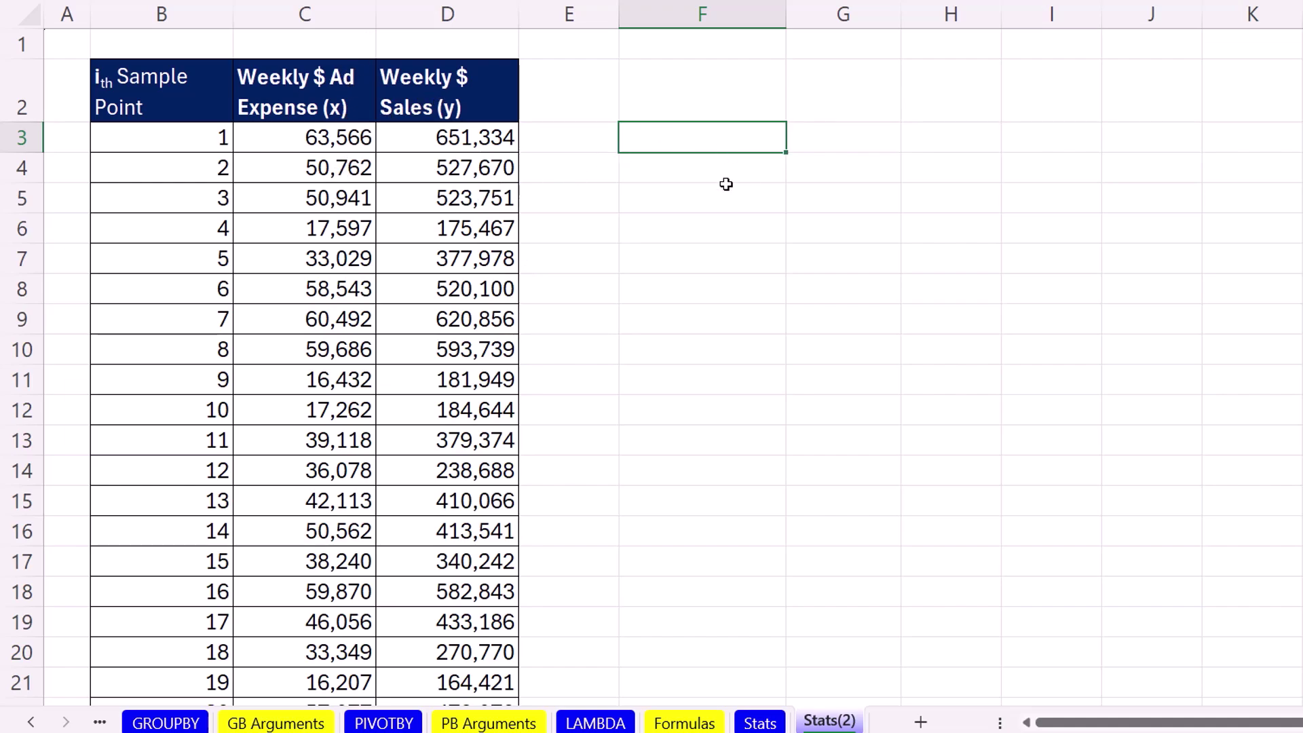
text(=xy)
key(Tab)
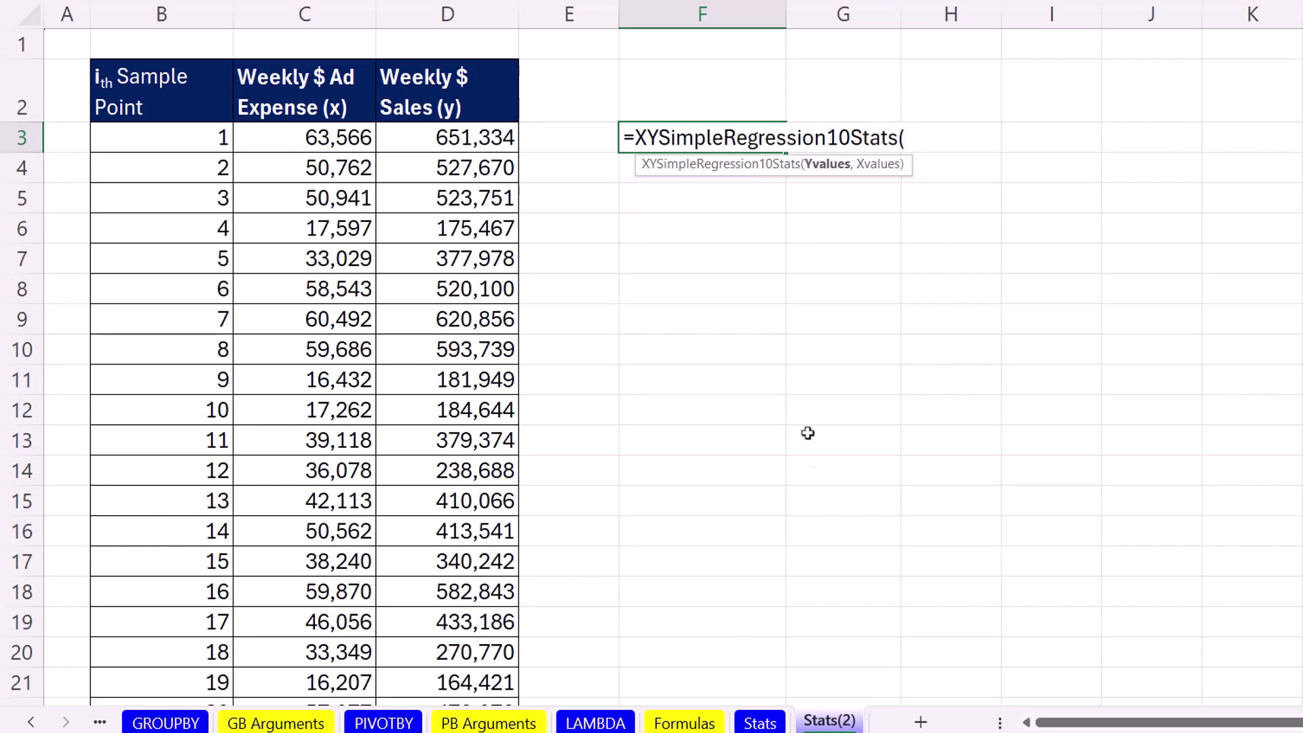
click(469, 139)
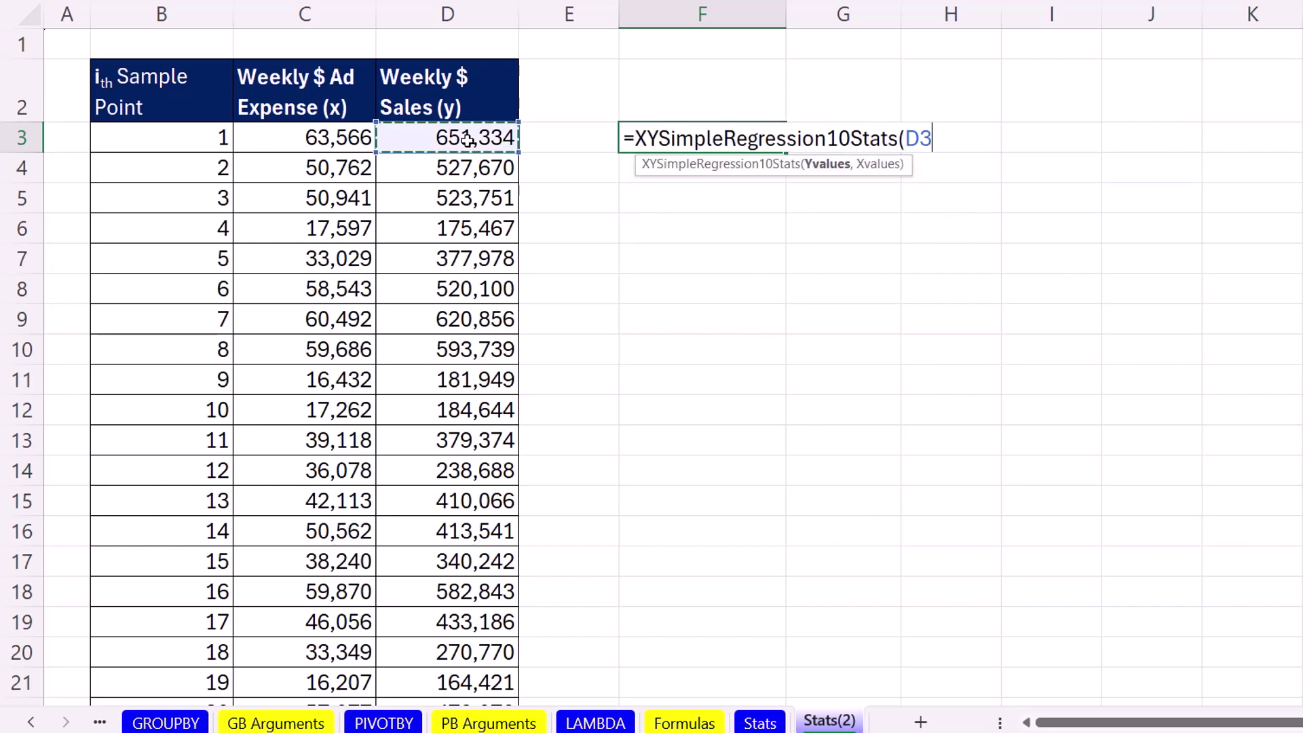
key(ctrl+shift+Down)
key(ctrl+BackSpace)
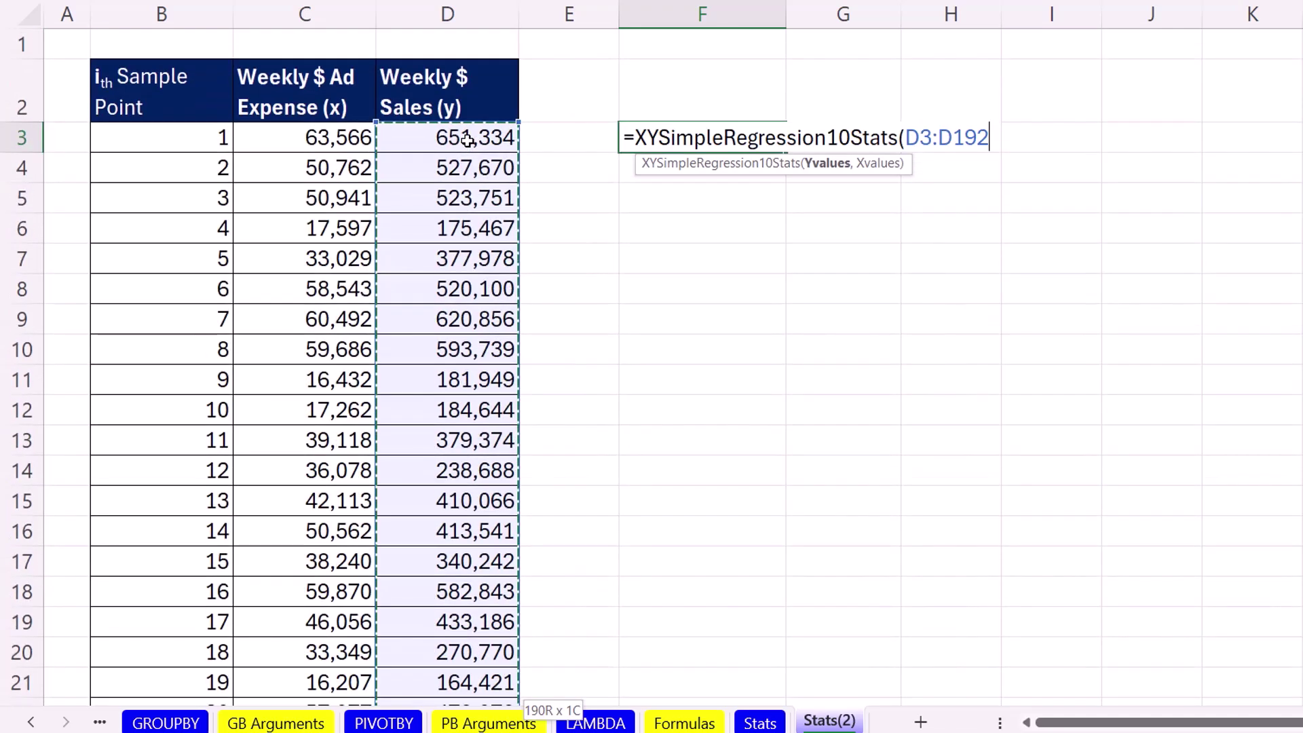
Supply the weekly ad expenses C3:C192 as Xvalues and enter the F3 formula, keeping F3 selected
text(,)
click(322, 133)
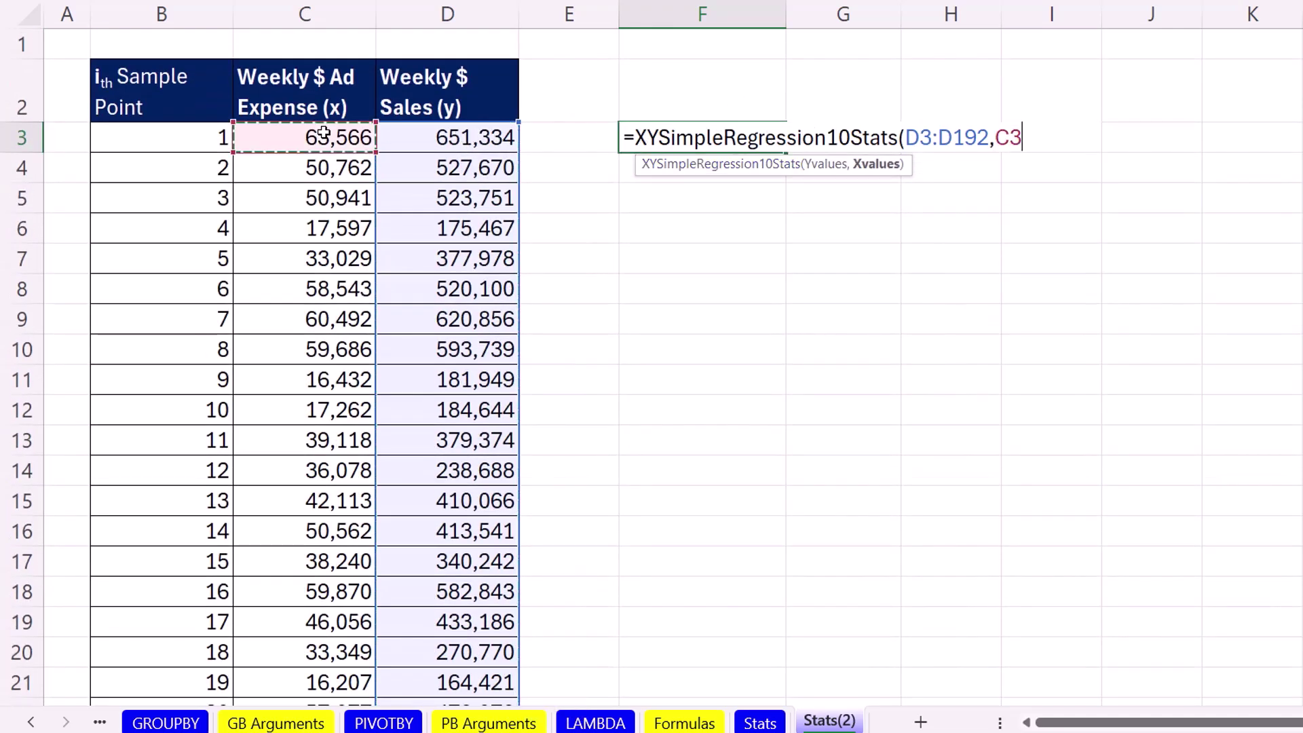
key(ctrl+shift+Down)
key(ctrl+BackSpace)
text())
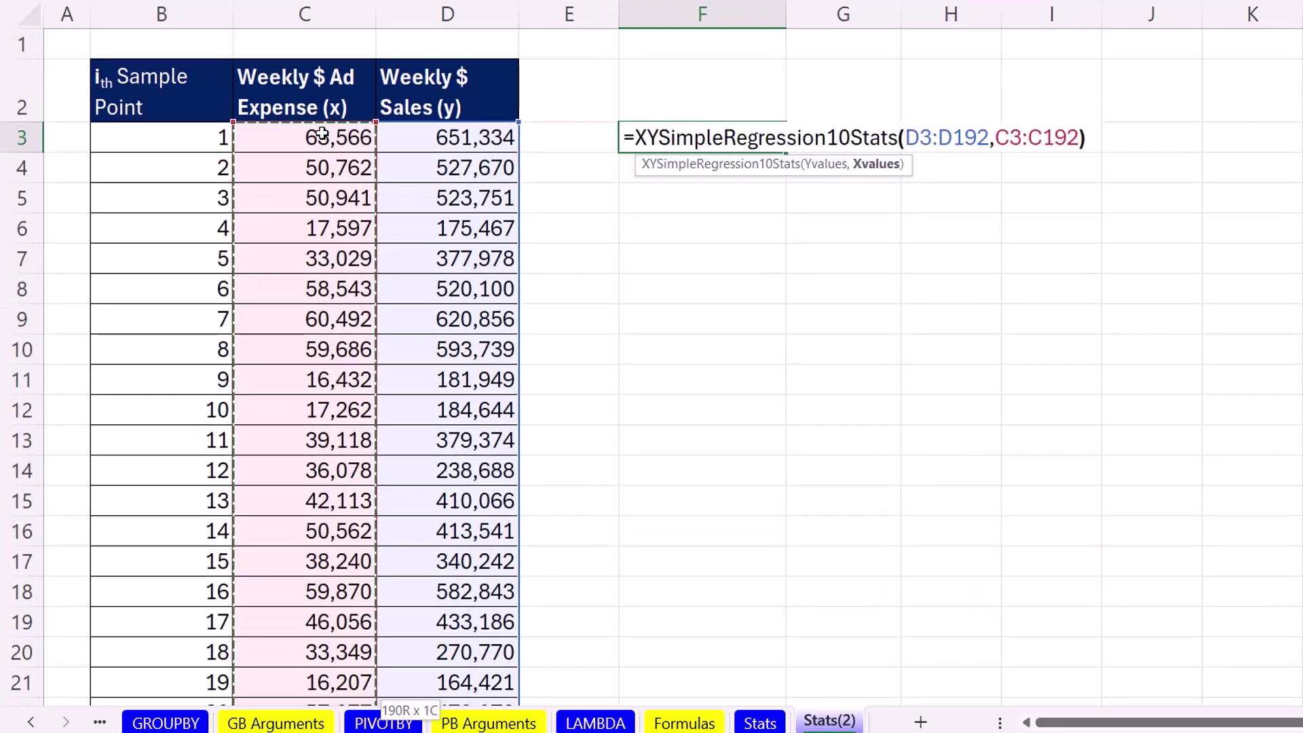
key(ctrl+Return)
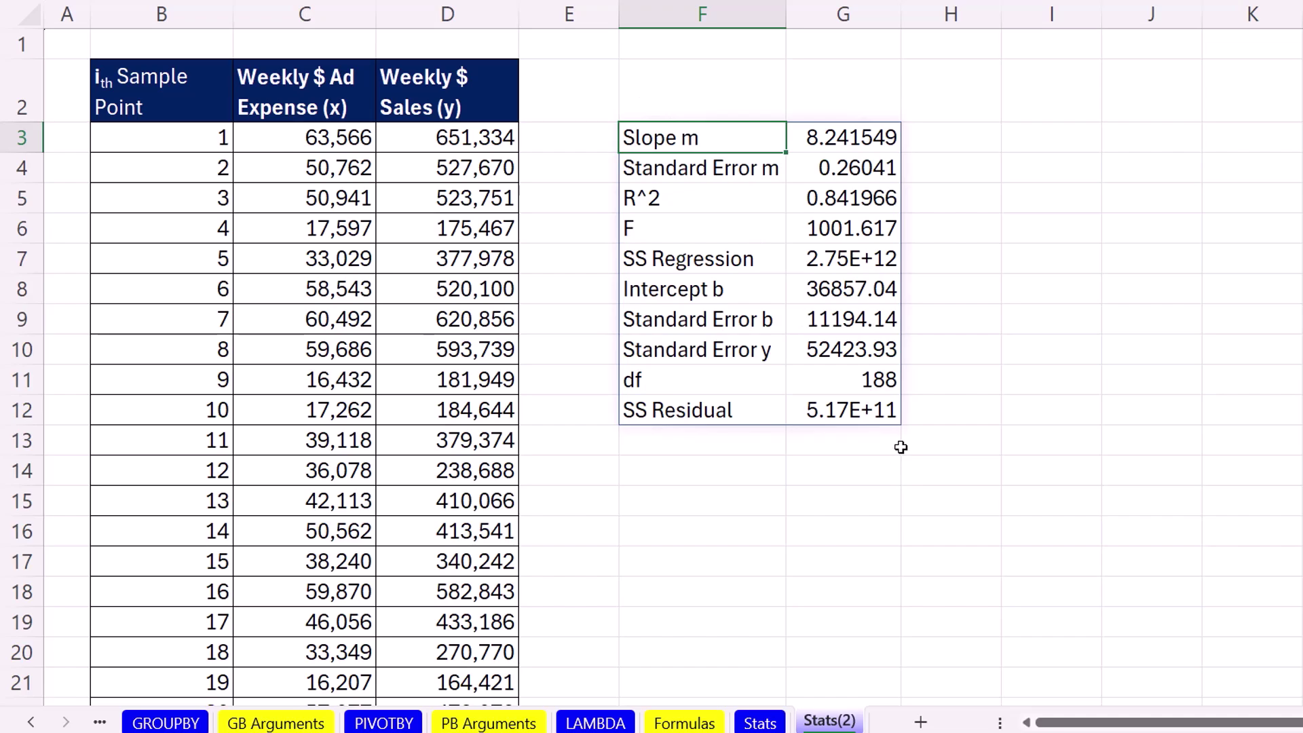
Review the regression statistics on the Stats sheet and inspect the cross-tab report formula in I13 of the LAMBDA sheet
key(ctrl+Page_Up)
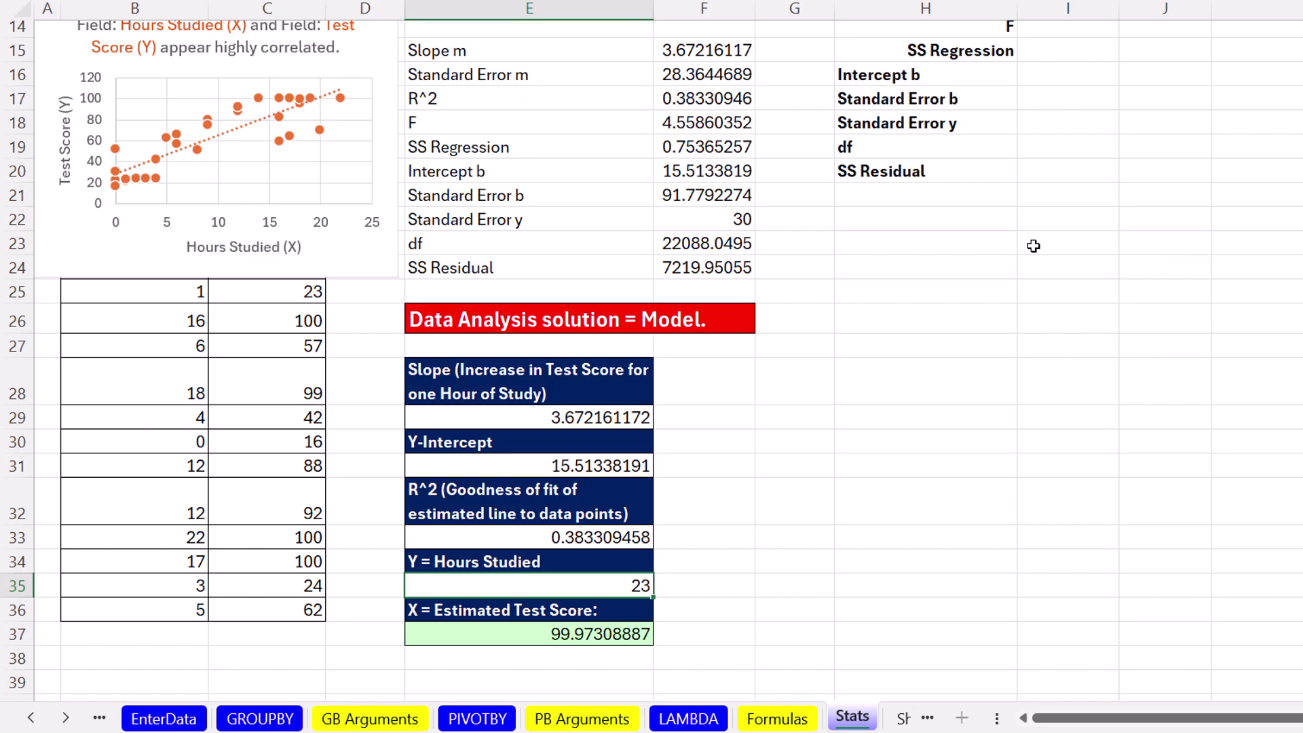
scroll(930, 86, up, 4)
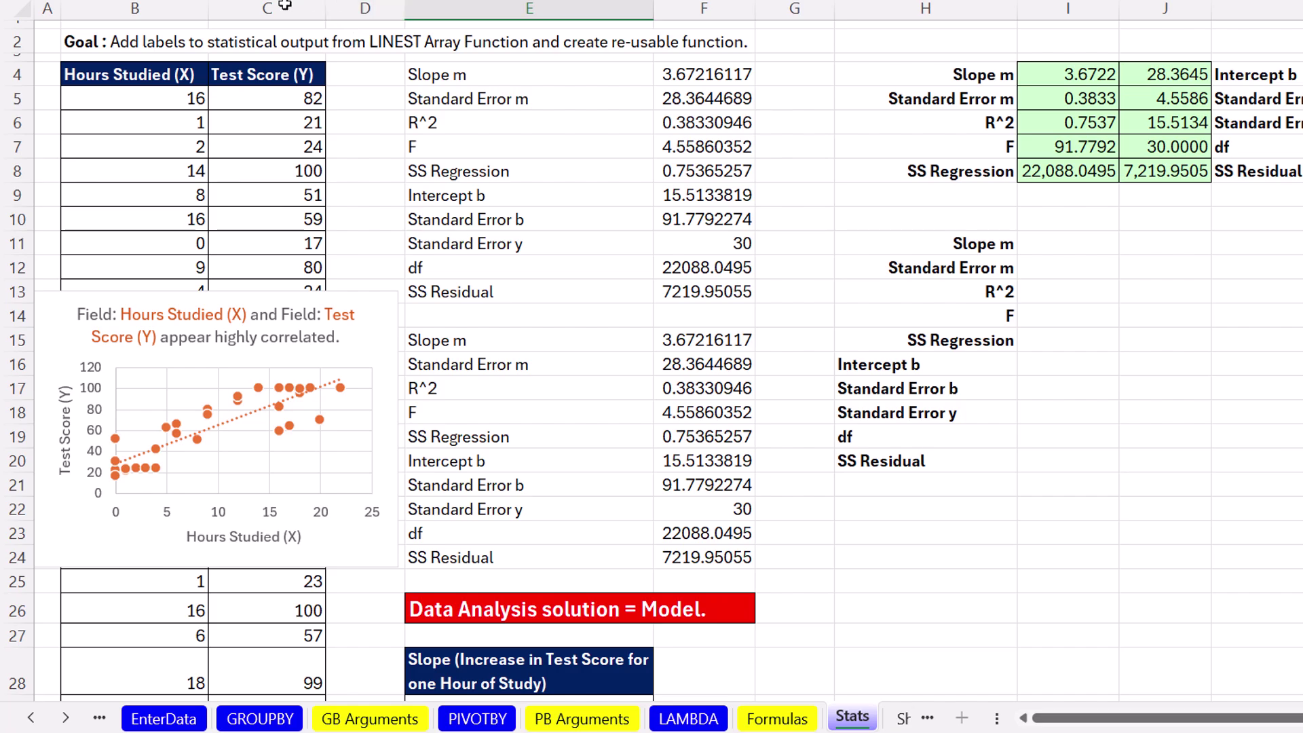
click(688, 719)
double_click(595, 330)
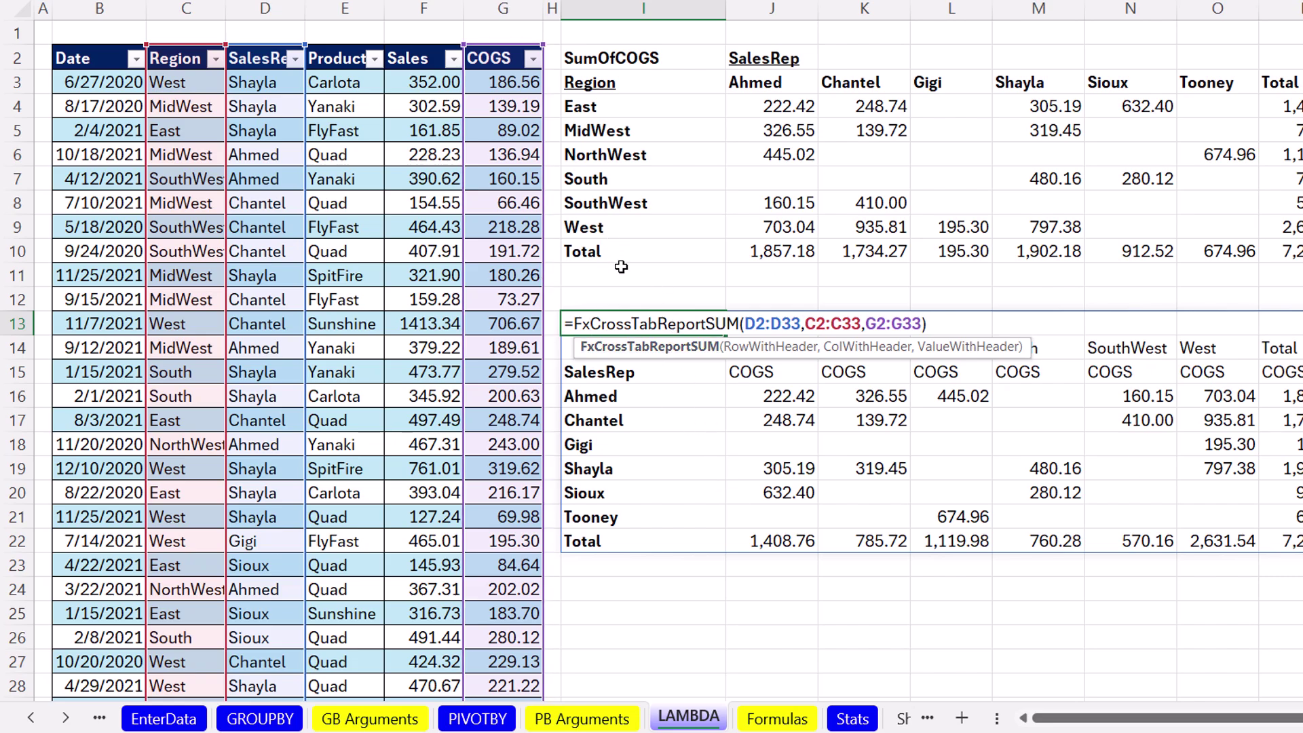
key(Escape)
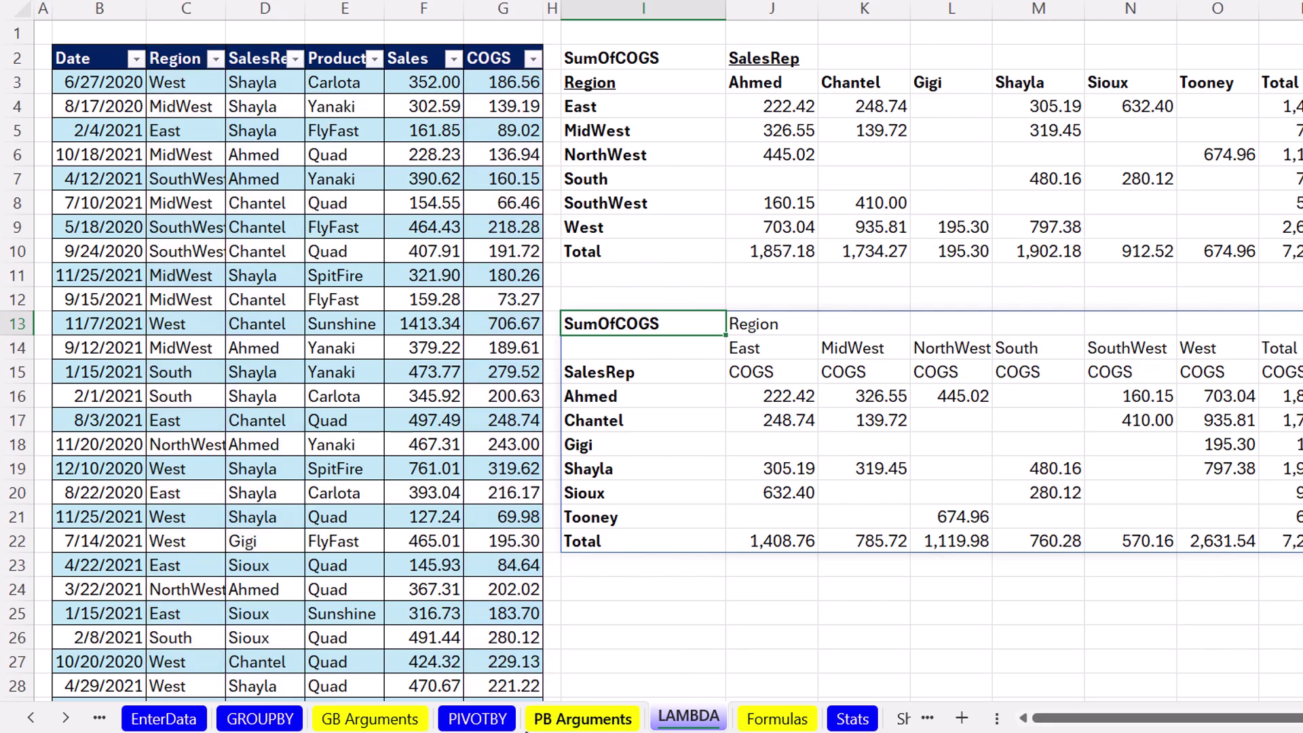
Inspect the I2 formula on the PIVOTBY sheet and the I4 formula on the GROUPBY sheet, ending on the EnterData sheet's reports and charts
click(477, 719)
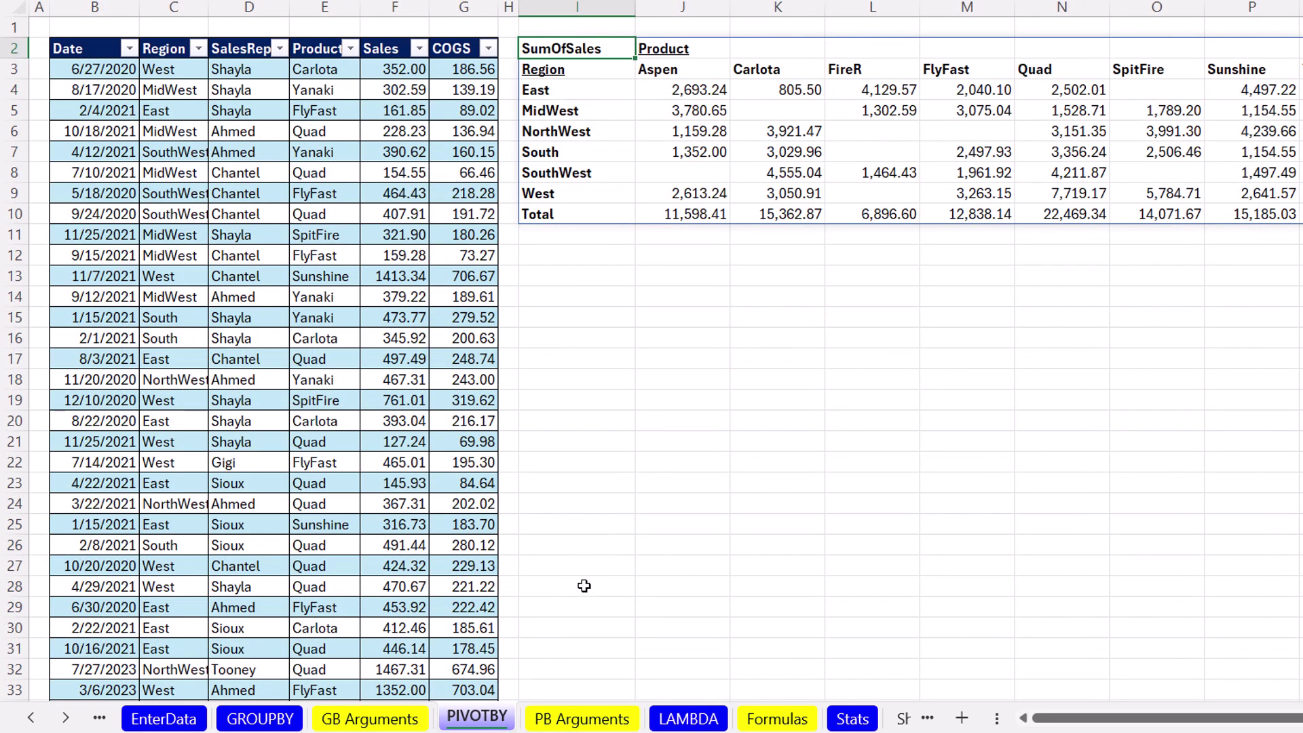
double_click(577, 45)
key(Escape)
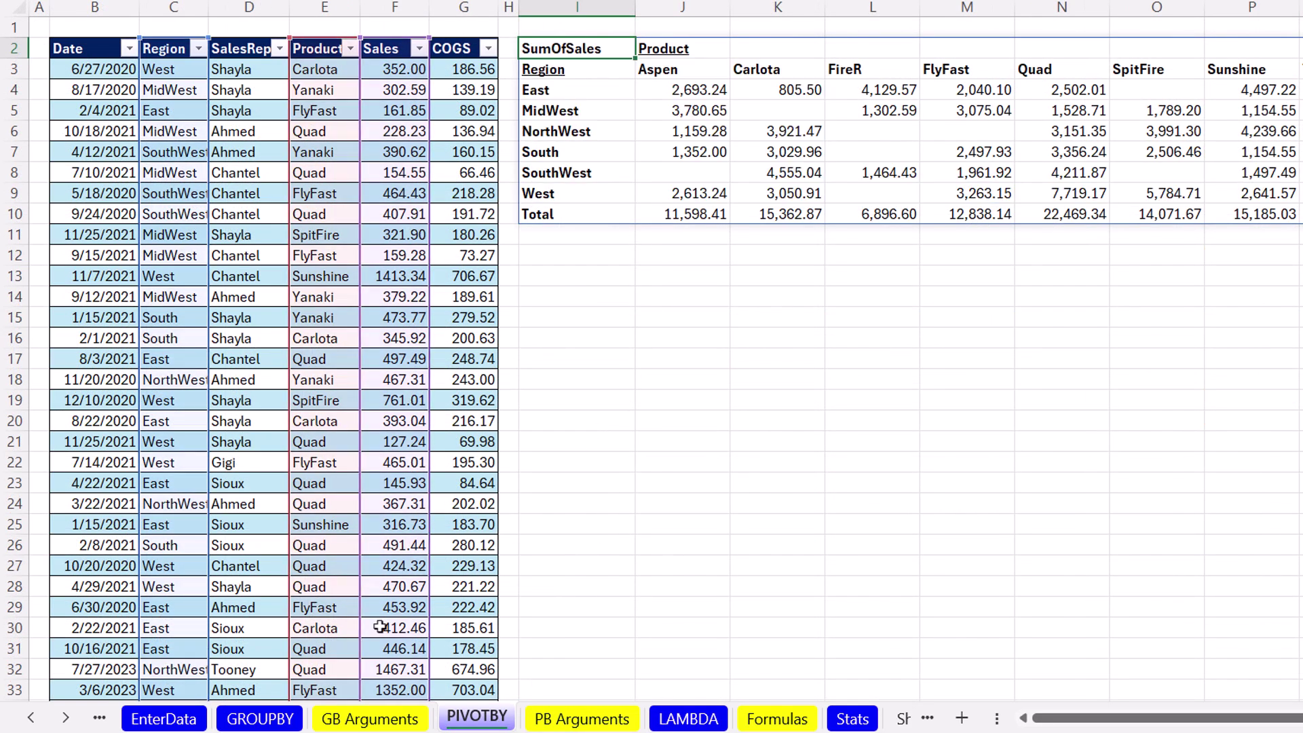
key(ctrl+Page_Up)
key(ctrl+Page_Up)
key(F2)
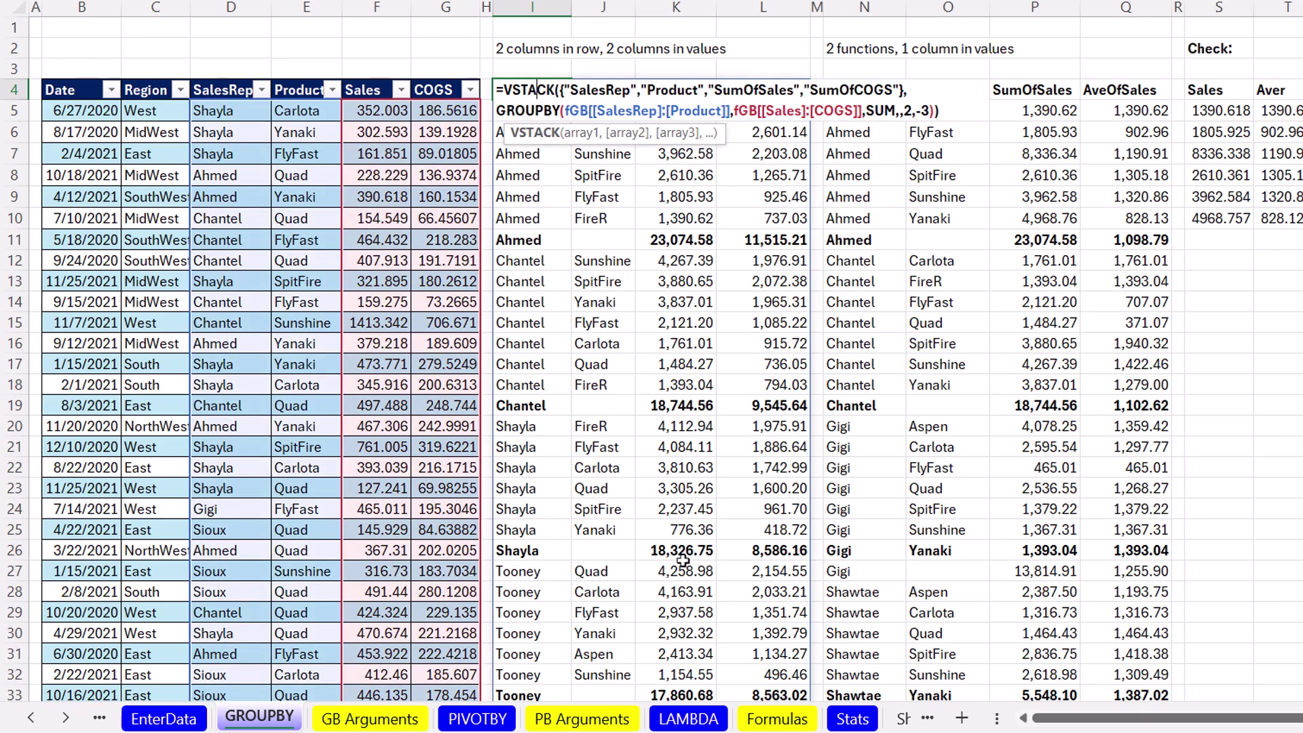
key(Escape)
key(ctrl+Page_Up)
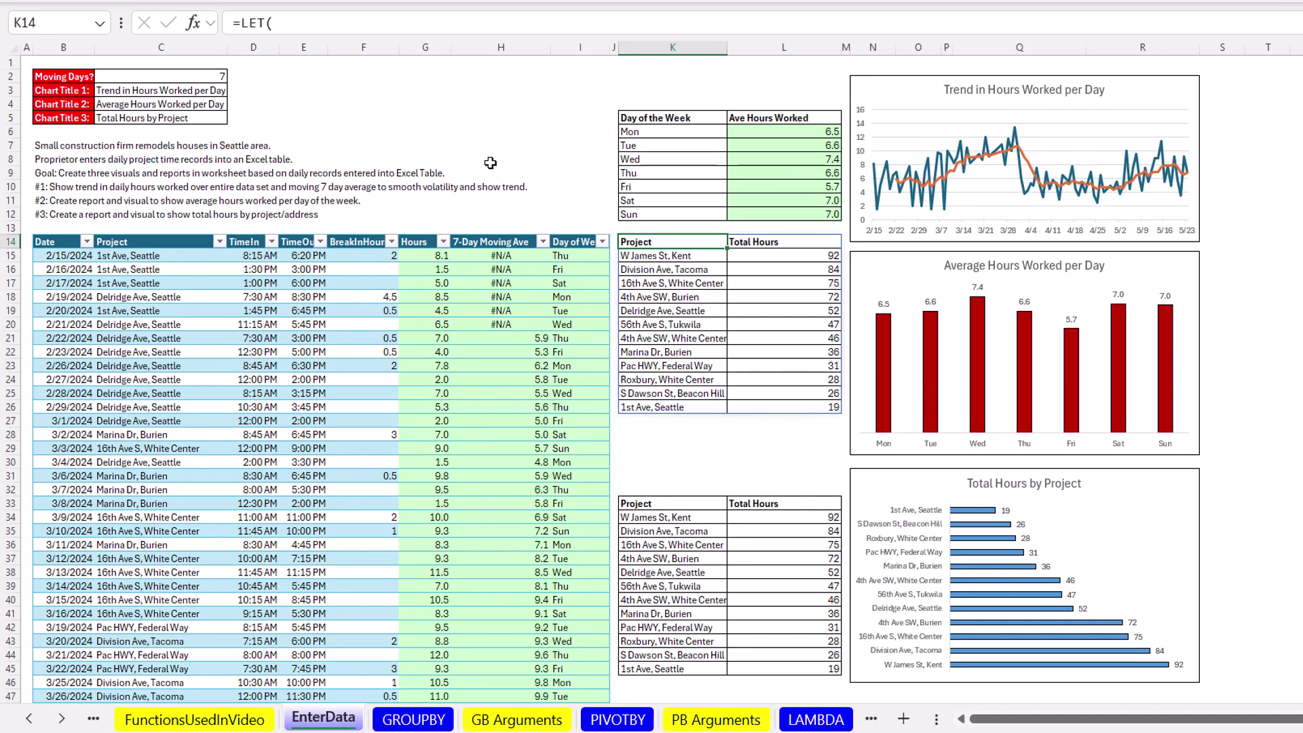